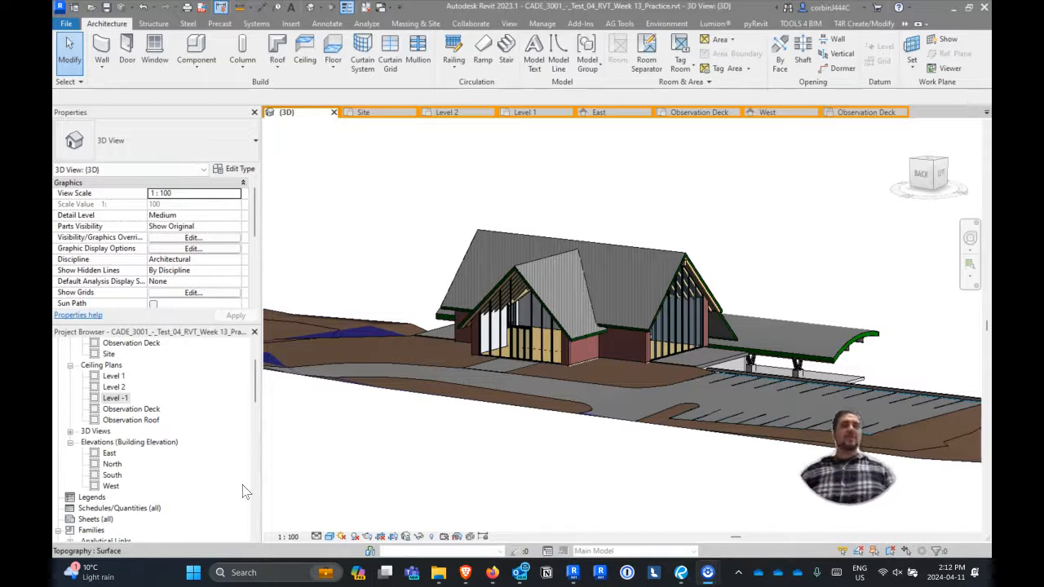
Save the project and collapse the Families branch of the Project Browser to reach the sheets.
{"action": "left_click", "coordinate": [107, 7]}
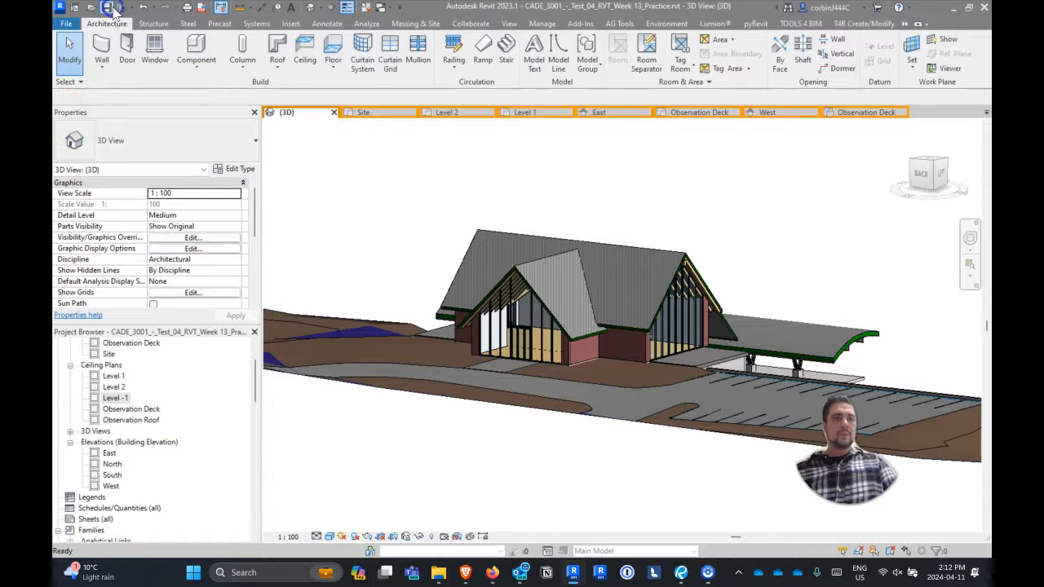
{"action": "scroll", "coordinate": [93, 447], "scroll_direction": "down", "scroll_amount": 4}
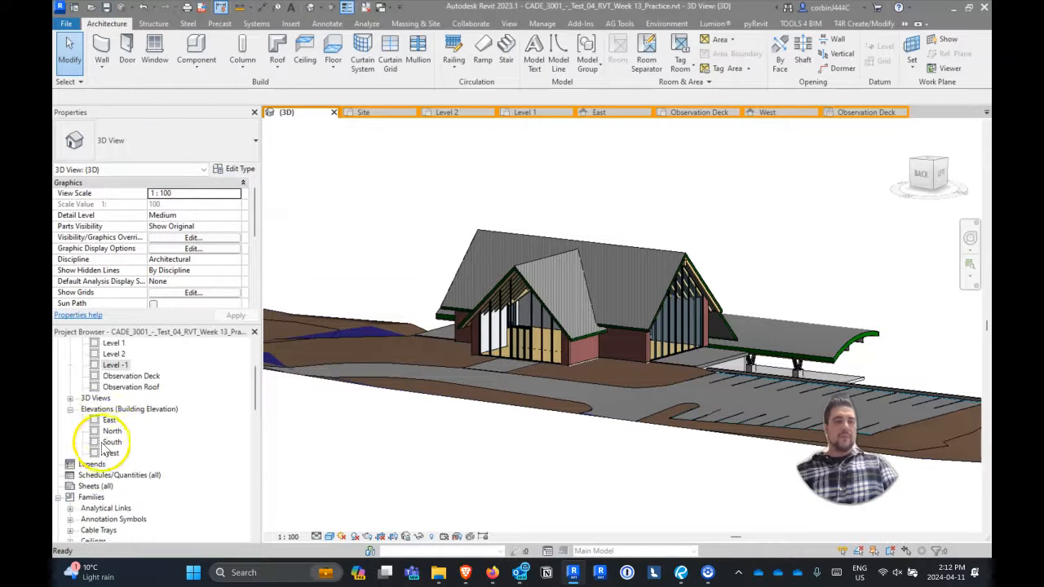
{"action": "left_click", "coordinate": [57, 399]}
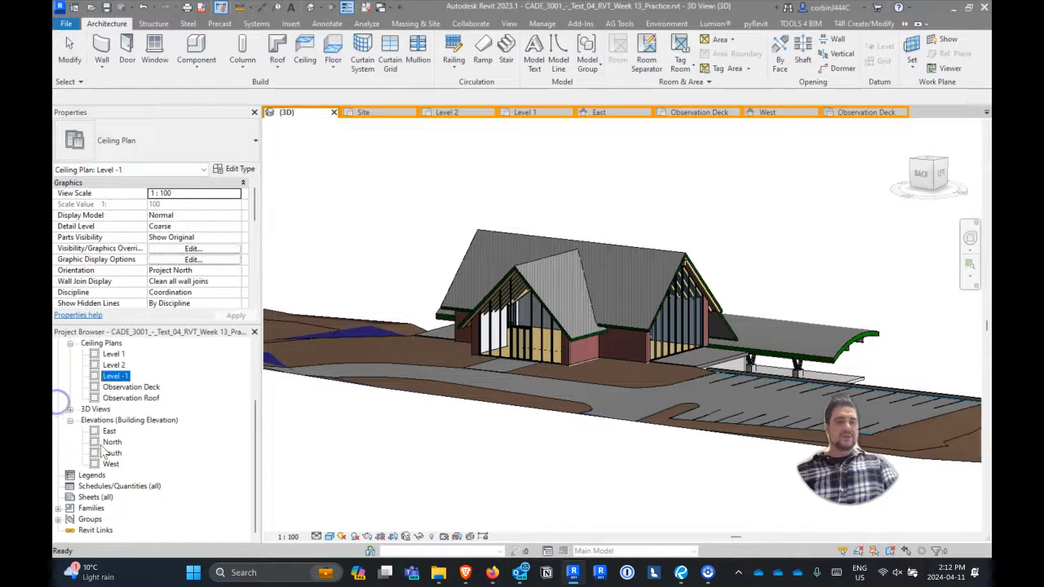
{"action": "right_click", "coordinate": [96, 496]}
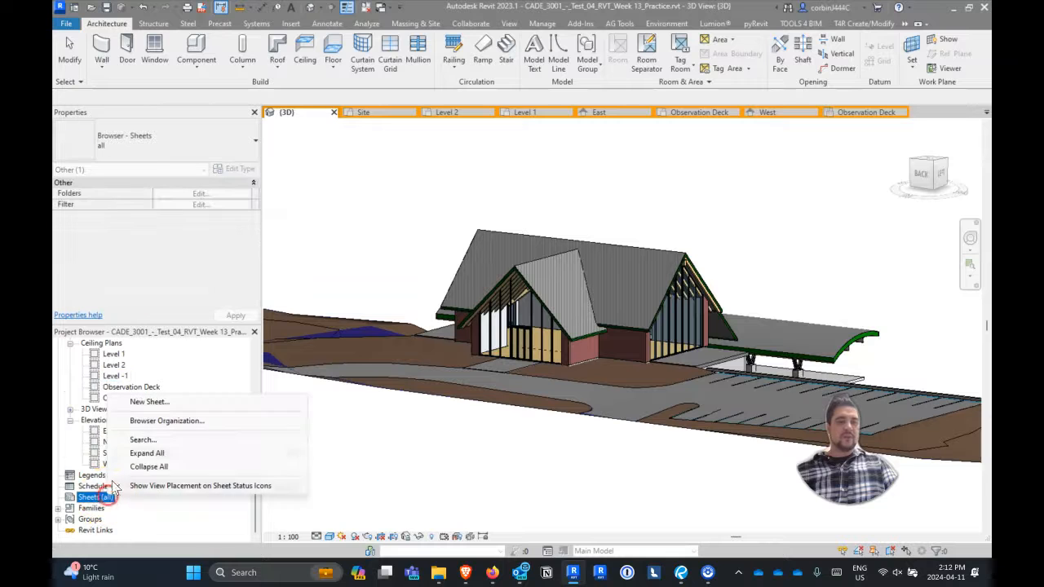
{"action": "left_click", "coordinate": [163, 401]}
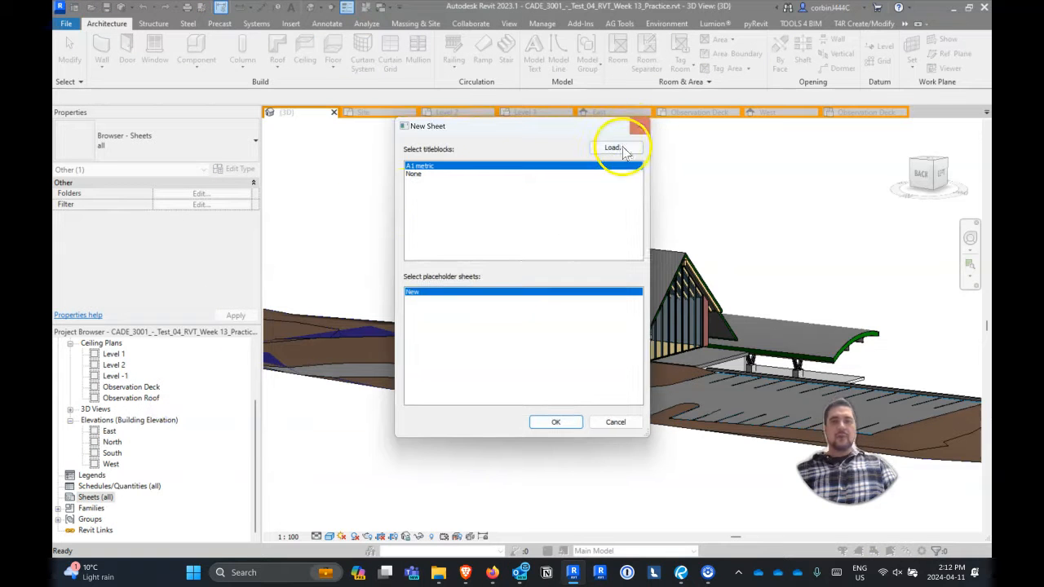
{"action": "left_click", "coordinate": [613, 149]}
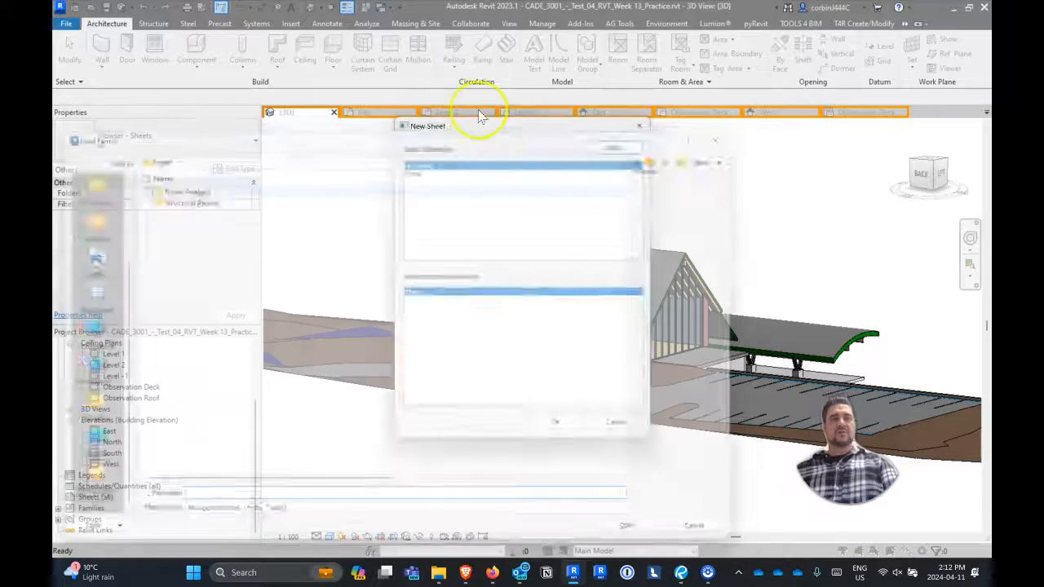
Load the B 11 x 17 Horizontal and D 22 x 34 Horizontal title blocks from the Autodesk family library.
{"action": "left_click", "coordinate": [290, 23]}
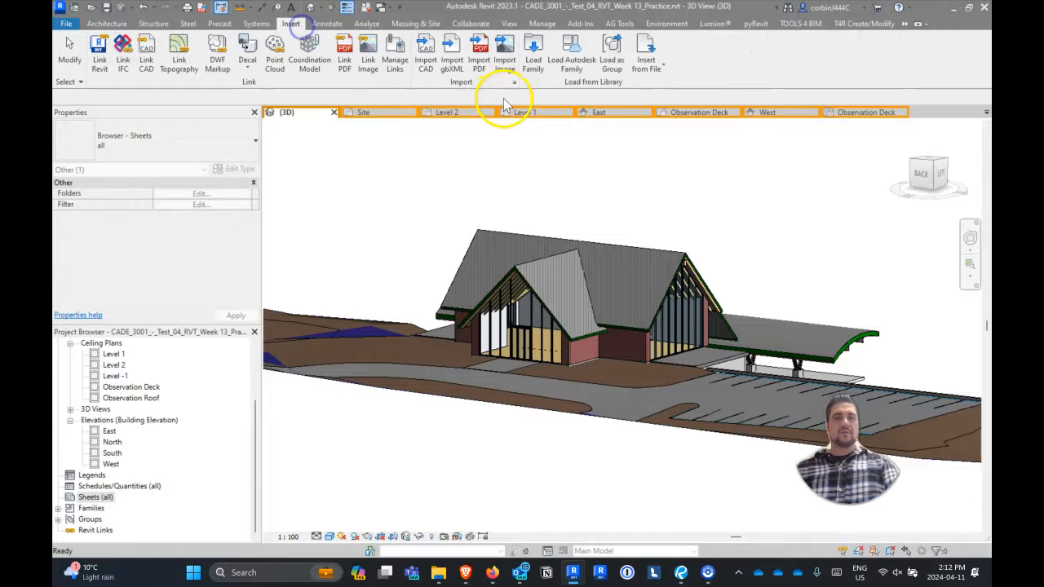
{"action": "left_click", "coordinate": [572, 69]}
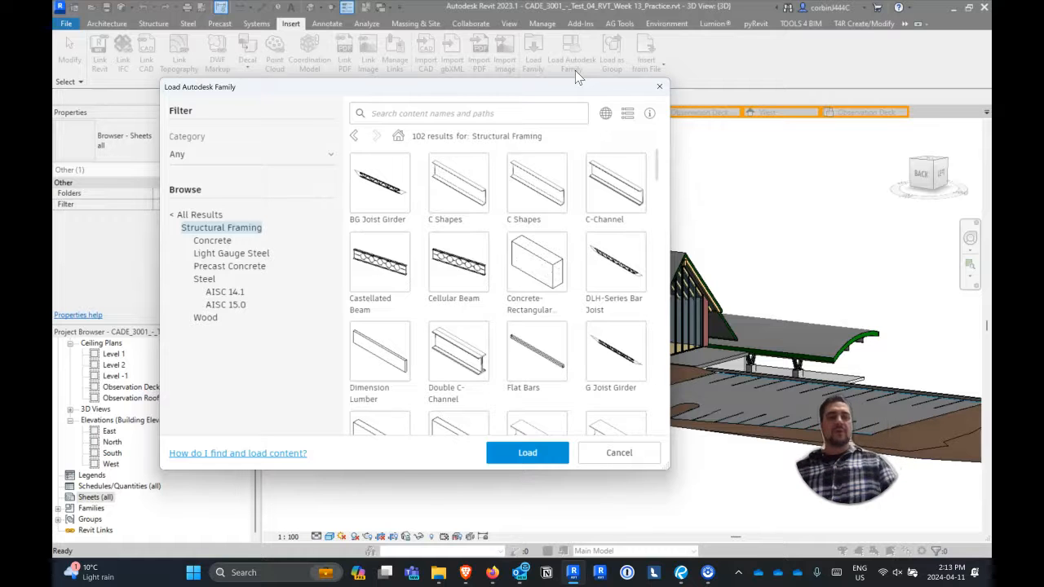
{"action": "left_click", "coordinate": [212, 214]}
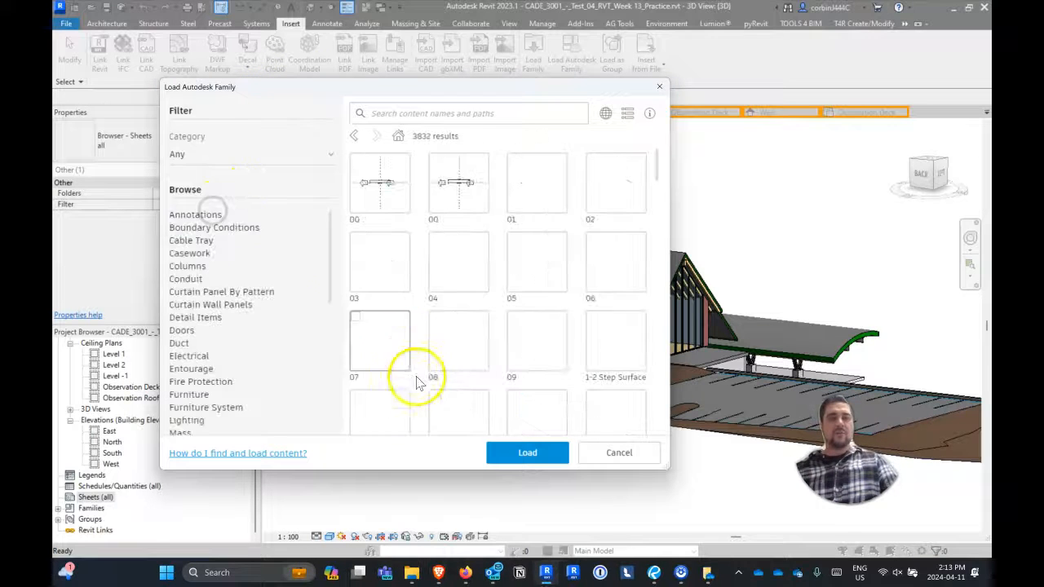
{"action": "scroll", "coordinate": [256, 327], "scroll_direction": "down", "scroll_amount": 5}
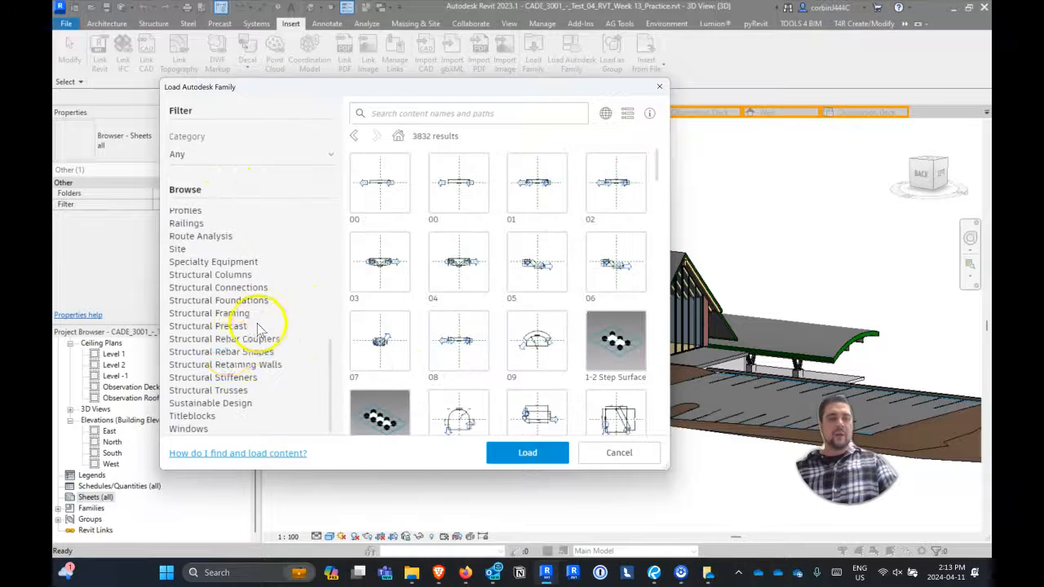
{"action": "left_click", "coordinate": [199, 417]}
{"action": "left_click", "coordinate": [457, 181]}
{"action": "left_click", "coordinate": [604, 175]}
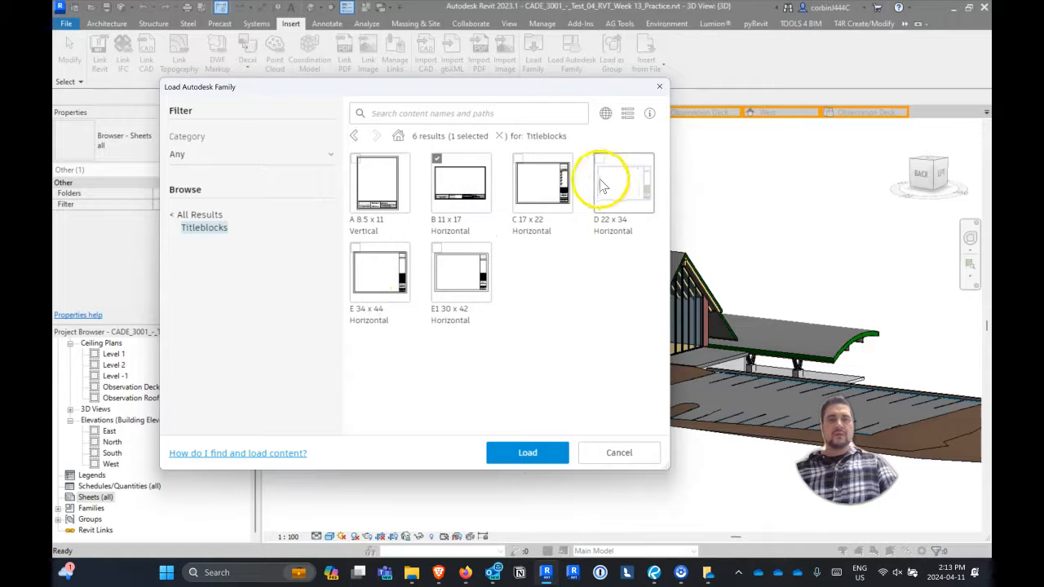
{"action": "left_click", "coordinate": [529, 444]}
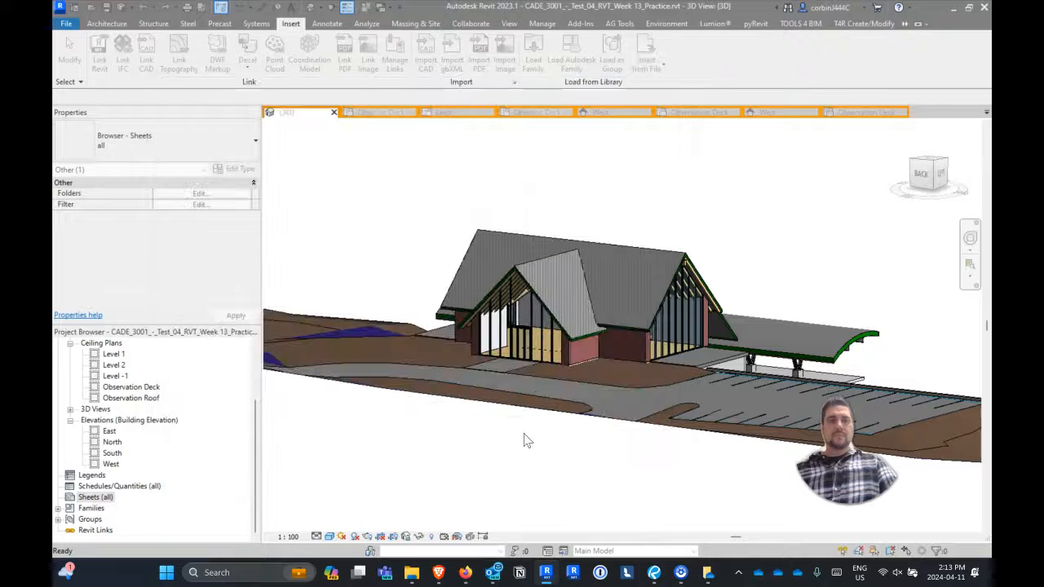
{"action": "left_click", "coordinate": [525, 433]}
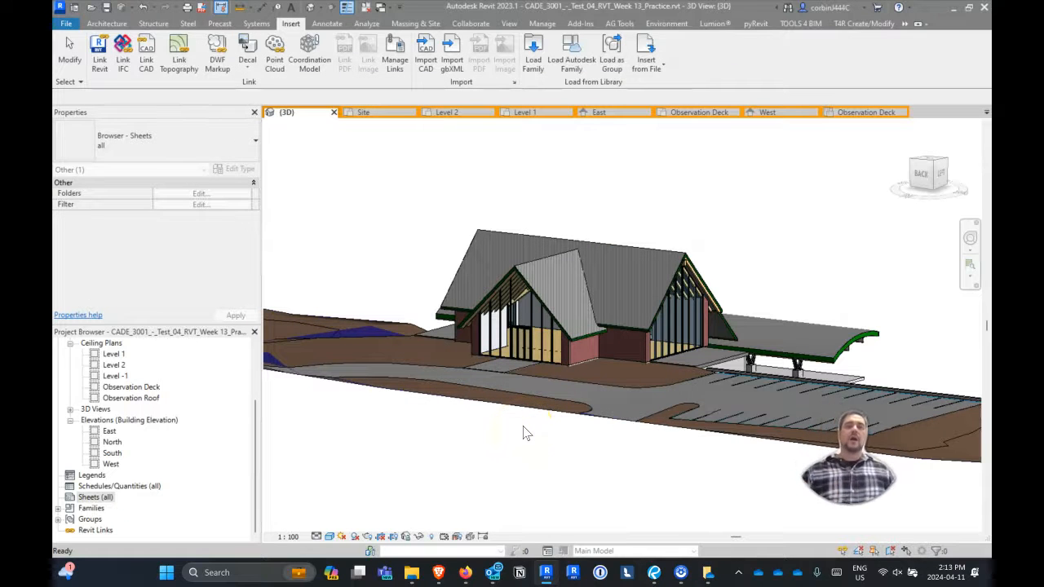
Check the language and region settings of the Autodesk family library, then close it without loading anything.
{"action": "left_click", "coordinate": [572, 61]}
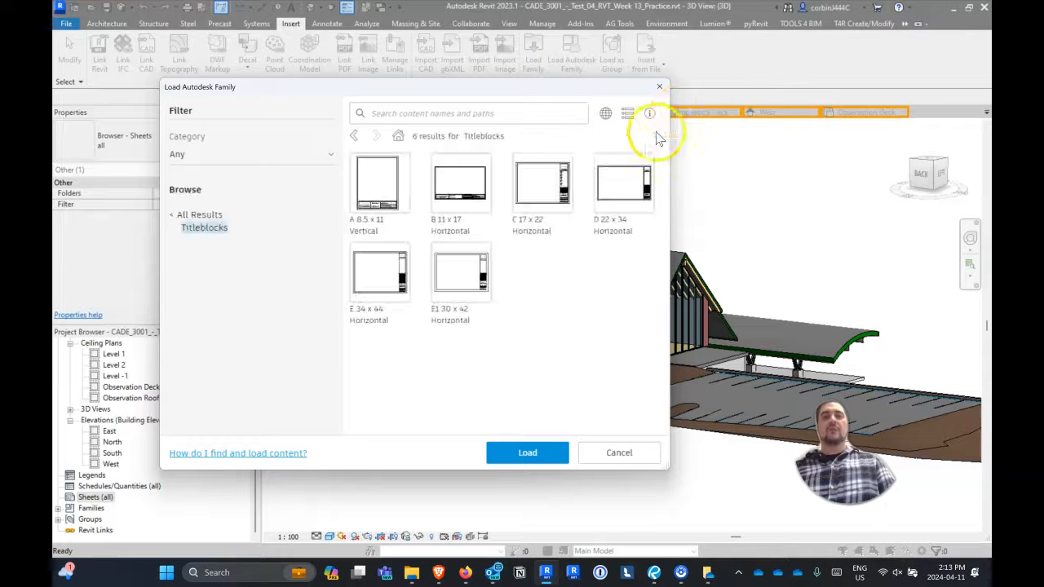
{"action": "left_click", "coordinate": [606, 113]}
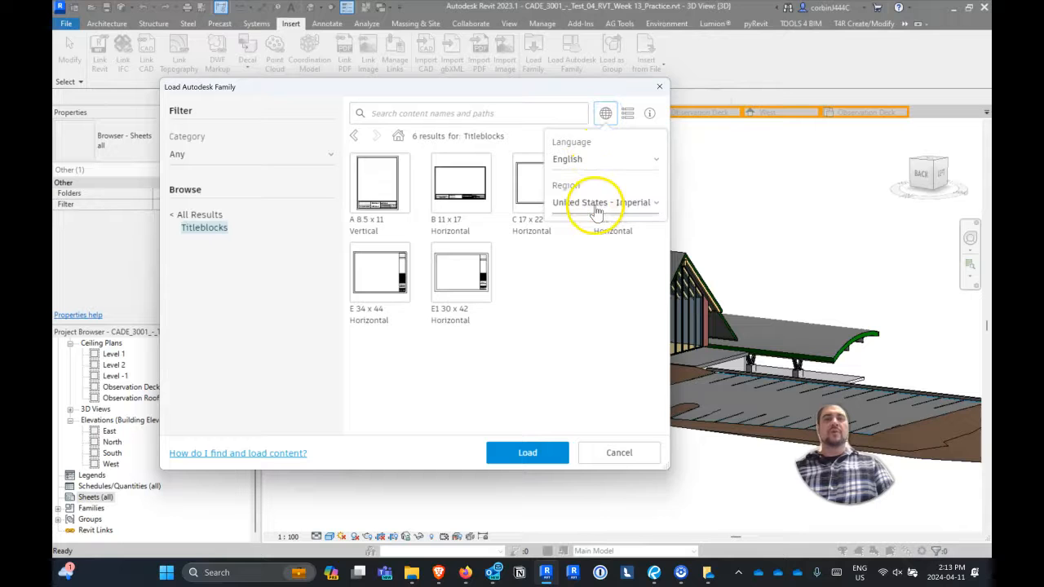
{"action": "left_click", "coordinate": [620, 453]}
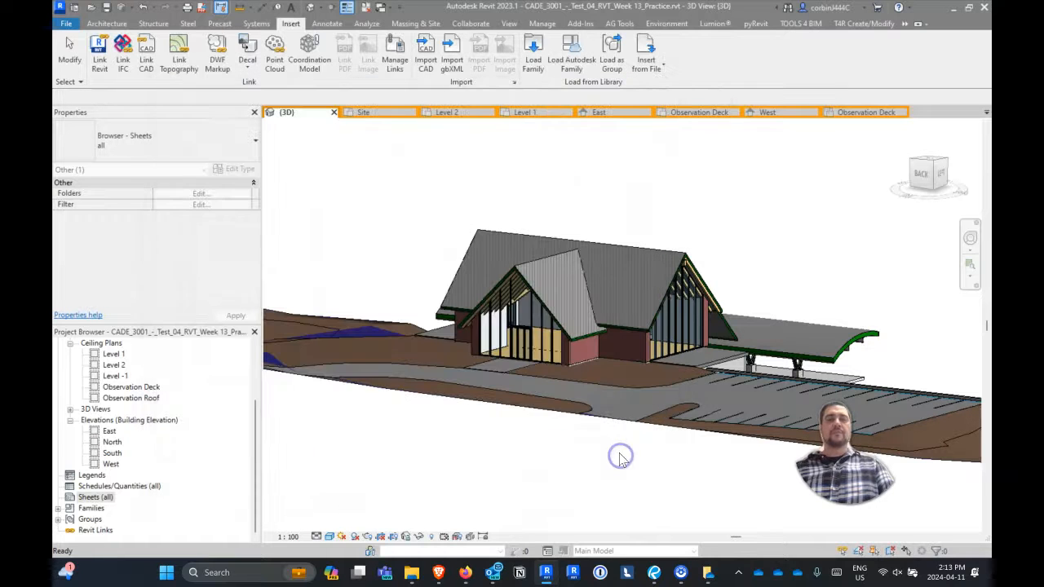
Create a new sheet with the B 11 x 17 Horizontal title block.
{"action": "right_click", "coordinate": [95, 496]}
{"action": "left_click", "coordinate": [167, 407]}
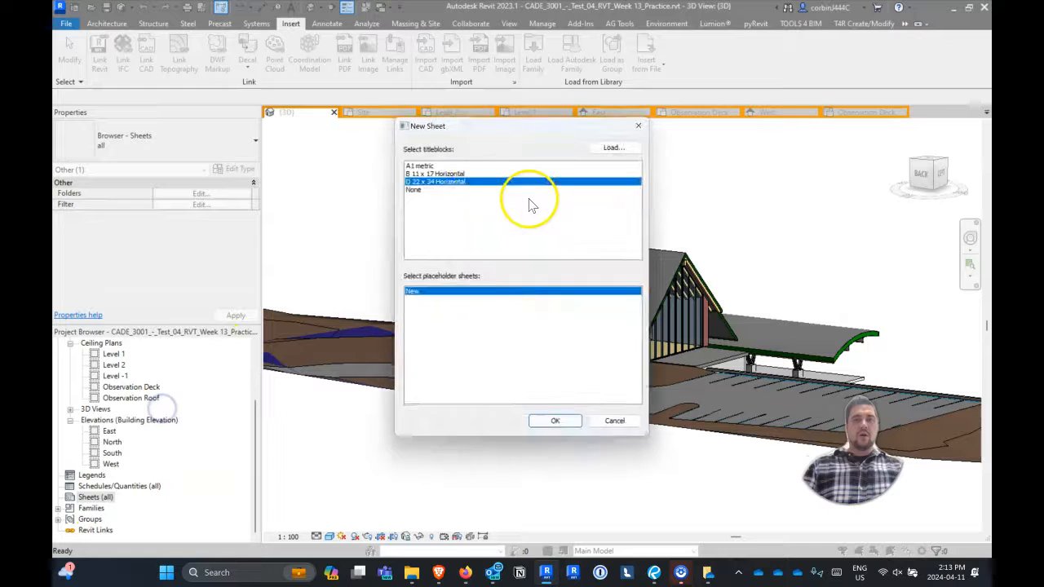
{"action": "double_click", "coordinate": [449, 174]}
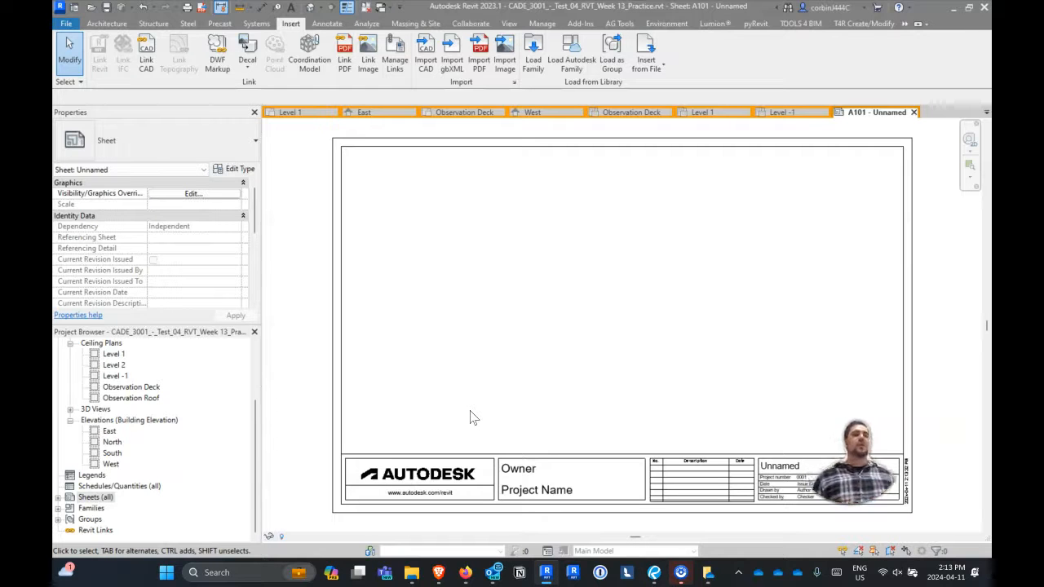
Review the PDF export settings with the zoom at 100% size, without exporting.
{"action": "left_click", "coordinate": [221, 8]}
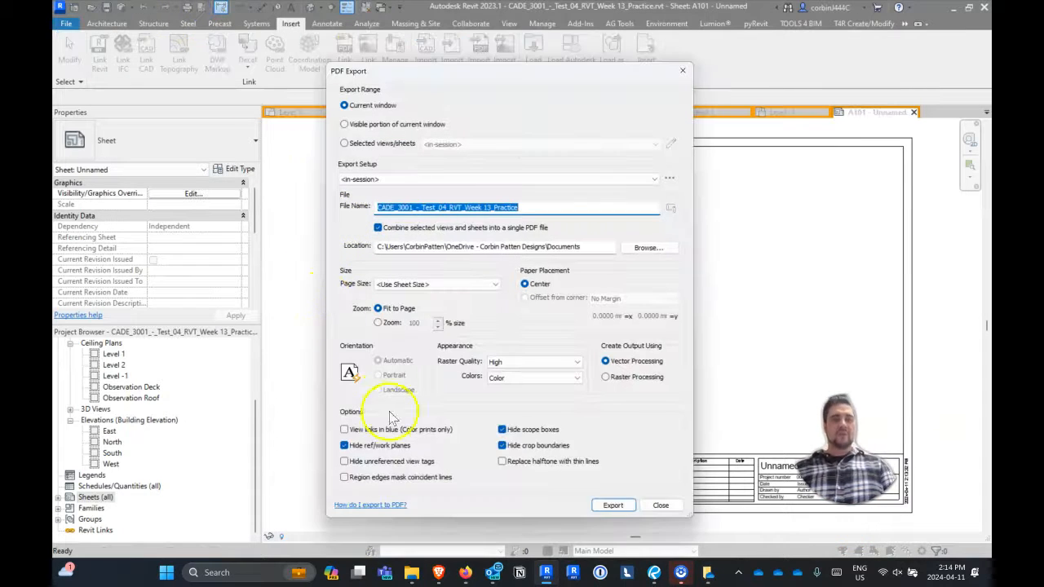
{"action": "left_click", "coordinate": [384, 322]}
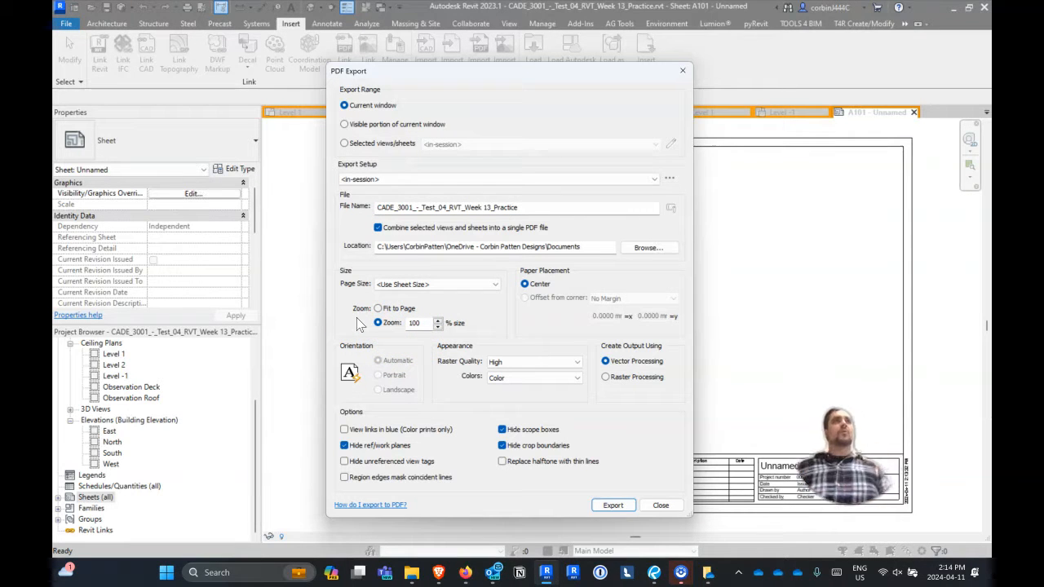
{"action": "left_click", "coordinate": [666, 505]}
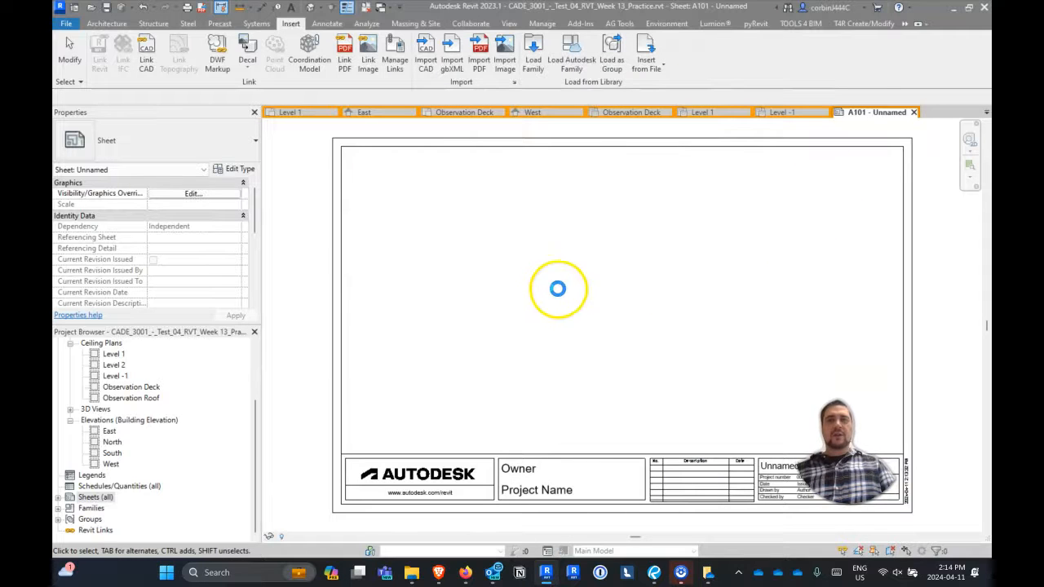
Load the B 11 x 17 Horizontal - Presentation.rfa title block family from the Digital Practices for Architecture 02 course's Tutorial folder.
{"action": "scroll", "coordinate": [482, 298], "scroll_direction": "down", "scroll_amount": 3}
{"action": "left_click", "coordinate": [499, 226]}
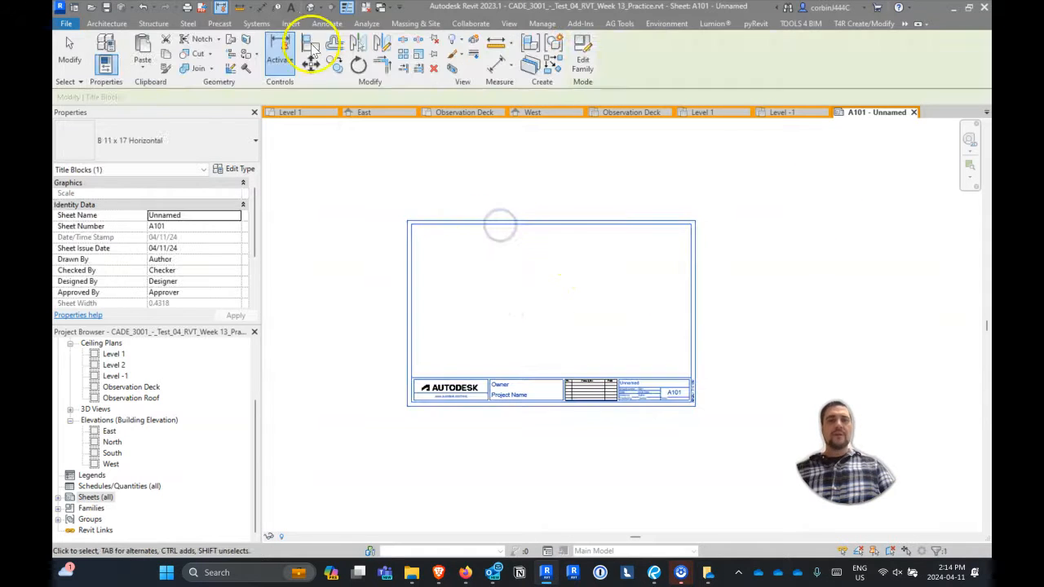
{"action": "key", "text": "Escape"}
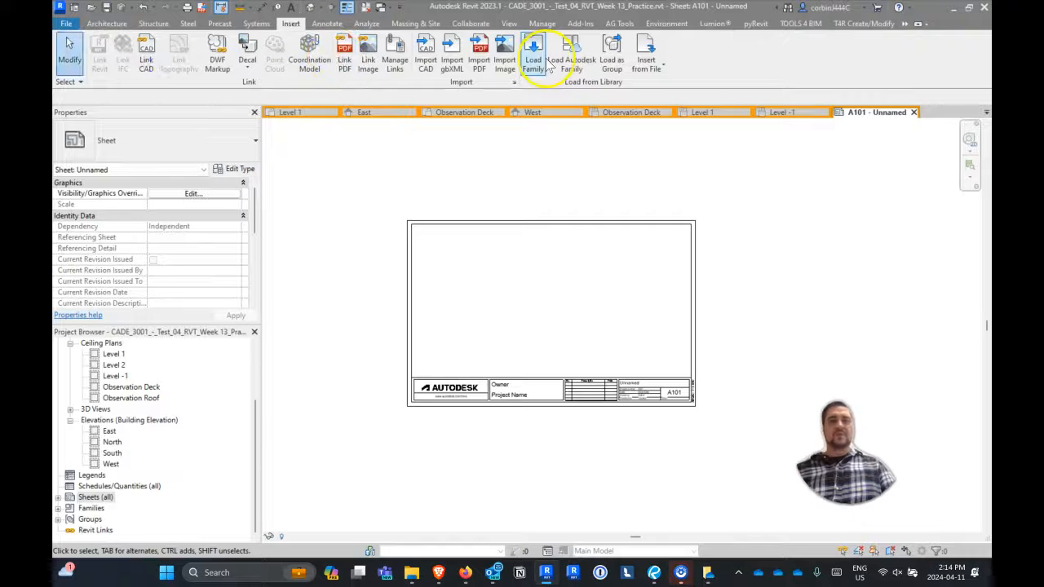
{"action": "left_click", "coordinate": [533, 57]}
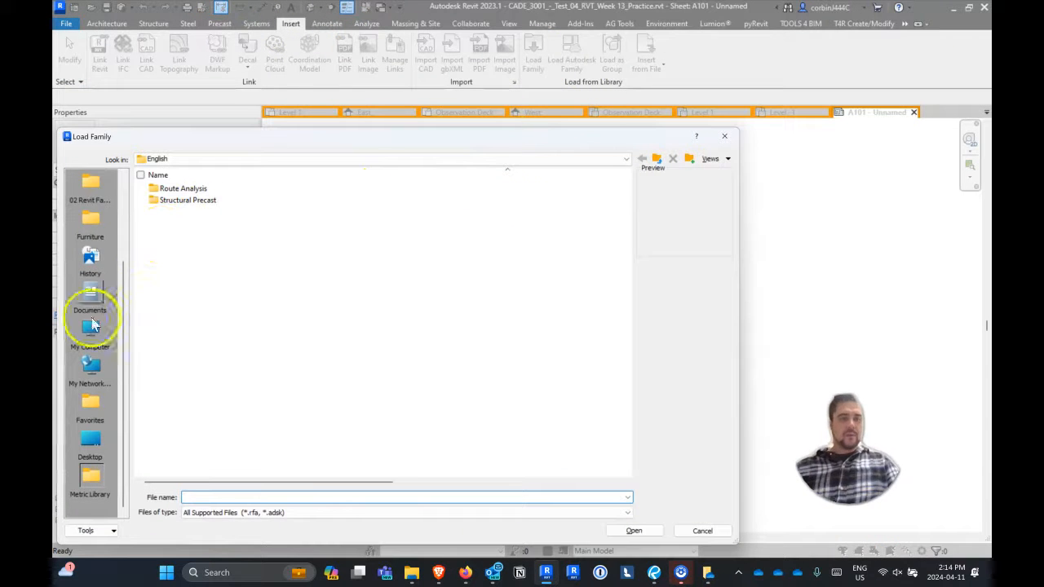
{"action": "scroll", "coordinate": [99, 204], "scroll_direction": "up", "scroll_amount": 3}
{"action": "left_click", "coordinate": [92, 189]}
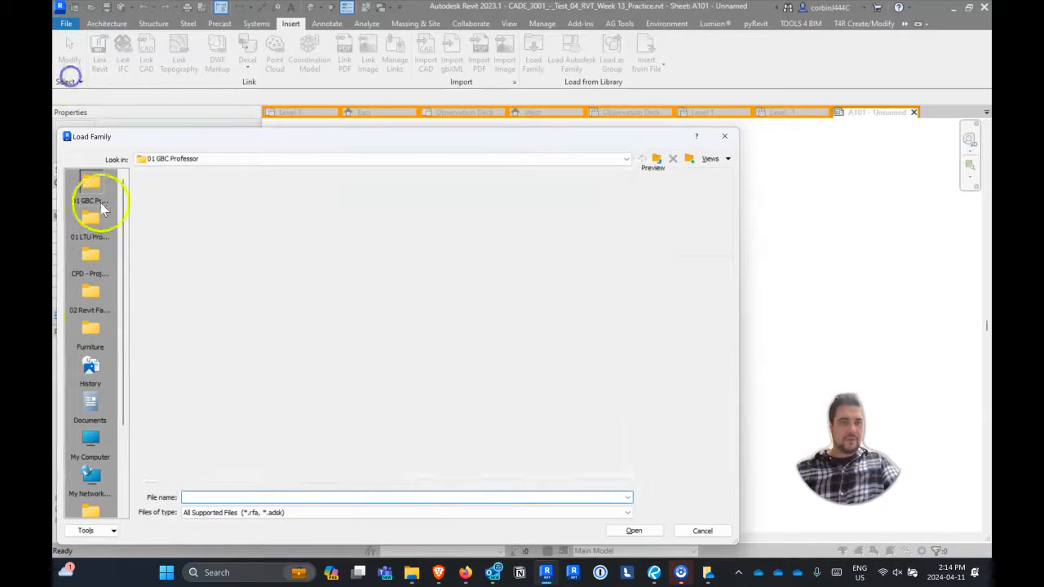
{"action": "double_click", "coordinate": [218, 236]}
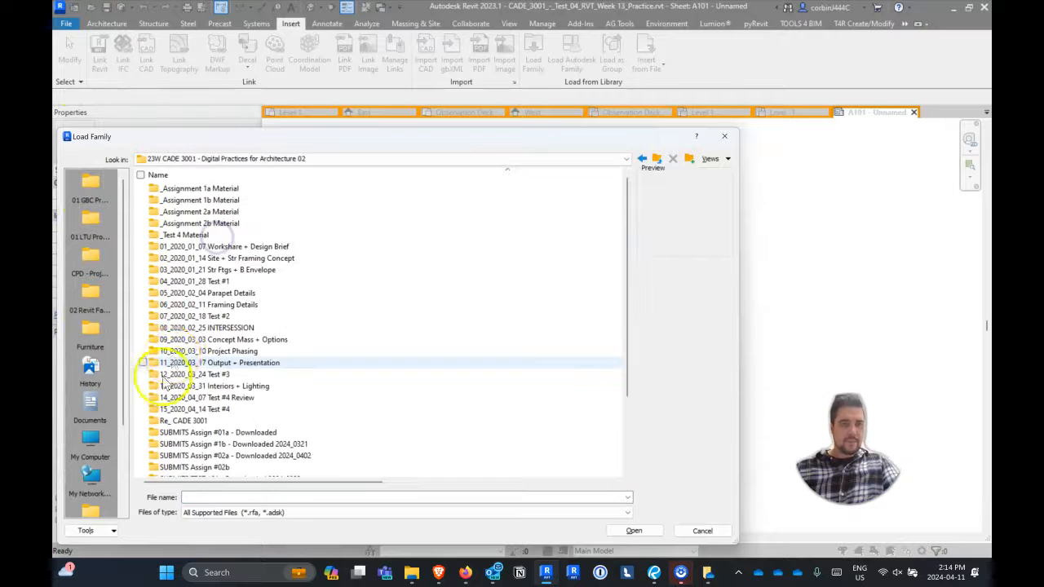
{"action": "scroll", "coordinate": [186, 440], "scroll_direction": "down", "scroll_amount": 7}
{"action": "double_click", "coordinate": [184, 446]}
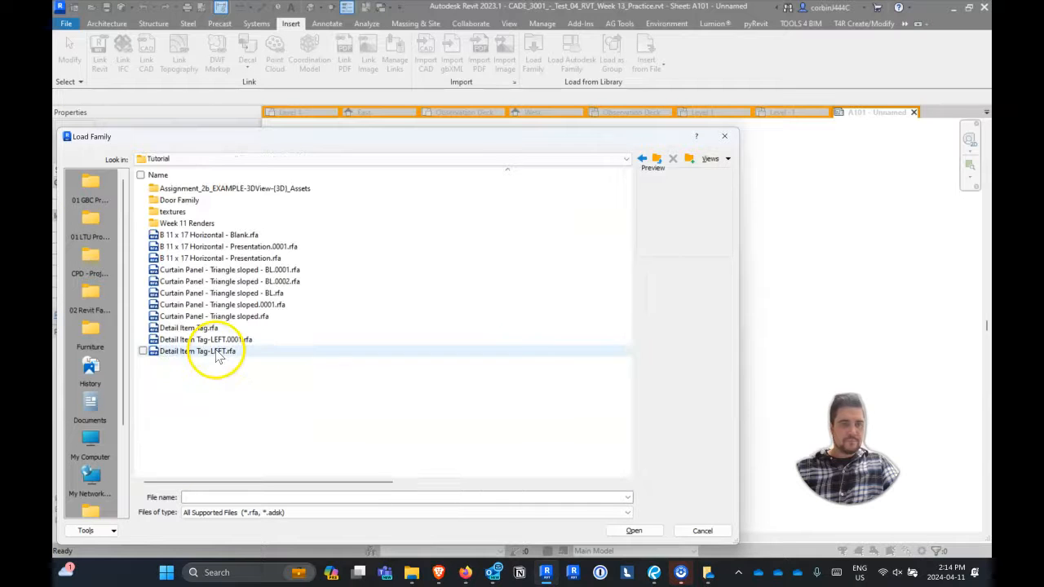
{"action": "left_click", "coordinate": [226, 259]}
{"action": "double_click", "coordinate": [228, 261]}
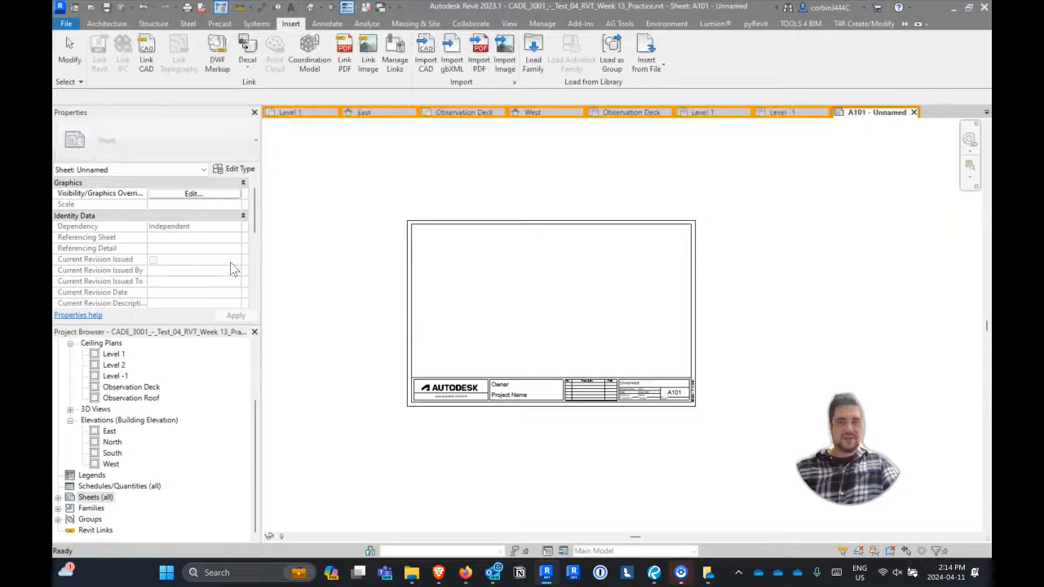
Change the title block on sheet A101 to the B 11 x 17 Horizontal - Presentation type.
{"action": "left_click", "coordinate": [522, 222]}
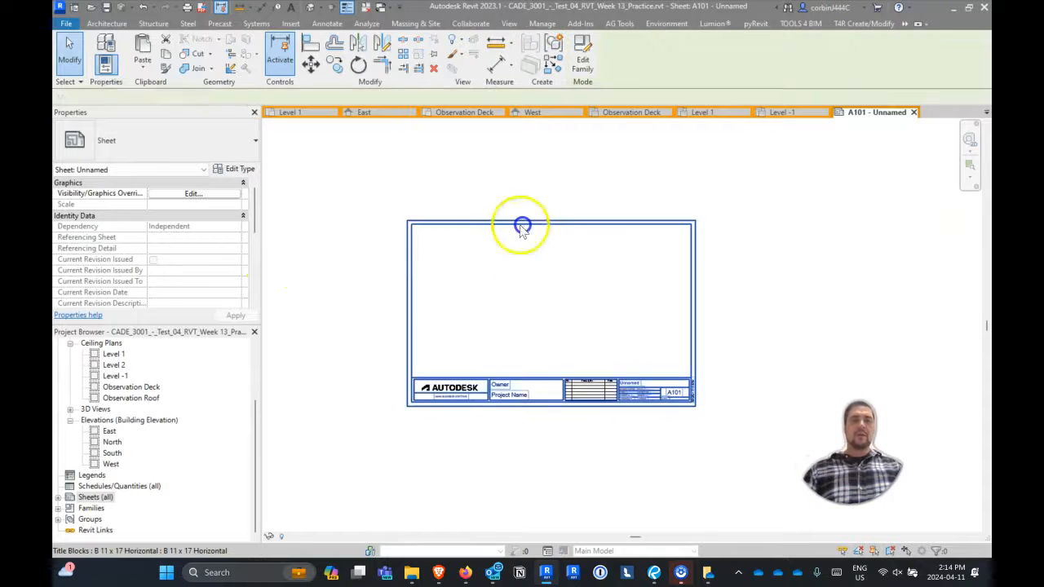
{"action": "left_click", "coordinate": [147, 159]}
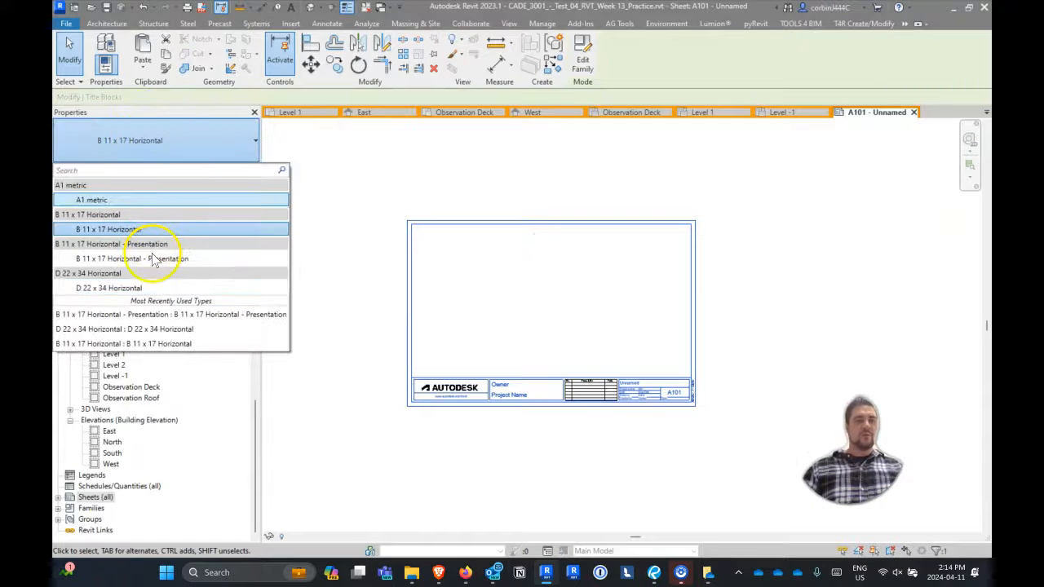
{"action": "left_click", "coordinate": [156, 256]}
{"action": "scroll", "coordinate": [571, 310], "scroll_direction": "up", "scroll_amount": 2}
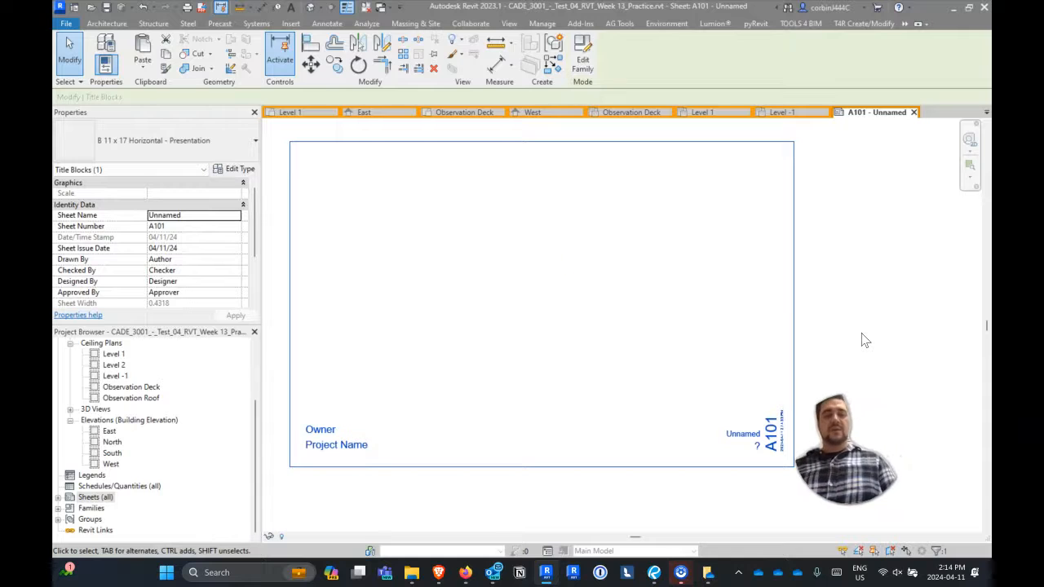
{"action": "scroll", "coordinate": [566, 322], "scroll_direction": "down", "scroll_amount": 3}
{"action": "scroll", "coordinate": [590, 345], "scroll_direction": "up", "scroll_amount": 3}
{"action": "scroll", "coordinate": [602, 341], "scroll_direction": "down", "scroll_amount": 2}
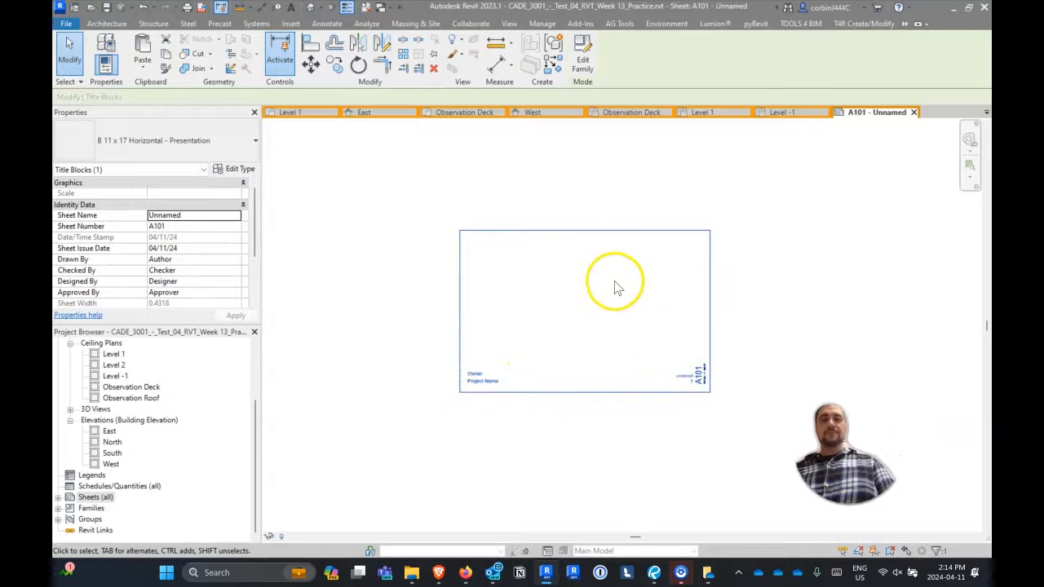
{"action": "scroll", "coordinate": [601, 340], "scroll_direction": "up", "scroll_amount": 2}
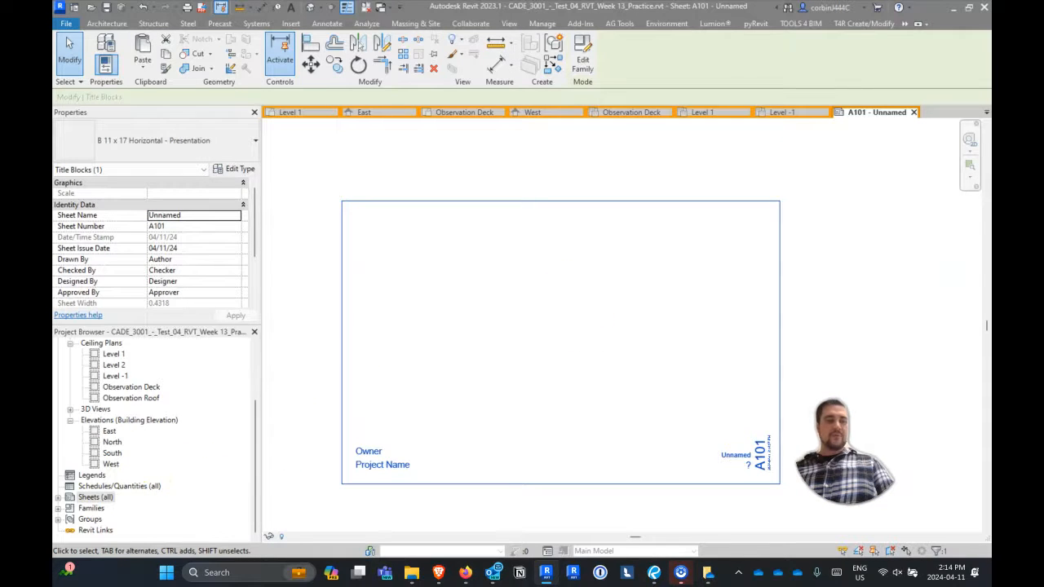
Switch to Firefox and open the Week 14 module in the Digital Practices for Arch. 2 course content.
{"action": "left_click", "coordinate": [466, 574]}
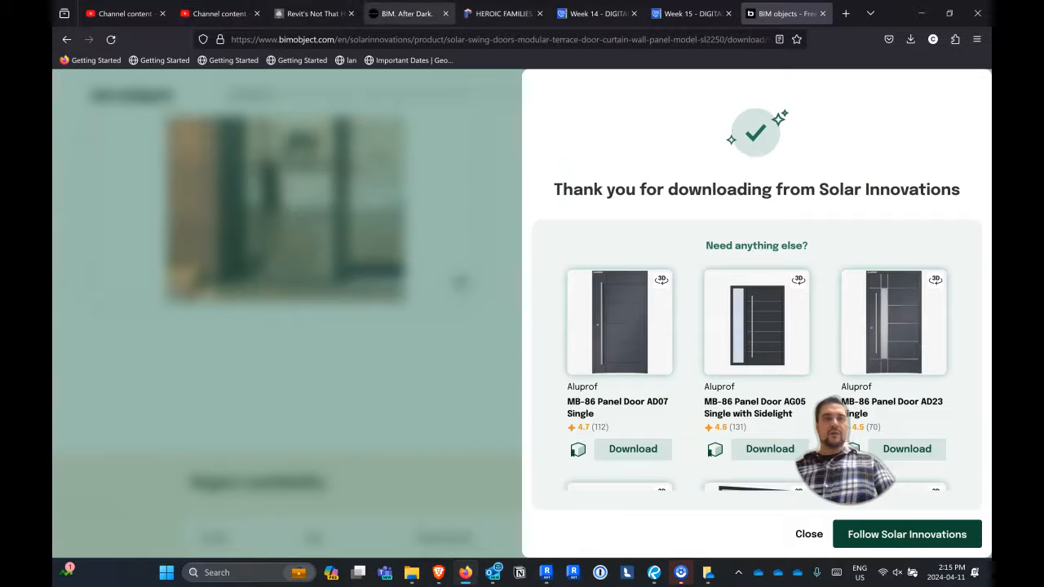
{"action": "left_click", "coordinate": [681, 13]}
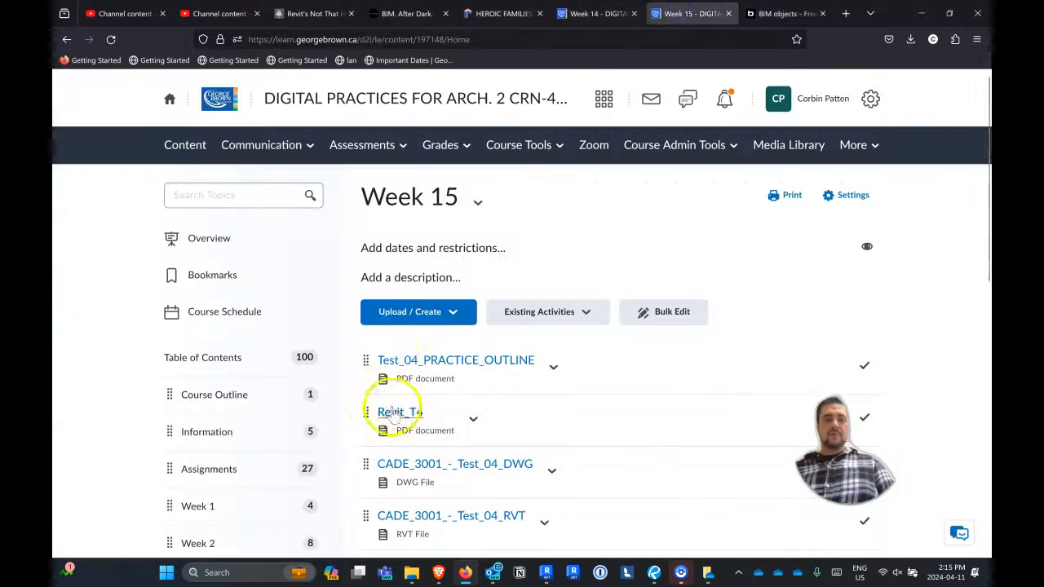
{"action": "scroll", "coordinate": [381, 440], "scroll_direction": "down", "scroll_amount": 8}
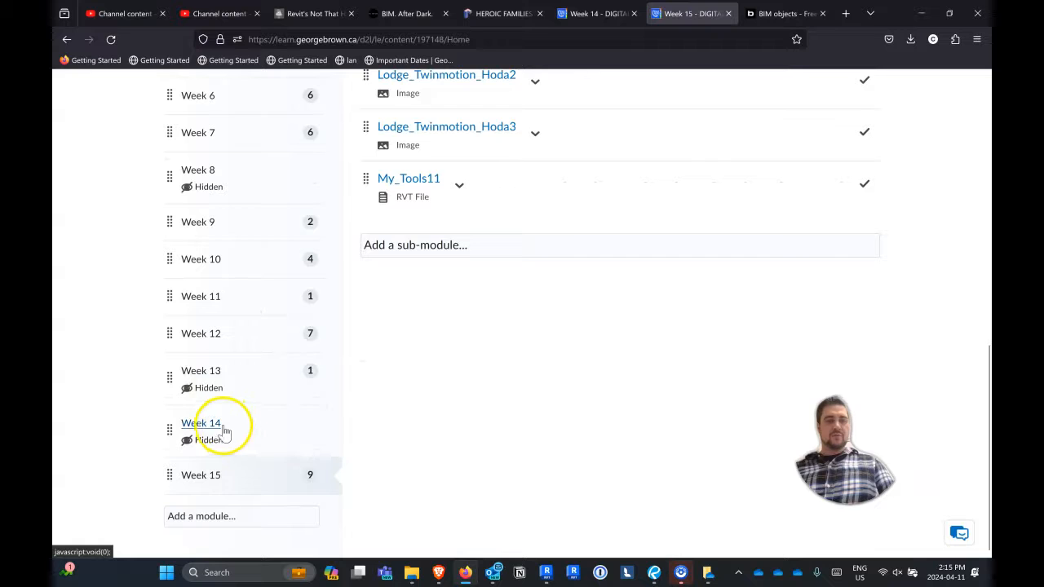
{"action": "left_click", "coordinate": [223, 433]}
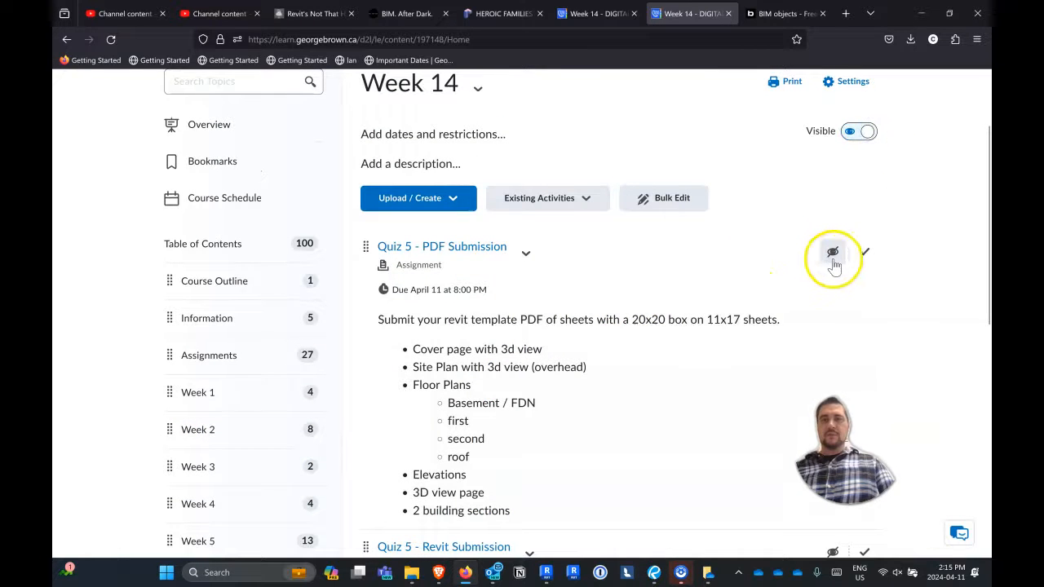
Make the hidden Quiz 5 submissions in Week 14 visible and review the sheet requirements for the Quiz 5 PDF Submission.
{"action": "scroll", "coordinate": [828, 249], "scroll_direction": "down", "scroll_amount": 6}
{"action": "scroll", "coordinate": [769, 237], "scroll_direction": "up", "scroll_amount": 5}
{"action": "left_click", "coordinate": [820, 132]}
{"action": "scroll", "coordinate": [821, 250], "scroll_direction": "down", "scroll_amount": 3}
{"action": "left_click", "coordinate": [828, 166]}
{"action": "left_click", "coordinate": [826, 251]}
{"action": "scroll", "coordinate": [801, 259], "scroll_direction": "down", "scroll_amount": 3}
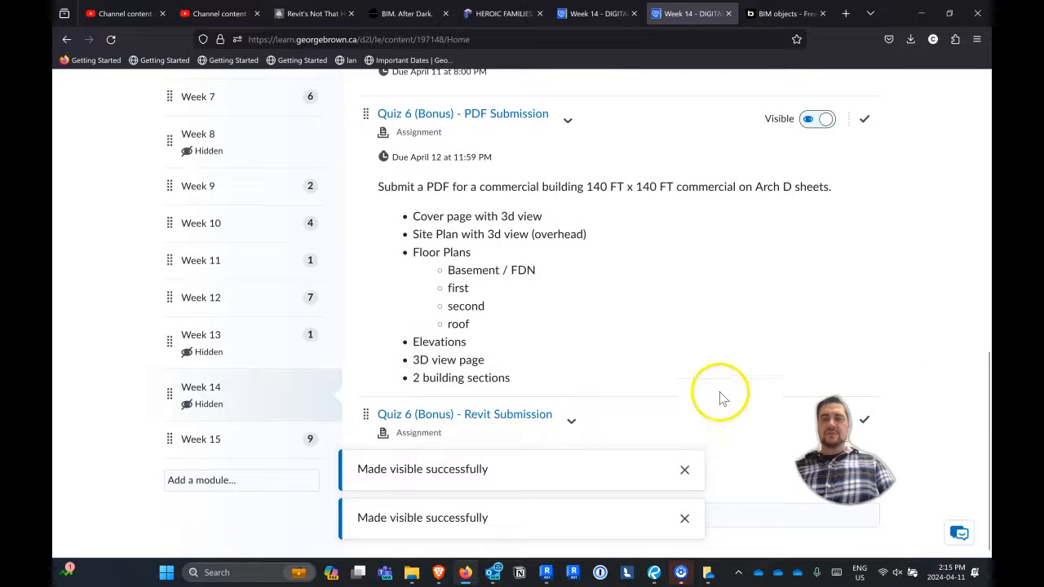
{"action": "scroll", "coordinate": [821, 236], "scroll_direction": "up", "scroll_amount": 5}
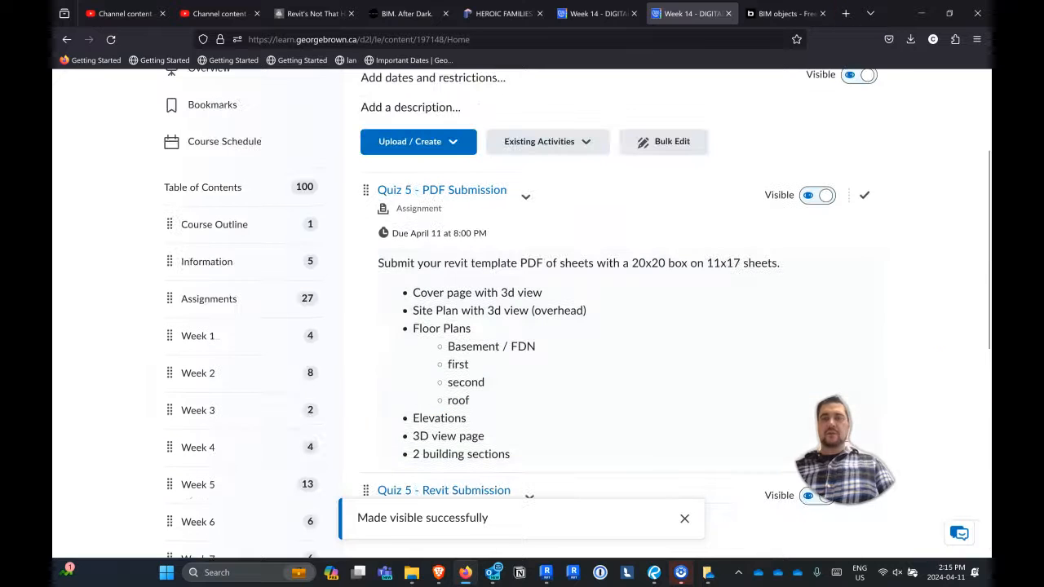
{"action": "scroll", "coordinate": [482, 371], "scroll_direction": "up", "scroll_amount": 3}
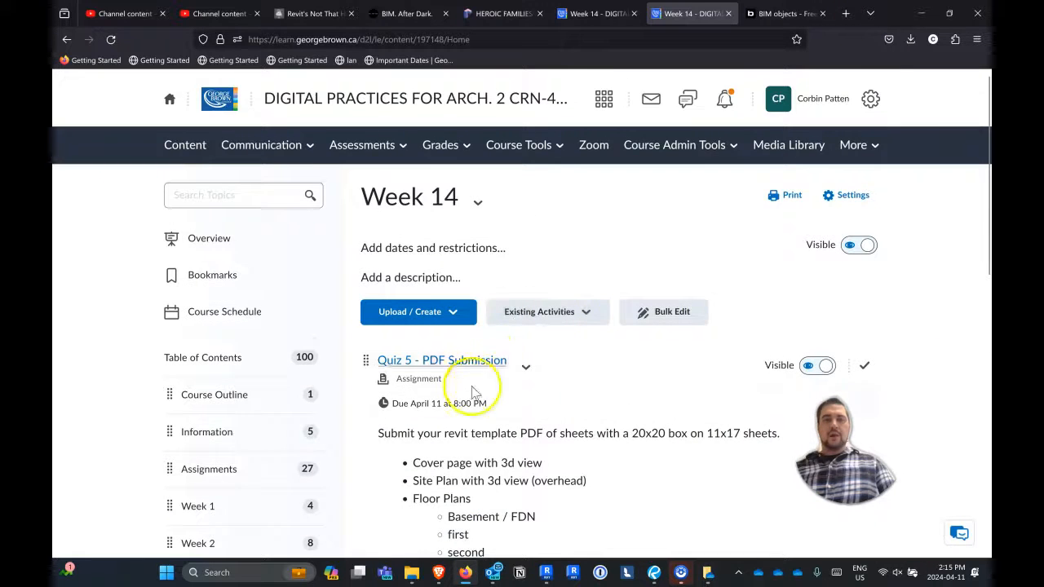
{"action": "scroll", "coordinate": [482, 371], "scroll_direction": "down", "scroll_amount": 3}
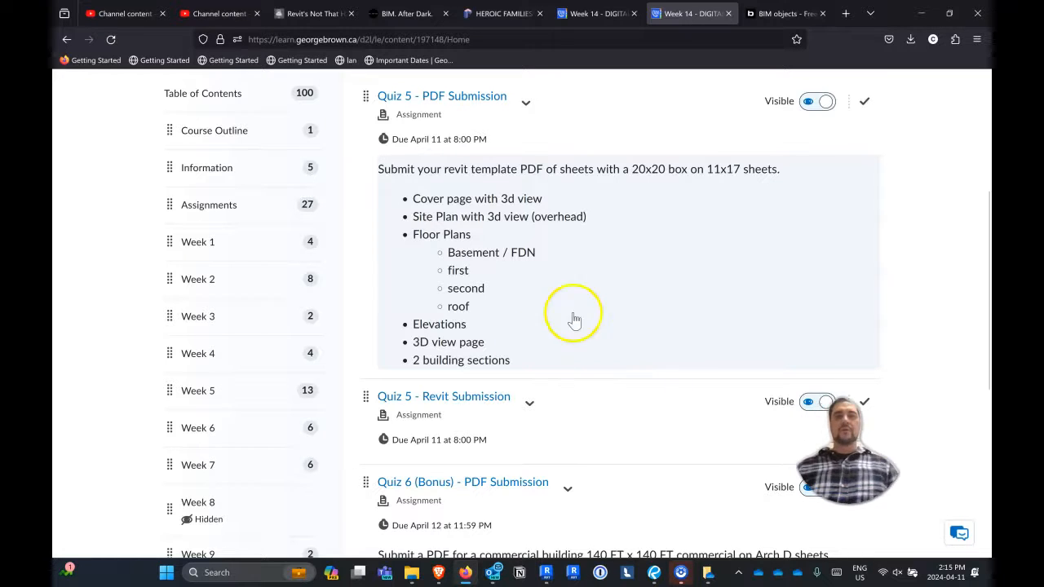
Switch back to Revit and turn off pyRevit's Minify Revit UI toggle to restore the hidden add-in tabs.
{"action": "left_click", "coordinate": [545, 574]}
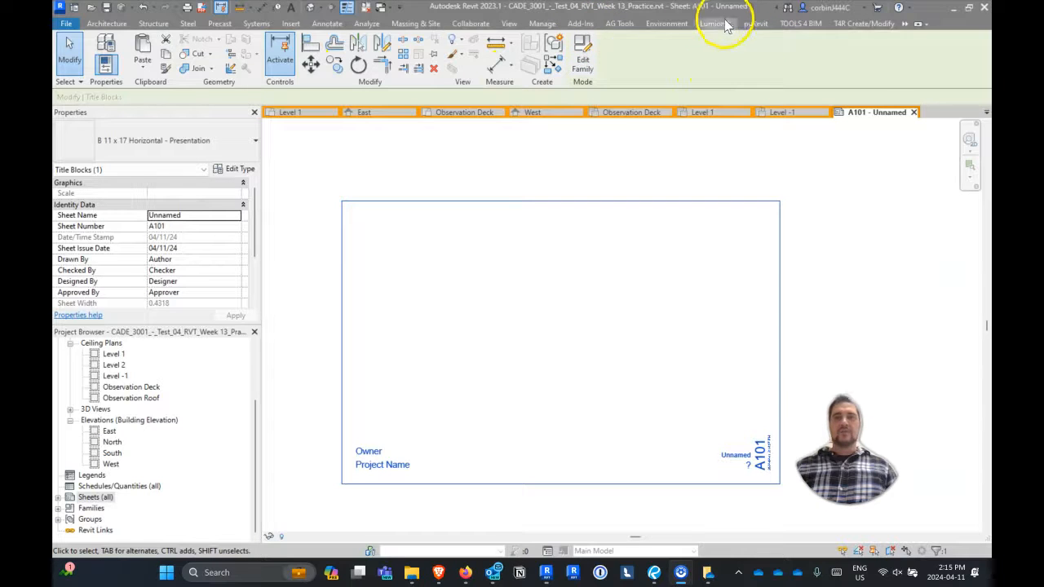
{"action": "left_click", "coordinate": [920, 25]}
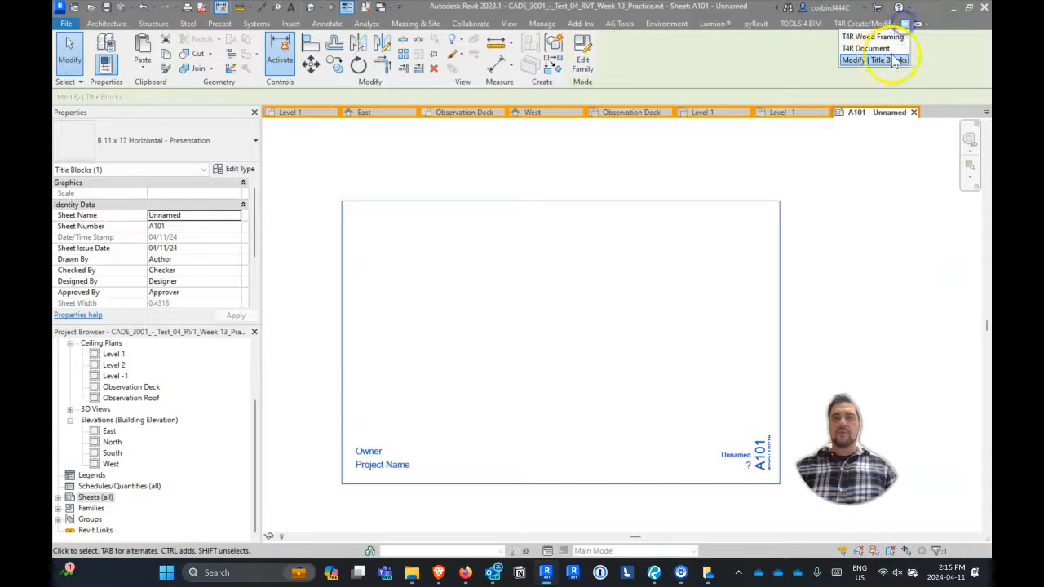
{"action": "left_click", "coordinate": [759, 25]}
{"action": "left_click", "coordinate": [135, 70]}
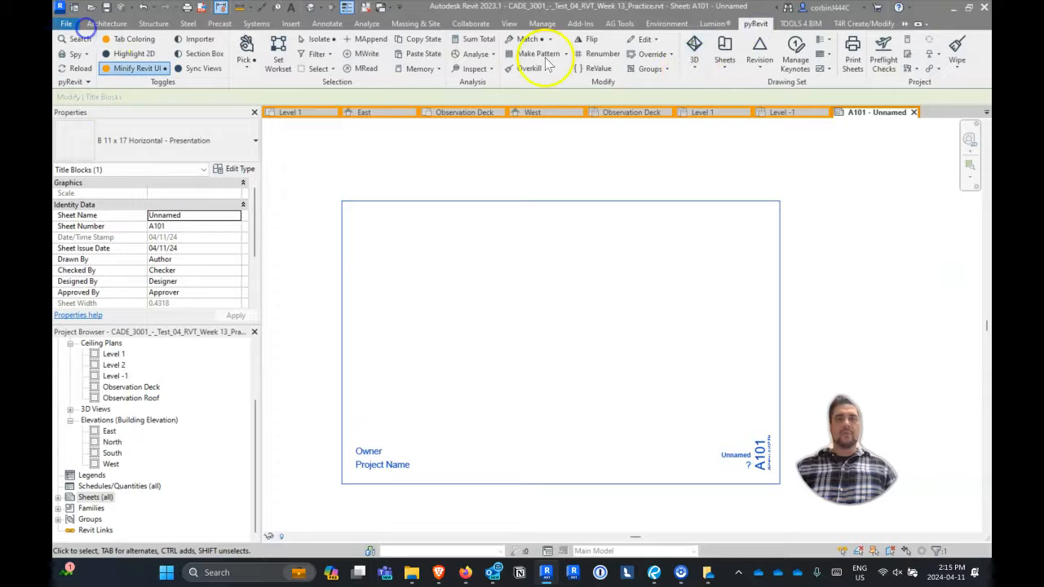
{"action": "left_click", "coordinate": [700, 43]}
{"action": "key", "text": "Escape"}
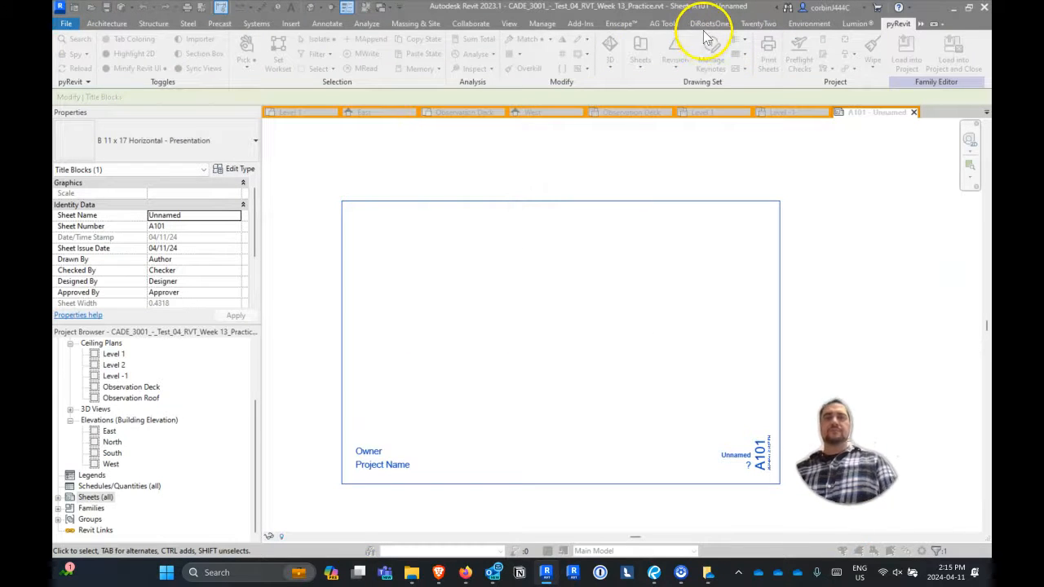
{"action": "key", "text": "Escape"}
{"action": "key", "text": "Return"}
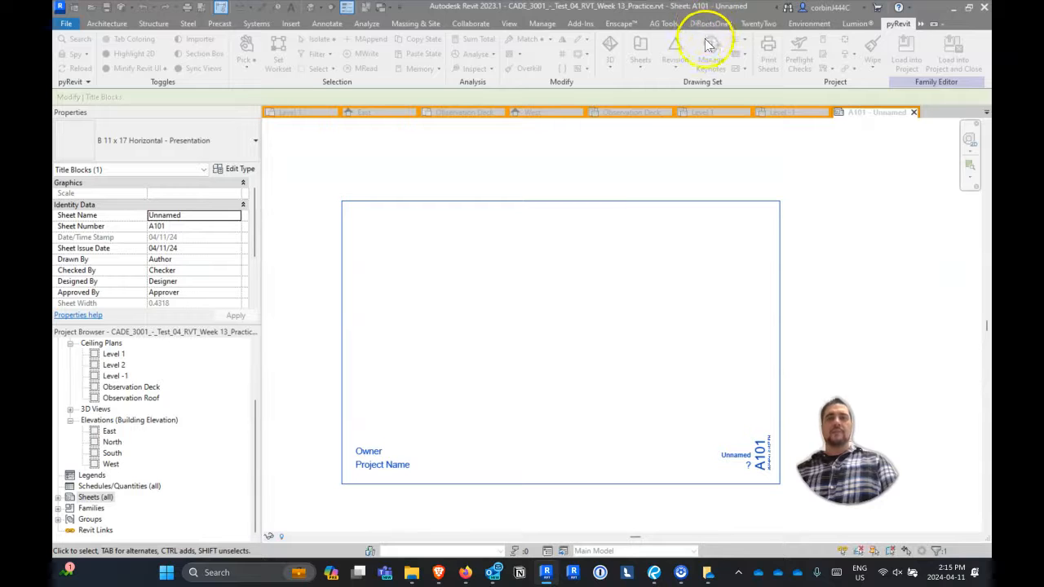
Launch DiRootsOne SheetGen and recheck the Quiz 5 list of required sheets on the course page.
{"action": "left_click", "coordinate": [709, 23]}
{"action": "left_click", "coordinate": [190, 49]}
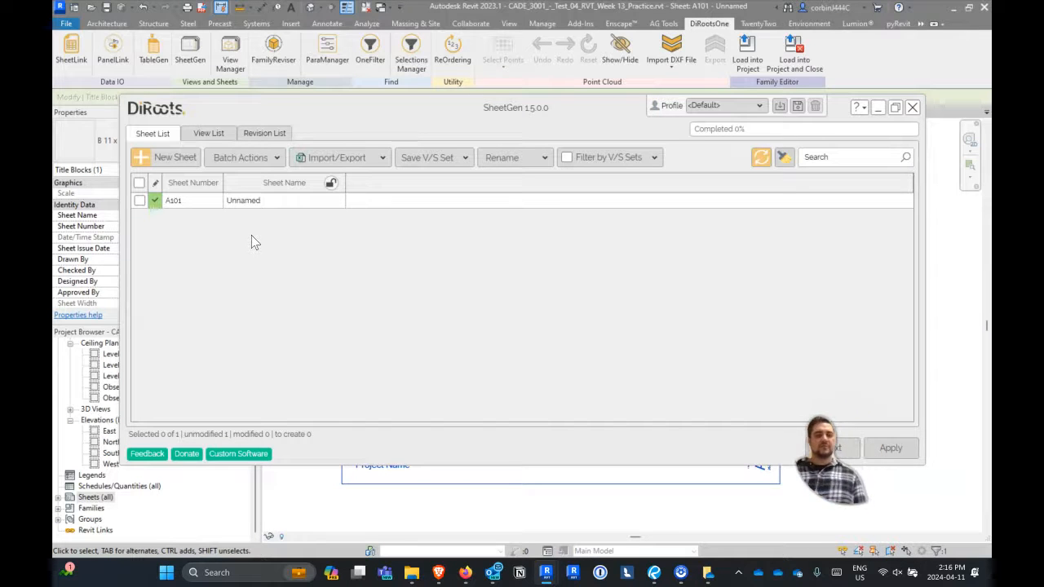
{"action": "key", "text": "alt+Tab"}
{"action": "key", "text": "alt+Tab"}
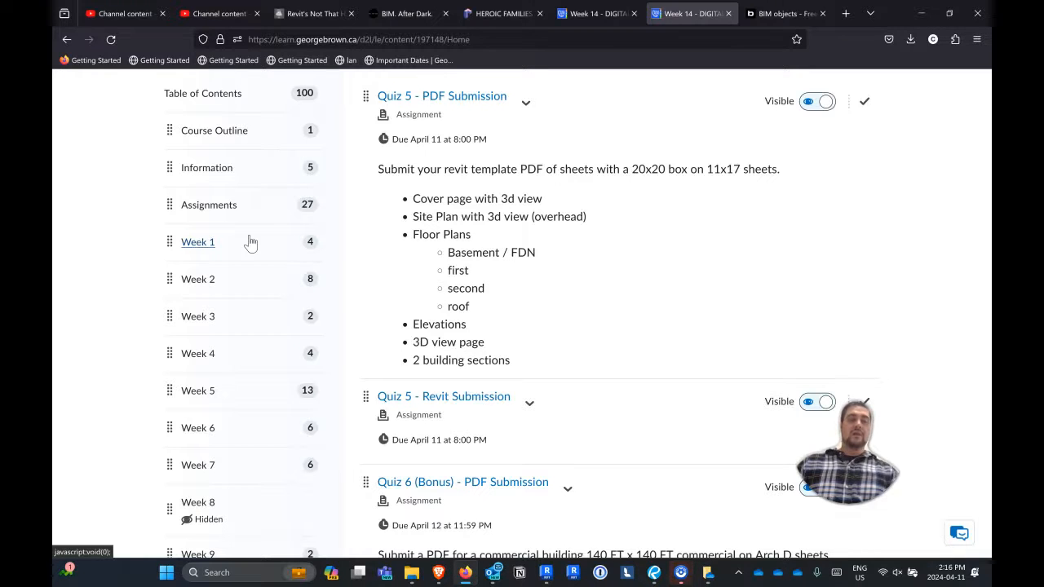
{"action": "key", "text": "alt+Tab"}
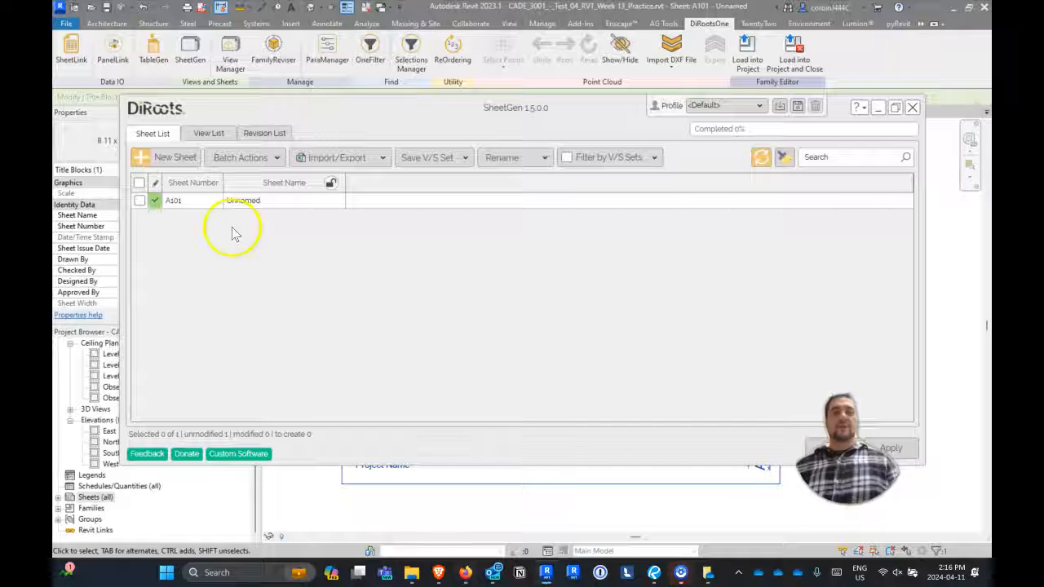
Add 10 new sheets to the SheetGen list using sheet A101 as the template.
{"action": "left_click", "coordinate": [179, 158]}
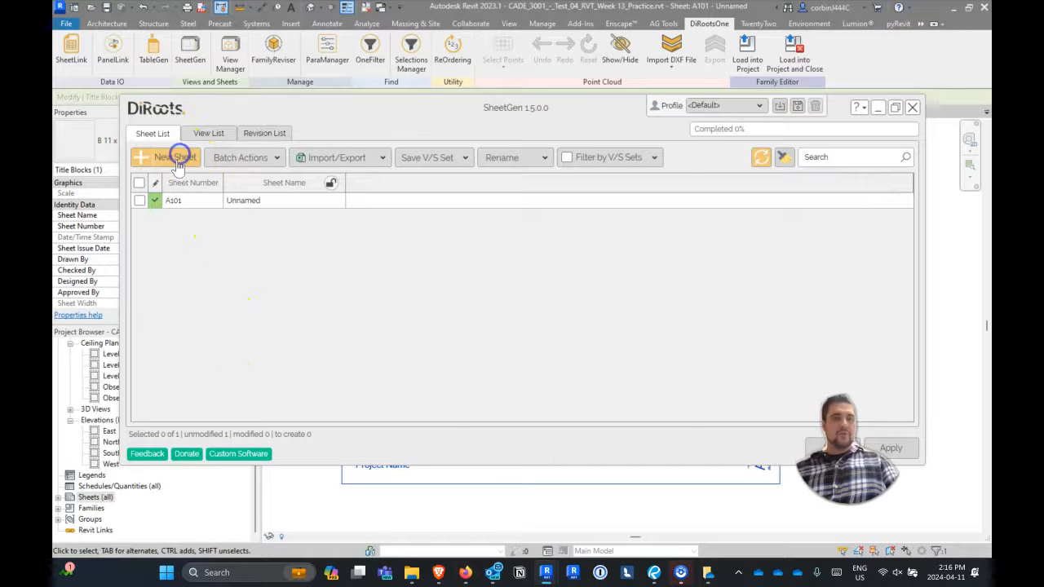
{"action": "double_click", "coordinate": [463, 158]}
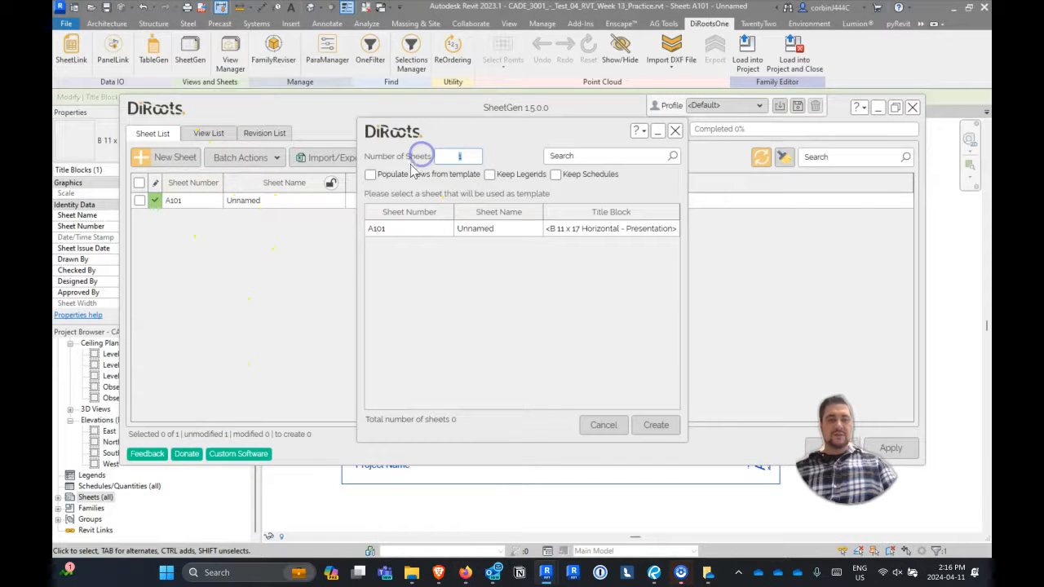
{"action": "type", "text": "10"}
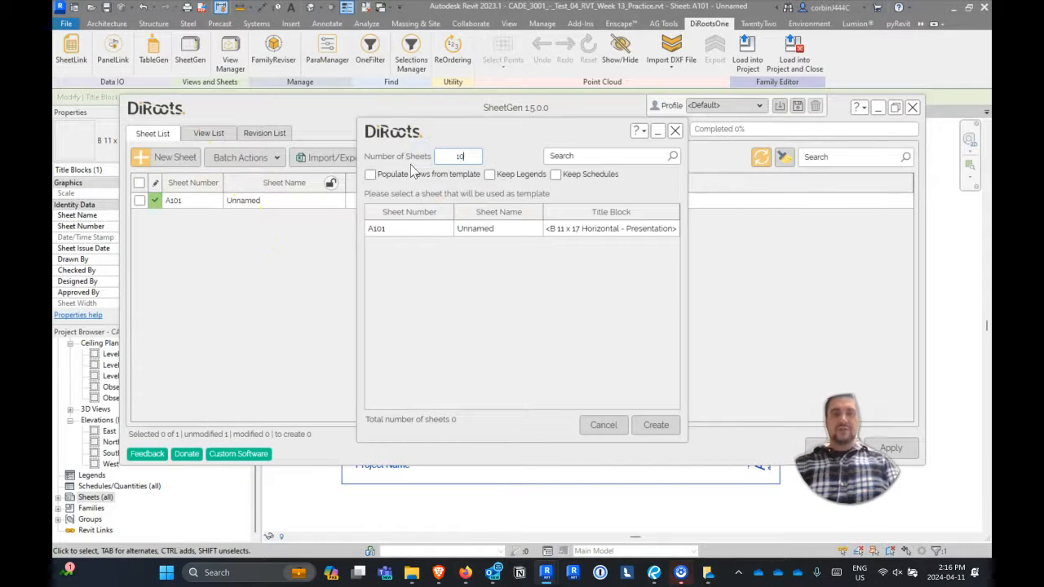
{"action": "left_click", "coordinate": [441, 228]}
{"action": "left_click", "coordinate": [656, 425]}
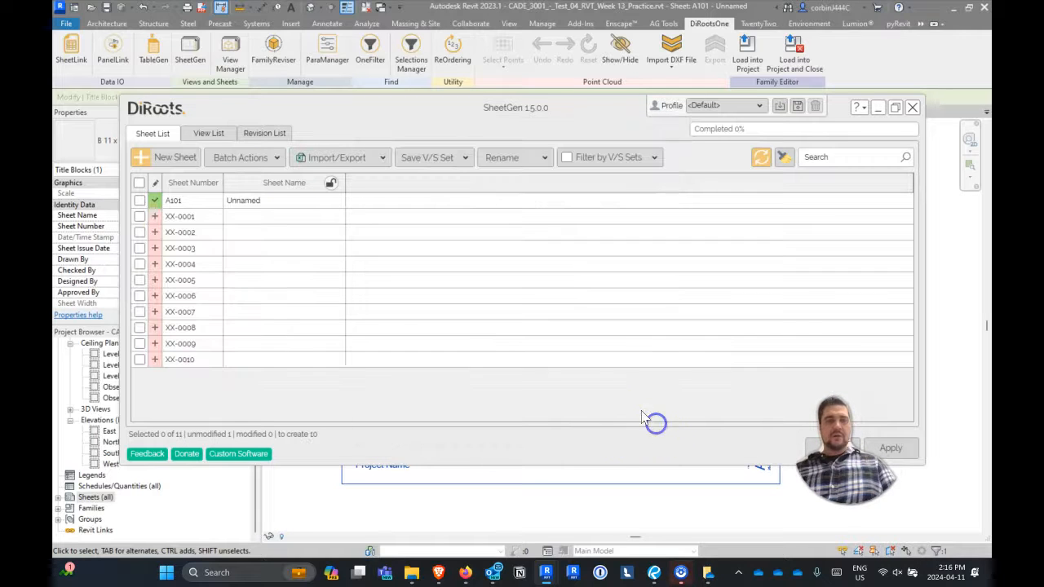
Renumber sheet A101 as A000 and name it COVER PAGE.
{"action": "double_click", "coordinate": [182, 201]}
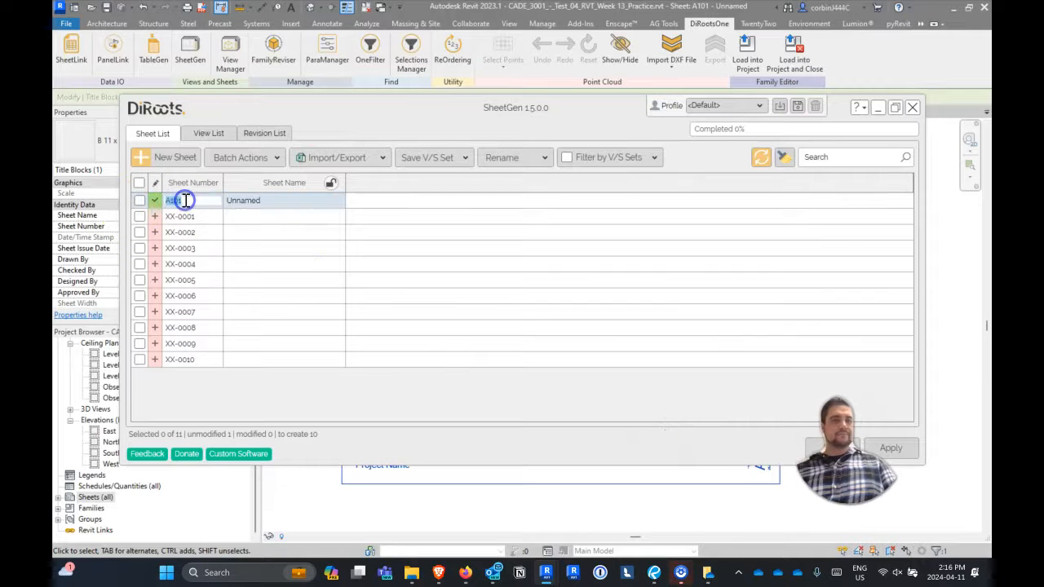
{"action": "type", "text": "a00"}
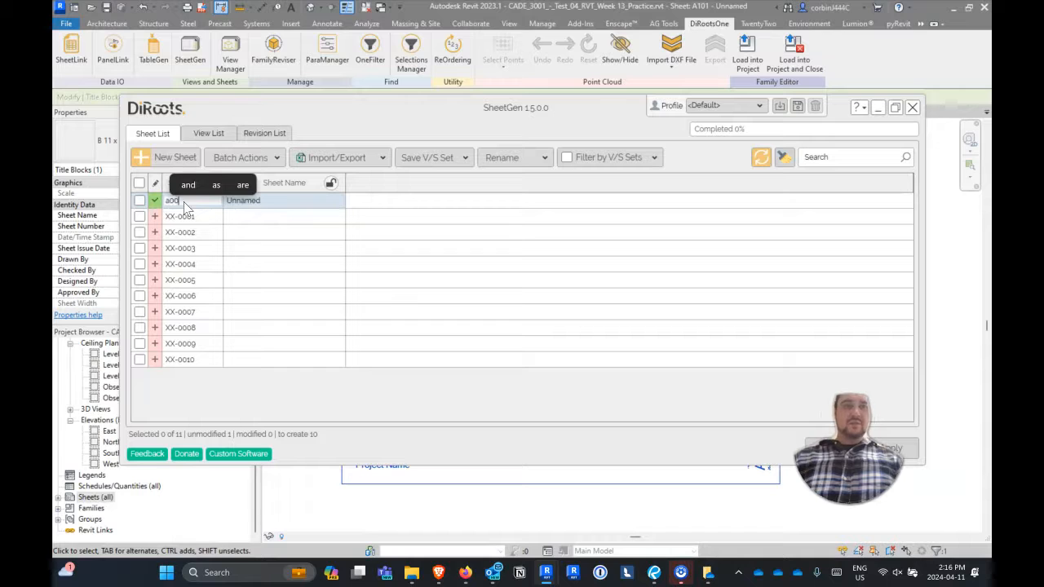
{"action": "key", "text": "Caps_Lock"}
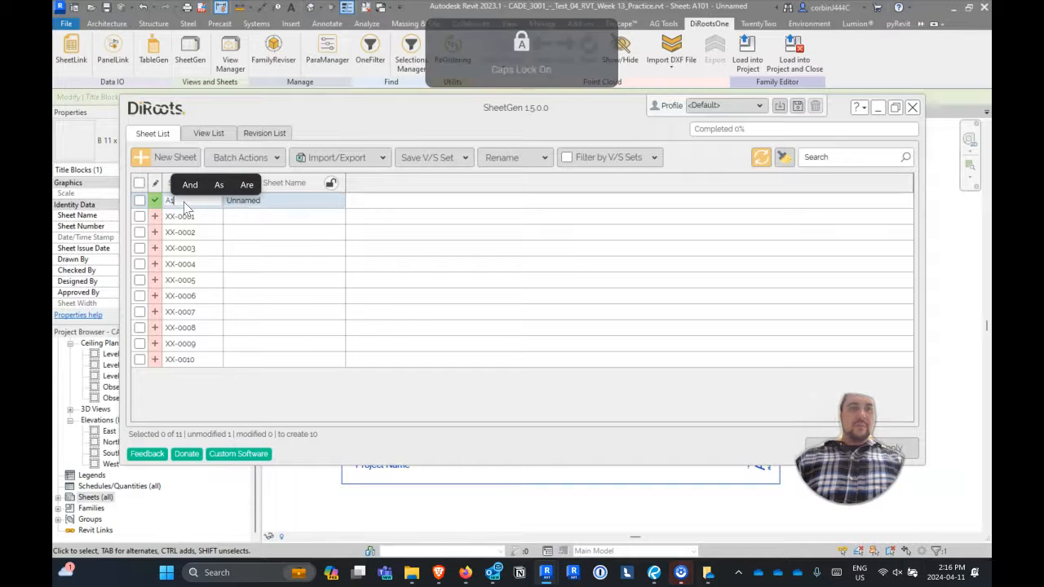
{"action": "type", "text": "A00"}
{"action": "key", "text": "Tab"}
{"action": "type", "text": "0"}
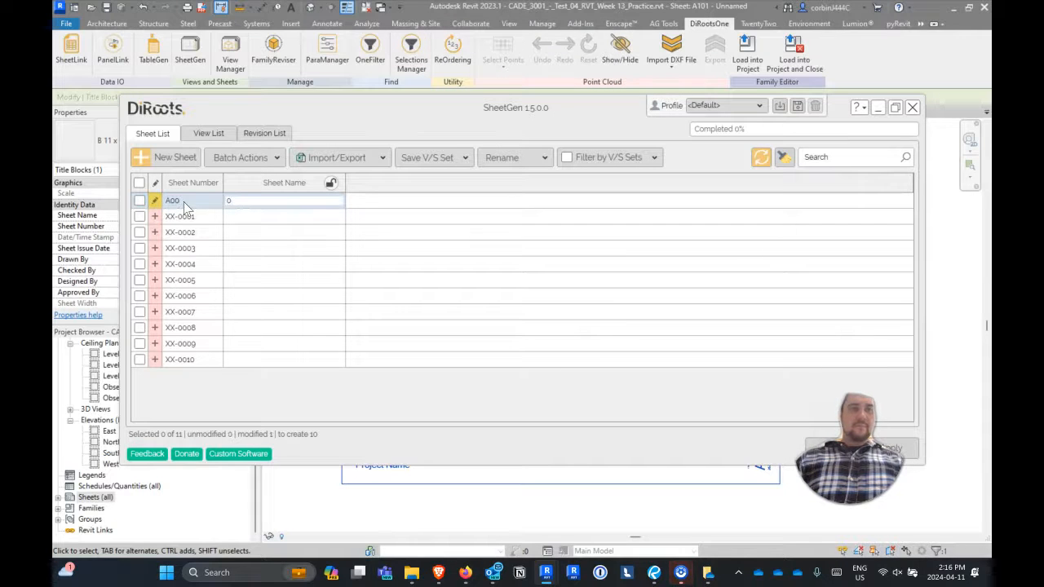
{"action": "double_click", "coordinate": [185, 201]}
{"action": "type", "text": "0"}
{"action": "key", "text": "Tab"}
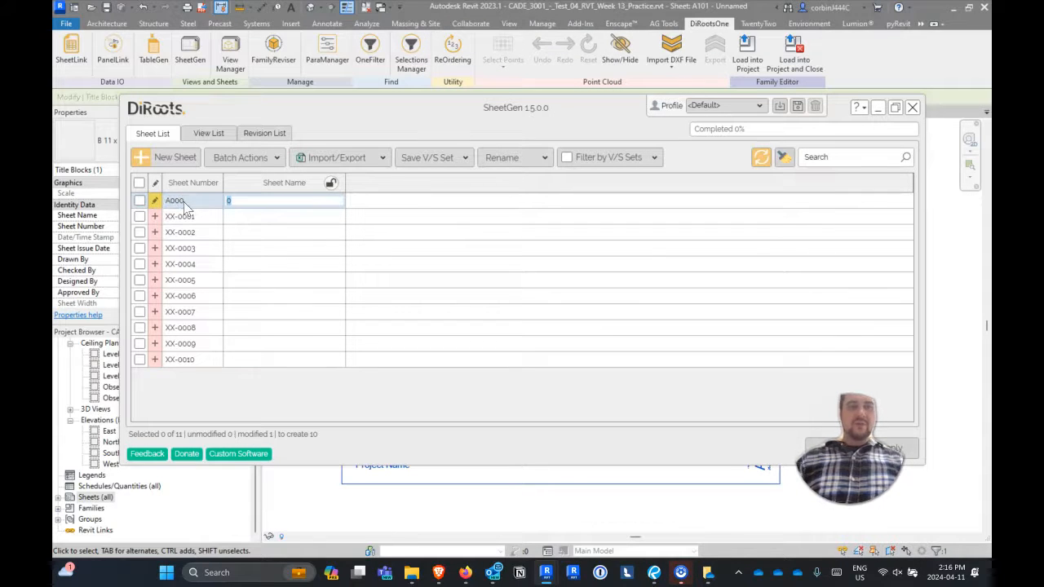
{"action": "type", "text": "COVER "}
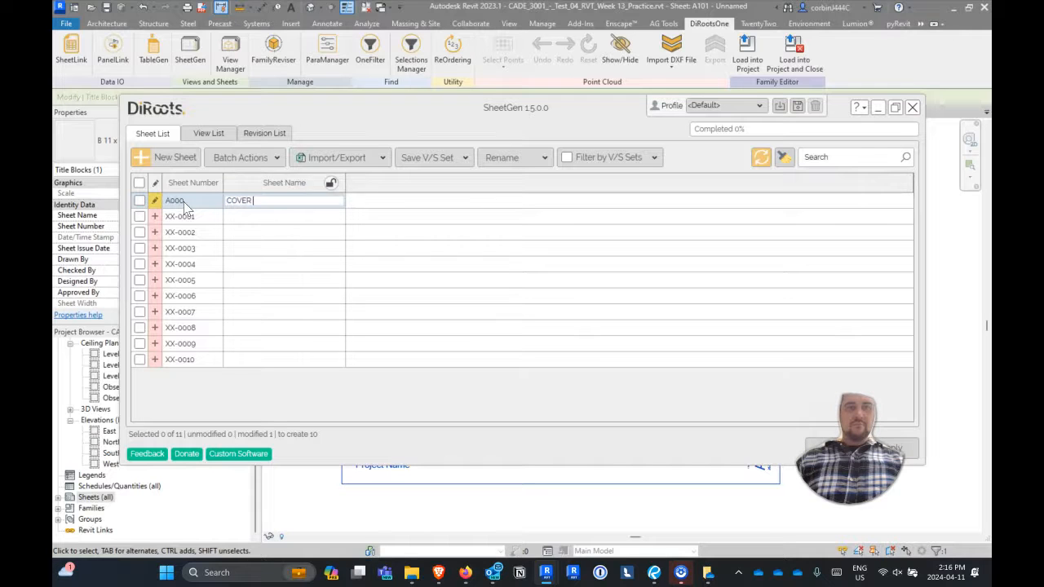
{"action": "type", "text": "PAGE"}
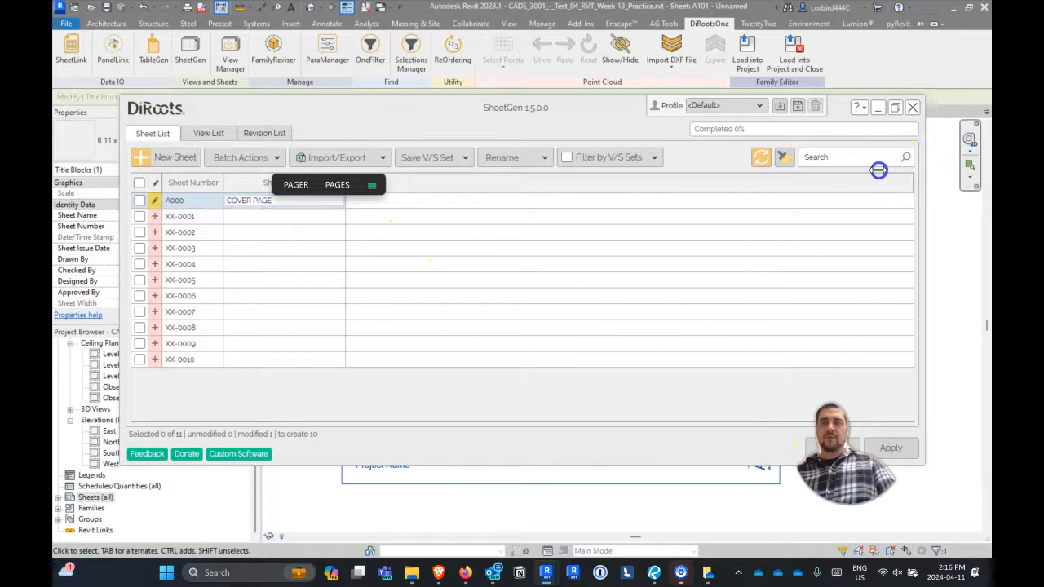
Apply the SheetGen changes to create the new sheets and update the cover sheet in the project.
{"action": "left_click", "coordinate": [969, 436]}
{"action": "left_click", "coordinate": [552, 303]}
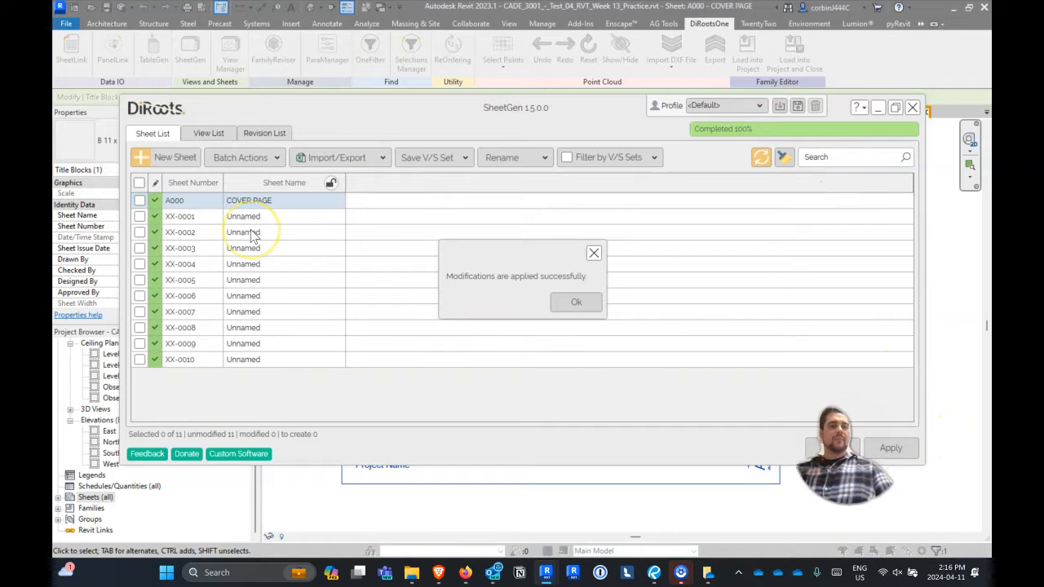
{"action": "left_click", "coordinate": [300, 278]}
{"action": "left_click", "coordinate": [576, 302]}
Renumber sheet XX-0001 as A100 and name it SITE PLAN.
{"action": "left_click", "coordinate": [238, 214]}
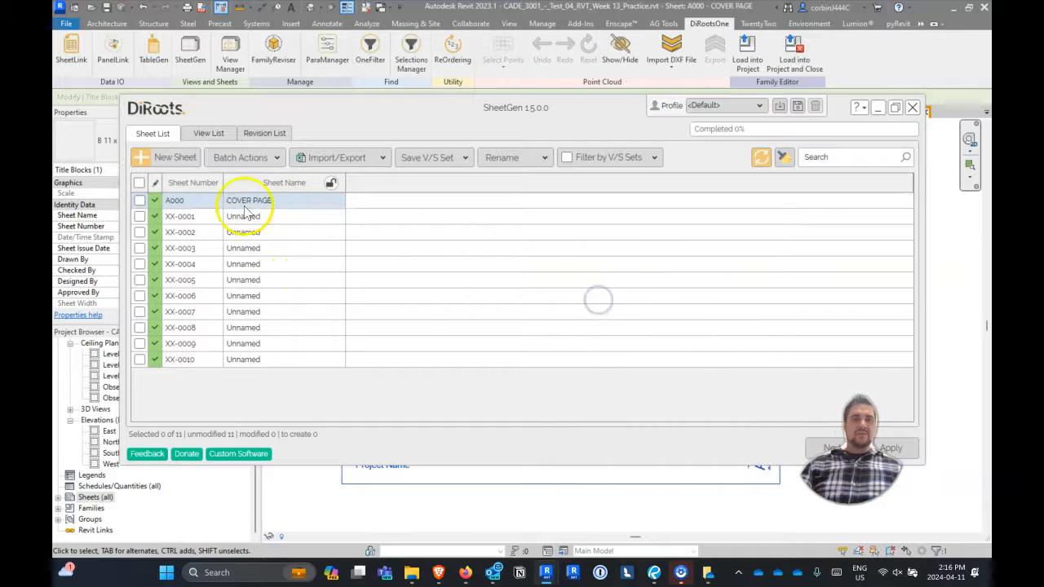
{"action": "left_click", "coordinate": [208, 218]}
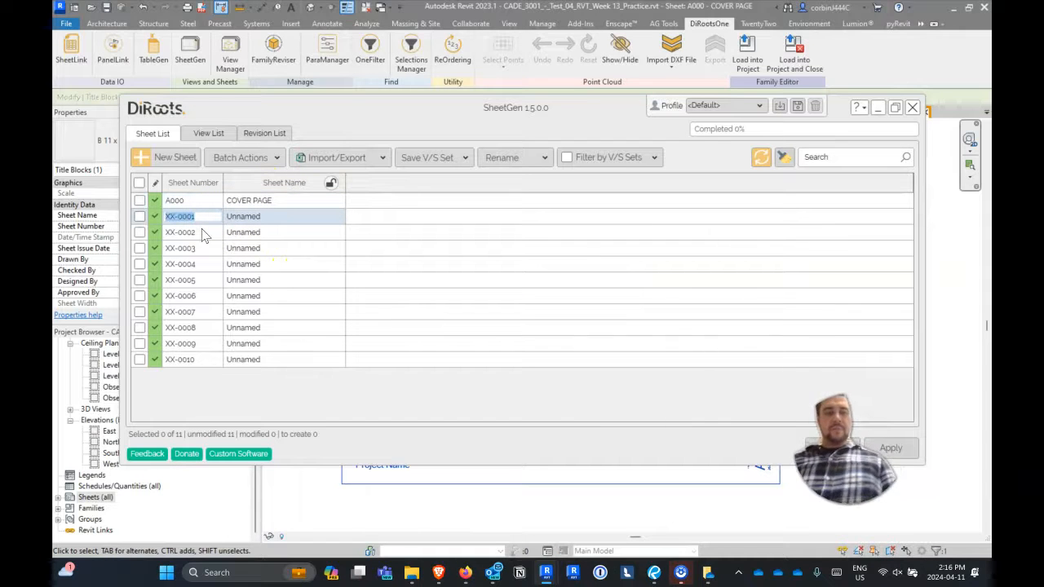
{"action": "type", "text": "A"}
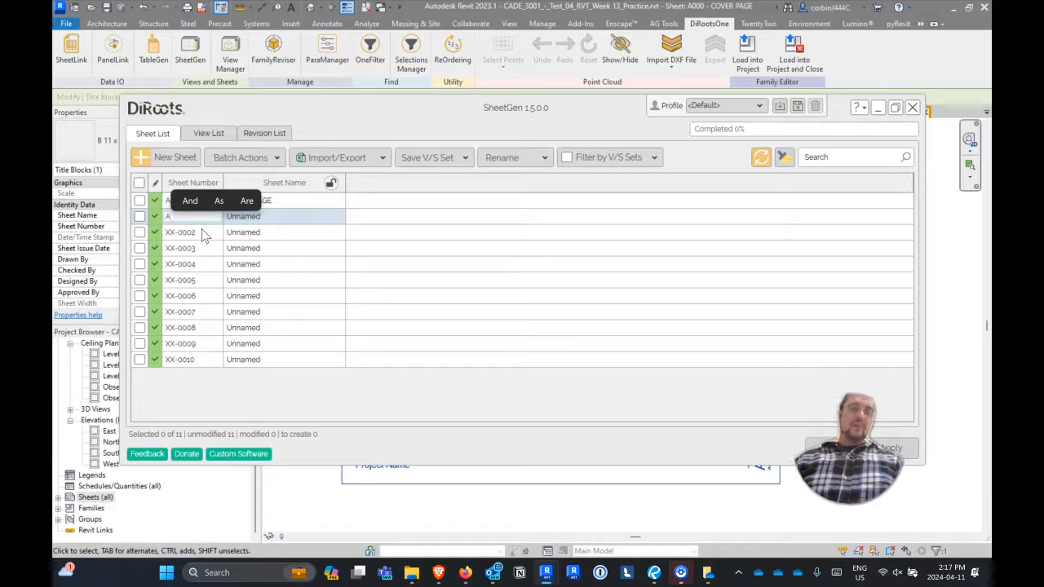
{"action": "type", "text": "100"}
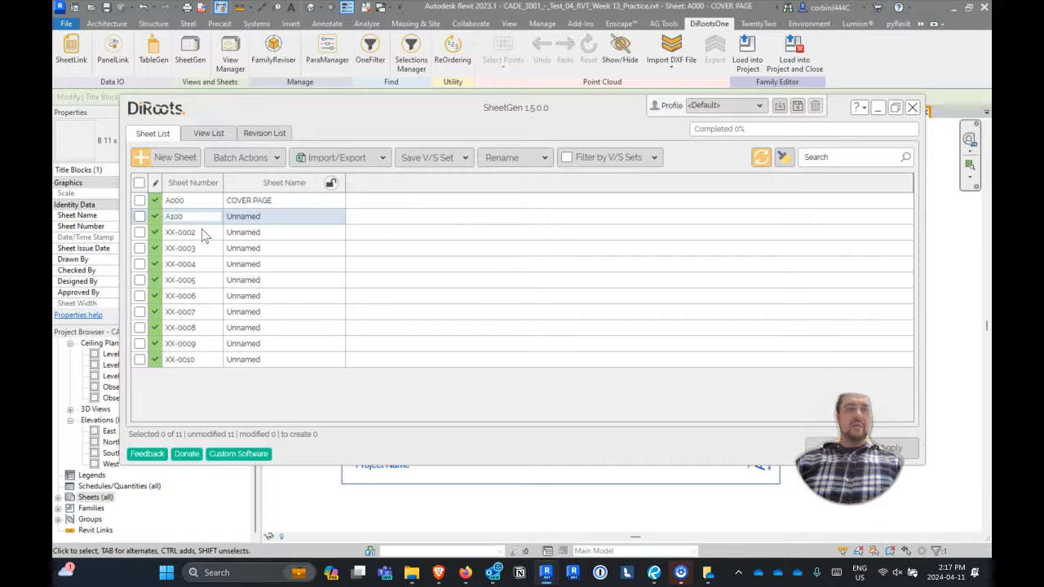
{"action": "type", "text": "A"}
{"action": "type", "text": "ITE PLAN"}
{"action": "key", "text": "Return"}
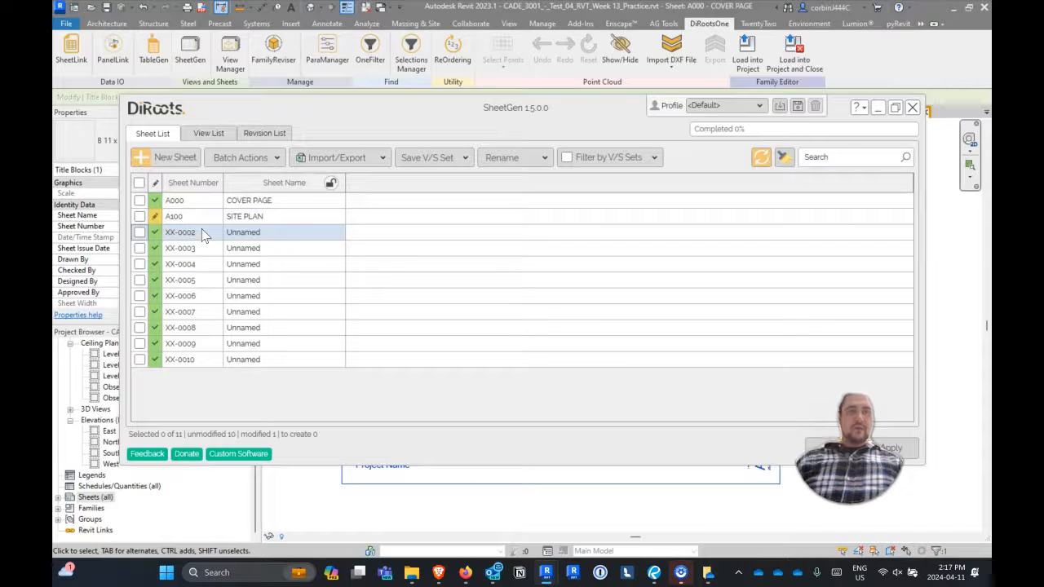
Renumber sheet XX-0002 as A200 and name it BASEMENT.
{"action": "left_click", "coordinate": [198, 233]}
{"action": "left_click", "coordinate": [201, 232]}
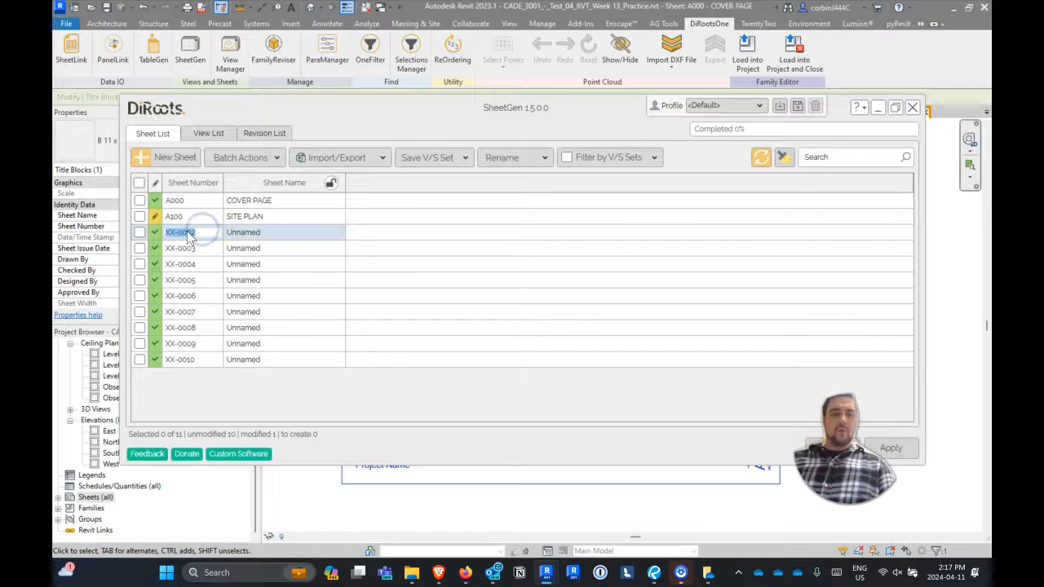
{"action": "type", "text": "A200"}
{"action": "key", "text": "Tab"}
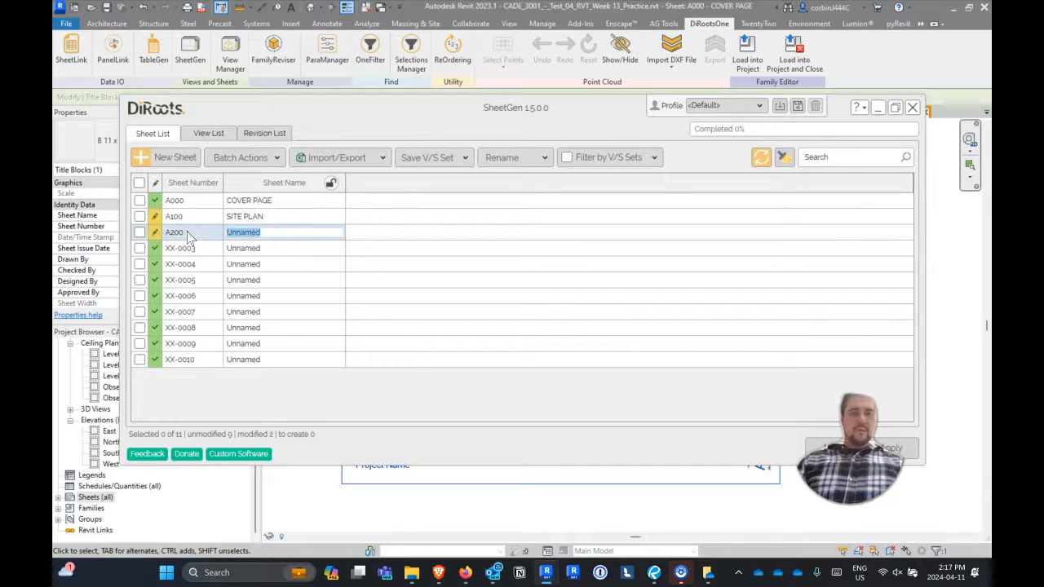
{"action": "type", "text": "BASEMENT"}
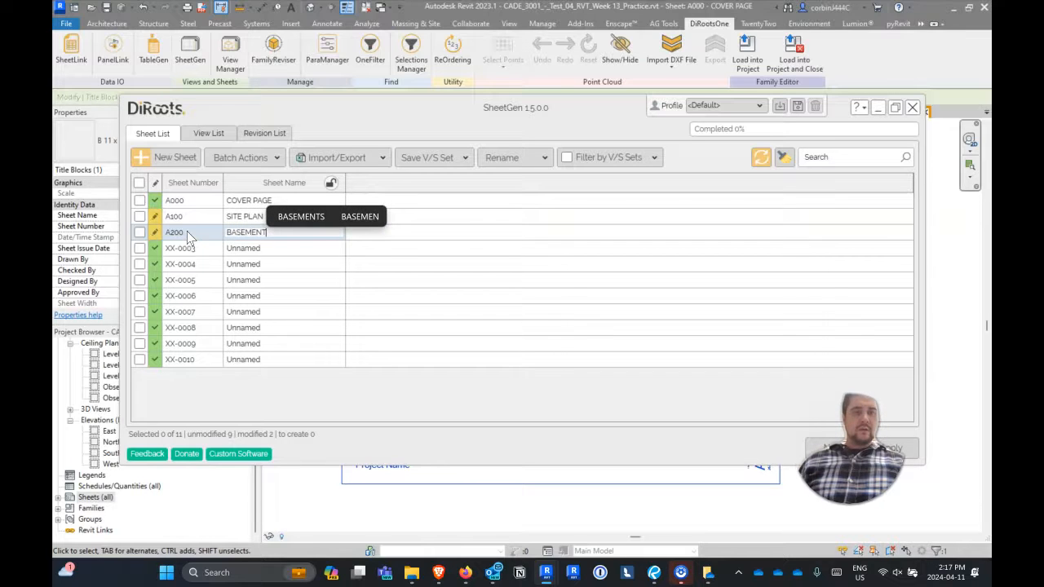
Renumber sheet XX-0003 as A201 and name it 1ST FLOOR.
{"action": "left_click", "coordinate": [191, 249]}
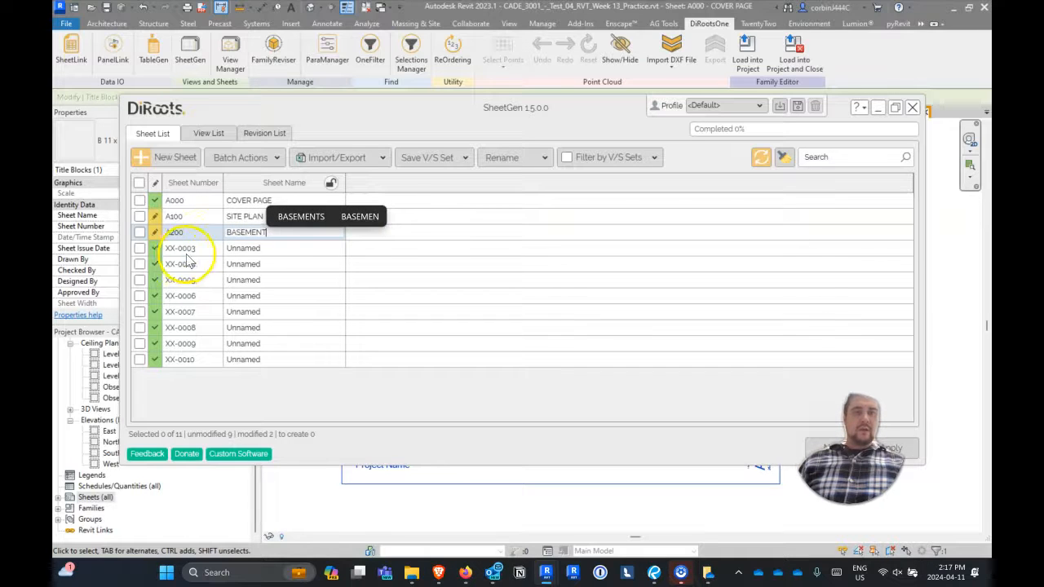
{"action": "left_click", "coordinate": [191, 248]}
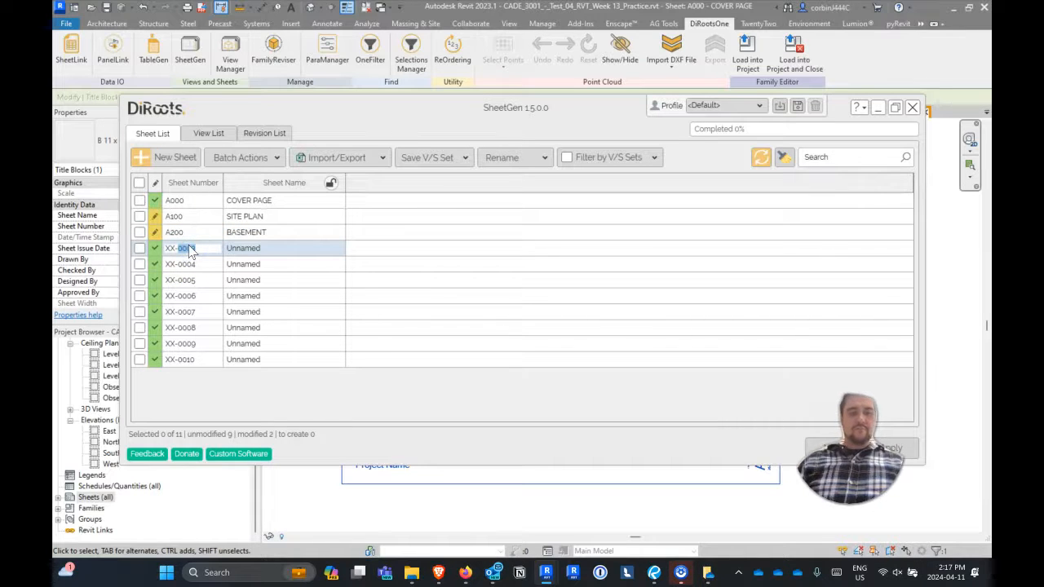
{"action": "type", "text": "A201"}
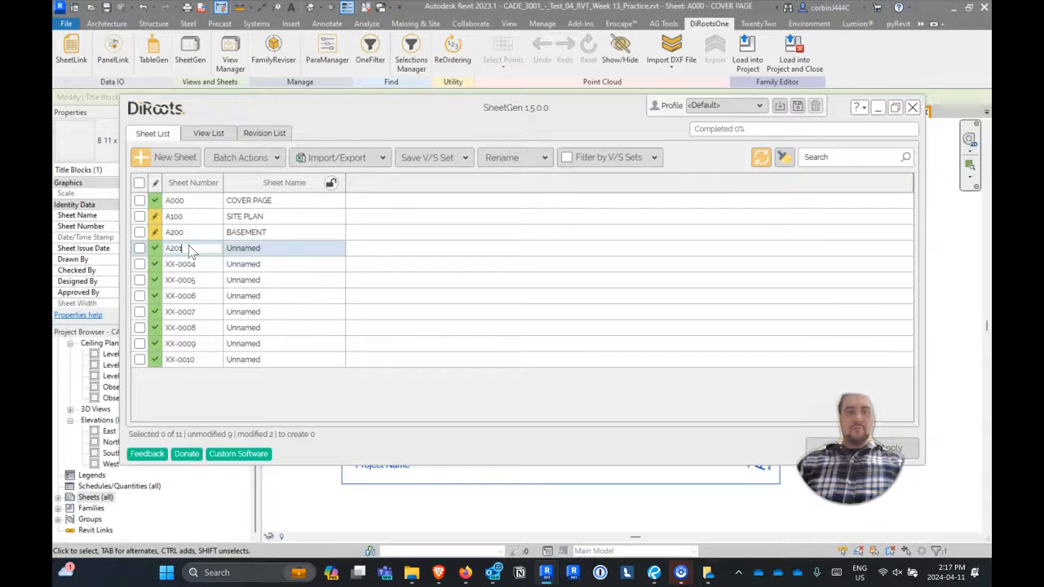
{"action": "key", "text": "Tab"}
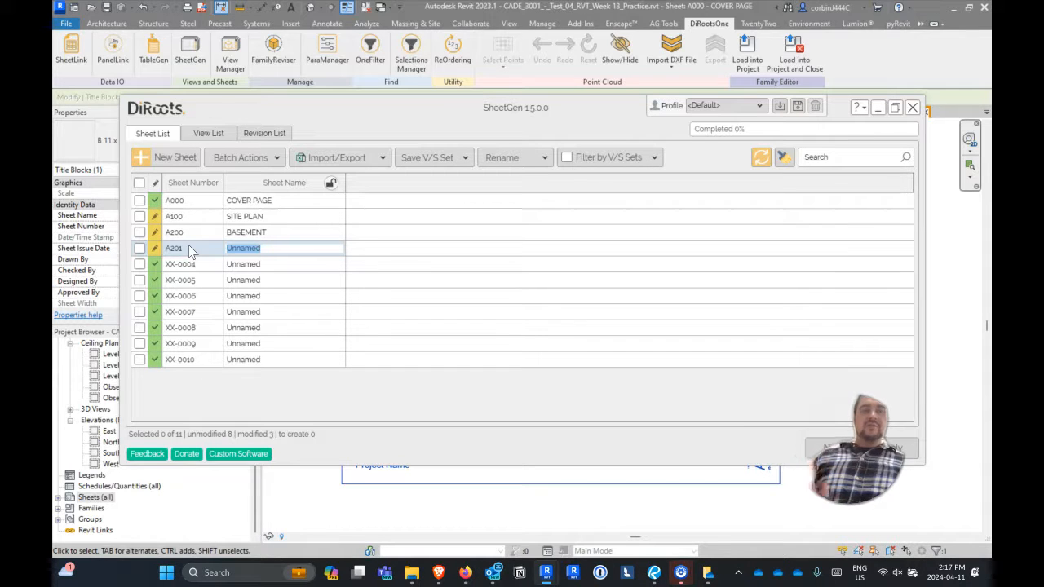
{"action": "type", "text": "A"}
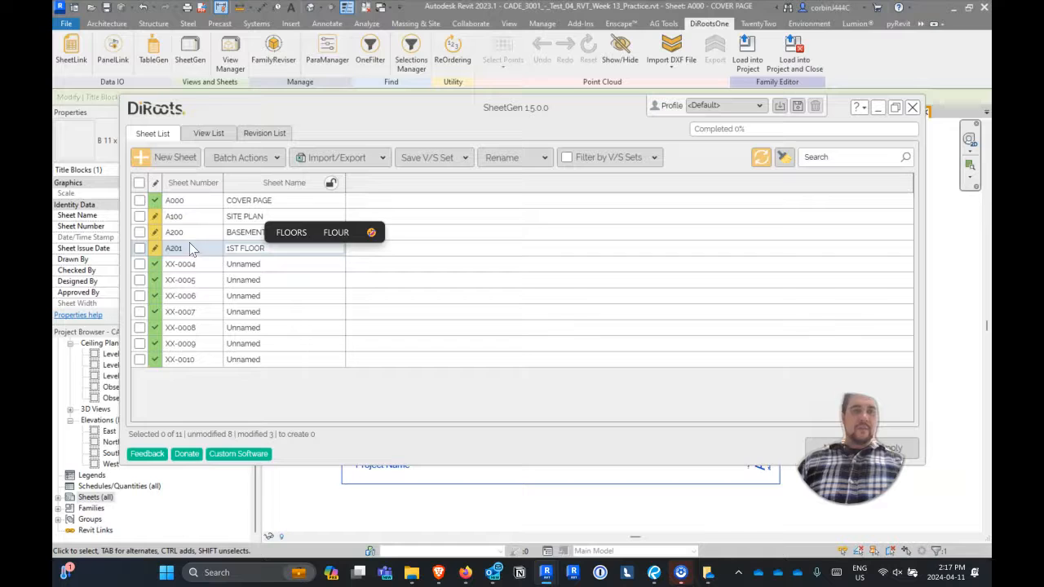
Renumber sheet XX-0004 as A202 in the sheet list.
{"action": "left_click", "coordinate": [202, 264]}
{"action": "left_click", "coordinate": [200, 266]}
{"action": "type", "text": "A20"}
{"action": "key", "text": "Tab"}
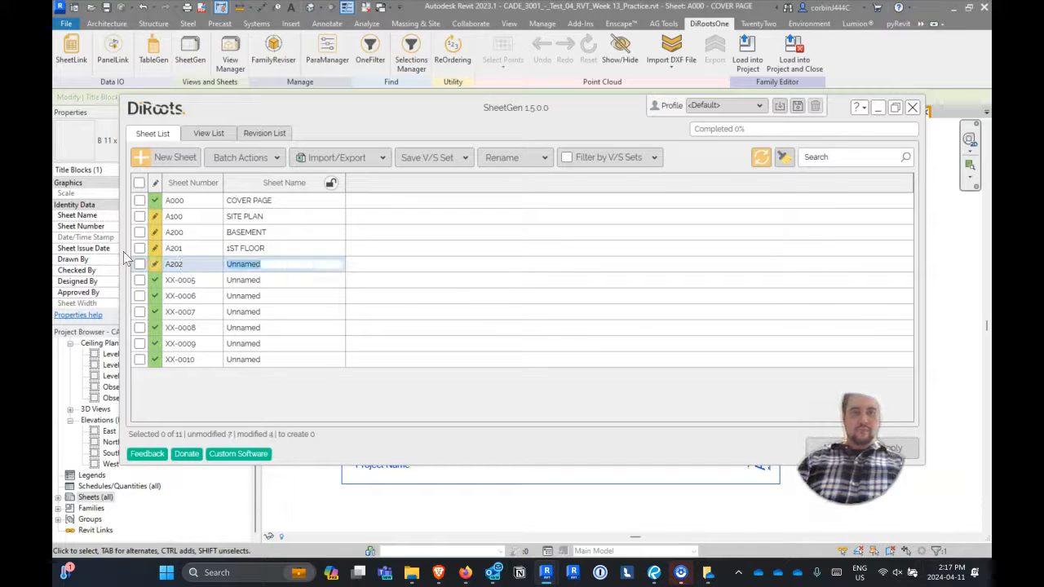
{"action": "type", "text": "ROOF PLA"}
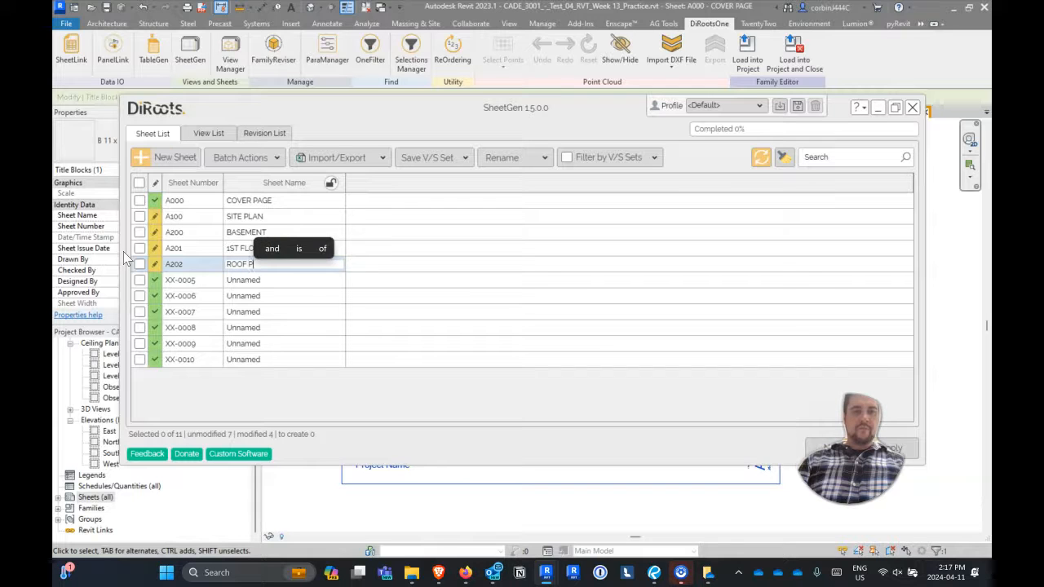
{"action": "key", "text": "BackSpace"}
{"action": "key", "text": "BackSpace"}
{"action": "key", "text": "BackSpace"}
{"action": "key", "text": "BackSpace"}
{"action": "key", "text": "BackSpace"}
{"action": "key", "text": "BackSpace"}
{"action": "key", "text": "BackSpace"}
{"action": "key", "text": "BackSpace"}
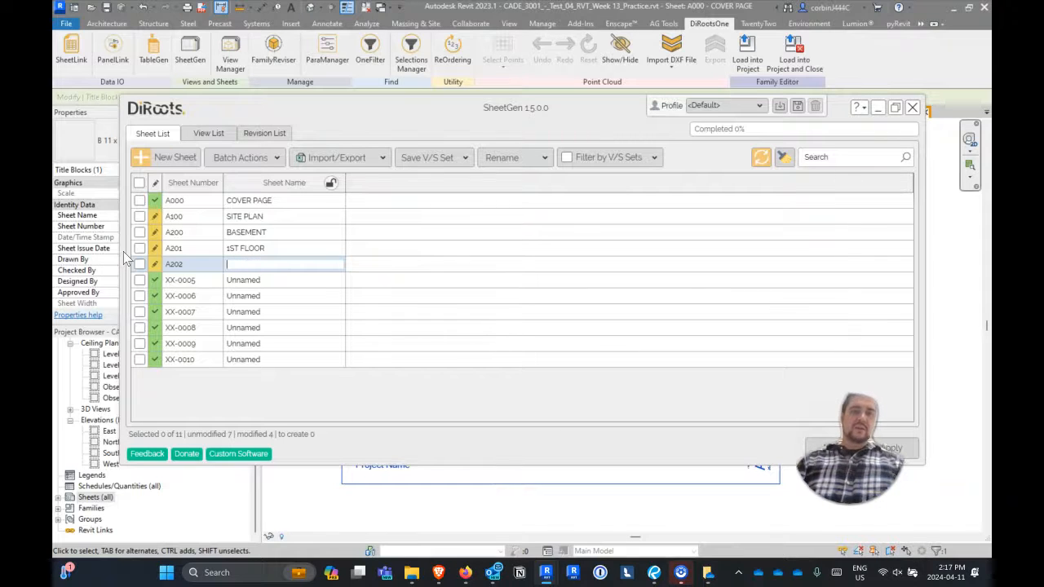
Name sheet A202 2ND FLOOR.
{"action": "type", "text": "2ND FLOOR"}
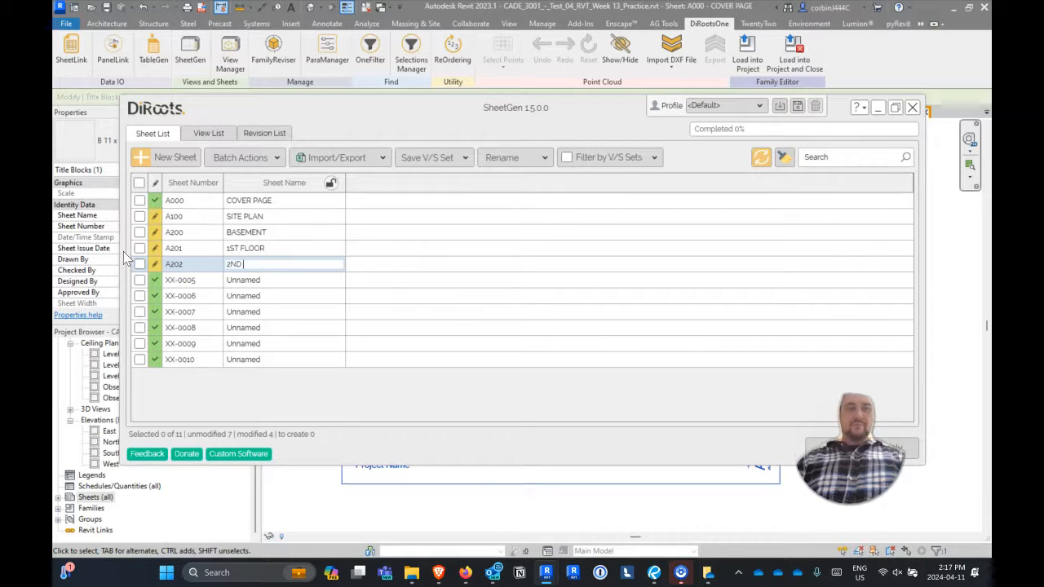
{"action": "key", "text": "Return"}
{"action": "key", "text": "Return"}
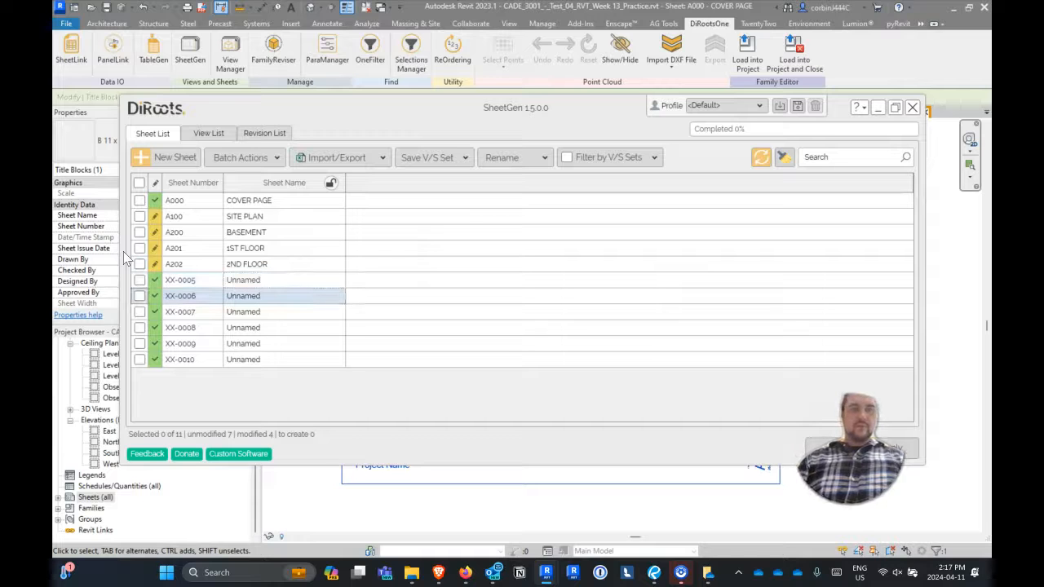
Renumber sheet XX-0005 as A203 and name it ROOF PLAN.
{"action": "left_click", "coordinate": [204, 280]}
{"action": "left_click", "coordinate": [200, 283]}
{"action": "type", "text": "A2"}
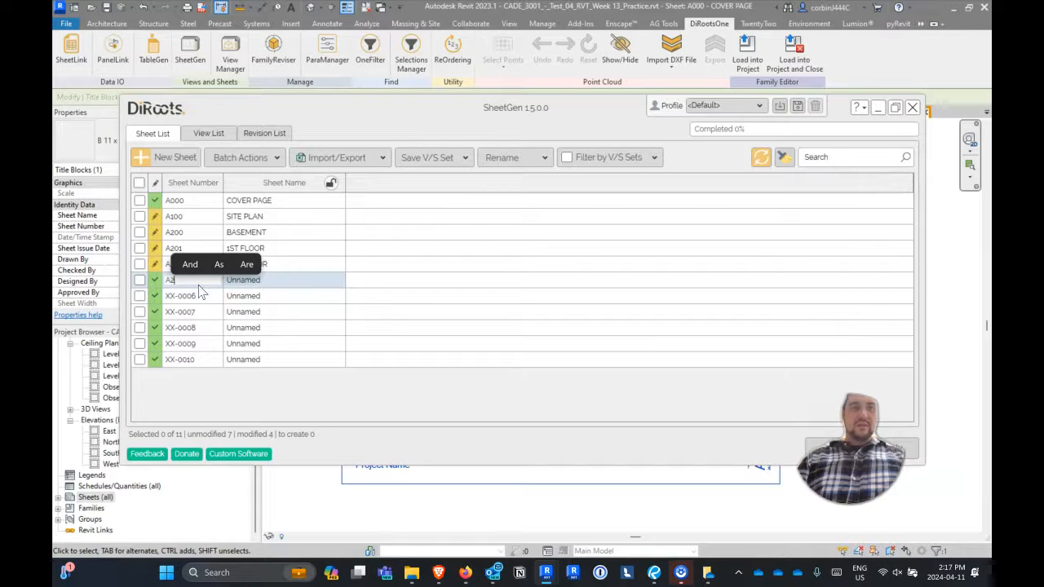
{"action": "type", "text": "04"}
{"action": "key", "text": "Tab"}
{"action": "type", "text": "ROO"}
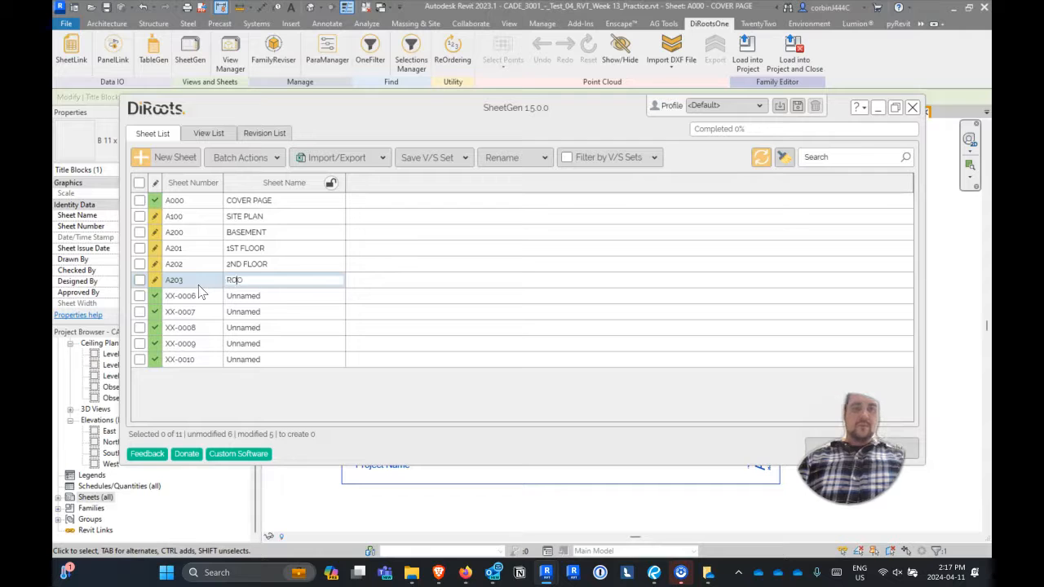
{"action": "type", "text": "F PLAN"}
{"action": "key", "text": "Return"}
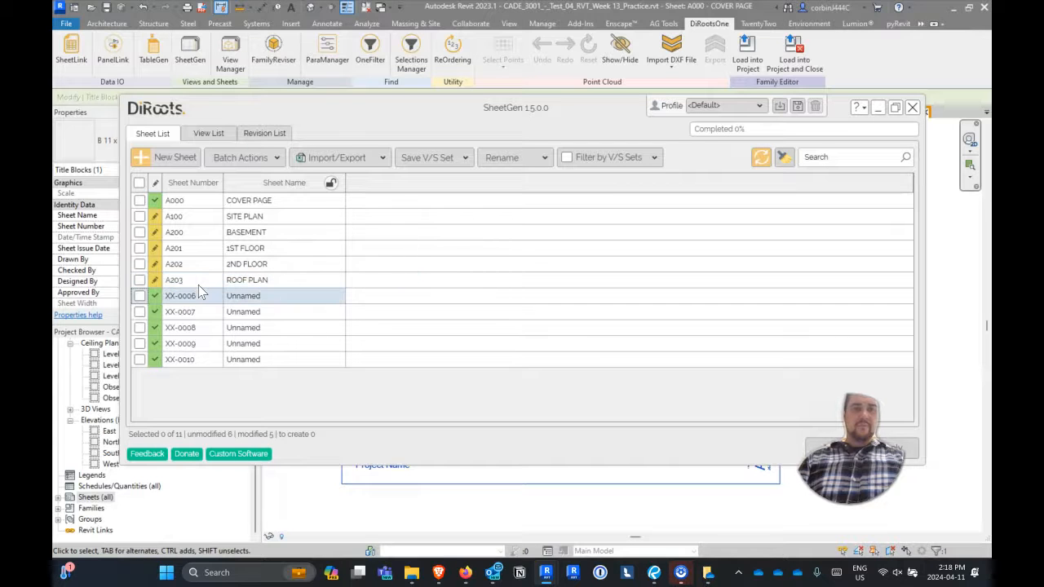
Renumber sheet XX-0006 as A300 and name it ELEVATIONS 1.
{"action": "double_click", "coordinate": [199, 296]}
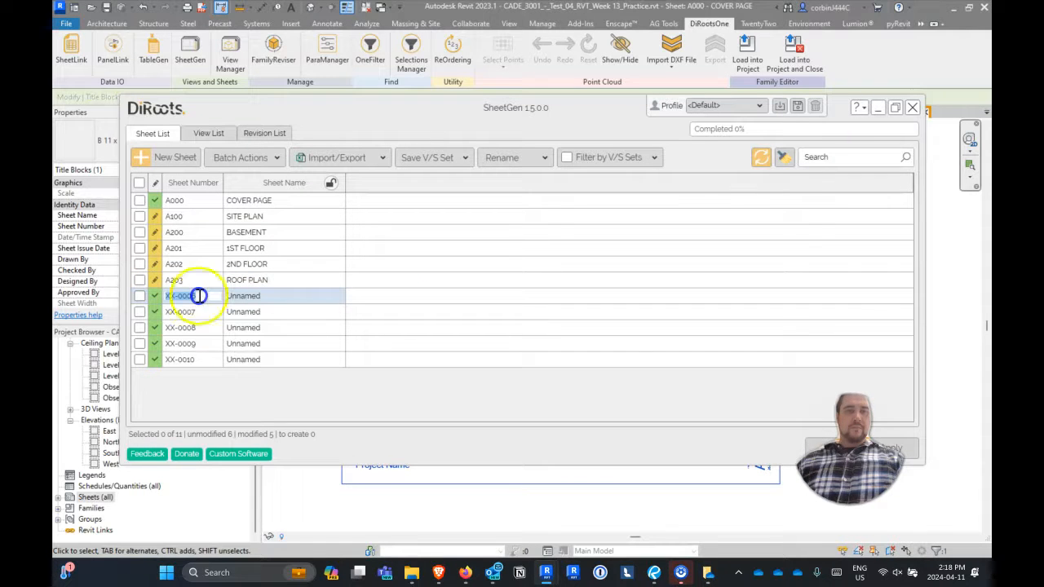
{"action": "type", "text": "A3"}
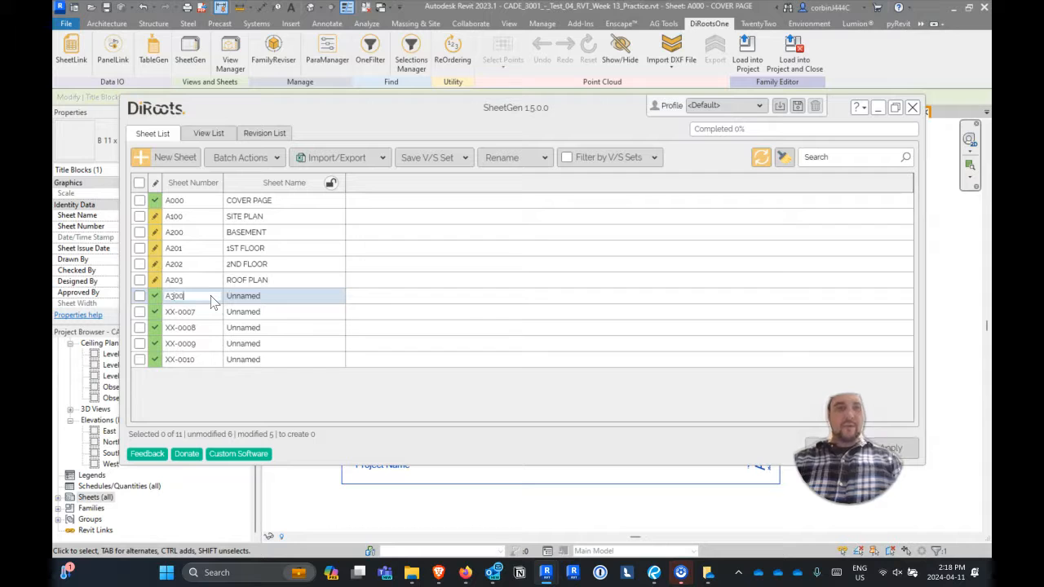
{"action": "type", "text": "00"}
{"action": "key", "text": "Tab"}
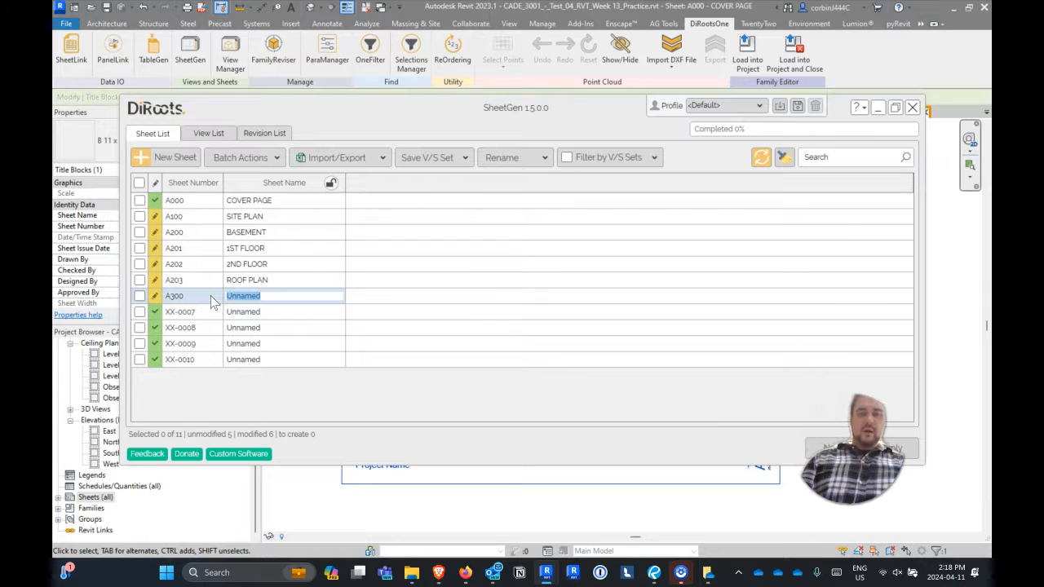
{"action": "type", "text": "ELEVATIONS 1"}
Renumber sheet XX-0007 as A301 and name it ELEVATIONS 2, reusing the copied name of sheet A300.
{"action": "key", "text": "ctrl+a"}
{"action": "key", "text": "ctrl+c"}
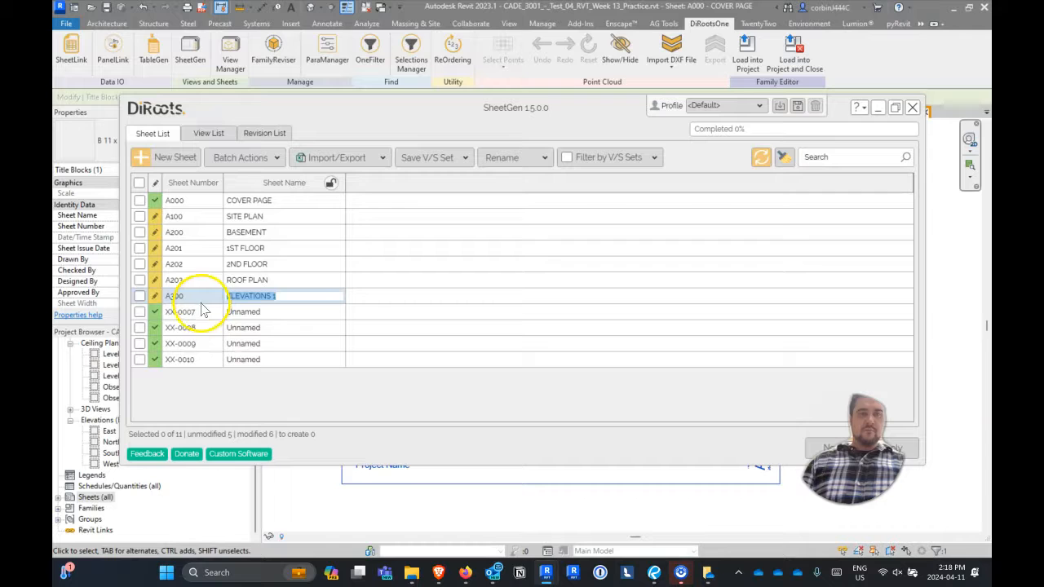
{"action": "key", "text": "ctrl"}
{"action": "key", "text": "ctrl"}
{"action": "left_click", "coordinate": [197, 312]}
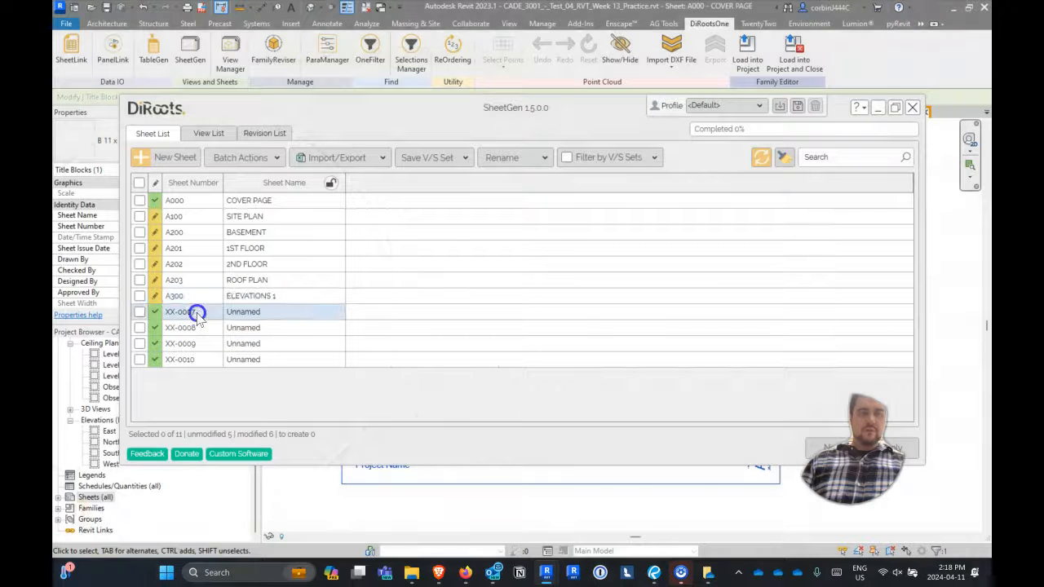
{"action": "type", "text": "A"}
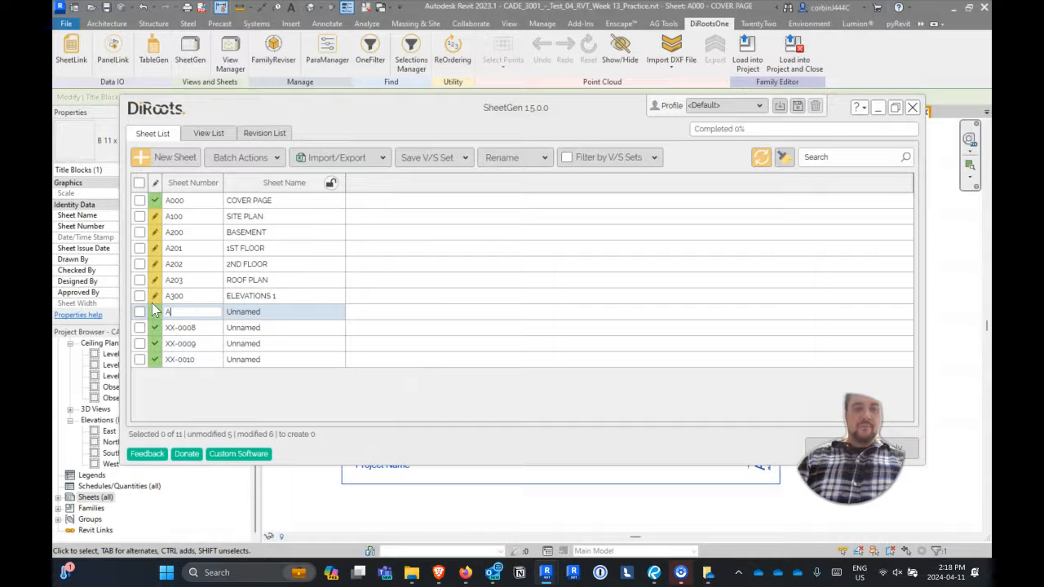
{"action": "type", "text": "301"}
{"action": "key", "text": "Tab"}
{"action": "key", "text": "ctrl+v"}
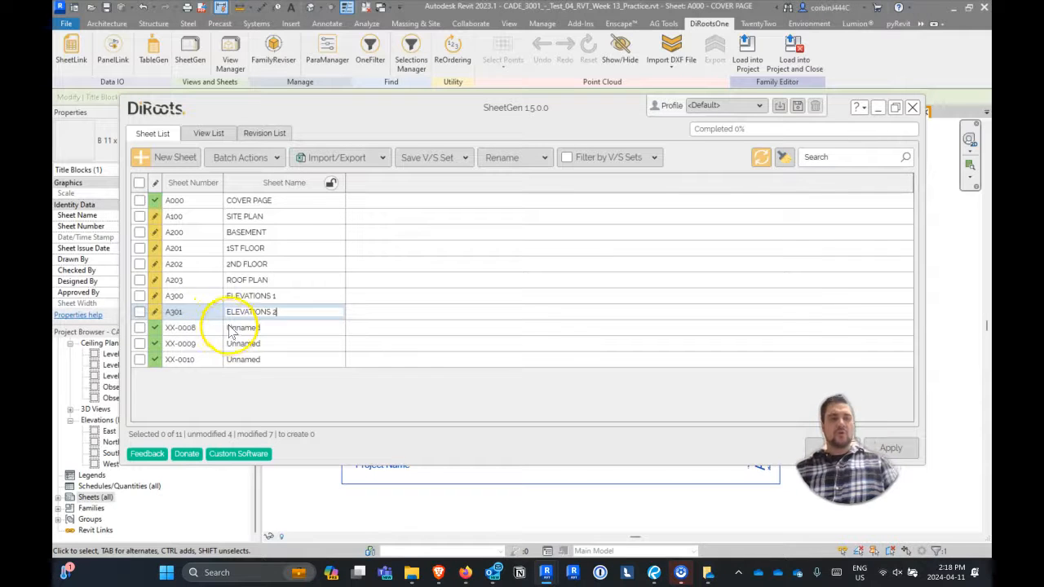
Renumber sheet XX-0008 as A302 and name it 3D VIEWS.
{"action": "left_click", "coordinate": [209, 328]}
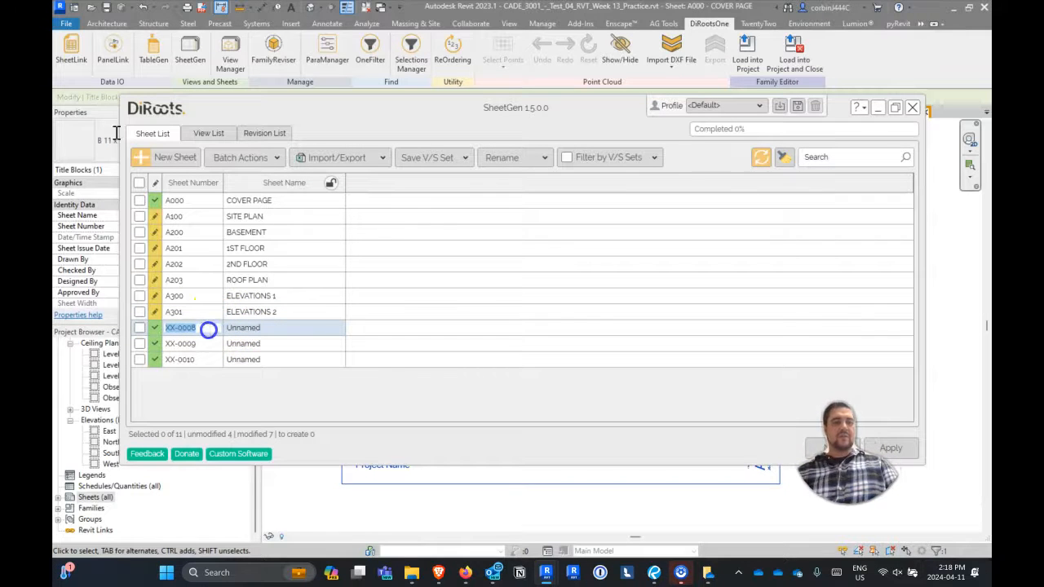
{"action": "type", "text": "A302"}
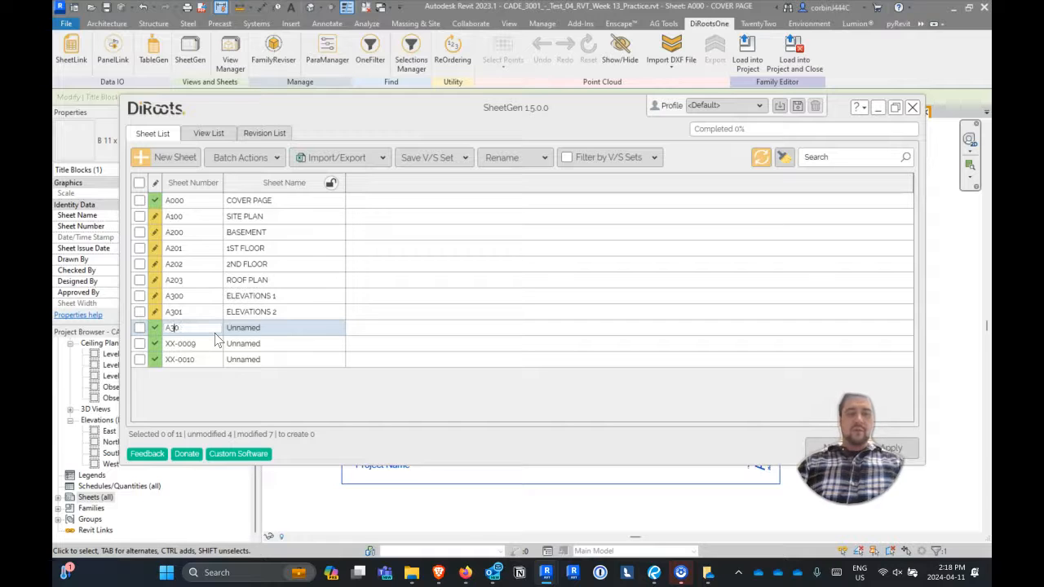
{"action": "key", "text": "Tab"}
{"action": "type", "text": "3D VIEWS"}
{"action": "key", "text": "Return"}
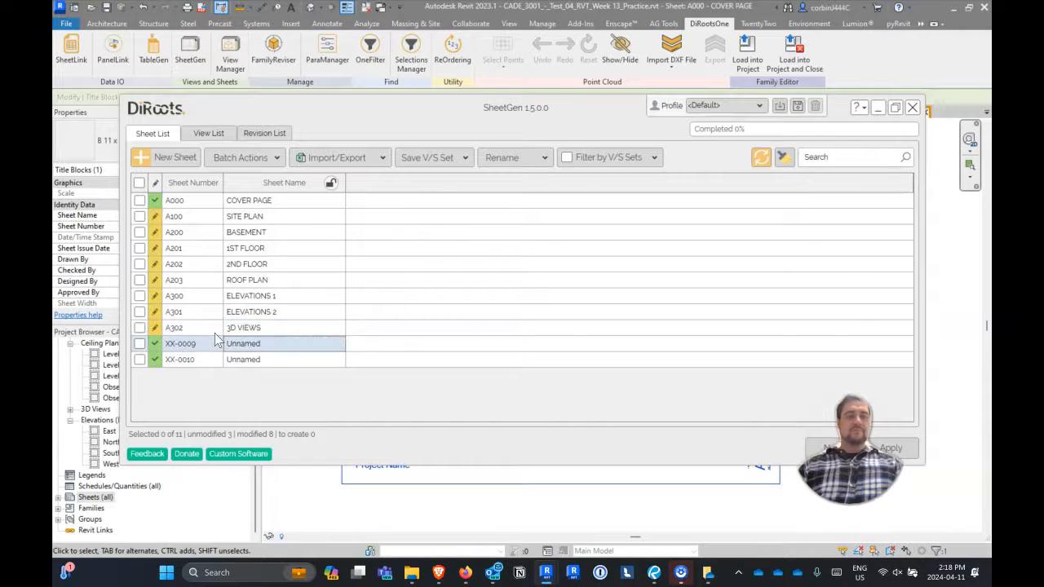
Renumber sheet XX-0009 as A303 and name it SECTION 1.
{"action": "left_click", "coordinate": [199, 344]}
{"action": "left_click", "coordinate": [202, 344]}
{"action": "type", "text": "A303"}
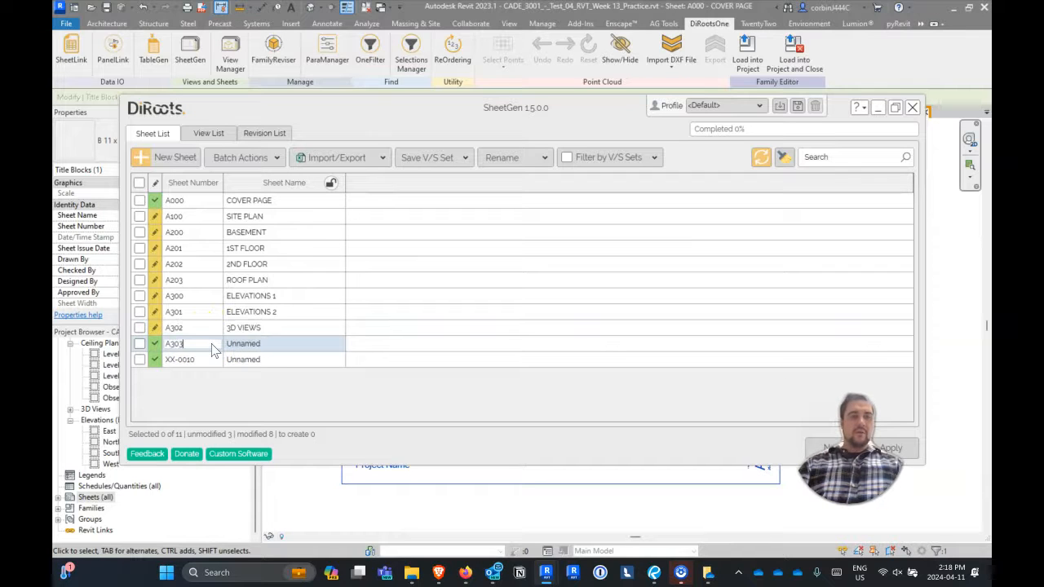
{"action": "key", "text": "Tab"}
{"action": "type", "text": "SECTION"}
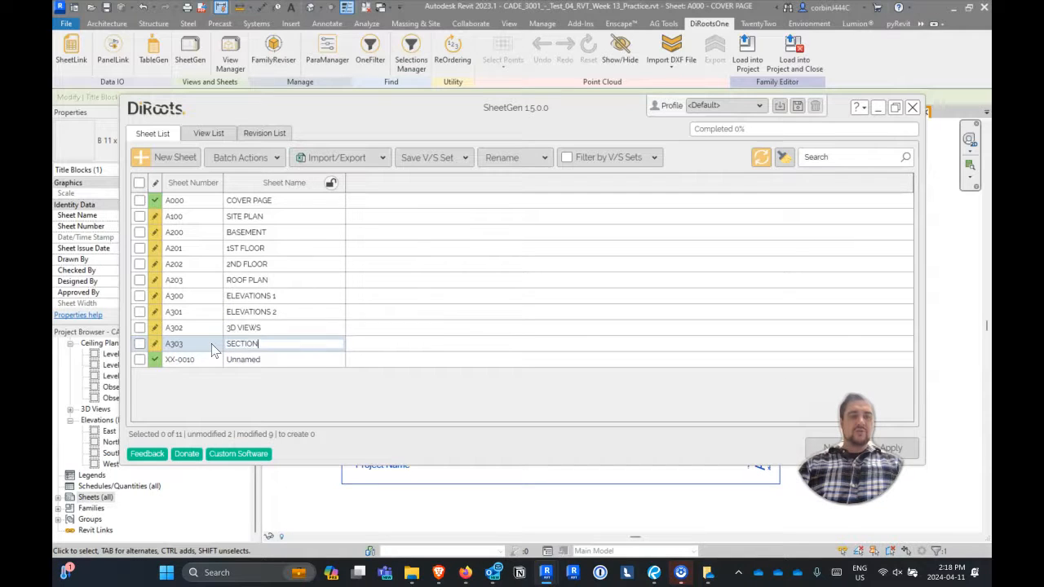
{"action": "type", "text": " 1"}
{"action": "key", "text": "Return"}
{"action": "left_click", "coordinate": [211, 358]}
{"action": "left_click", "coordinate": [206, 359]}
{"action": "type", "text": "A30"}
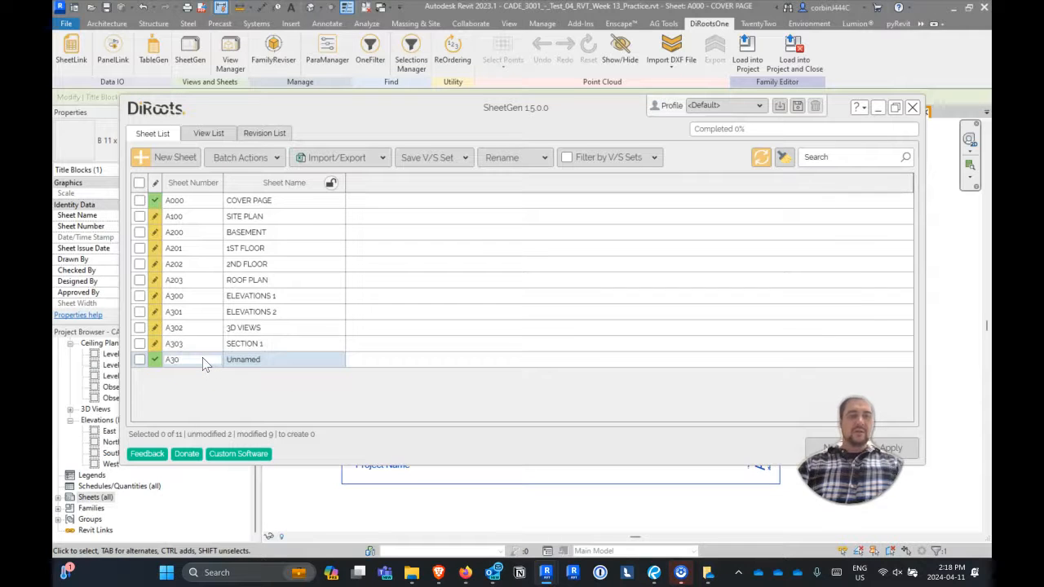
Change the sheet number of the SECTION 1 sheet to A400.
{"action": "left_click", "coordinate": [188, 342]}
{"action": "left_click", "coordinate": [180, 344]}
{"action": "left_click", "coordinate": [192, 359]}
{"action": "left_click", "coordinate": [199, 356]}
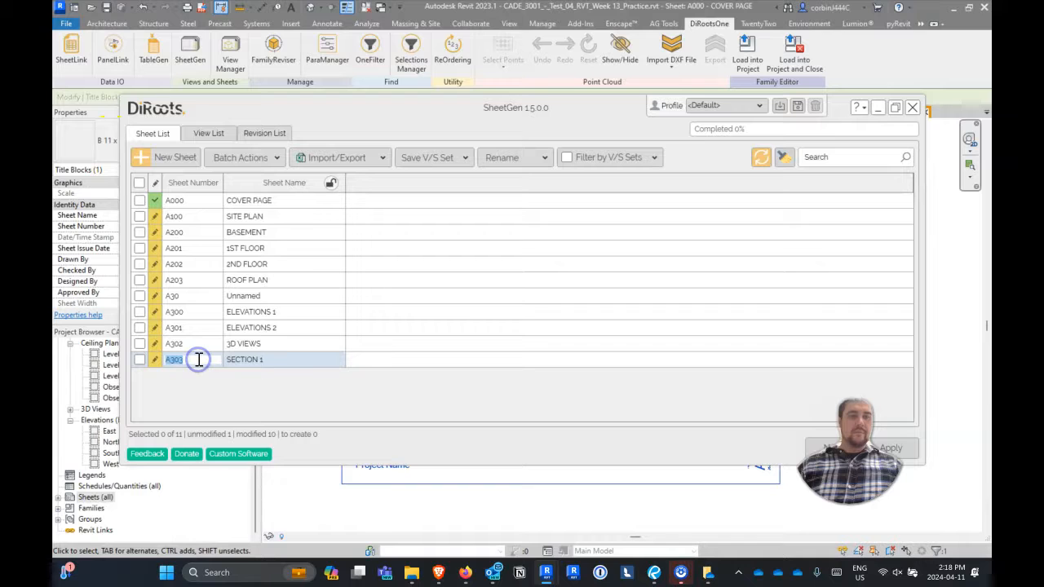
{"action": "left_click", "coordinate": [212, 356]}
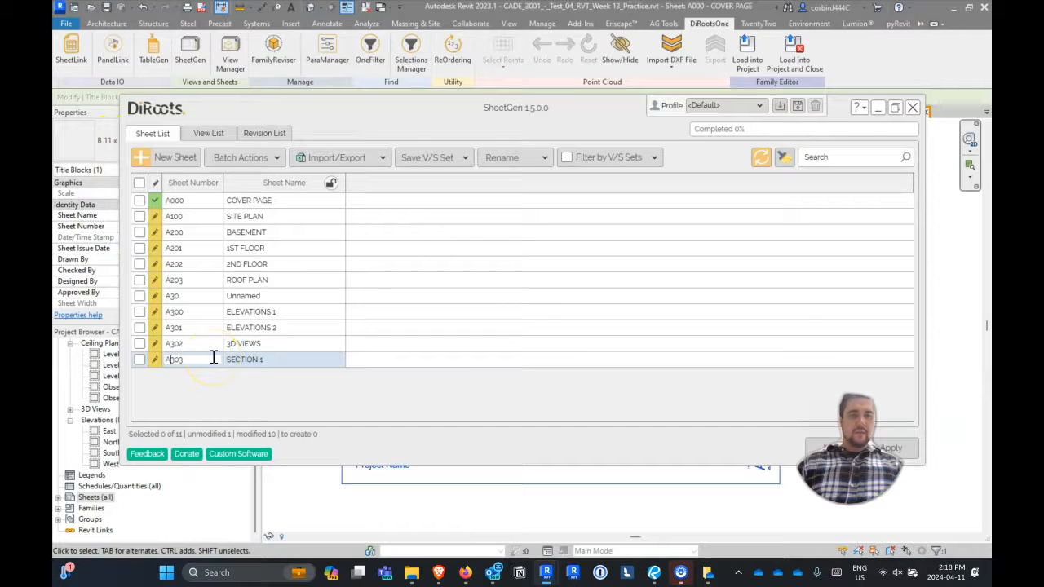
{"action": "type", "text": "A400"}
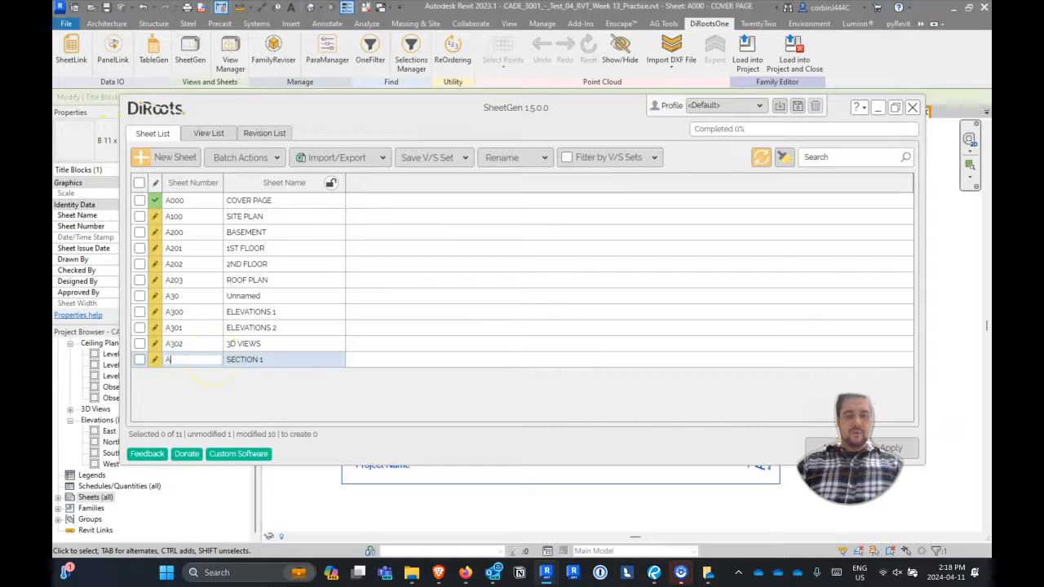
{"action": "key", "text": "Return"}
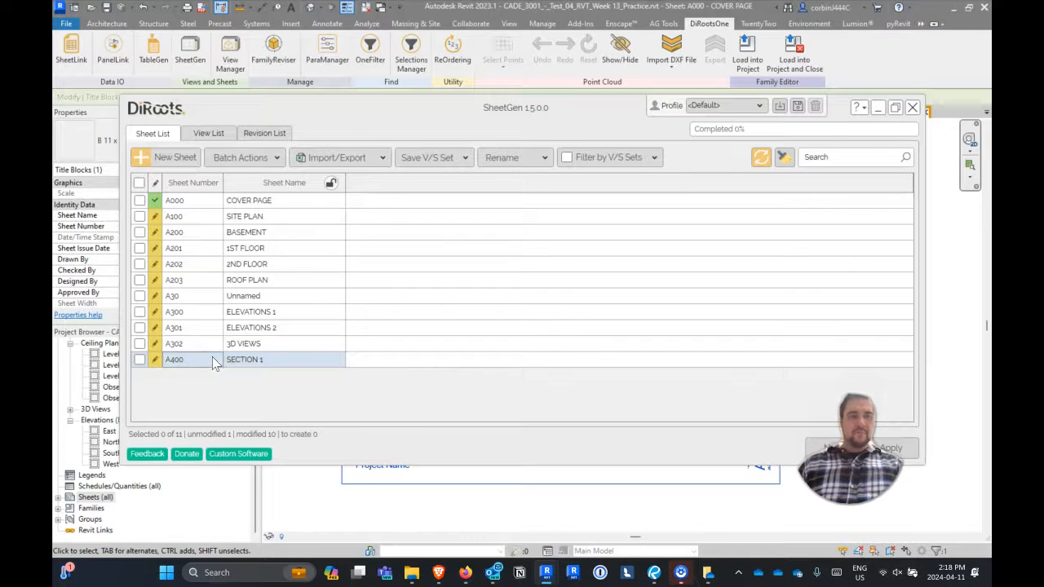
Renumber the remaining unnamed sheet A30 as A401 and name it SECTION 2.
{"action": "left_click", "coordinate": [189, 296]}
{"action": "left_click", "coordinate": [189, 296]}
{"action": "type", "text": "A401"}
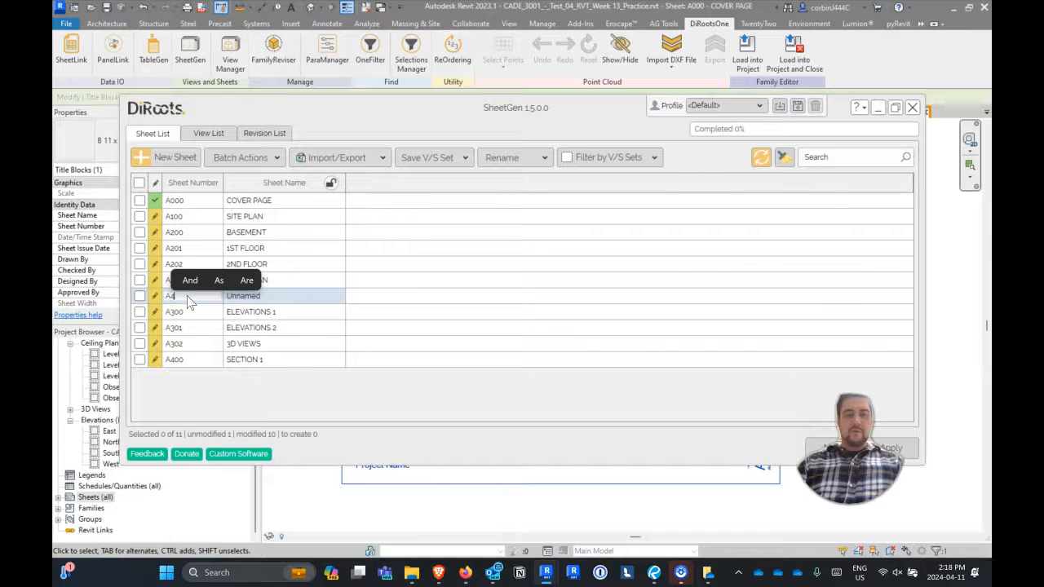
{"action": "key", "text": "Return"}
{"action": "left_click", "coordinate": [245, 363]}
{"action": "left_click", "coordinate": [245, 363]}
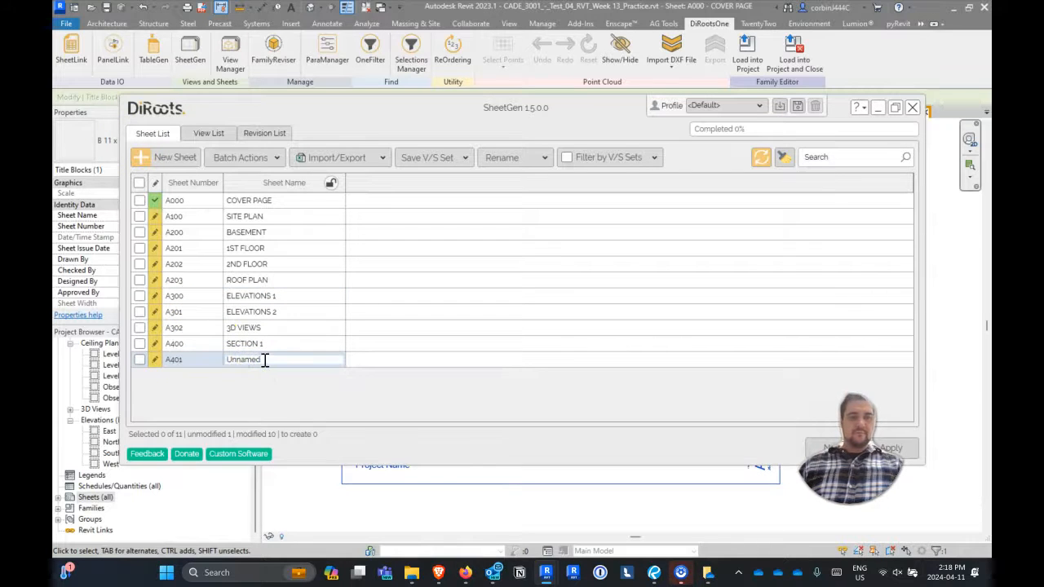
{"action": "type", "text": "SECTION 2"}
{"action": "key", "text": "Return"}
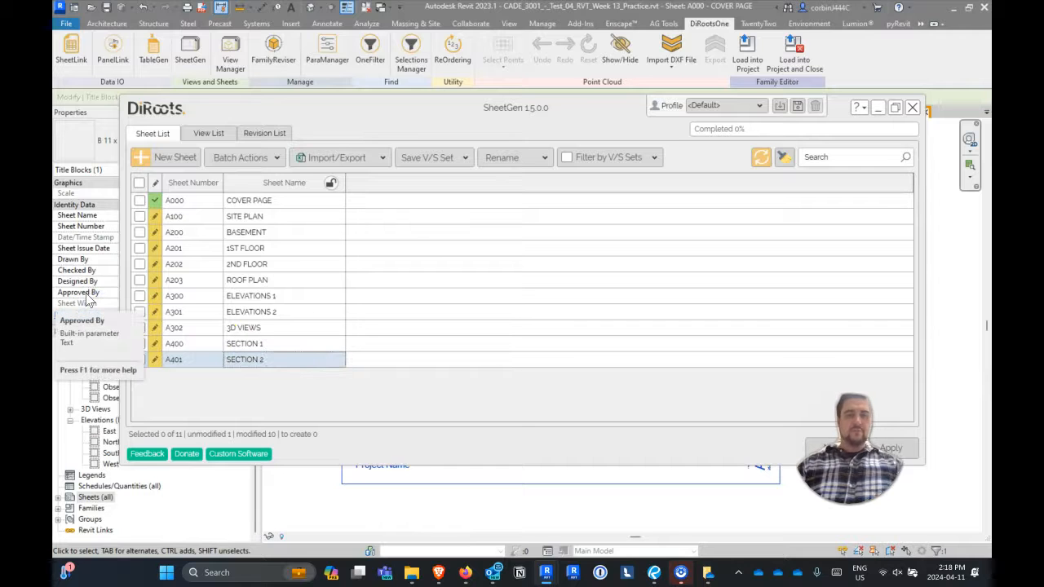
Apply the sheet numbering and naming changes to the project and close SheetGen.
{"action": "left_click", "coordinate": [901, 447]}
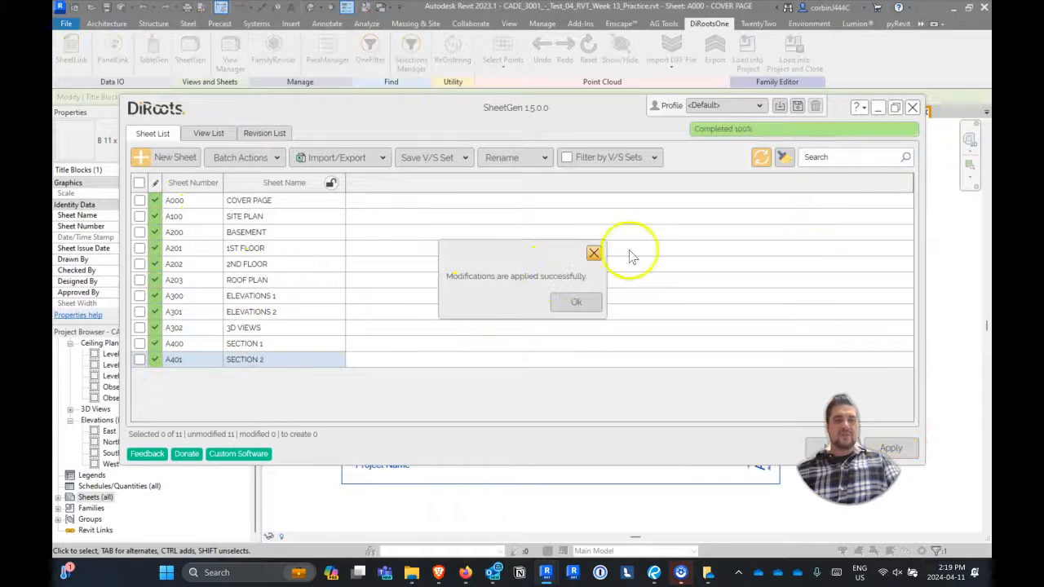
{"action": "left_click", "coordinate": [576, 300]}
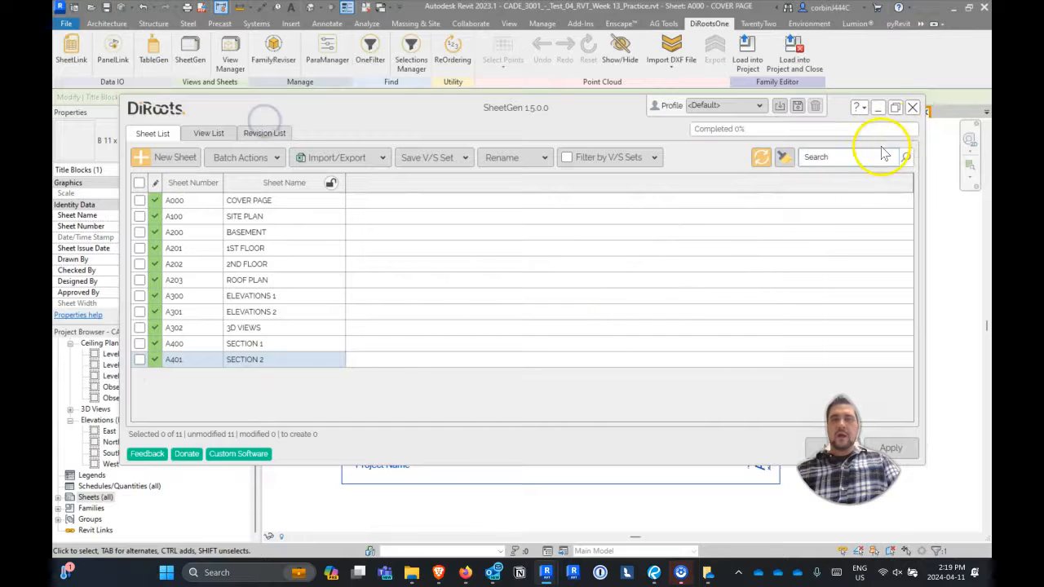
{"action": "left_click", "coordinate": [913, 107]}
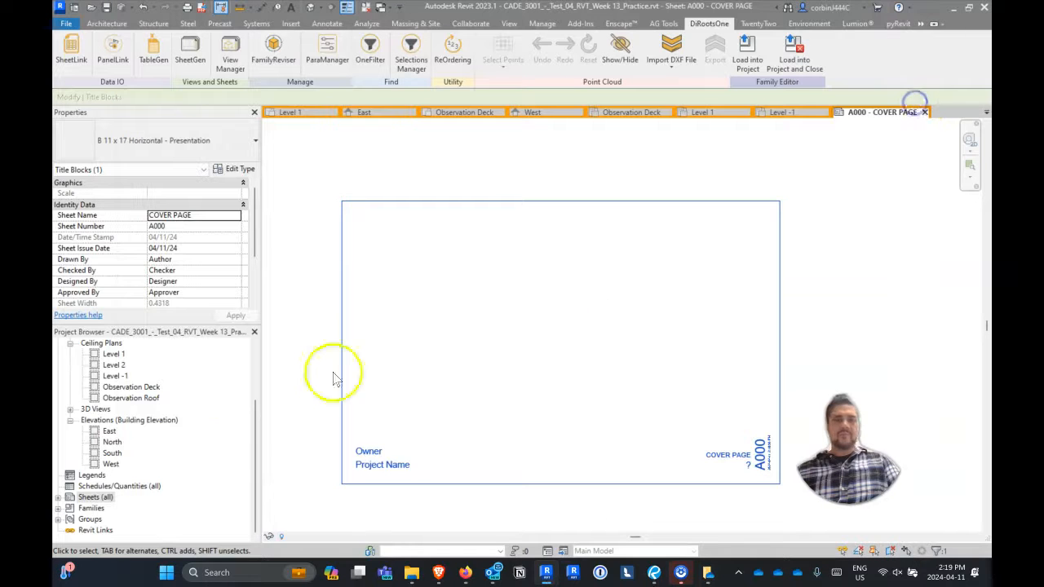
Expand the project's sheet list and select the A000 - COVER PAGE sheet to check the new numbering.
{"action": "left_click", "coordinate": [58, 498]}
{"action": "scroll", "coordinate": [159, 425], "scroll_direction": "down", "scroll_amount": 1}
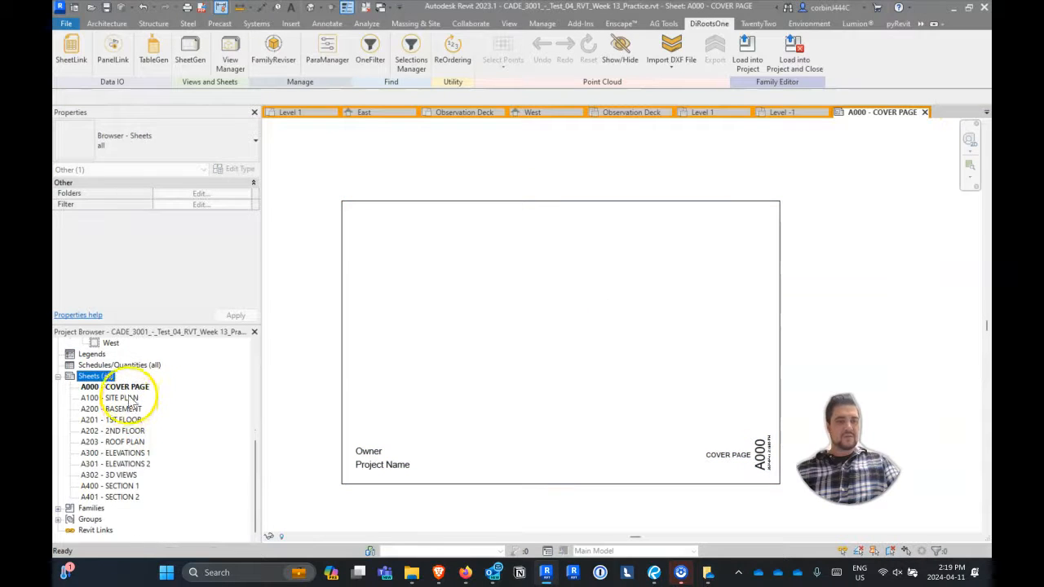
{"action": "left_click", "coordinate": [128, 393]}
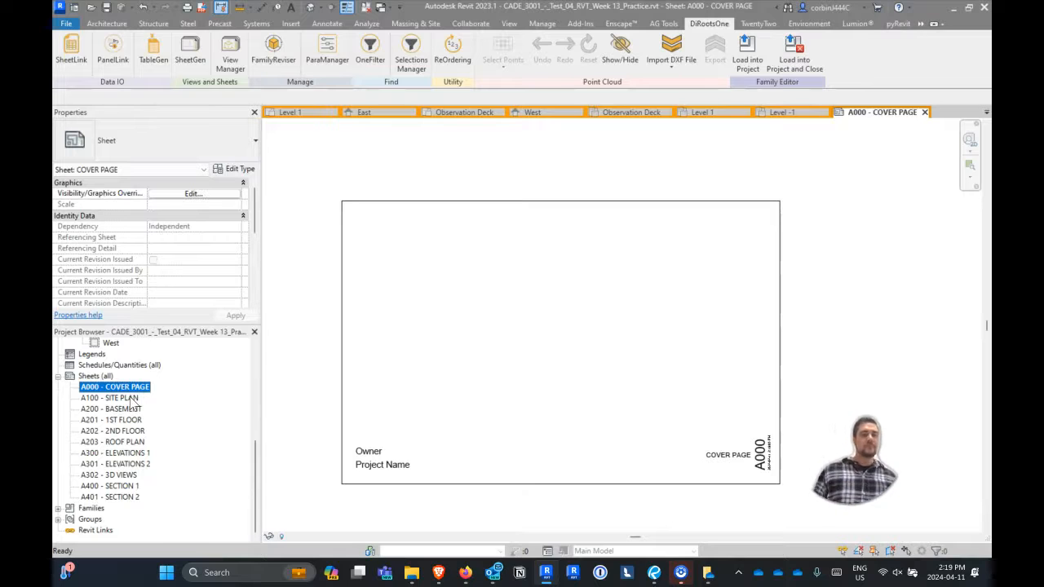
On the Level 1 floor plan, place a perspective camera southwest of the building, aimed northeast past it.
{"action": "scroll", "coordinate": [100, 397], "scroll_direction": "up", "scroll_amount": 6}
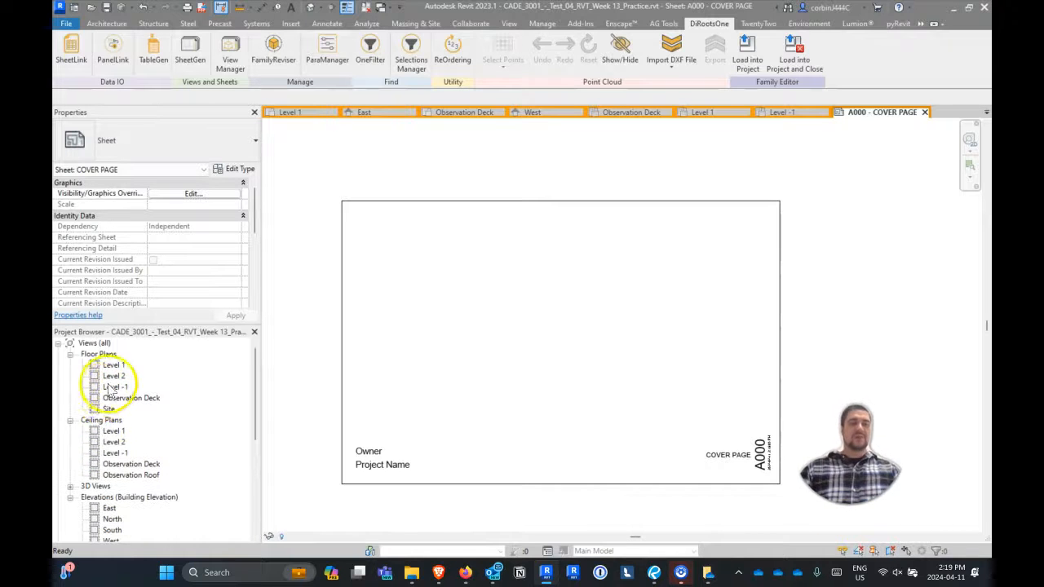
{"action": "double_click", "coordinate": [114, 364]}
{"action": "scroll", "coordinate": [466, 367], "scroll_direction": "down", "scroll_amount": 3}
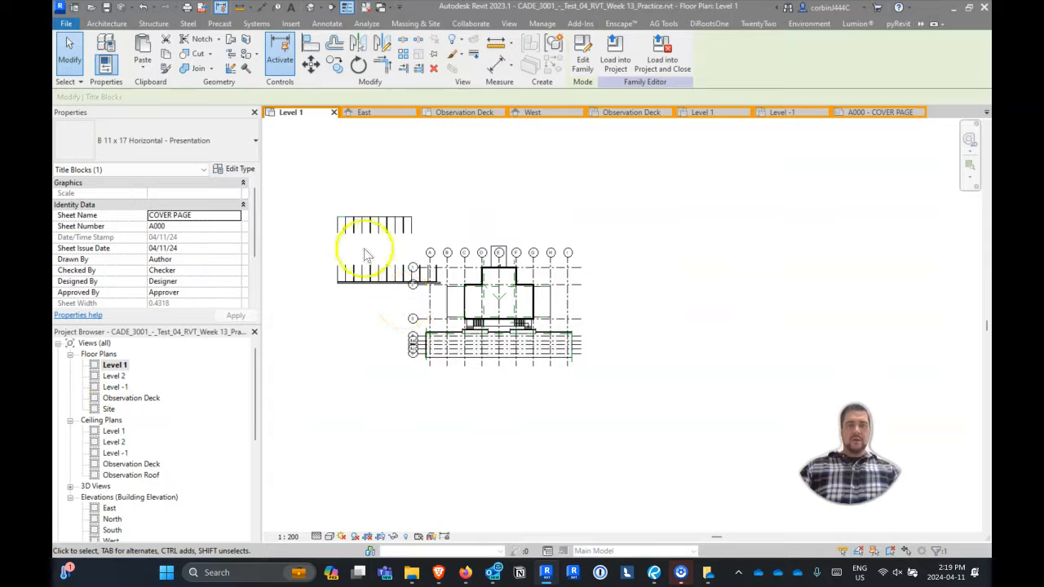
{"action": "left_click", "coordinate": [315, 8]}
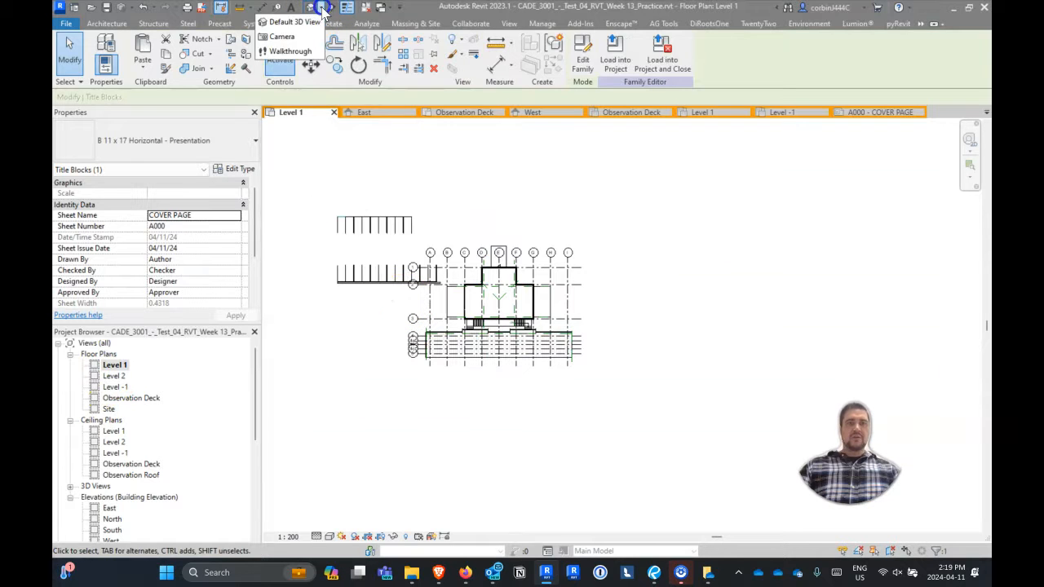
{"action": "left_click", "coordinate": [286, 36]}
{"action": "left_click", "coordinate": [396, 415]}
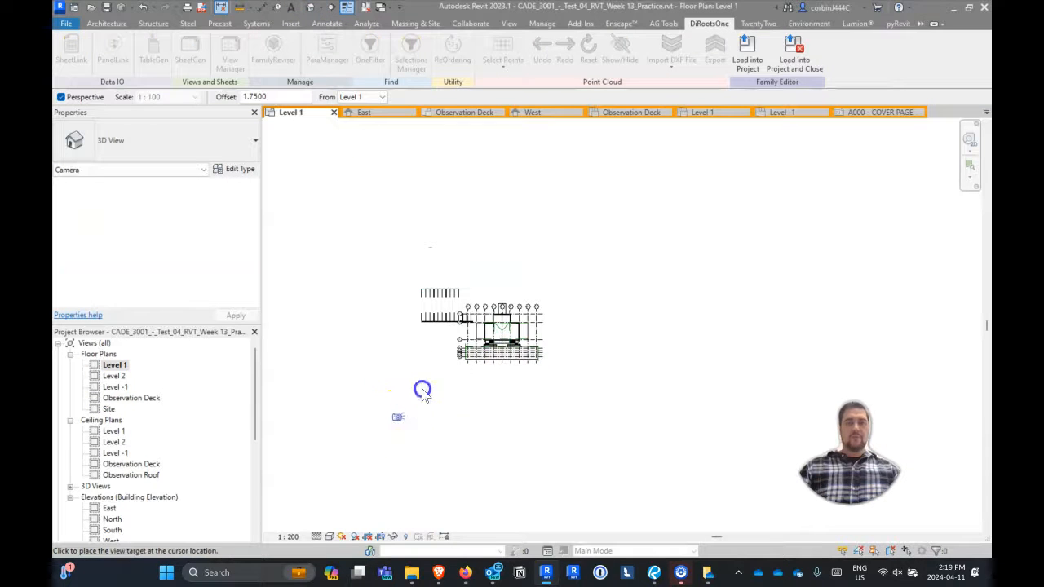
{"action": "left_click", "coordinate": [571, 236]}
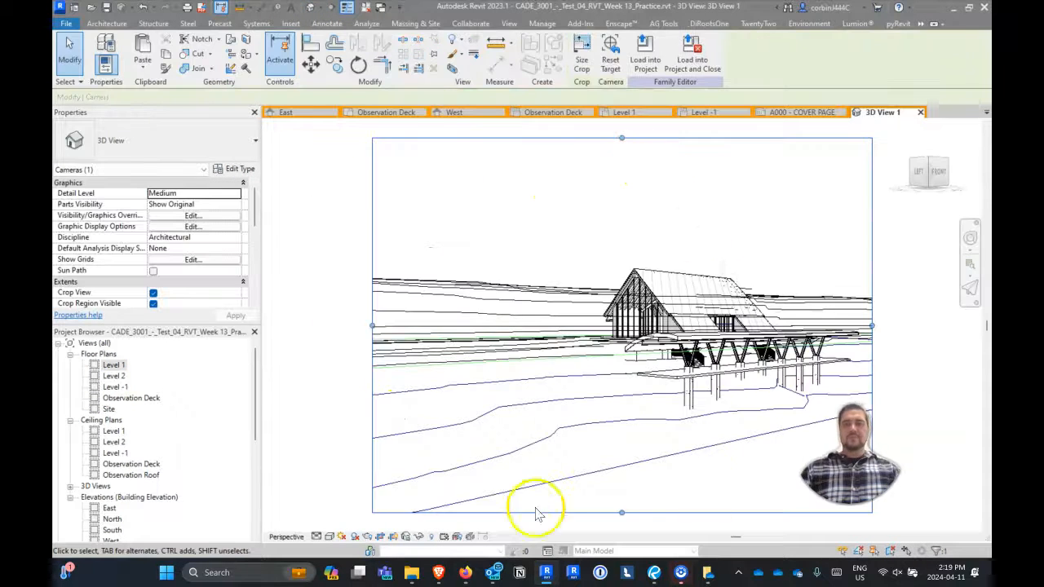
Tighten the camera view's crop region around the building by pulling in its lower, left and upper edges.
{"action": "scroll", "coordinate": [514, 490], "scroll_direction": "down", "scroll_amount": 2}
{"action": "left_click_drag", "start_coordinate": [547, 482], "coordinate": [562, 427]}
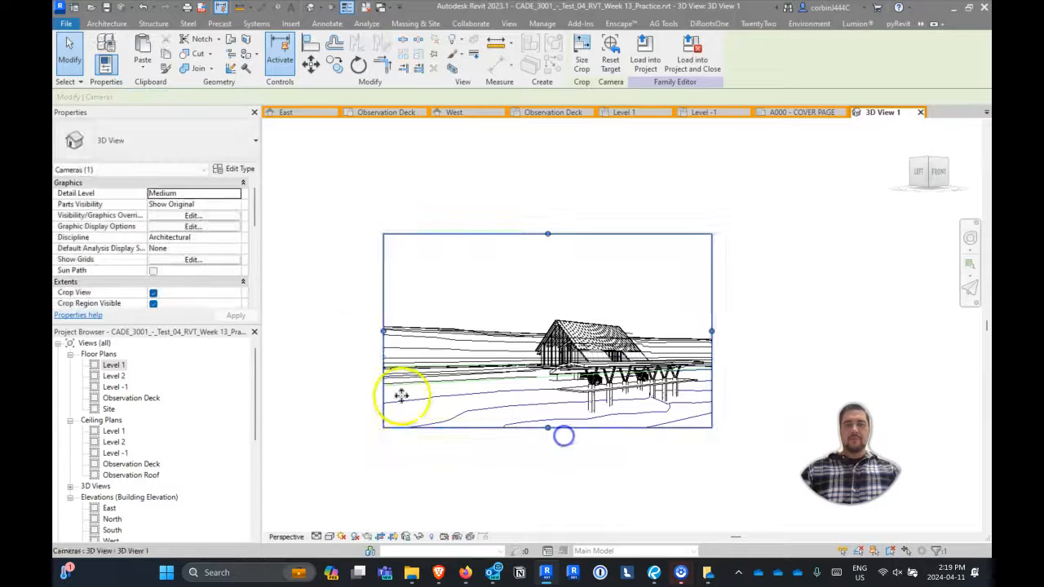
{"action": "left_click_drag", "start_coordinate": [384, 331], "coordinate": [468, 338]}
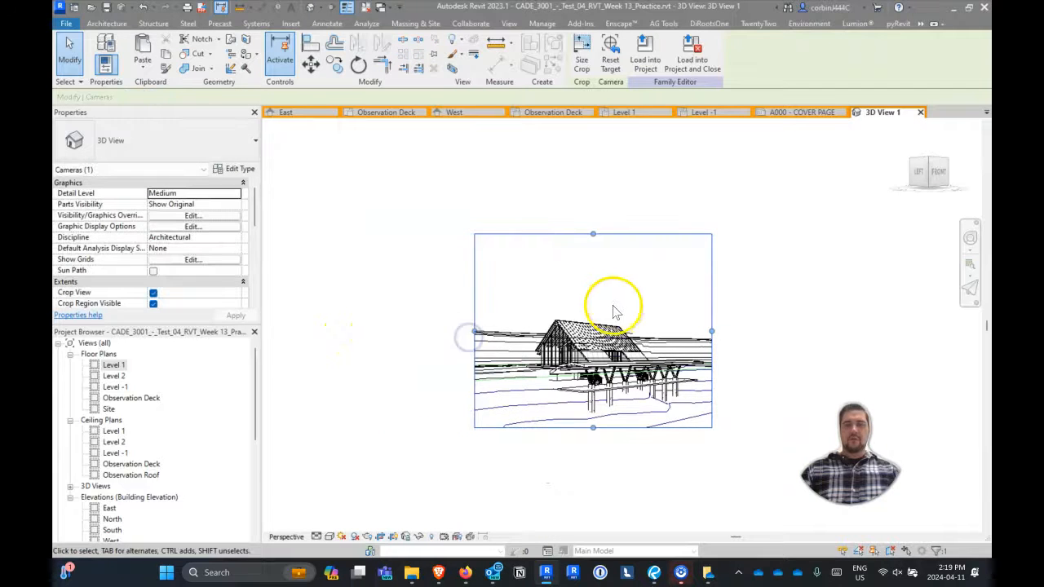
{"action": "scroll", "coordinate": [613, 310], "scroll_direction": "up", "scroll_amount": 2}
{"action": "left_click_drag", "start_coordinate": [580, 182], "coordinate": [582, 263]}
{"action": "scroll", "coordinate": [630, 271], "scroll_direction": "down", "scroll_amount": 3}
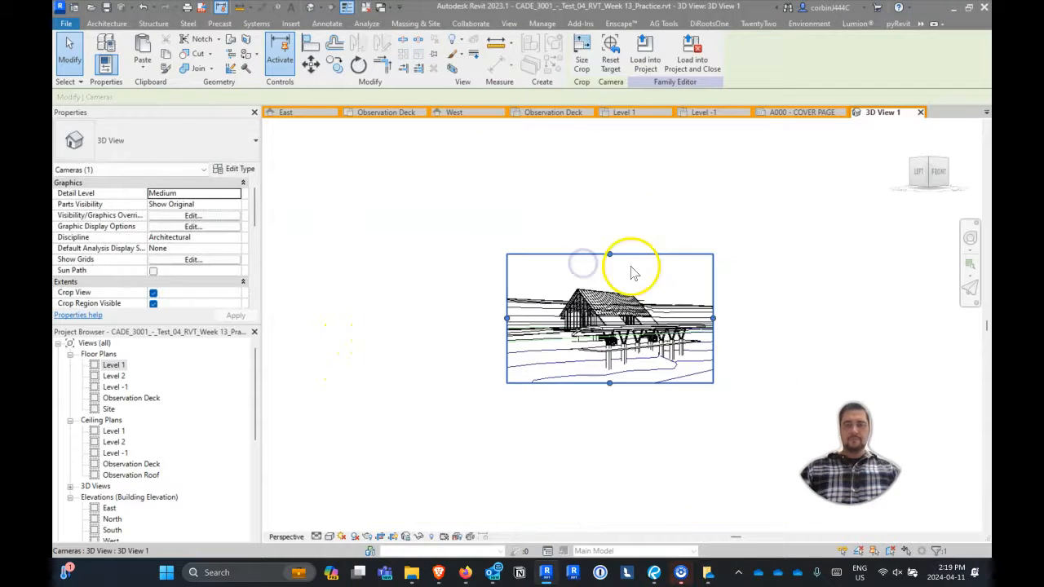
{"action": "scroll", "coordinate": [624, 344], "scroll_direction": "up", "scroll_amount": 2}
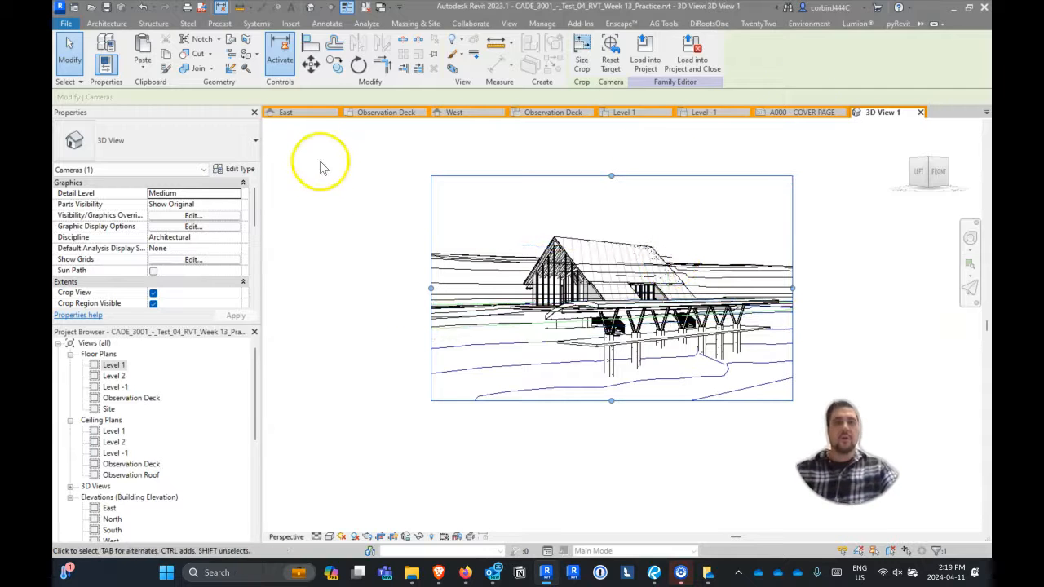
Open the A000 - COVER PAGE sheet and place 3D View 1 near its centre.
{"action": "scroll", "coordinate": [94, 457], "scroll_direction": "down", "scroll_amount": 5}
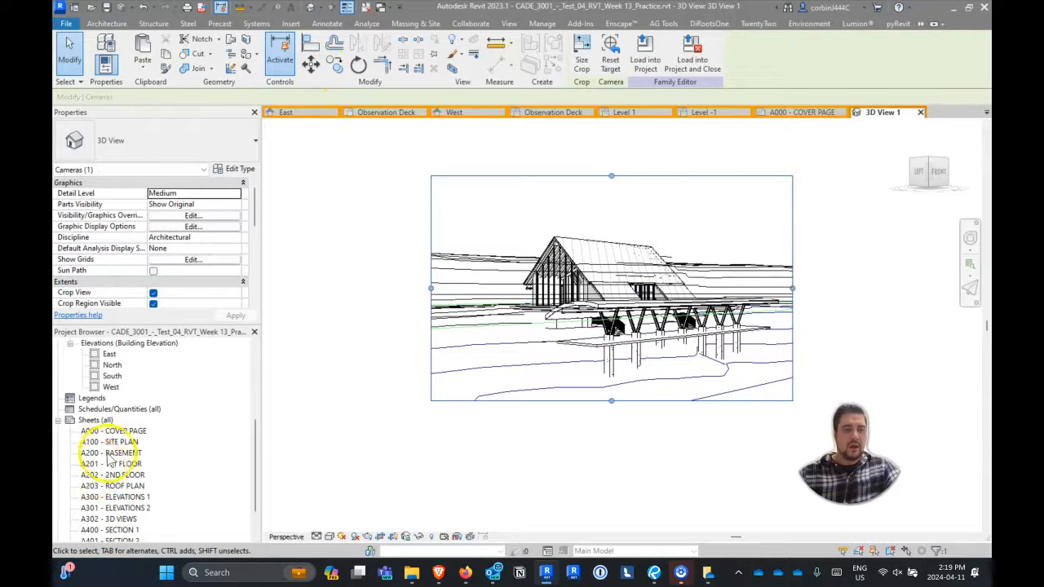
{"action": "left_click", "coordinate": [120, 442]}
{"action": "double_click", "coordinate": [117, 432]}
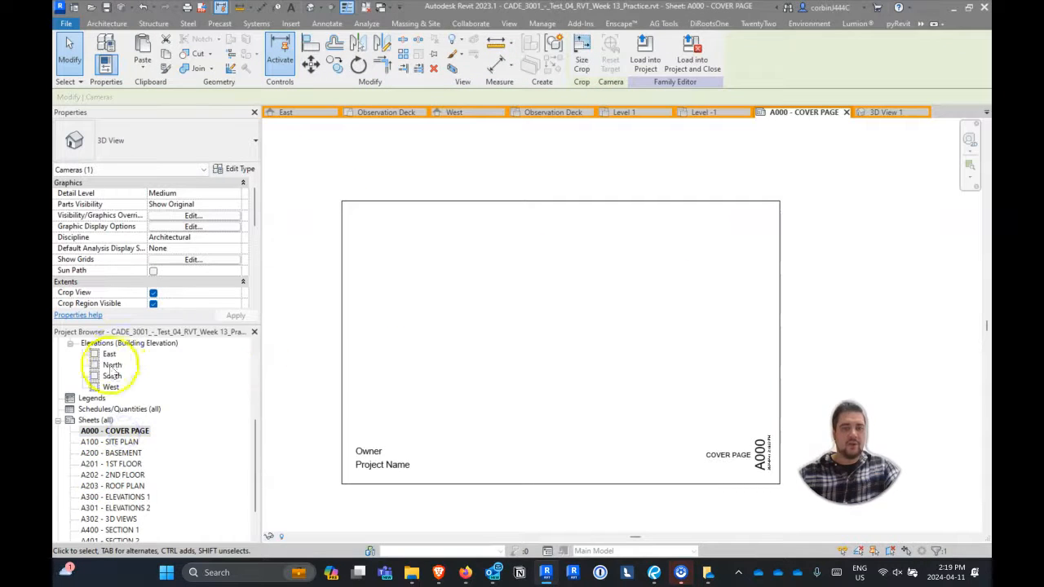
{"action": "scroll", "coordinate": [114, 375], "scroll_direction": "up", "scroll_amount": 5}
{"action": "scroll", "coordinate": [116, 415], "scroll_direction": "down", "scroll_amount": 3}
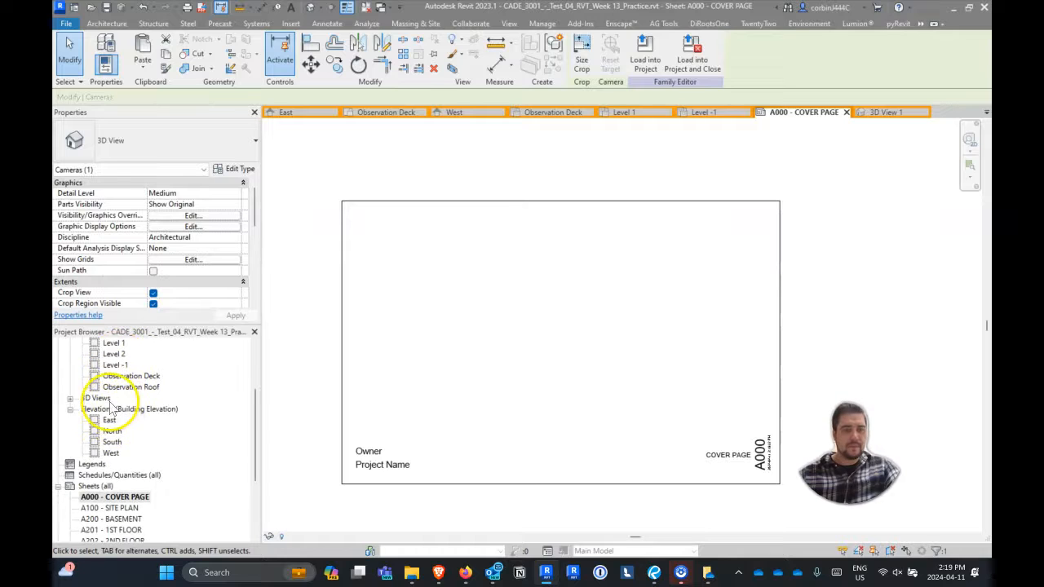
{"action": "double_click", "coordinate": [105, 399]}
{"action": "left_click_drag", "start_coordinate": [112, 408], "coordinate": [547, 319]}
{"action": "left_click", "coordinate": [546, 319]}
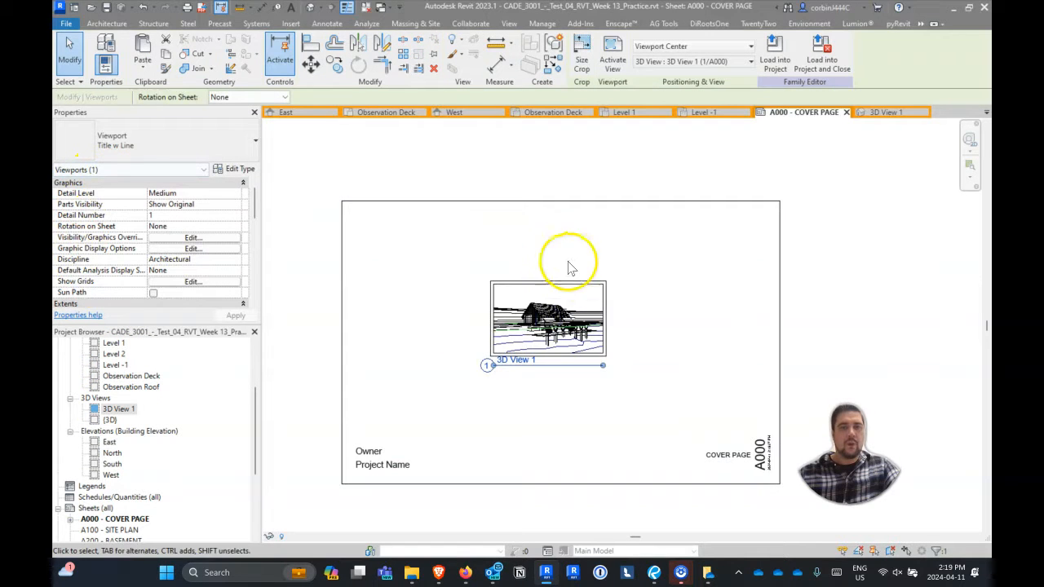
Change the viewport type of 3D View 1 on the cover page to No Title.
{"action": "left_click", "coordinate": [115, 141]}
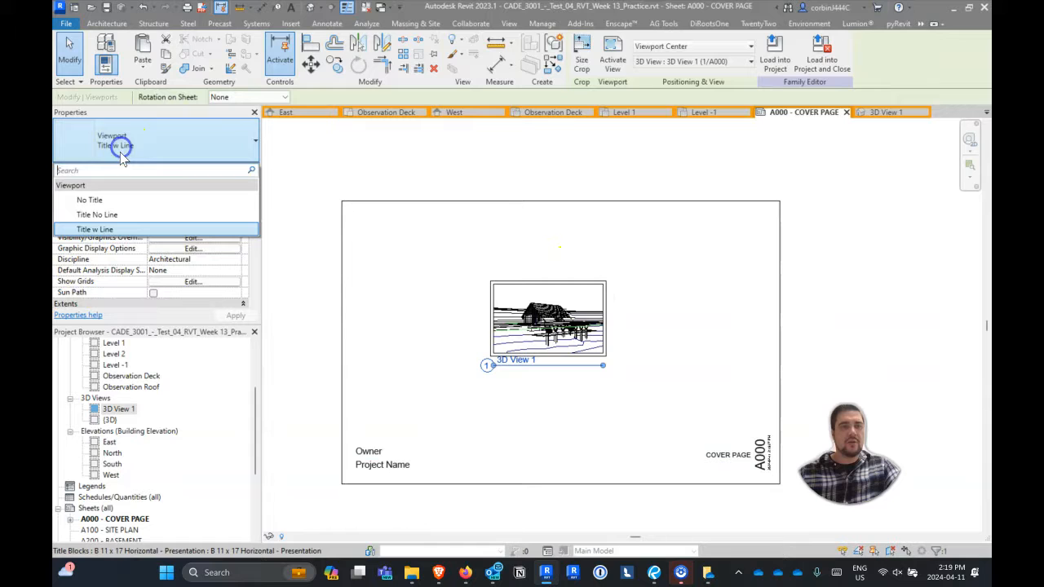
{"action": "left_click", "coordinate": [102, 199]}
{"action": "left_click", "coordinate": [551, 346]}
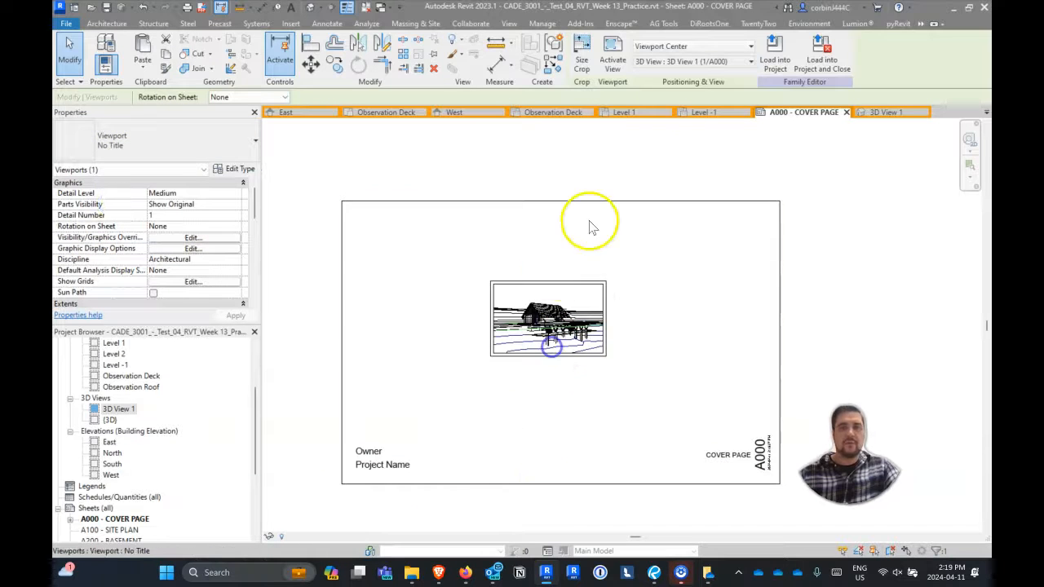
Scale up the viewport's crop width with locked proportions to nearly the sheet's width, and move the viewport inside the sheet border.
{"action": "left_click", "coordinate": [582, 58]}
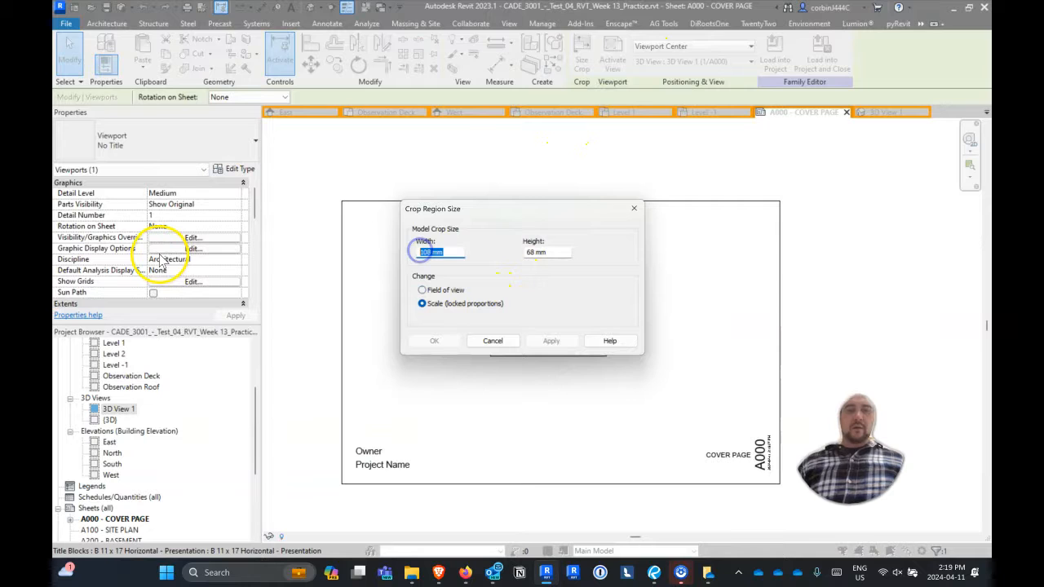
{"action": "key", "text": "Return"}
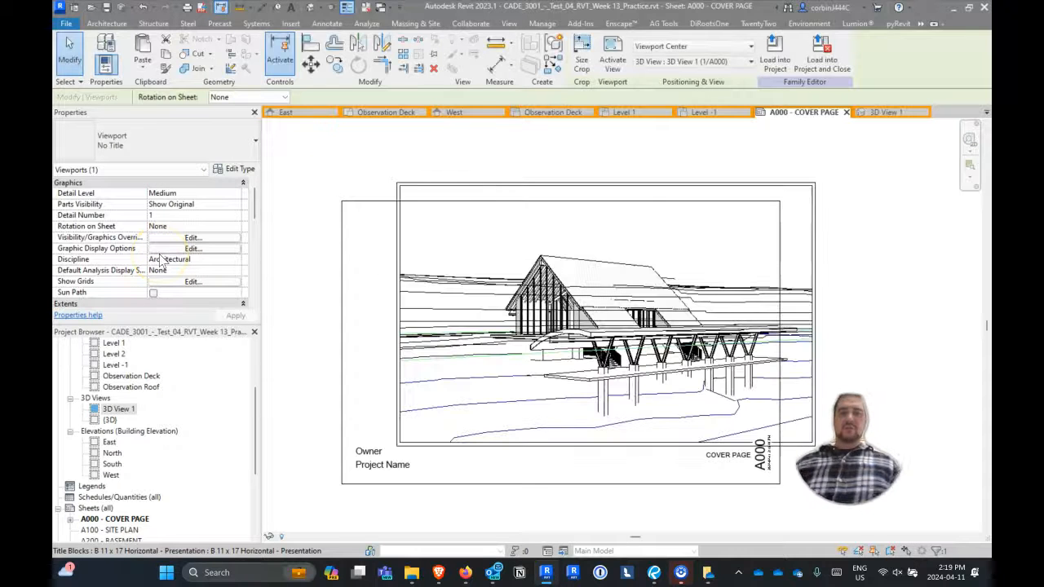
{"action": "left_click_drag", "start_coordinate": [533, 368], "coordinate": [515, 381]}
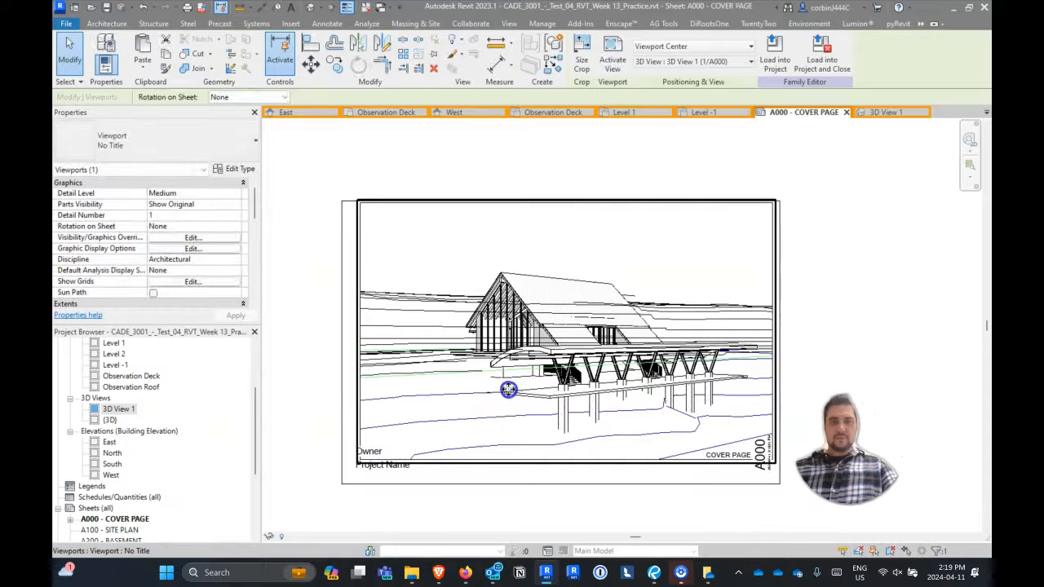
Activate the cover page view, trim its crop region at the bottom above the title text and slightly at the top, and deactivate it.
{"action": "double_click", "coordinate": [516, 346]}
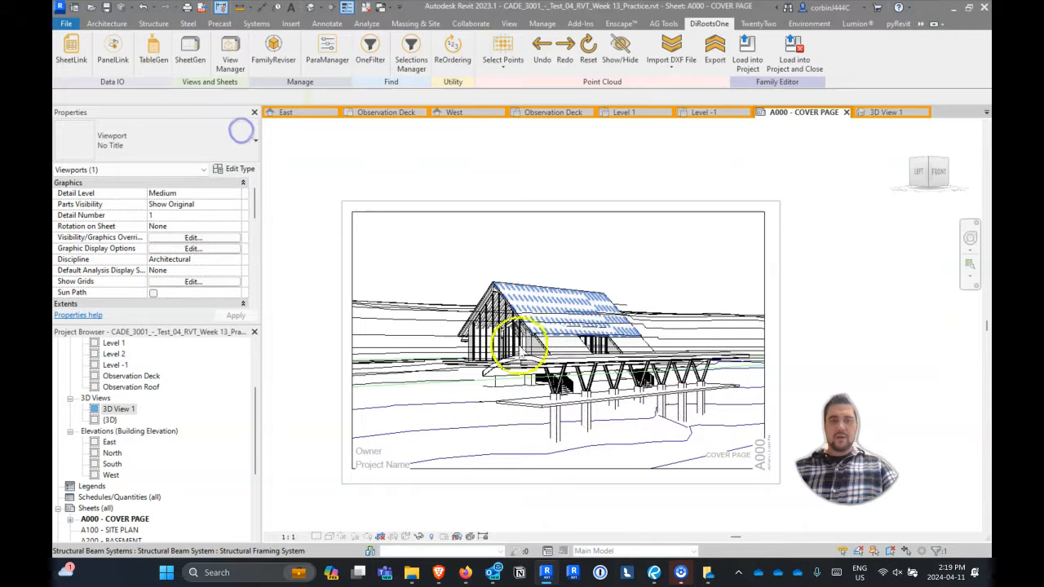
{"action": "left_click", "coordinate": [547, 470]}
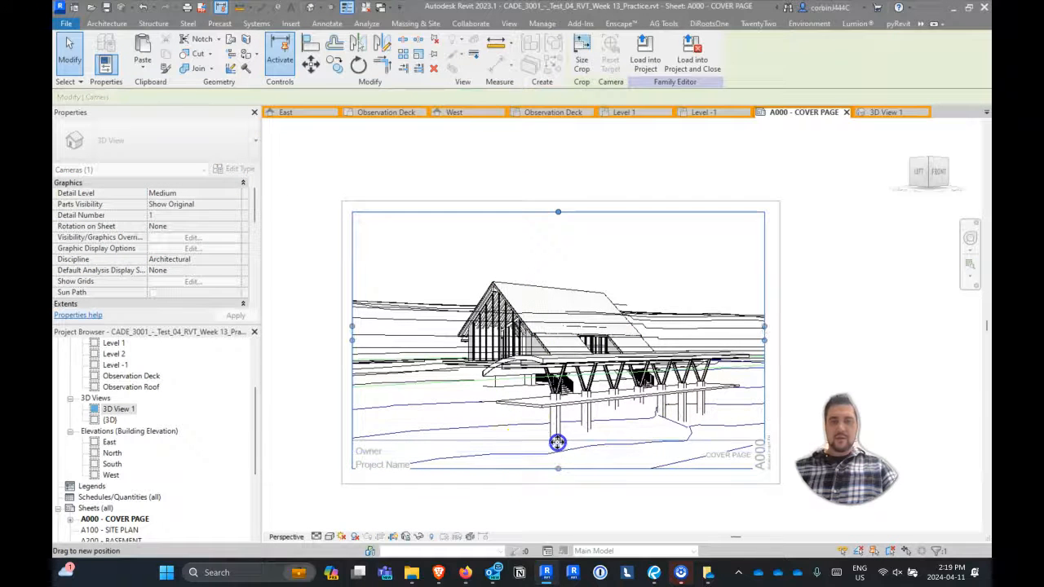
{"action": "left_click_drag", "start_coordinate": [558, 441], "coordinate": [558, 440]}
{"action": "left_click_drag", "start_coordinate": [559, 212], "coordinate": [558, 233]}
{"action": "double_click", "coordinate": [743, 326]}
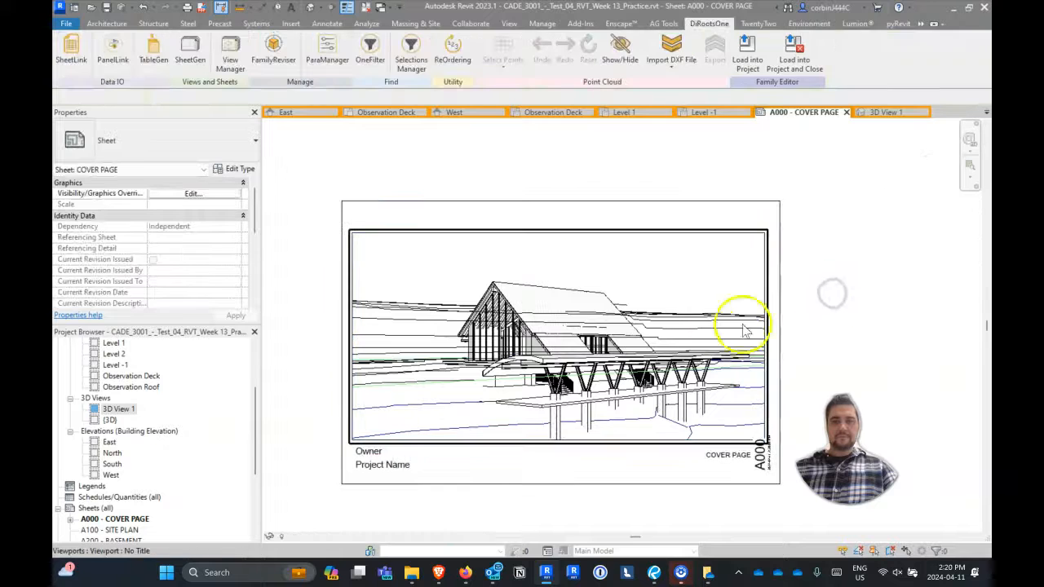
Move the 3D View 1 viewport up slightly to leave clear space above the cover page's title text.
{"action": "left_click", "coordinate": [647, 329]}
{"action": "left_click_drag", "start_coordinate": [647, 330], "coordinate": [645, 329]}
{"action": "left_click", "coordinate": [865, 310]}
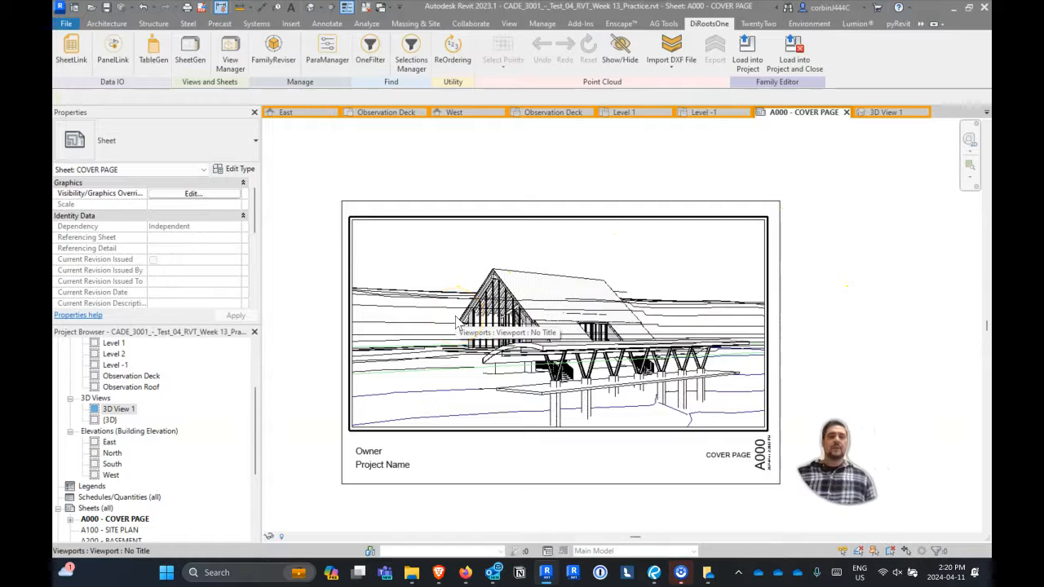
Activate the cover page's 3D view and set its visual style to Consistent Colors.
{"action": "double_click", "coordinate": [492, 250]}
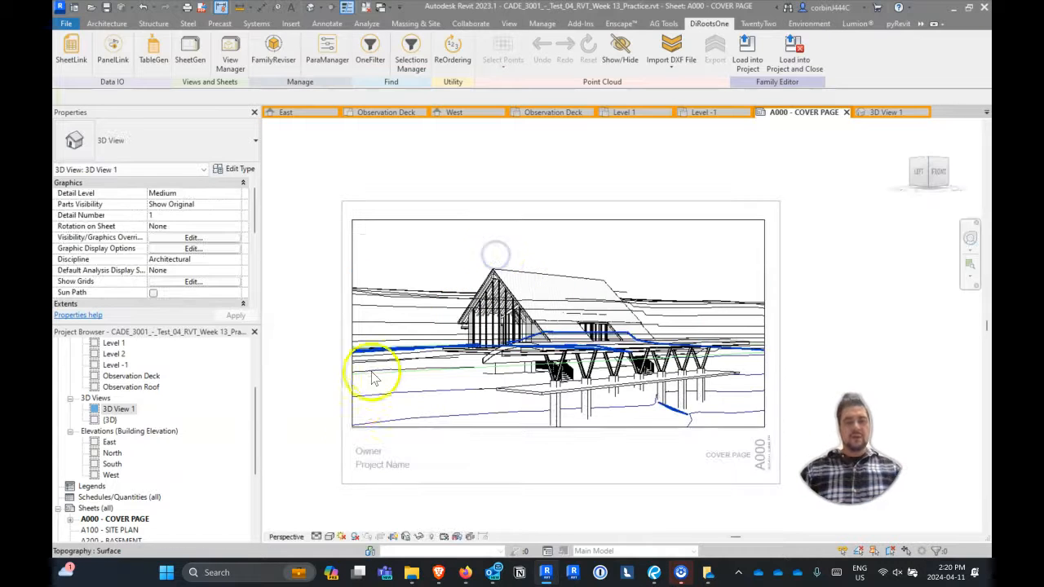
{"action": "left_click", "coordinate": [329, 536]}
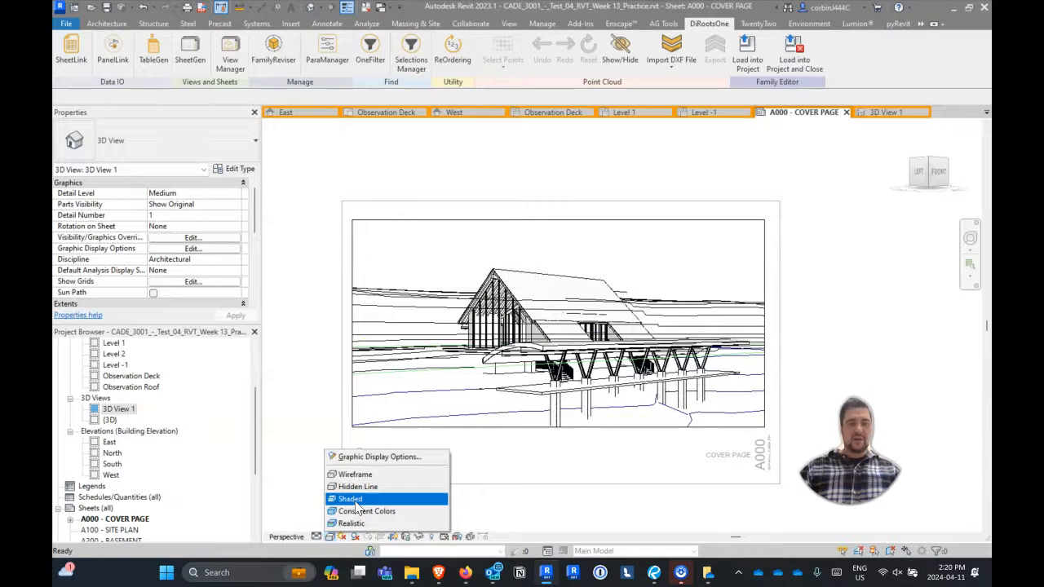
{"action": "left_click", "coordinate": [359, 512]}
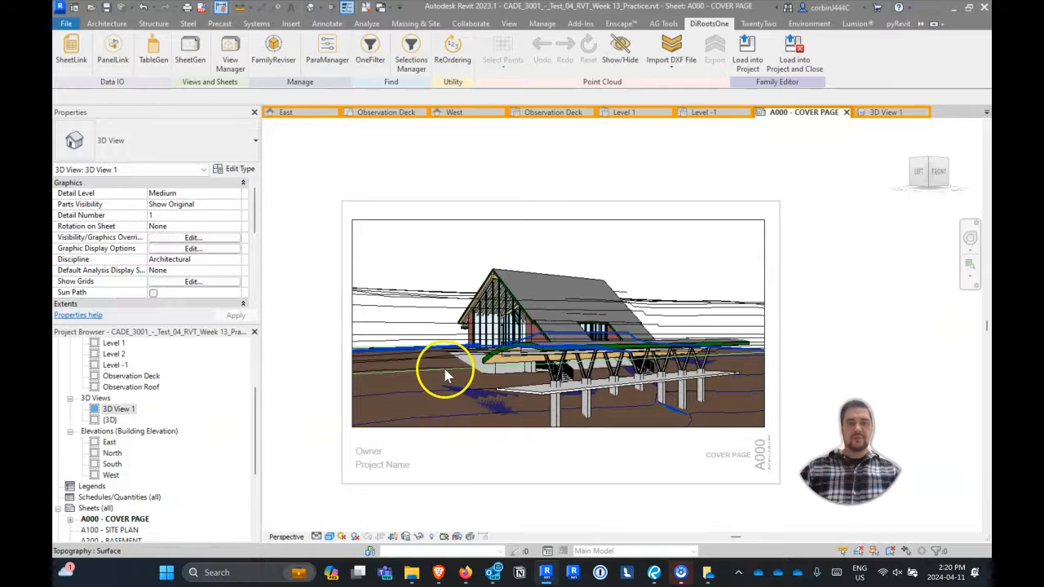
Set the visual style of the cover page's 3D view to Hidden Line.
{"action": "scroll", "coordinate": [424, 379], "scroll_direction": "up", "scroll_amount": 2}
{"action": "scroll", "coordinate": [415, 393], "scroll_direction": "down", "scroll_amount": 2}
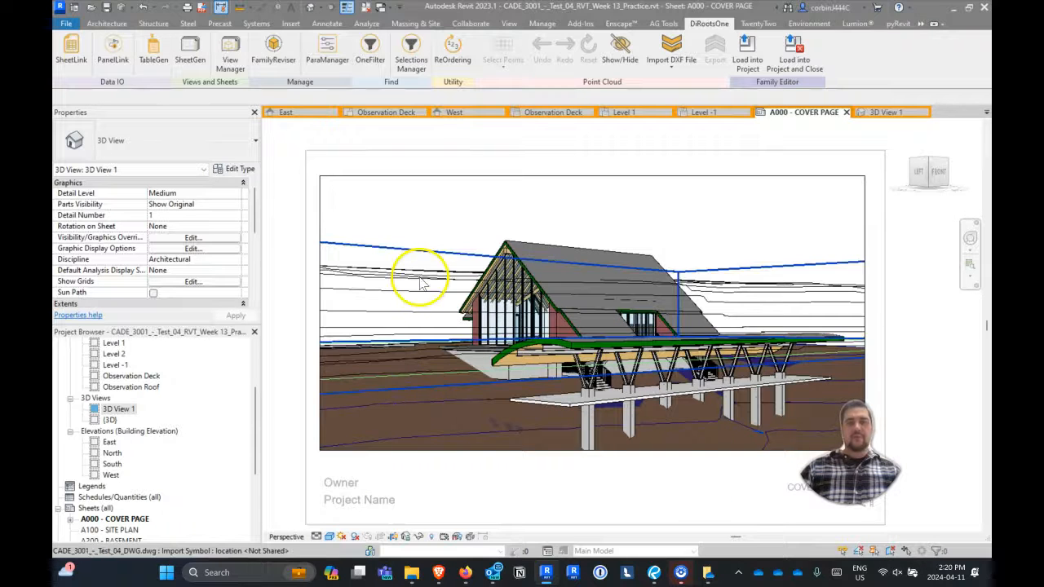
{"action": "left_click", "coordinate": [328, 536]}
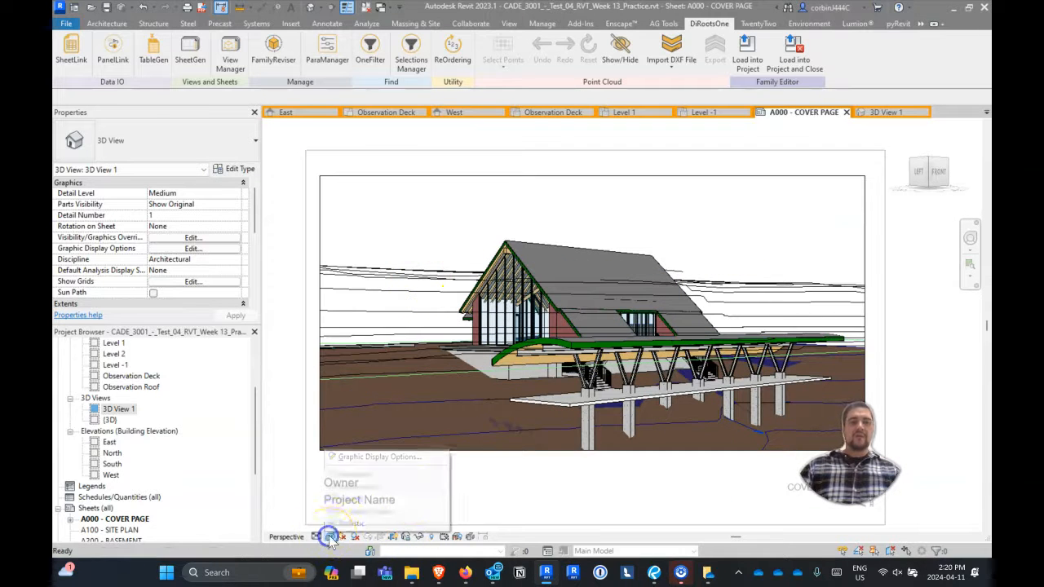
{"action": "left_click", "coordinate": [359, 486]}
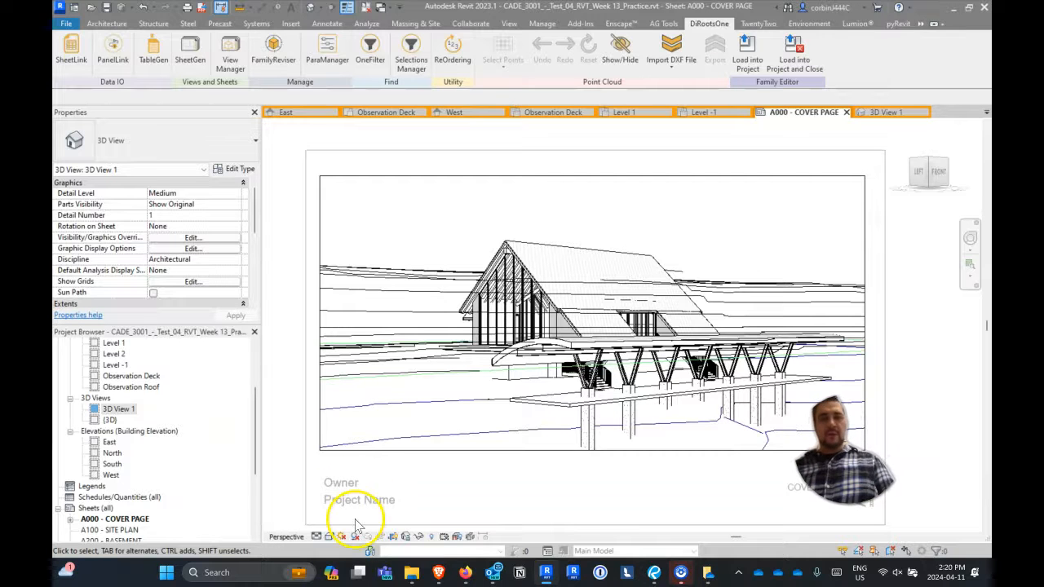
Hide the imported Test_04 DWG site linework in the cover page's 3D view.
{"action": "right_click", "coordinate": [401, 273]}
{"action": "left_click", "coordinate": [538, 269]}
{"action": "left_click", "coordinate": [569, 268]}
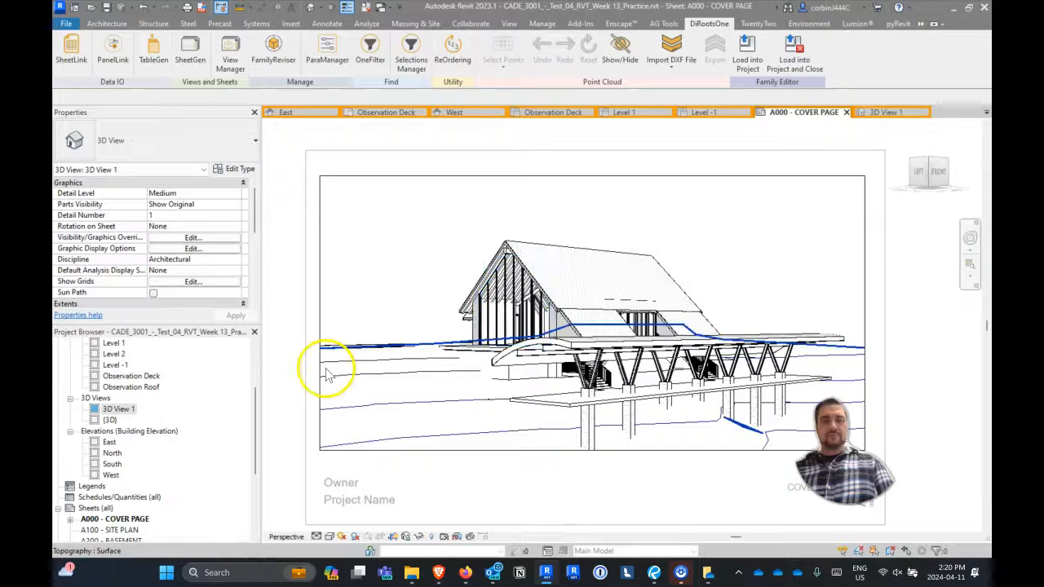
{"action": "scroll", "coordinate": [730, 242], "scroll_direction": "down", "scroll_amount": 2}
{"action": "scroll", "coordinate": [659, 354], "scroll_direction": "up", "scroll_amount": 2}
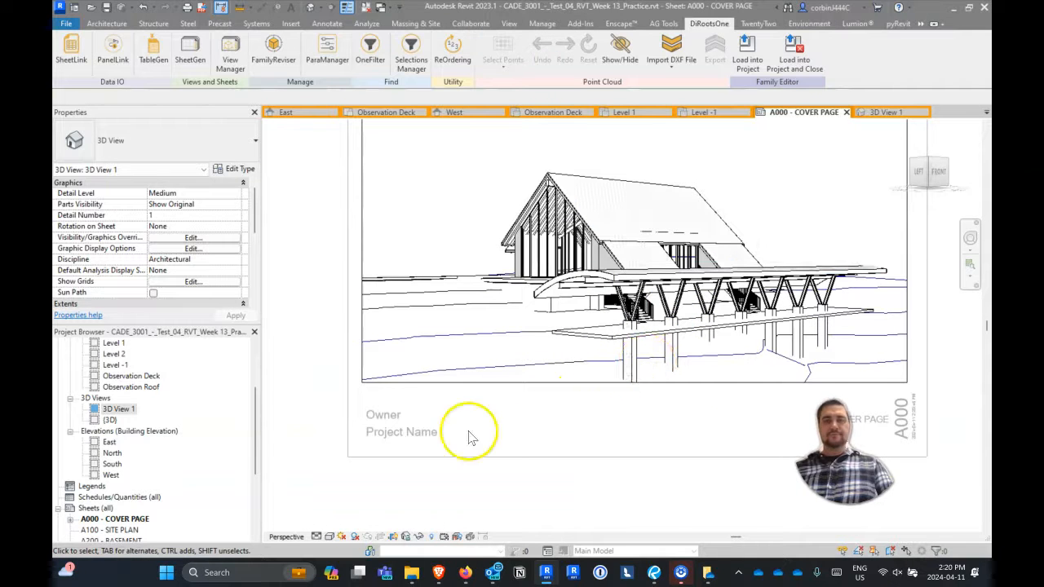
Open the A100 - SITE PLAN sheet and place the Site floor plan on it.
{"action": "scroll", "coordinate": [104, 438], "scroll_direction": "down", "scroll_amount": 2}
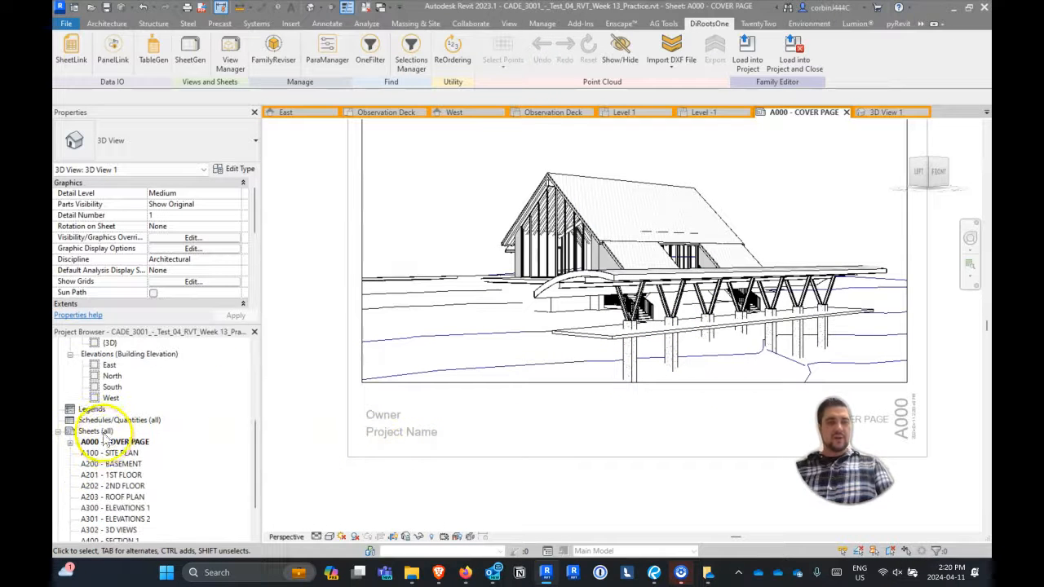
{"action": "scroll", "coordinate": [110, 447], "scroll_direction": "down", "scroll_amount": 1}
{"action": "double_click", "coordinate": [131, 409]}
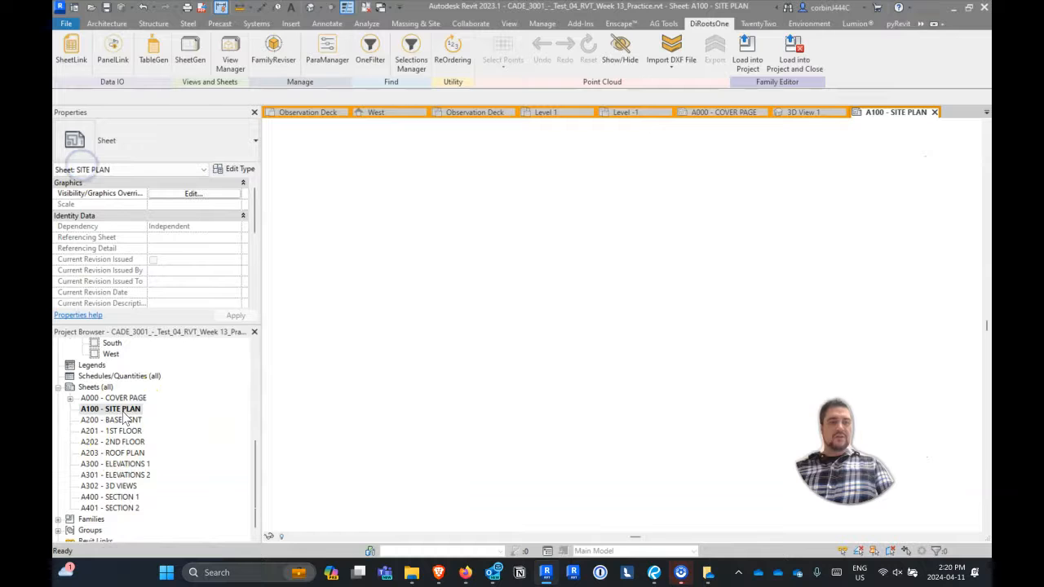
{"action": "scroll", "coordinate": [119, 420], "scroll_direction": "up", "scroll_amount": 5}
{"action": "left_click_drag", "start_coordinate": [109, 399], "coordinate": [508, 324]}
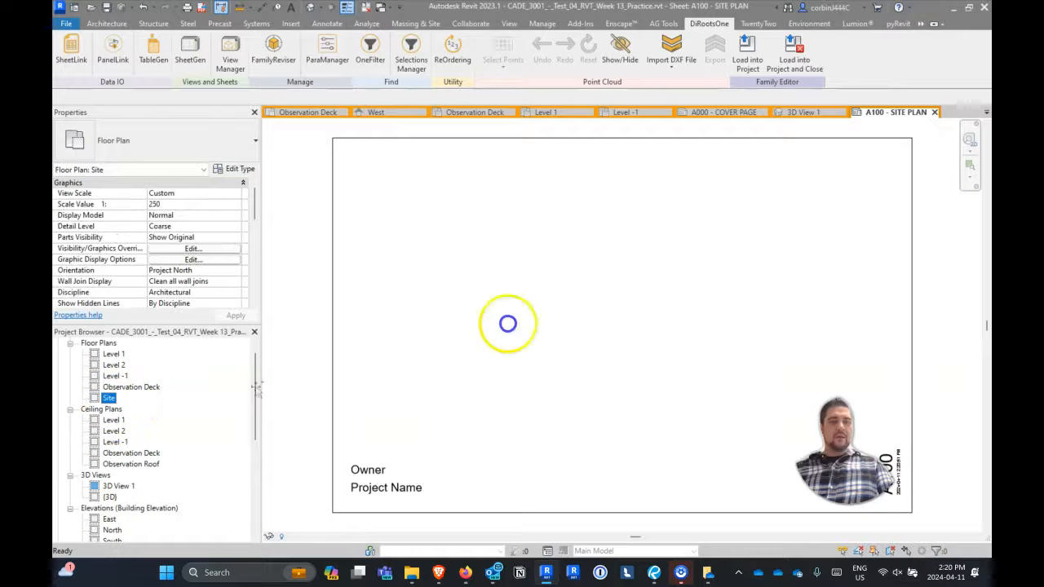
{"action": "left_click", "coordinate": [514, 327]}
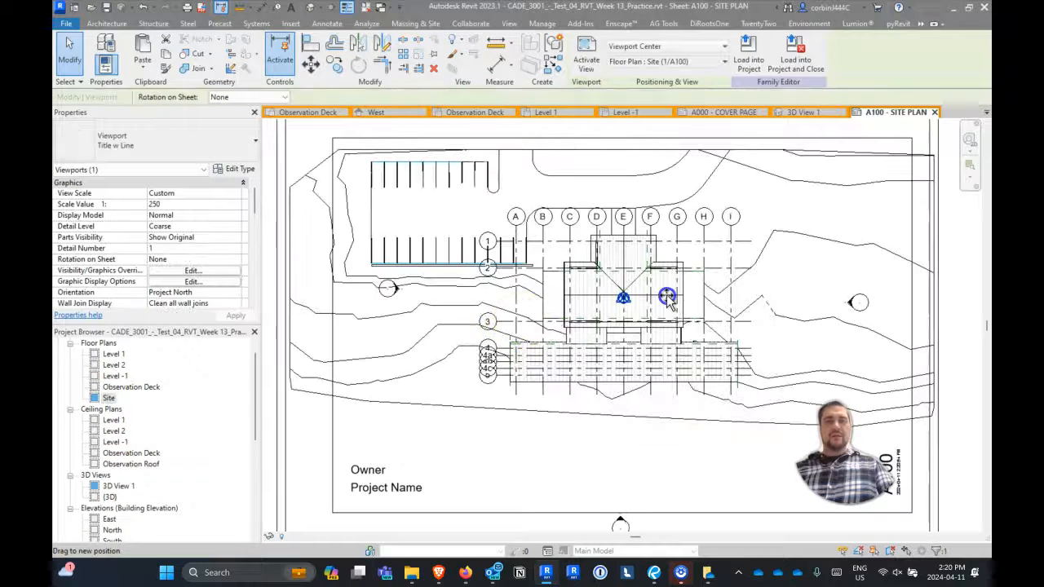
Activate the Site plan view on the sheet, turn on view cropping and show its crop region.
{"action": "scroll", "coordinate": [665, 293], "scroll_direction": "down", "scroll_amount": 3}
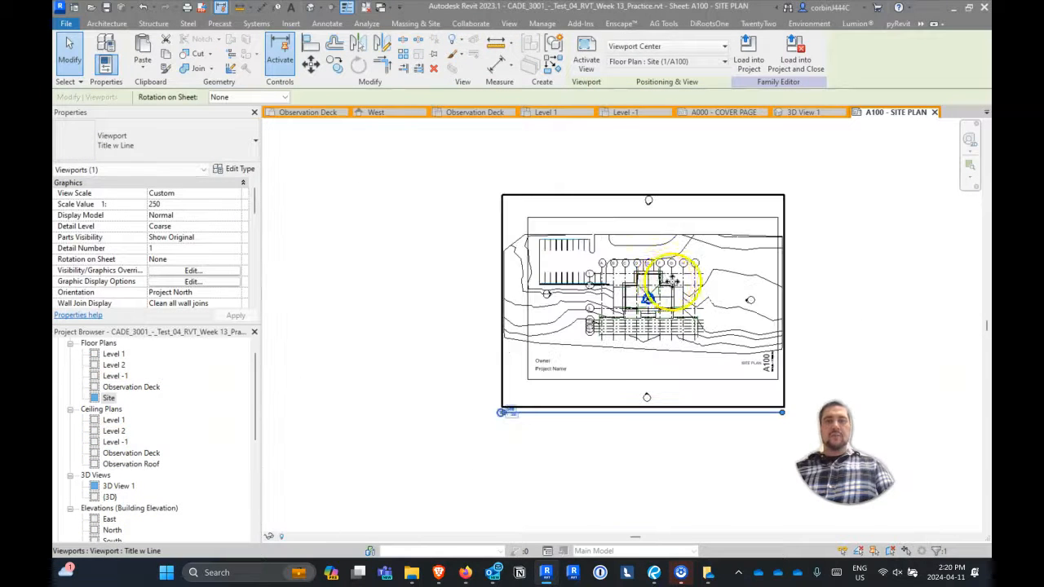
{"action": "scroll", "coordinate": [673, 282], "scroll_direction": "up", "scroll_amount": 3}
{"action": "double_click", "coordinate": [676, 282]}
{"action": "left_click", "coordinate": [368, 537]}
{"action": "left_click", "coordinate": [386, 538]}
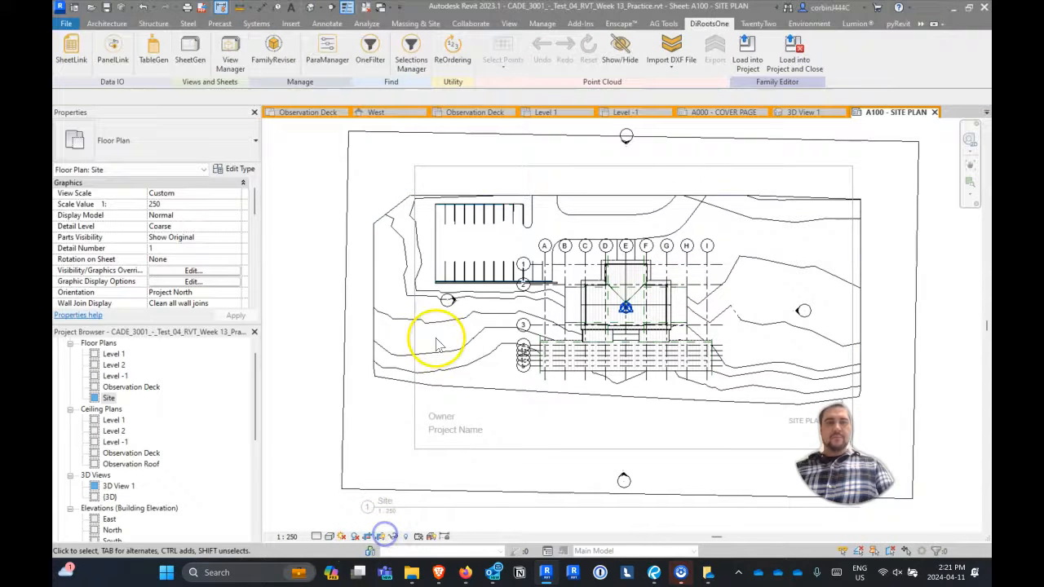
Pull in all four sides of the Site plan's crop region so it fits inside the sheet border above the title text.
{"action": "left_click", "coordinate": [347, 303]}
{"action": "left_click_drag", "start_coordinate": [430, 314], "coordinate": [428, 311]}
{"action": "left_click_drag", "start_coordinate": [691, 410], "coordinate": [691, 408]}
{"action": "left_click_drag", "start_coordinate": [916, 277], "coordinate": [831, 290]}
{"action": "left_click_drag", "start_coordinate": [626, 135], "coordinate": [629, 187]}
{"action": "left_click", "coordinate": [889, 266]}
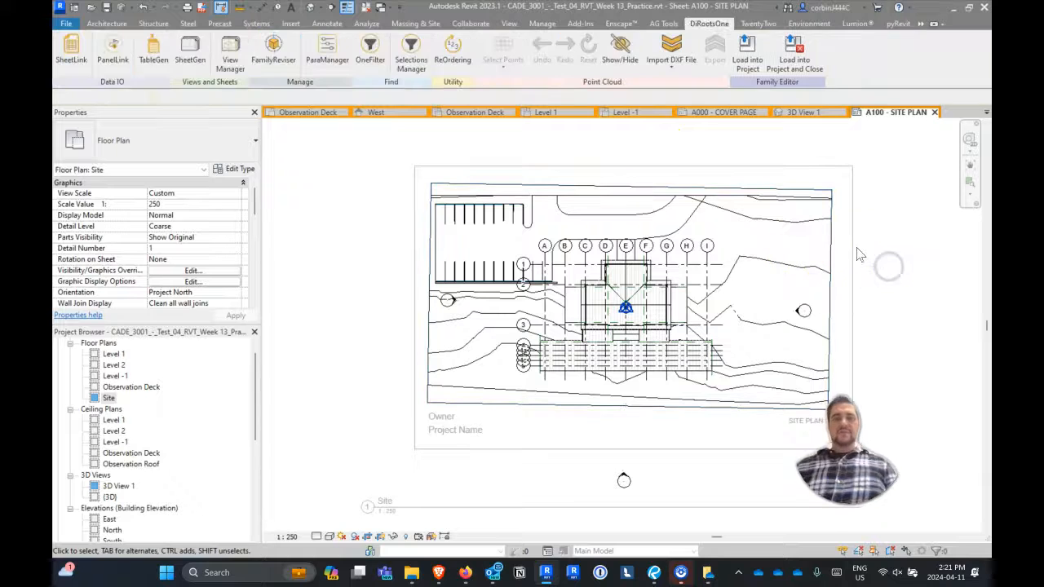
Open the Site plan's visibility/graphics overrides and turn off the Grids and Elevations annotation categories.
{"action": "key", "text": "v"}
{"action": "key", "text": "g"}
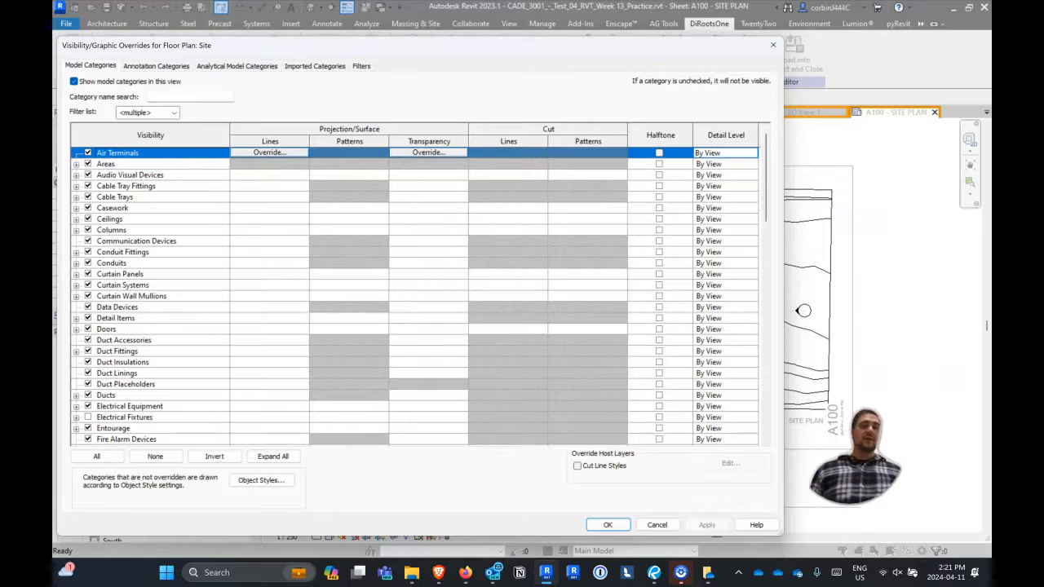
{"action": "left_click", "coordinate": [174, 67]}
{"action": "key", "text": "g"}
{"action": "scroll", "coordinate": [130, 361], "scroll_direction": "down", "scroll_amount": 4}
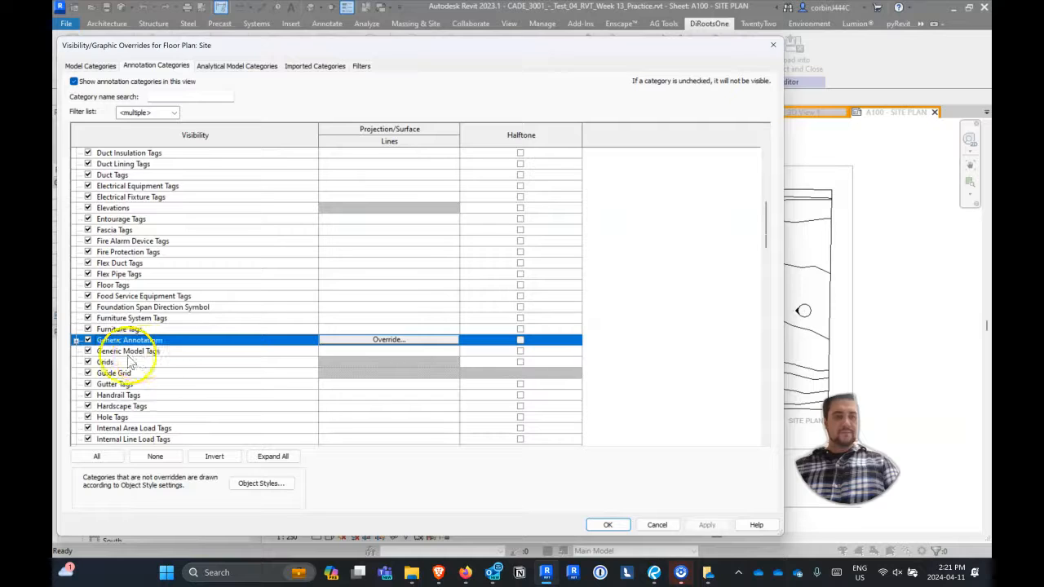
{"action": "left_click", "coordinate": [90, 362]}
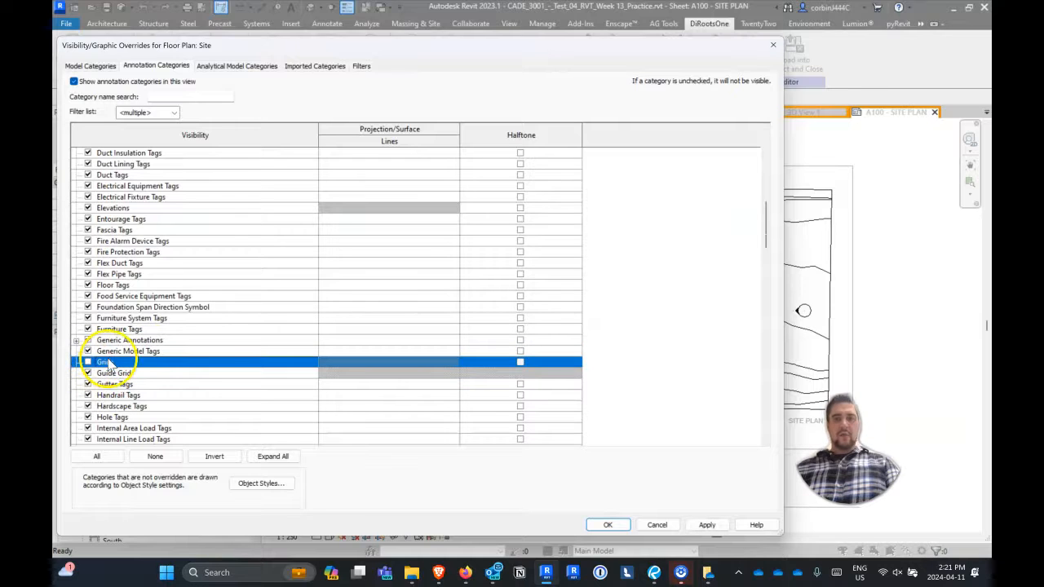
{"action": "key", "text": "e"}
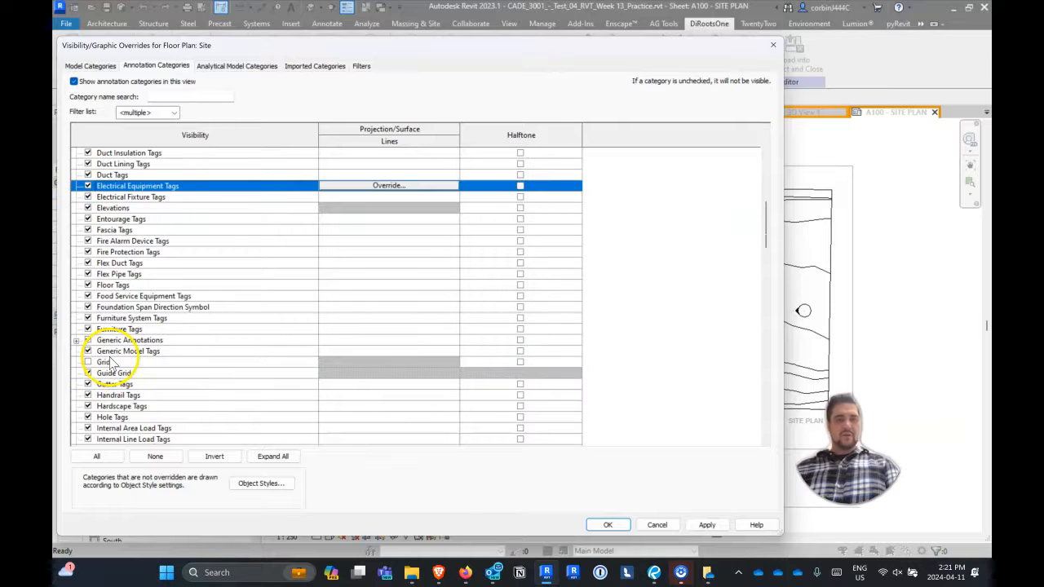
{"action": "left_click", "coordinate": [90, 209]}
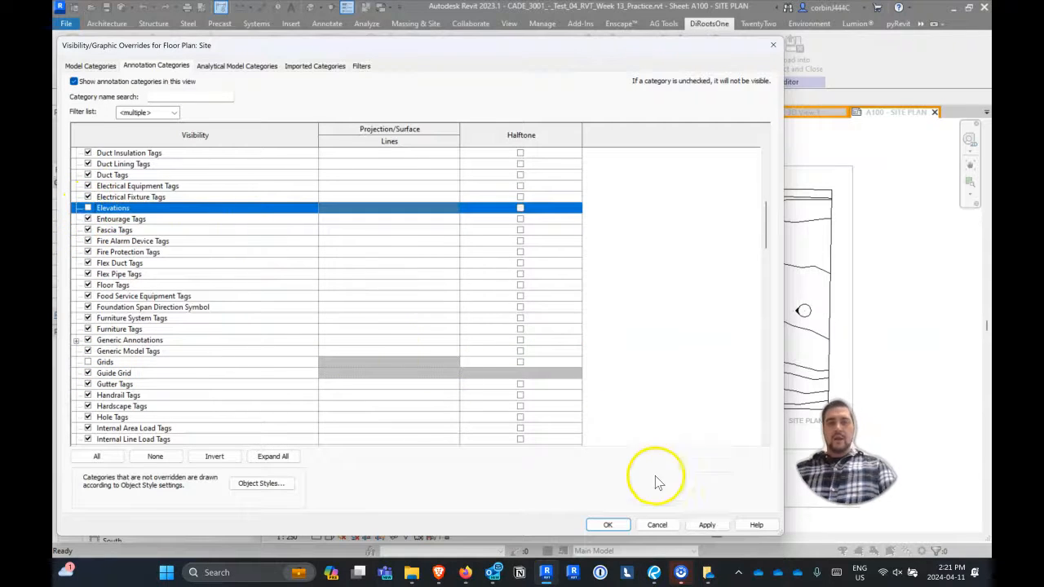
Turn off Survey Point and Project Base Point within the Site model category.
{"action": "left_click", "coordinate": [105, 69]}
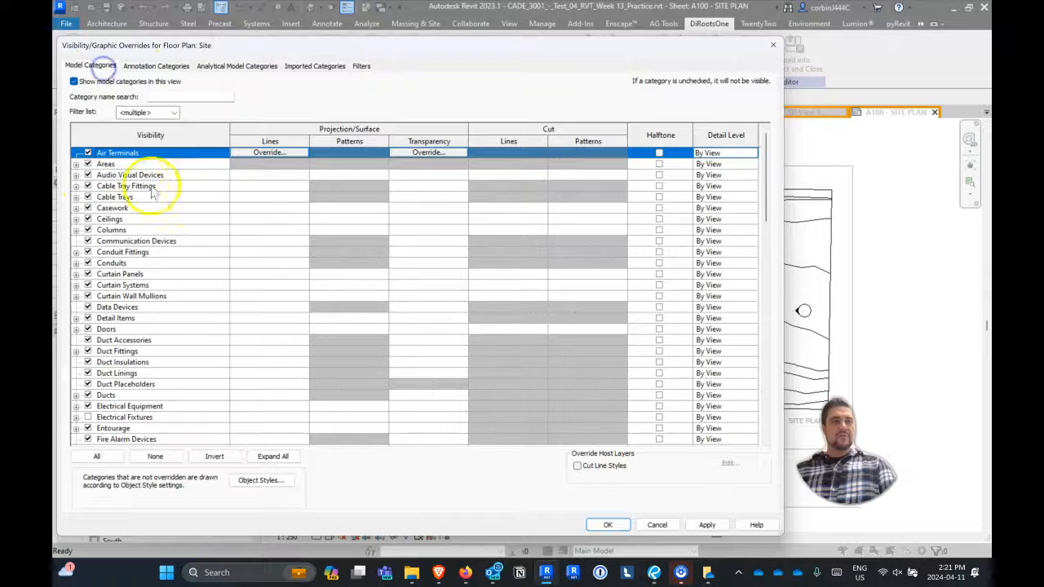
{"action": "key", "text": "s"}
{"action": "scroll", "coordinate": [162, 322], "scroll_direction": "down", "scroll_amount": 2}
{"action": "left_click", "coordinate": [76, 386]}
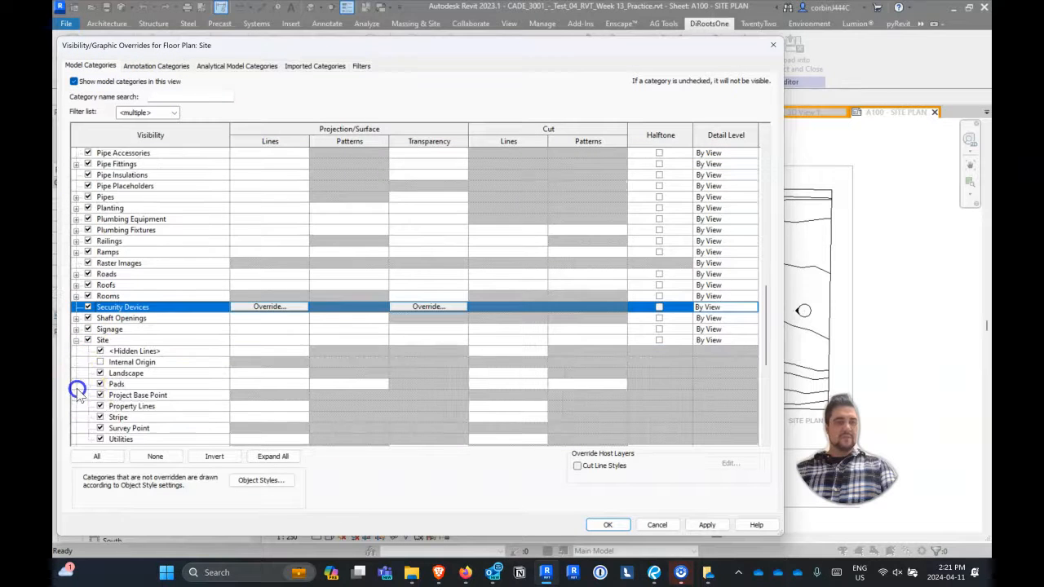
{"action": "scroll", "coordinate": [103, 388], "scroll_direction": "down", "scroll_amount": 2}
{"action": "left_click", "coordinate": [99, 373]}
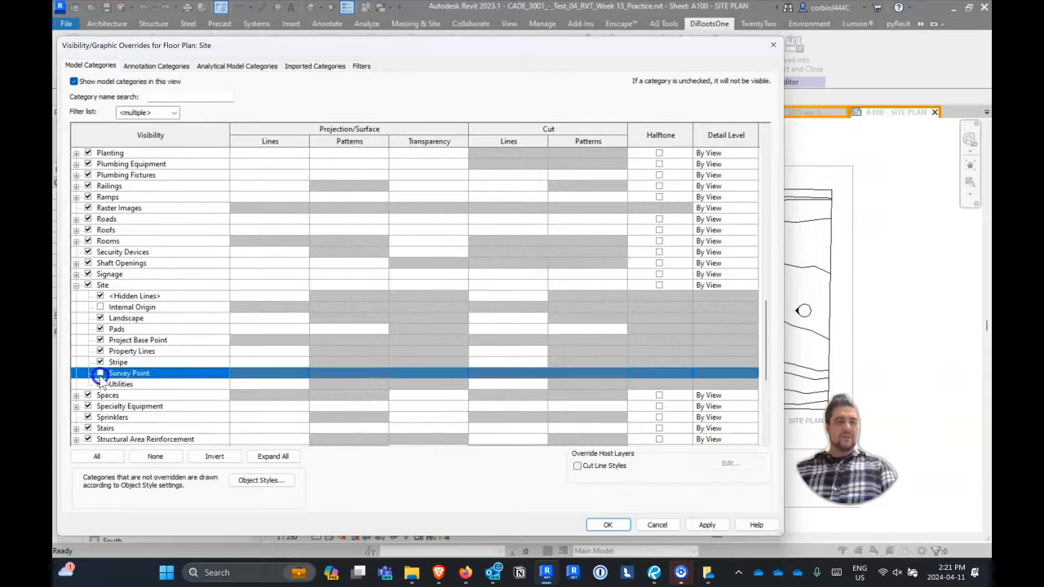
{"action": "left_click", "coordinate": [99, 340]}
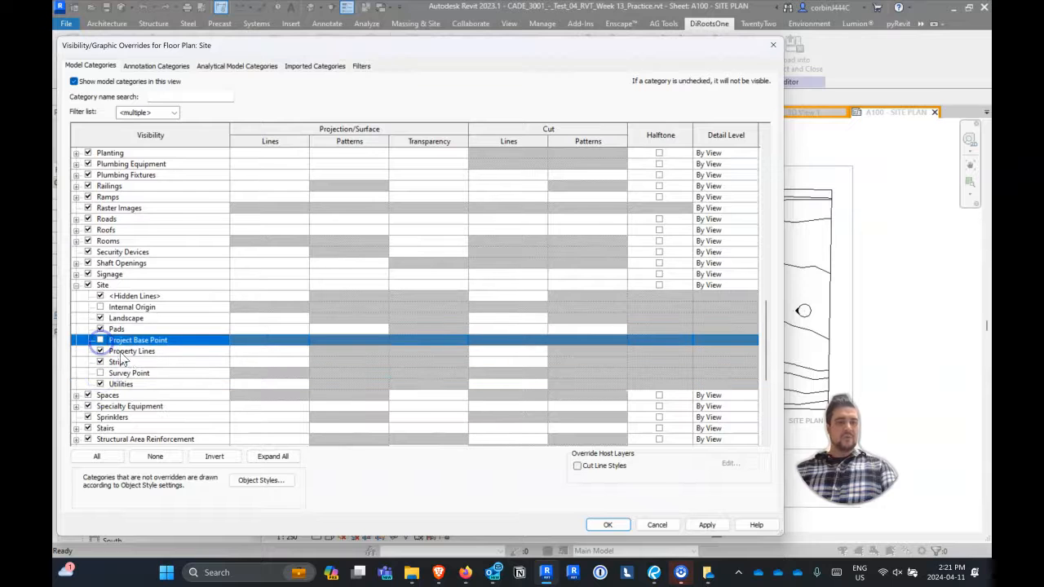
Override the projection lines of the topography's Primary Contours with color RGB 200-200-200 and line weight 1.
{"action": "scroll", "coordinate": [138, 381], "scroll_direction": "down", "scroll_amount": 6}
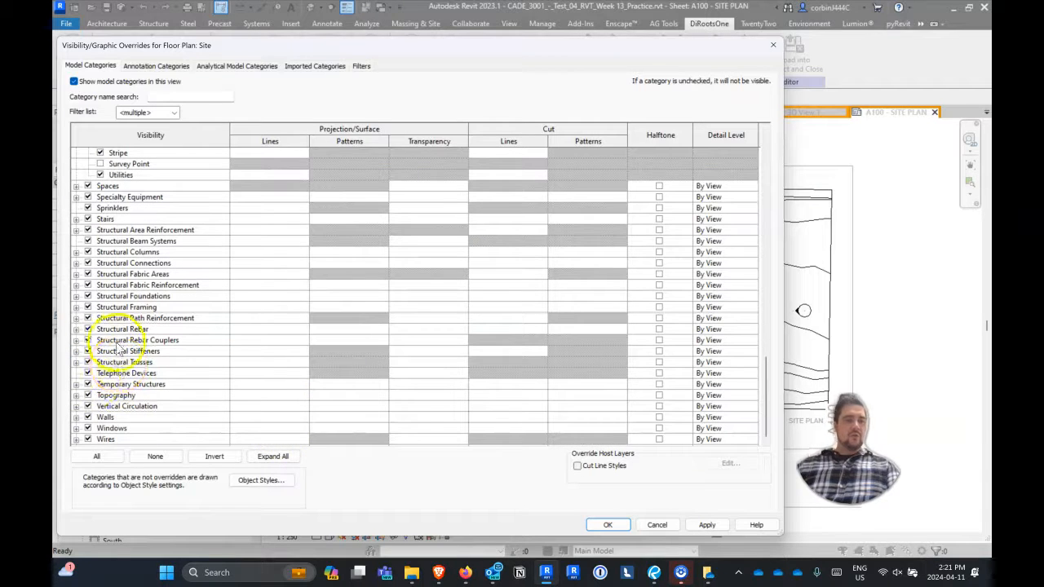
{"action": "left_click", "coordinate": [75, 395]}
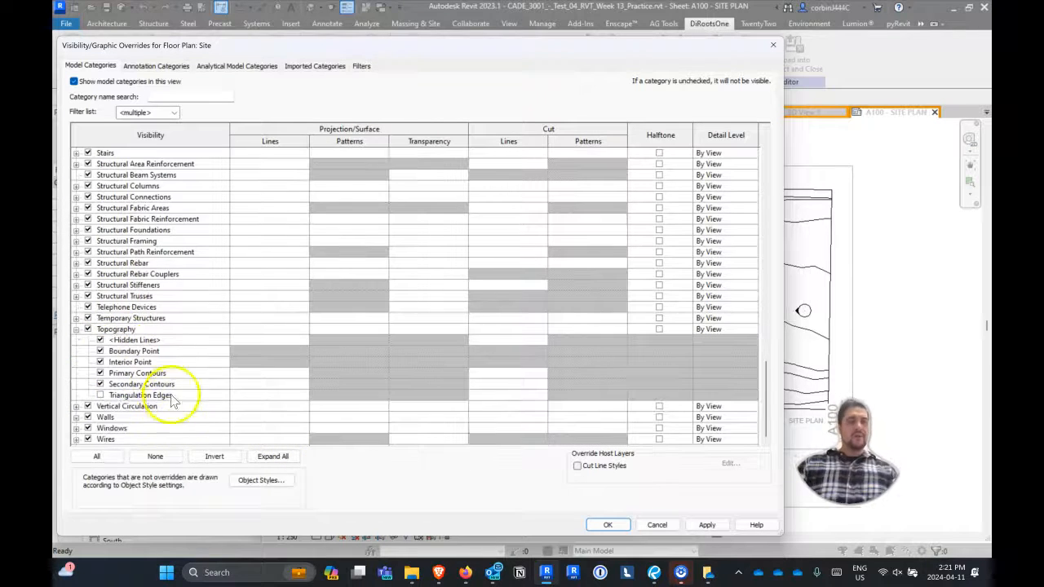
{"action": "left_click", "coordinate": [277, 376]}
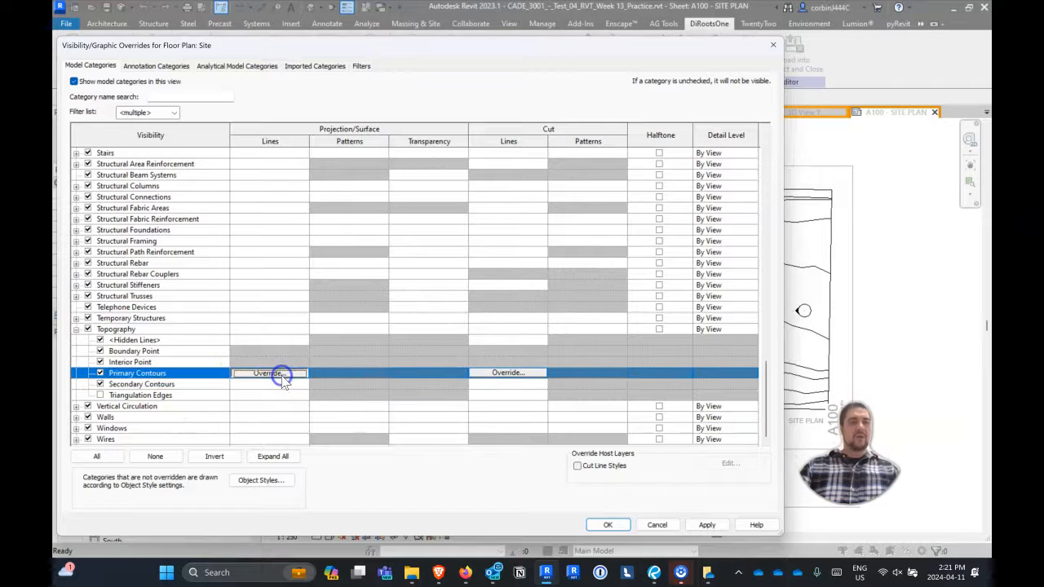
{"action": "left_click", "coordinate": [277, 374]}
{"action": "left_click", "coordinate": [199, 305]}
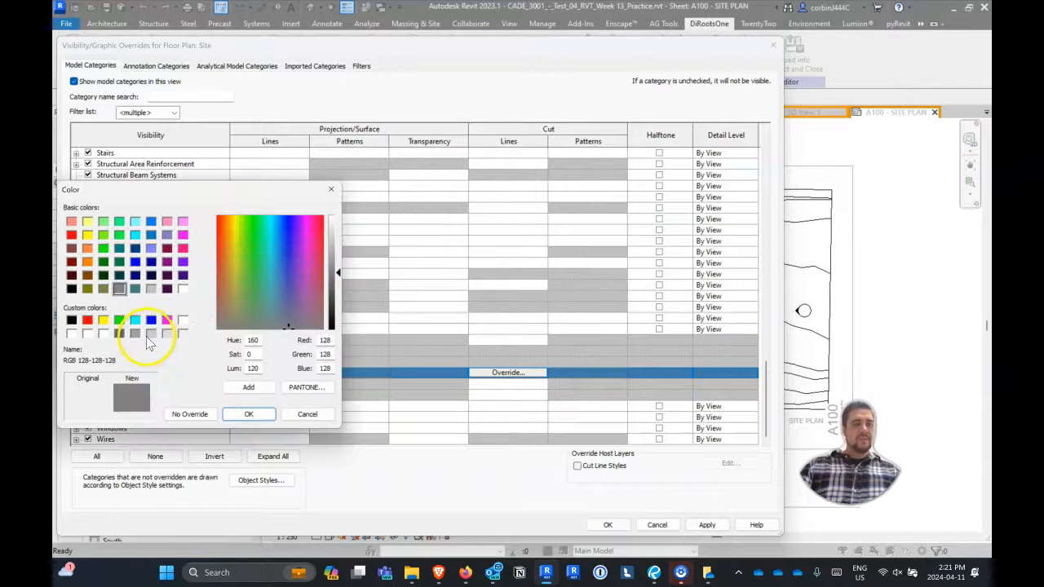
{"action": "left_click", "coordinate": [151, 334]}
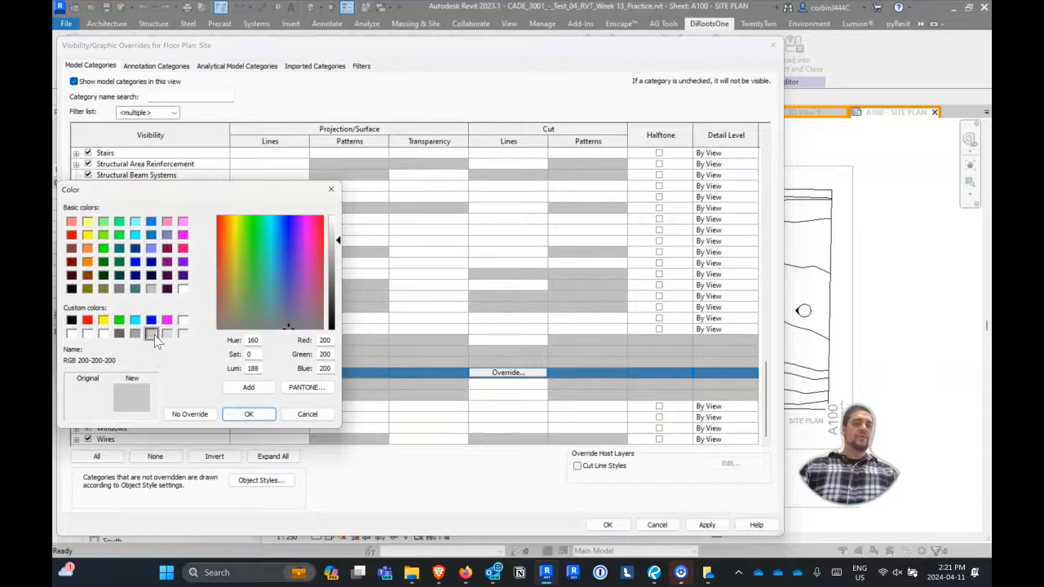
{"action": "left_click", "coordinate": [254, 415]}
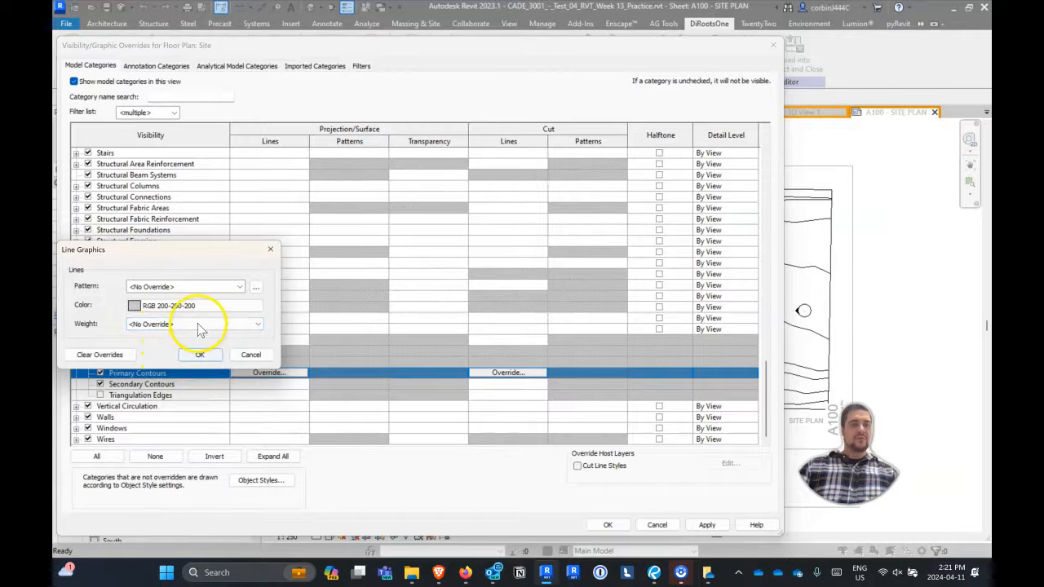
{"action": "left_click", "coordinate": [203, 325]}
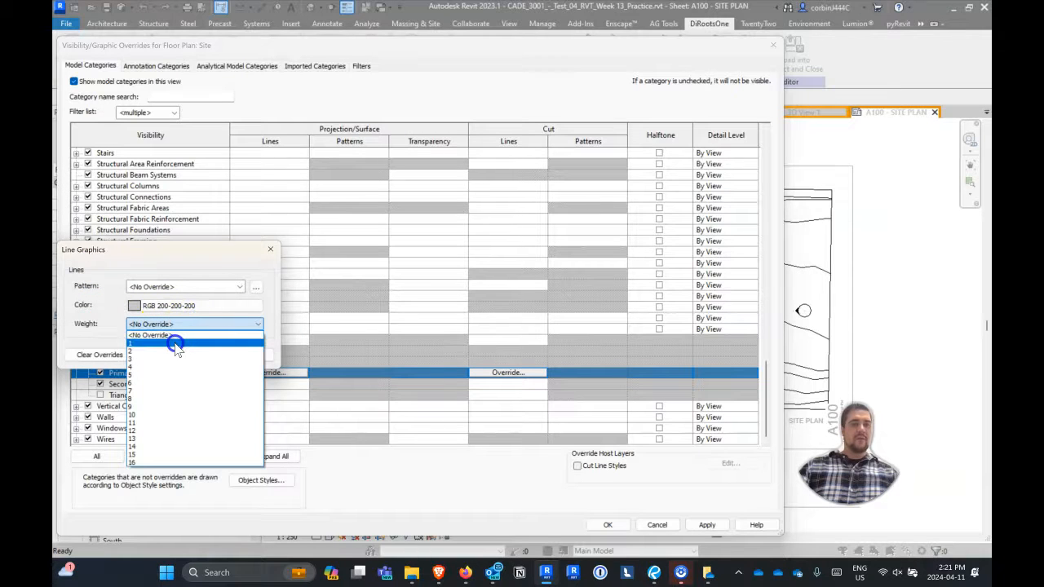
{"action": "left_click", "coordinate": [175, 344]}
{"action": "left_click", "coordinate": [200, 354]}
Override the Secondary Contours' projection lines with color RGB 100-100-100 and weight 3, and apply the view's visibility settings.
{"action": "left_click", "coordinate": [248, 385]}
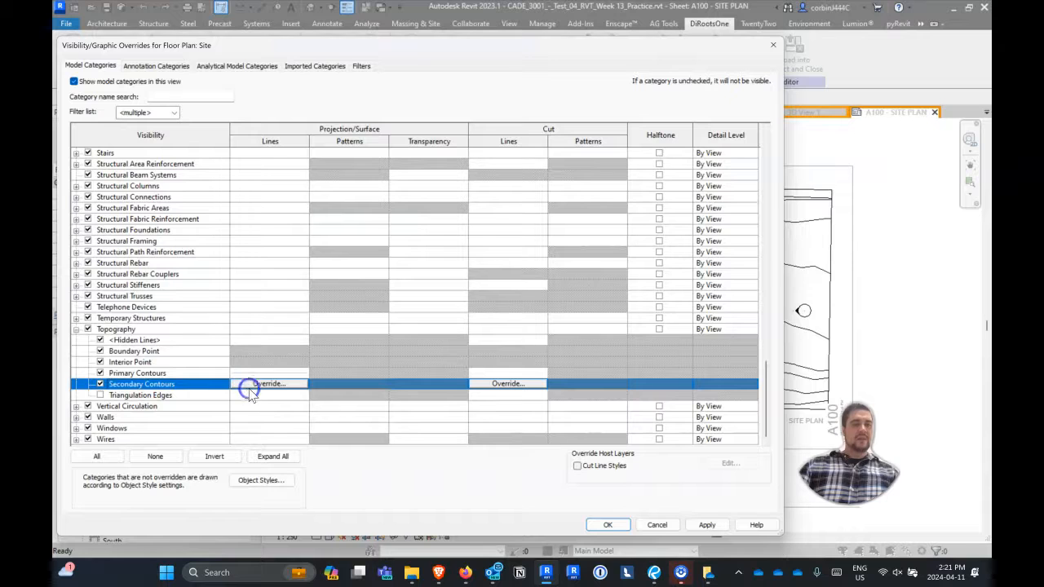
{"action": "left_click", "coordinate": [203, 302]}
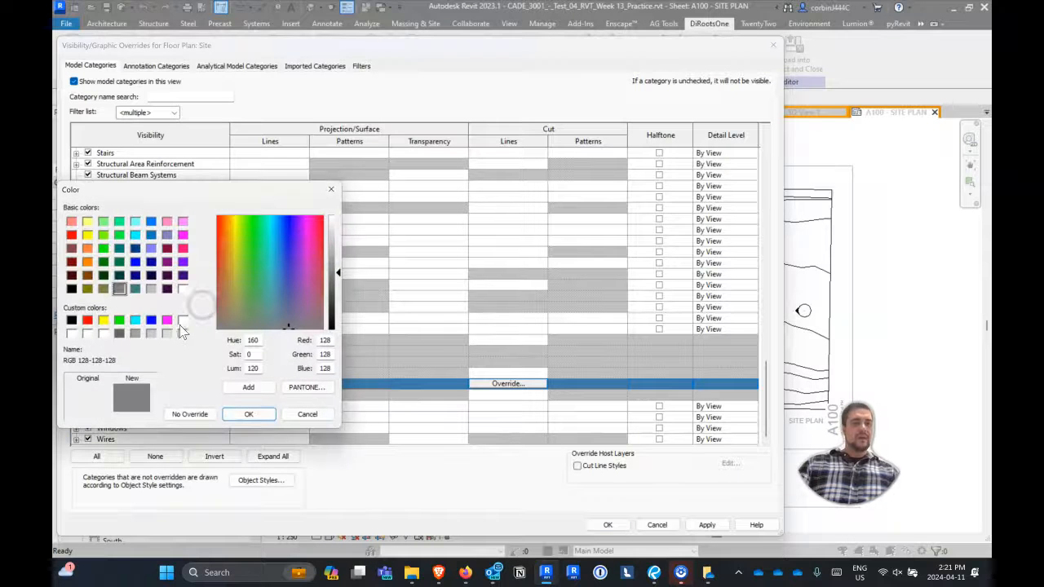
{"action": "left_click", "coordinate": [183, 334]}
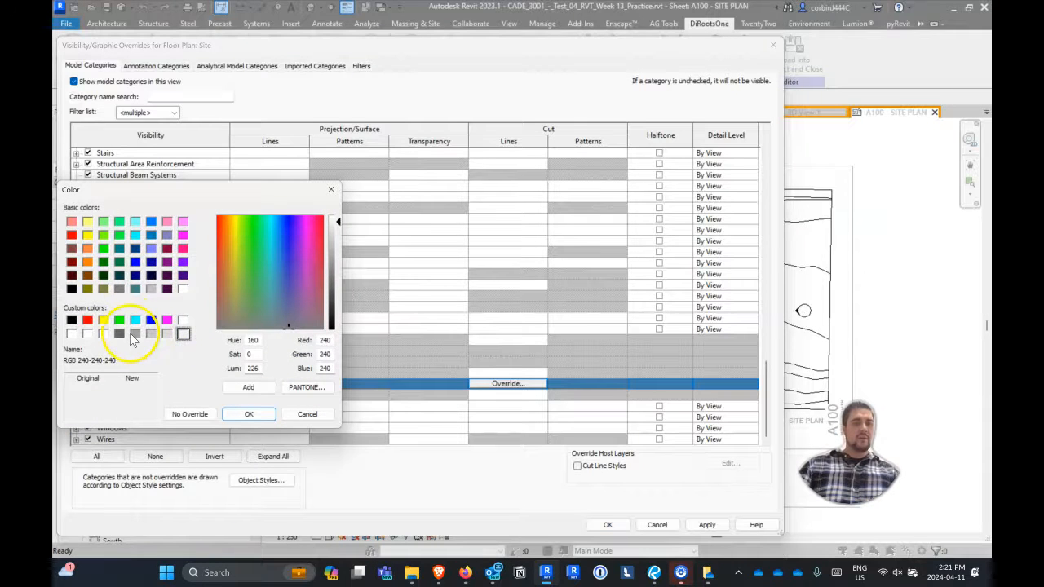
{"action": "left_click", "coordinate": [119, 334]}
{"action": "left_click", "coordinate": [252, 415]}
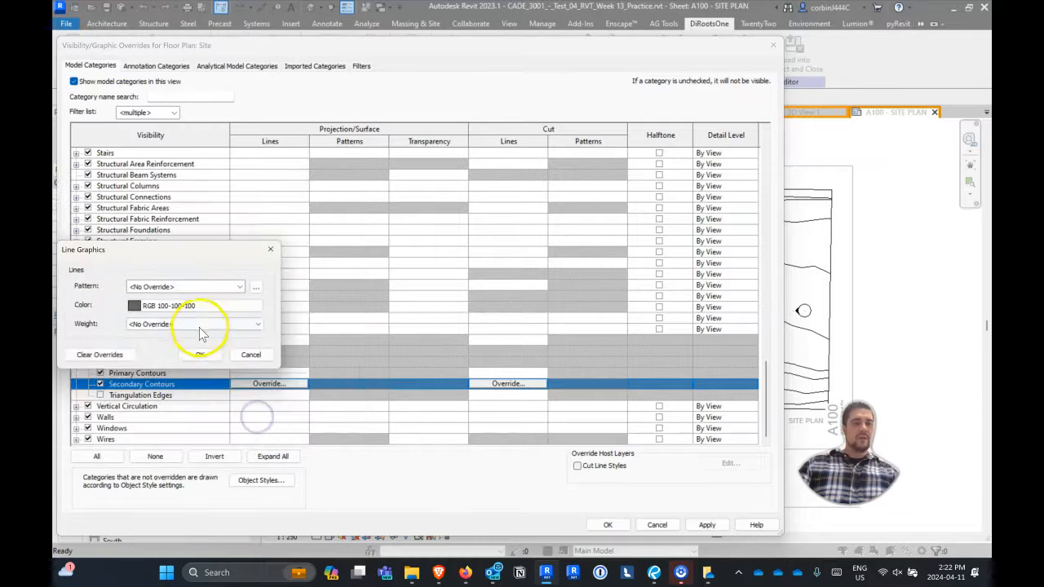
{"action": "left_click", "coordinate": [200, 326]}
{"action": "left_click", "coordinate": [174, 357]}
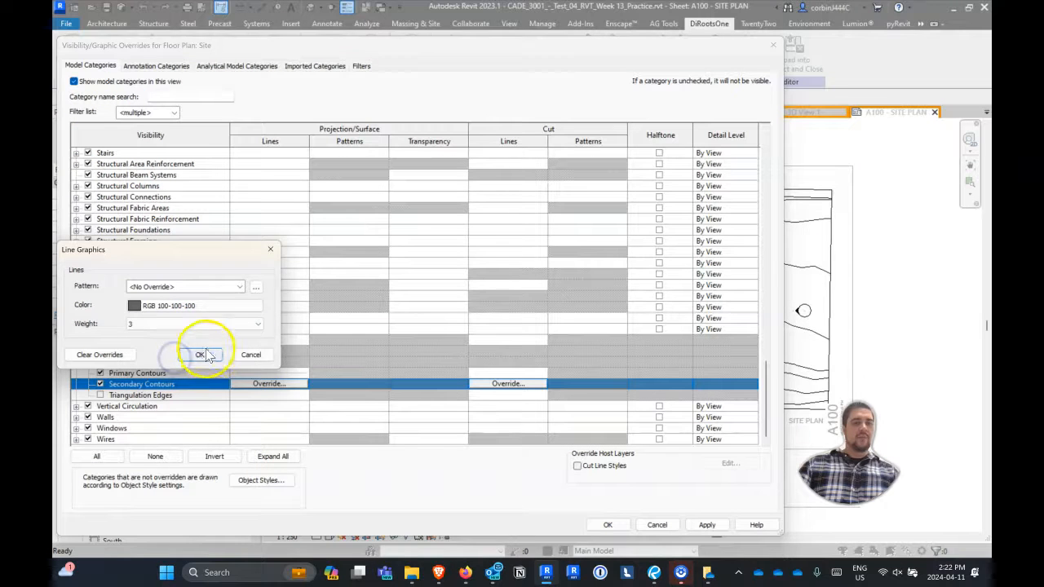
{"action": "left_click", "coordinate": [202, 355]}
{"action": "left_click", "coordinate": [607, 524]}
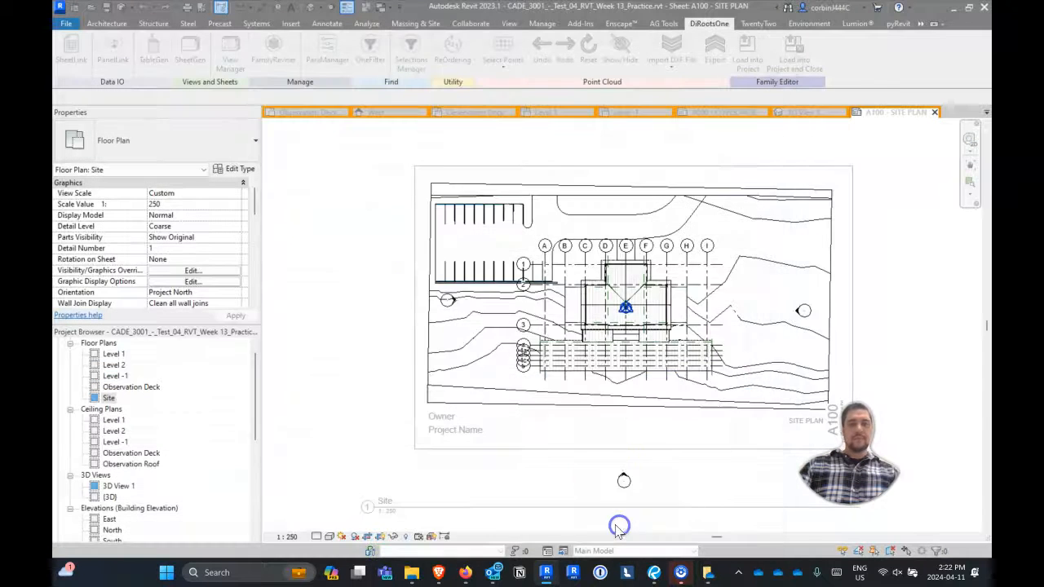
{"action": "scroll", "coordinate": [737, 398], "scroll_direction": "up", "scroll_amount": 4}
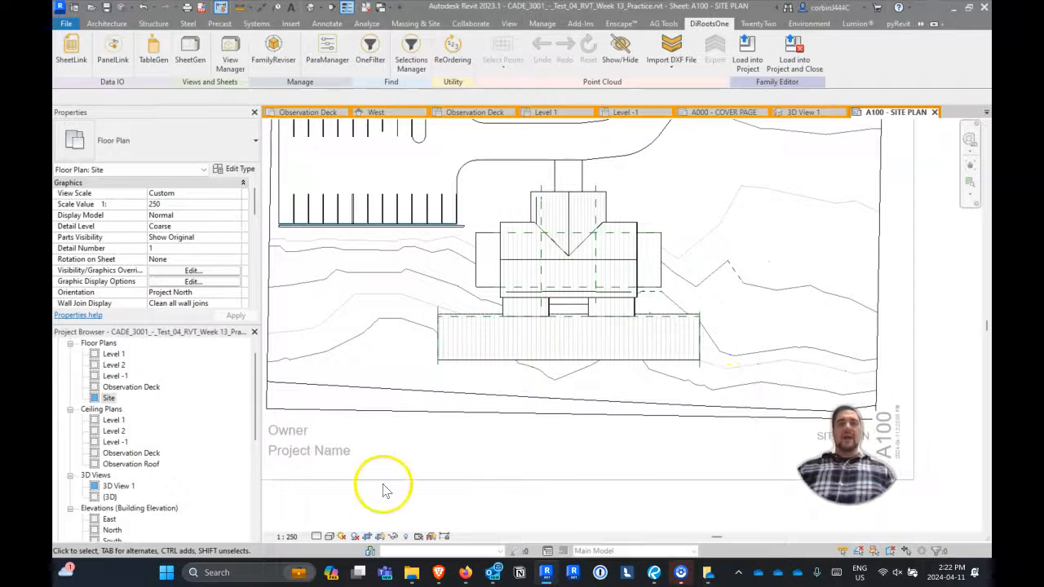
Leave the active Site view on the sheet and move its view title beside the Owner and Project Name text.
{"action": "scroll", "coordinate": [380, 490], "scroll_direction": "down", "scroll_amount": 2}
{"action": "scroll", "coordinate": [396, 449], "scroll_direction": "up", "scroll_amount": 2}
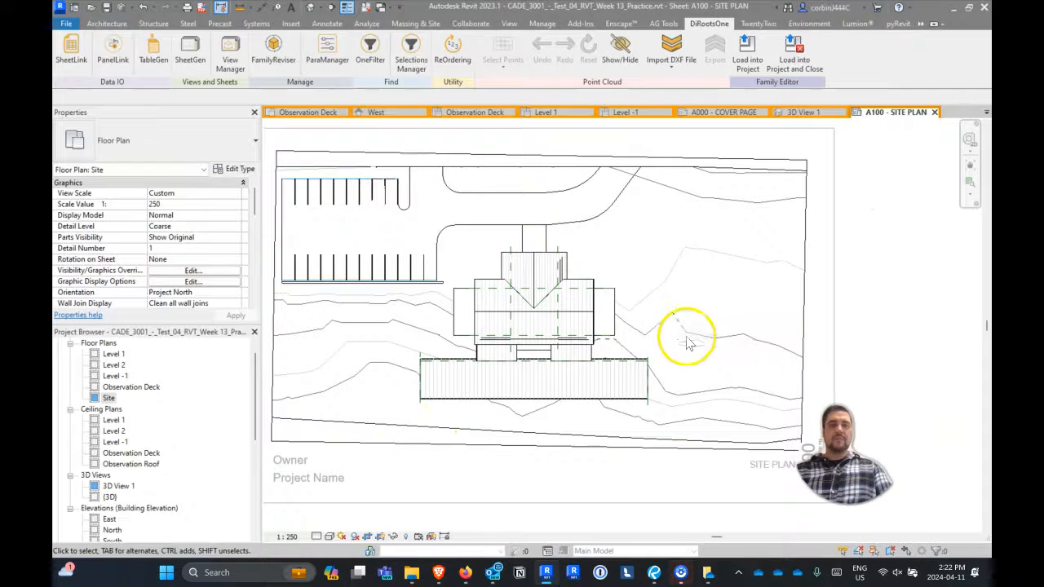
{"action": "scroll", "coordinate": [730, 344], "scroll_direction": "down", "scroll_amount": 2}
{"action": "double_click", "coordinate": [483, 442]}
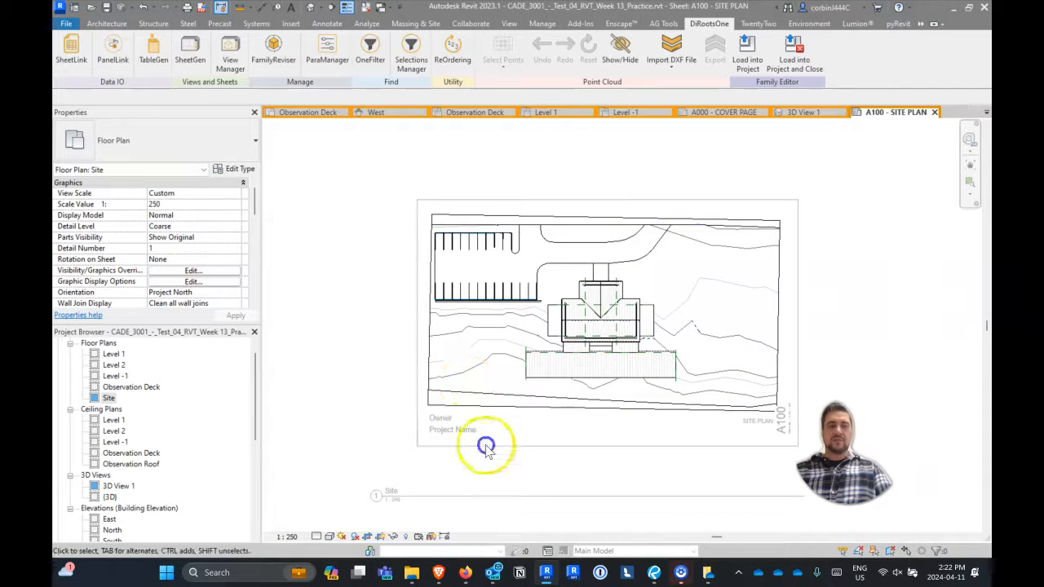
{"action": "left_click_drag", "start_coordinate": [460, 495], "coordinate": [606, 432]}
{"action": "left_click_drag", "start_coordinate": [534, 432], "coordinate": [533, 432]}
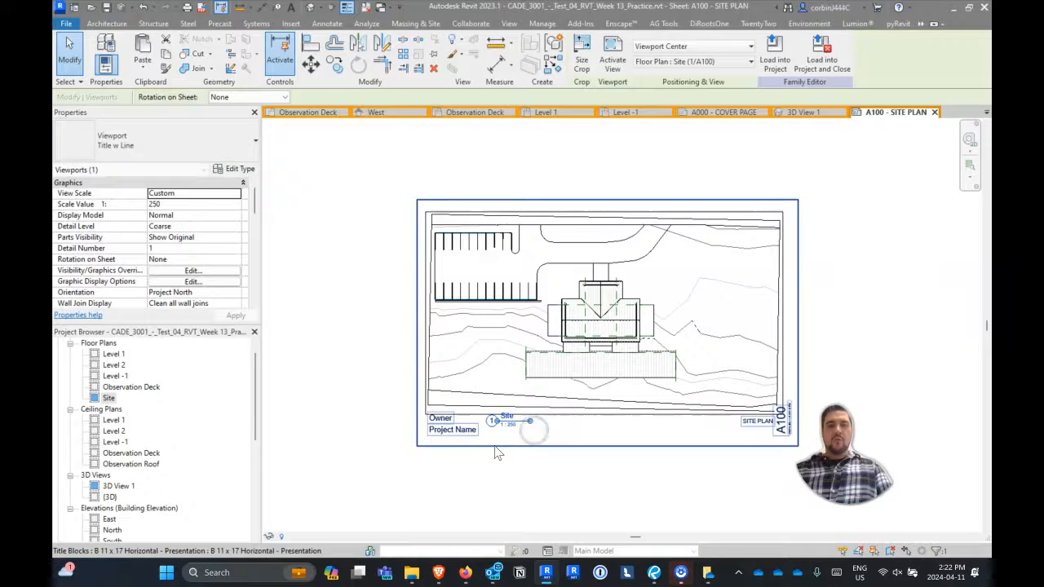
Turn off Show Extension Line in the type properties of the site plan's Title w Line viewport.
{"action": "left_click", "coordinate": [236, 170]}
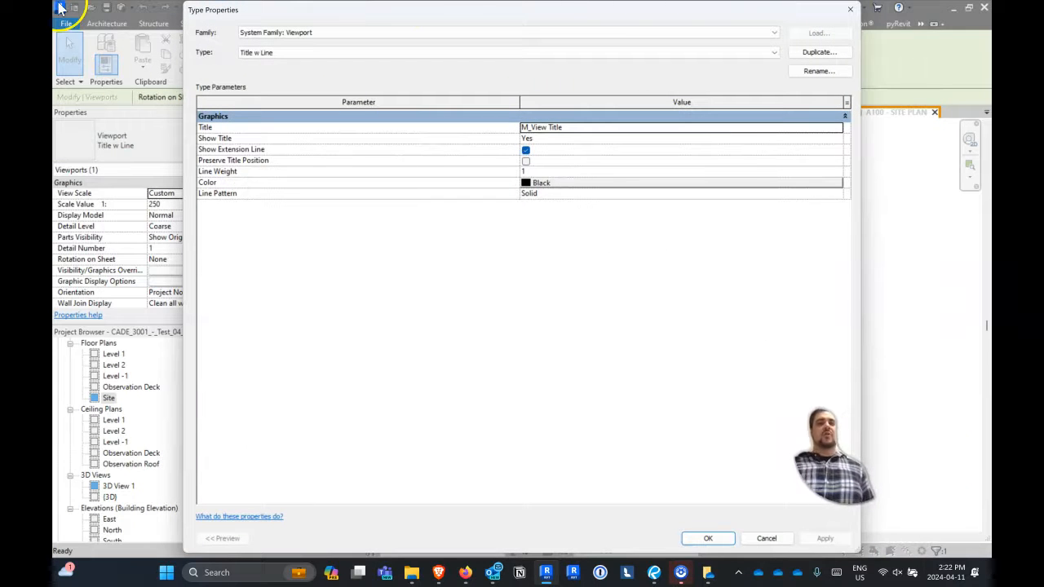
{"action": "left_click", "coordinate": [525, 150]}
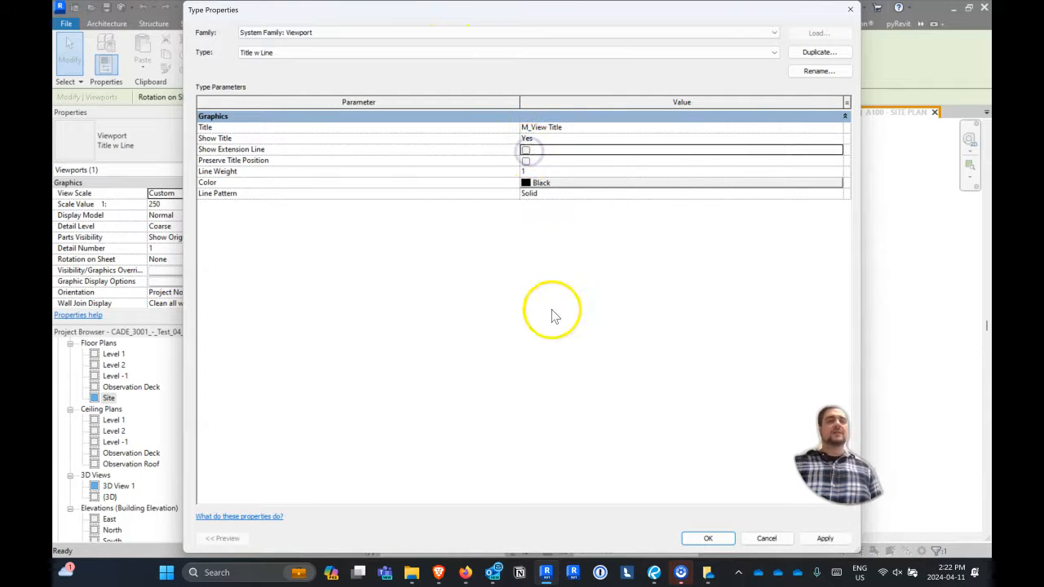
{"action": "left_click", "coordinate": [705, 541]}
{"action": "left_click", "coordinate": [313, 218]}
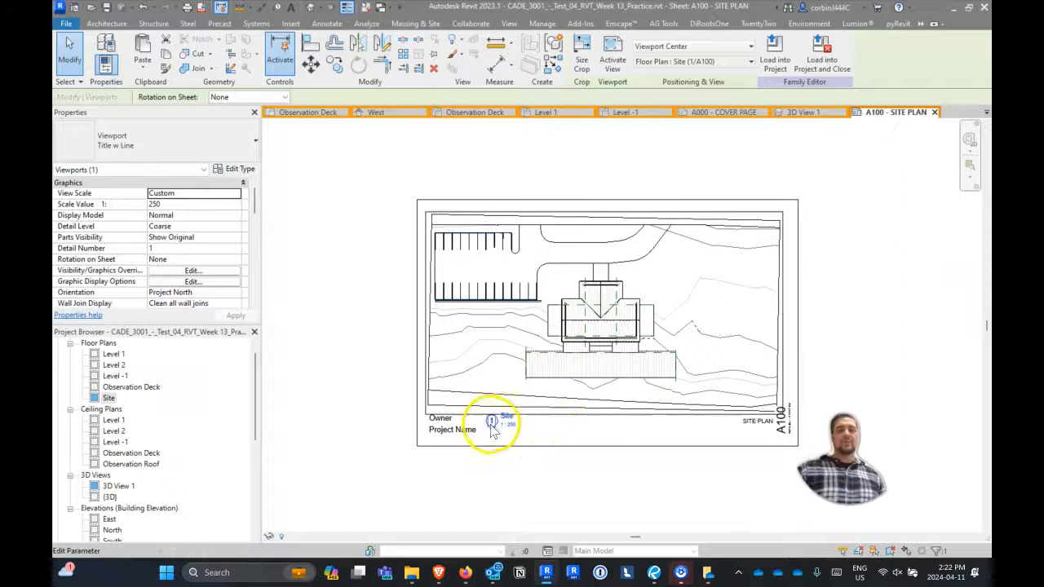
{"action": "scroll", "coordinate": [492, 433], "scroll_direction": "up", "scroll_amount": 3}
{"action": "left_click", "coordinate": [534, 497]}
{"action": "scroll", "coordinate": [440, 470], "scroll_direction": "down", "scroll_amount": 4}
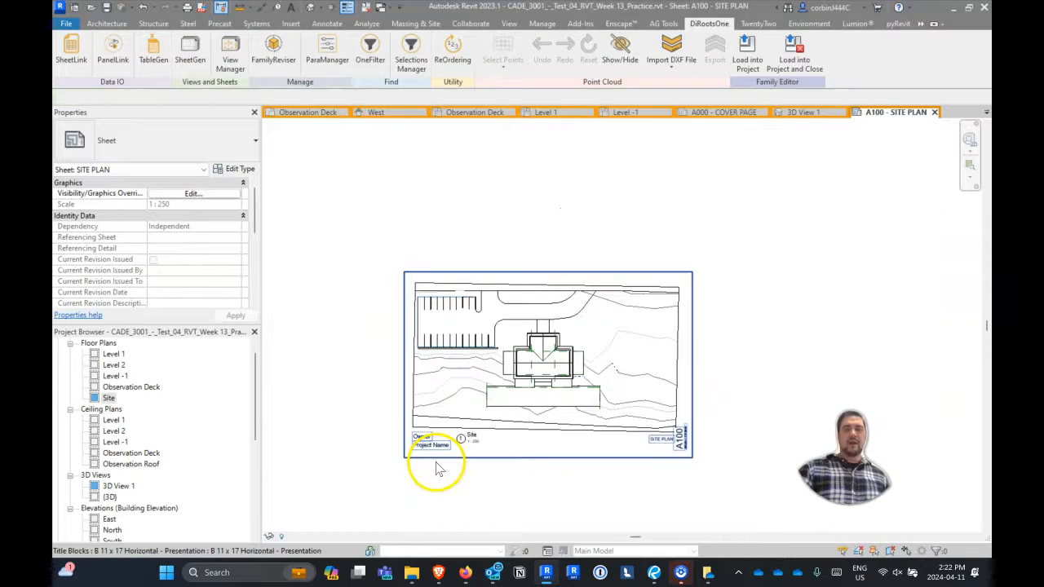
{"action": "scroll", "coordinate": [457, 457], "scroll_direction": "up", "scroll_amount": 3}
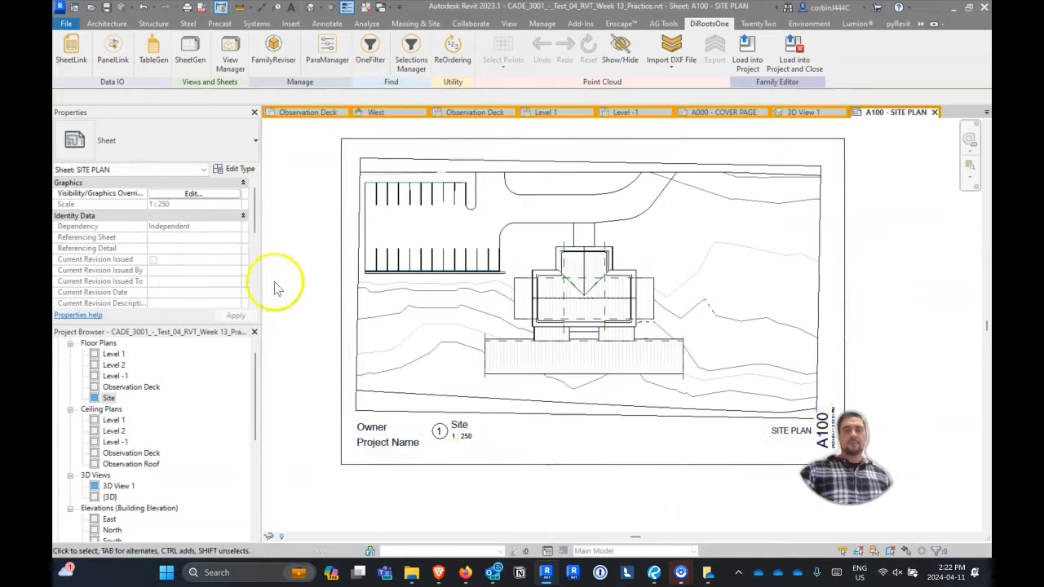
Open sheet A201 - 1ST FLOOR and place the Level 1 floor plan on it.
{"action": "scroll", "coordinate": [118, 457], "scroll_direction": "down", "scroll_amount": 6}
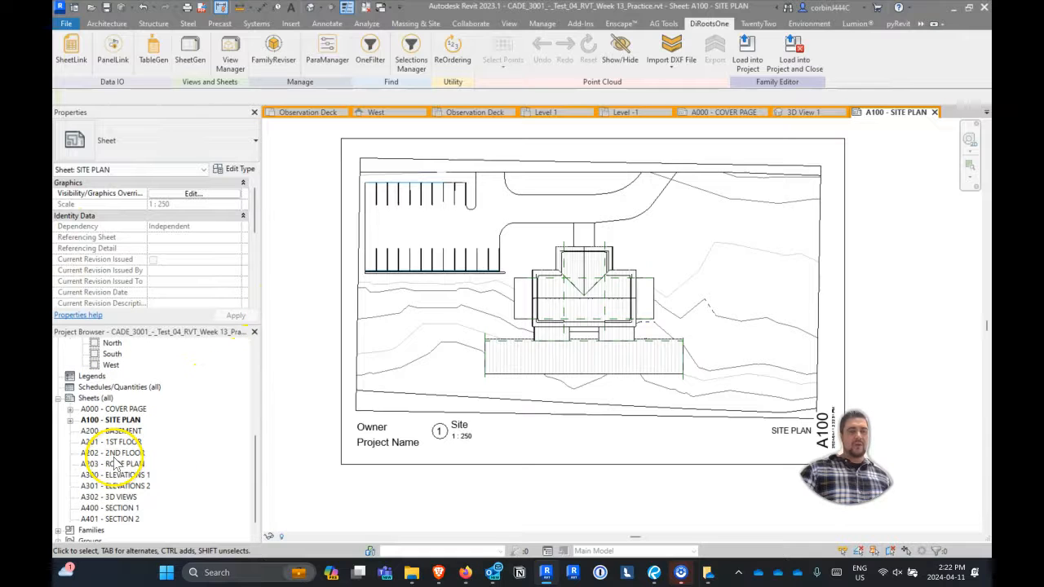
{"action": "left_click", "coordinate": [114, 430]}
{"action": "double_click", "coordinate": [121, 443]}
{"action": "scroll", "coordinate": [122, 442], "scroll_direction": "up", "scroll_amount": 5}
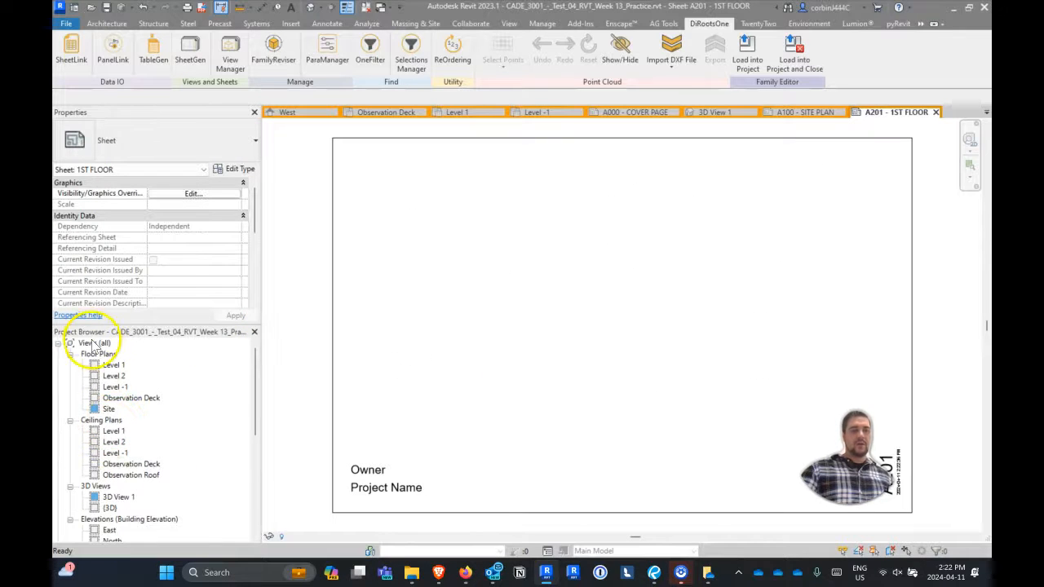
{"action": "left_click_drag", "start_coordinate": [113, 365], "coordinate": [612, 301]}
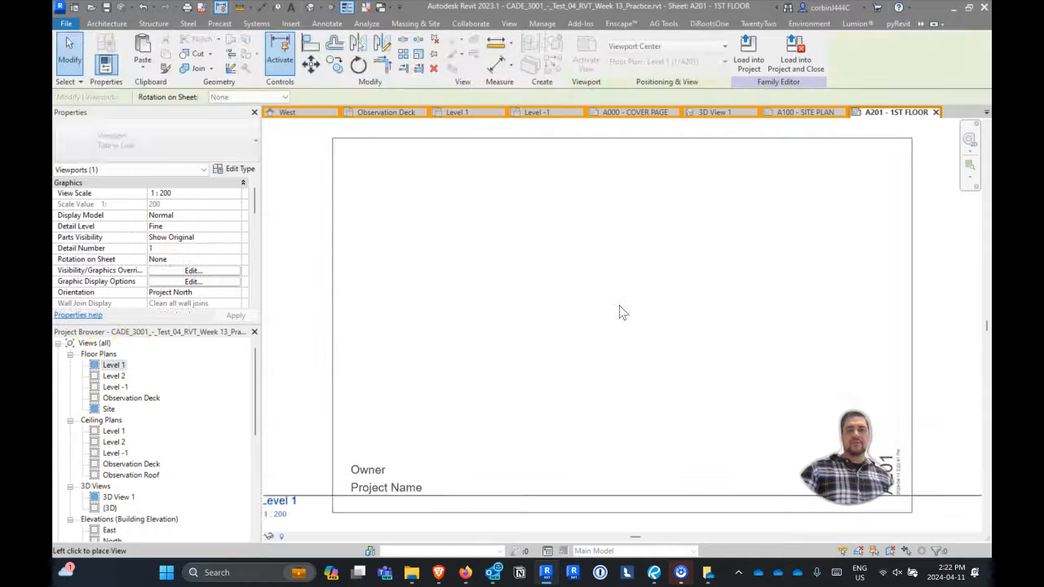
{"action": "left_click", "coordinate": [618, 297]}
{"action": "scroll", "coordinate": [609, 304], "scroll_direction": "down", "scroll_amount": 2}
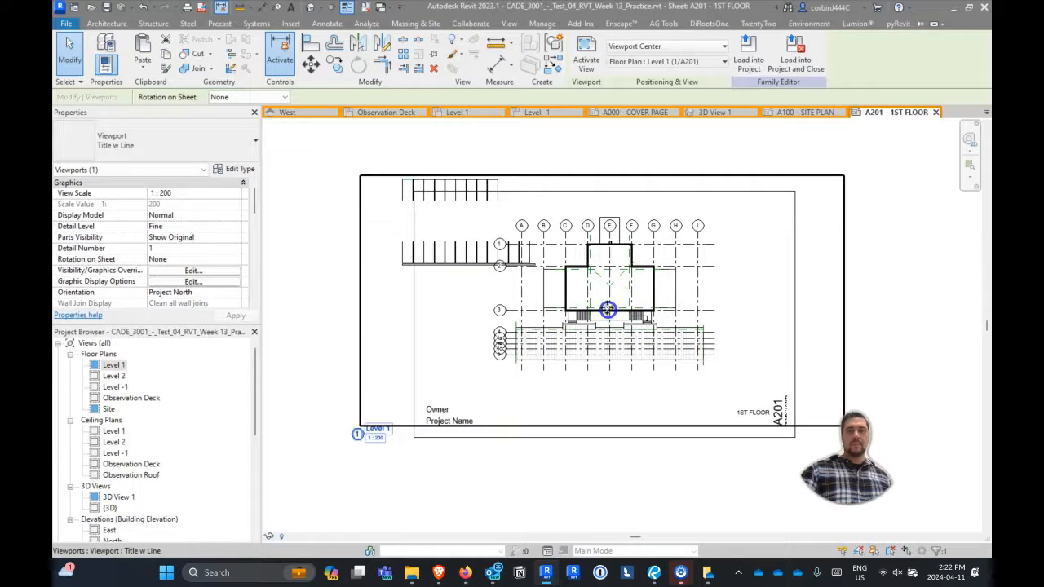
{"action": "scroll", "coordinate": [609, 309], "scroll_direction": "up", "scroll_amount": 3}
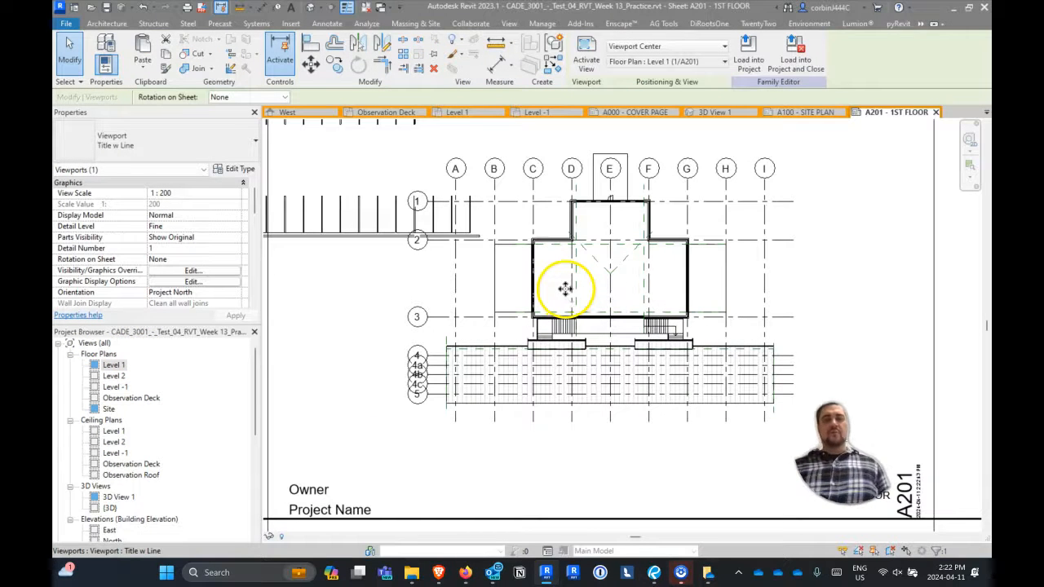
Activate the Level 1 view on the sheet and open the Walls category's cut pattern override in its visibility/graphics settings.
{"action": "double_click", "coordinate": [565, 283]}
{"action": "key", "text": "v"}
{"action": "key", "text": "v"}
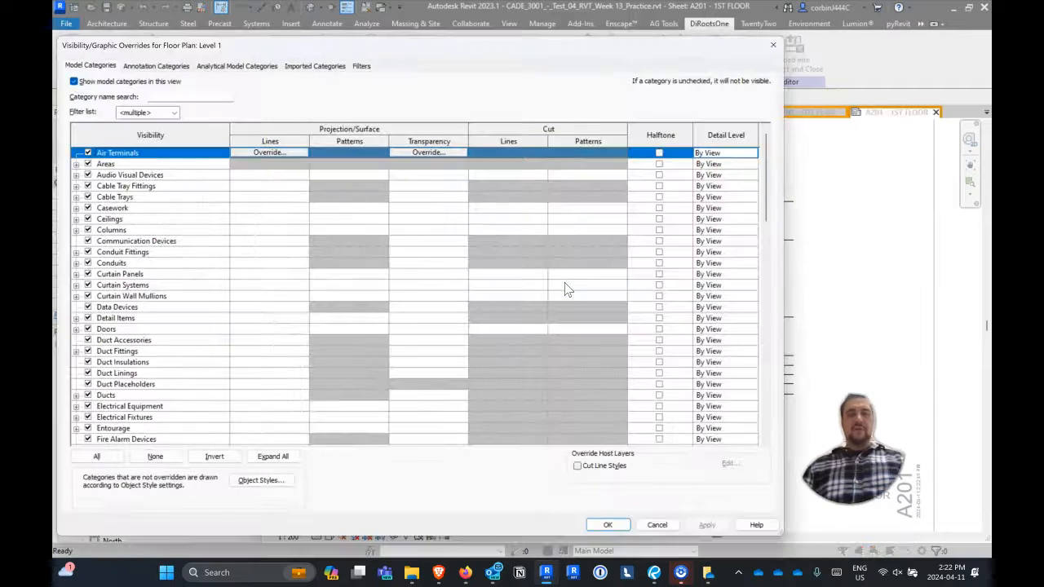
{"action": "key", "text": "w"}
{"action": "scroll", "coordinate": [233, 373], "scroll_direction": "down", "scroll_amount": 1}
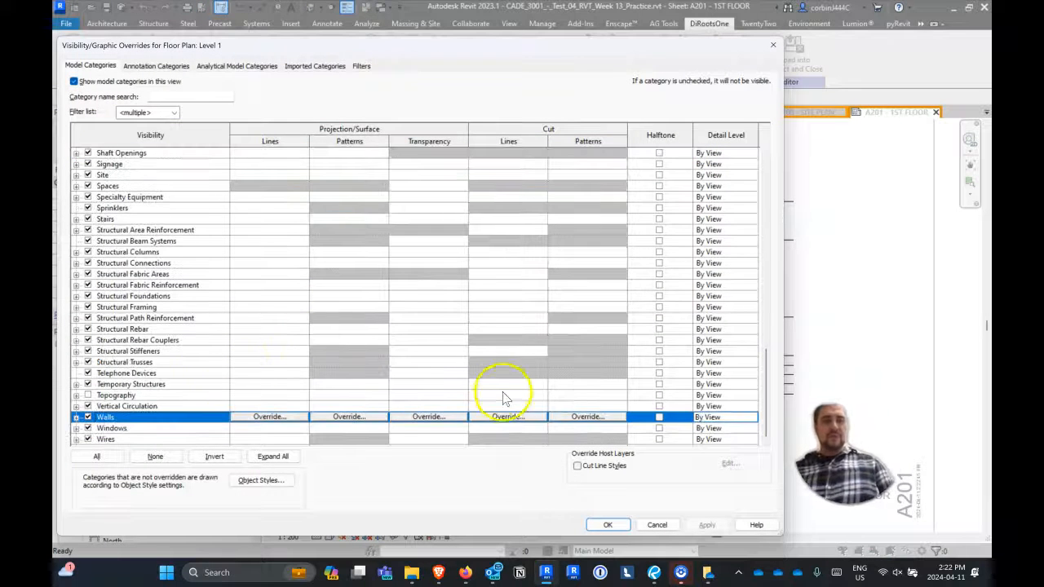
{"action": "left_click", "coordinate": [576, 418]}
Override the walls' cut foreground pattern with a black Solid fill and apply the view's visibility settings.
{"action": "left_click", "coordinate": [269, 158]}
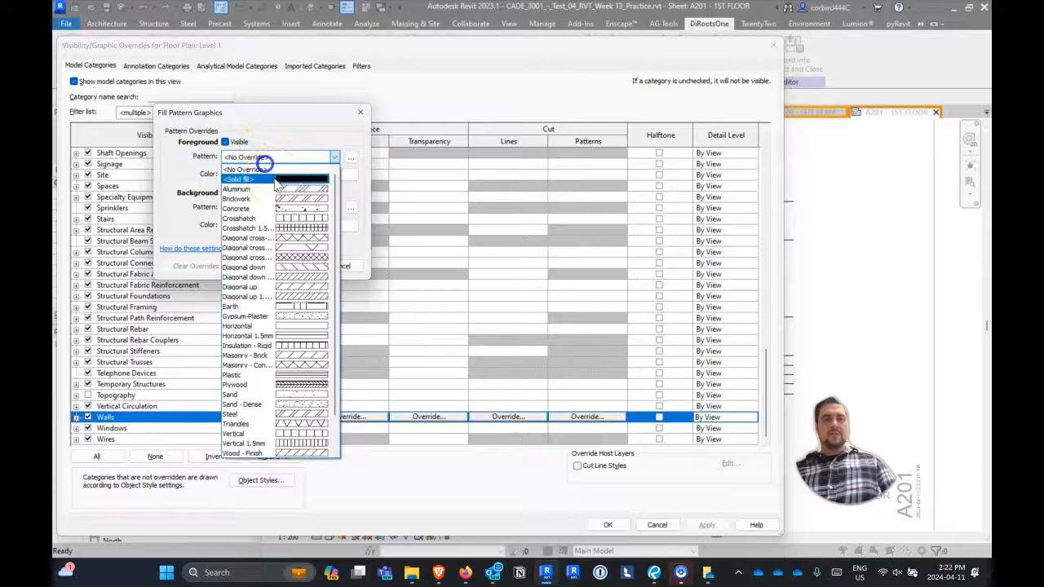
{"action": "left_click", "coordinate": [281, 186]}
{"action": "left_click", "coordinate": [280, 158]}
{"action": "left_click", "coordinate": [281, 159]}
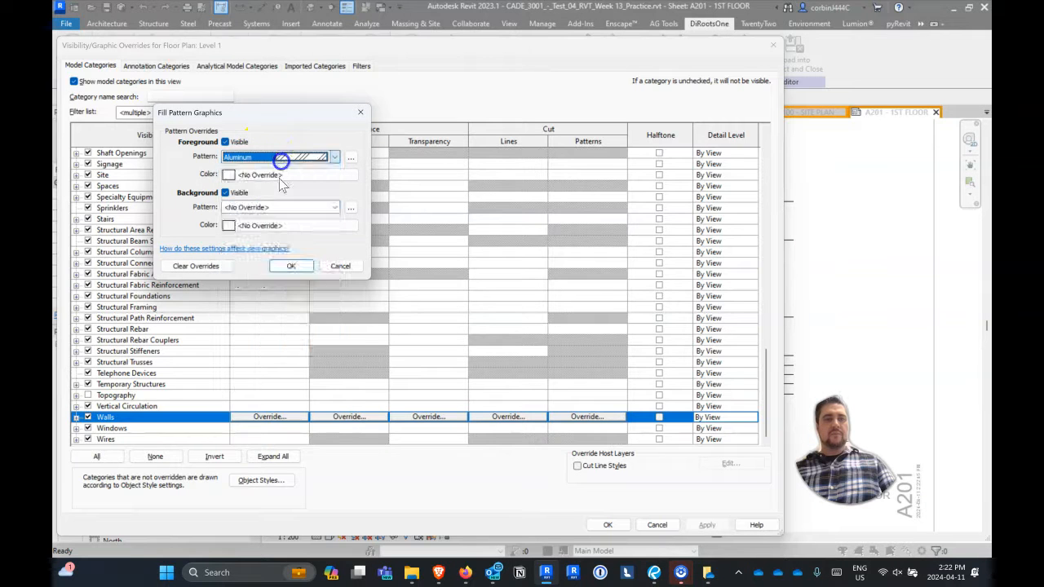
{"action": "left_click", "coordinate": [290, 155]}
{"action": "scroll", "coordinate": [282, 245], "scroll_direction": "down", "scroll_amount": 1}
{"action": "scroll", "coordinate": [281, 245], "scroll_direction": "up", "scroll_amount": 2}
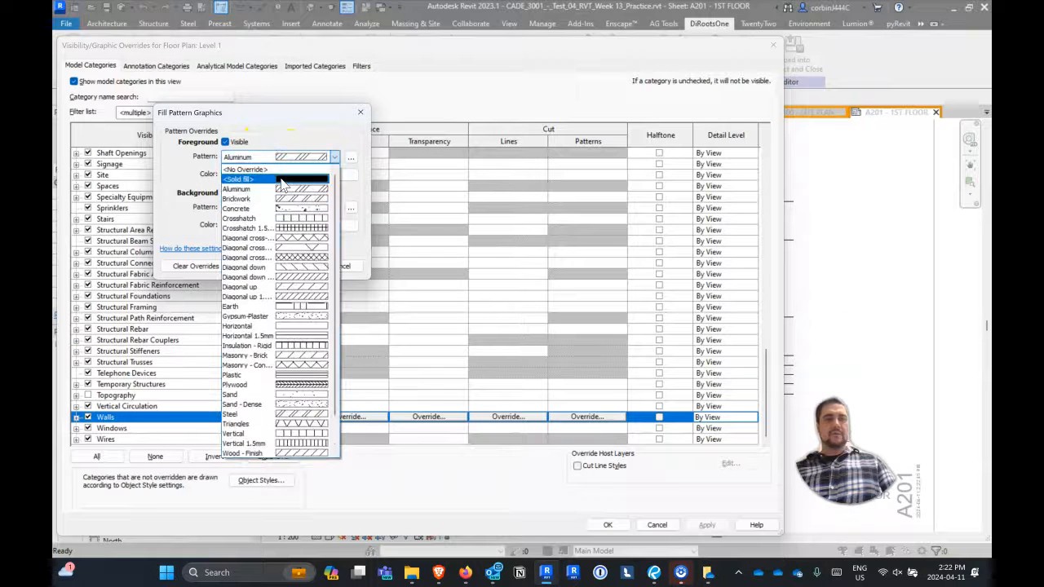
{"action": "left_click", "coordinate": [282, 178]}
{"action": "left_click", "coordinate": [281, 176]}
{"action": "left_click", "coordinate": [134, 207]}
{"action": "left_click", "coordinate": [299, 302]}
{"action": "left_click", "coordinate": [290, 267]}
{"action": "left_click", "coordinate": [707, 524]}
{"action": "left_click", "coordinate": [608, 525]}
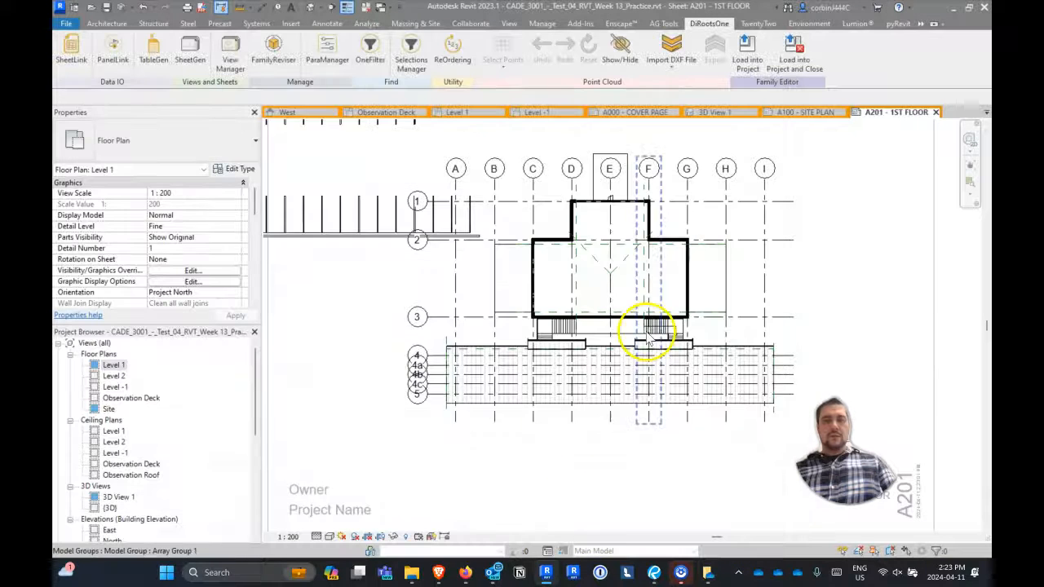
Reopen the Level 1 view's visibility/graphics overrides and turn off the Grids annotation category.
{"action": "scroll", "coordinate": [637, 335], "scroll_direction": "down", "scroll_amount": 3}
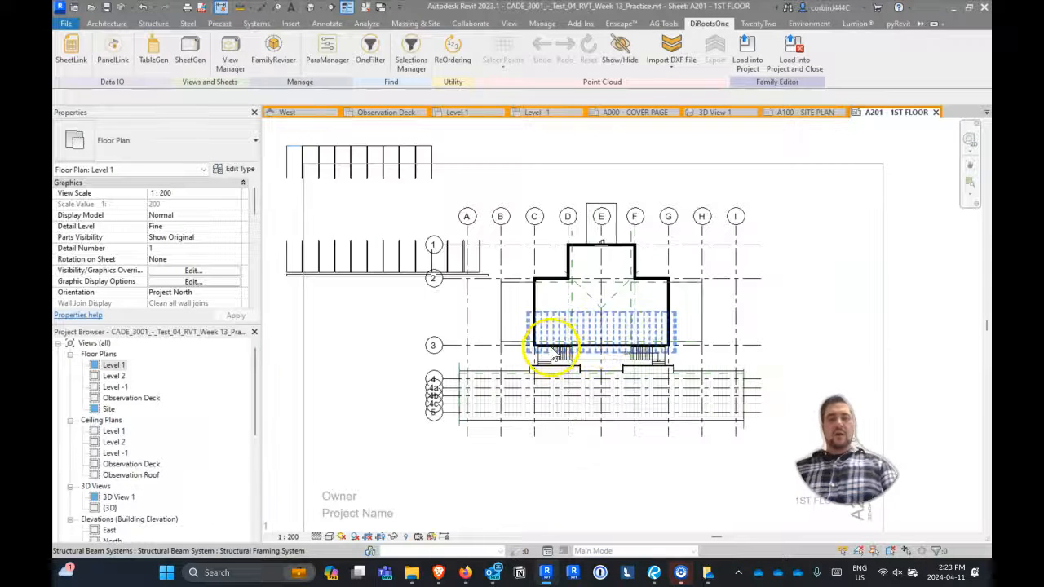
{"action": "key", "text": "v"}
{"action": "key", "text": "v"}
{"action": "left_click", "coordinate": [181, 66]}
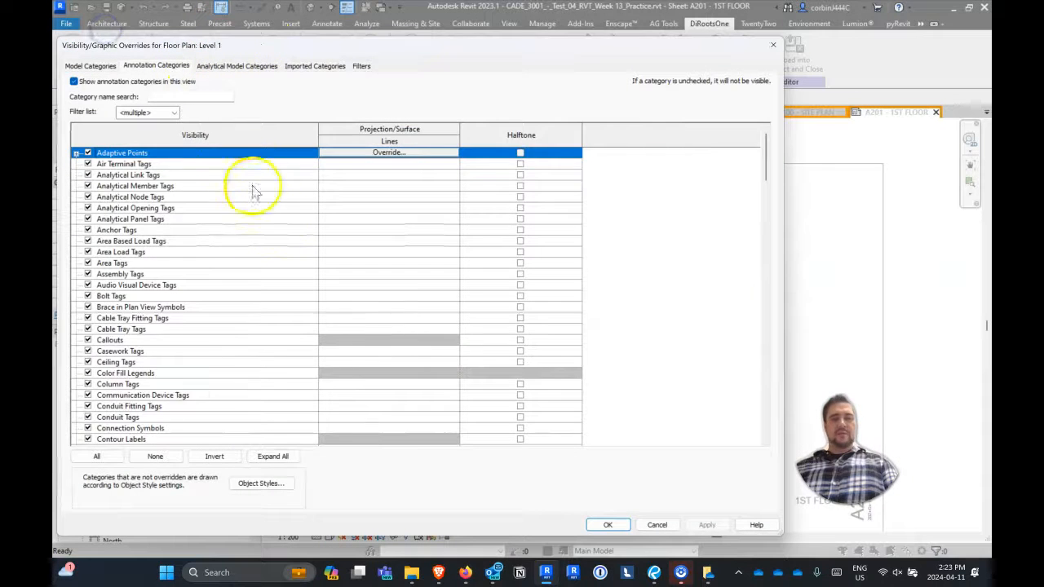
{"action": "key", "text": "g"}
{"action": "scroll", "coordinate": [163, 363], "scroll_direction": "down", "scroll_amount": 2}
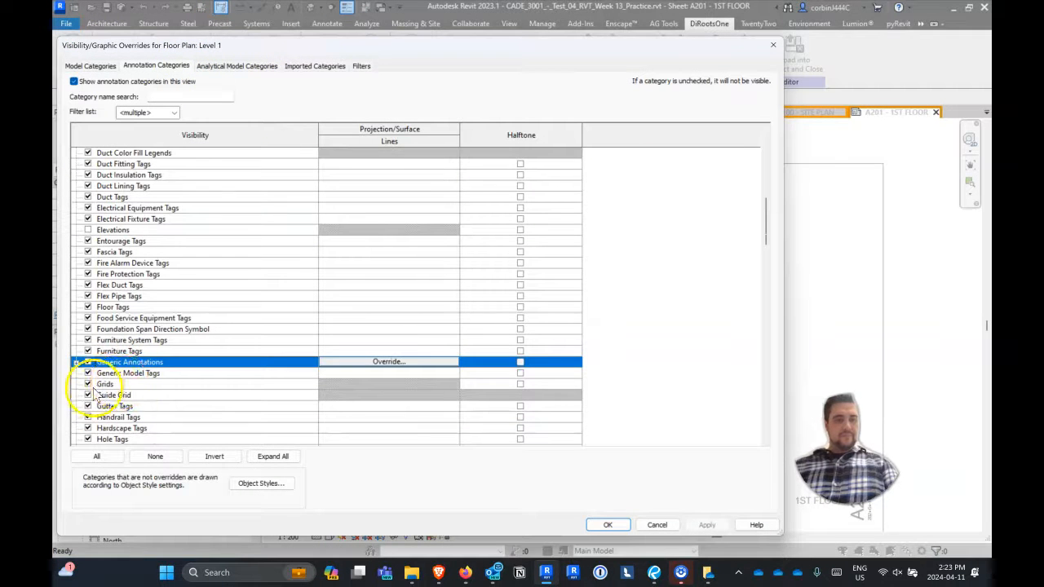
{"action": "left_click", "coordinate": [89, 384]}
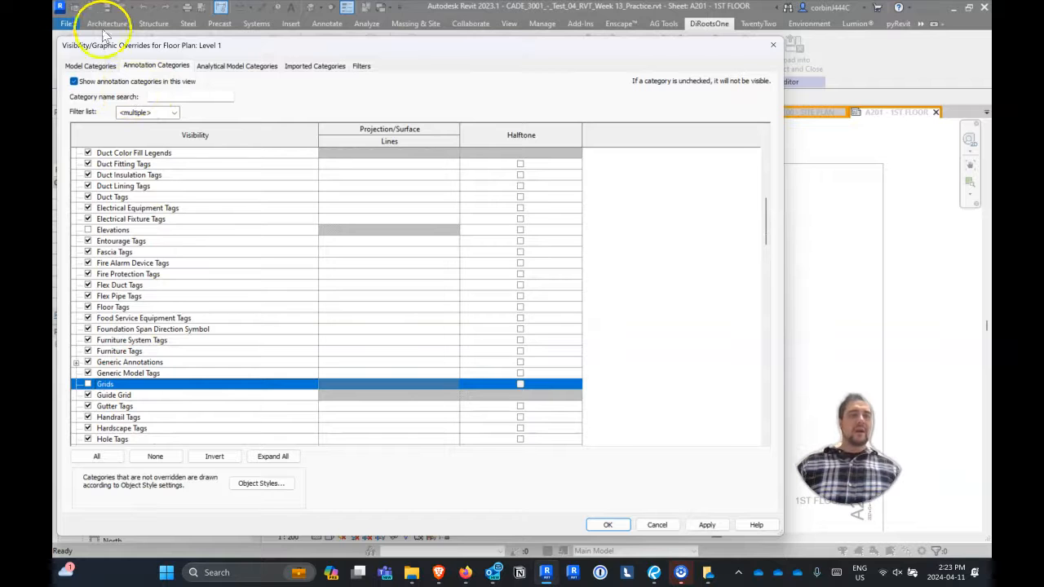
Turn off the Stripe subcategory of the Site model category and apply the overrides to the Level 1 view.
{"action": "left_click", "coordinate": [90, 65]}
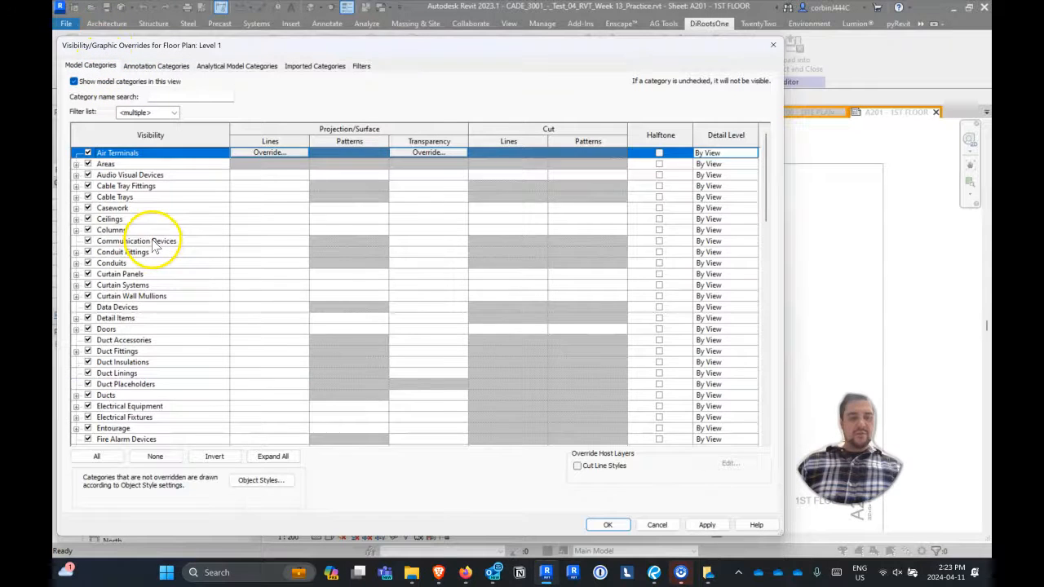
{"action": "key", "text": "s"}
{"action": "scroll", "coordinate": [131, 388], "scroll_direction": "down", "scroll_amount": 2}
{"action": "left_click", "coordinate": [76, 397]}
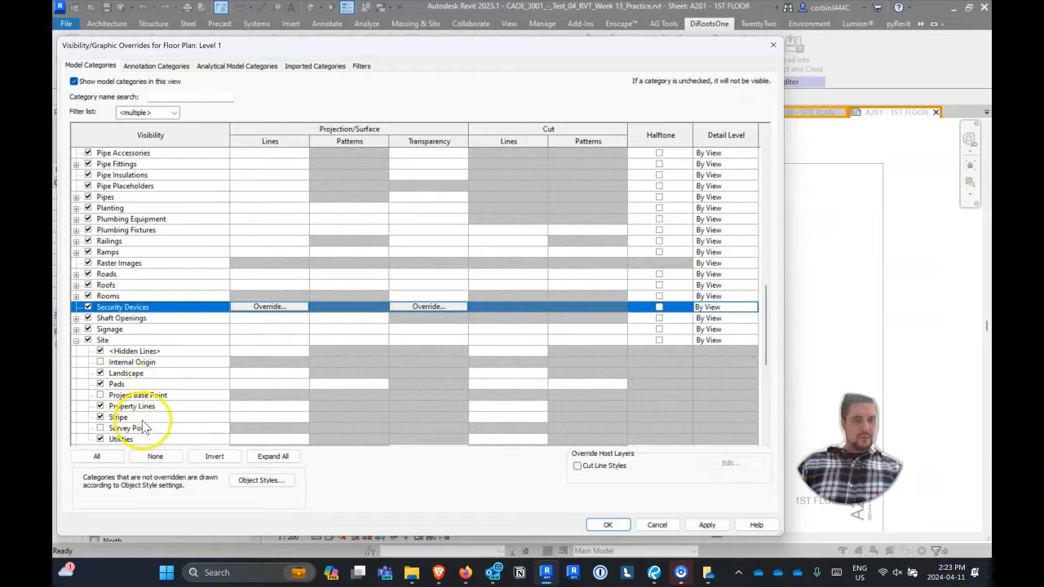
{"action": "scroll", "coordinate": [130, 420], "scroll_direction": "down", "scroll_amount": 1}
{"action": "left_click", "coordinate": [119, 406]}
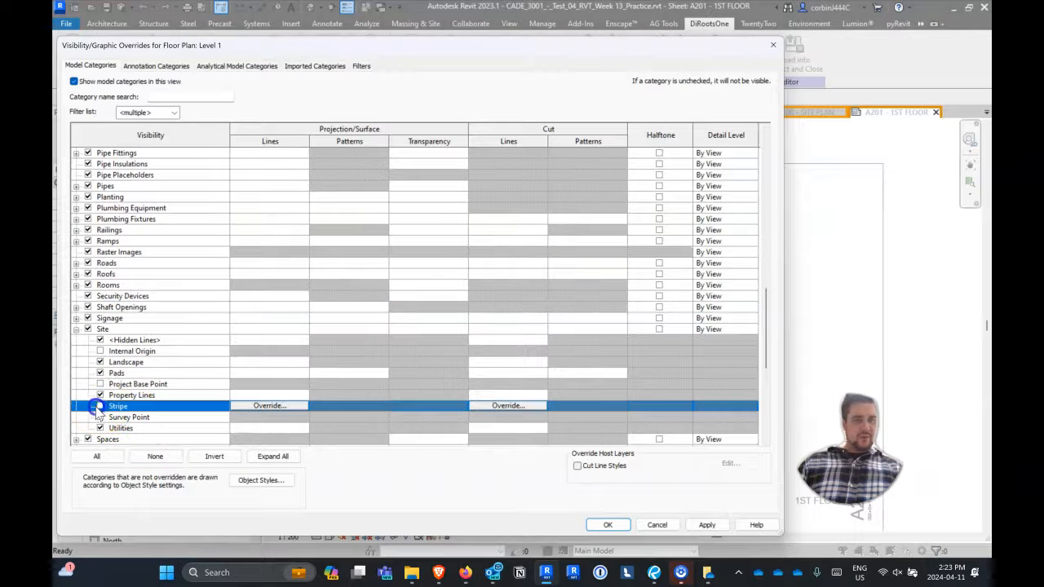
{"action": "left_click", "coordinate": [703, 525]}
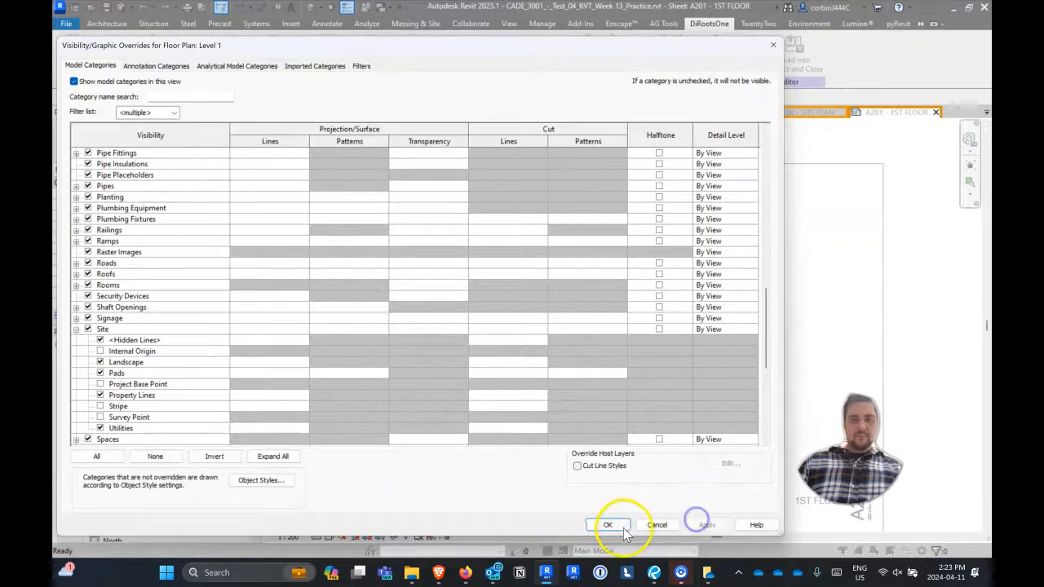
{"action": "left_click", "coordinate": [620, 527]}
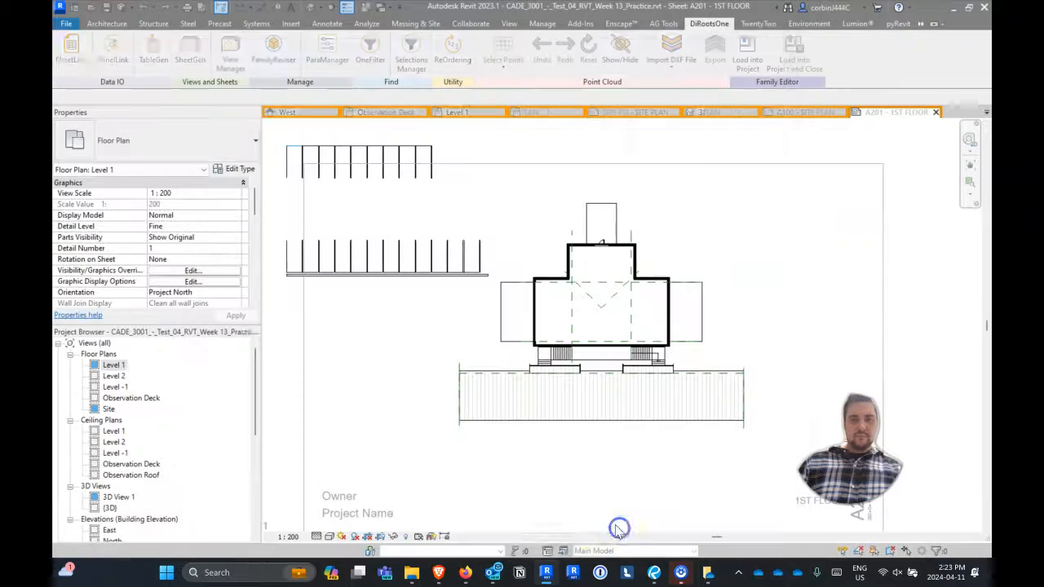
Enter the lower parking row's array group to check its element's category, and leave group editing without modifying it.
{"action": "left_click", "coordinate": [400, 258]}
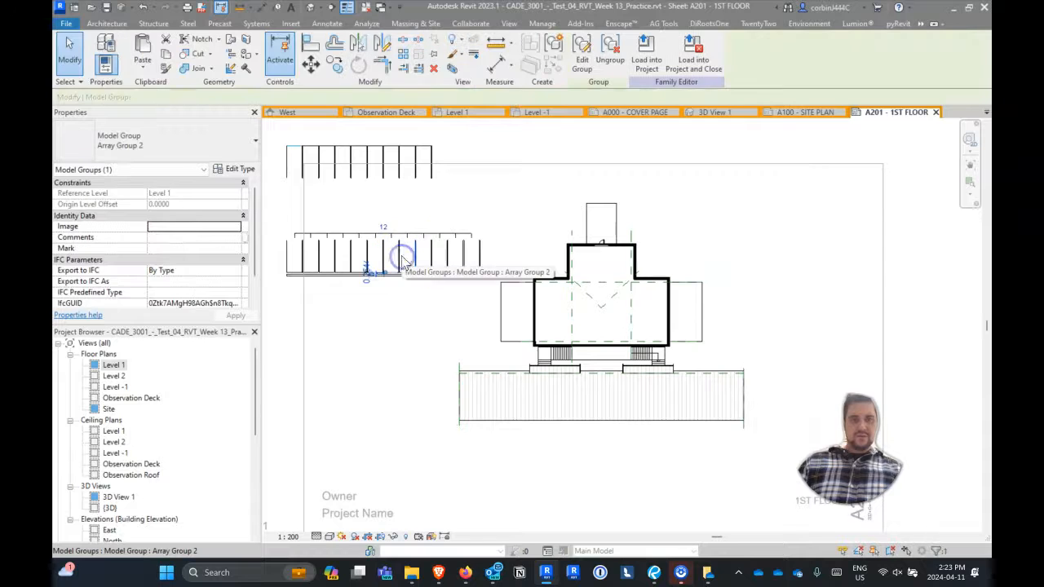
{"action": "double_click", "coordinate": [288, 250]}
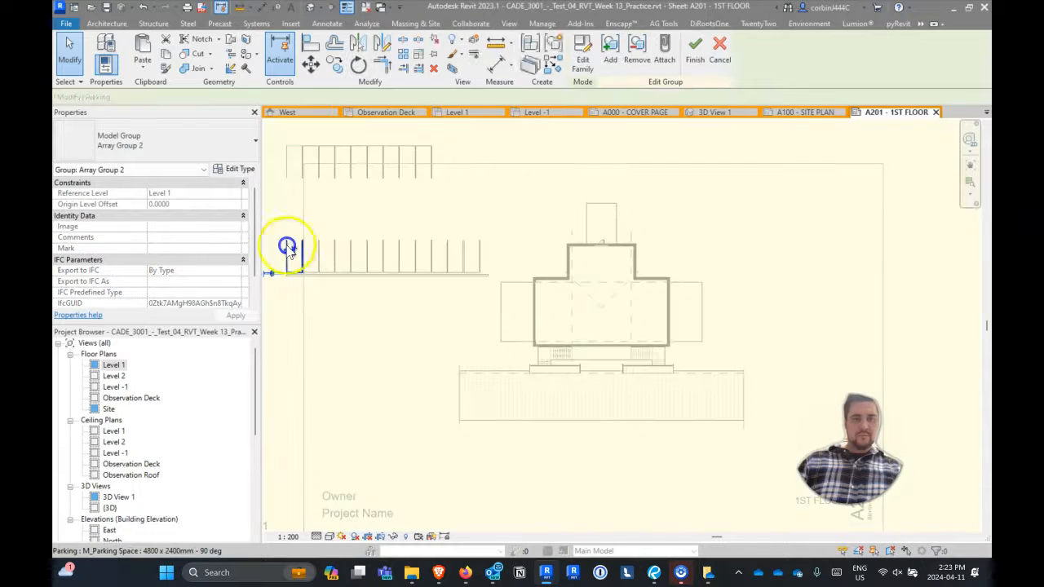
{"action": "left_click", "coordinate": [288, 248]}
{"action": "key", "text": "Escape"}
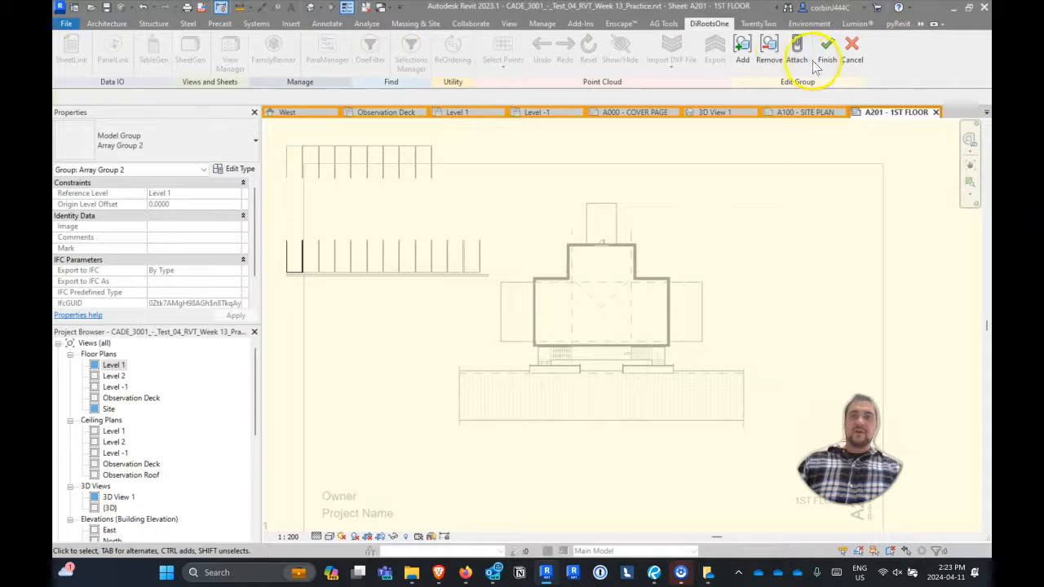
{"action": "left_click", "coordinate": [822, 55]}
{"action": "key", "text": "Escape"}
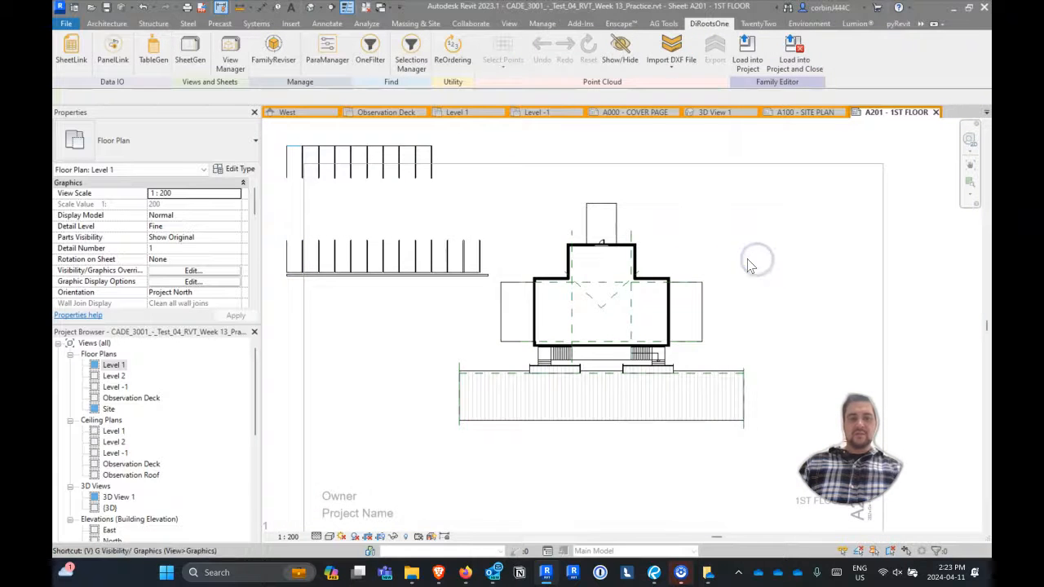
Turn off the Parking model category in the Level 1 view's visibility/graphics overrides.
{"action": "key", "text": "v"}
{"action": "key", "text": "v"}
{"action": "key", "text": "p"}
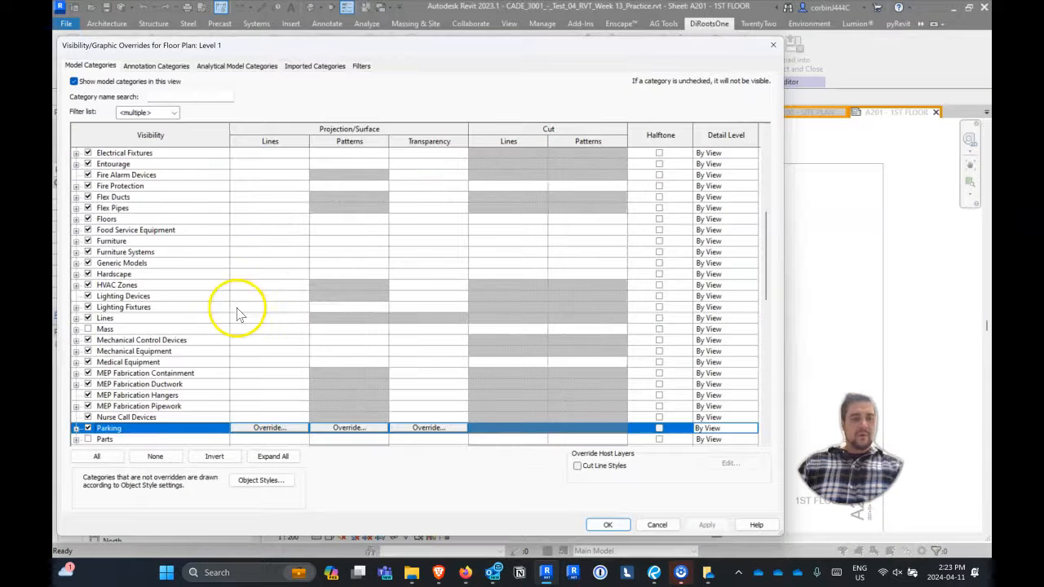
{"action": "scroll", "coordinate": [237, 318], "scroll_direction": "down", "scroll_amount": 2}
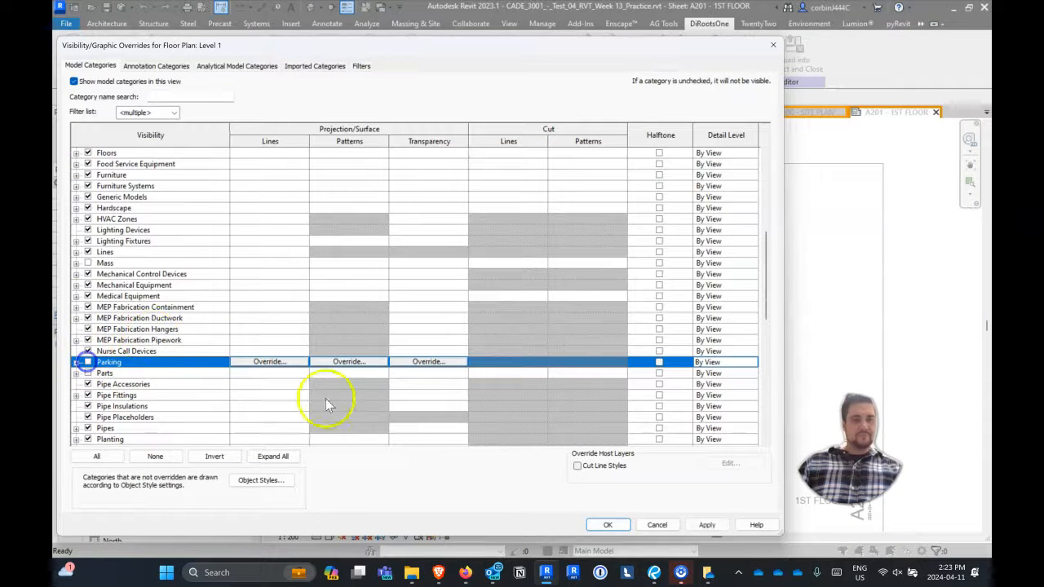
{"action": "left_click", "coordinate": [608, 525]}
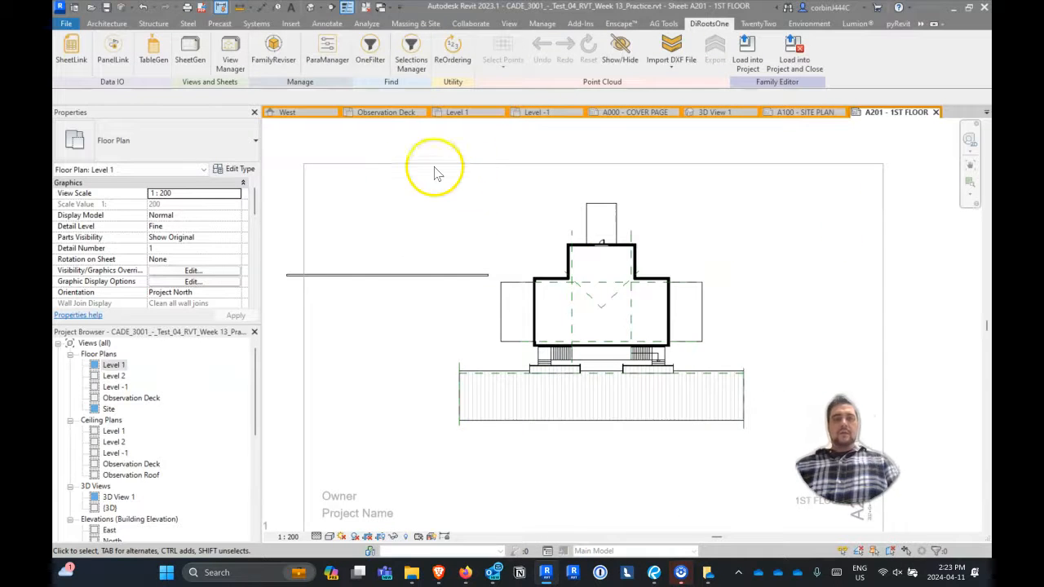
Hide only the 300mm concrete retaining wall element beside the building in the Level 1 view.
{"action": "left_click", "coordinate": [407, 278]}
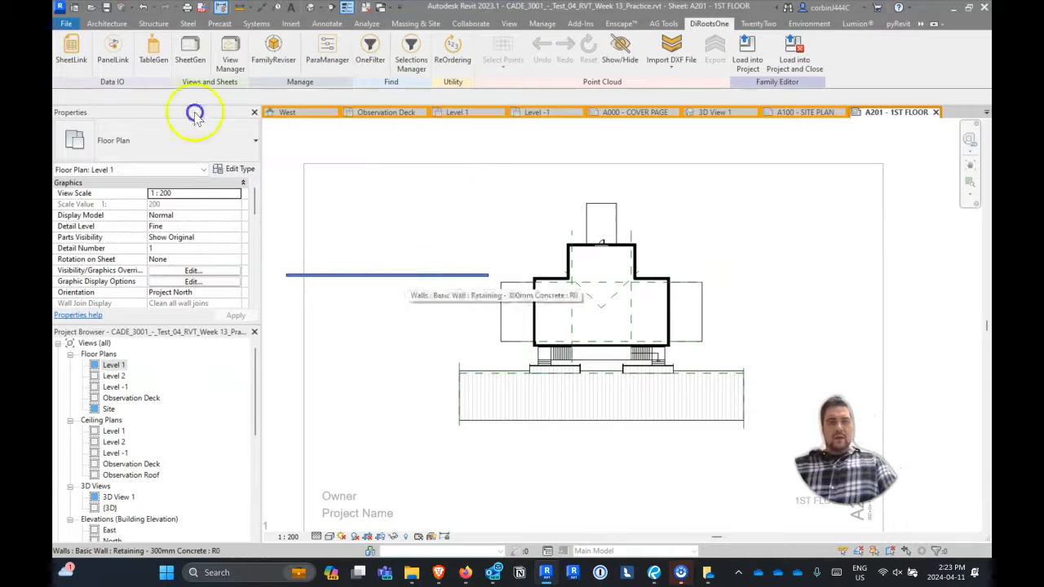
{"action": "right_click", "coordinate": [407, 274]}
{"action": "mouse_move", "coordinate": [534, 301]}
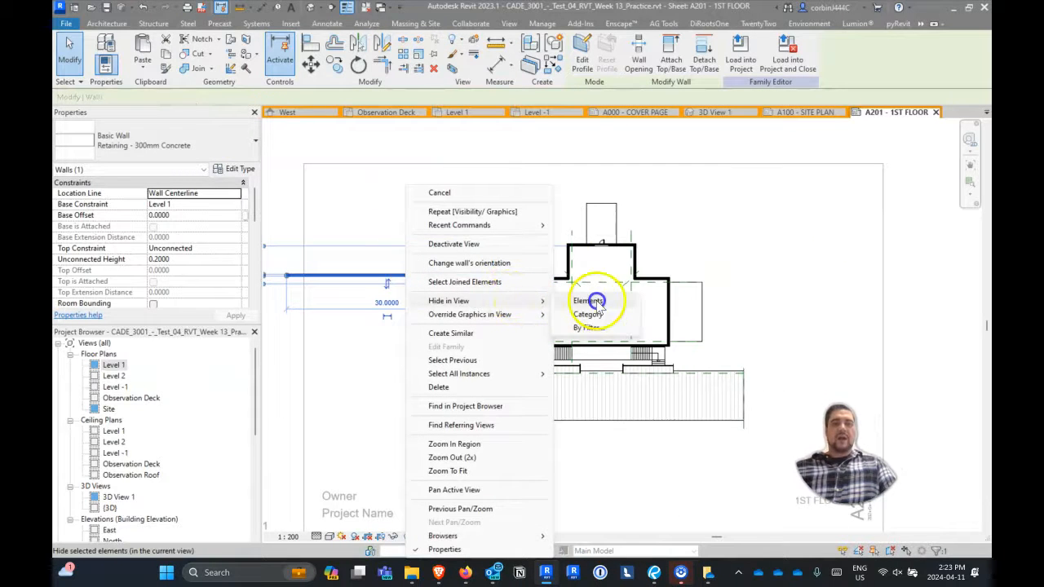
{"action": "left_click", "coordinate": [597, 302]}
Deactivate the Level 1 view and move its view title closer, just below the plan's lower-left corner.
{"action": "left_click", "coordinate": [793, 297]}
{"action": "scroll", "coordinate": [597, 257], "scroll_direction": "down", "scroll_amount": 3}
{"action": "scroll", "coordinate": [650, 335], "scroll_direction": "up", "scroll_amount": 3}
{"action": "scroll", "coordinate": [496, 419], "scroll_direction": "down", "scroll_amount": 4}
{"action": "double_click", "coordinate": [438, 457]}
{"action": "left_click_drag", "start_coordinate": [327, 435], "coordinate": [441, 395]}
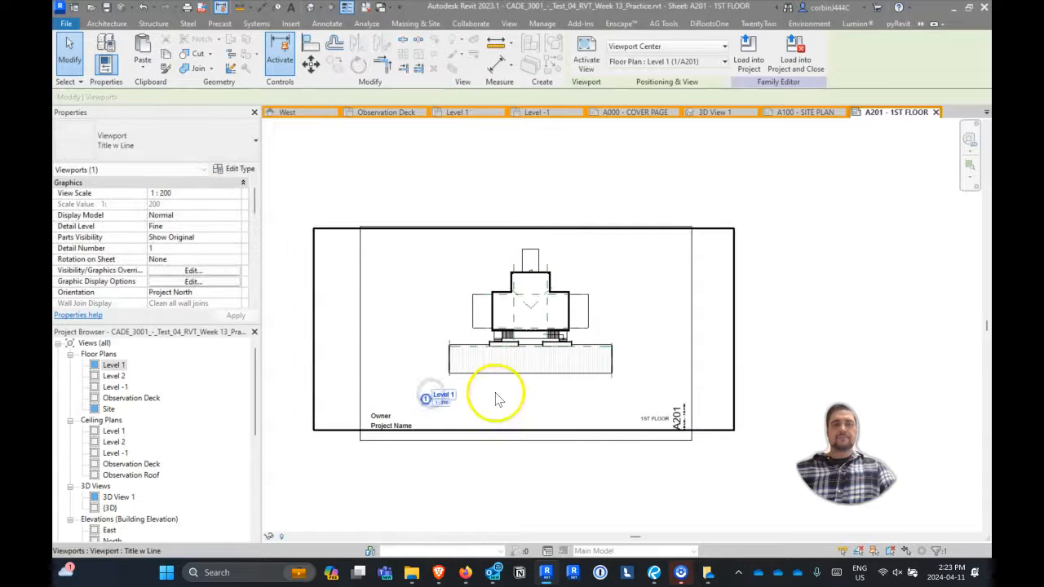
{"action": "scroll", "coordinate": [497, 400], "scroll_direction": "up", "scroll_amount": 2}
{"action": "left_click", "coordinate": [558, 282]}
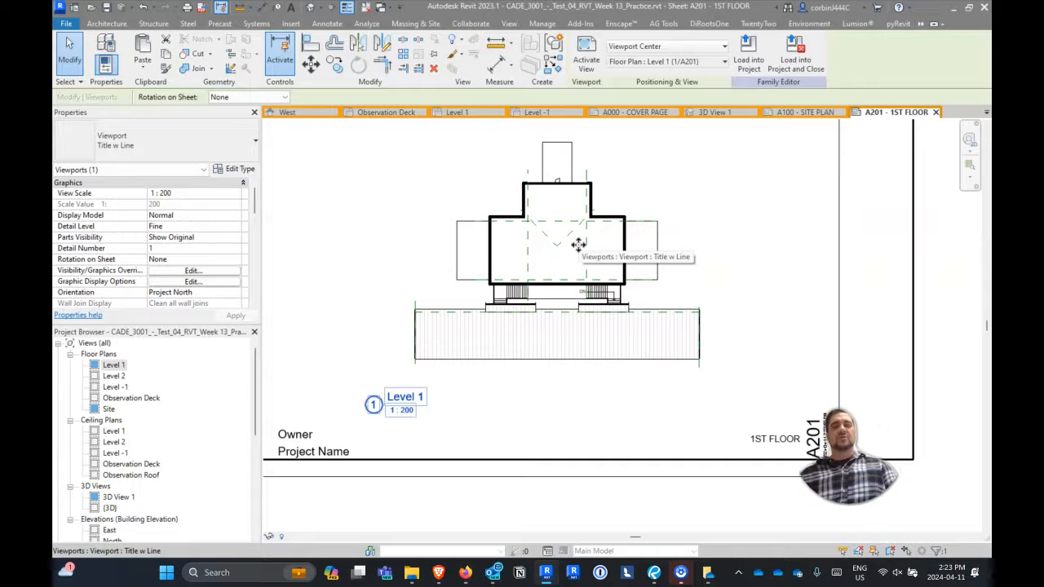
{"action": "right_click", "coordinate": [578, 244]}
{"action": "left_click", "coordinate": [415, 234]}
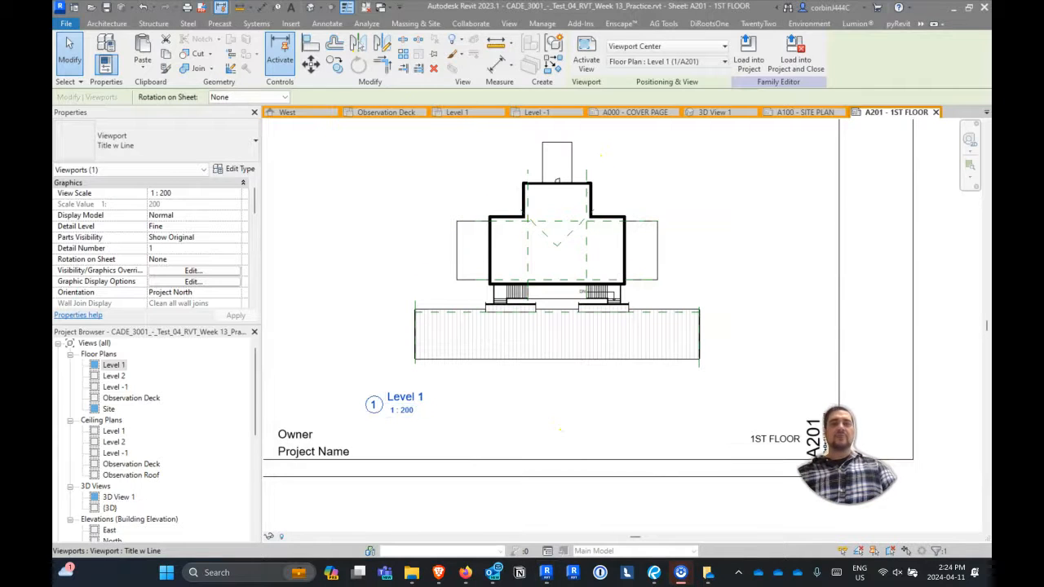
{"action": "left_click", "coordinate": [509, 23]}
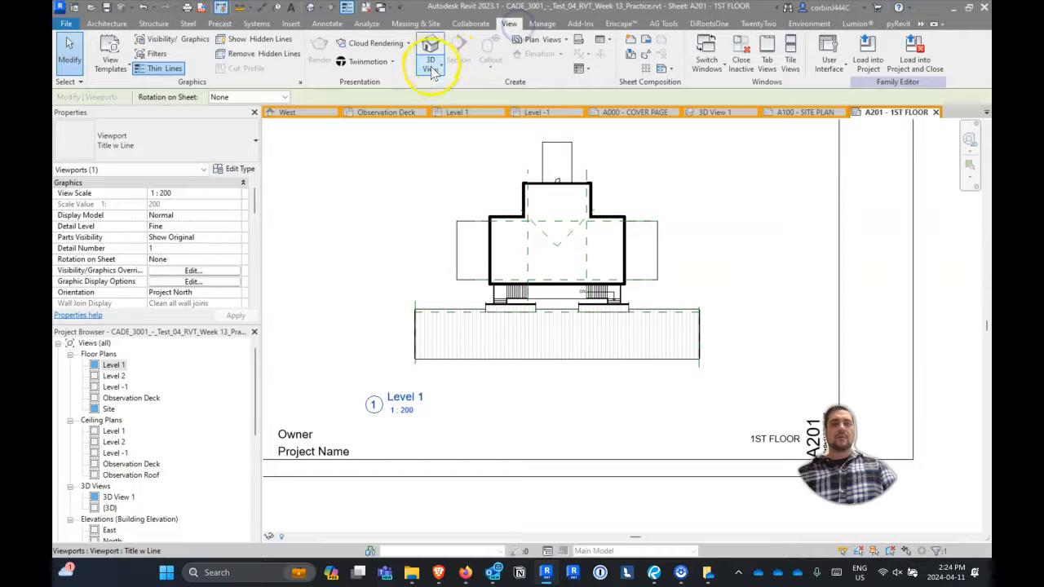
{"action": "left_click", "coordinate": [539, 39]}
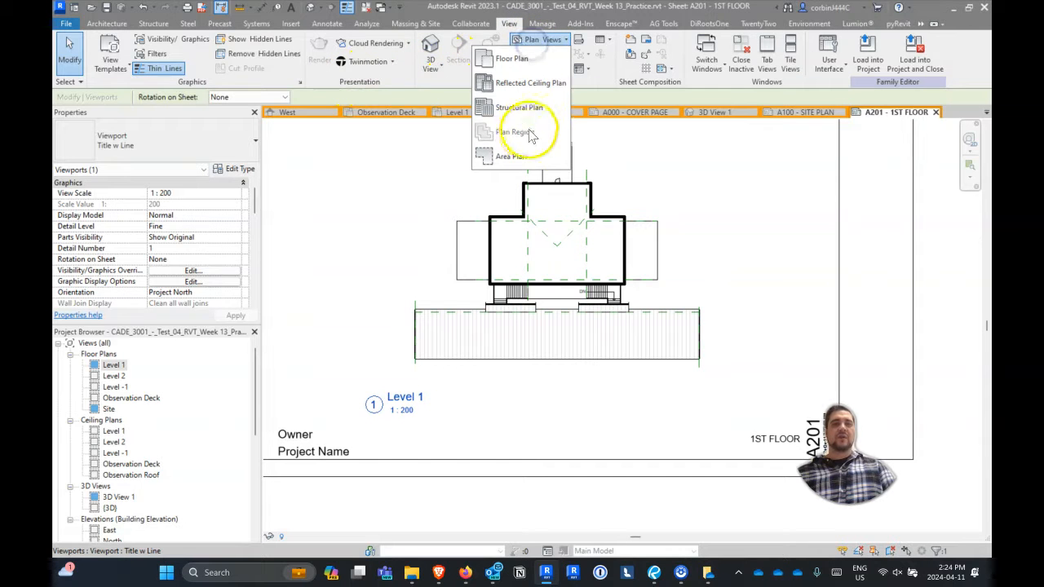
{"action": "left_click", "coordinate": [560, 269]}
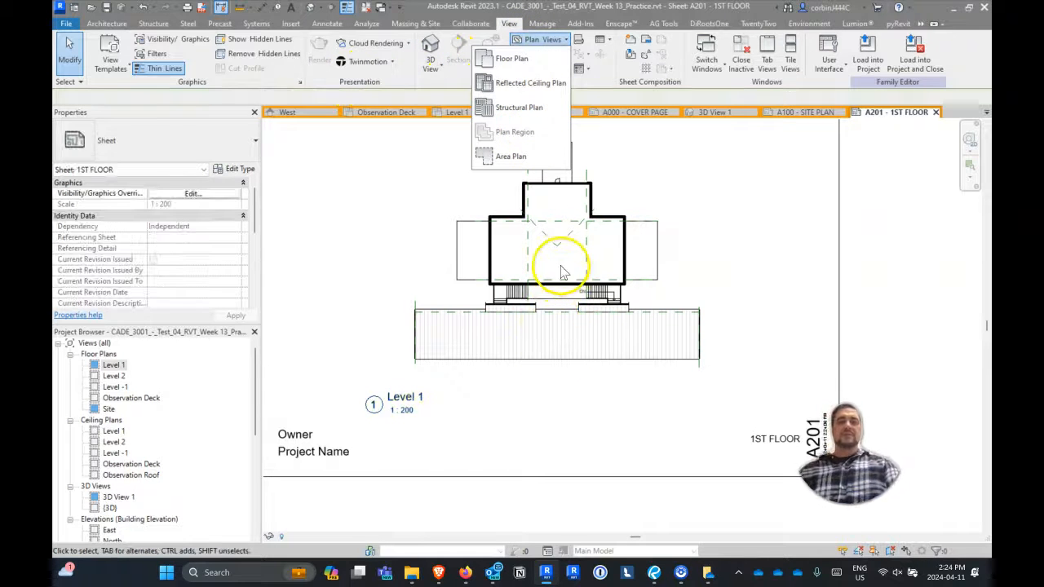
Activate the Level 1 view and create a rectangular plan region enclosing the observation deck roof and the lower stairs.
{"action": "double_click", "coordinate": [560, 269]}
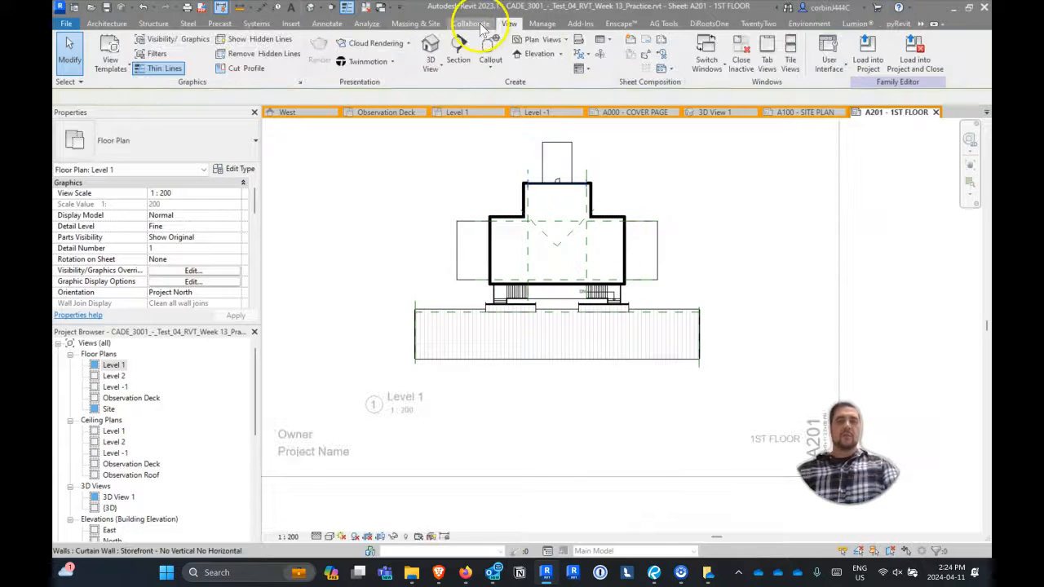
{"action": "left_click", "coordinate": [539, 40]}
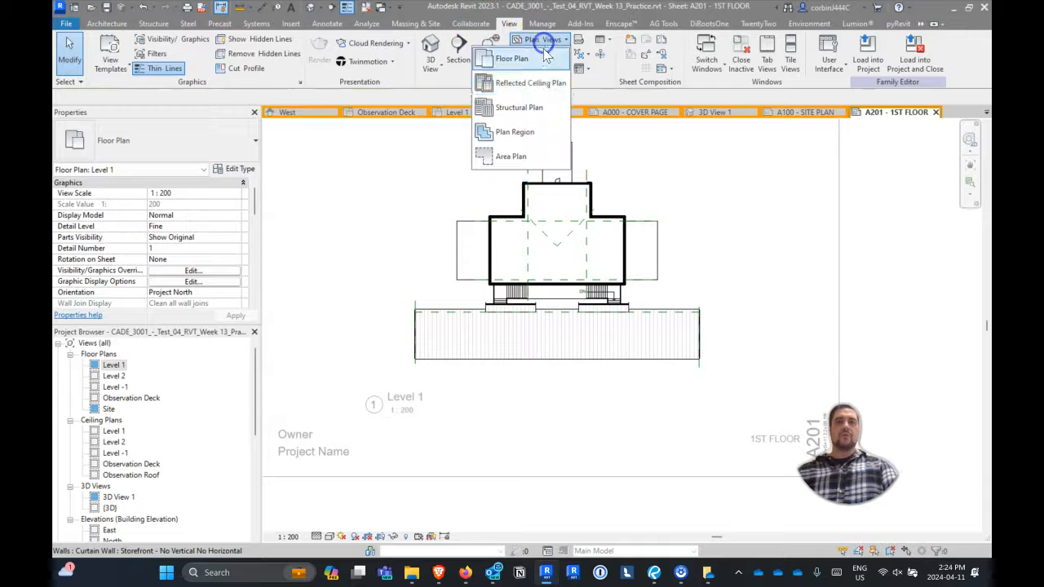
{"action": "left_click", "coordinate": [522, 131]}
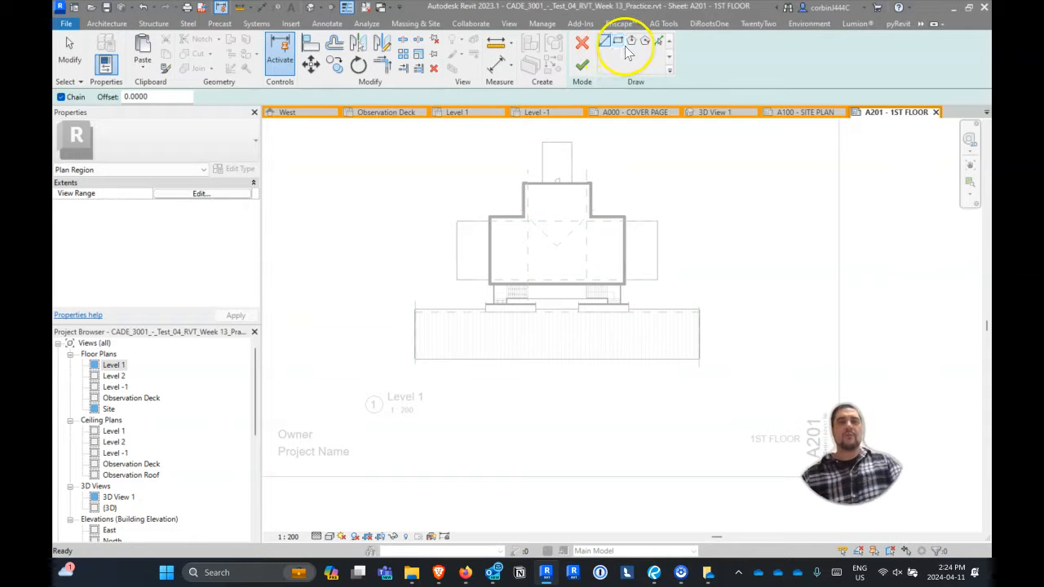
{"action": "left_click", "coordinate": [619, 41]}
{"action": "scroll", "coordinate": [526, 396], "scroll_direction": "up", "scroll_amount": 2}
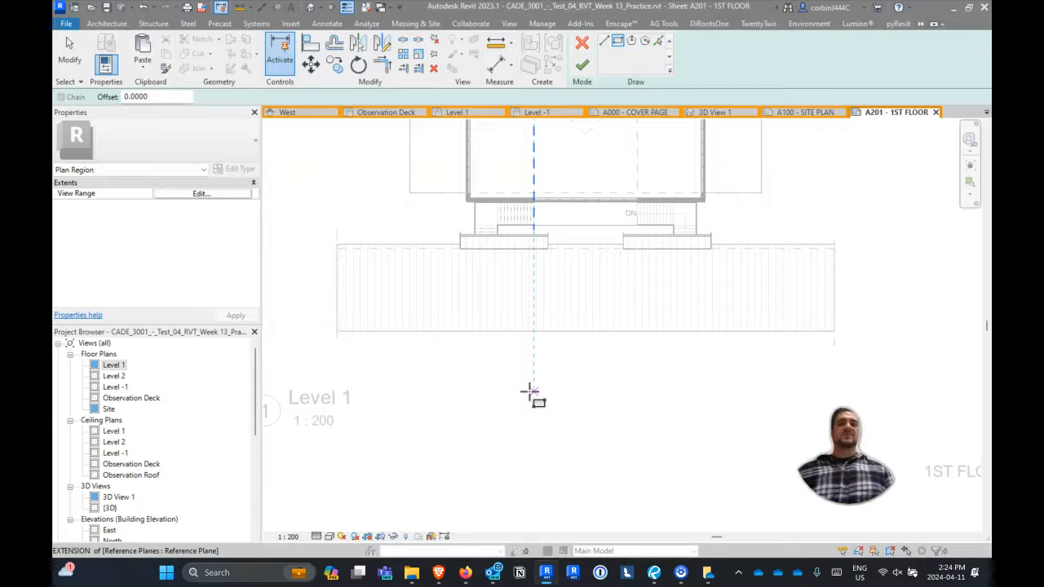
{"action": "left_click", "coordinate": [307, 220]}
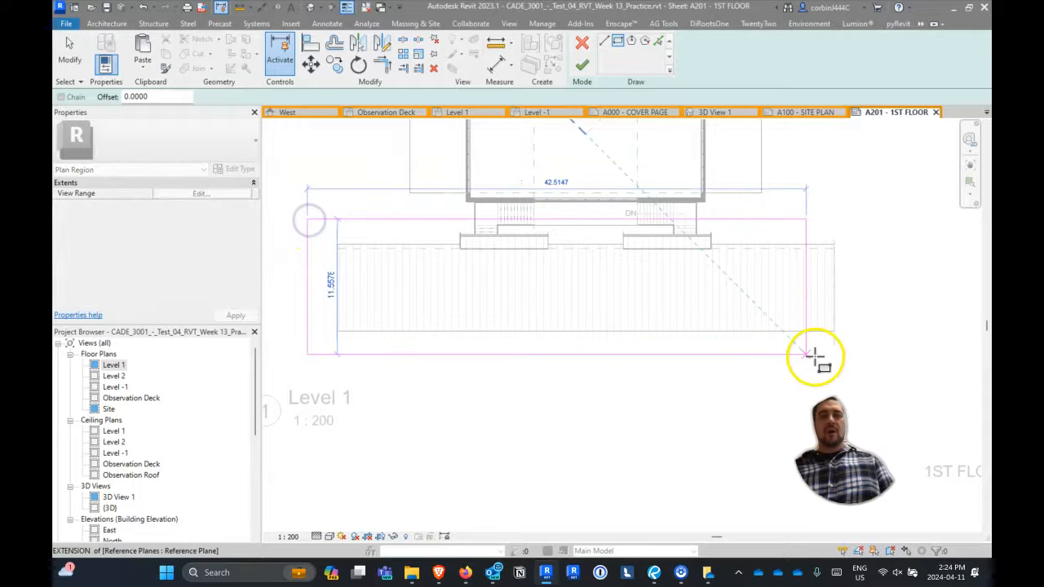
{"action": "left_click", "coordinate": [864, 351]}
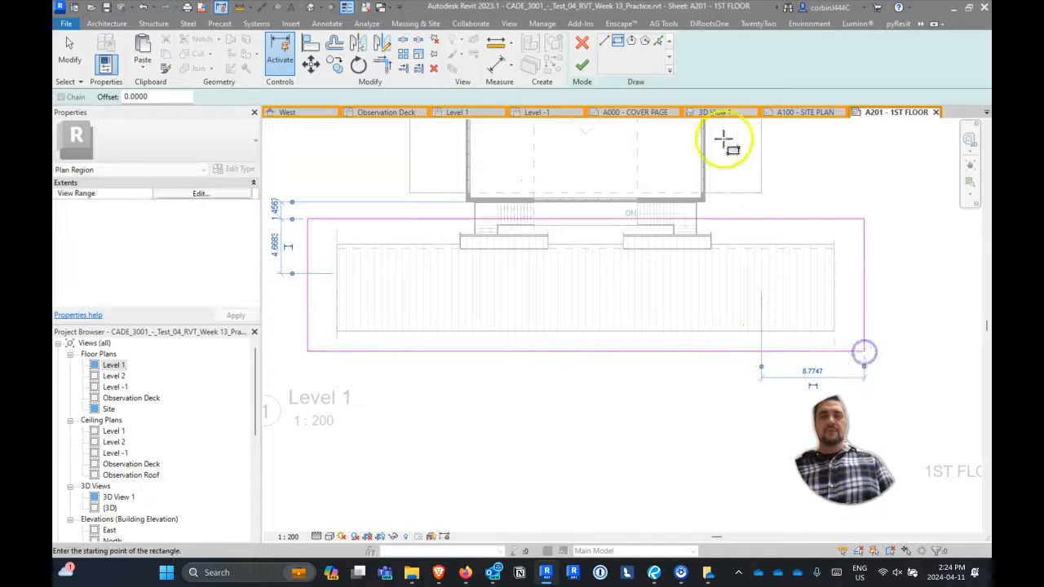
{"action": "left_click", "coordinate": [586, 65]}
{"action": "left_click", "coordinate": [349, 202]}
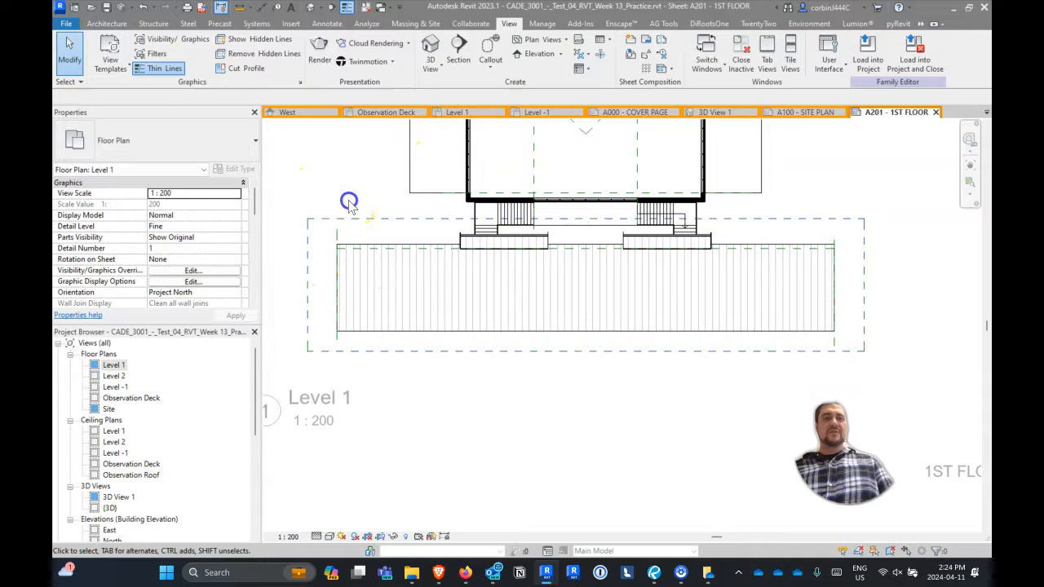
Set the plan region's view range bottom and view depth levels to Observation Deck and apply them.
{"action": "left_click", "coordinate": [343, 219]}
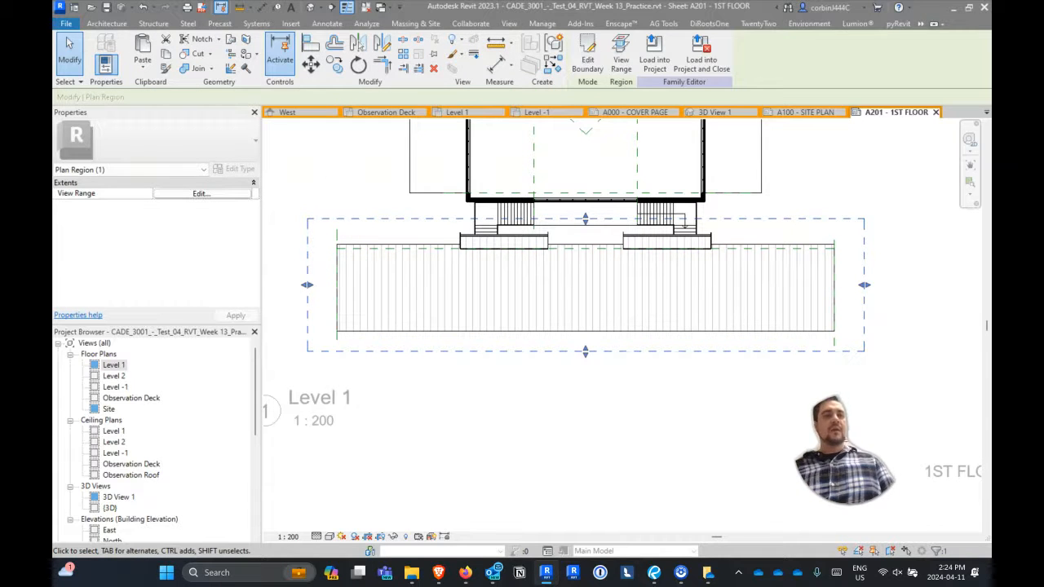
{"action": "left_click", "coordinate": [179, 196]}
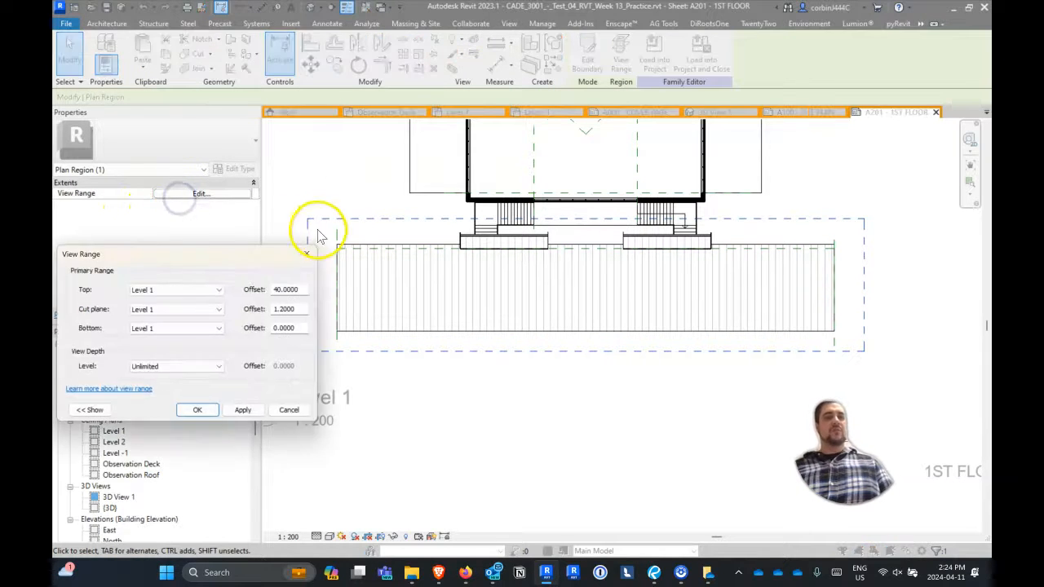
{"action": "double_click", "coordinate": [301, 310]}
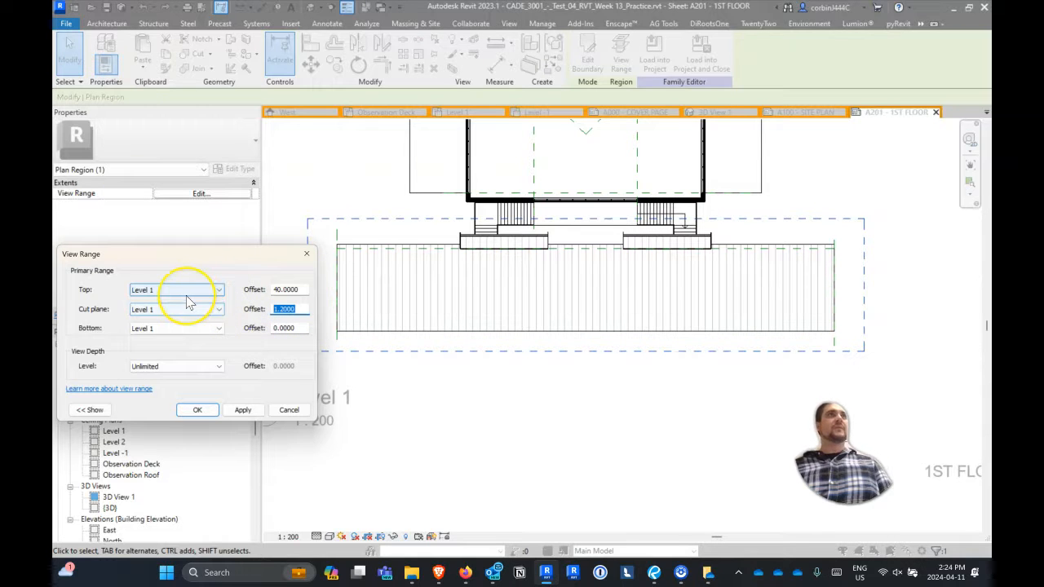
{"action": "left_click", "coordinate": [185, 330]}
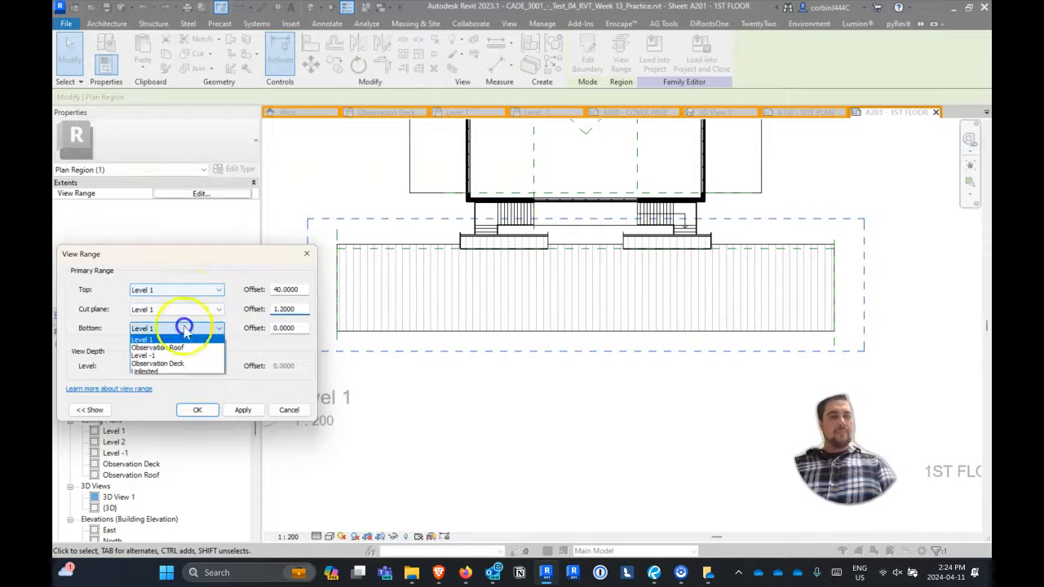
{"action": "left_click", "coordinate": [181, 363]}
{"action": "left_click", "coordinate": [181, 367]}
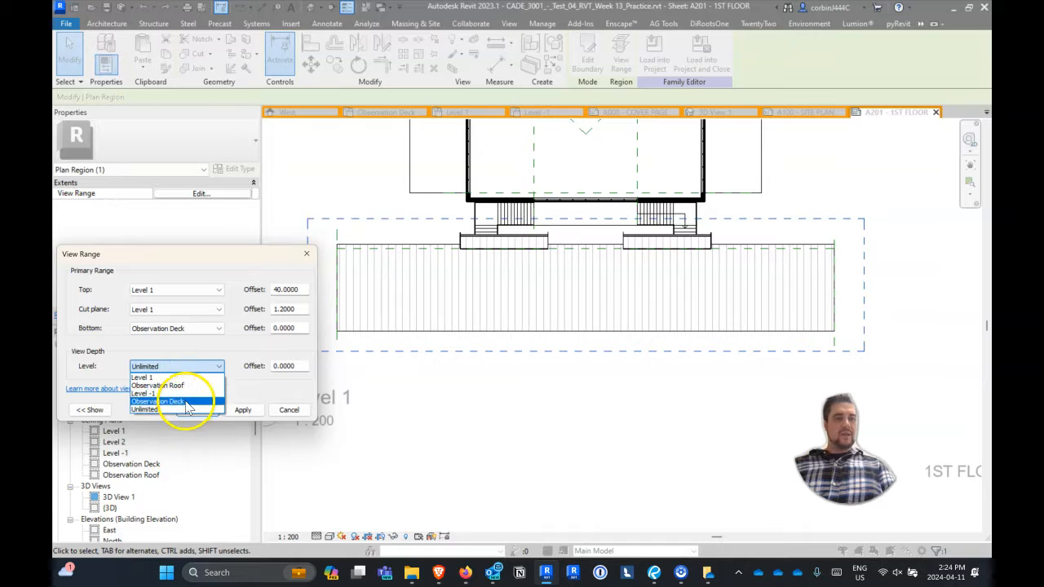
{"action": "left_click", "coordinate": [182, 403]}
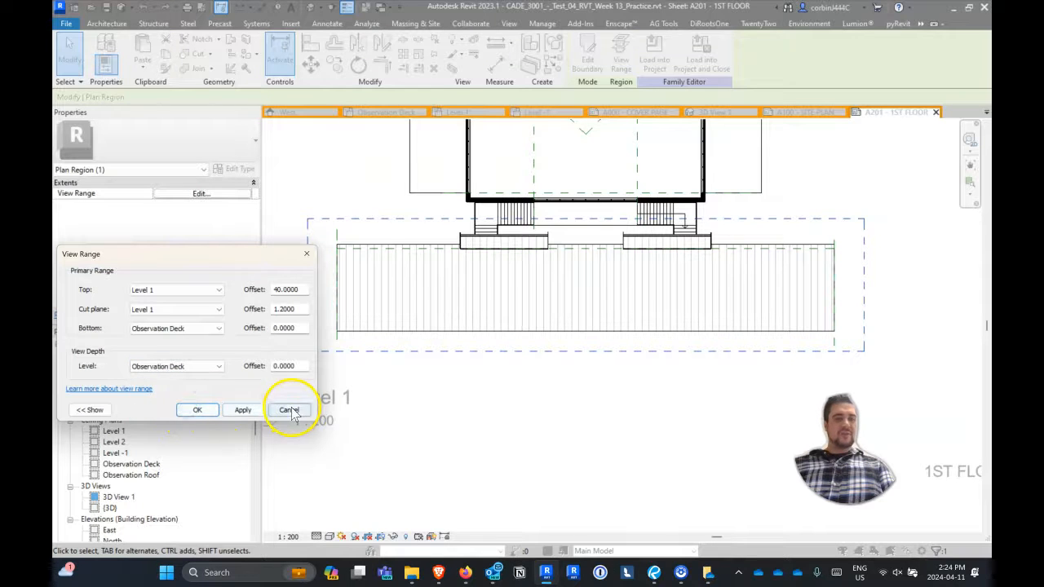
{"action": "left_click", "coordinate": [242, 410]}
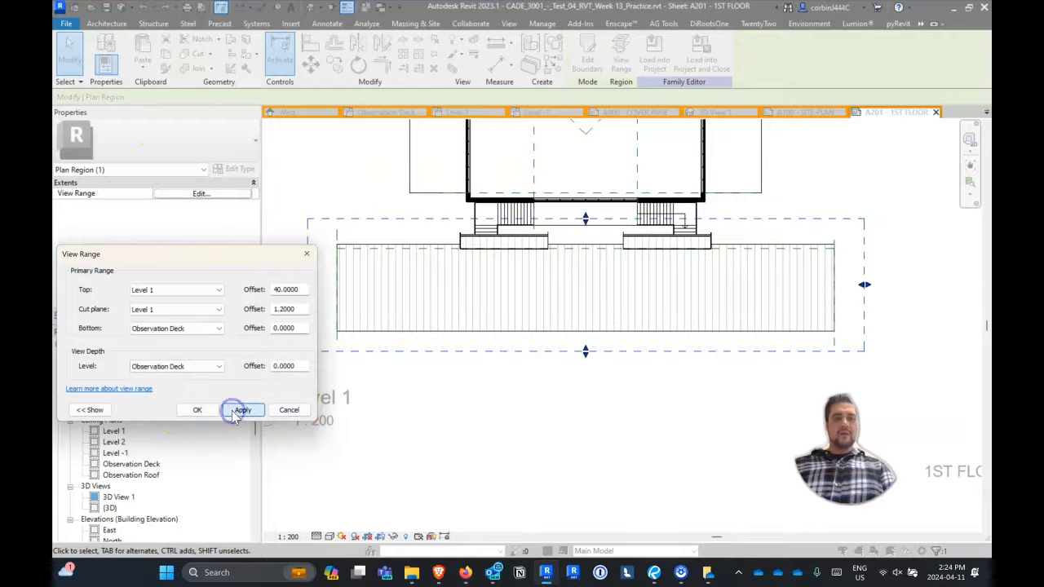
Set the plan region's cut plane level to Observation Deck and accept the view range.
{"action": "left_click", "coordinate": [175, 309]}
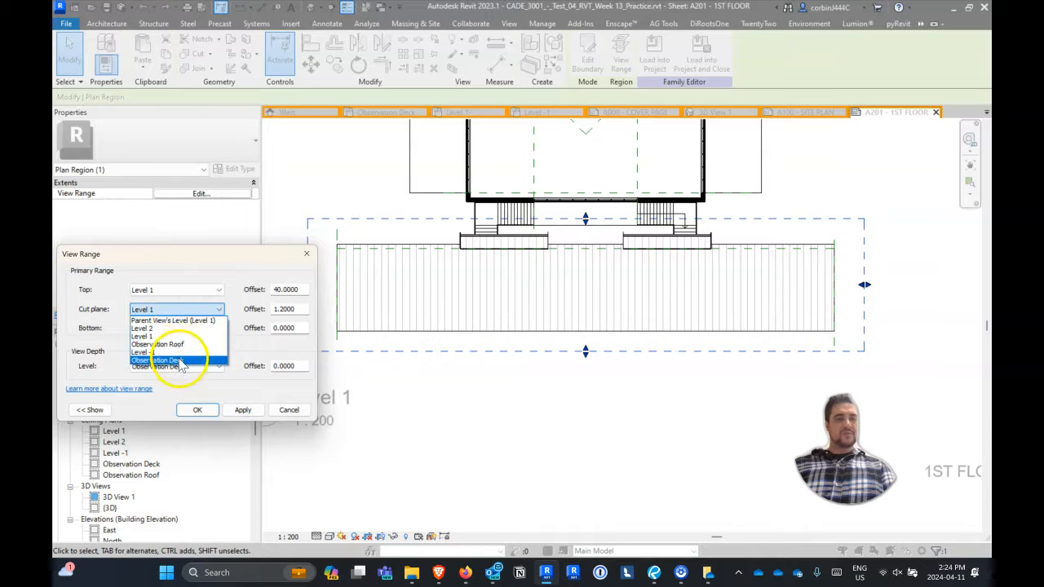
{"action": "left_click", "coordinate": [176, 360]}
{"action": "left_click", "coordinate": [241, 410]}
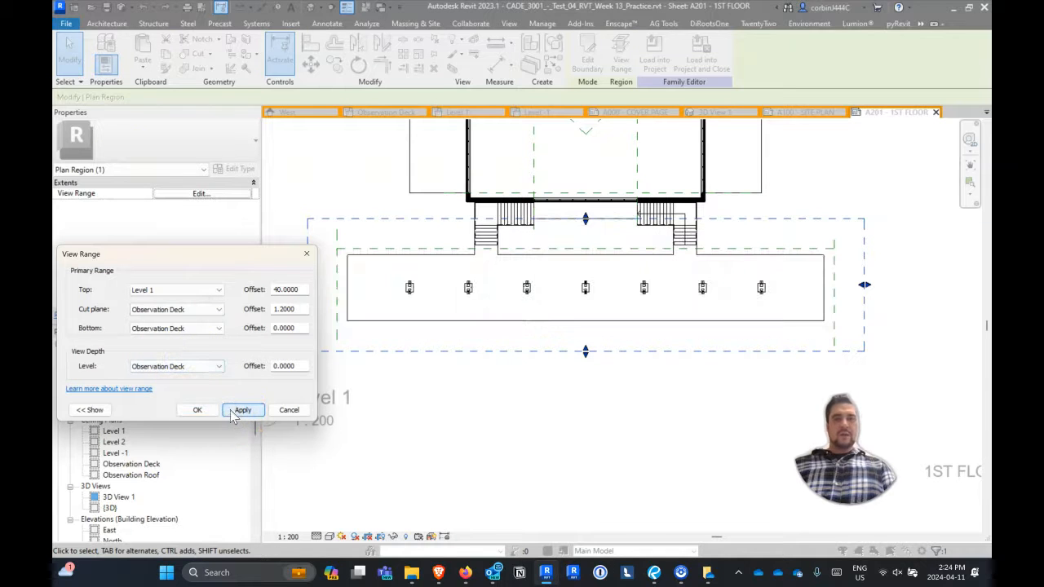
{"action": "left_click", "coordinate": [195, 411]}
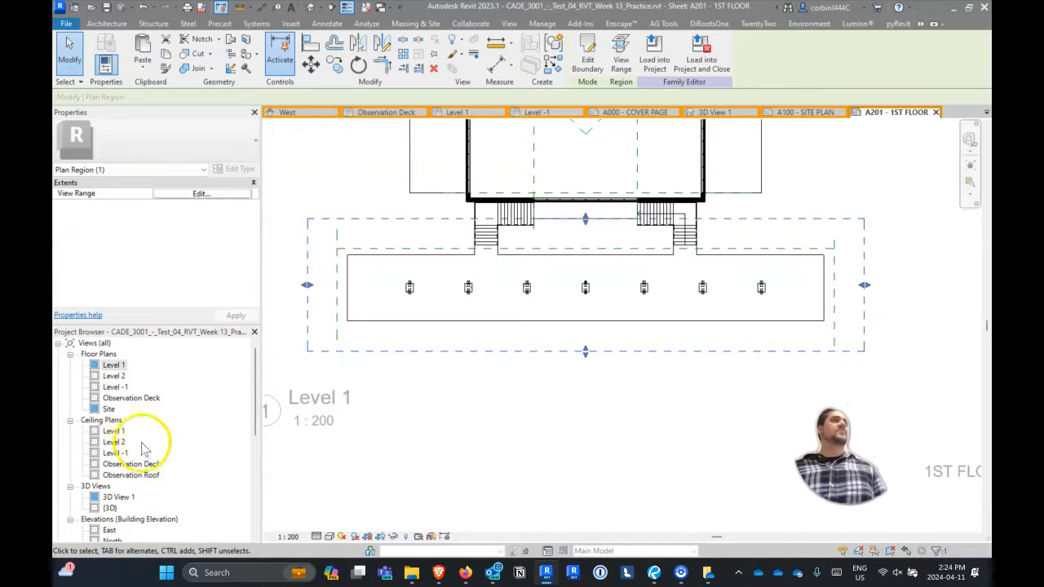
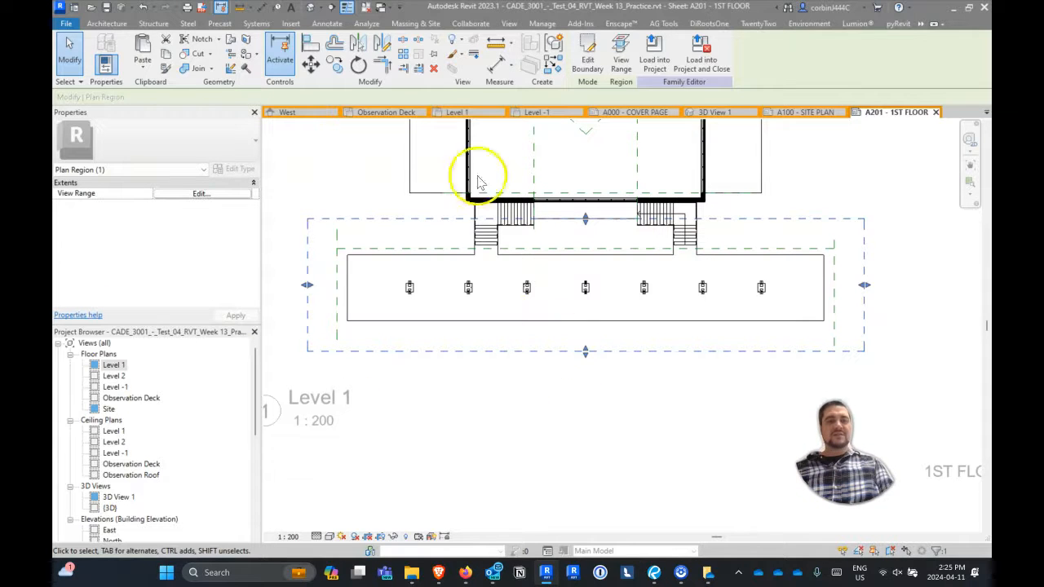
Set the Level 1 view's underlay base level to Observation Roof and apply it.
{"action": "left_click", "coordinate": [371, 189]}
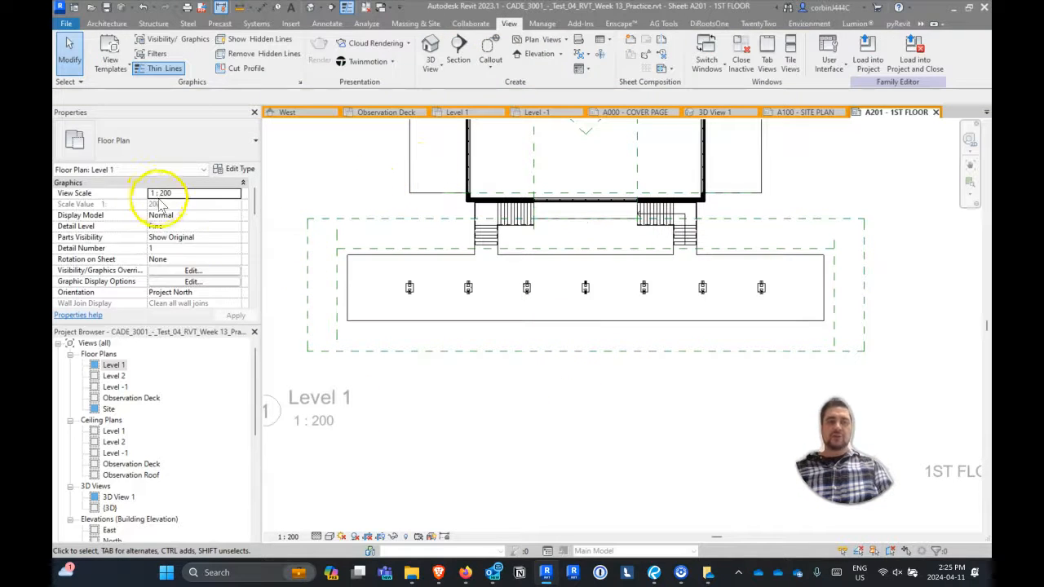
{"action": "scroll", "coordinate": [198, 226], "scroll_direction": "down", "scroll_amount": 8}
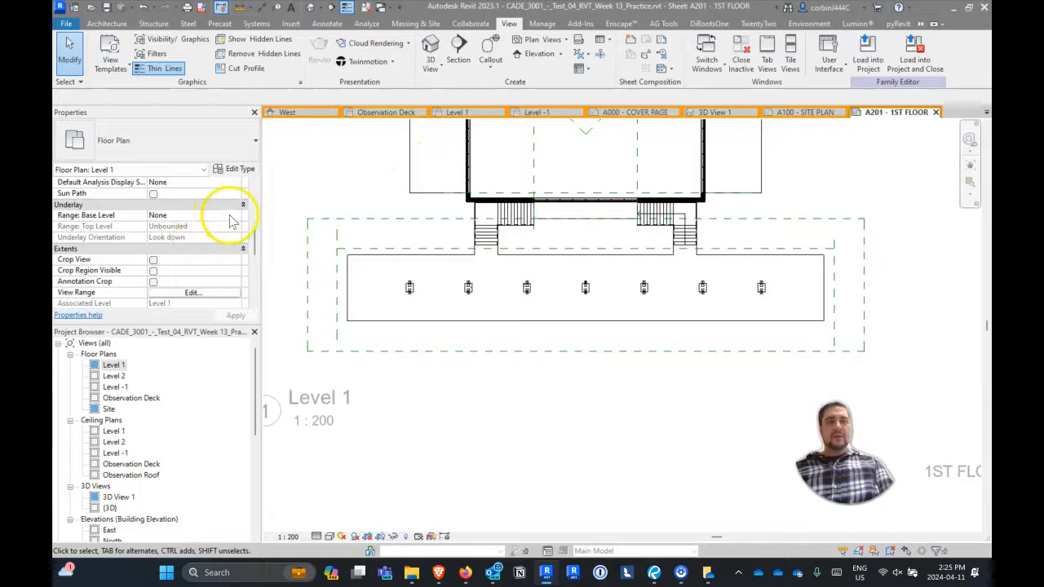
{"action": "left_click", "coordinate": [235, 217]}
{"action": "left_click", "coordinate": [205, 255]}
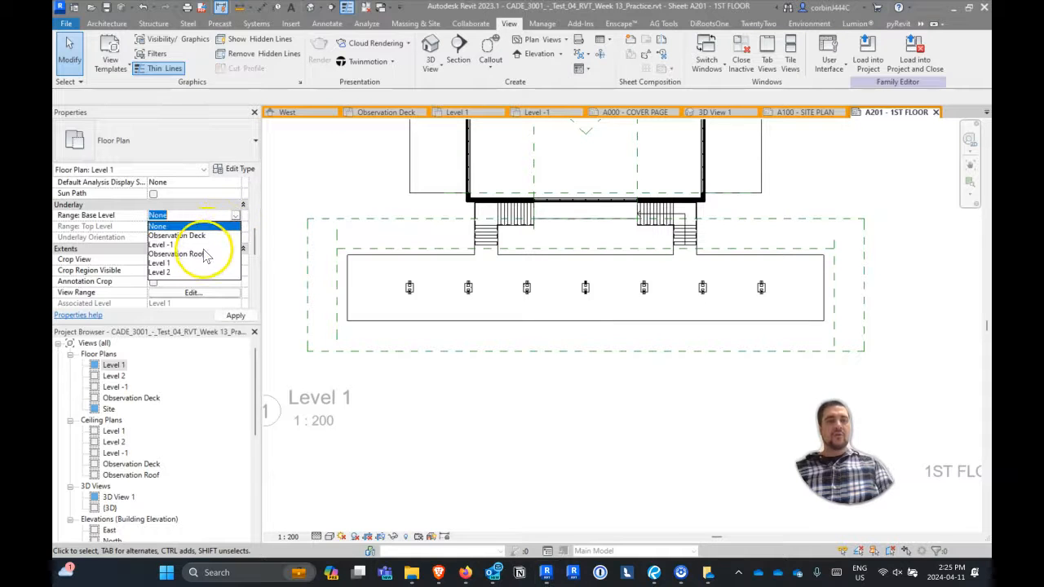
{"action": "left_click", "coordinate": [204, 254]}
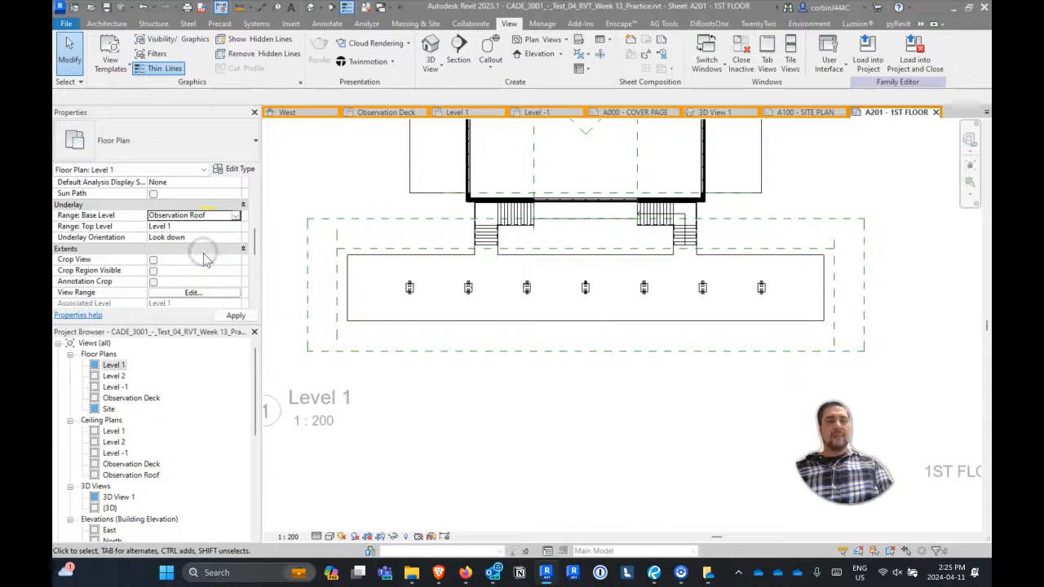
{"action": "left_click", "coordinate": [232, 316]}
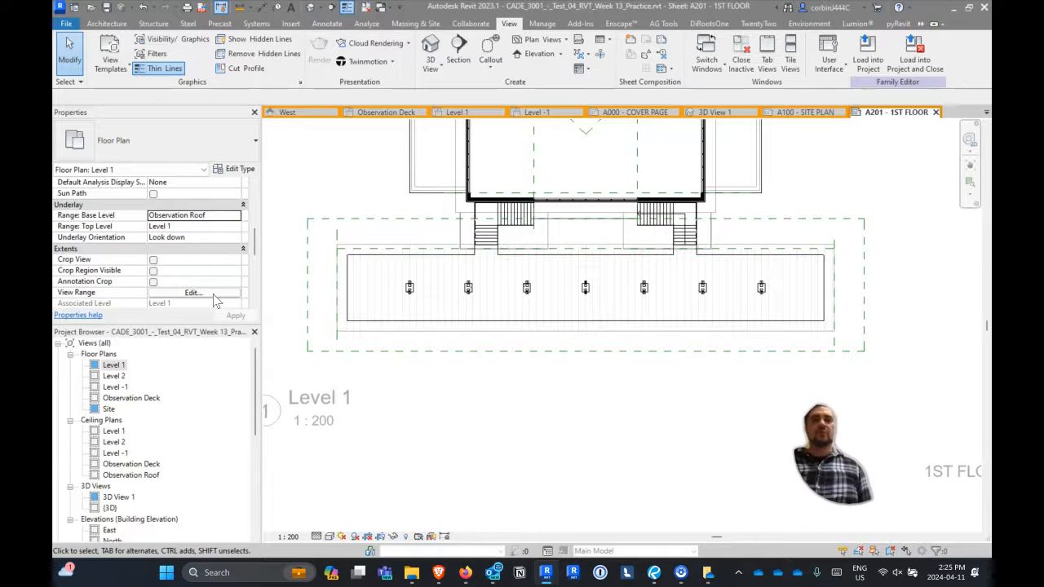
Override the observation deck roof's perimeter fascia lines with the <Overhead> line style using Linework.
{"action": "left_click", "coordinate": [926, 24]}
{"action": "left_click", "coordinate": [898, 84]}
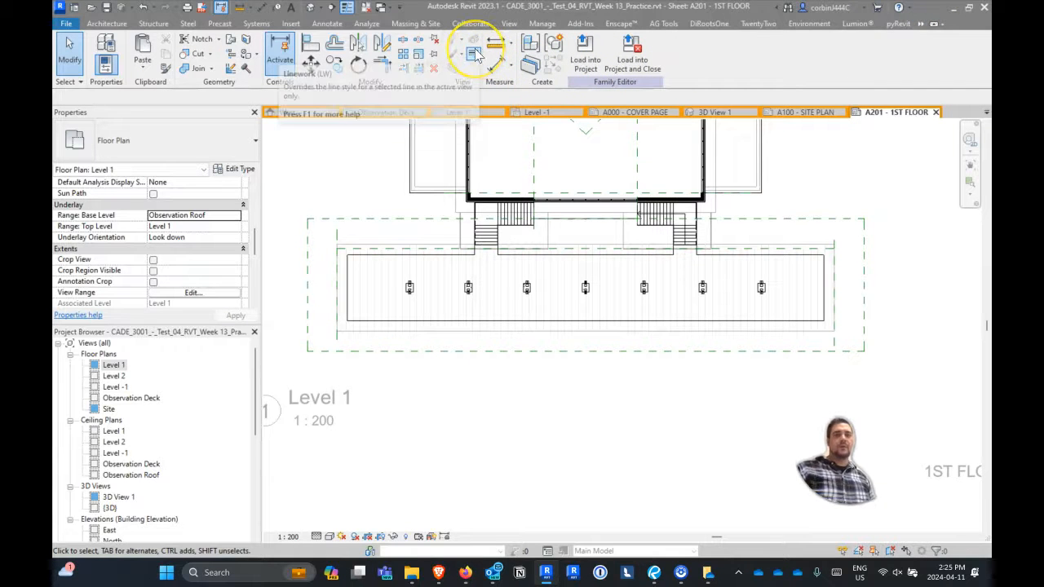
{"action": "key", "text": "ctrl"}
{"action": "key", "text": "ctrl"}
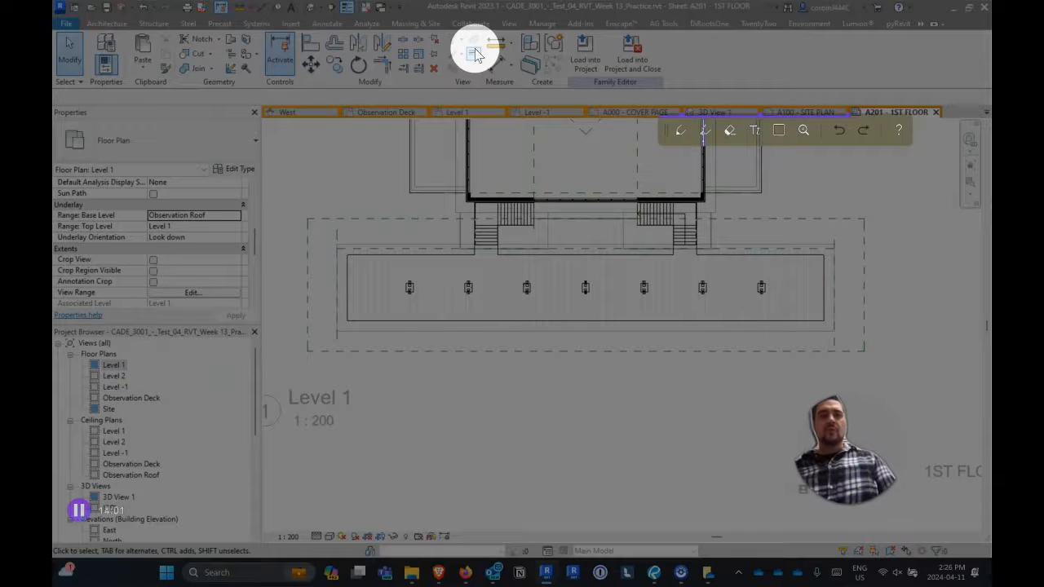
{"action": "left_click", "coordinate": [474, 54]}
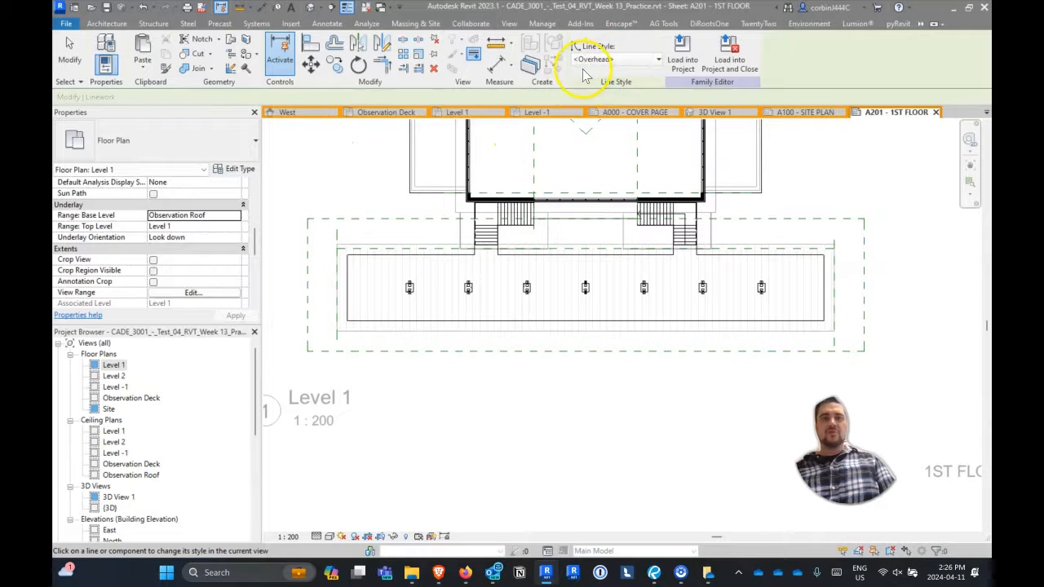
{"action": "scroll", "coordinate": [499, 194], "scroll_direction": "up", "scroll_amount": 4}
{"action": "scroll", "coordinate": [570, 196], "scroll_direction": "down", "scroll_amount": 4}
{"action": "scroll", "coordinate": [379, 226], "scroll_direction": "up", "scroll_amount": 4}
{"action": "left_click", "coordinate": [383, 226]}
{"action": "left_click", "coordinate": [495, 376]}
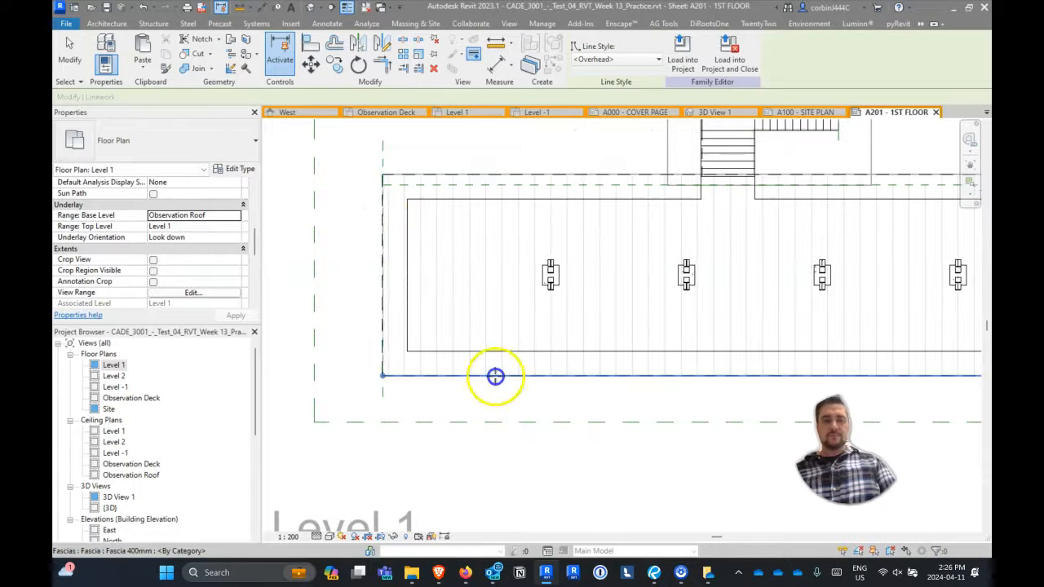
{"action": "scroll", "coordinate": [514, 363], "scroll_direction": "down", "scroll_amount": 4}
{"action": "scroll", "coordinate": [699, 290], "scroll_direction": "up", "scroll_amount": 3}
{"action": "left_click", "coordinate": [700, 275]}
{"action": "scroll", "coordinate": [497, 218], "scroll_direction": "up", "scroll_amount": 3}
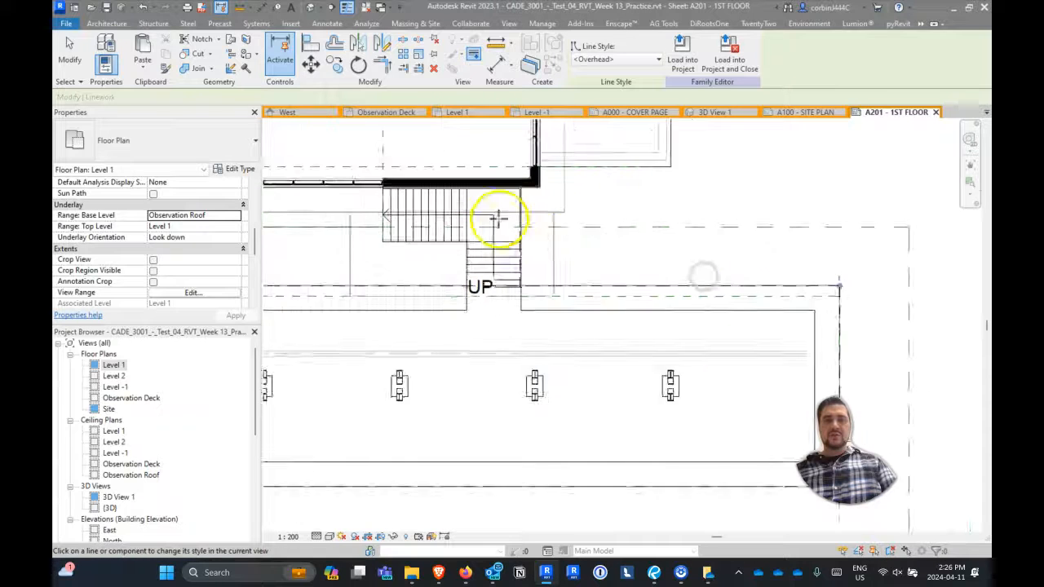
Apply the <Overhead> line style to the side and front edges of the small roof over the right-hand stair.
{"action": "scroll", "coordinate": [498, 219], "scroll_direction": "up", "scroll_amount": 1}
{"action": "left_click", "coordinate": [332, 254]}
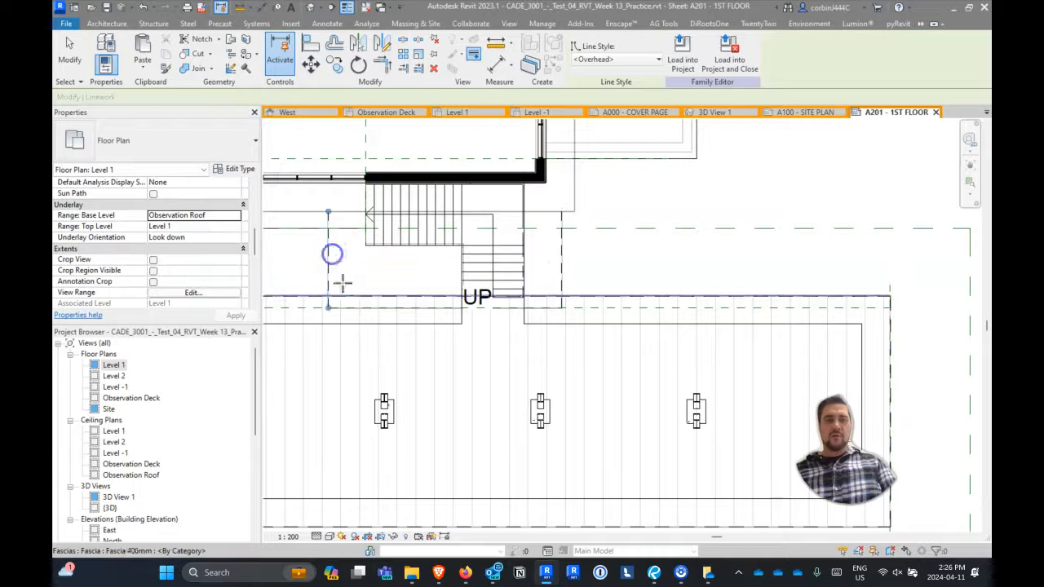
{"action": "left_click", "coordinate": [354, 305]}
Apply the <Overhead> line style to the main building roof's fascia lines along its right side and upper right corner.
{"action": "left_click", "coordinate": [575, 184]}
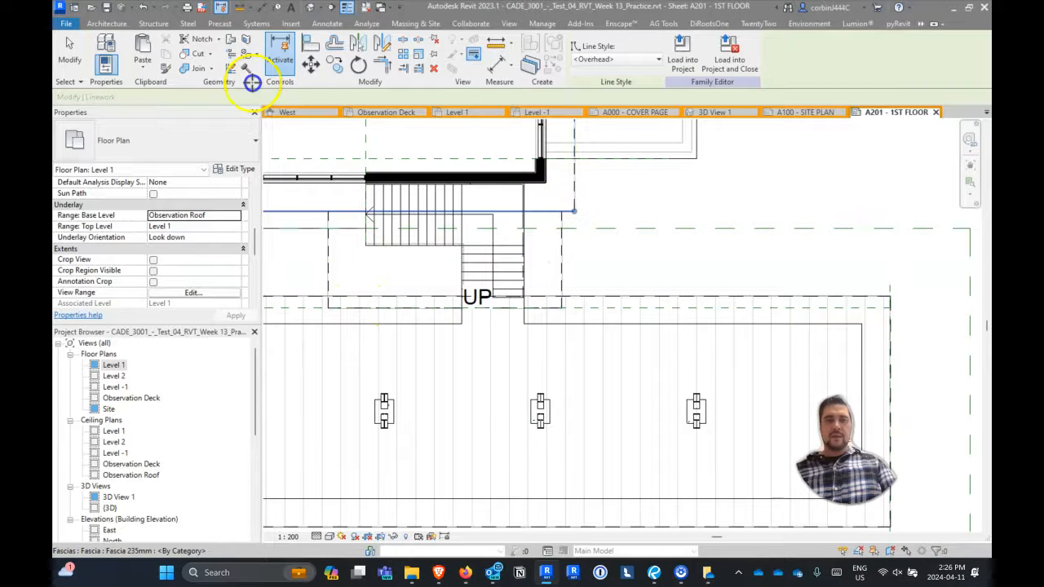
{"action": "scroll", "coordinate": [601, 193], "scroll_direction": "down", "scroll_amount": 5}
{"action": "scroll", "coordinate": [625, 198], "scroll_direction": "up", "scroll_amount": 6}
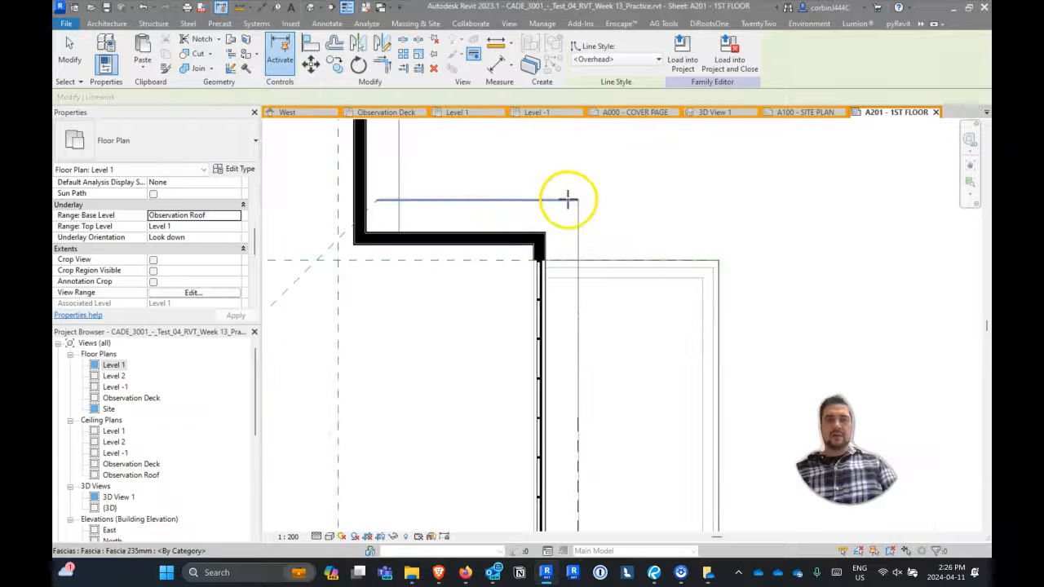
{"action": "left_click", "coordinate": [576, 202]}
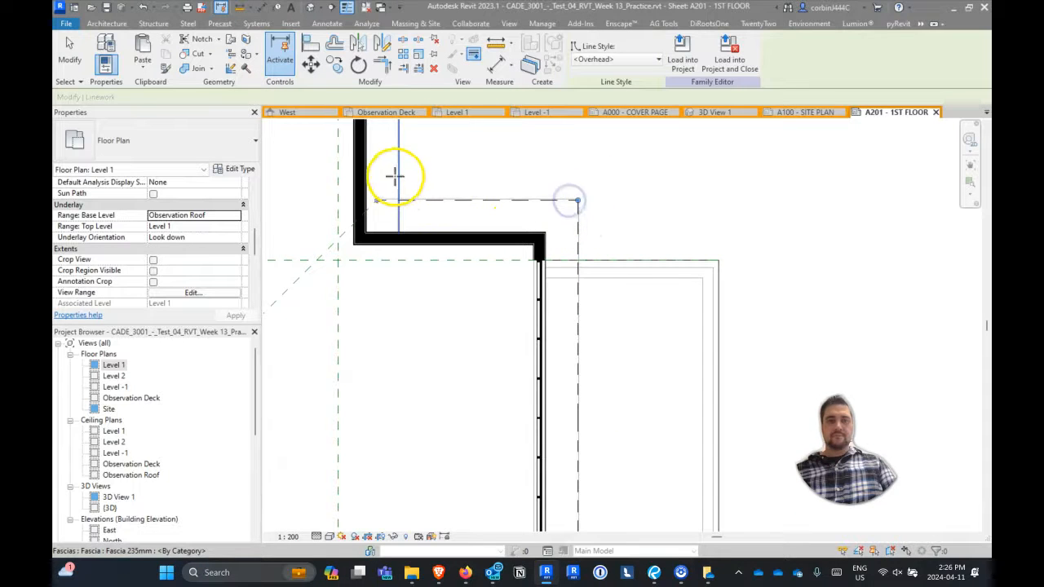
{"action": "scroll", "coordinate": [602, 273], "scroll_direction": "down", "scroll_amount": 3}
{"action": "scroll", "coordinate": [465, 187], "scroll_direction": "up", "scroll_amount": 5}
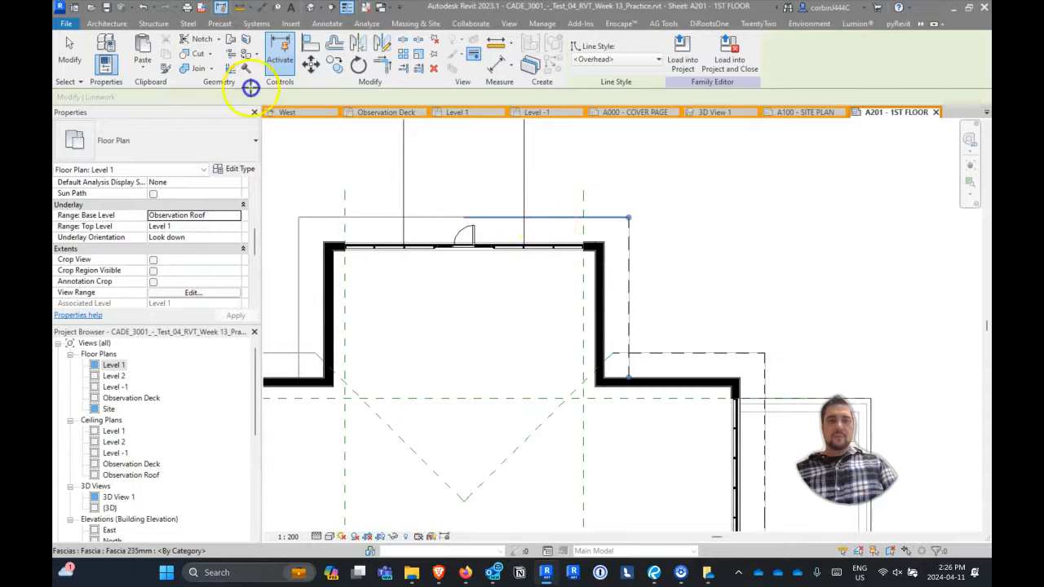
Apply the <Overhead> line style to the remaining fascia lines along the main roof's entrance end and left side.
{"action": "scroll", "coordinate": [543, 187], "scroll_direction": "down", "scroll_amount": 3}
{"action": "scroll", "coordinate": [481, 228], "scroll_direction": "up", "scroll_amount": 3}
{"action": "left_click", "coordinate": [502, 213]}
{"action": "left_click", "coordinate": [478, 239]}
{"action": "left_click", "coordinate": [386, 261]}
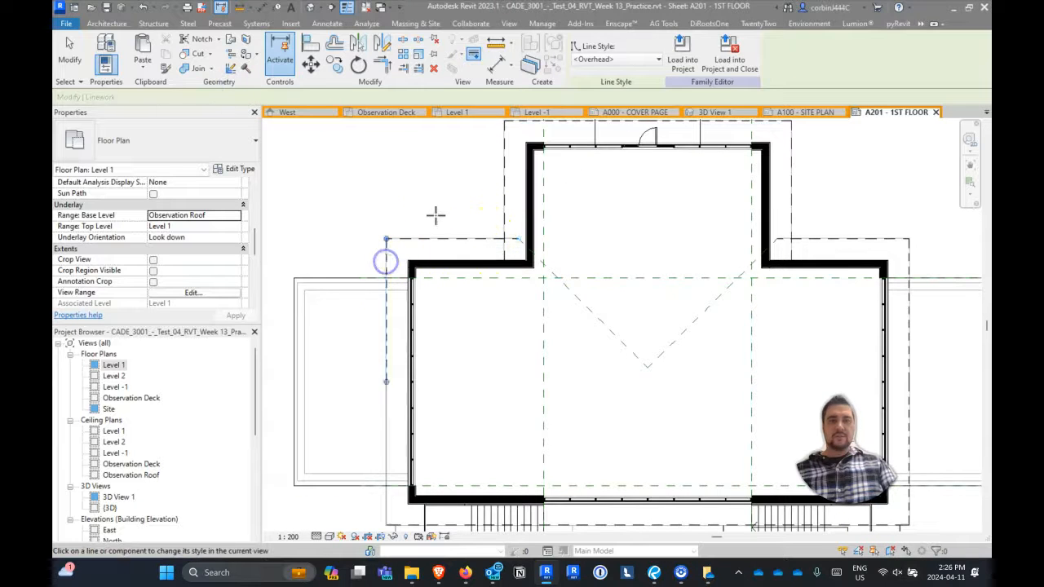
{"action": "scroll", "coordinate": [419, 326], "scroll_direction": "down", "scroll_amount": 2}
{"action": "scroll", "coordinate": [438, 268], "scroll_direction": "up", "scroll_amount": 4}
{"action": "left_click", "coordinate": [443, 267]}
Apply the <Overhead> line style to the side and front edges of the small roof over the left-hand stair.
{"action": "left_click", "coordinate": [464, 323]}
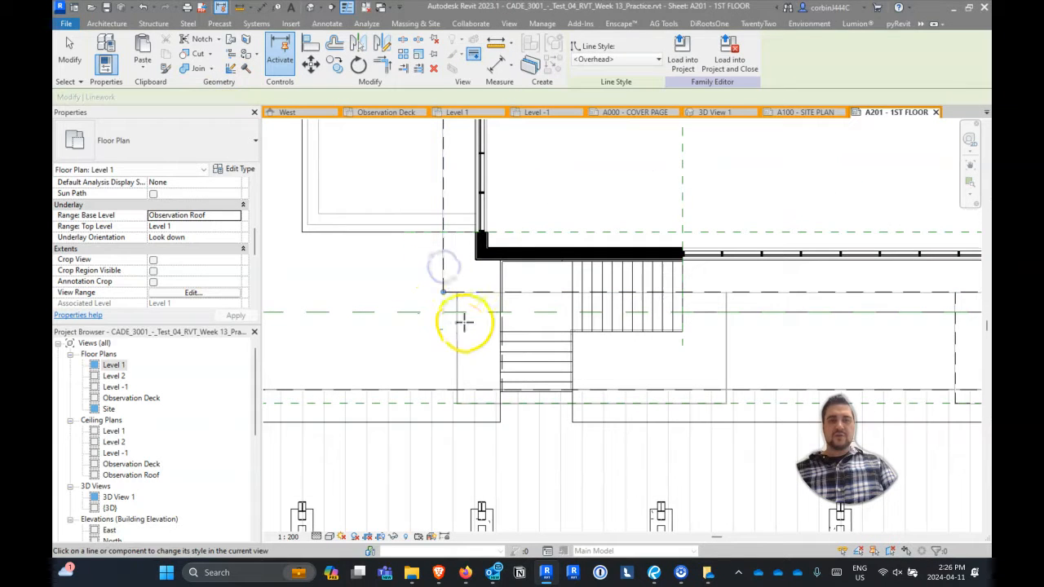
{"action": "left_click", "coordinate": [459, 330]}
{"action": "left_click", "coordinate": [522, 406]}
{"action": "left_click", "coordinate": [722, 359]}
{"action": "scroll", "coordinate": [584, 312], "scroll_direction": "down", "scroll_amount": 3}
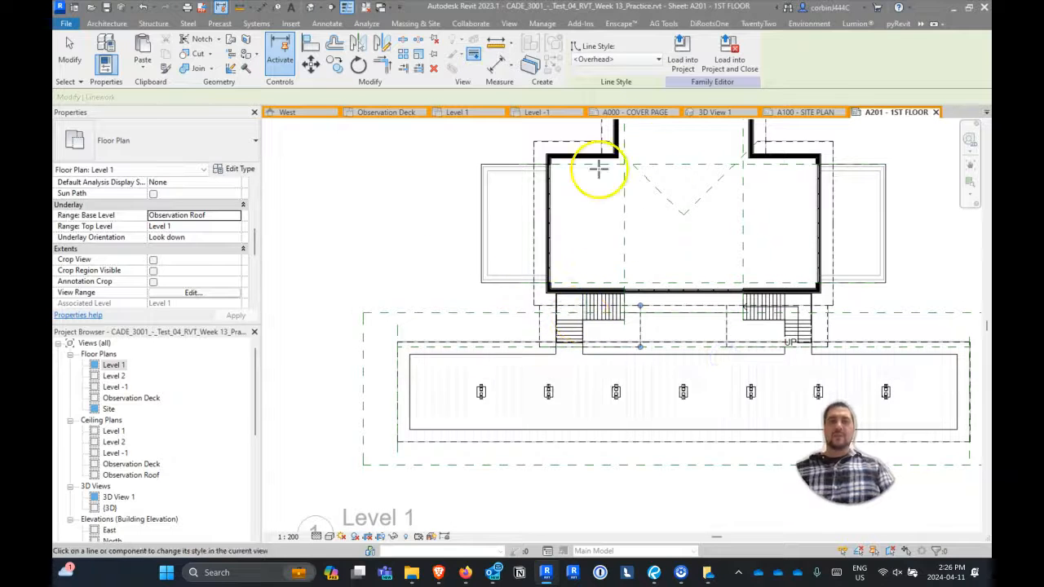
{"action": "key", "text": "Escape"}
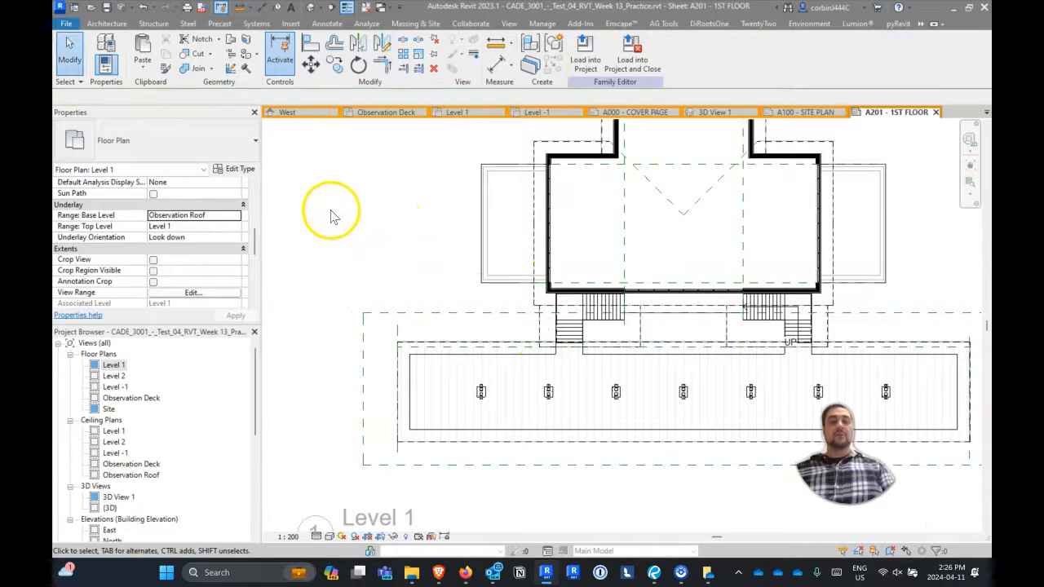
Set the Level 1 view's underlay base level to None.
{"action": "left_click", "coordinate": [235, 217]}
{"action": "left_click", "coordinate": [204, 226]}
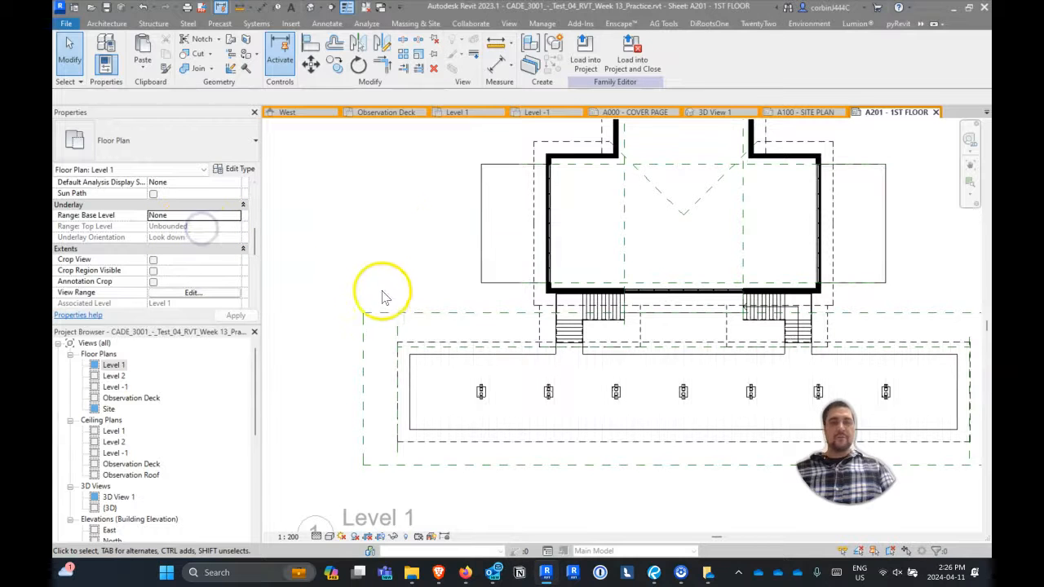
{"action": "scroll", "coordinate": [418, 271], "scroll_direction": "down", "scroll_amount": 1}
{"action": "scroll", "coordinate": [618, 159], "scroll_direction": "up", "scroll_amount": 5}
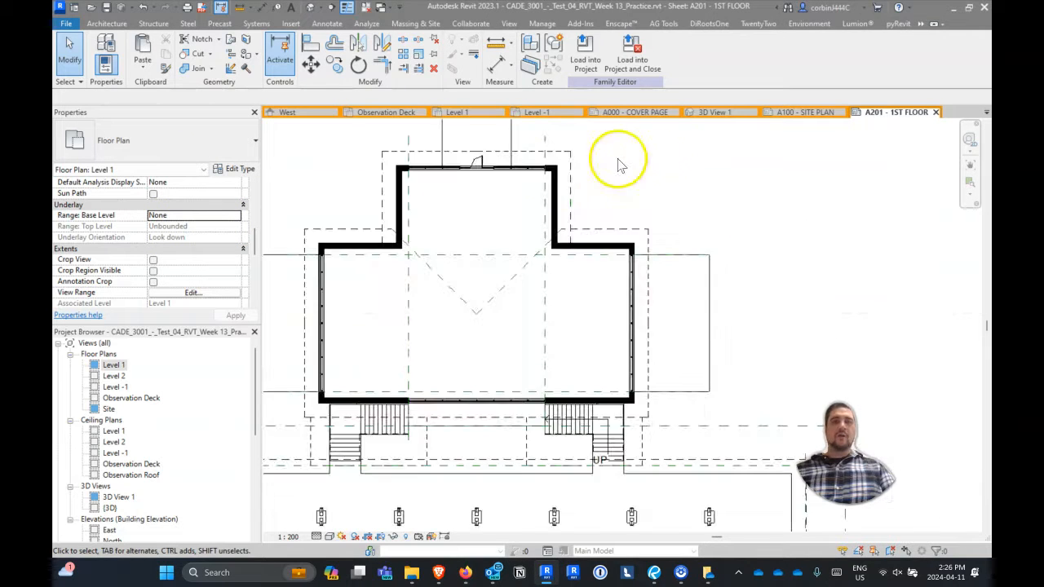
{"action": "scroll", "coordinate": [788, 277], "scroll_direction": "down", "scroll_amount": 3}
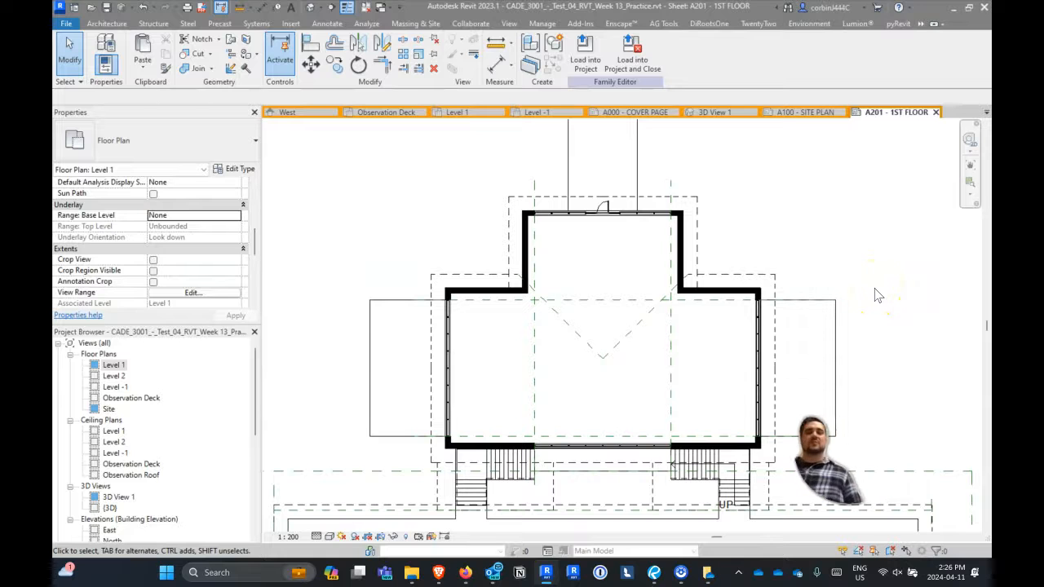
{"action": "scroll", "coordinate": [629, 384], "scroll_direction": "down", "scroll_amount": 5}
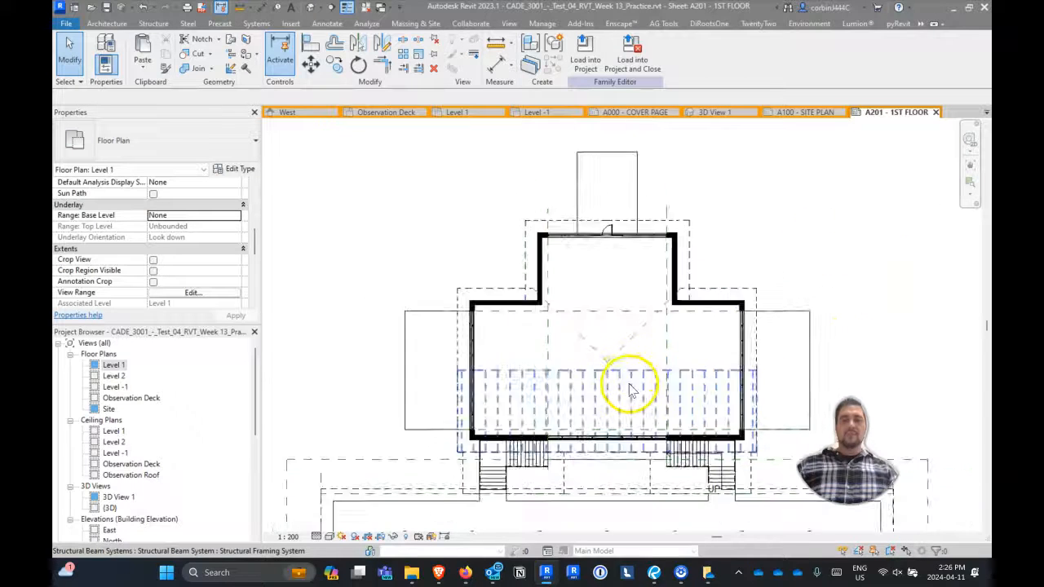
{"action": "scroll", "coordinate": [592, 436], "scroll_direction": "up", "scroll_amount": 4}
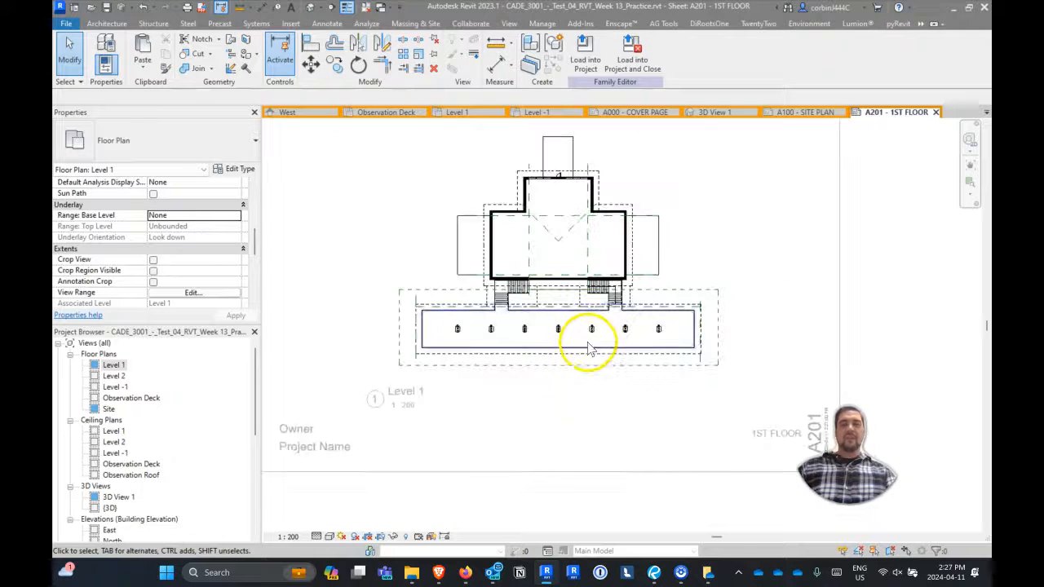
{"action": "left_click", "coordinate": [553, 437]}
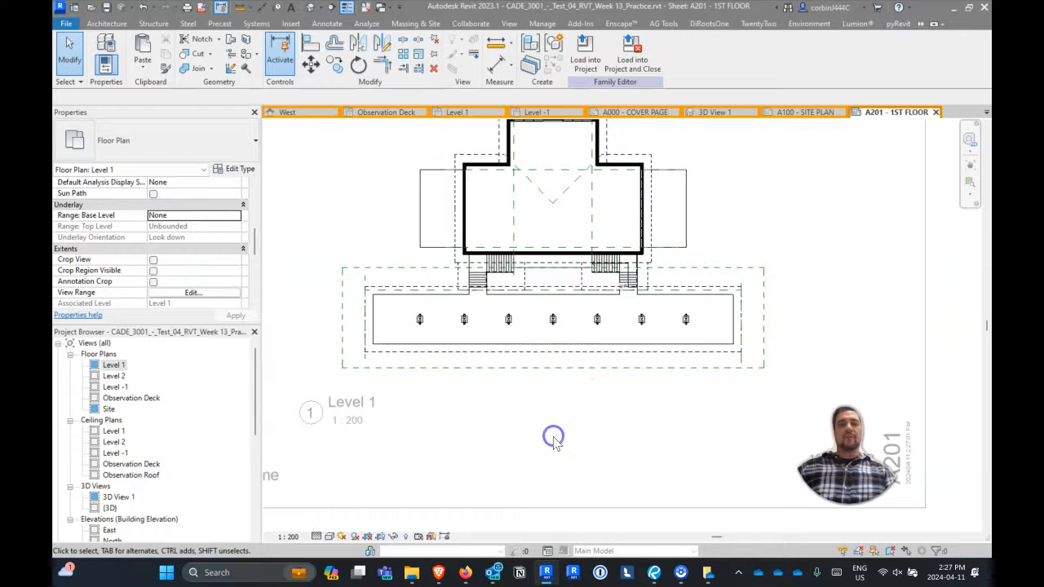
{"action": "scroll", "coordinate": [549, 439], "scroll_direction": "down", "scroll_amount": 2}
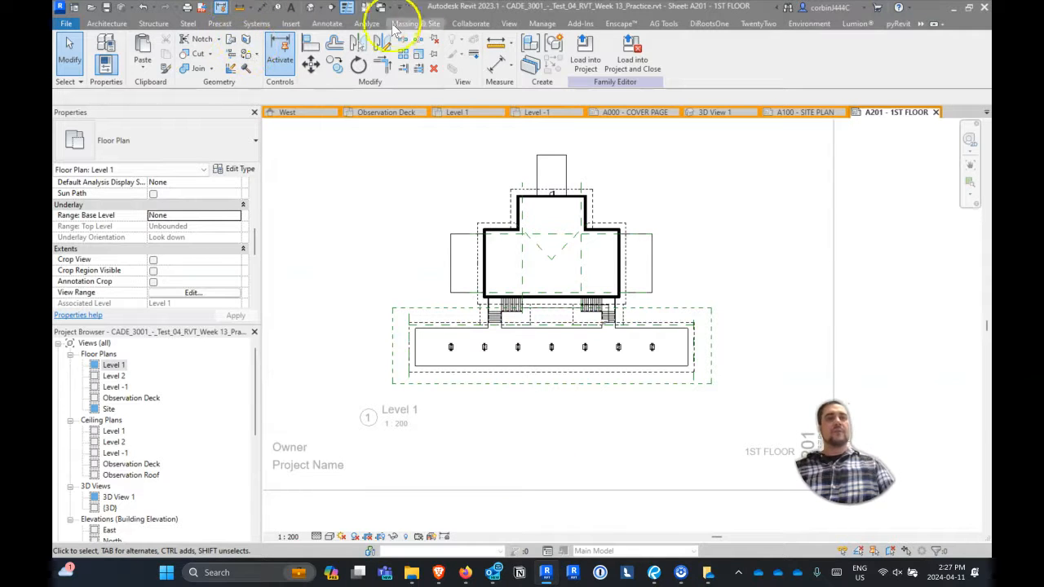
Create a view template named GBC - FLOOR PLAN from the current Level 1 view.
{"action": "left_click", "coordinate": [509, 24]}
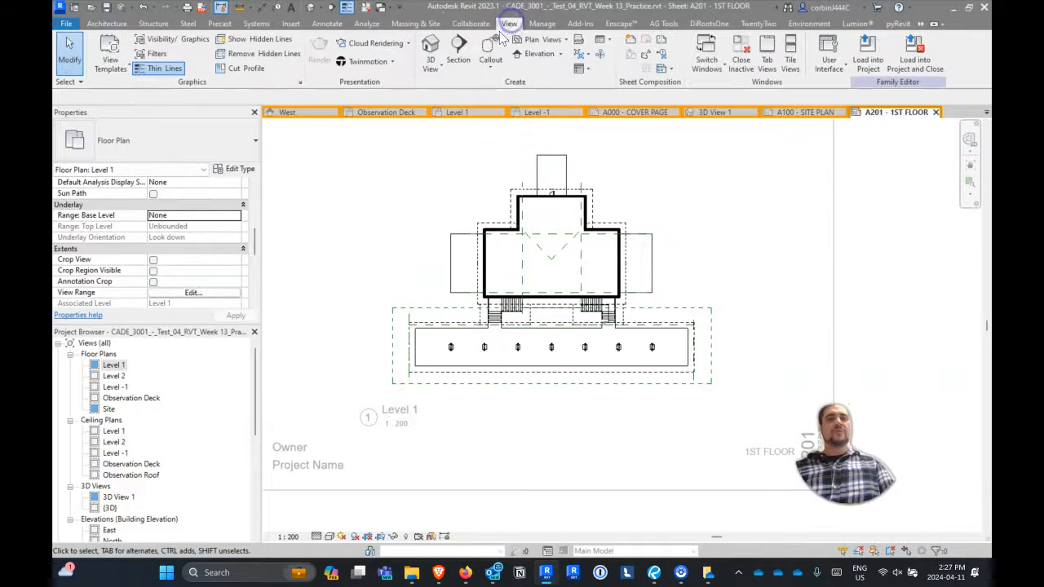
{"action": "left_click", "coordinate": [110, 57]}
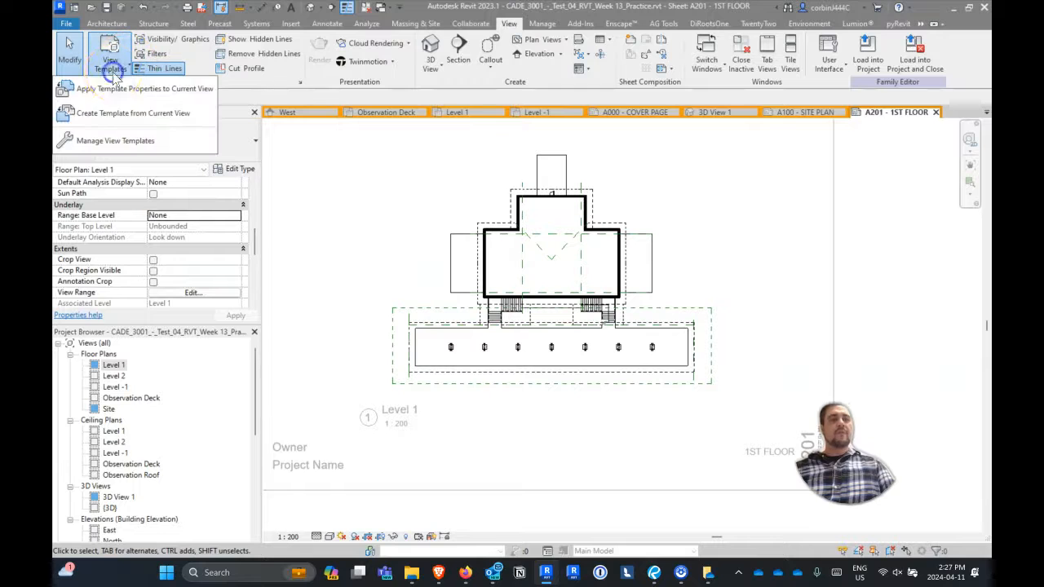
{"action": "left_click", "coordinate": [158, 114]}
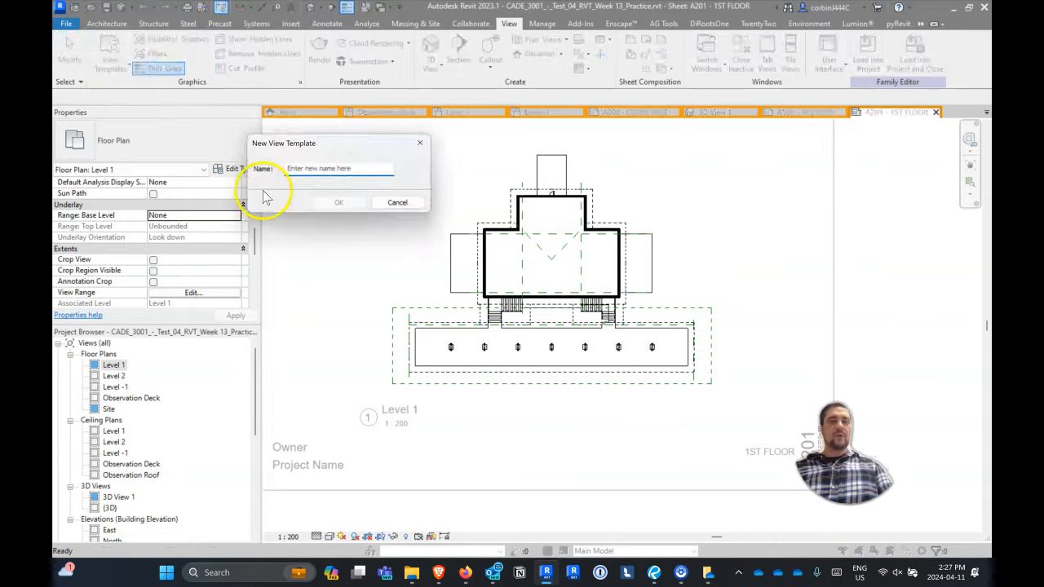
{"action": "type", "text": "GBC - FLOOR PLAN"}
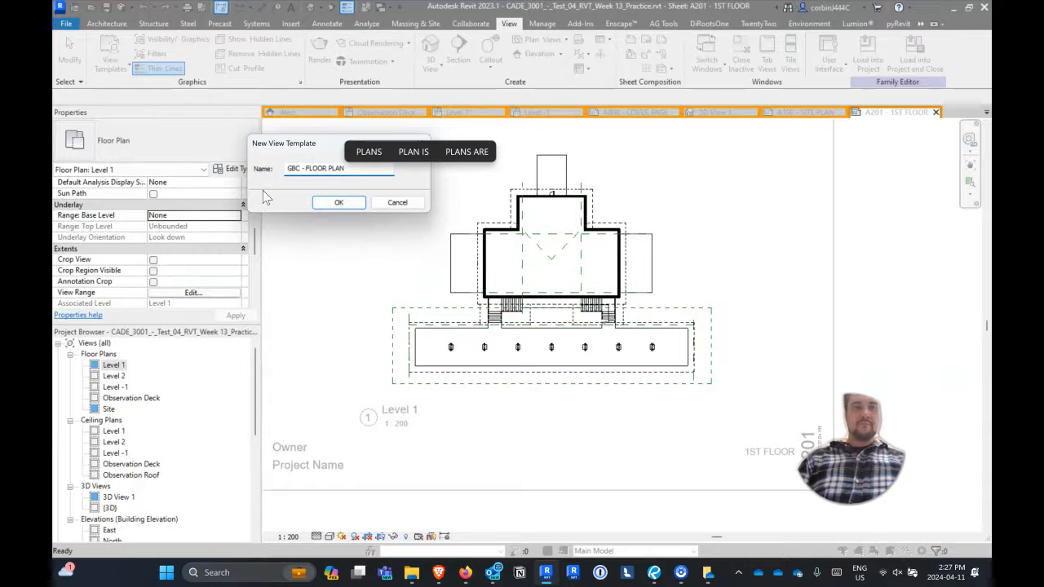
{"action": "key", "text": "Return"}
{"action": "left_click", "coordinate": [477, 225]}
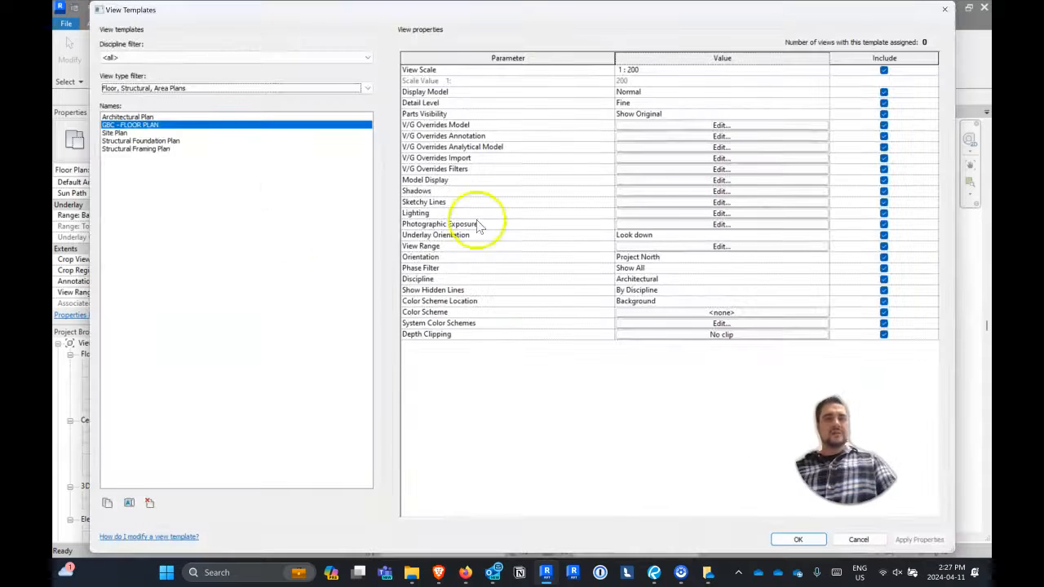
Exclude View Scale, View Range, Model Display and Detail Level from the GBC - FLOOR PLAN template and accept it.
{"action": "left_click", "coordinate": [884, 71]}
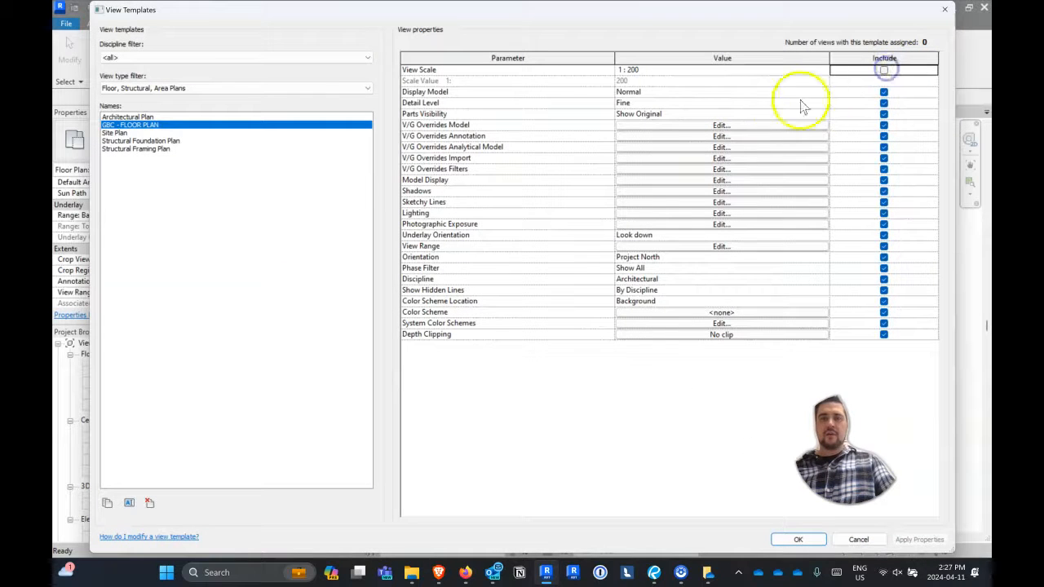
{"action": "left_click", "coordinate": [884, 246]}
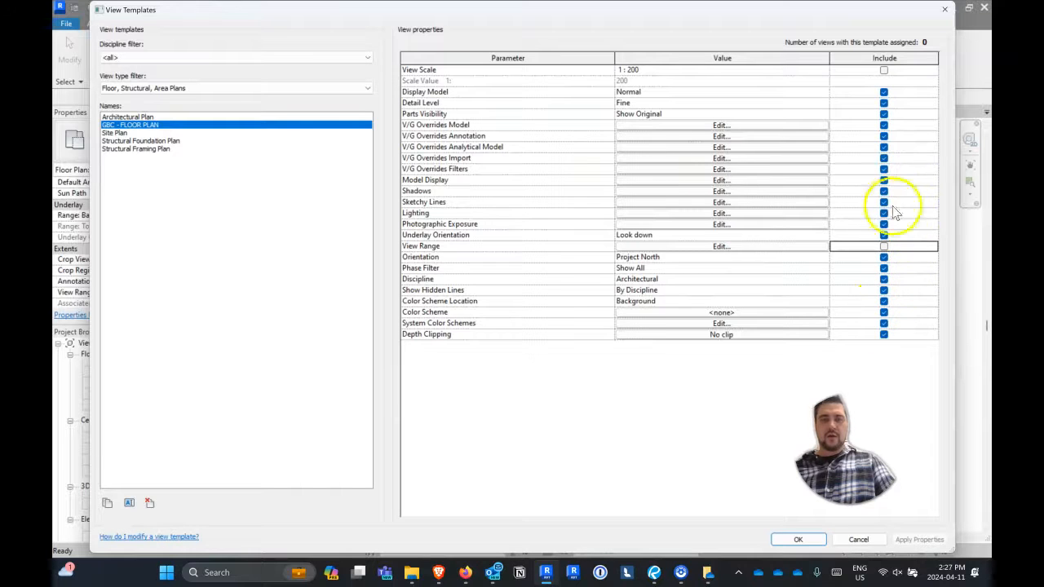
{"action": "left_click", "coordinate": [884, 170]}
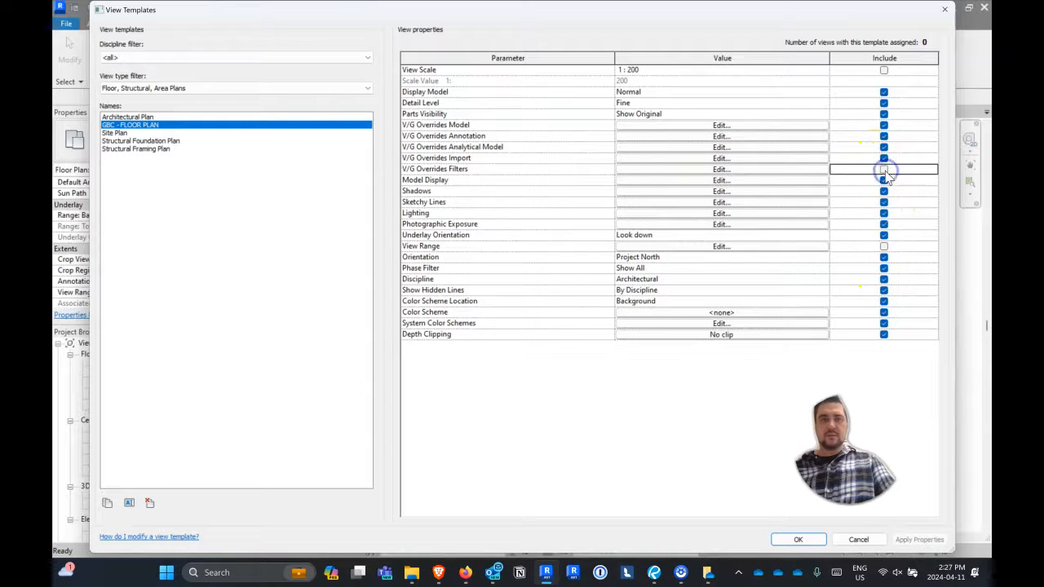
{"action": "left_click", "coordinate": [885, 179]}
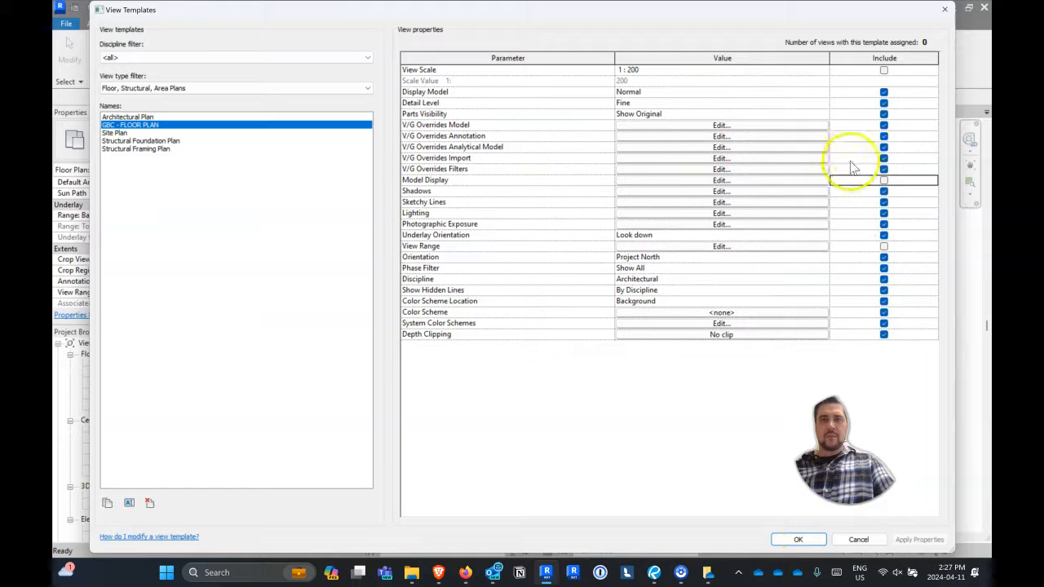
{"action": "left_click", "coordinate": [884, 103]}
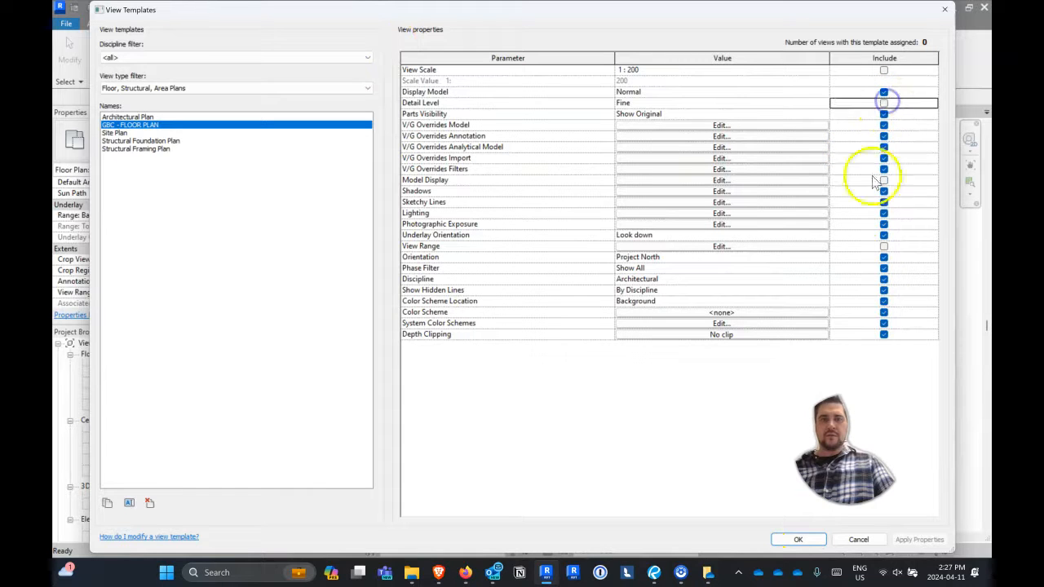
{"action": "left_click", "coordinate": [796, 540]}
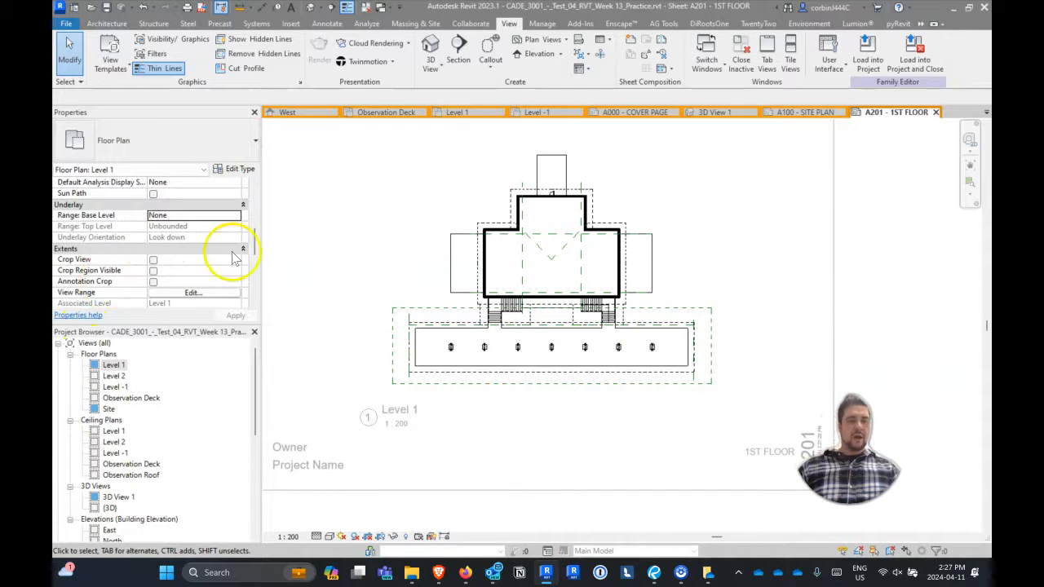
Assign the GBC - FLOOR PLAN view template to the Level 1 floor plan view.
{"action": "scroll", "coordinate": [232, 259], "scroll_direction": "down", "scroll_amount": 3}
{"action": "scroll", "coordinate": [220, 238], "scroll_direction": "up", "scroll_amount": 2}
{"action": "scroll", "coordinate": [192, 276], "scroll_direction": "down", "scroll_amount": 2}
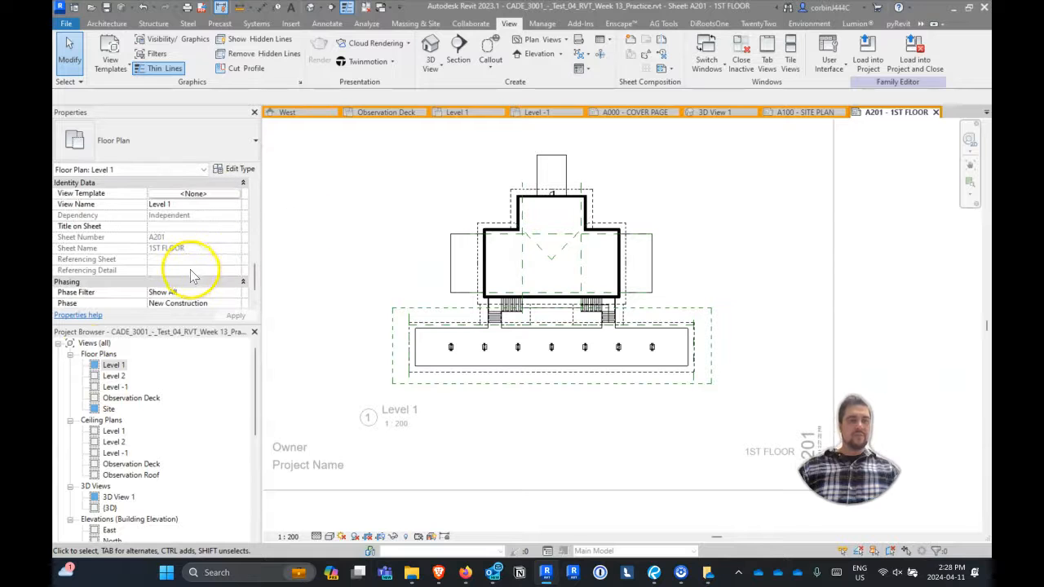
{"action": "left_click", "coordinate": [196, 193]}
{"action": "left_click", "coordinate": [135, 133]}
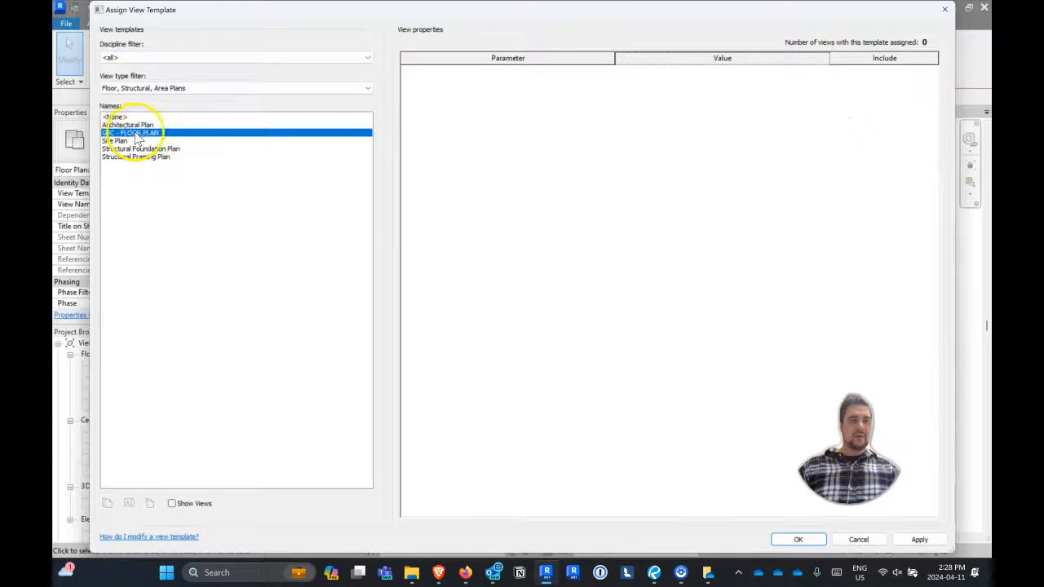
{"action": "double_click", "coordinate": [135, 134]}
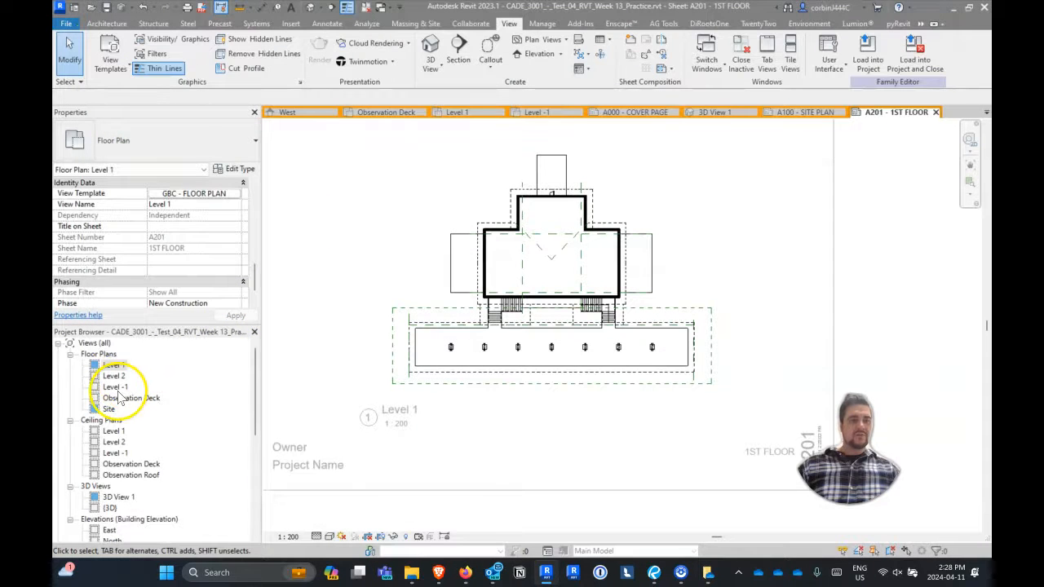
Open the Level -1 floor plan and assign the GBC - FLOOR PLAN view template to it.
{"action": "double_click", "coordinate": [114, 387]}
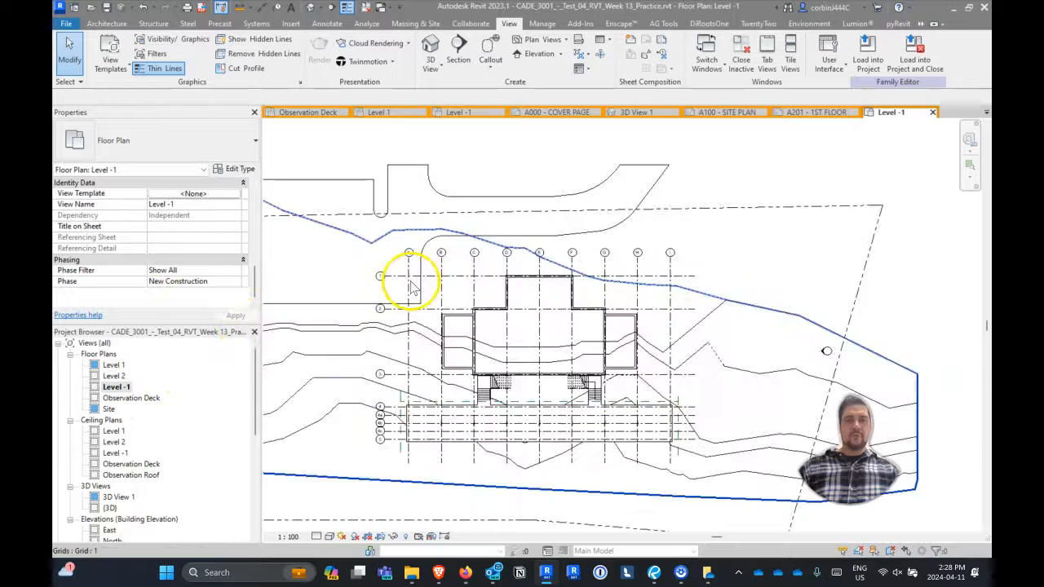
{"action": "left_click", "coordinate": [222, 193]}
{"action": "double_click", "coordinate": [137, 132]}
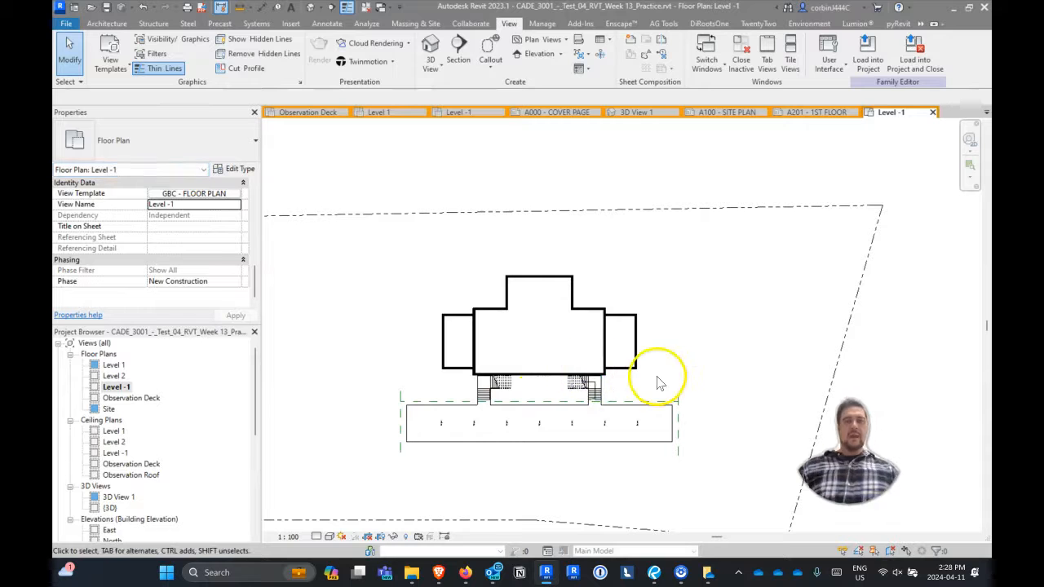
{"action": "scroll", "coordinate": [669, 326], "scroll_direction": "down", "scroll_amount": 2}
{"action": "scroll", "coordinate": [653, 342], "scroll_direction": "up", "scroll_amount": 3}
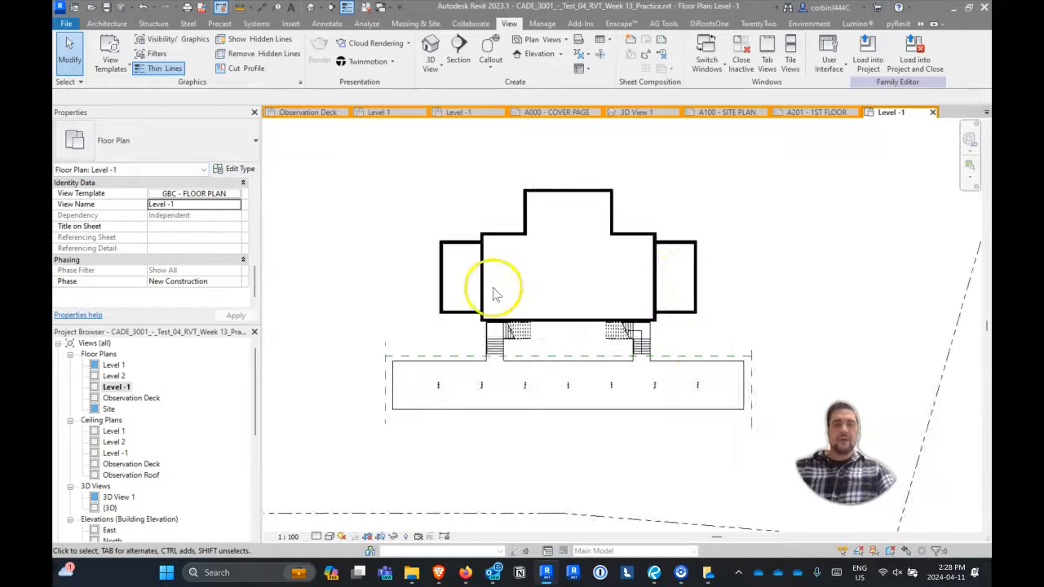
Turn off the Property Lines subcategory of Site in the GBC - FLOOR PLAN template's model overrides and accept the changes.
{"action": "left_click", "coordinate": [224, 194]}
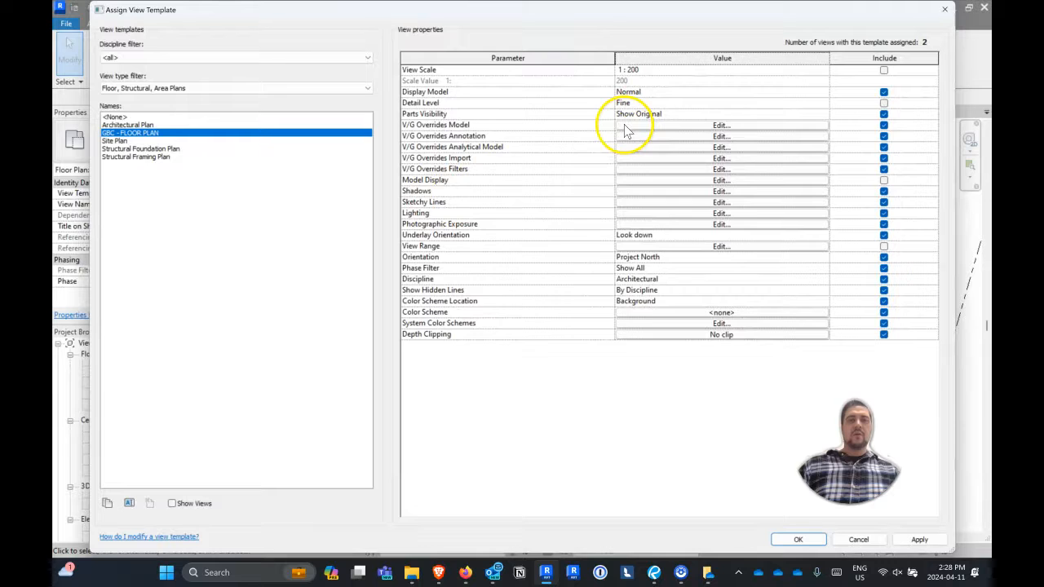
{"action": "left_click", "coordinate": [625, 127]}
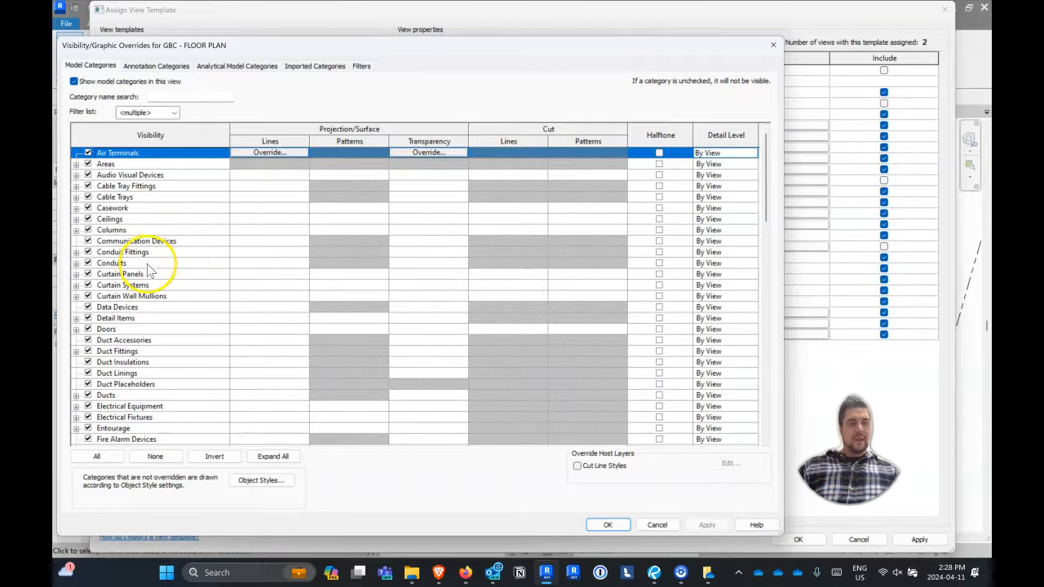
{"action": "key", "text": "p"}
{"action": "scroll", "coordinate": [140, 298], "scroll_direction": "down", "scroll_amount": 4}
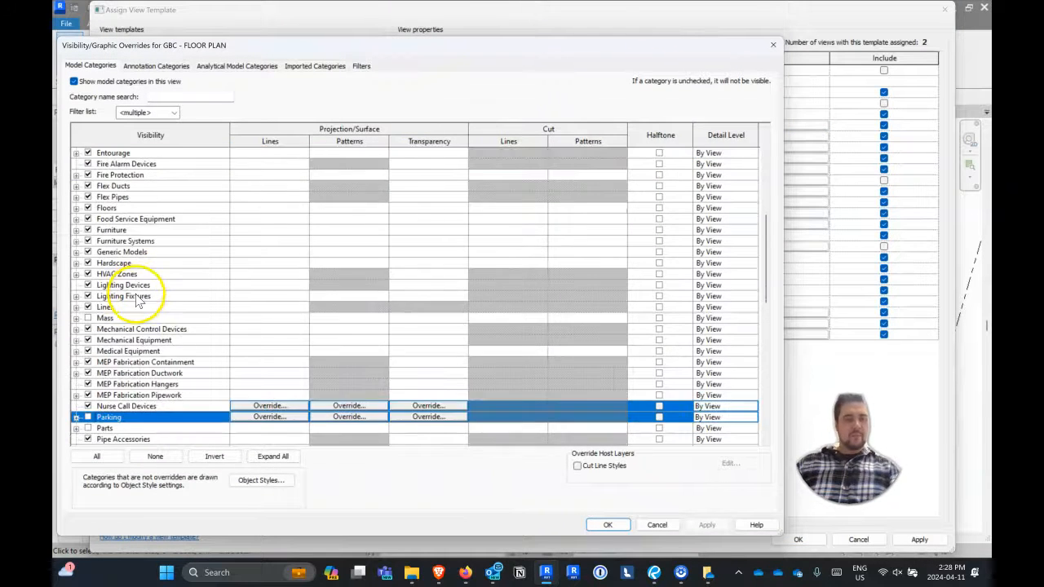
{"action": "scroll", "coordinate": [108, 427], "scroll_direction": "down", "scroll_amount": 2}
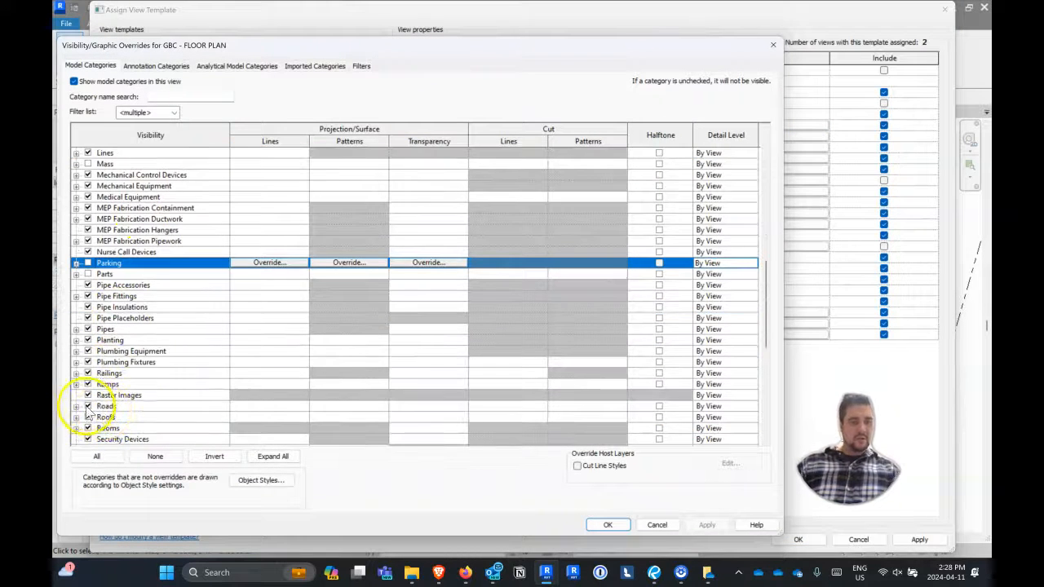
{"action": "key", "text": "s"}
{"action": "scroll", "coordinate": [75, 397], "scroll_direction": "down", "scroll_amount": 2}
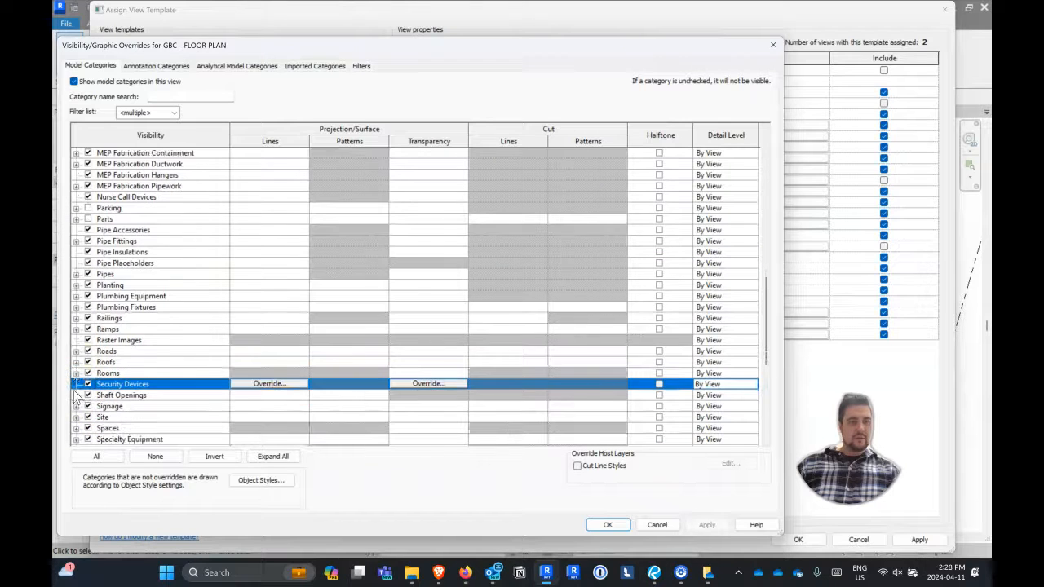
{"action": "left_click", "coordinate": [76, 417]}
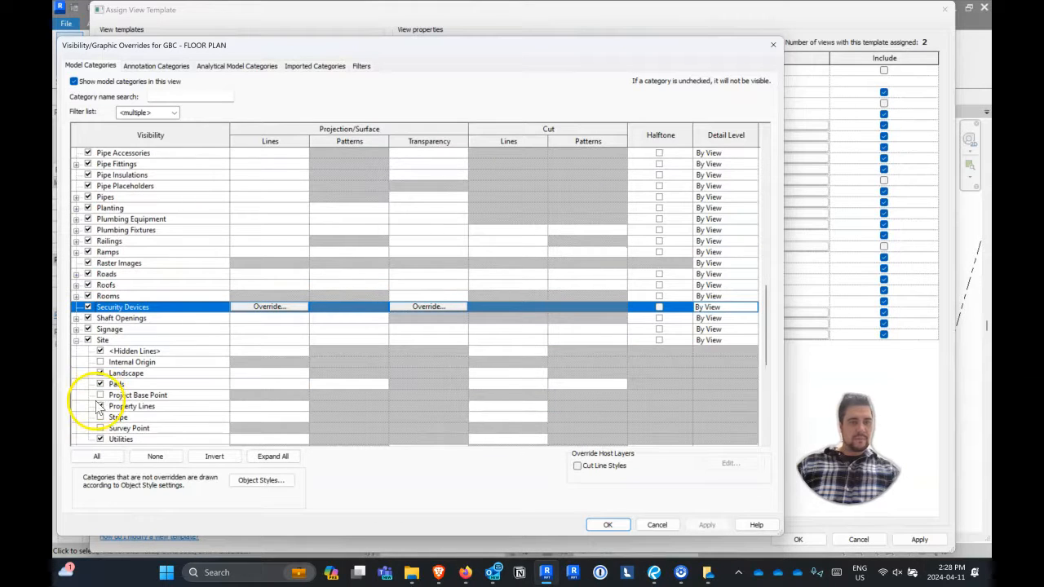
{"action": "left_click", "coordinate": [99, 410]}
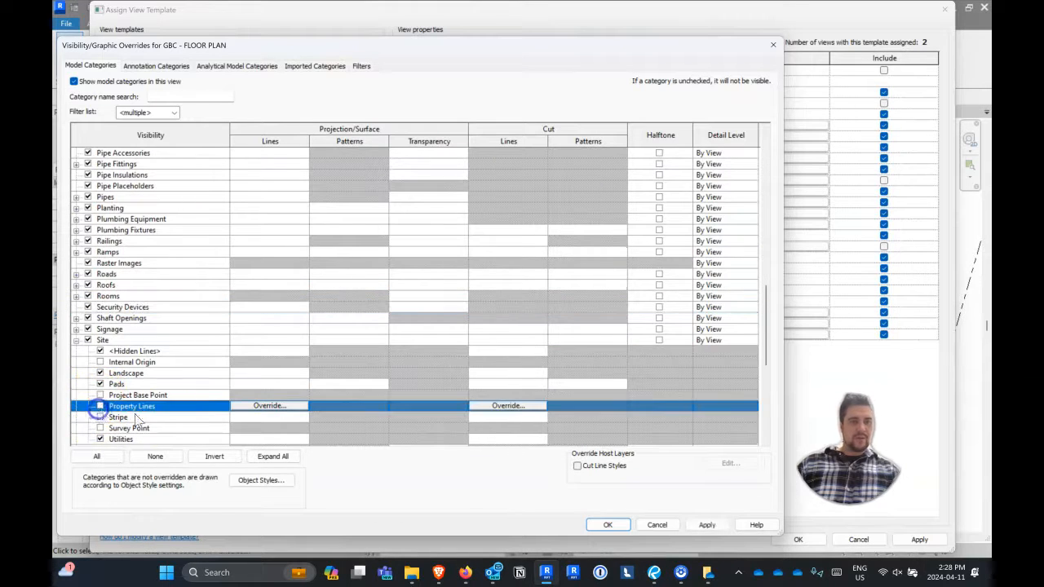
{"action": "left_click", "coordinate": [608, 525]}
{"action": "left_click", "coordinate": [799, 540]}
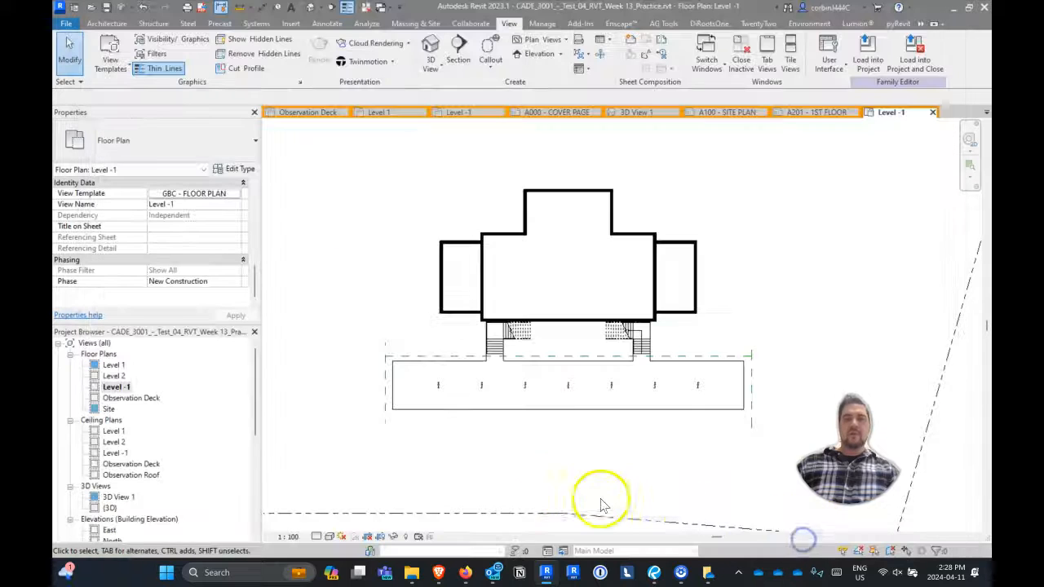
Open the A300 - ELEVATIONS 1 sheet and dismiss the save reminder without saving.
{"action": "scroll", "coordinate": [618, 303], "scroll_direction": "up", "scroll_amount": 5}
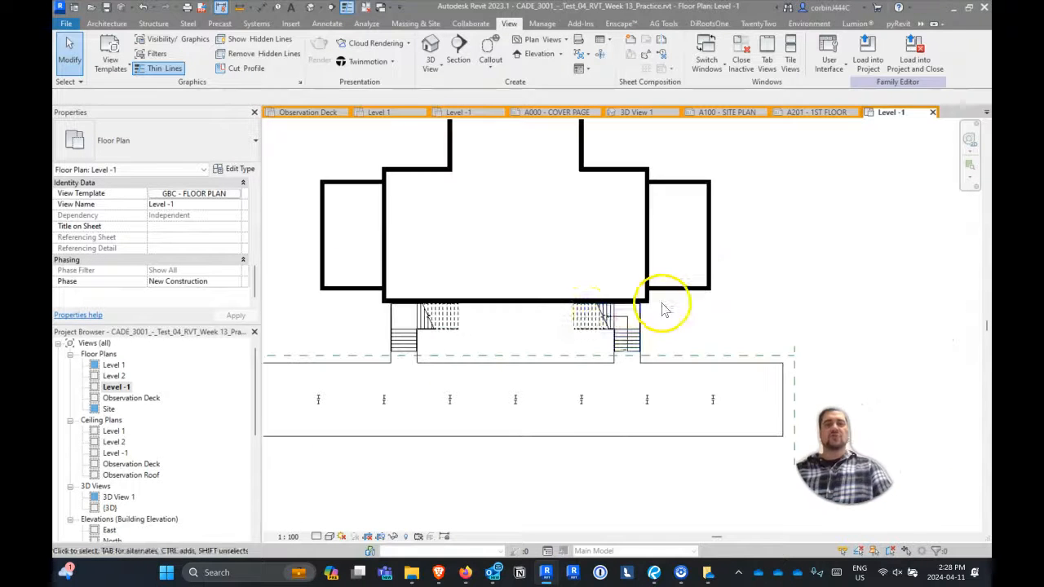
{"action": "scroll", "coordinate": [570, 323], "scroll_direction": "down", "scroll_amount": 3}
{"action": "scroll", "coordinate": [496, 373], "scroll_direction": "up", "scroll_amount": 2}
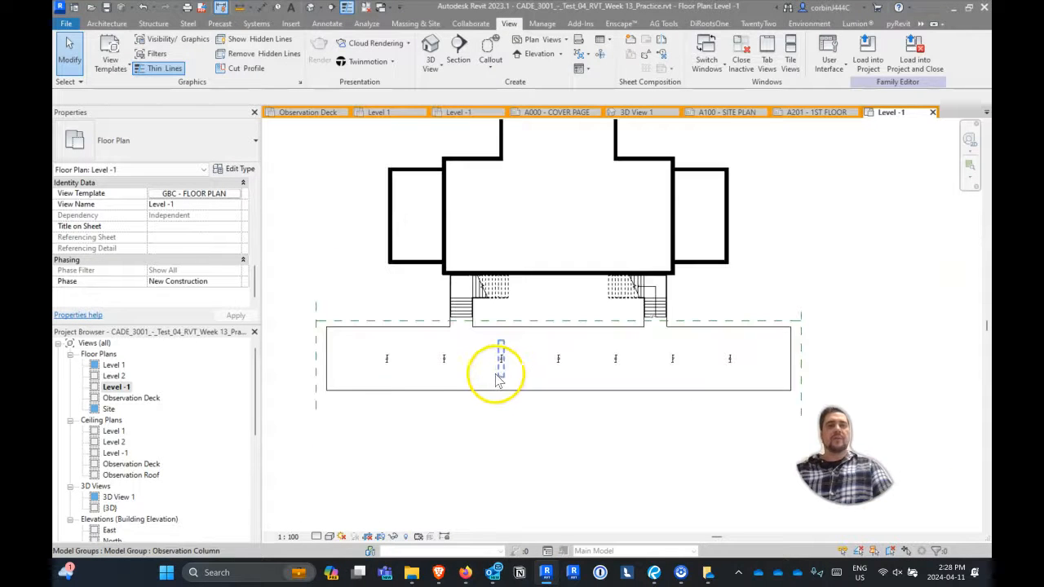
{"action": "scroll", "coordinate": [115, 445], "scroll_direction": "down", "scroll_amount": 6}
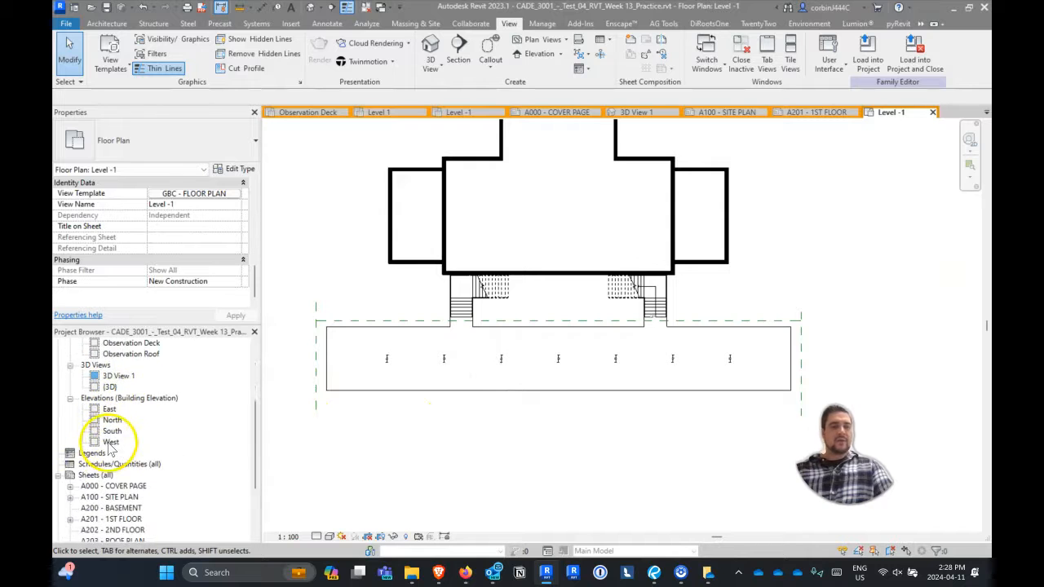
{"action": "scroll", "coordinate": [106, 453], "scroll_direction": "down", "scroll_amount": 1}
{"action": "double_click", "coordinate": [110, 451]}
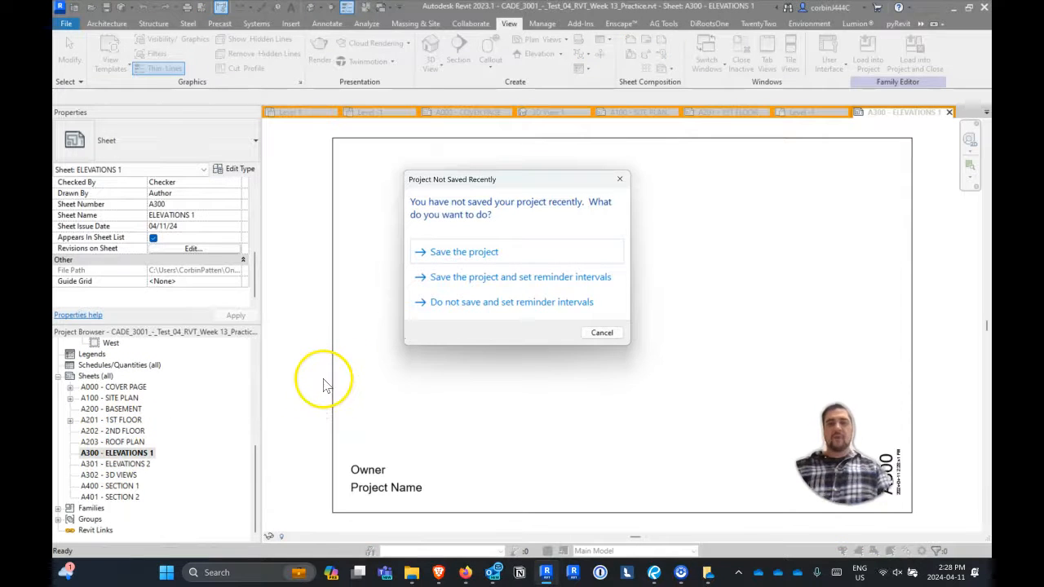
{"action": "key", "text": "Escape"}
Place the East elevation on the upper half of the A300 sheet.
{"action": "scroll", "coordinate": [114, 412], "scroll_direction": "up", "scroll_amount": 8}
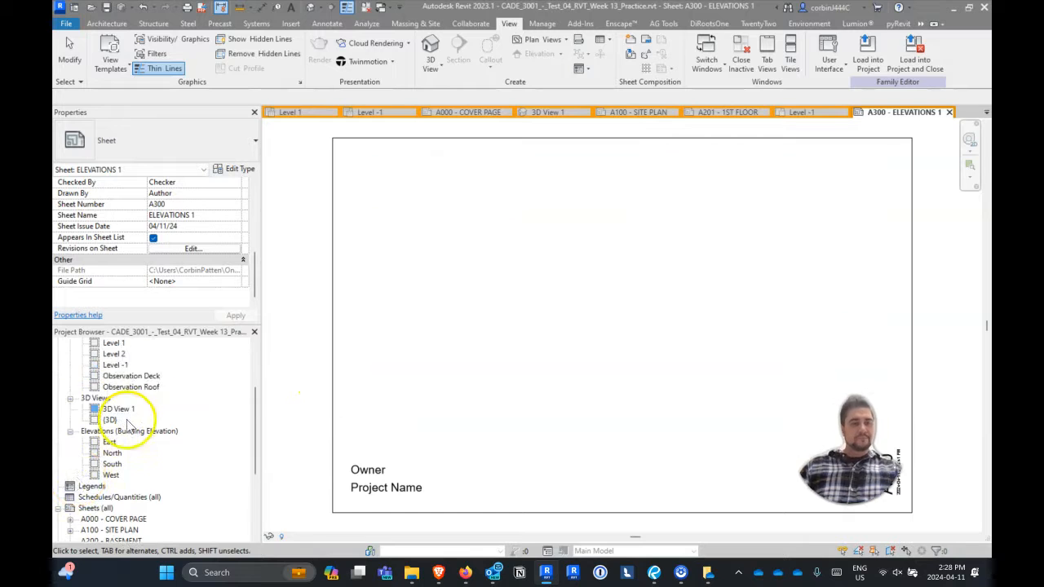
{"action": "scroll", "coordinate": [118, 420], "scroll_direction": "down", "scroll_amount": 3}
{"action": "left_click", "coordinate": [109, 453]}
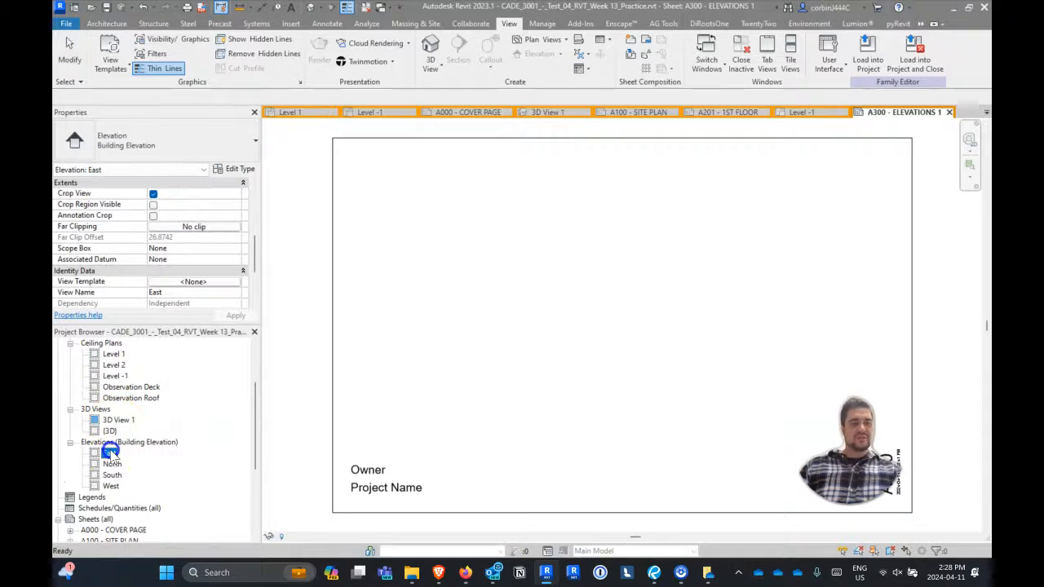
{"action": "left_click", "coordinate": [612, 233]}
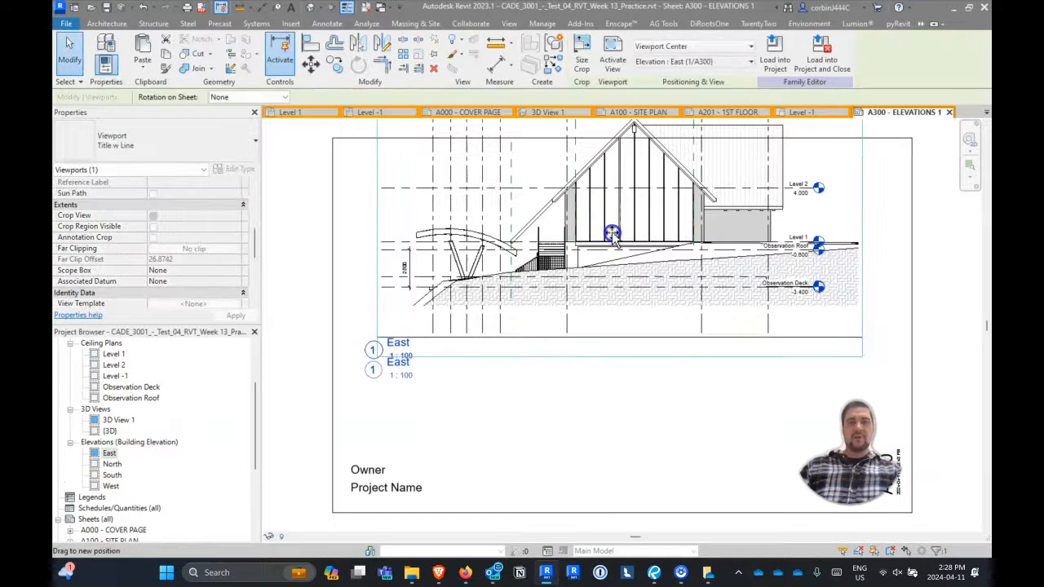
{"action": "key", "text": "Escape"}
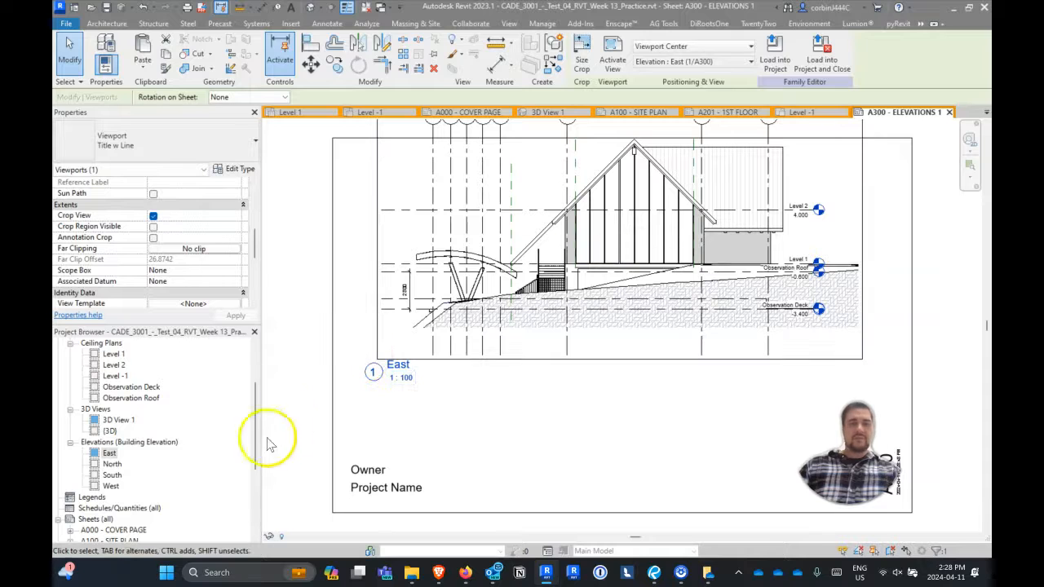
Place the North elevation on the A300 sheet and shift it down below the East elevation's building.
{"action": "left_click", "coordinate": [112, 465]}
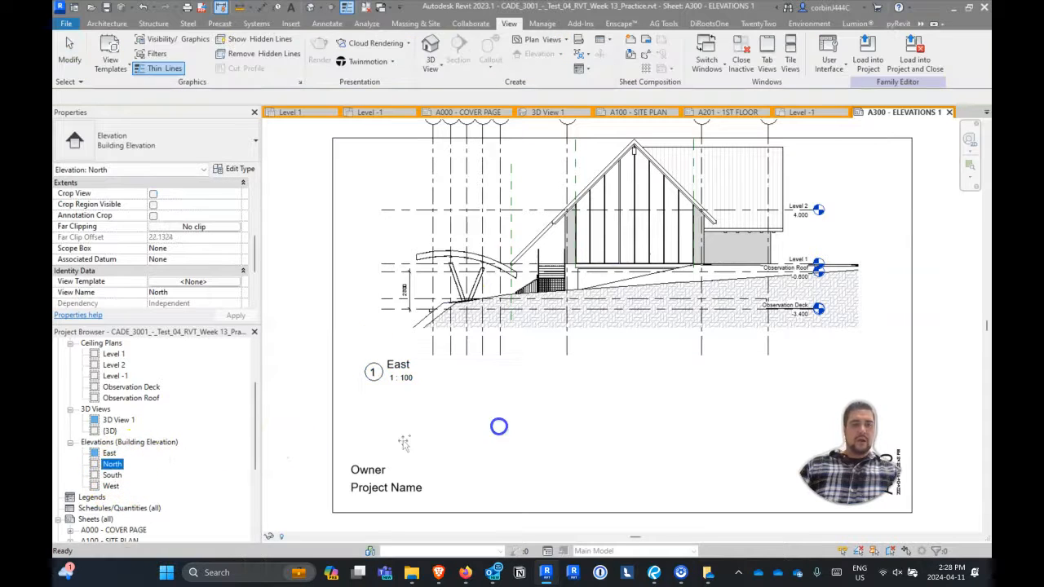
{"action": "left_click_drag", "start_coordinate": [615, 422], "coordinate": [617, 422]}
{"action": "left_click", "coordinate": [660, 360]}
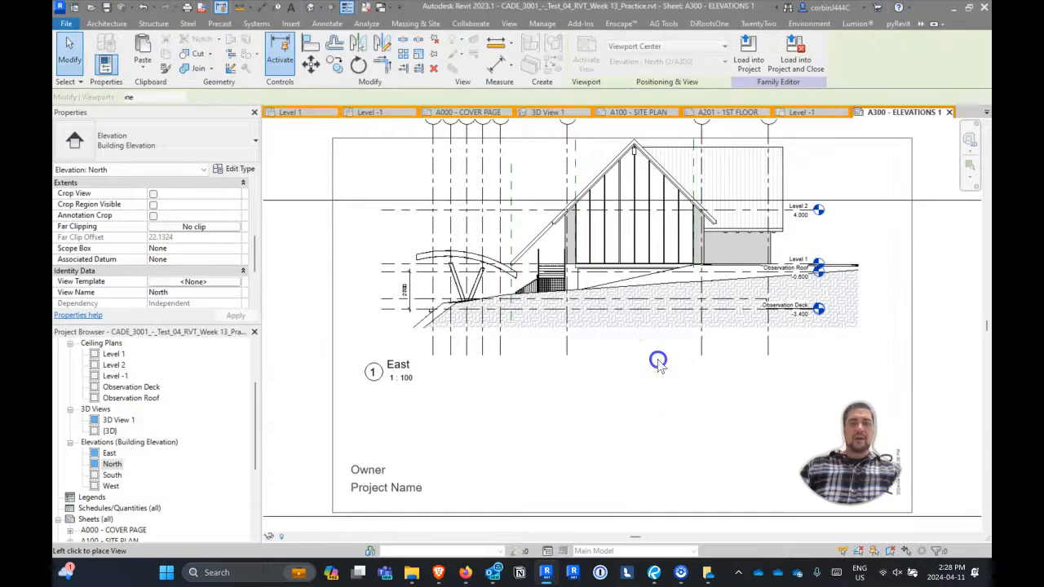
{"action": "scroll", "coordinate": [560, 364], "scroll_direction": "down", "scroll_amount": 2}
{"action": "left_click", "coordinate": [557, 362]}
{"action": "scroll", "coordinate": [560, 363], "scroll_direction": "up", "scroll_amount": 2}
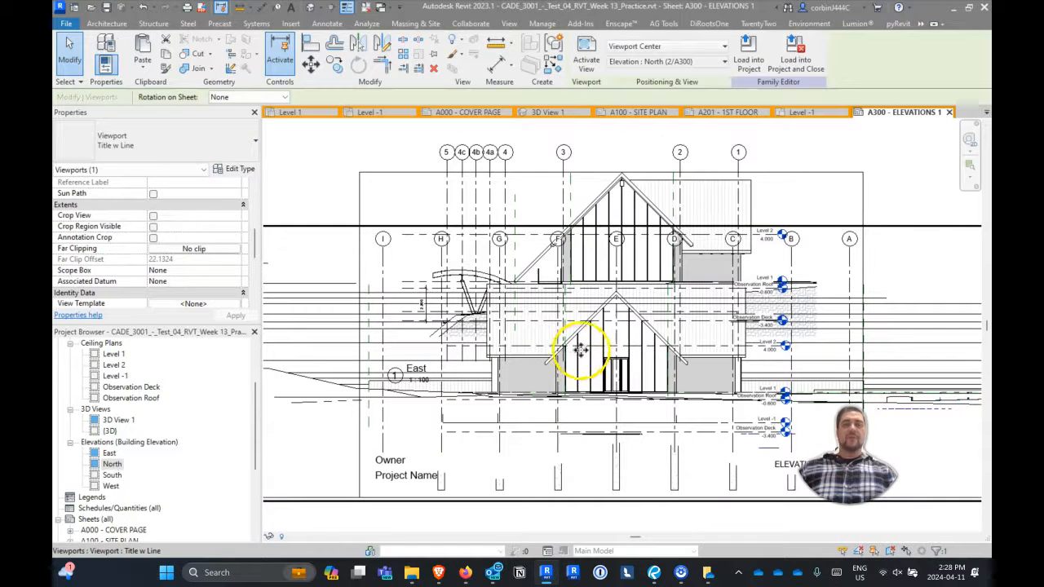
{"action": "left_click_drag", "start_coordinate": [585, 369], "coordinate": [585, 373]}
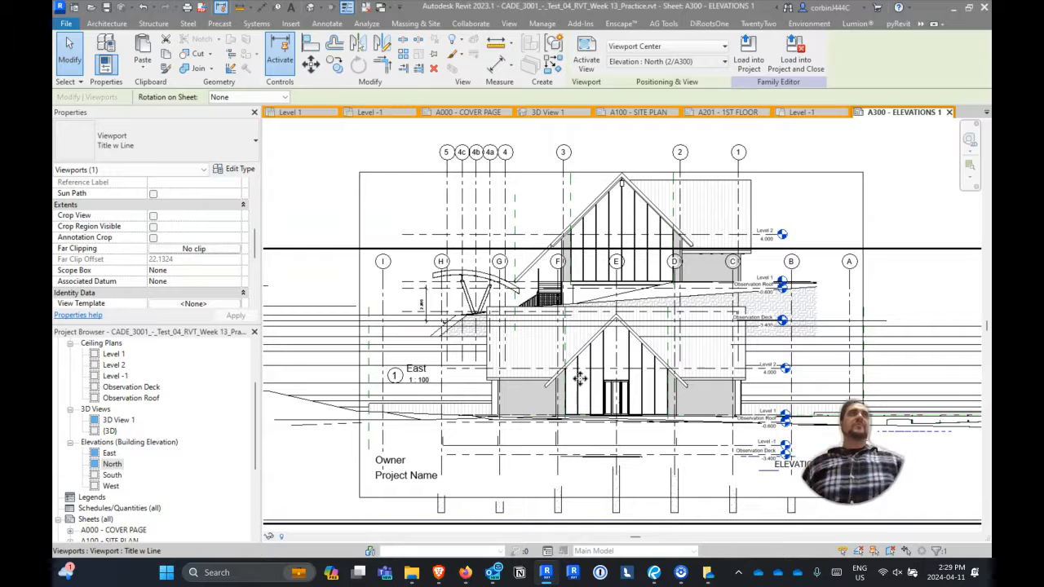
Select the North and East viewports together and check their shared view scale.
{"action": "left_click", "coordinate": [636, 198], "text": "ctrl"}
{"action": "scroll", "coordinate": [700, 235], "scroll_direction": "down", "scroll_amount": 3}
{"action": "scroll", "coordinate": [613, 275], "scroll_direction": "up", "scroll_amount": 2}
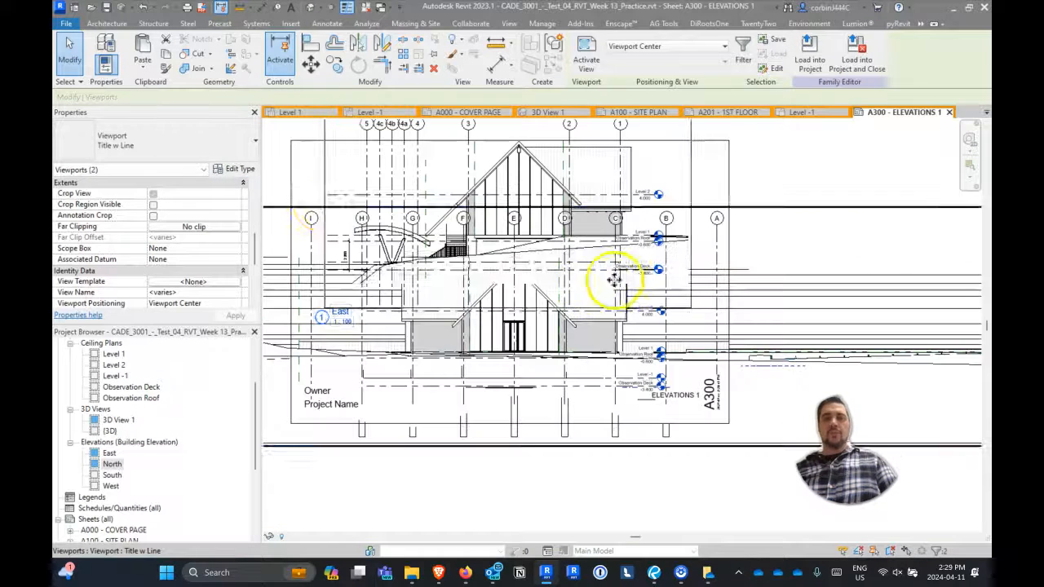
{"action": "scroll", "coordinate": [229, 210], "scroll_direction": "up", "scroll_amount": 3}
{"action": "scroll", "coordinate": [228, 210], "scroll_direction": "up", "scroll_amount": 2}
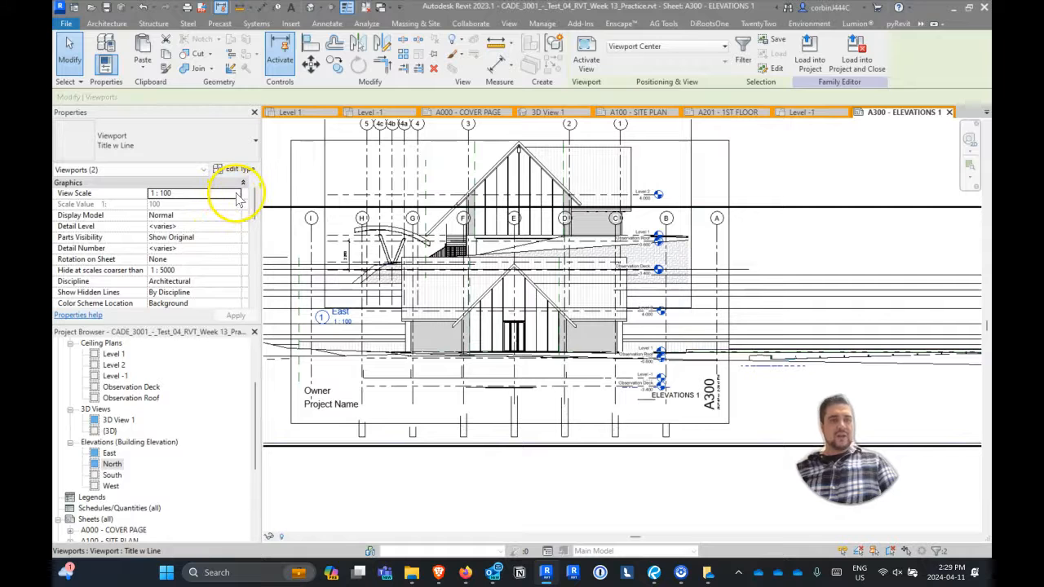
Open the Level 1 floor plan to check which view scale it uses.
{"action": "double_click", "coordinate": [114, 354]}
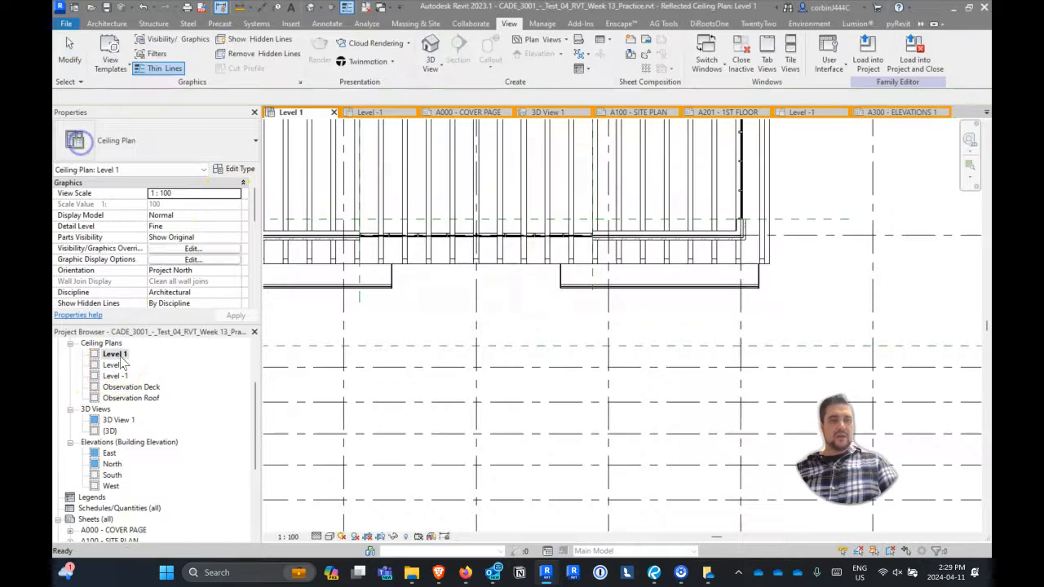
{"action": "key", "text": "z"}
{"action": "key", "text": "f"}
{"action": "scroll", "coordinate": [363, 292], "scroll_direction": "up", "scroll_amount": 3}
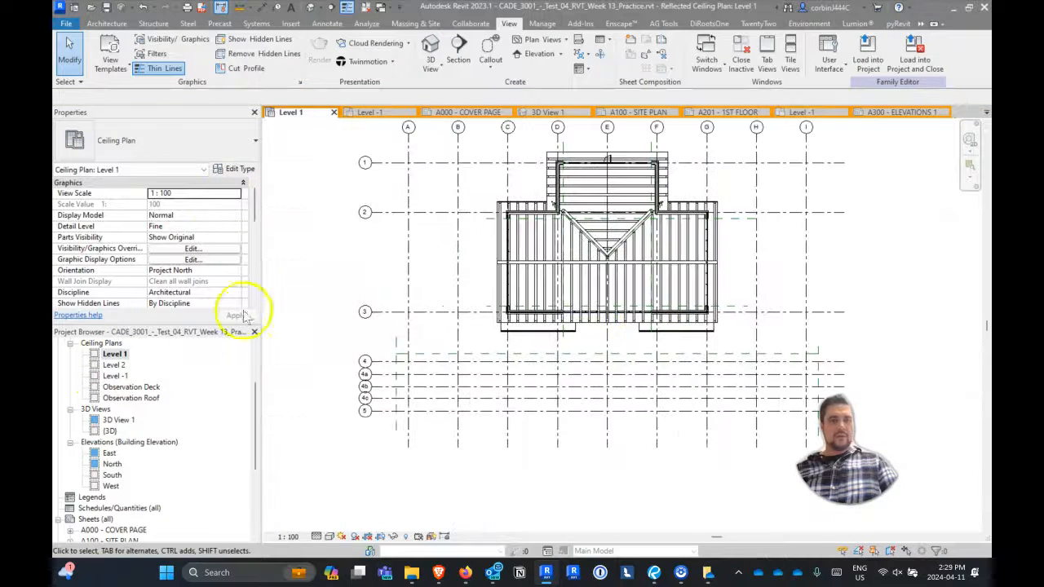
{"action": "double_click", "coordinate": [114, 364]}
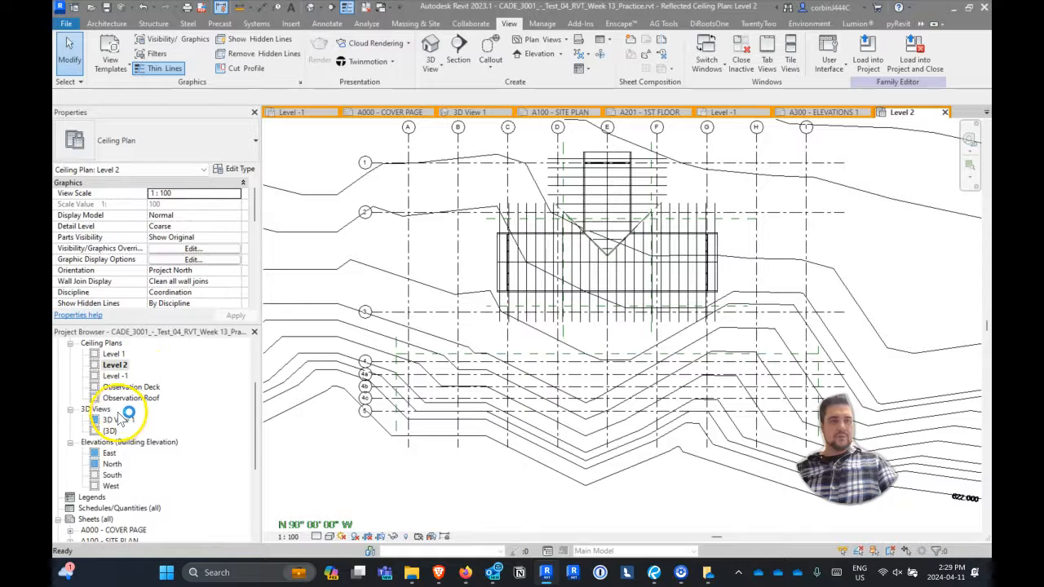
{"action": "scroll", "coordinate": [122, 391], "scroll_direction": "up", "scroll_amount": 4}
{"action": "left_click", "coordinate": [114, 365]}
{"action": "double_click", "coordinate": [114, 365]}
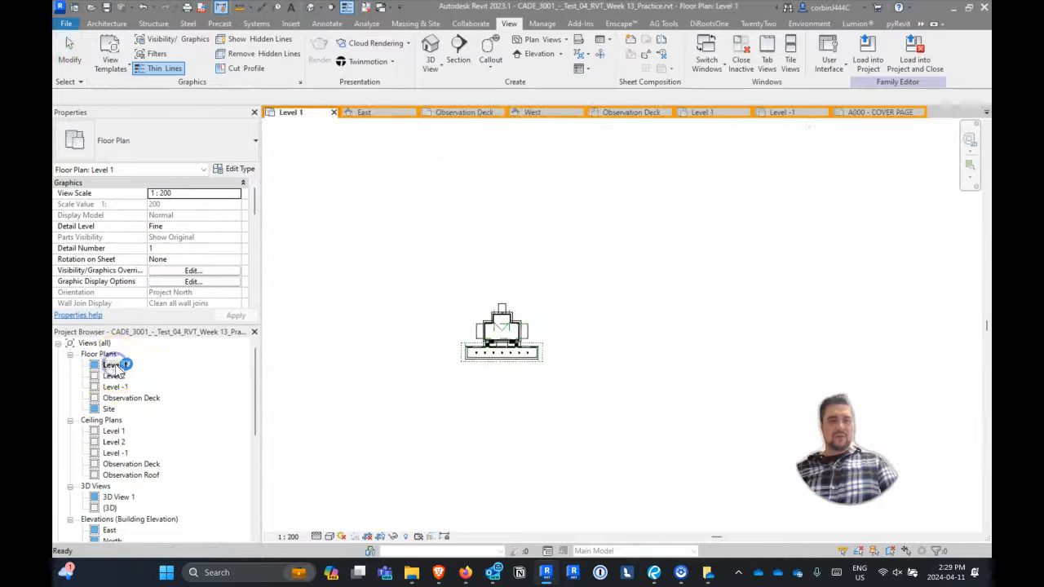
{"action": "left_click", "coordinate": [447, 327]}
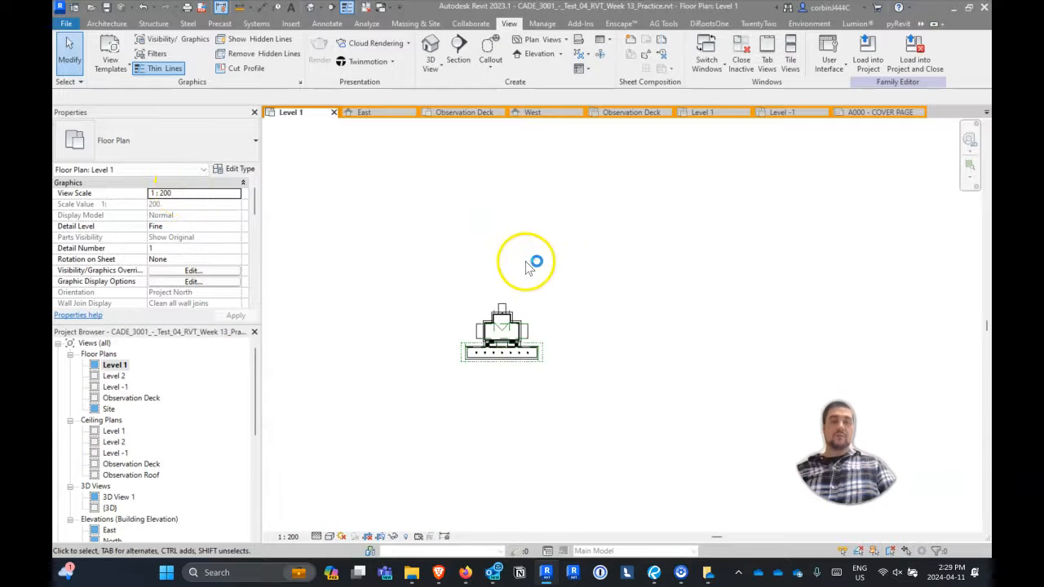
Open the A300 - ELEVATIONS 1 sheet and select the North and East viewports together.
{"action": "scroll", "coordinate": [114, 461], "scroll_direction": "down", "scroll_amount": 5}
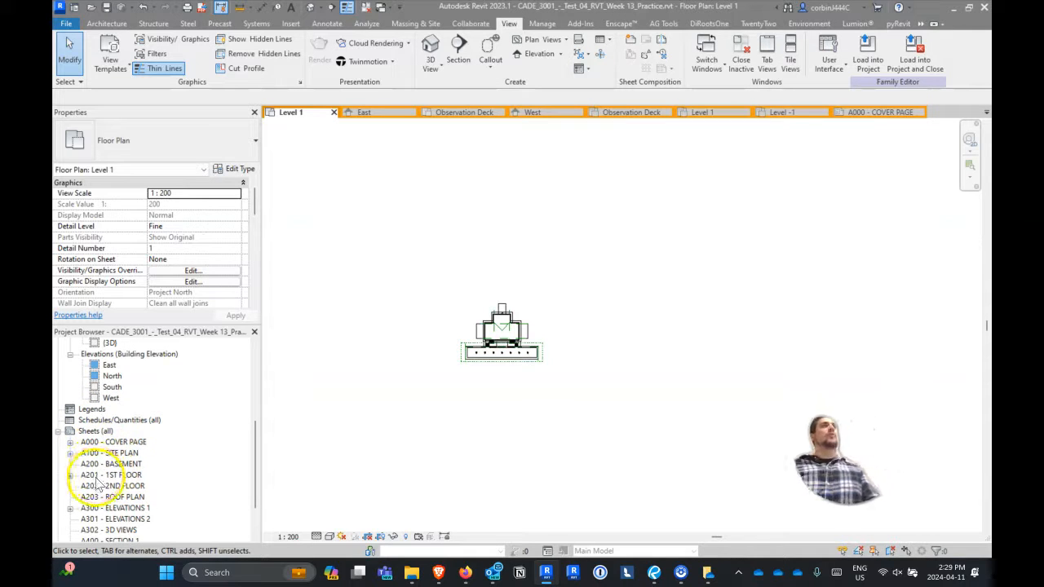
{"action": "scroll", "coordinate": [81, 489], "scroll_direction": "down", "scroll_amount": 2}
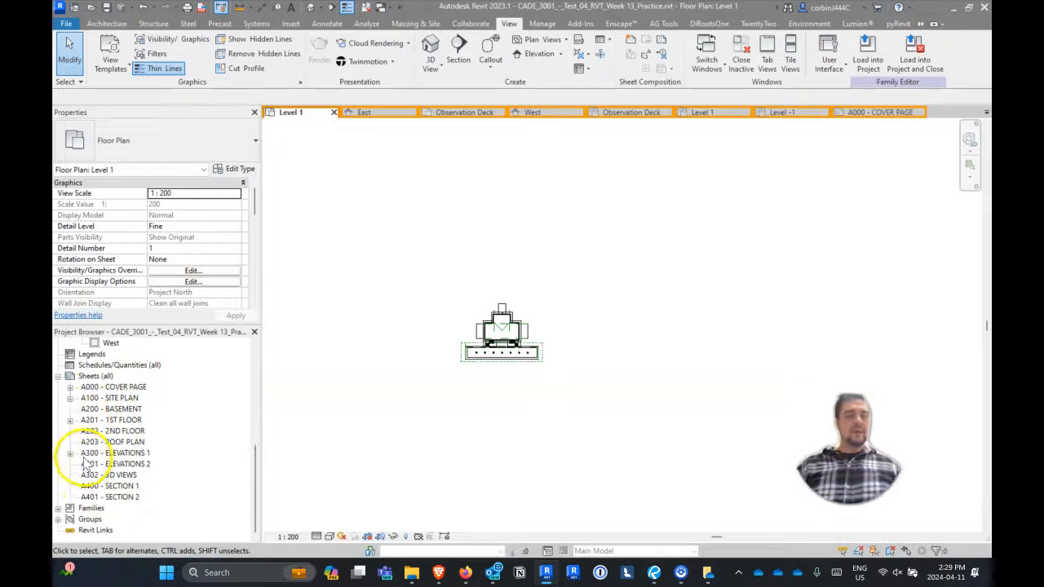
{"action": "double_click", "coordinate": [93, 453]}
{"action": "left_click", "coordinate": [567, 301]}
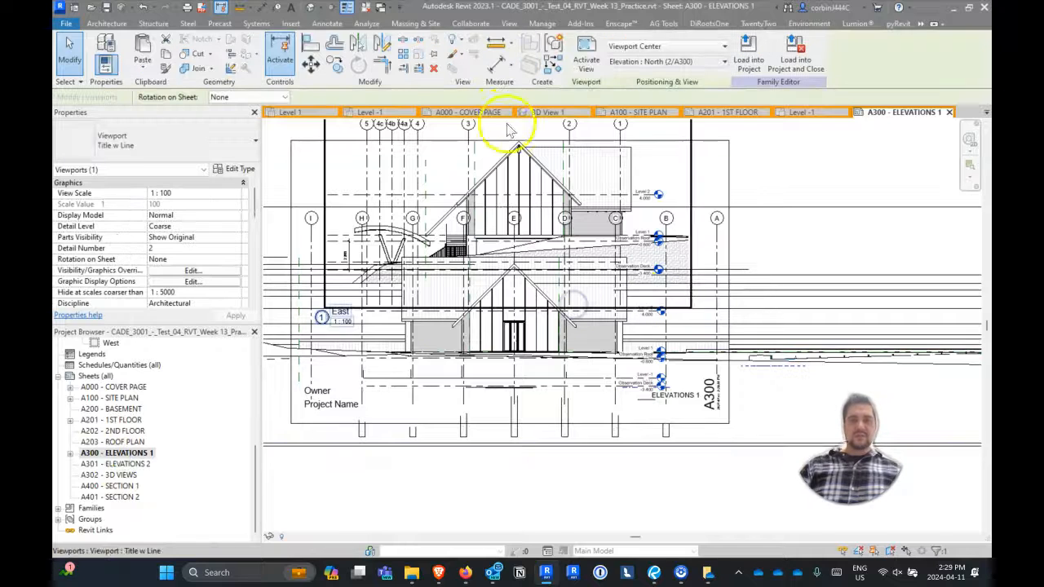
{"action": "left_click", "coordinate": [517, 155], "text": "ctrl"}
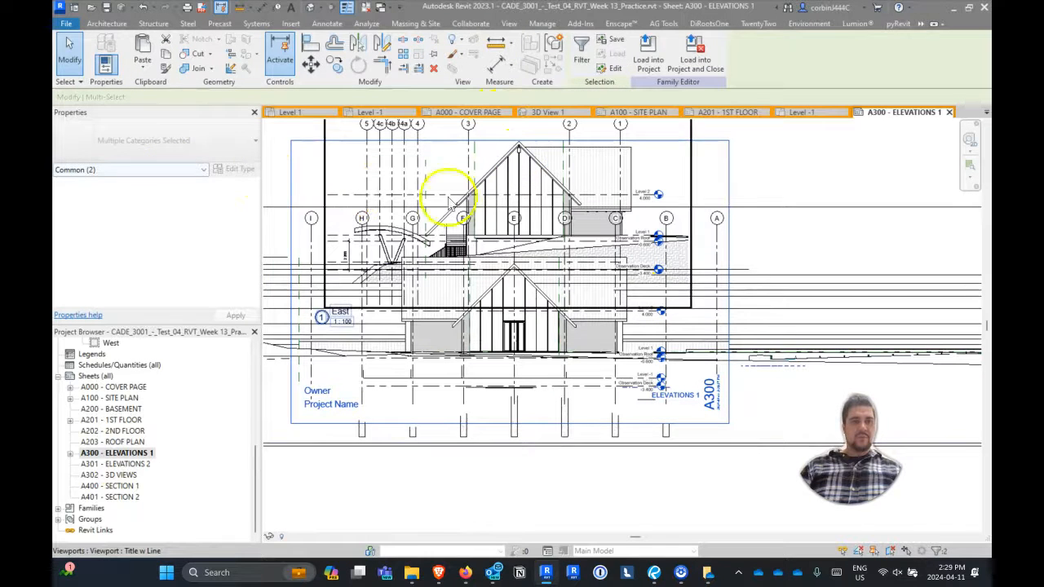
{"action": "key", "text": "Escape"}
{"action": "left_click", "coordinate": [517, 187]}
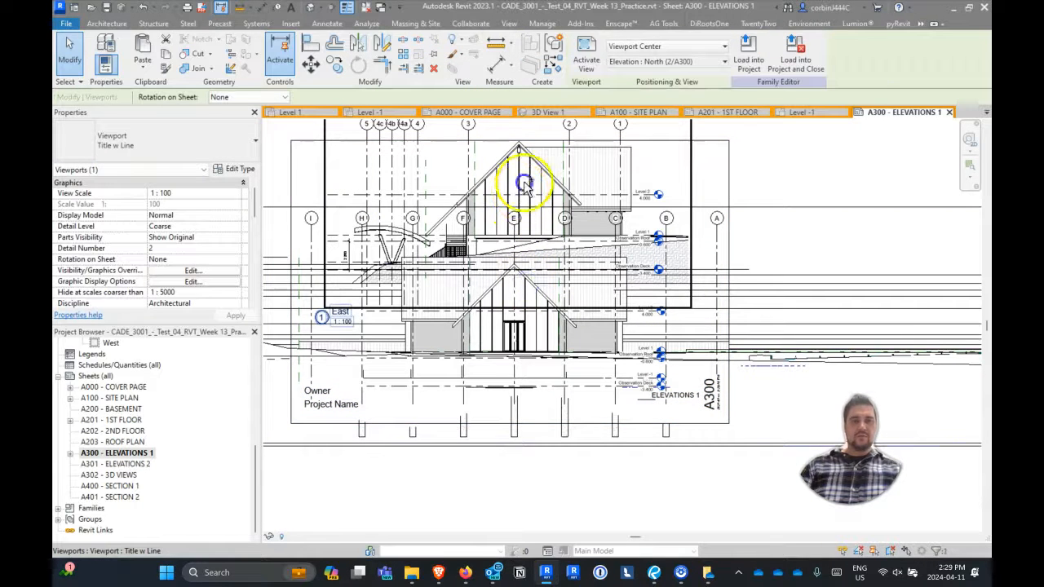
{"action": "left_click", "coordinate": [525, 174], "text": "ctrl"}
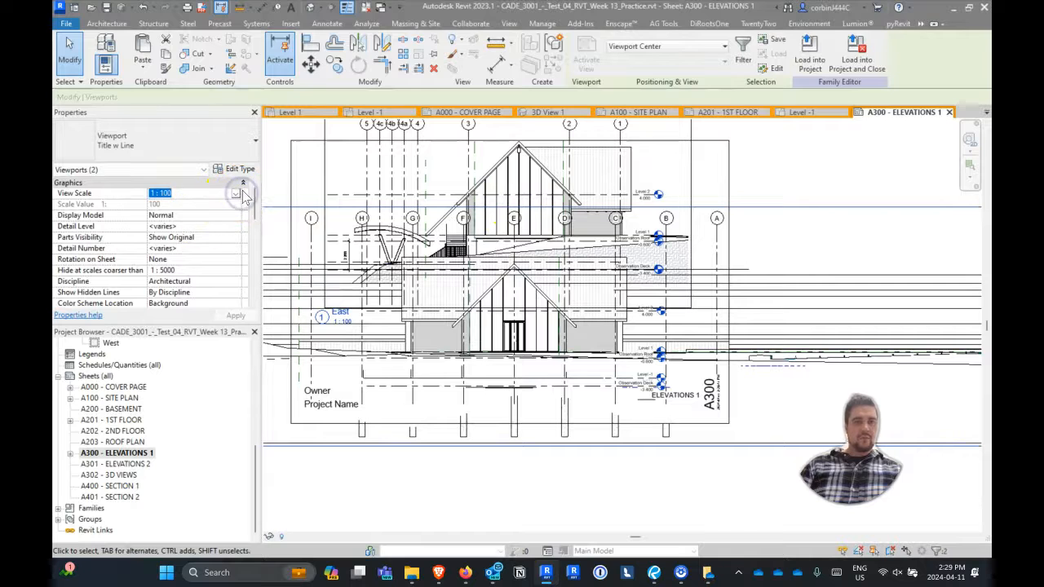
Set the view scale of the two selected elevation viewports to 1:50.
{"action": "left_click", "coordinate": [235, 194]}
{"action": "left_click", "coordinate": [176, 240]}
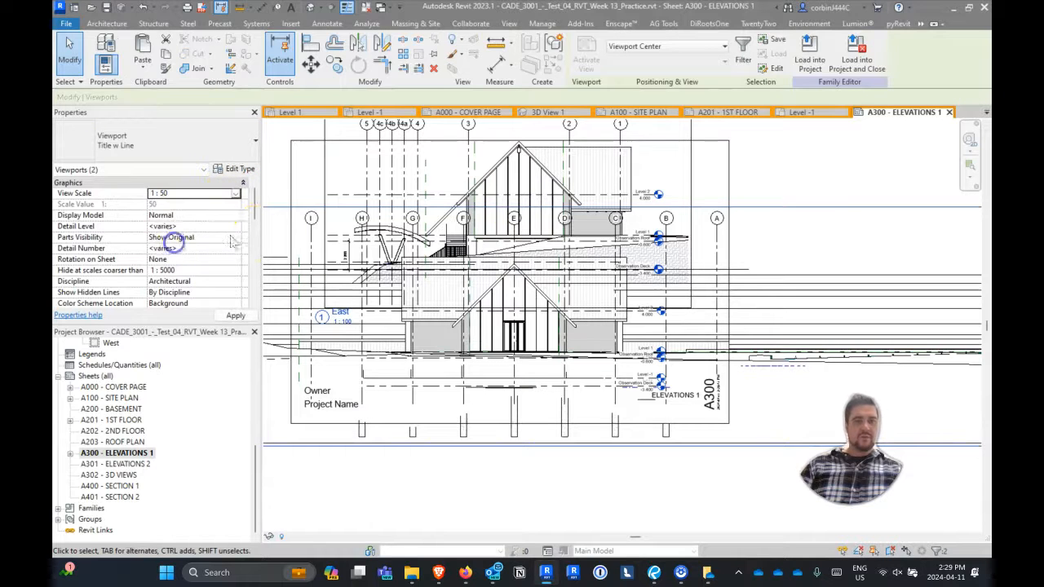
{"action": "scroll", "coordinate": [461, 222], "scroll_direction": "down", "scroll_amount": 4}
Set the view scale of the North and East viewports to 1:200 and clear the selection.
{"action": "left_click", "coordinate": [235, 193]}
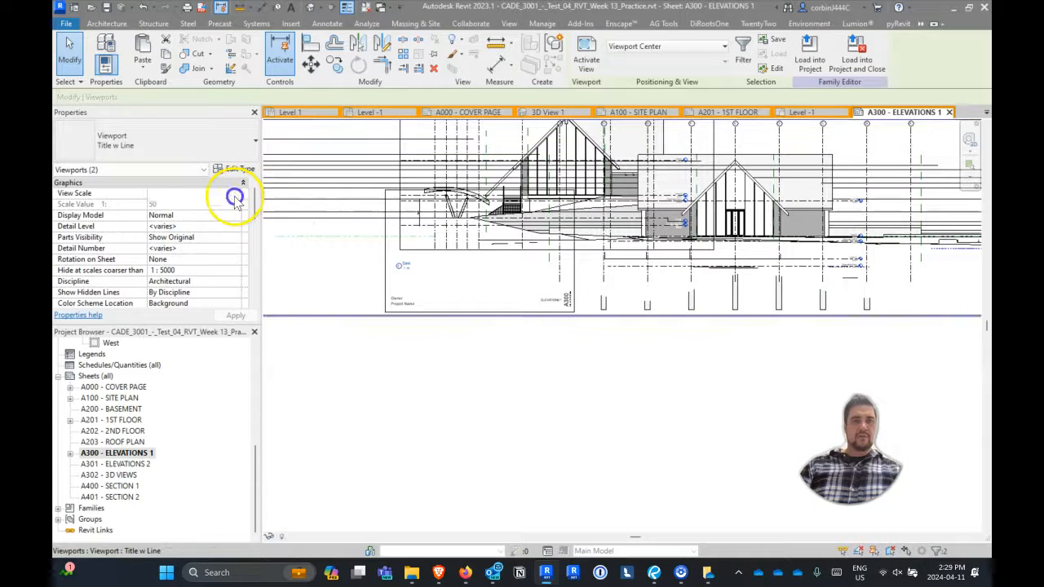
{"action": "scroll", "coordinate": [193, 244], "scroll_direction": "down", "scroll_amount": 2}
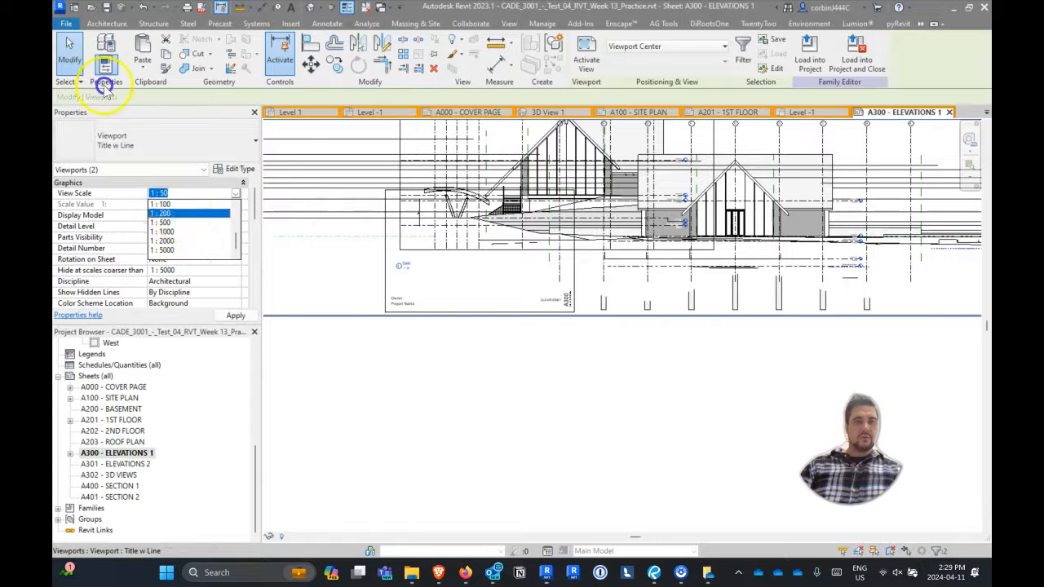
{"action": "left_click", "coordinate": [181, 213]}
{"action": "scroll", "coordinate": [441, 257], "scroll_direction": "up", "scroll_amount": 3}
{"action": "key", "text": "Escape"}
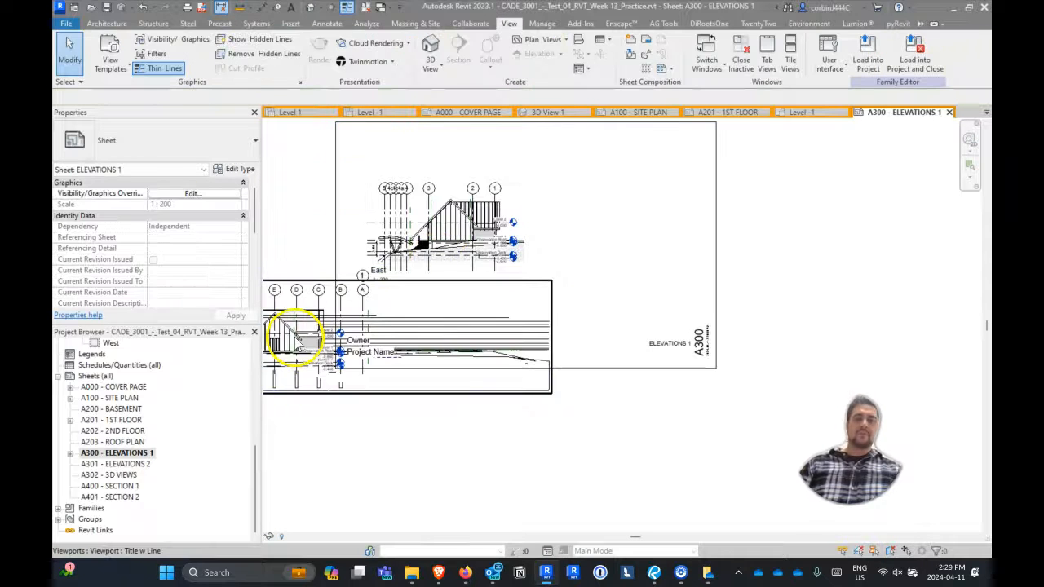
Reposition the viewports on the A300 sheet so the East elevation sits above the North elevation without their buildings overlapping.
{"action": "left_click_drag", "start_coordinate": [420, 307], "coordinate": [596, 296]}
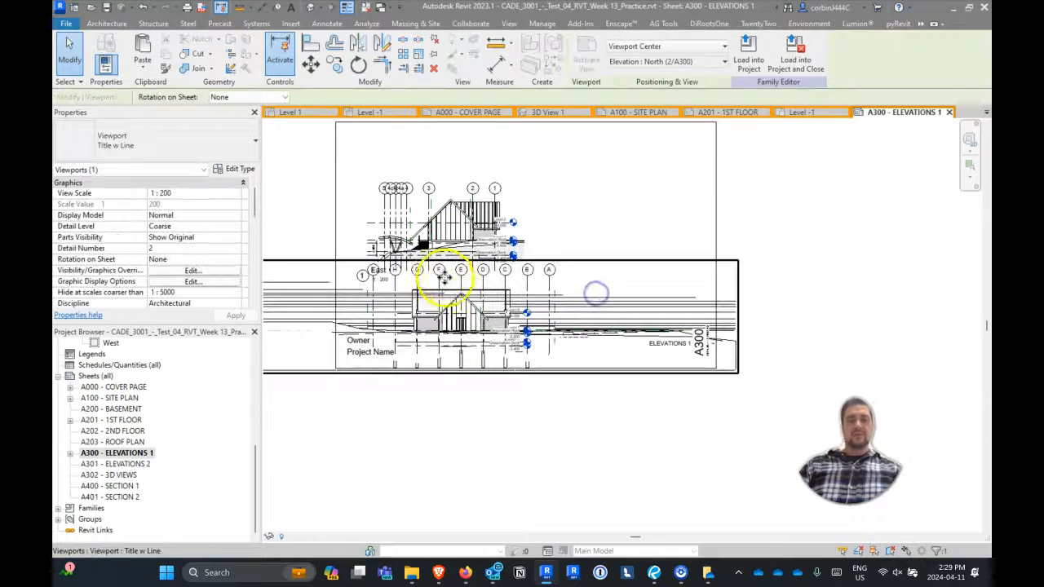
{"action": "left_click", "coordinate": [453, 219], "text": "ctrl"}
{"action": "left_click_drag", "start_coordinate": [487, 304], "coordinate": [564, 250]}
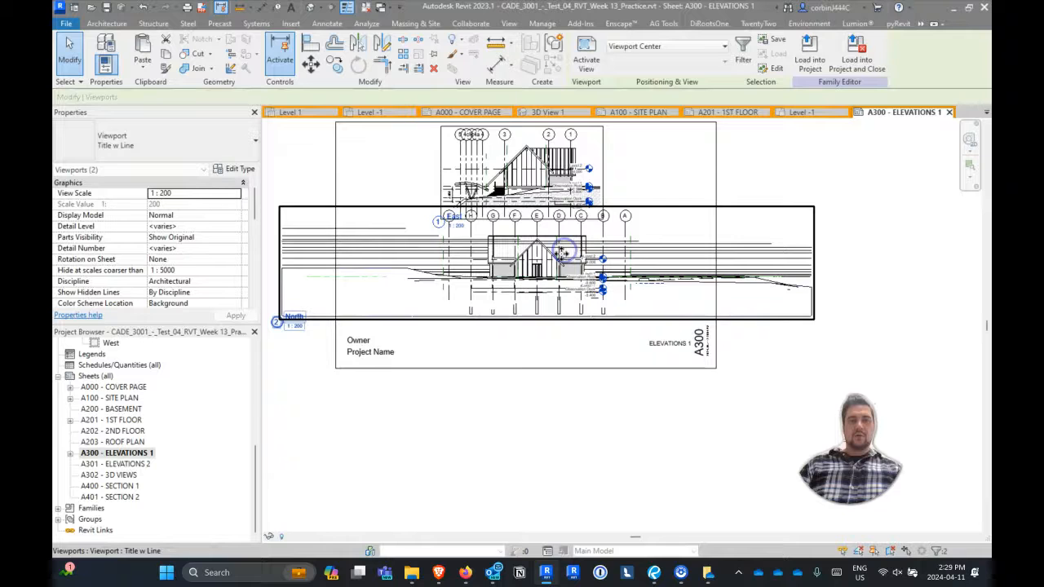
{"action": "left_click_drag", "start_coordinate": [526, 193], "coordinate": [516, 211]}
{"action": "key", "text": "Escape"}
{"action": "left_click_drag", "start_coordinate": [544, 256], "coordinate": [545, 289]}
{"action": "key", "text": "Escape"}
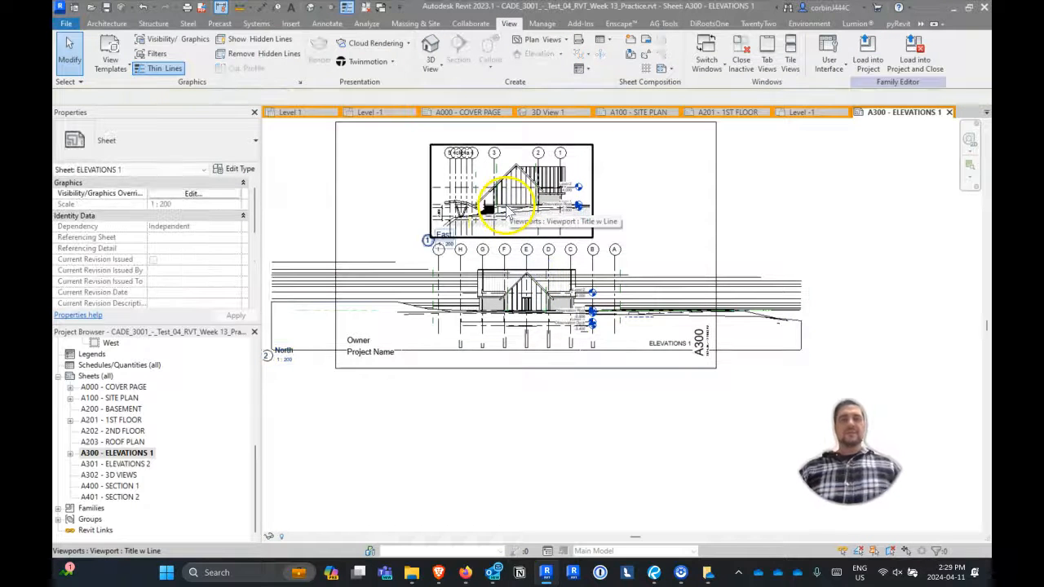
Activate the East view on the sheet and create a view template from it named GBC - ELEVATIONS.
{"action": "double_click", "coordinate": [495, 209]}
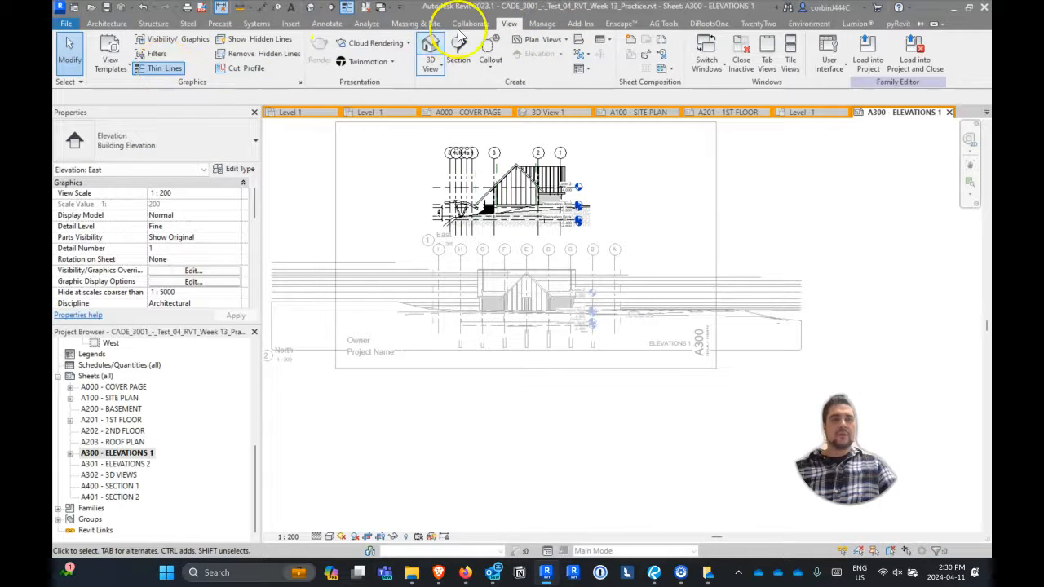
{"action": "left_click", "coordinate": [542, 22]}
{"action": "left_click", "coordinate": [509, 23]}
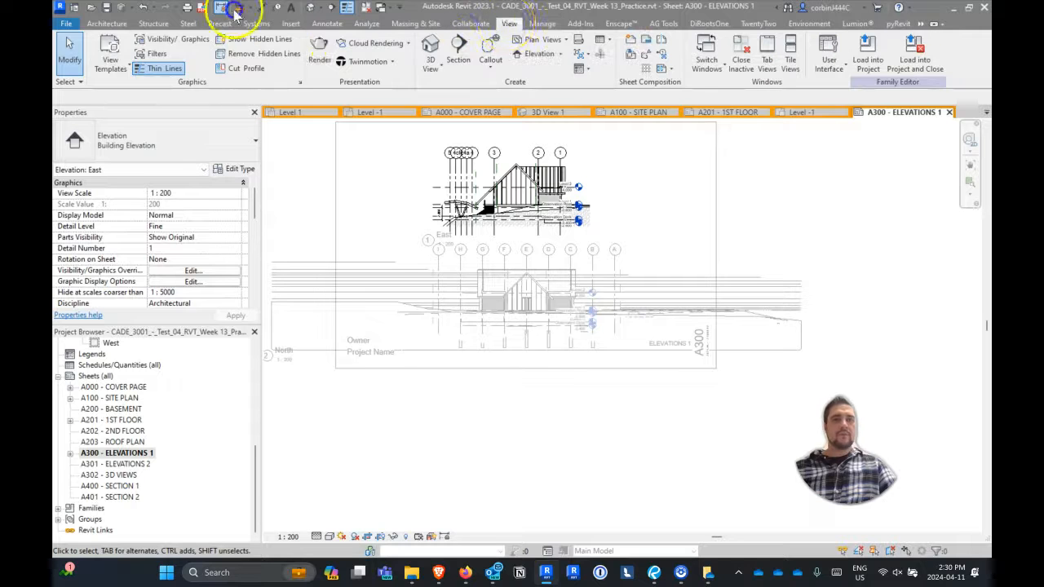
{"action": "left_click", "coordinate": [114, 70]}
{"action": "left_click", "coordinate": [120, 112]}
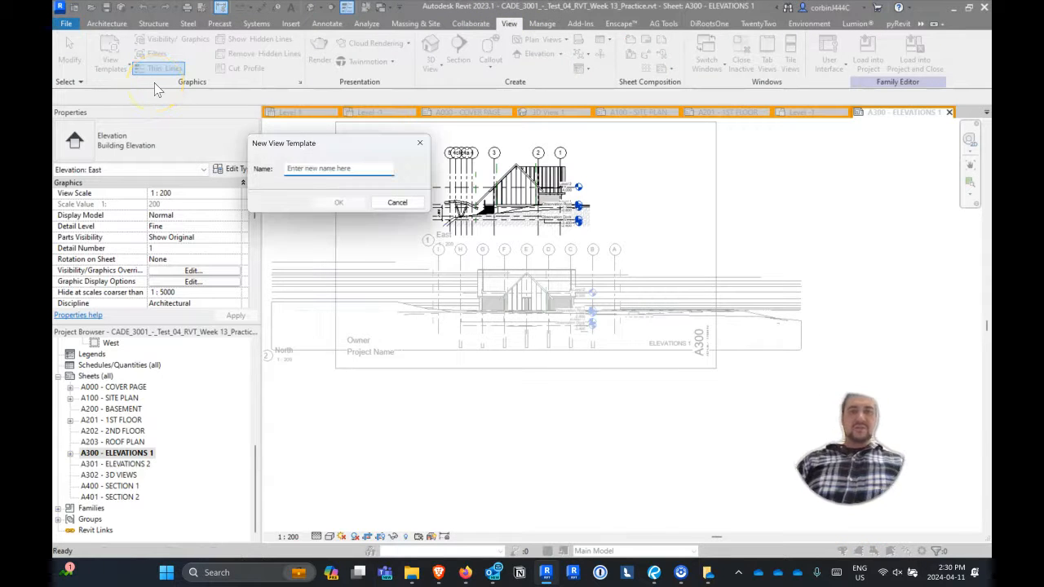
{"action": "type", "text": "gbc"}
{"action": "key", "text": "BackSpace"}
{"action": "key", "text": "BackSpace"}
{"action": "key", "text": "BackSpace"}
{"action": "key", "text": "BackSpace"}
{"action": "type", "text": "GBC - ELEVATI"}
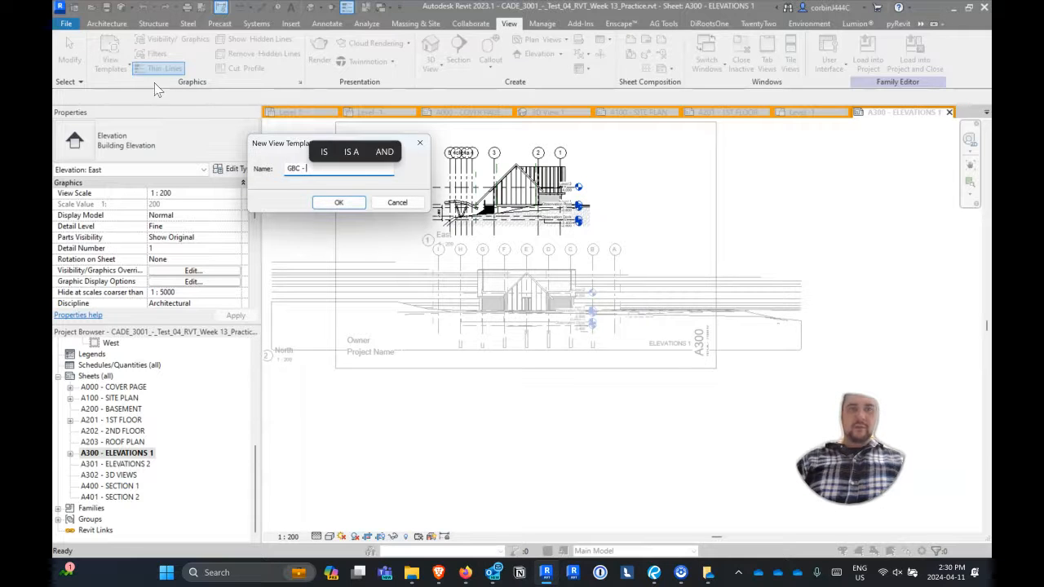
{"action": "type", "text": "ONS"}
{"action": "key", "text": "Return"}
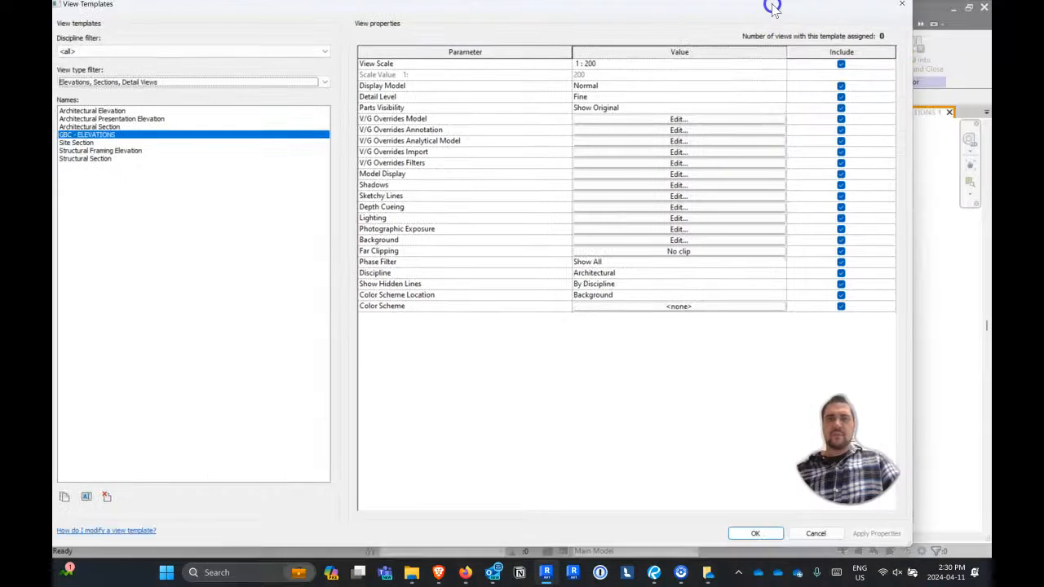
Keep View Scale included in the GBC - ELEVATIONS template, exclude Model Display, and save the template.
{"action": "left_click", "coordinate": [842, 70]}
{"action": "left_click", "coordinate": [842, 70]}
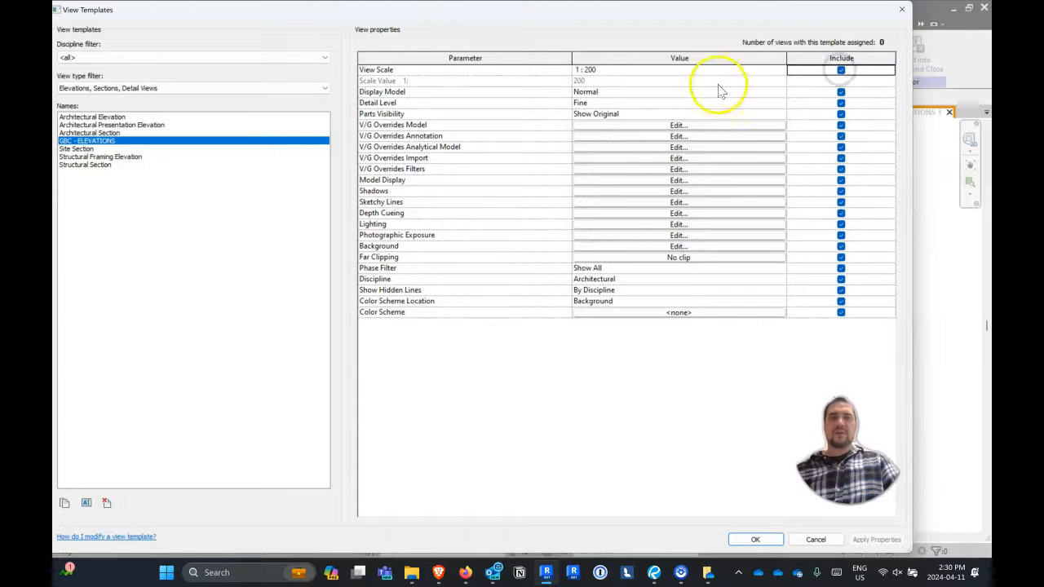
{"action": "left_click", "coordinate": [842, 181]}
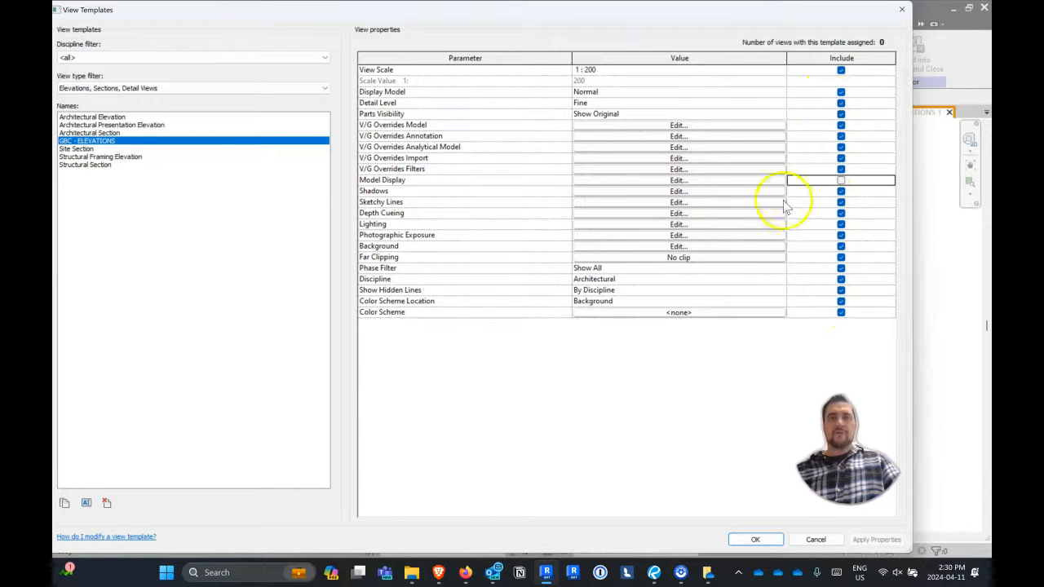
{"action": "left_click", "coordinate": [755, 540]}
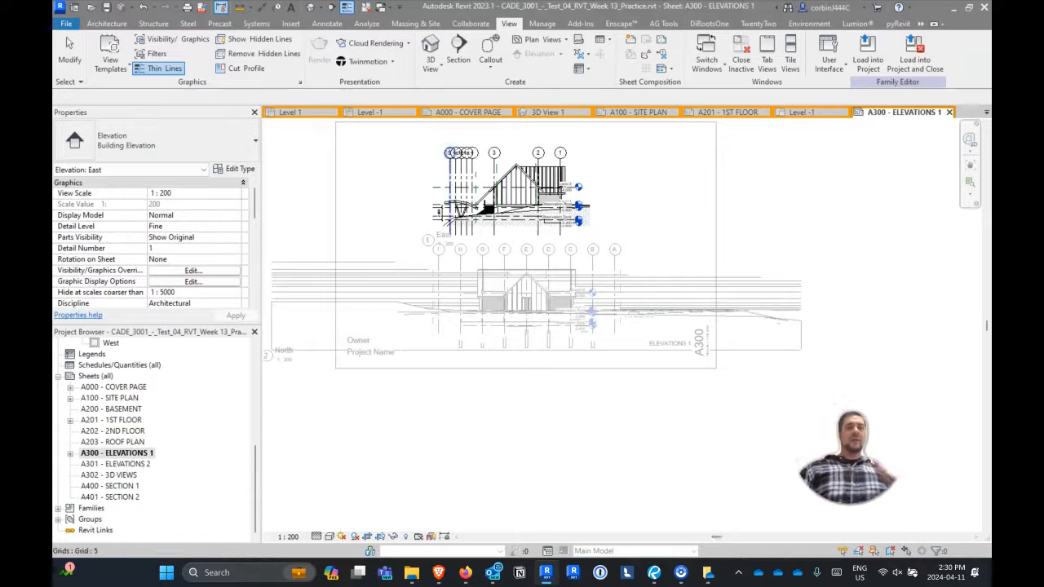
Assign the GBC - ELEVATIONS view template to the East, North, South and West elevations together.
{"action": "scroll", "coordinate": [123, 404], "scroll_direction": "up", "scroll_amount": 2}
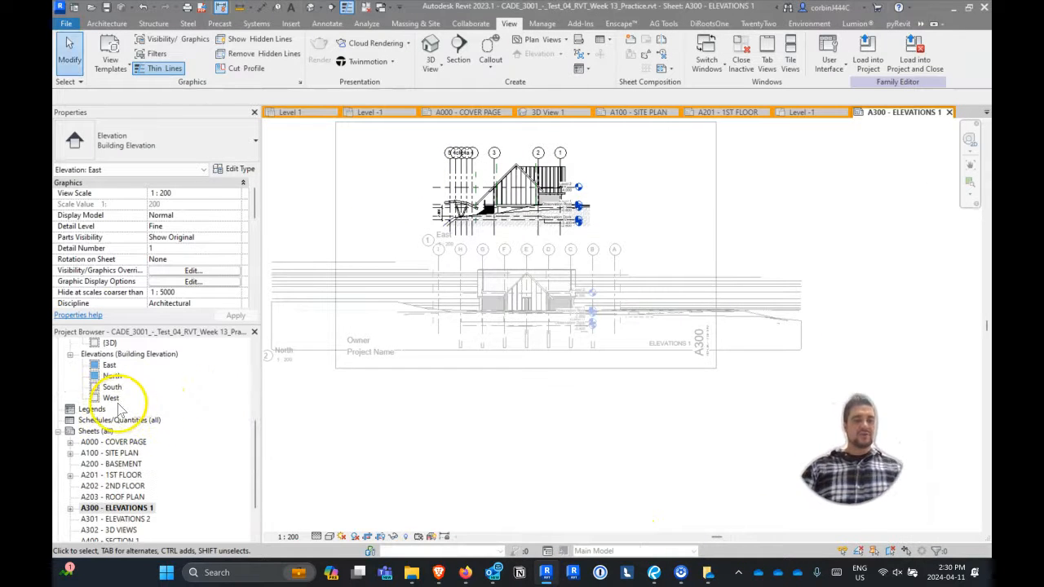
{"action": "left_click", "coordinate": [108, 365]}
{"action": "left_click", "coordinate": [111, 398], "text": "shift"}
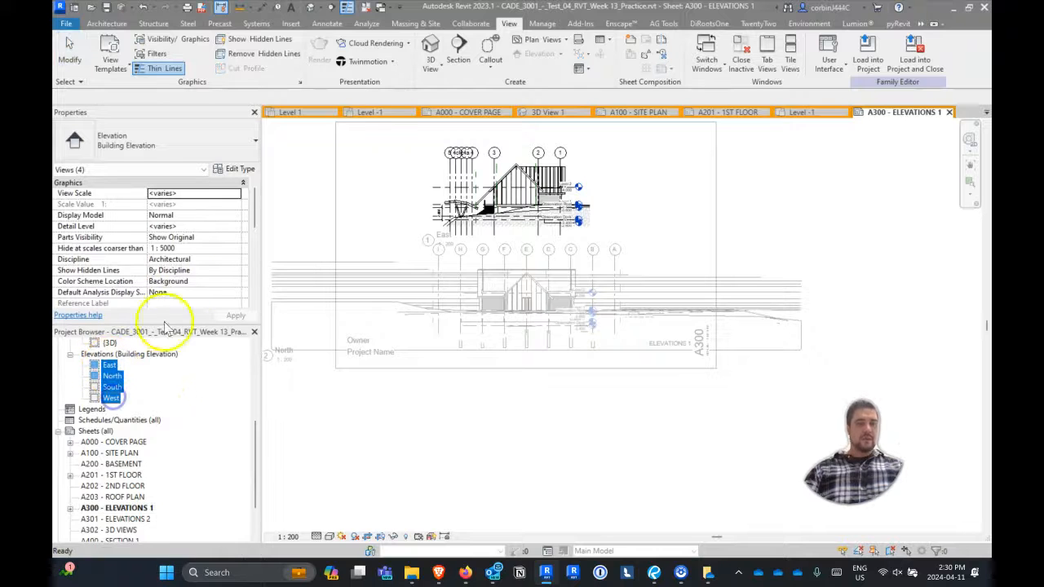
{"action": "scroll", "coordinate": [188, 261], "scroll_direction": "down", "scroll_amount": 5}
{"action": "left_click", "coordinate": [213, 250]}
{"action": "left_click", "coordinate": [218, 250]}
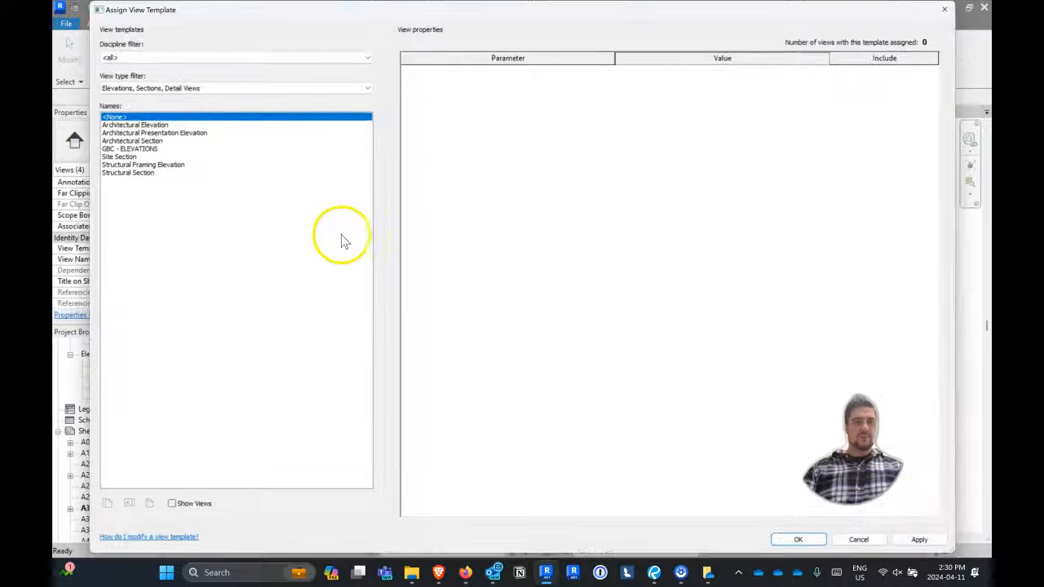
{"action": "left_click", "coordinate": [151, 149]}
{"action": "key", "text": "Return"}
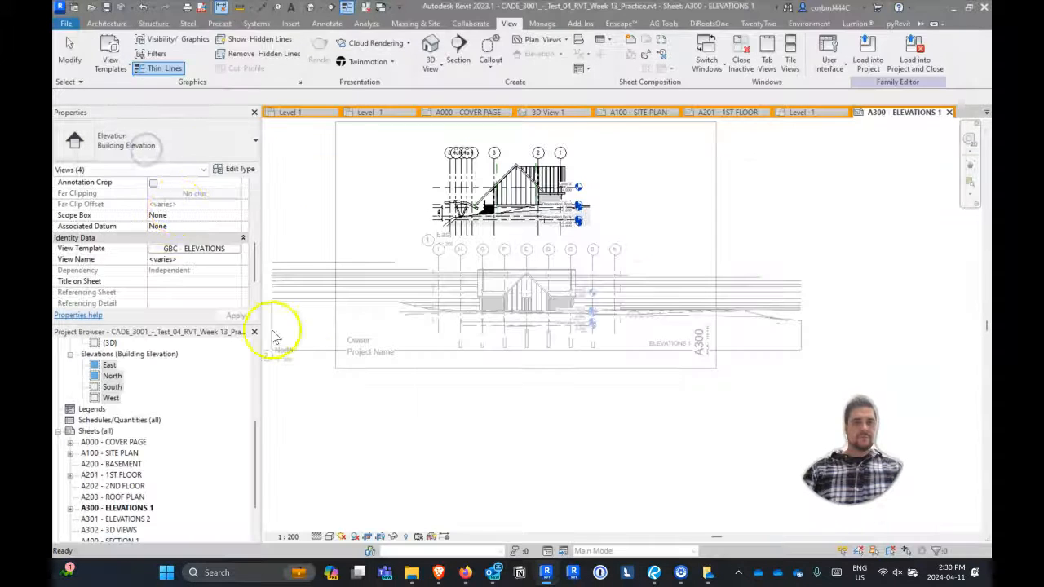
Edit the visibility overrides of the GBC - ELEVATIONS template to hide the Grids annotation category.
{"action": "left_click", "coordinate": [214, 249]}
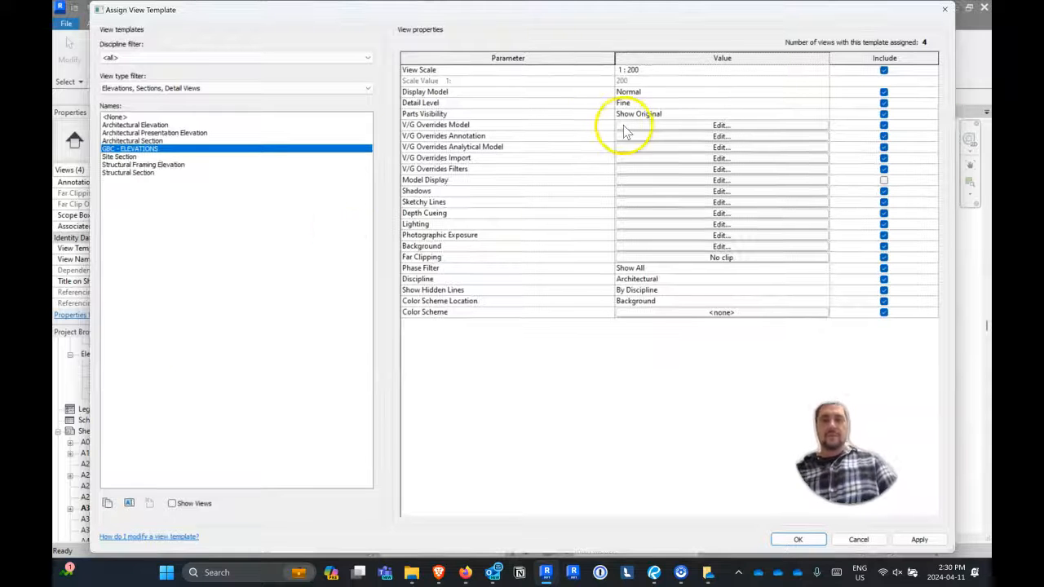
{"action": "left_click", "coordinate": [624, 128]}
{"action": "scroll", "coordinate": [228, 294], "scroll_direction": "down", "scroll_amount": 3}
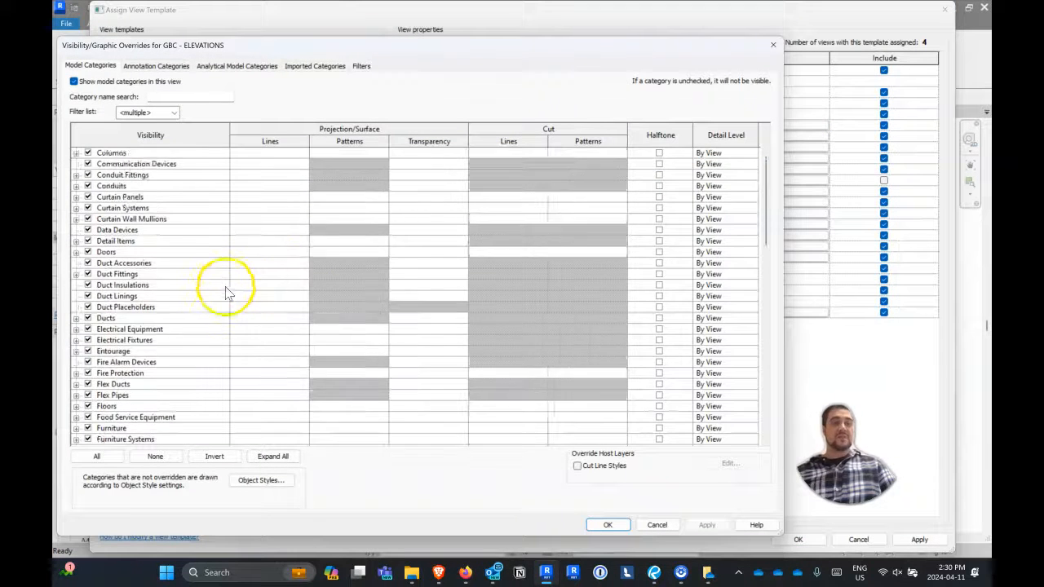
{"action": "scroll", "coordinate": [227, 292], "scroll_direction": "down", "scroll_amount": 6}
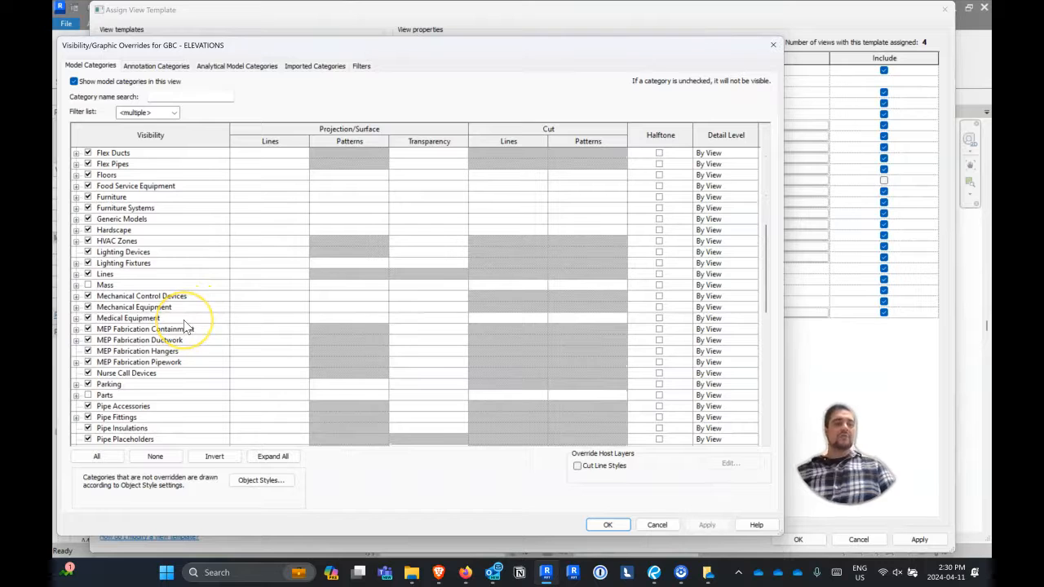
{"action": "scroll", "coordinate": [186, 323], "scroll_direction": "down", "scroll_amount": 8}
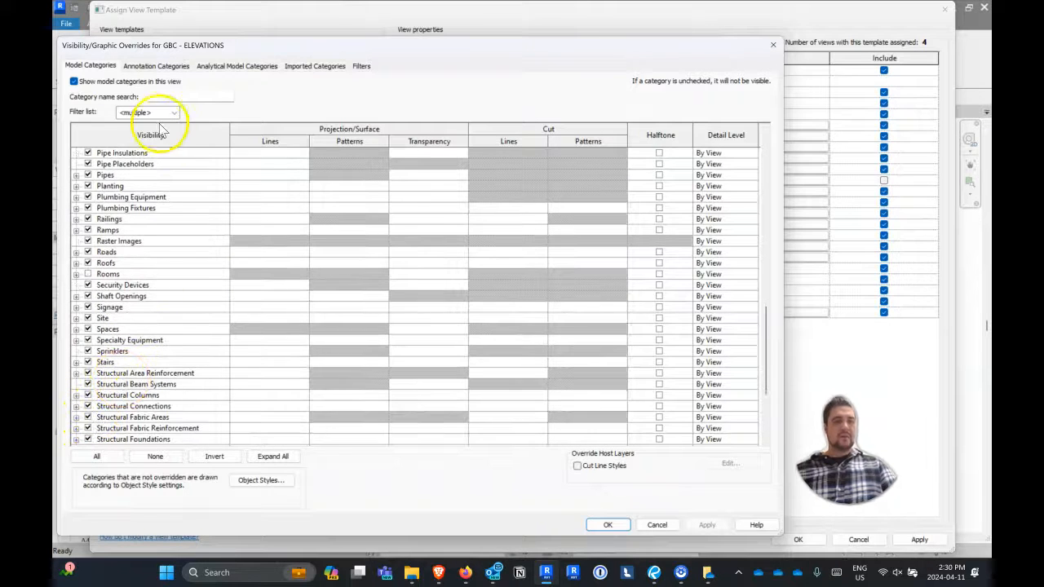
{"action": "left_click", "coordinate": [169, 63]}
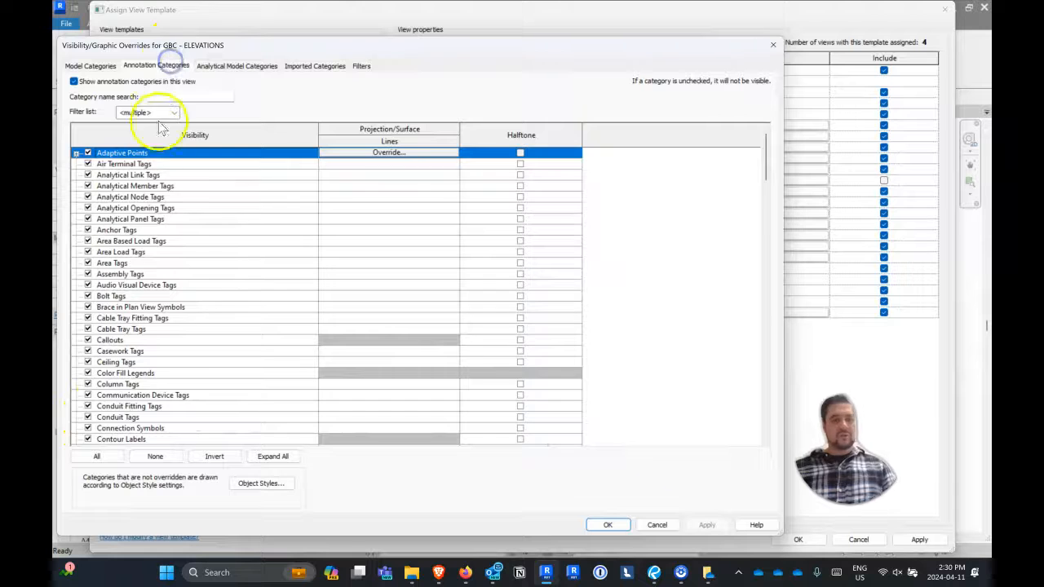
{"action": "key", "text": "g"}
{"action": "scroll", "coordinate": [128, 327], "scroll_direction": "down", "scroll_amount": 2}
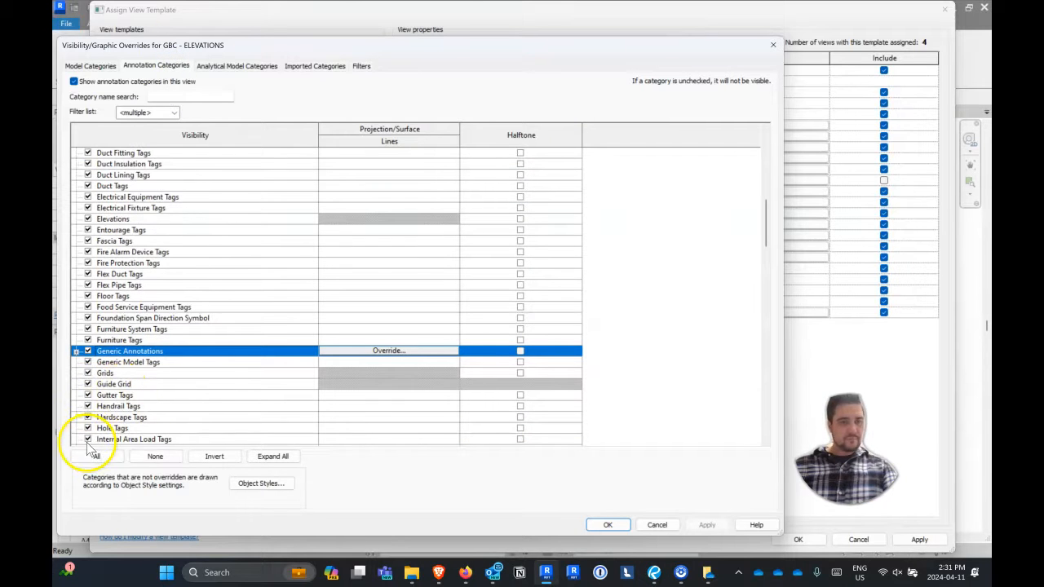
{"action": "left_click", "coordinate": [88, 373]}
{"action": "scroll", "coordinate": [123, 394], "scroll_direction": "down", "scroll_amount": 4}
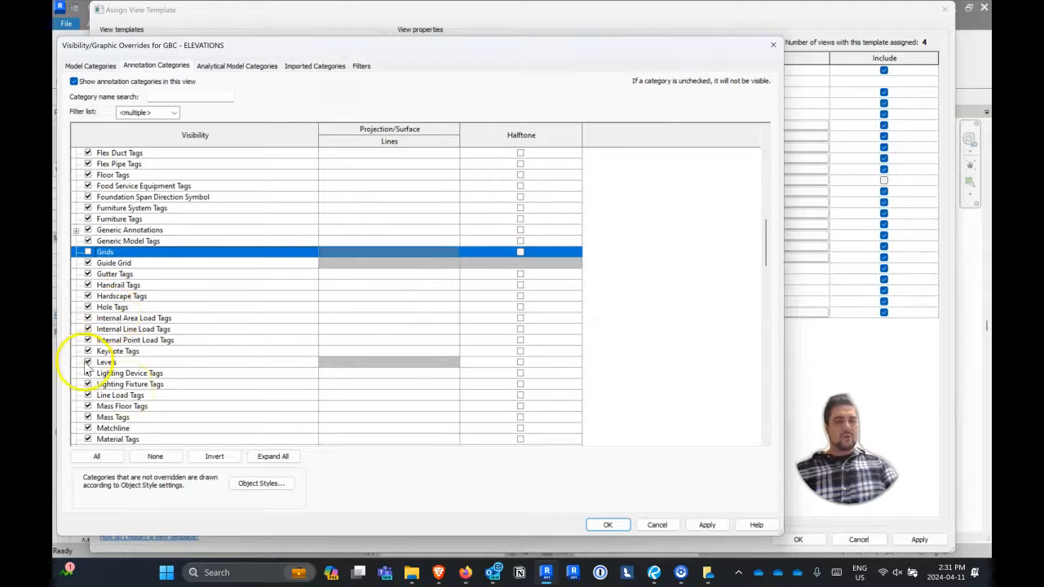
Turn on halftone for the Levels annotation category in the GBC - ELEVATIONS view template.
{"action": "left_click", "coordinate": [507, 363]}
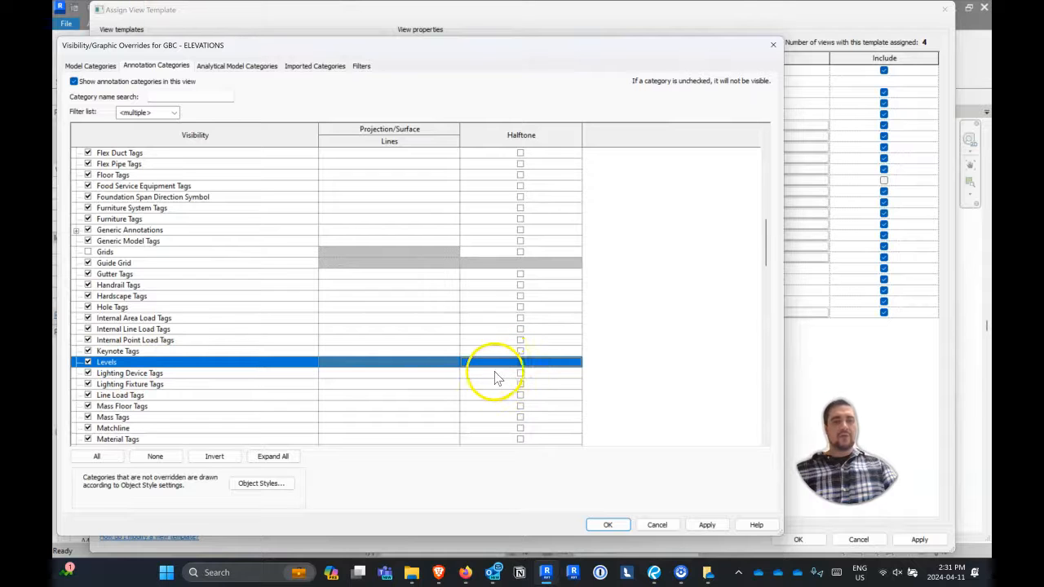
{"action": "scroll", "coordinate": [359, 338], "scroll_direction": "up", "scroll_amount": 2}
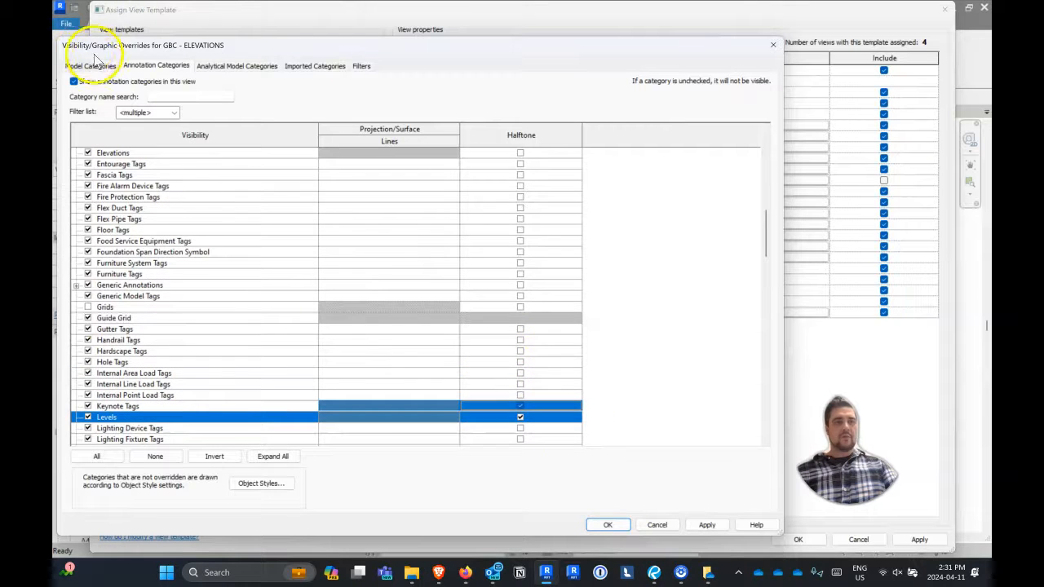
Override the Topography model category's cut pattern with a white solid fill in the foreground.
{"action": "left_click", "coordinate": [96, 66]}
{"action": "scroll", "coordinate": [489, 408], "scroll_direction": "down", "scroll_amount": 4}
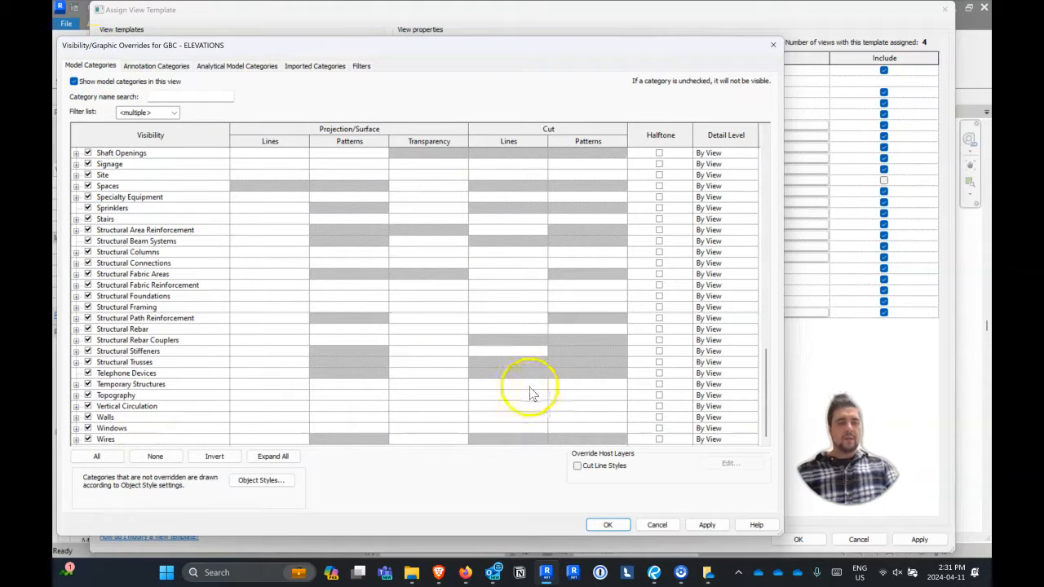
{"action": "left_click", "coordinate": [581, 397]}
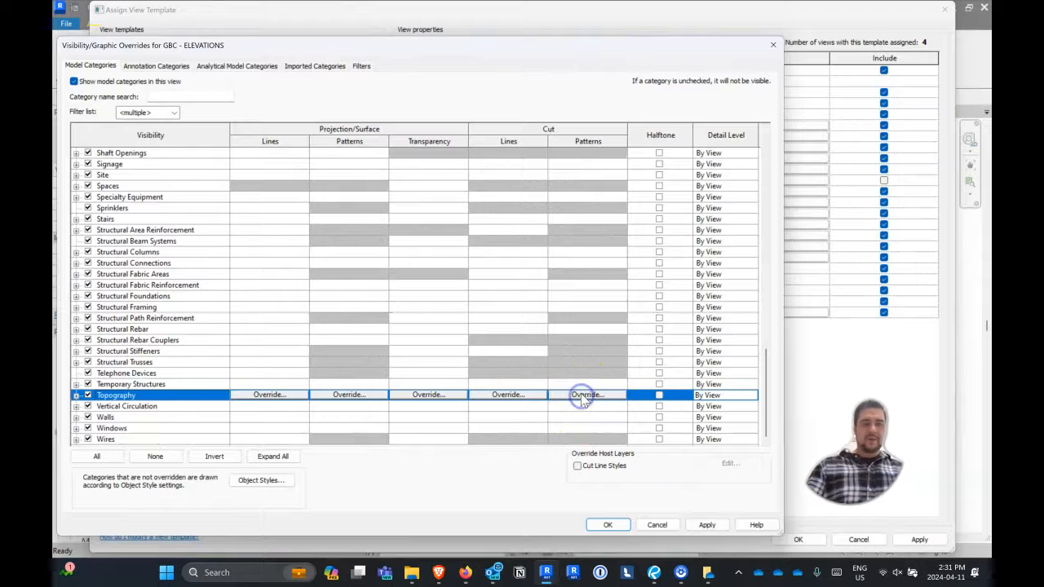
{"action": "left_click", "coordinate": [582, 396]}
{"action": "left_click", "coordinate": [292, 159]}
{"action": "left_click", "coordinate": [292, 174]}
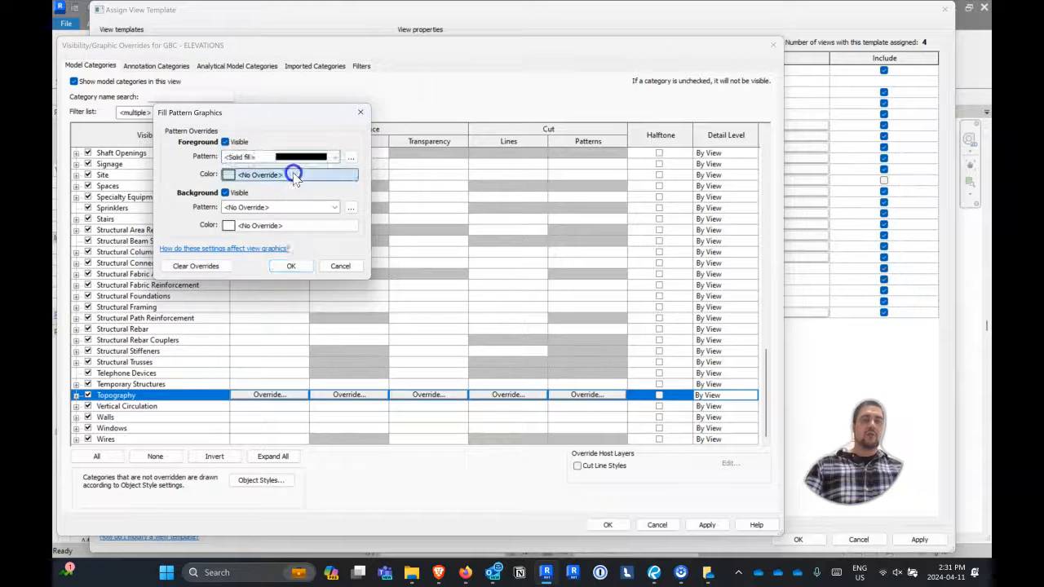
{"action": "left_click", "coordinate": [293, 174]}
{"action": "left_click", "coordinate": [246, 177]}
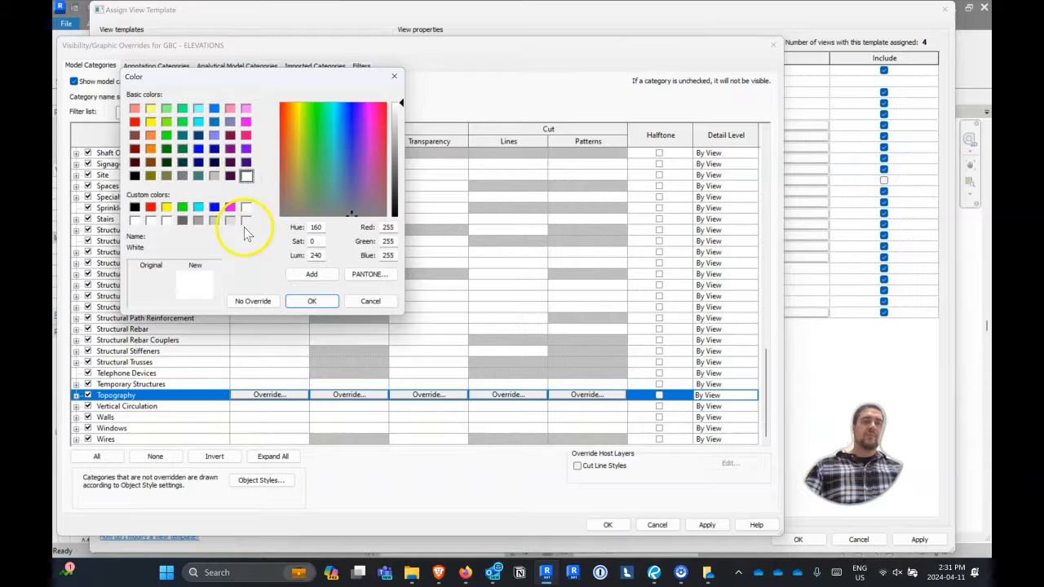
{"action": "left_click", "coordinate": [318, 302]}
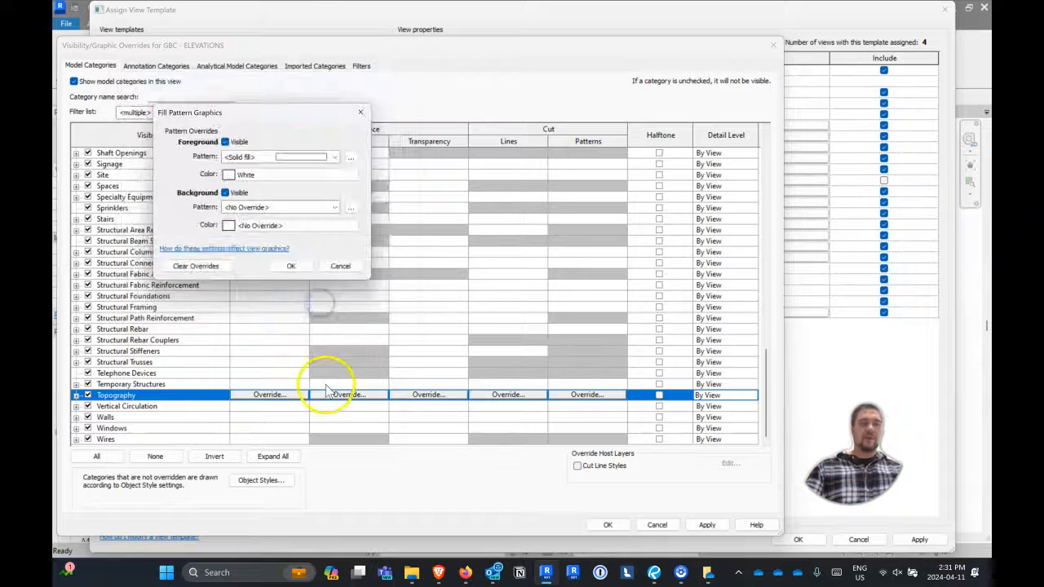
{"action": "left_click", "coordinate": [290, 266]}
Override Topography's cut lines with black color and line weight 6.
{"action": "left_click", "coordinate": [507, 395]}
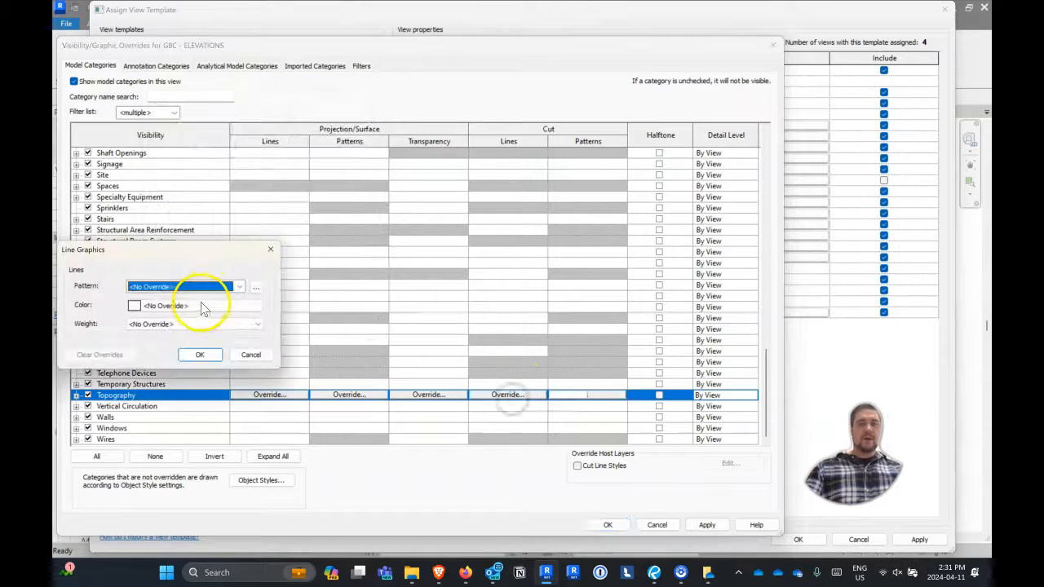
{"action": "left_click", "coordinate": [180, 305]}
{"action": "left_click", "coordinate": [72, 288]}
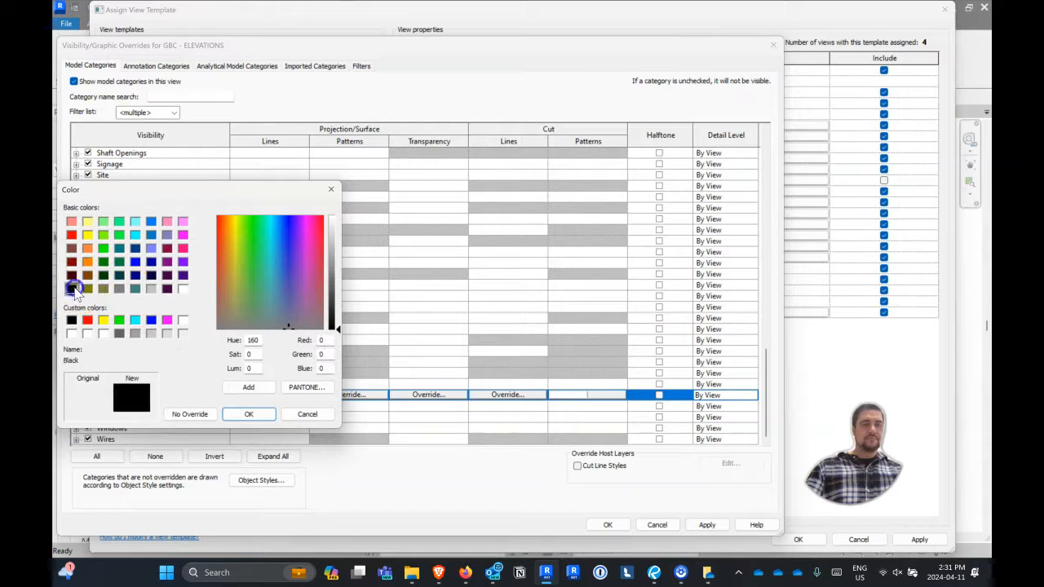
{"action": "left_click", "coordinate": [247, 417]}
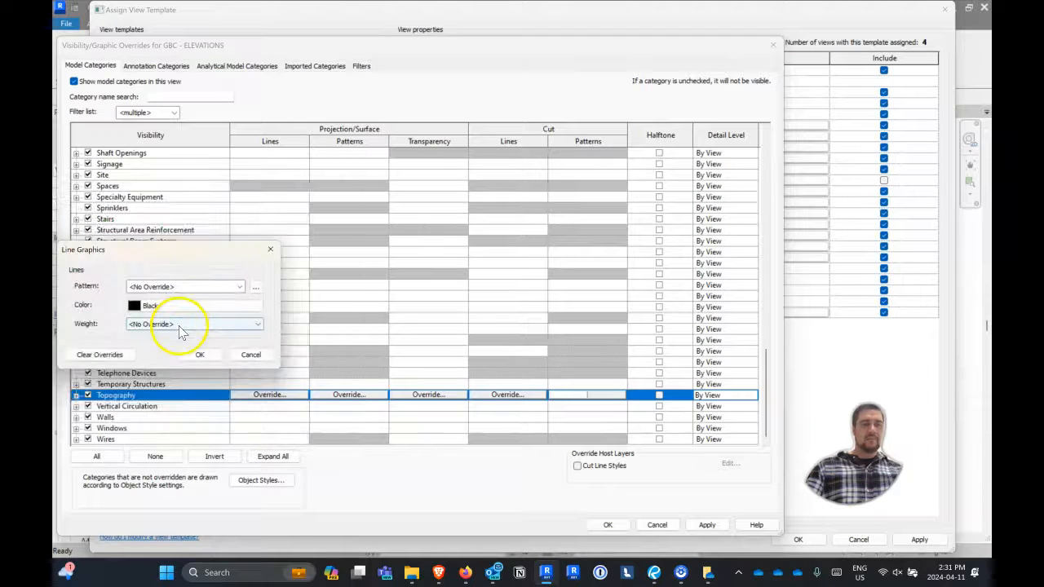
{"action": "left_click", "coordinate": [183, 324]}
{"action": "left_click", "coordinate": [150, 376]}
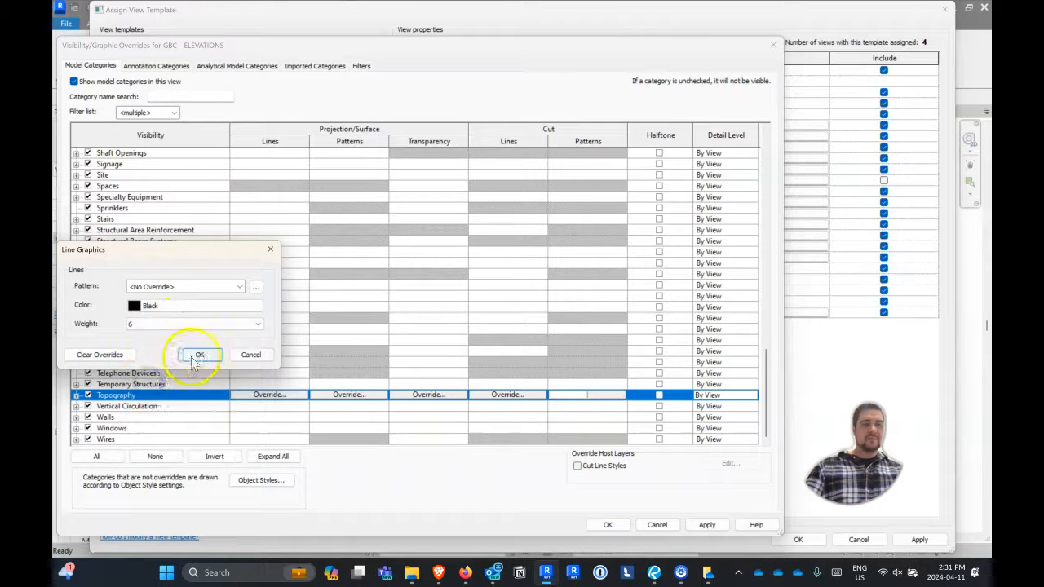
{"action": "left_click", "coordinate": [208, 354]}
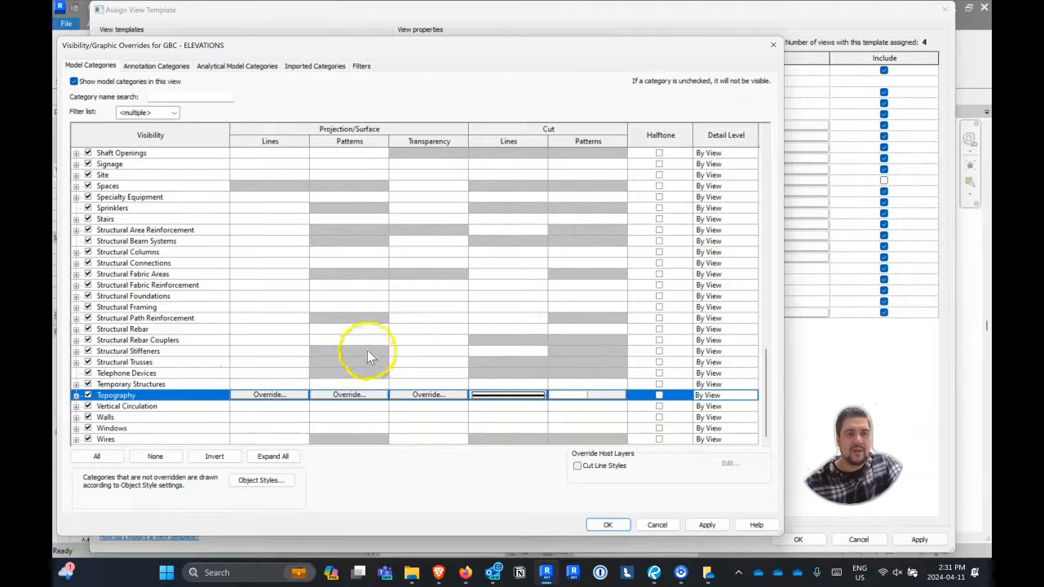
Override Topography's projection/surface foreground pattern with a white solid fill, and apply the view template changes to the elevations.
{"action": "left_click", "coordinate": [349, 395]}
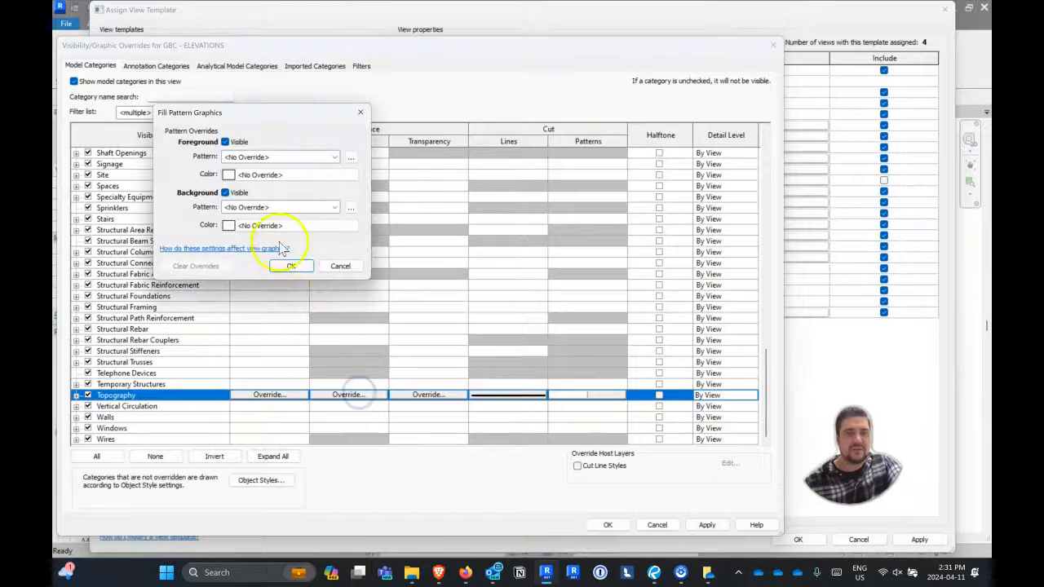
{"action": "left_click", "coordinate": [284, 157]}
{"action": "left_click", "coordinate": [285, 176]}
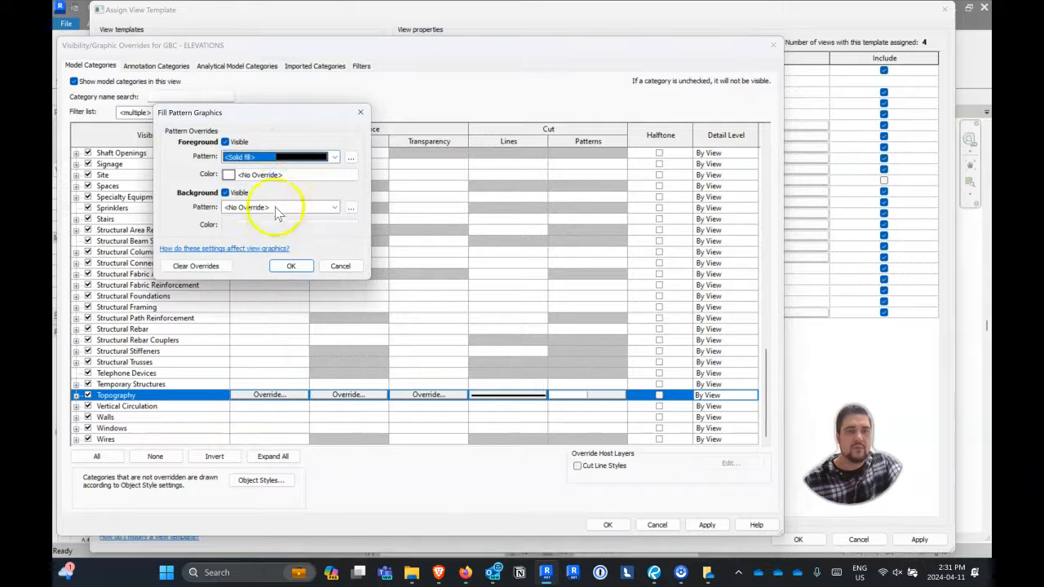
{"action": "left_click", "coordinate": [269, 175]}
{"action": "left_click", "coordinate": [246, 207]}
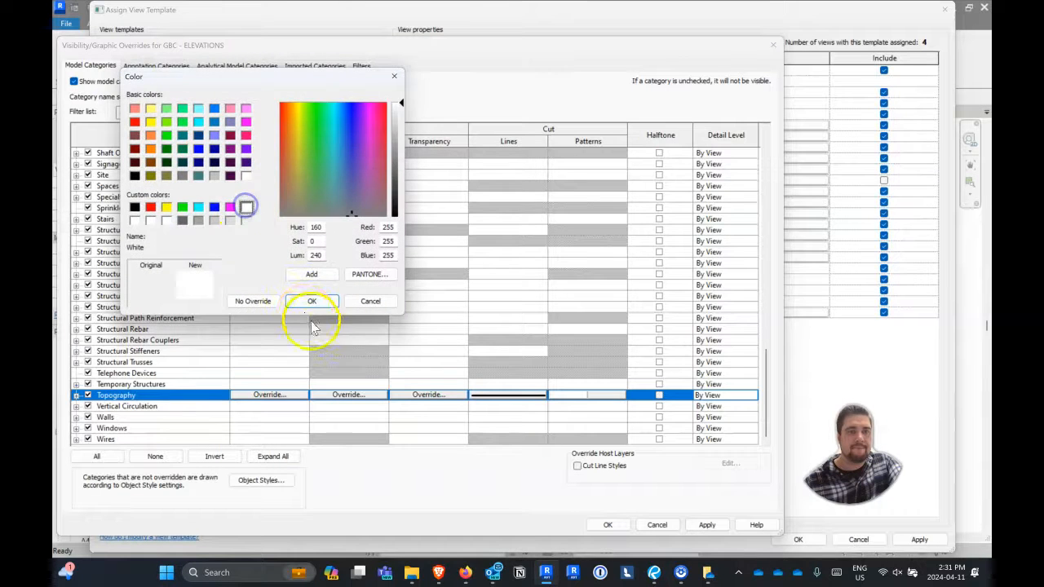
{"action": "left_click", "coordinate": [310, 302]}
{"action": "left_click", "coordinate": [290, 267]}
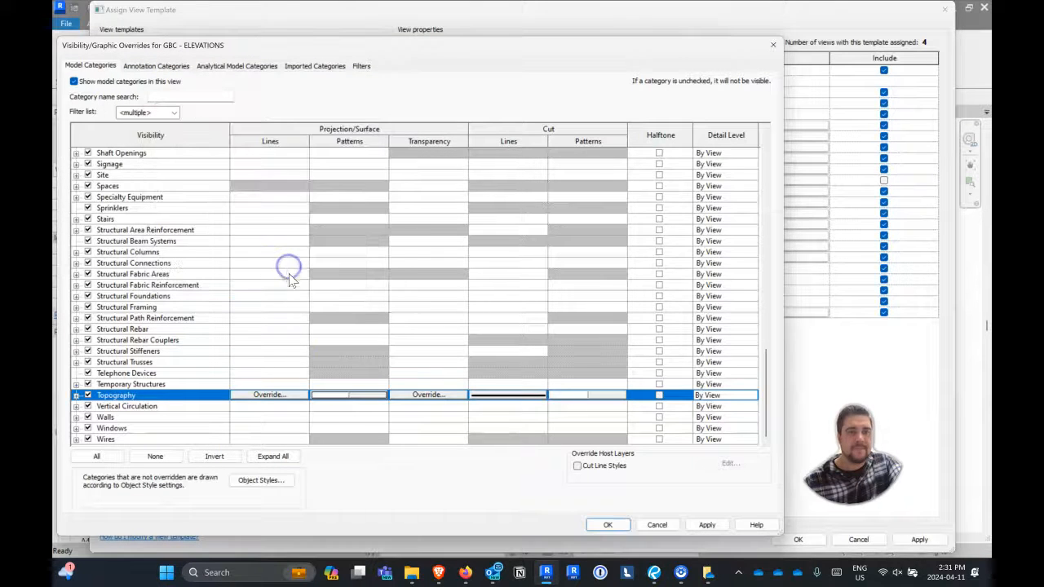
{"action": "left_click", "coordinate": [606, 523]}
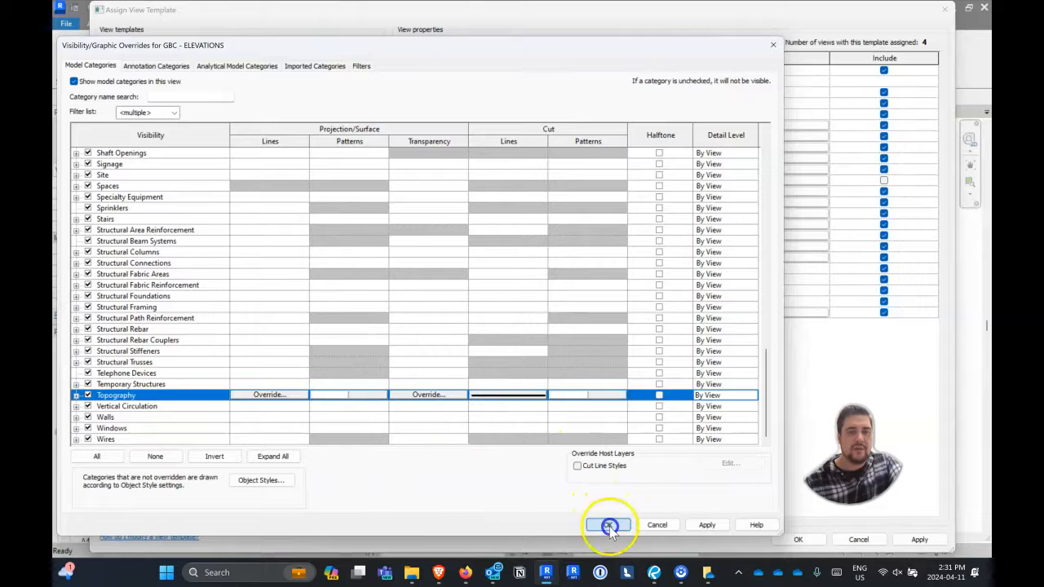
{"action": "left_click", "coordinate": [783, 540]}
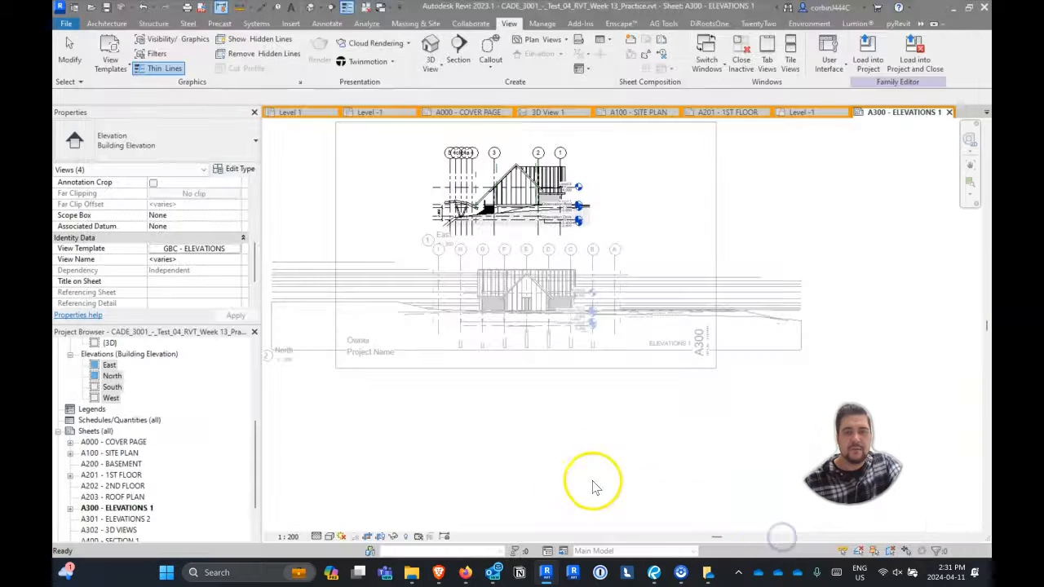
Activate the East elevation viewport on sheet A300 - ELEVATIONS 1 for editing.
{"action": "scroll", "coordinate": [500, 231], "scroll_direction": "up", "scroll_amount": 4}
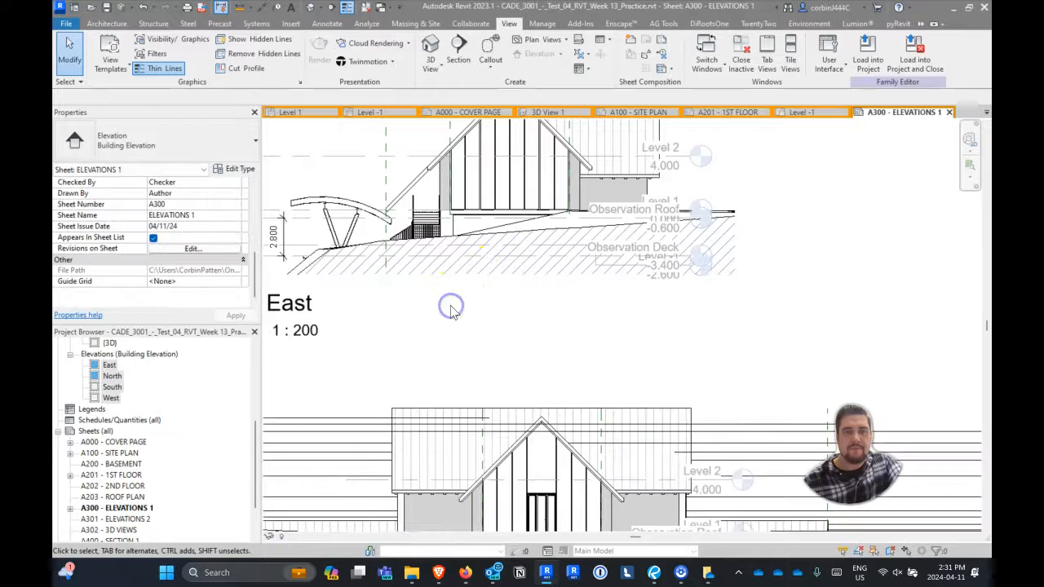
{"action": "scroll", "coordinate": [453, 301], "scroll_direction": "down", "scroll_amount": 4}
{"action": "scroll", "coordinate": [481, 280], "scroll_direction": "up", "scroll_amount": 2}
{"action": "scroll", "coordinate": [482, 280], "scroll_direction": "up", "scroll_amount": 1}
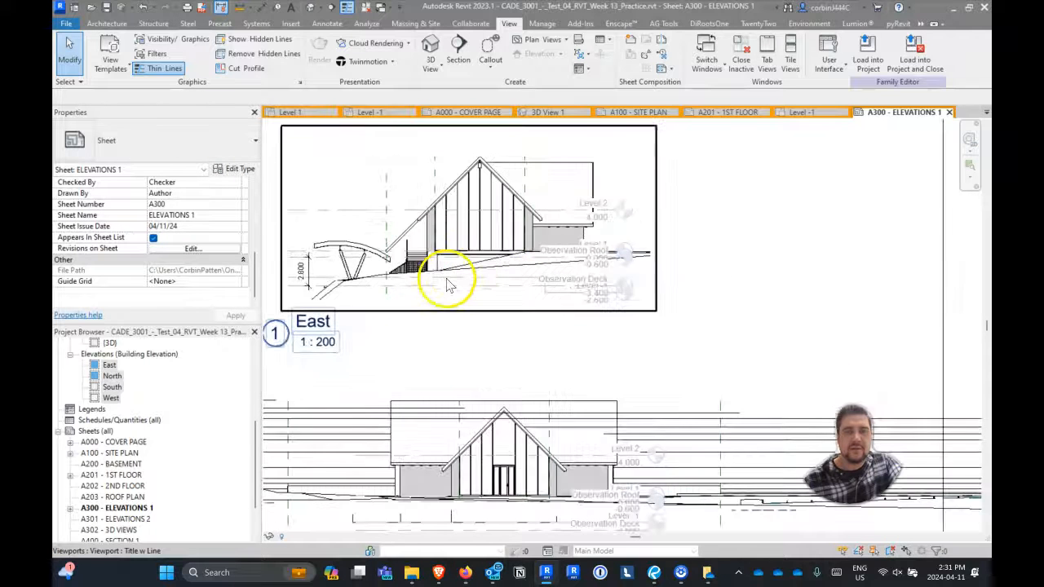
{"action": "left_click", "coordinate": [579, 245]}
{"action": "double_click", "coordinate": [579, 244]}
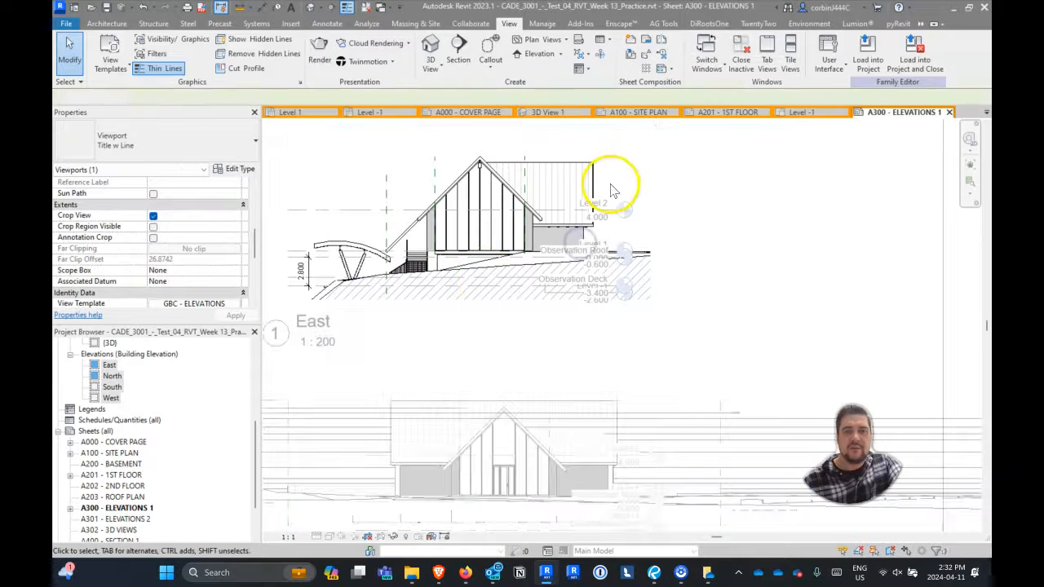
Change the 8mm Head level type's symbol to M_Level Head - No Bubble, starting from Level 2 in the East elevation.
{"action": "left_click", "coordinate": [614, 211]}
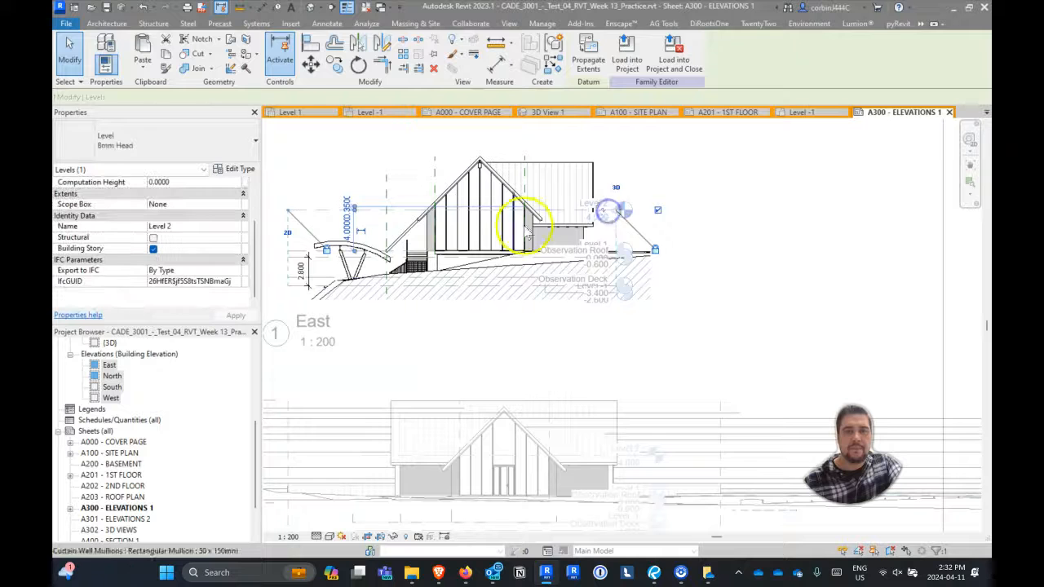
{"action": "left_click", "coordinate": [658, 212]}
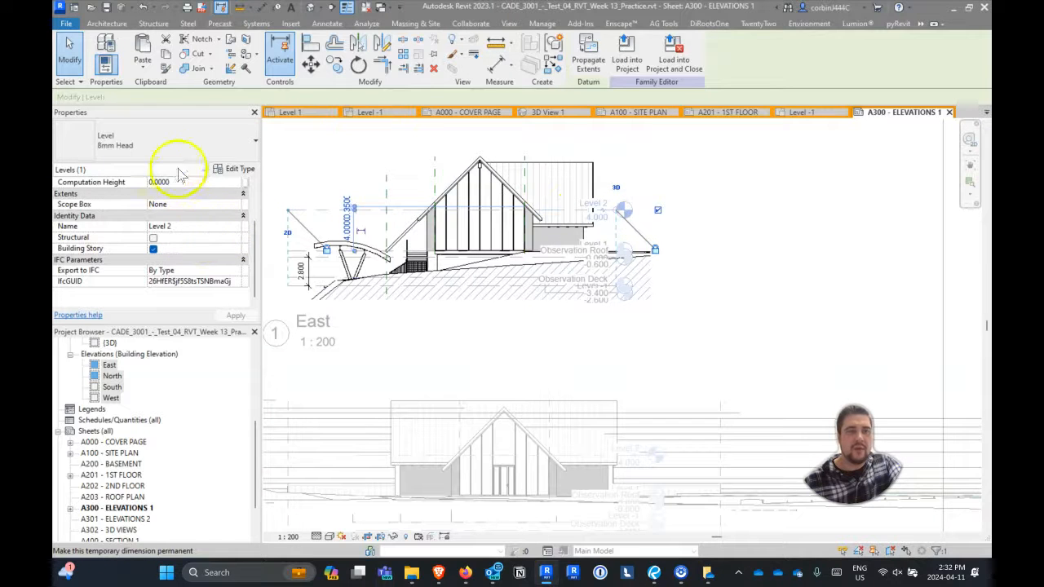
{"action": "left_click", "coordinate": [235, 169]}
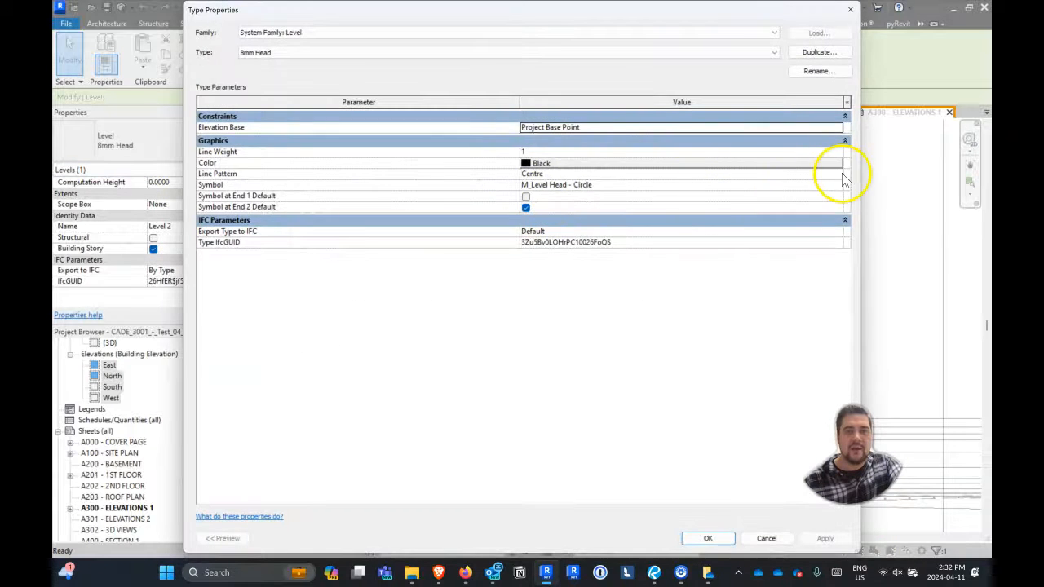
{"action": "left_click", "coordinate": [841, 185]}
{"action": "left_click", "coordinate": [837, 185]}
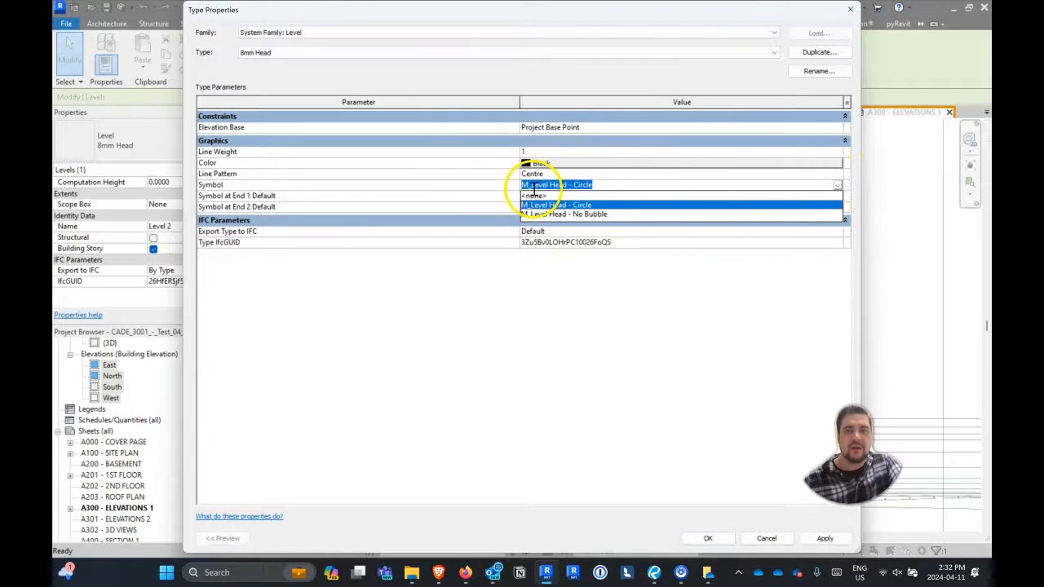
{"action": "left_click", "coordinate": [596, 214]}
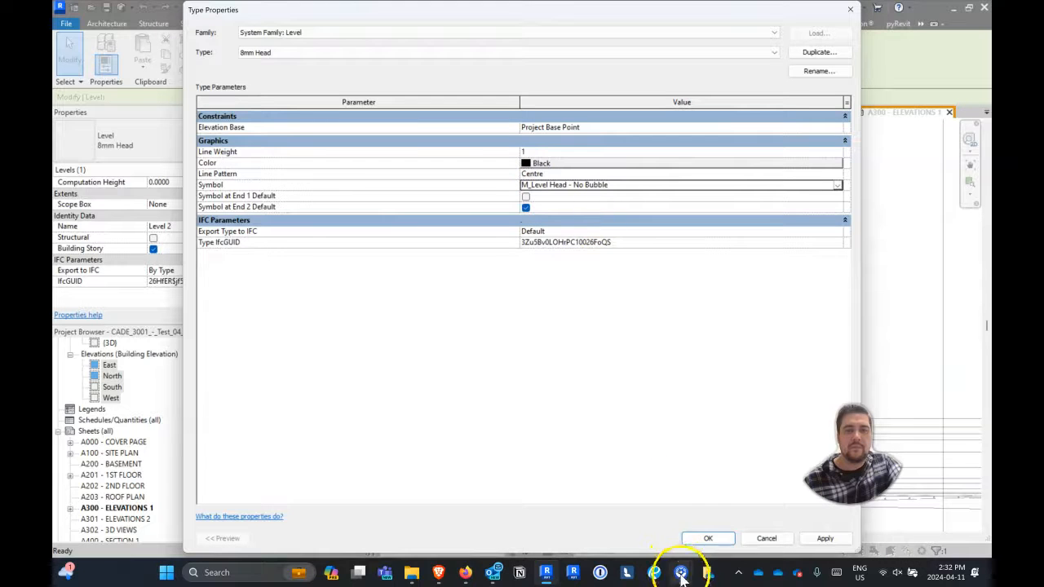
{"action": "left_click", "coordinate": [689, 542]}
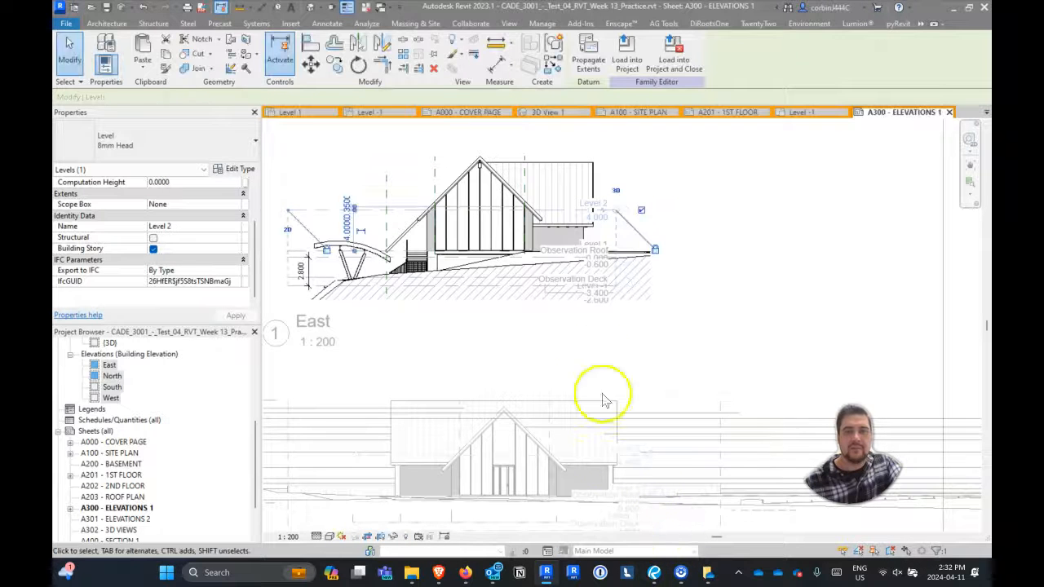
Stretch the aligned level line ends in the East elevation outward, well clear of the building and terrain.
{"action": "left_click_drag", "start_coordinate": [616, 212], "coordinate": [771, 204]}
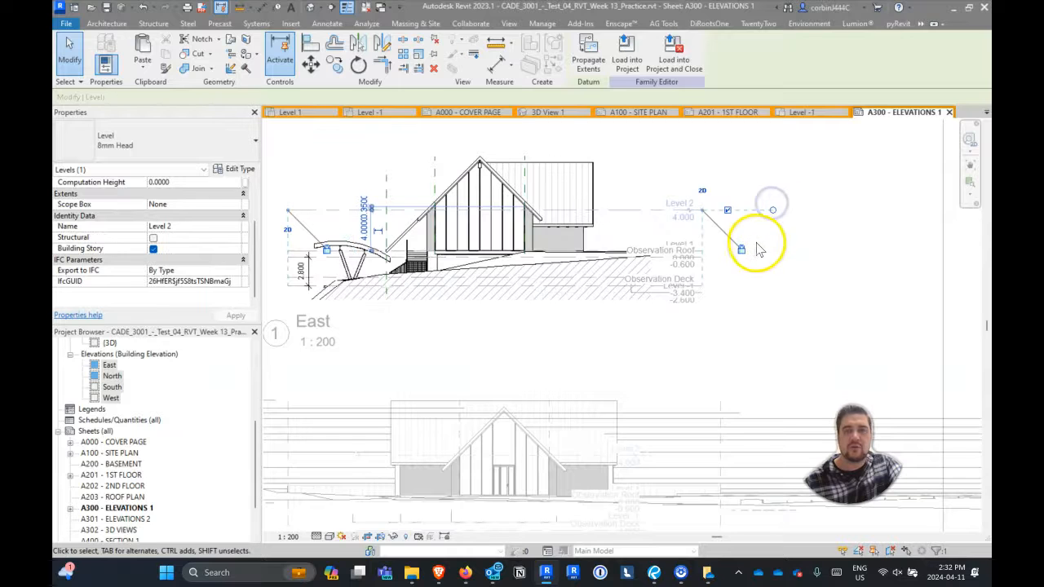
{"action": "left_click_drag", "start_coordinate": [704, 211], "coordinate": [772, 205]}
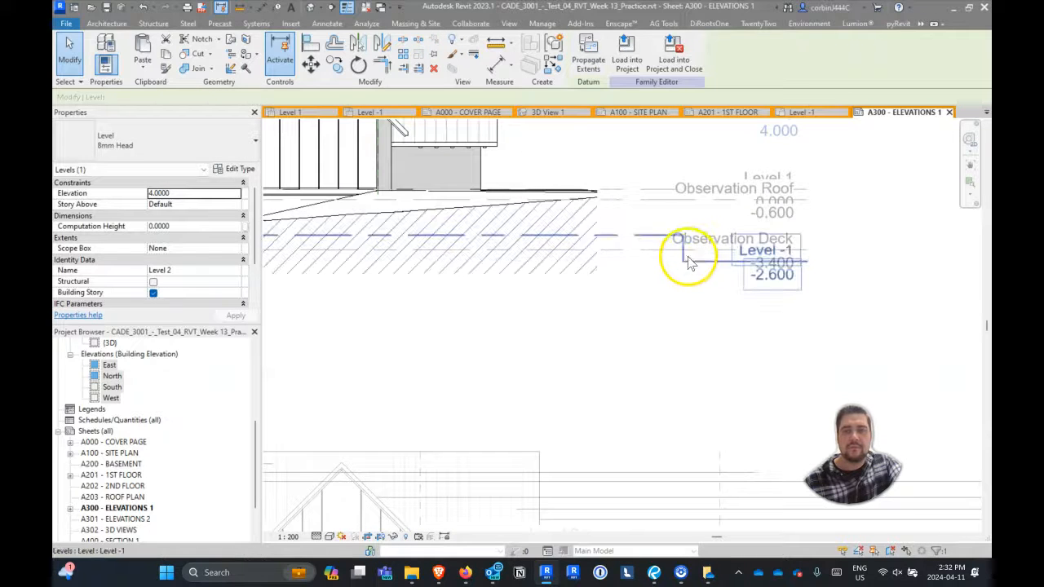
Offset the Observation Deck level label downward on its elbow and straighten the Level -1 line back onto its own elevation.
{"action": "left_click", "coordinate": [773, 258]}
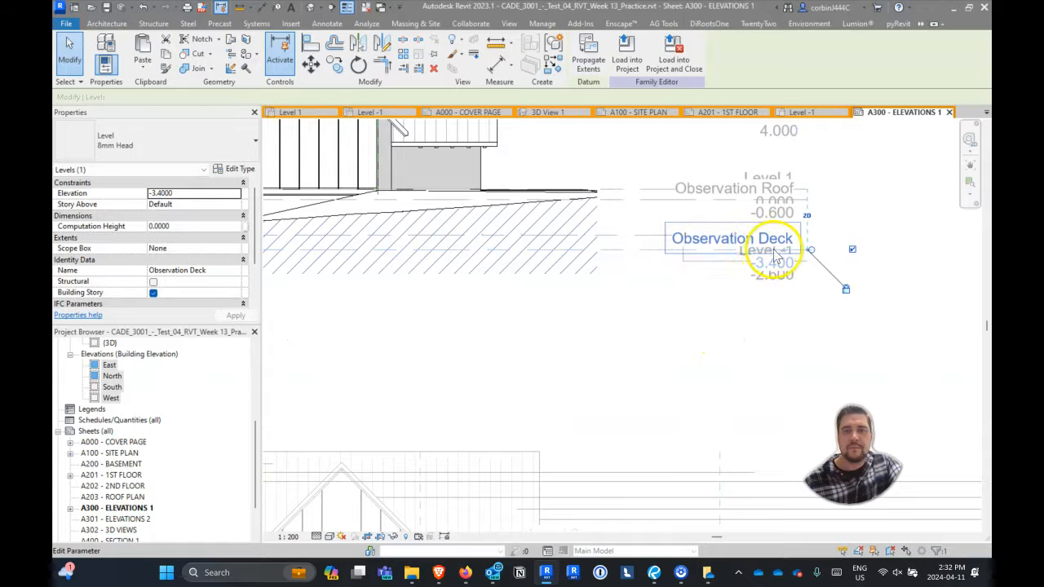
{"action": "left_click_drag", "start_coordinate": [786, 257], "coordinate": [669, 296]}
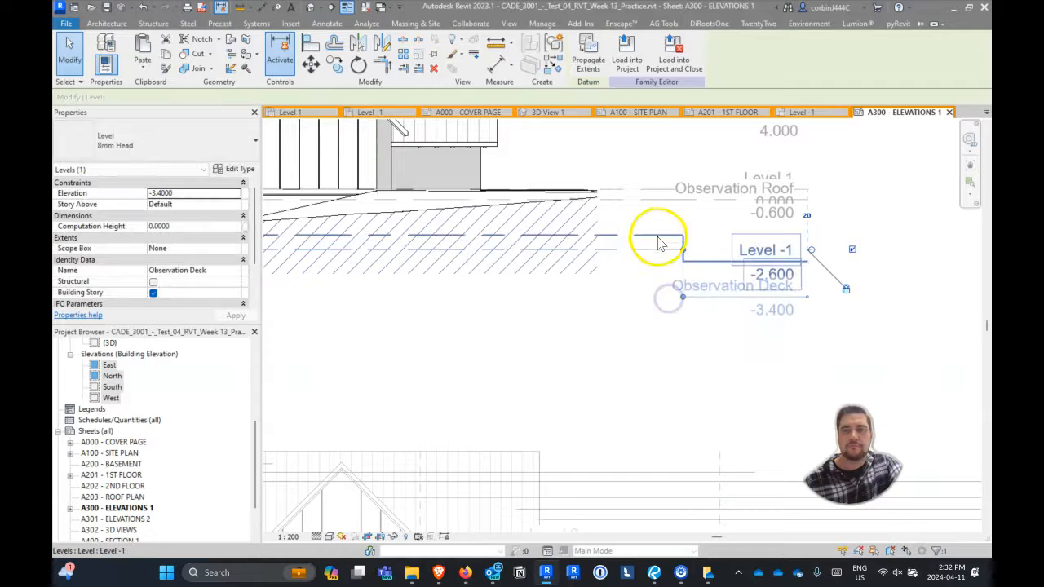
{"action": "left_click", "coordinate": [657, 241]}
{"action": "left_click", "coordinate": [681, 249]}
{"action": "mouse_move", "coordinate": [678, 240]}
{"action": "left_mouse_down"}
{"action": "mouse_move", "coordinate": [671, 226]}
{"action": "mouse_move", "coordinate": [683, 236]}
{"action": "left_mouse_up"}
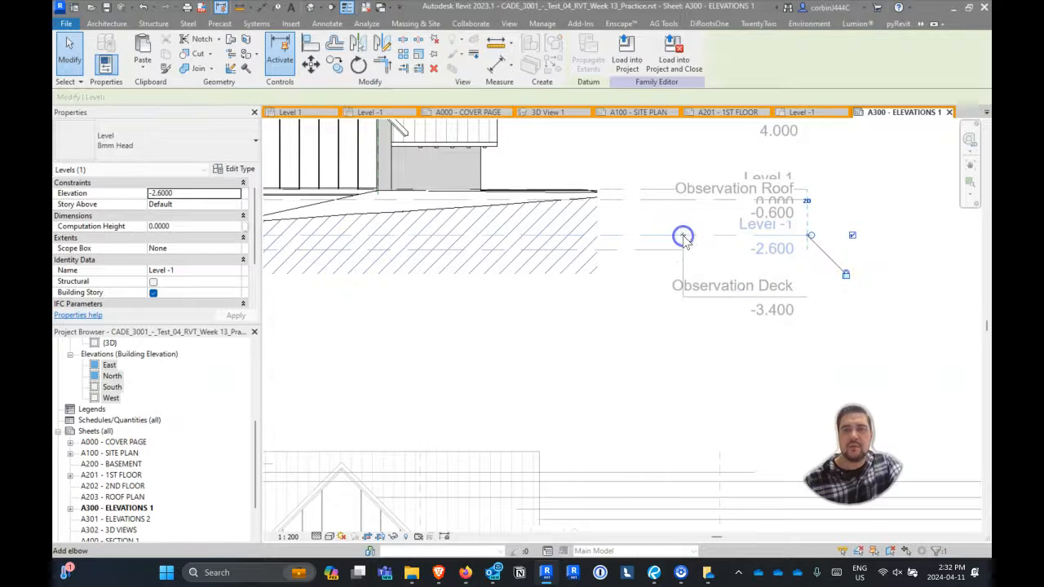
Raise the Level 1 label above its line with an elbow, and move the Observation Deck elbow in line with it.
{"action": "left_click_drag", "start_coordinate": [783, 192], "coordinate": [654, 195]}
{"action": "left_click_drag", "start_coordinate": [781, 218], "coordinate": [627, 157]}
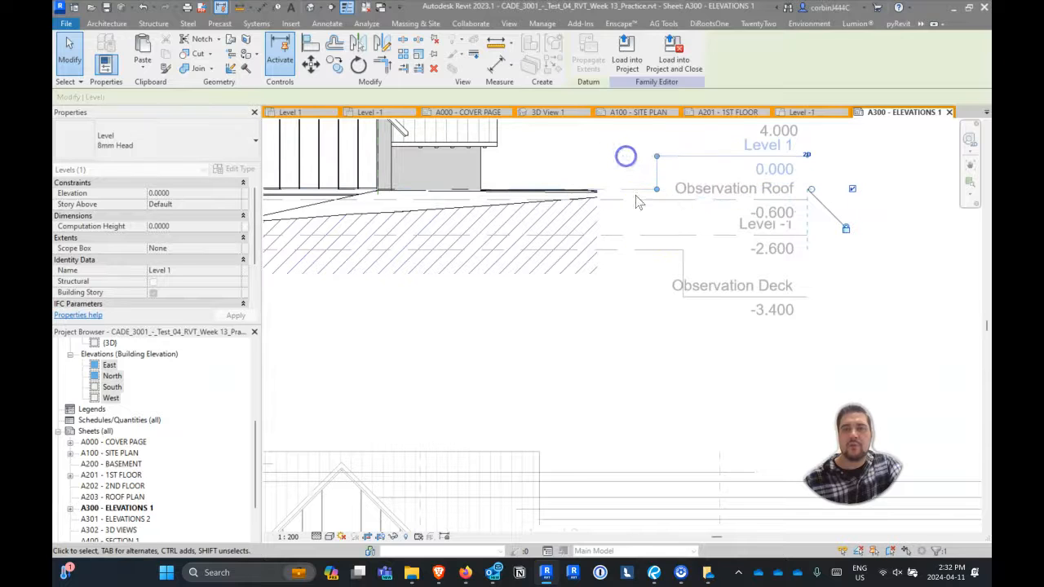
{"action": "left_click", "coordinate": [682, 255]}
{"action": "left_click_drag", "start_coordinate": [664, 252], "coordinate": [649, 302]}
{"action": "left_click", "coordinate": [658, 331]}
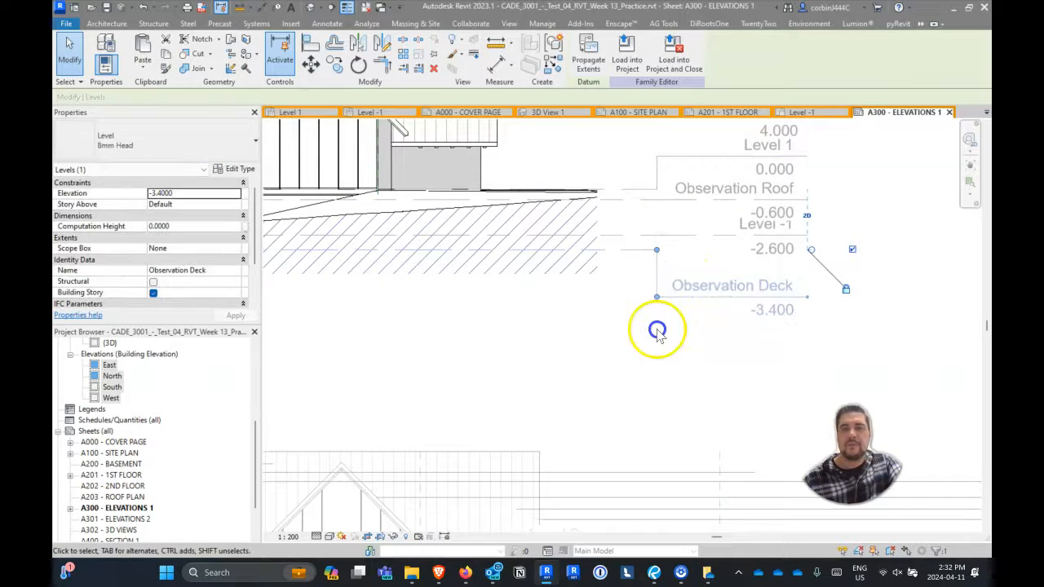
{"action": "scroll", "coordinate": [649, 353], "scroll_direction": "down", "scroll_amount": 5}
{"action": "scroll", "coordinate": [683, 274], "scroll_direction": "up", "scroll_amount": 8}
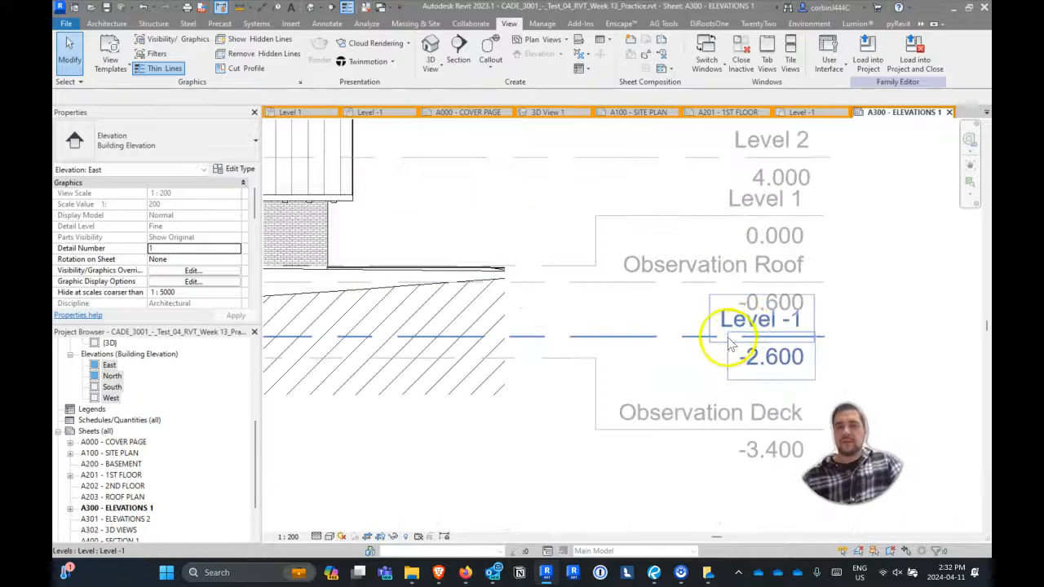
Add an elbow to the Level -1 line in the East elevation and lower its label between Observation Roof and Observation Deck.
{"action": "left_click", "coordinate": [730, 336]}
{"action": "left_click", "coordinate": [635, 339]}
{"action": "left_click_drag", "start_coordinate": [635, 338], "coordinate": [597, 339]}
{"action": "left_click_drag", "start_coordinate": [634, 417], "coordinate": [625, 360]}
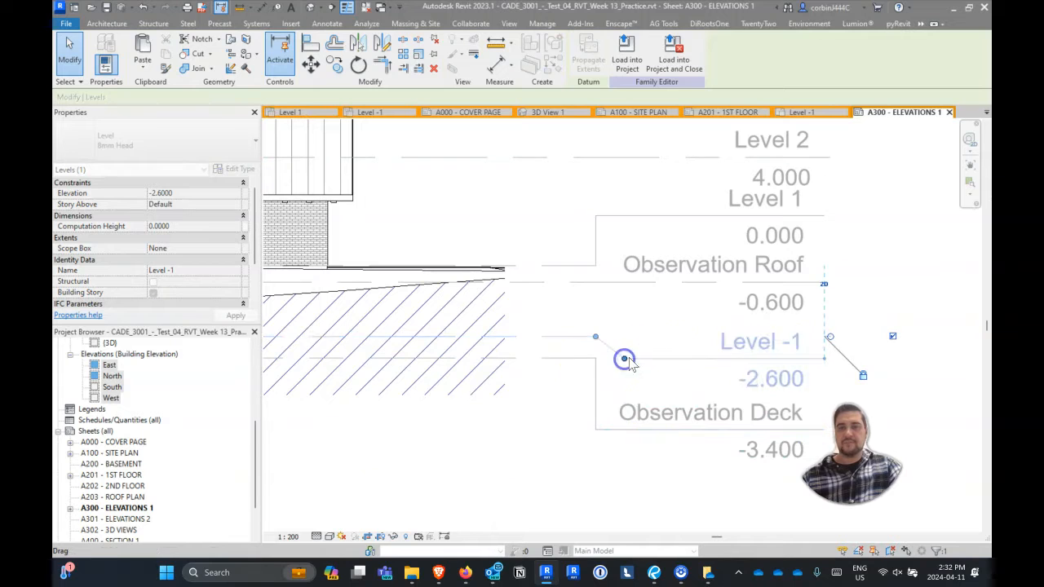
{"action": "scroll", "coordinate": [625, 349], "scroll_direction": "down", "scroll_amount": 3}
{"action": "left_click", "coordinate": [762, 335]}
{"action": "scroll", "coordinate": [729, 354], "scroll_direction": "down", "scroll_amount": 2}
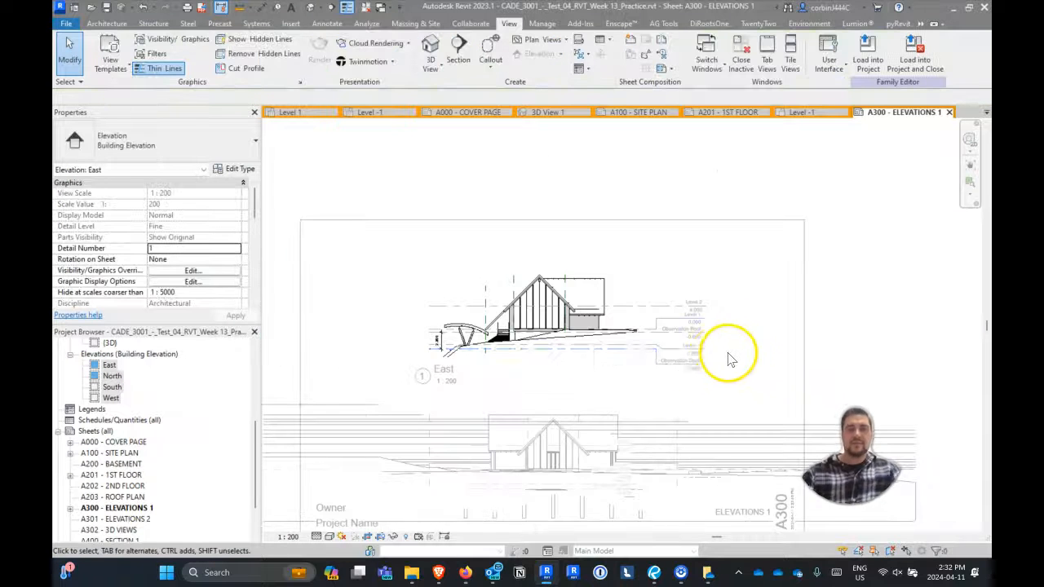
{"action": "scroll", "coordinate": [576, 404], "scroll_direction": "up", "scroll_amount": 2}
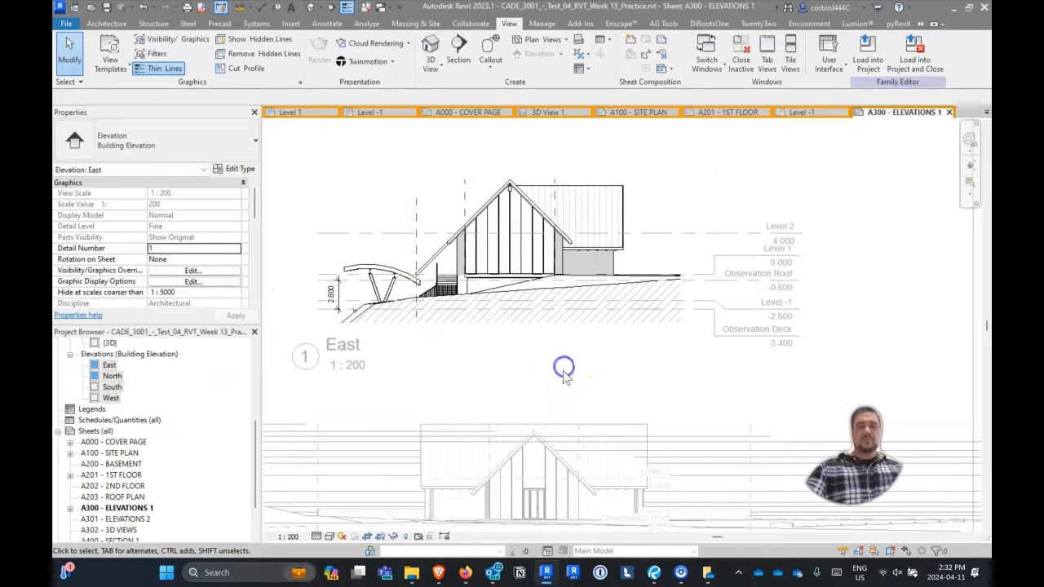
Hide the CADE_3001_-_Test_04_DWG.dwg import and all imported categories in the GBC - ELEVATIONS view template.
{"action": "scroll", "coordinate": [565, 376], "scroll_direction": "down", "scroll_amount": 3}
{"action": "left_click", "coordinate": [443, 368]}
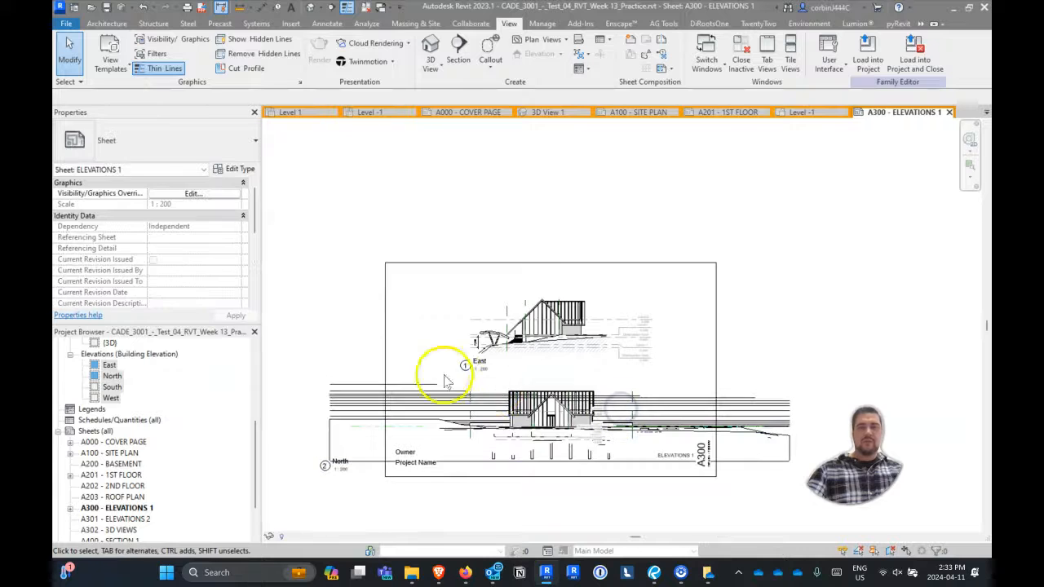
{"action": "scroll", "coordinate": [193, 240], "scroll_direction": "down", "scroll_amount": 5}
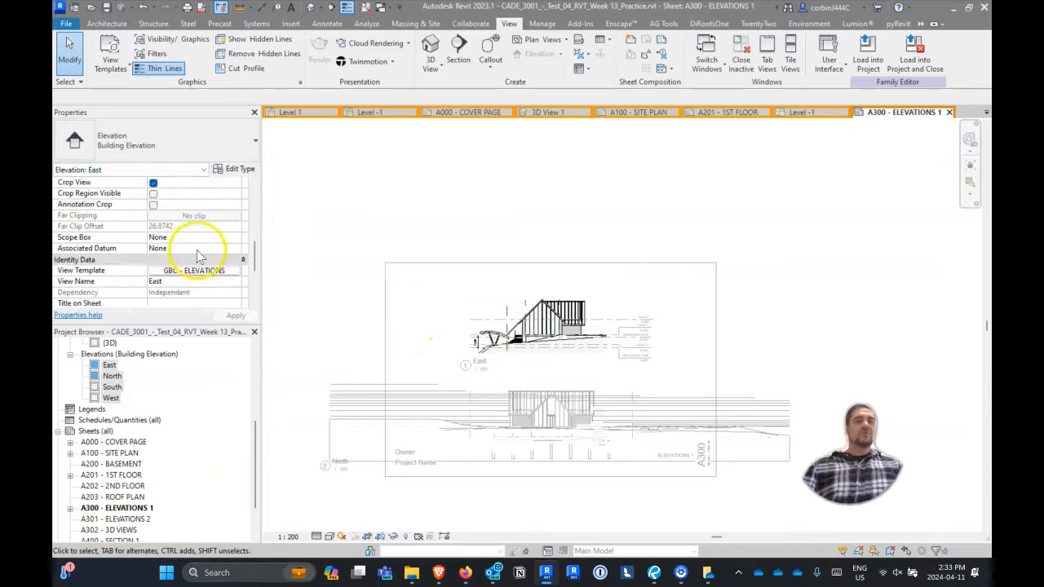
{"action": "scroll", "coordinate": [201, 256], "scroll_direction": "up", "scroll_amount": 1}
{"action": "scroll", "coordinate": [212, 260], "scroll_direction": "down", "scroll_amount": 2}
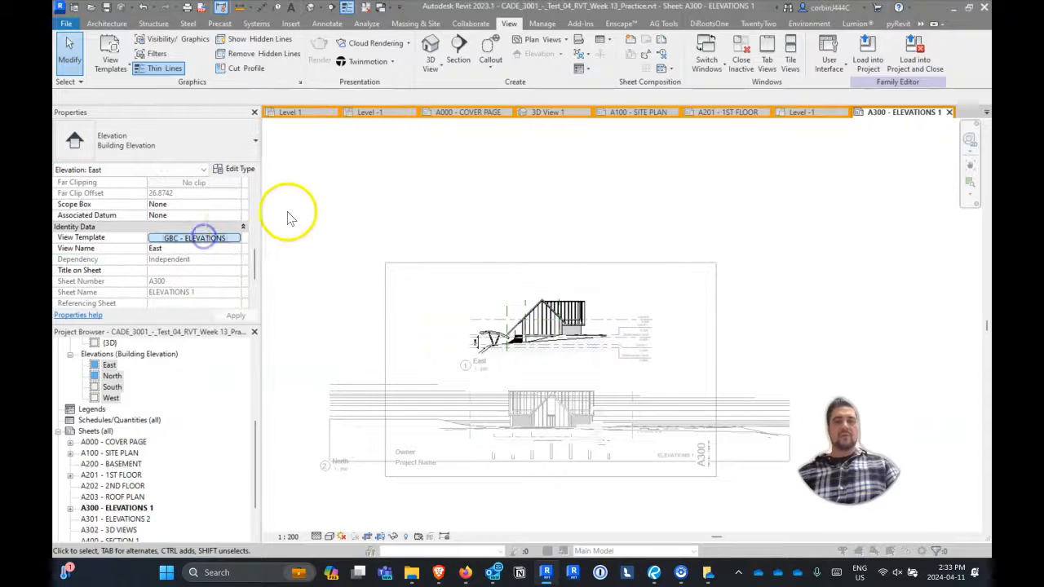
{"action": "left_click", "coordinate": [634, 158]}
{"action": "left_click", "coordinate": [88, 120]}
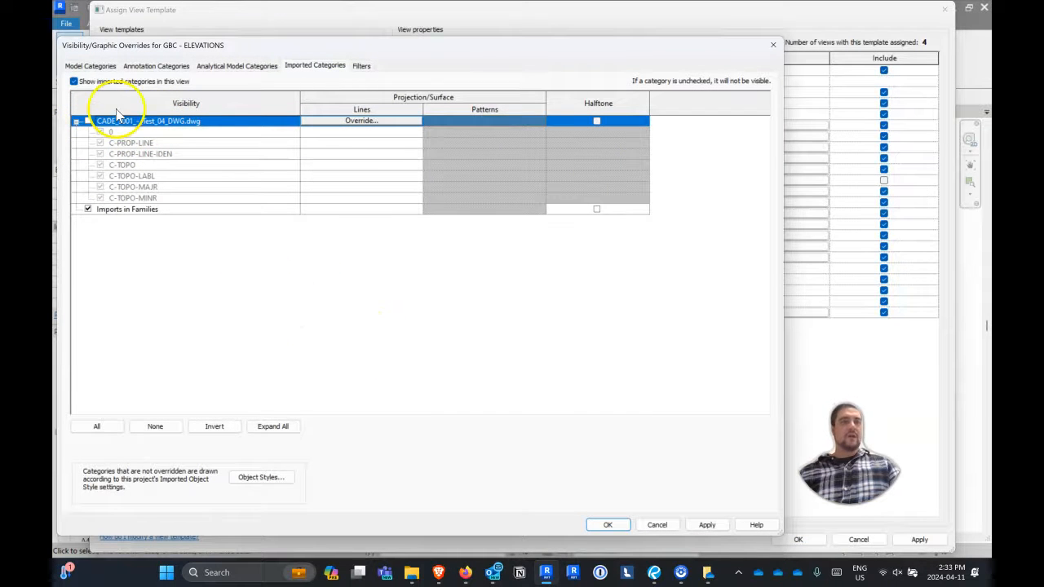
{"action": "left_click", "coordinate": [110, 81]}
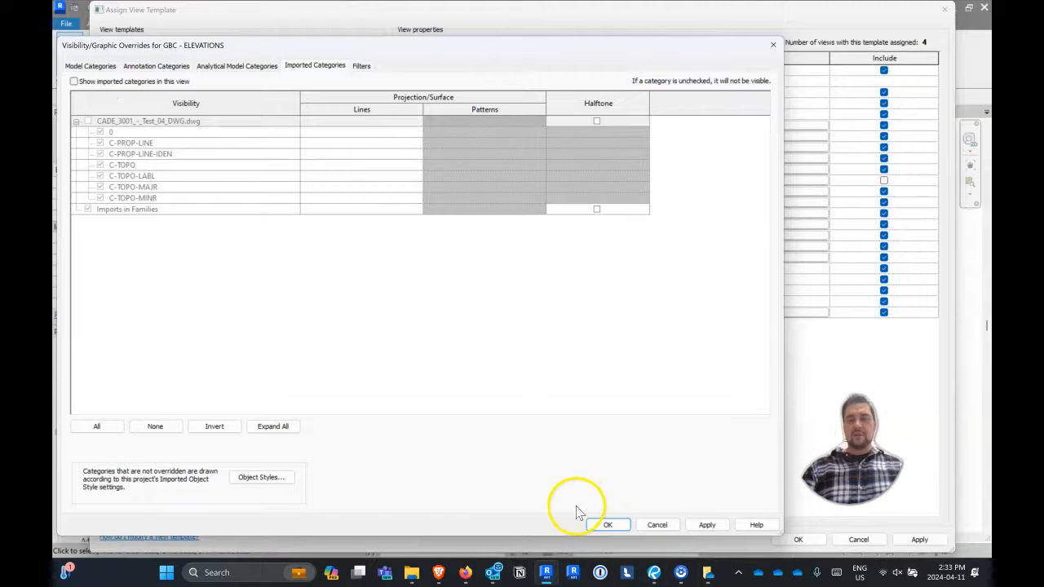
{"action": "left_click", "coordinate": [607, 525]}
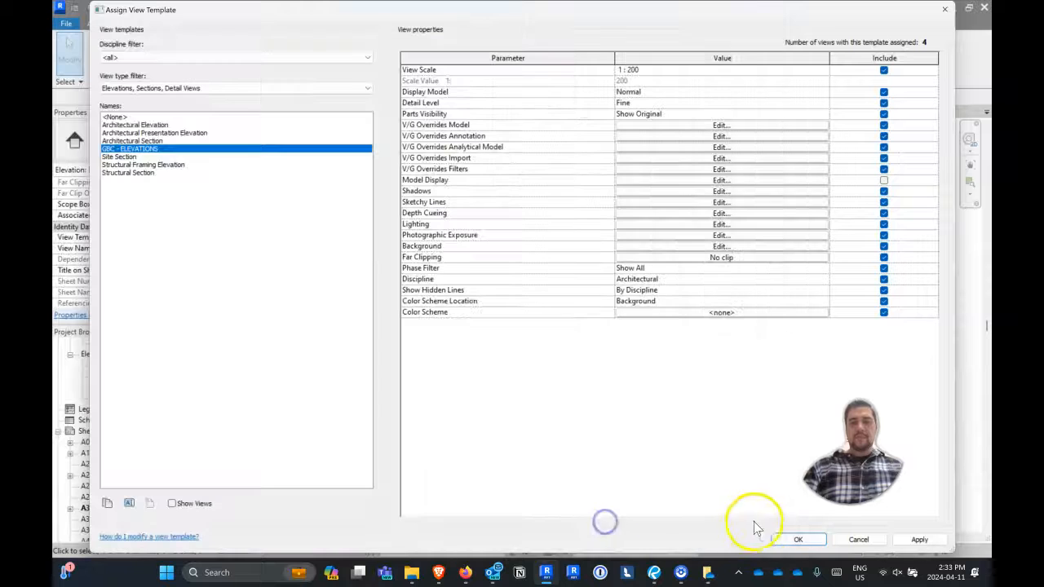
{"action": "left_click", "coordinate": [797, 540]}
{"action": "scroll", "coordinate": [583, 492], "scroll_direction": "up", "scroll_amount": 4}
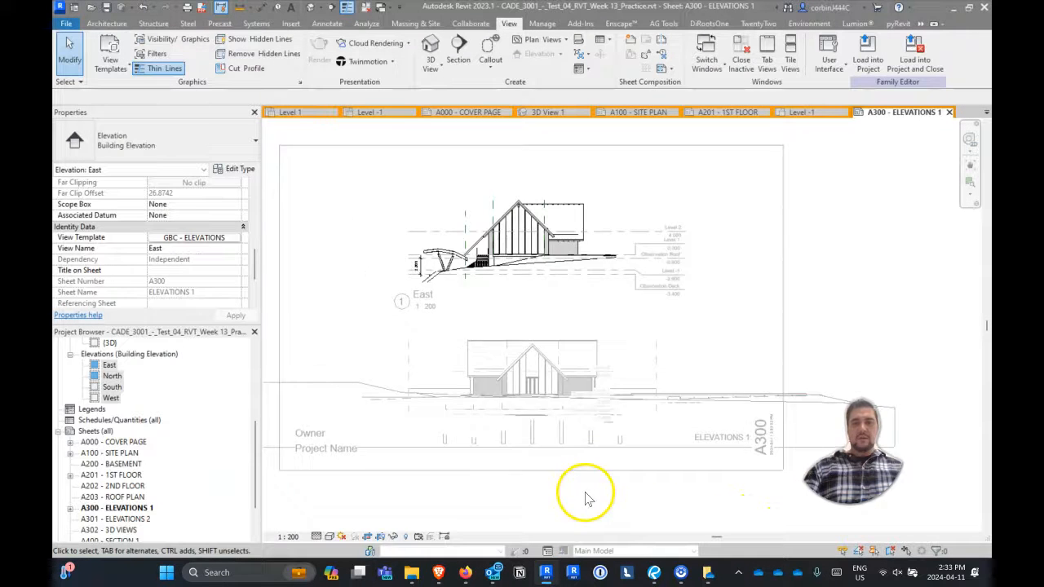
Activate the North elevation on the sheet and make its crop region visible.
{"action": "left_click", "coordinate": [669, 326]}
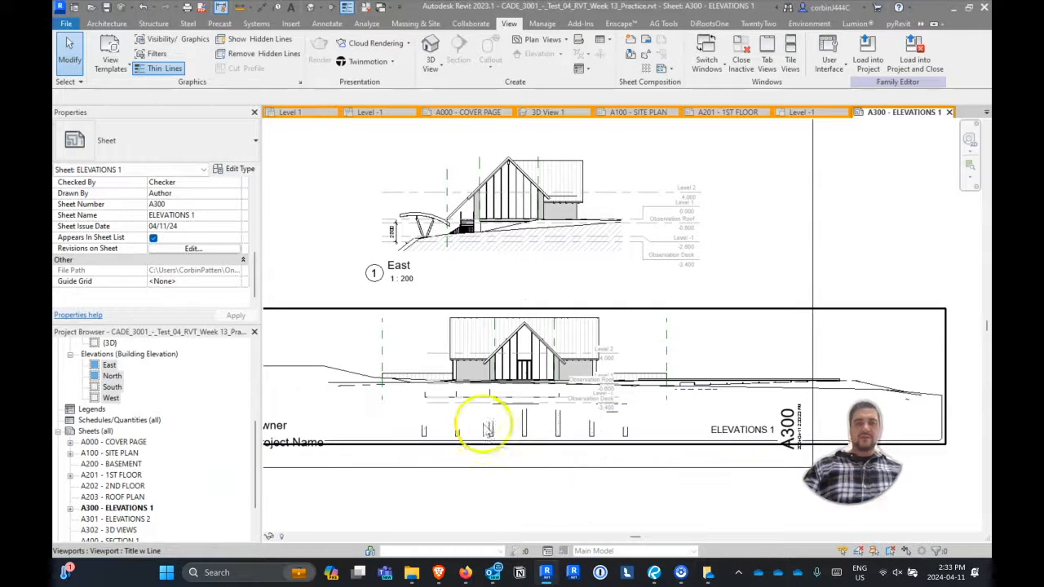
{"action": "scroll", "coordinate": [478, 427], "scroll_direction": "up", "scroll_amount": 3}
{"action": "left_click", "coordinate": [462, 386]}
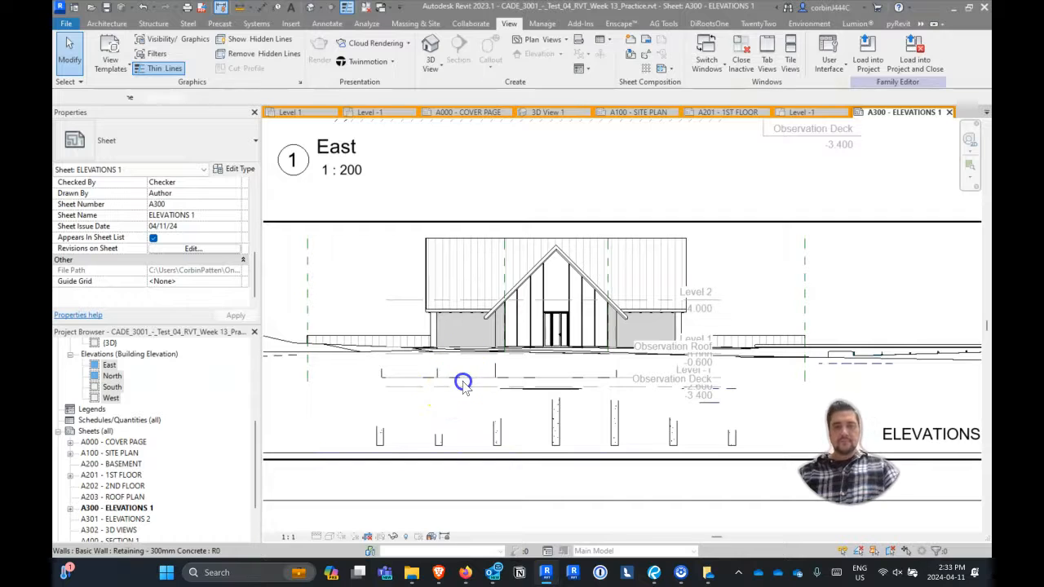
{"action": "scroll", "coordinate": [461, 384], "scroll_direction": "down", "scroll_amount": 3}
{"action": "left_click", "coordinate": [380, 536]}
{"action": "left_click", "coordinate": [370, 539]}
{"action": "left_click", "coordinate": [370, 538]}
Crop the North elevation close around the building on both sides and up to just below the ground line.
{"action": "scroll", "coordinate": [841, 343], "scroll_direction": "down", "scroll_amount": 1}
{"action": "left_click", "coordinate": [930, 342]}
{"action": "left_click_drag", "start_coordinate": [933, 345], "coordinate": [678, 368]}
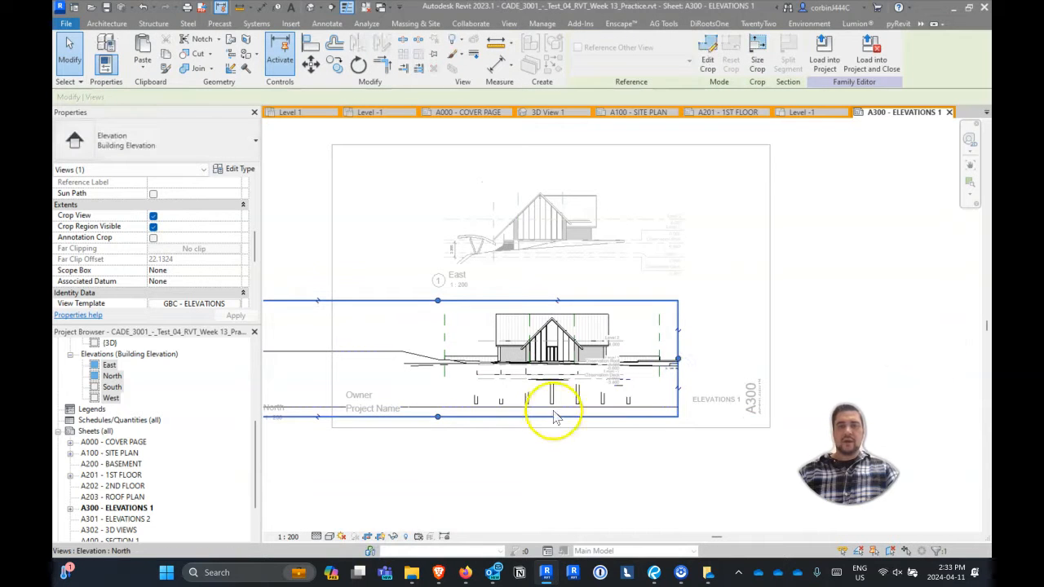
{"action": "left_click_drag", "start_coordinate": [441, 421], "coordinate": [553, 367]}
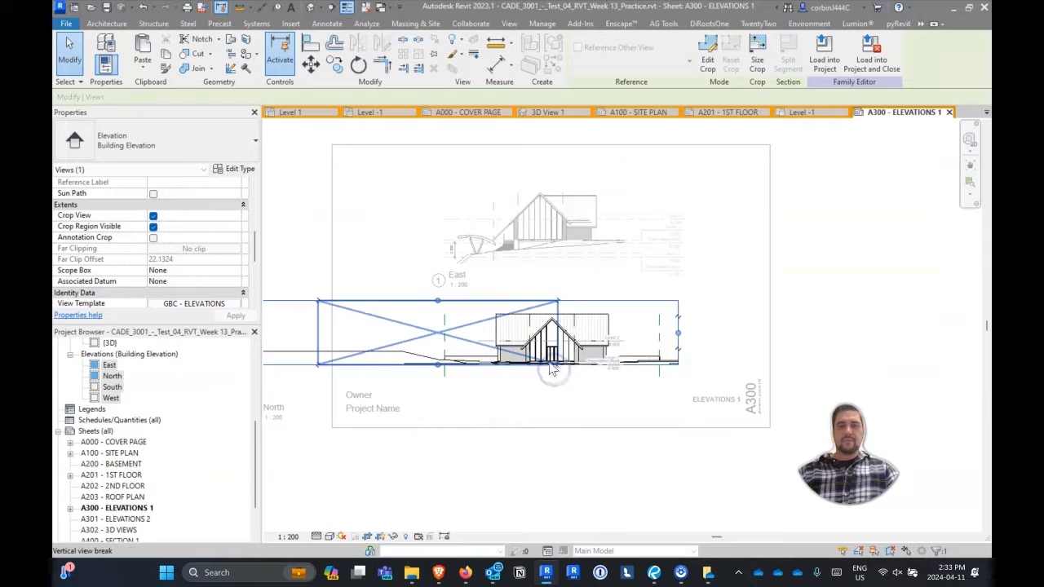
{"action": "scroll", "coordinate": [350, 343], "scroll_direction": "down", "scroll_amount": 1}
{"action": "left_click_drag", "start_coordinate": [349, 354], "coordinate": [560, 368]}
{"action": "scroll", "coordinate": [713, 400], "scroll_direction": "up", "scroll_amount": 3}
{"action": "key", "text": "Escape"}
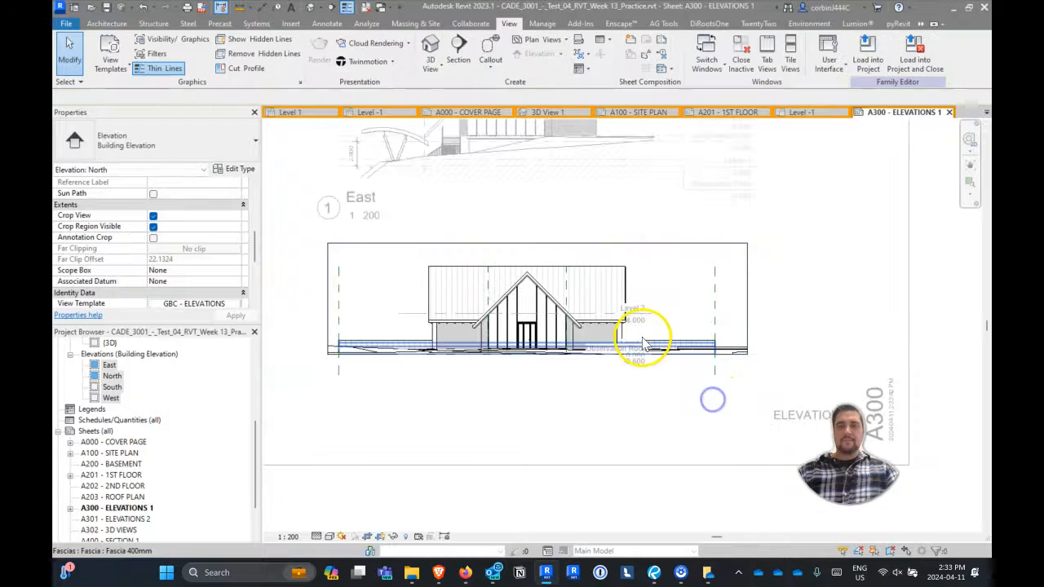
Stretch both ends of the Level 2 line in the North elevation outward past the crop boundary.
{"action": "left_click", "coordinate": [413, 315]}
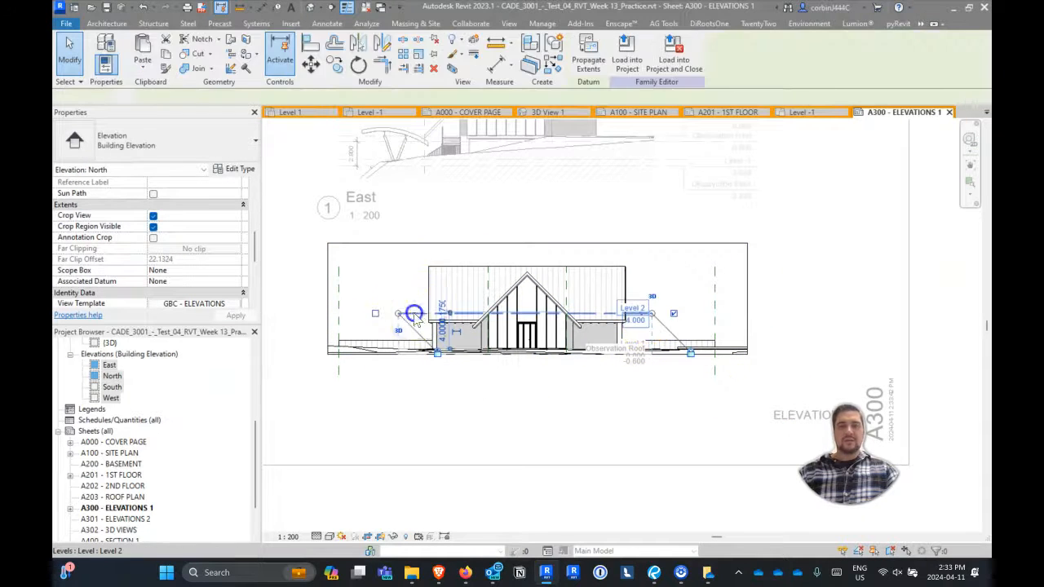
{"action": "scroll", "coordinate": [412, 325], "scroll_direction": "down", "scroll_amount": 1}
{"action": "scroll", "coordinate": [413, 325], "scroll_direction": "down", "scroll_amount": 1}
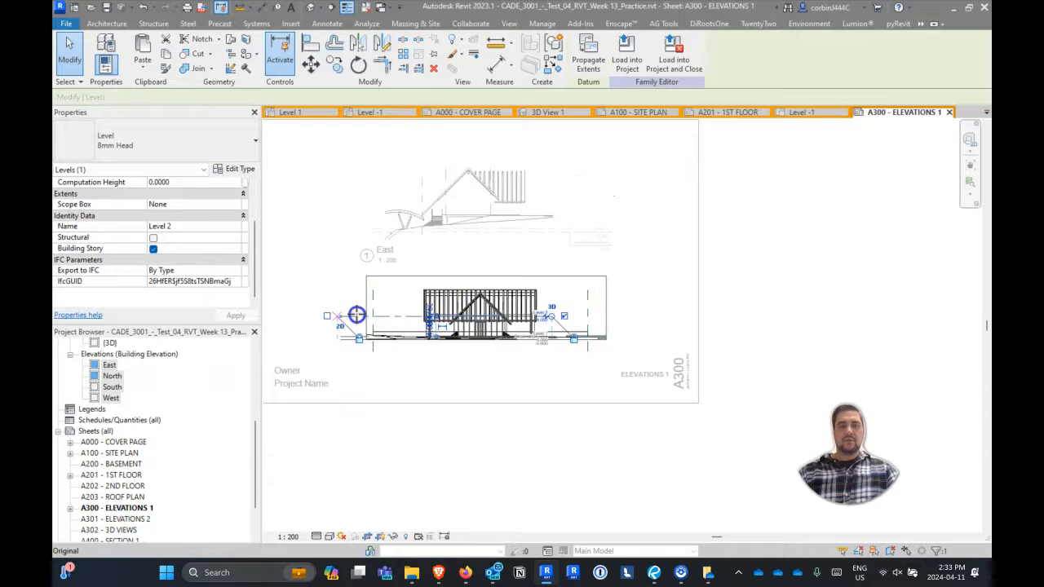
{"action": "scroll", "coordinate": [553, 321], "scroll_direction": "up", "scroll_amount": 2}
{"action": "left_click_drag", "start_coordinate": [656, 304], "coordinate": [656, 305]}
{"action": "scroll", "coordinate": [607, 369], "scroll_direction": "up", "scroll_amount": 2}
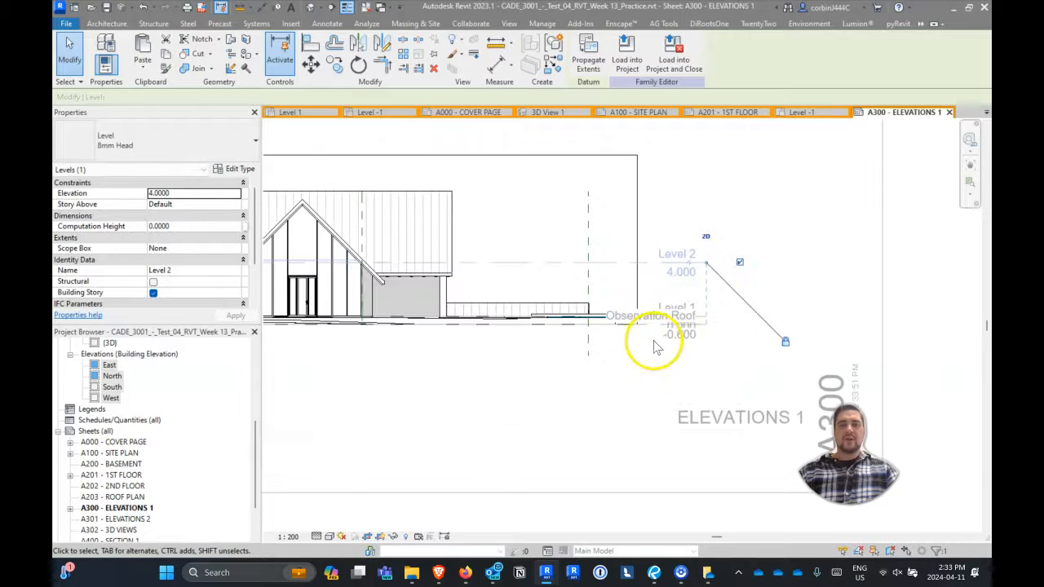
Add an elbow to the Observation Roof line in the North elevation and lower its label below Level 1.
{"action": "left_click", "coordinate": [665, 328]}
{"action": "left_click", "coordinate": [693, 326]}
{"action": "left_click_drag", "start_coordinate": [677, 334], "coordinate": [590, 352]}
{"action": "left_click", "coordinate": [832, 275]}
Extend the aligned label ends of the North elevation's level lines further outward, clear of the crop region.
{"action": "left_click", "coordinate": [670, 272]}
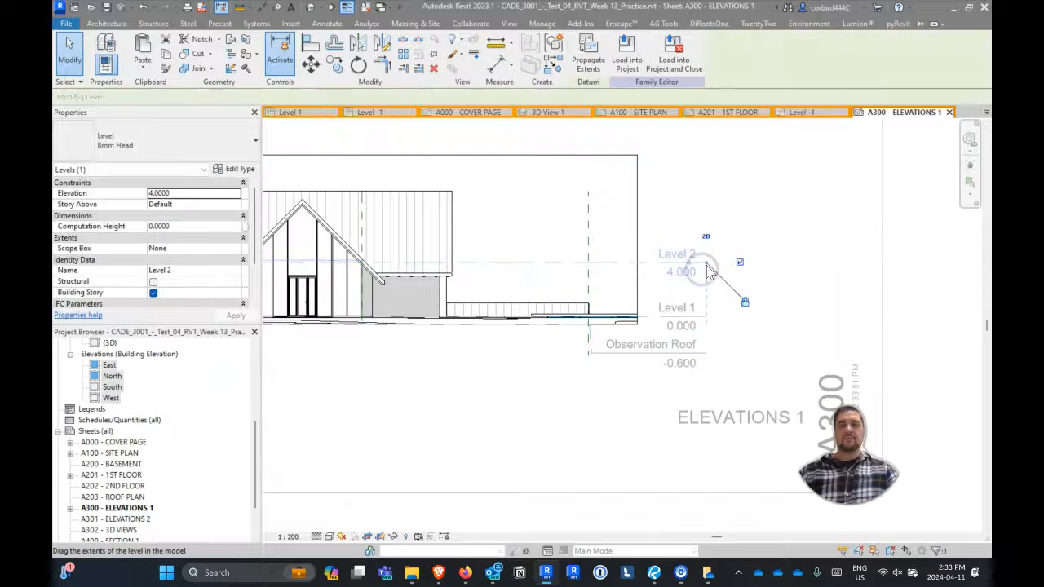
{"action": "left_click_drag", "start_coordinate": [755, 259], "coordinate": [753, 262]}
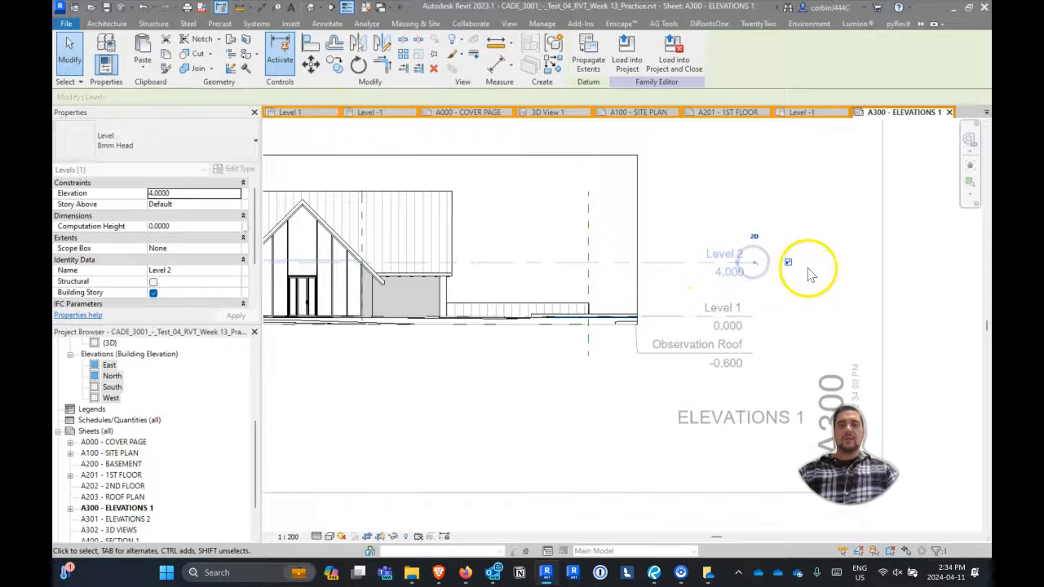
{"action": "left_click", "coordinate": [809, 271]}
{"action": "scroll", "coordinate": [807, 268], "scroll_direction": "down", "scroll_amount": 5}
{"action": "scroll", "coordinate": [769, 206], "scroll_direction": "up", "scroll_amount": 4}
{"action": "scroll", "coordinate": [714, 262], "scroll_direction": "down", "scroll_amount": 4}
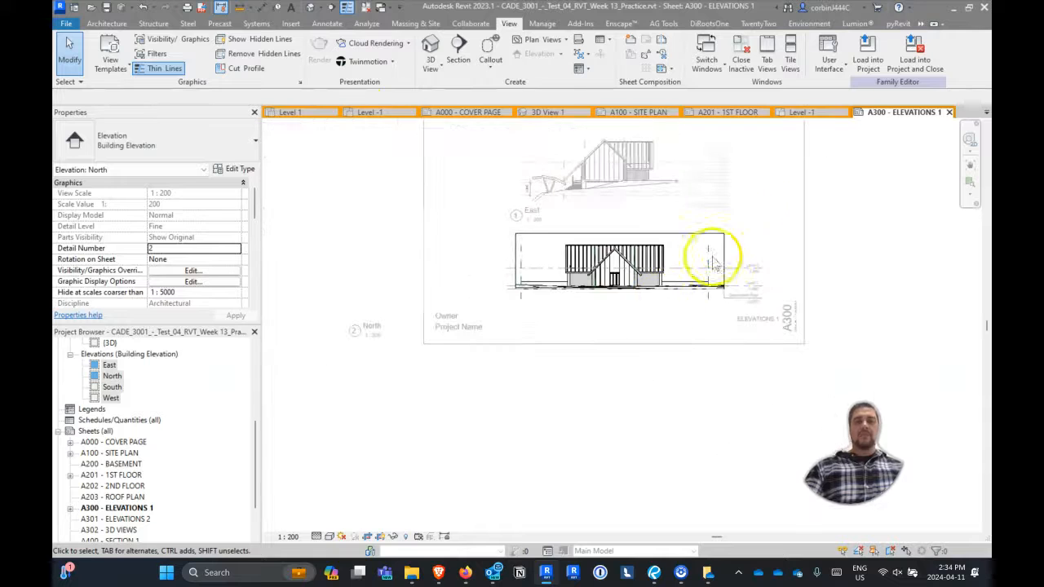
Deactivate the North view and move its title directly beneath the elevation inside the sheet border.
{"action": "right_click", "coordinate": [363, 325]}
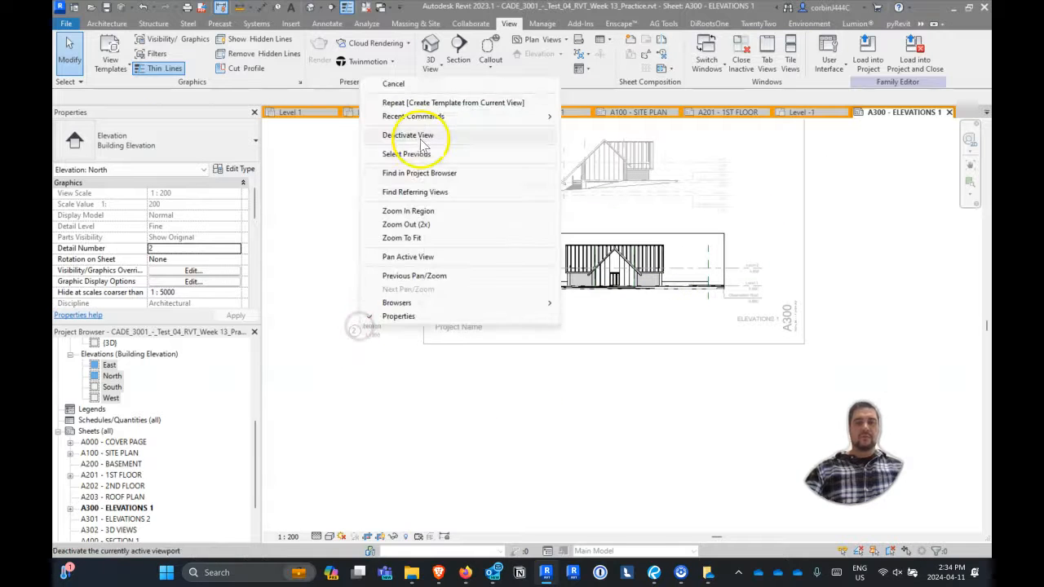
{"action": "left_click", "coordinate": [420, 137]}
{"action": "left_click", "coordinate": [527, 309]}
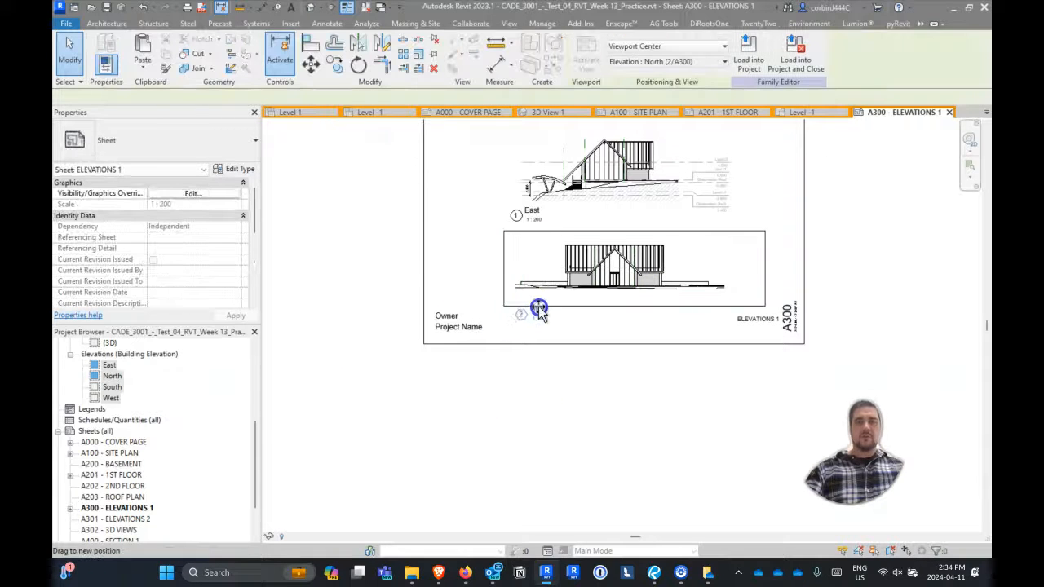
Turn off the Levels annotation category in the GBC - ELEVATIONS view template assigned to the North viewport.
{"action": "scroll", "coordinate": [201, 263], "scroll_direction": "down", "scroll_amount": 5}
{"action": "left_click", "coordinate": [195, 293]}
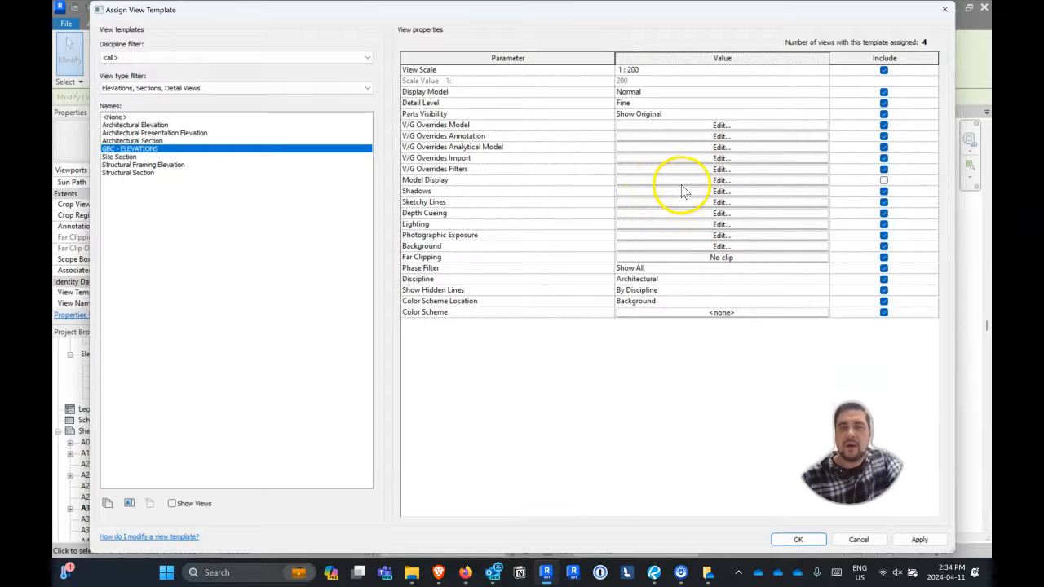
{"action": "left_click", "coordinate": [651, 140]}
{"action": "scroll", "coordinate": [217, 296], "scroll_direction": "down", "scroll_amount": 15}
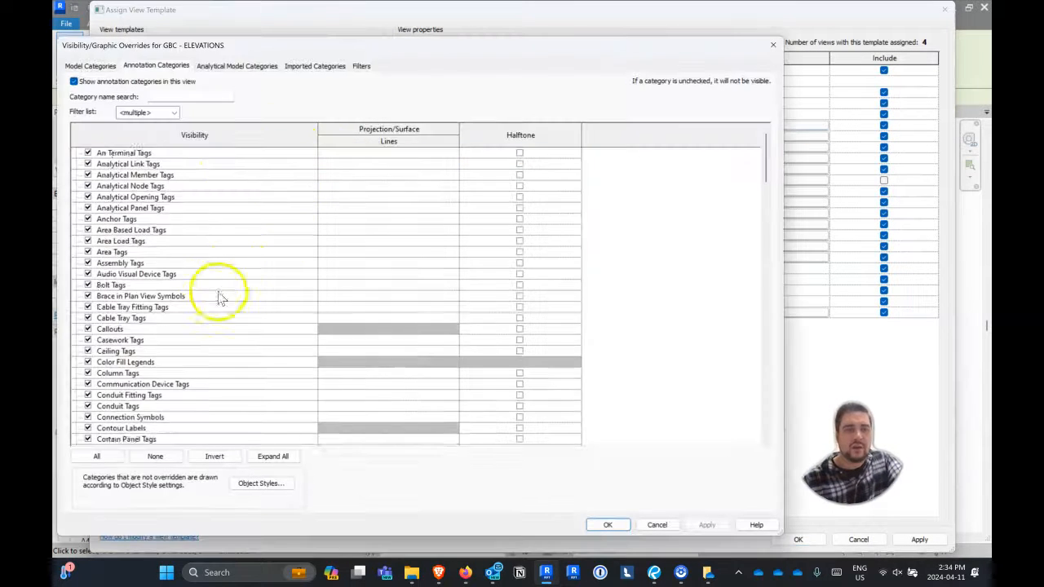
{"action": "scroll", "coordinate": [122, 375], "scroll_direction": "down", "scroll_amount": 2}
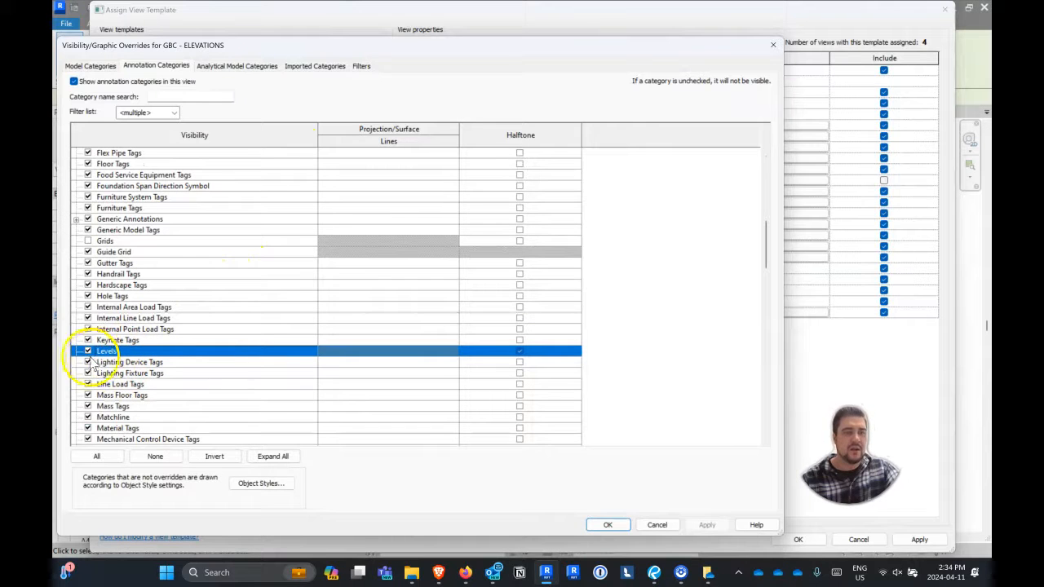
{"action": "left_click", "coordinate": [600, 525]}
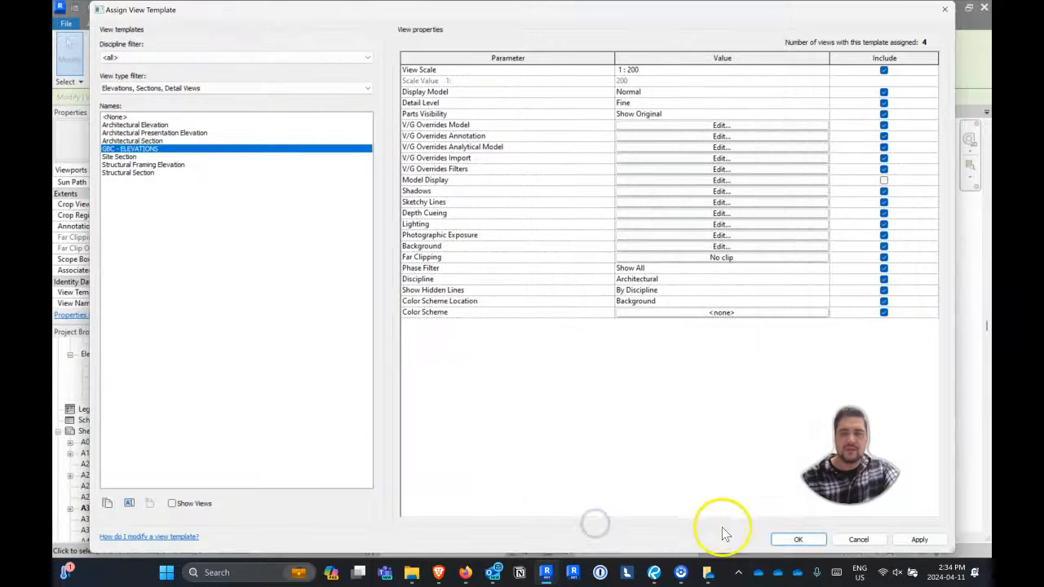
{"action": "left_click", "coordinate": [798, 540]}
{"action": "scroll", "coordinate": [669, 363], "scroll_direction": "up", "scroll_amount": 2}
{"action": "scroll", "coordinate": [571, 392], "scroll_direction": "down", "scroll_amount": 2}
{"action": "scroll", "coordinate": [457, 441], "scroll_direction": "up", "scroll_amount": 2}
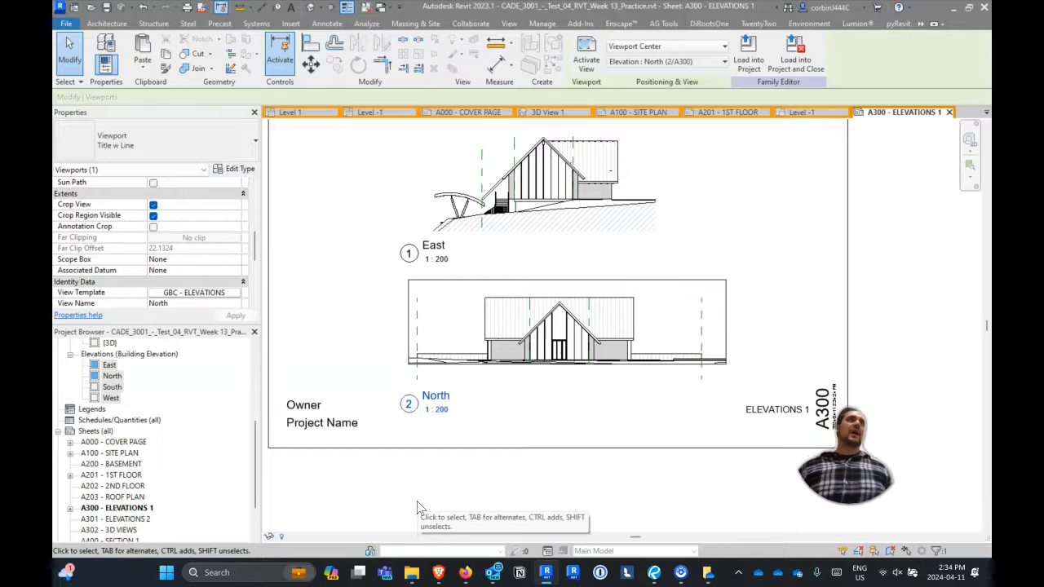
Open the sheet A400 - SECTION 1.
{"action": "scroll", "coordinate": [129, 415], "scroll_direction": "down", "scroll_amount": 2}
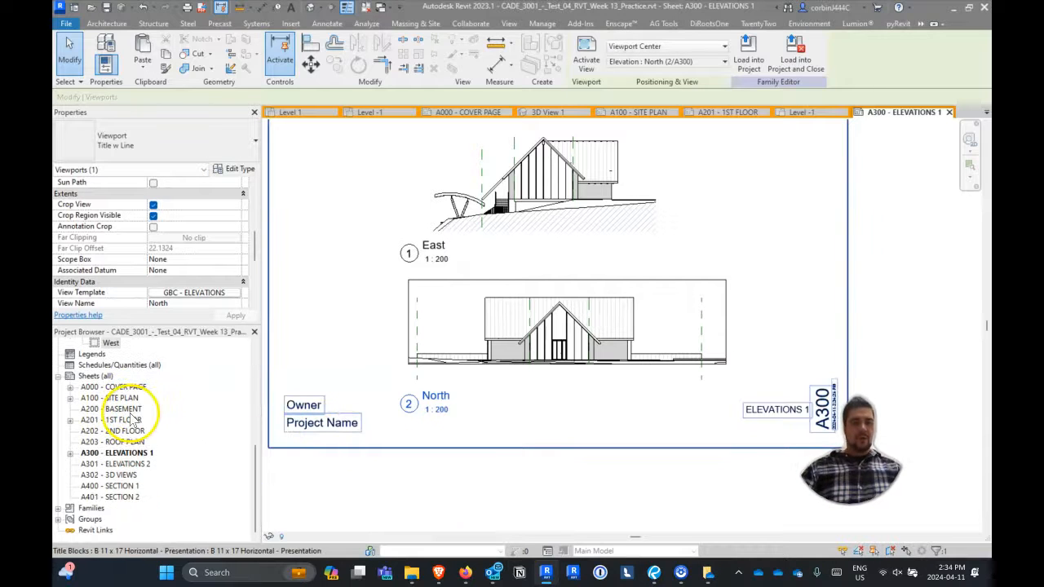
{"action": "double_click", "coordinate": [118, 486]}
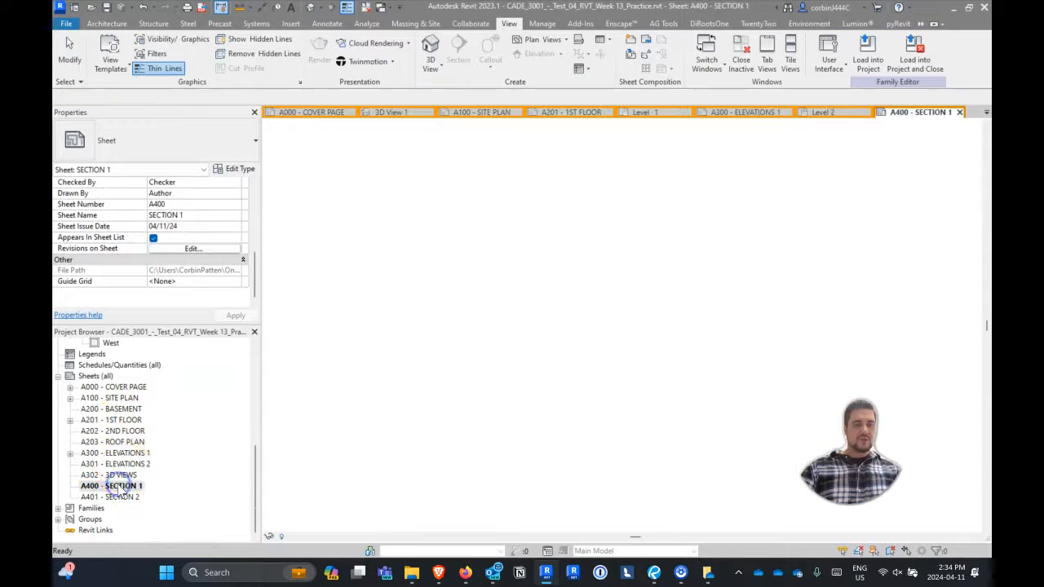
Draw a building section in the Level 1 floor plan along the building's centreline, from beyond the entrance projection past the column row.
{"action": "scroll", "coordinate": [130, 400], "scroll_direction": "up", "scroll_amount": 4}
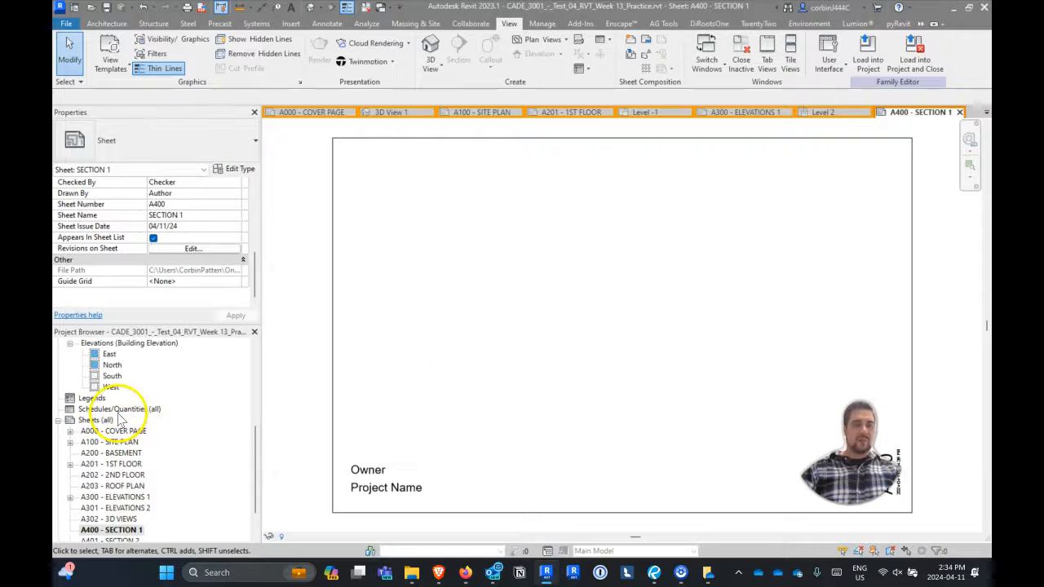
{"action": "scroll", "coordinate": [108, 405], "scroll_direction": "up", "scroll_amount": 3}
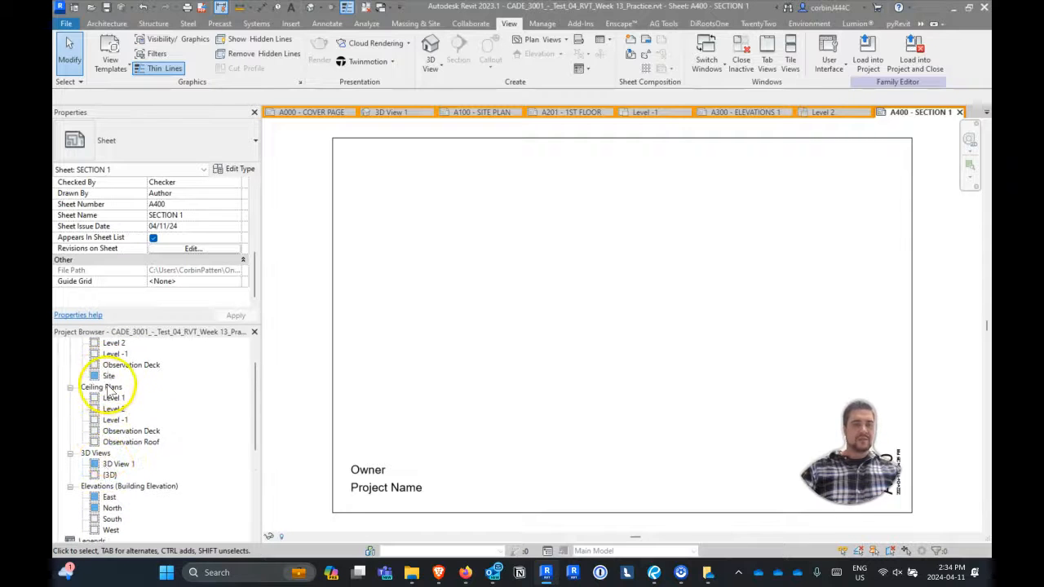
{"action": "double_click", "coordinate": [114, 366]}
{"action": "scroll", "coordinate": [530, 302], "scroll_direction": "up", "scroll_amount": 5}
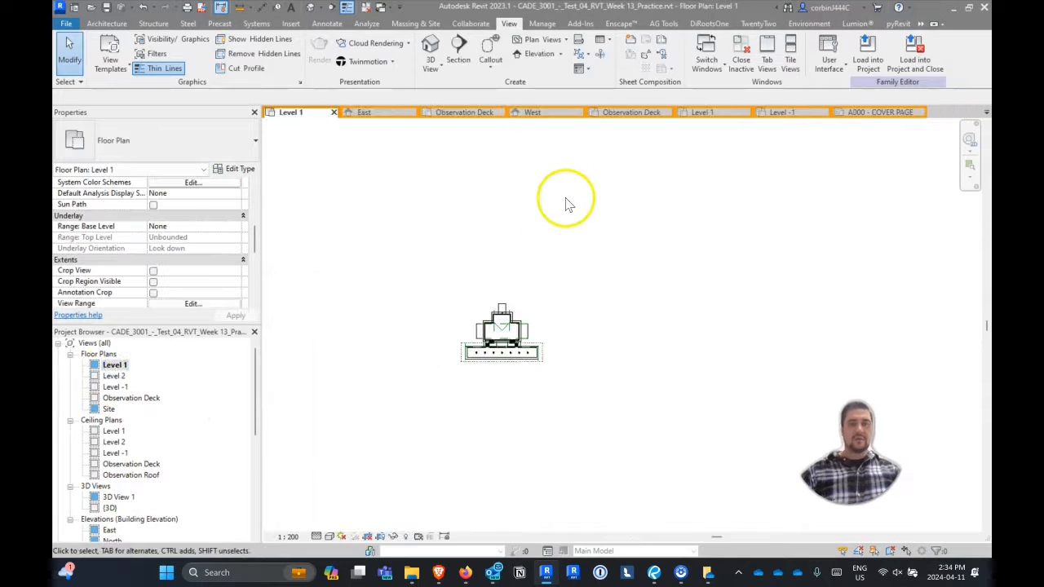
{"action": "left_click", "coordinate": [458, 53]}
{"action": "left_click", "coordinate": [471, 176]}
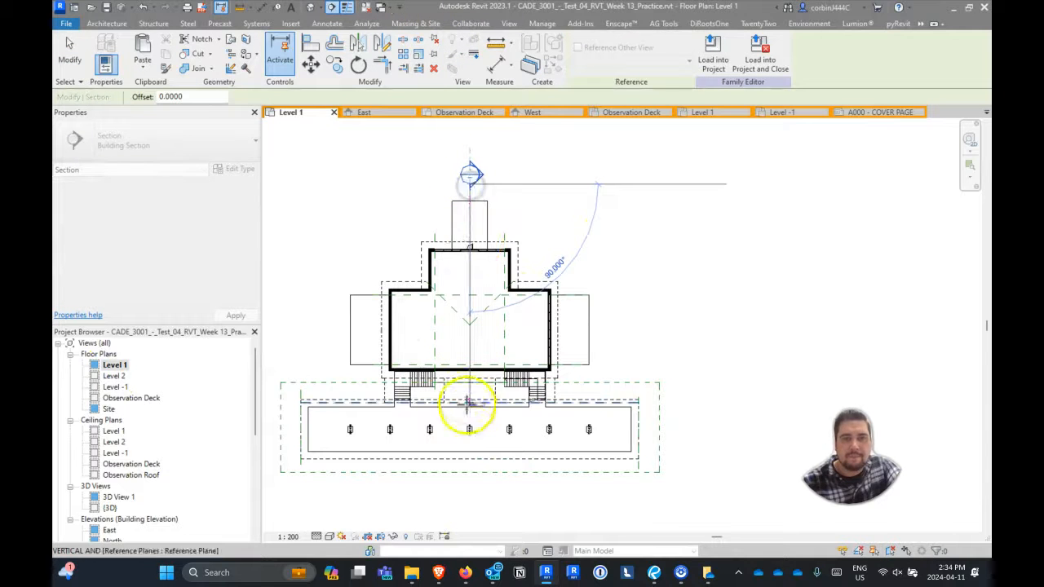
{"action": "left_click", "coordinate": [476, 473]}
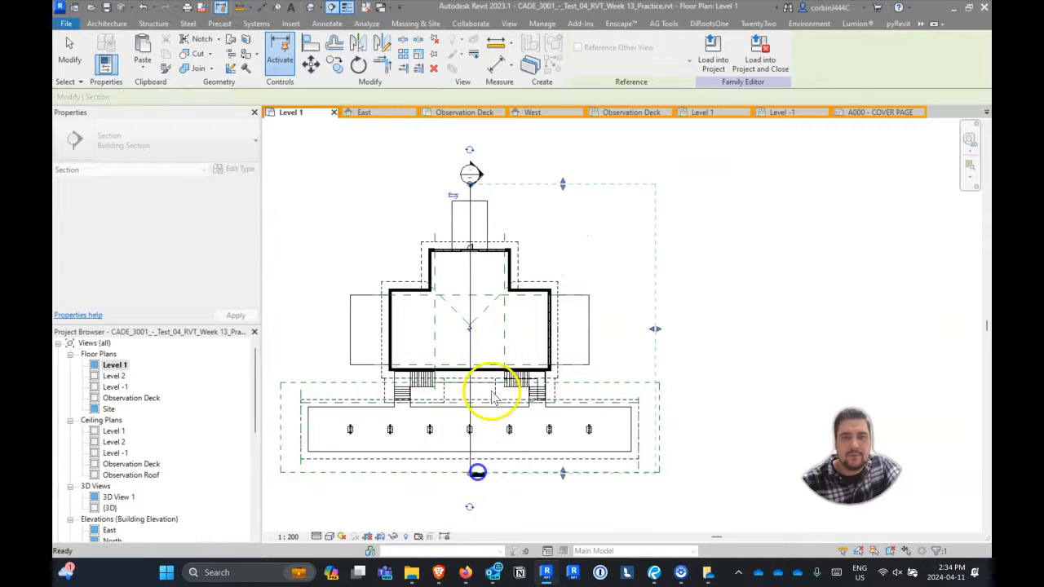
Finish the section command and open the view of the newly drawn building section.
{"action": "key", "text": "Escape"}
{"action": "key", "text": "Escape"}
{"action": "double_click", "coordinate": [469, 176]}
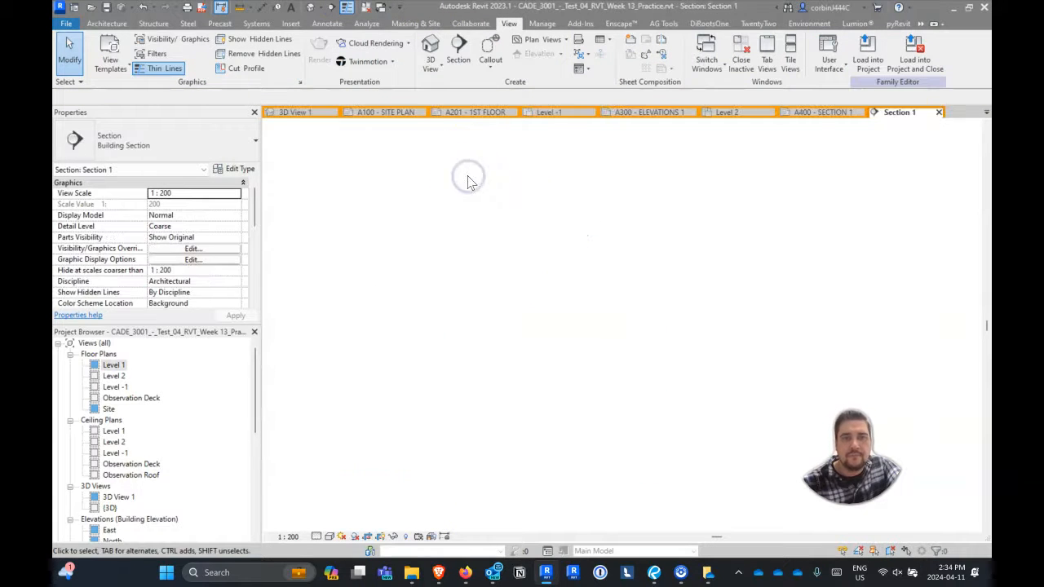
{"action": "scroll", "coordinate": [408, 268], "scroll_direction": "down", "scroll_amount": 3}
{"action": "scroll", "coordinate": [644, 273], "scroll_direction": "up", "scroll_amount": 3}
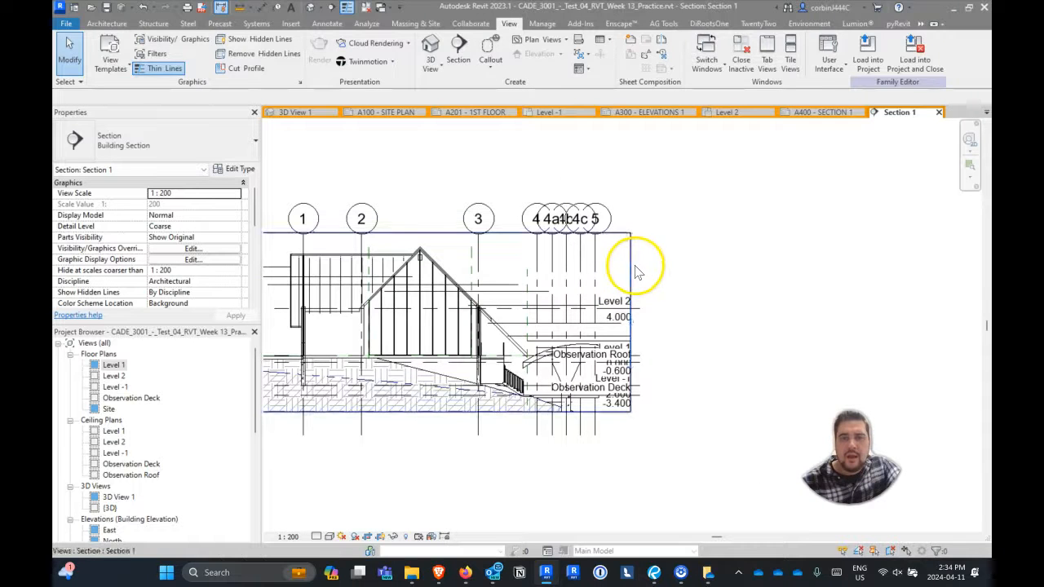
Extend the section view's crop region outward past the level labels and slightly lower below the ground.
{"action": "left_click", "coordinate": [632, 304]}
{"action": "left_click_drag", "start_coordinate": [630, 318], "coordinate": [677, 319]}
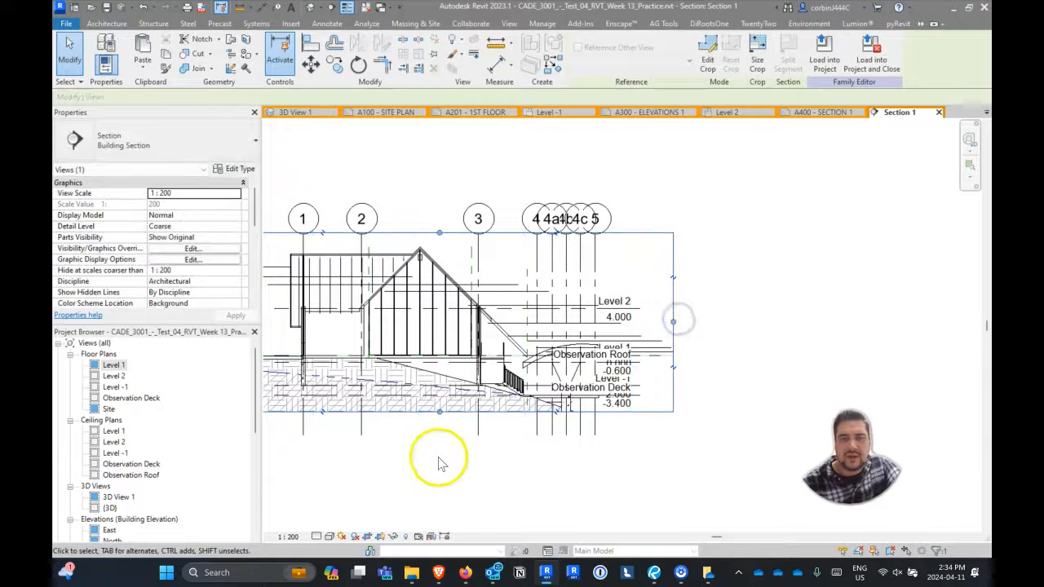
{"action": "left_click_drag", "start_coordinate": [440, 414], "coordinate": [439, 429]}
{"action": "scroll", "coordinate": [867, 248], "scroll_direction": "down", "scroll_amount": 2}
{"action": "scroll", "coordinate": [796, 260], "scroll_direction": "up", "scroll_amount": 2}
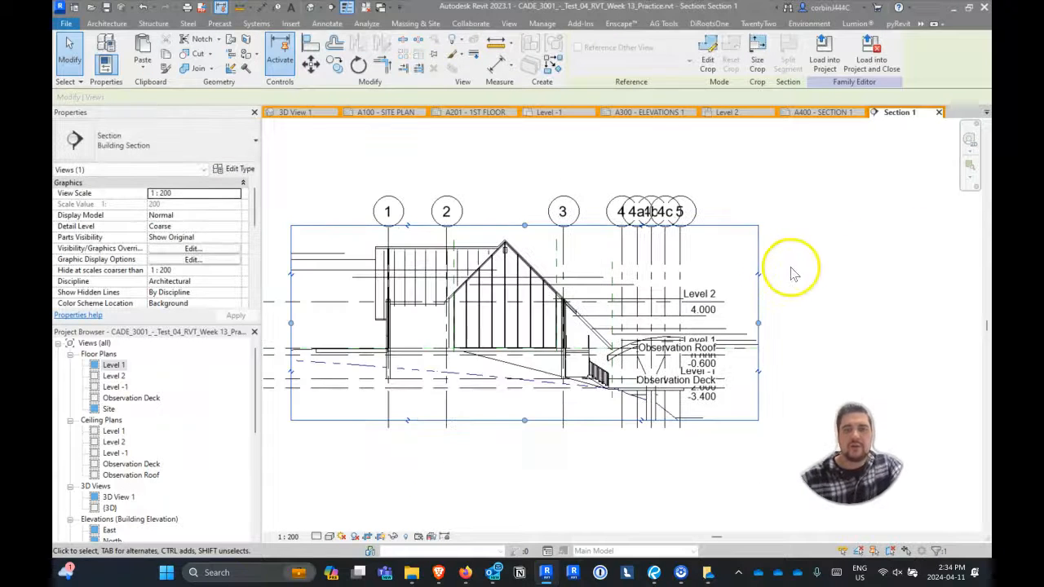
{"action": "left_click", "coordinate": [469, 167]}
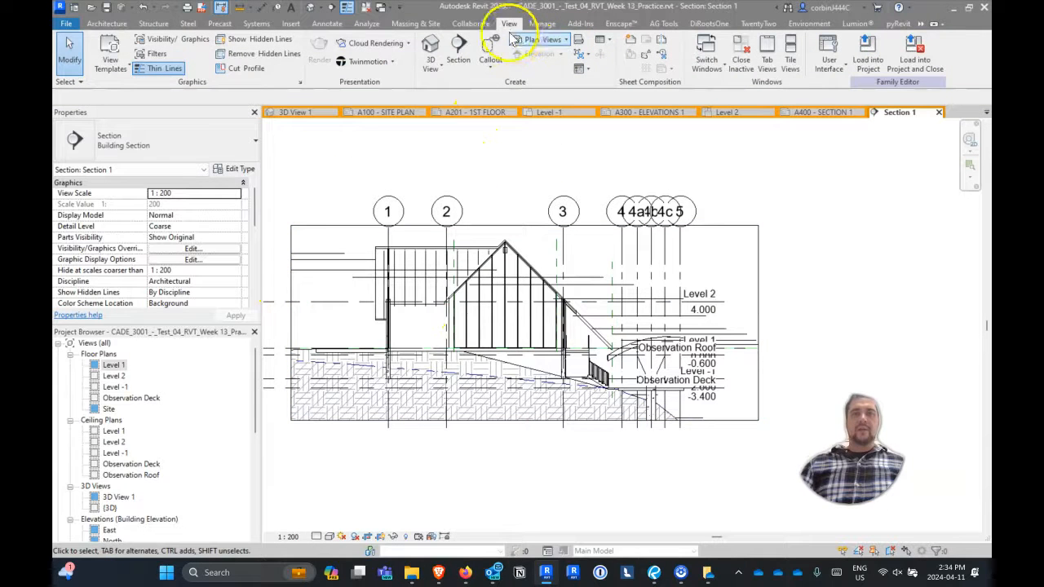
Create a view template named GBC - SECTION from the current section view.
{"action": "left_click", "coordinate": [97, 73]}
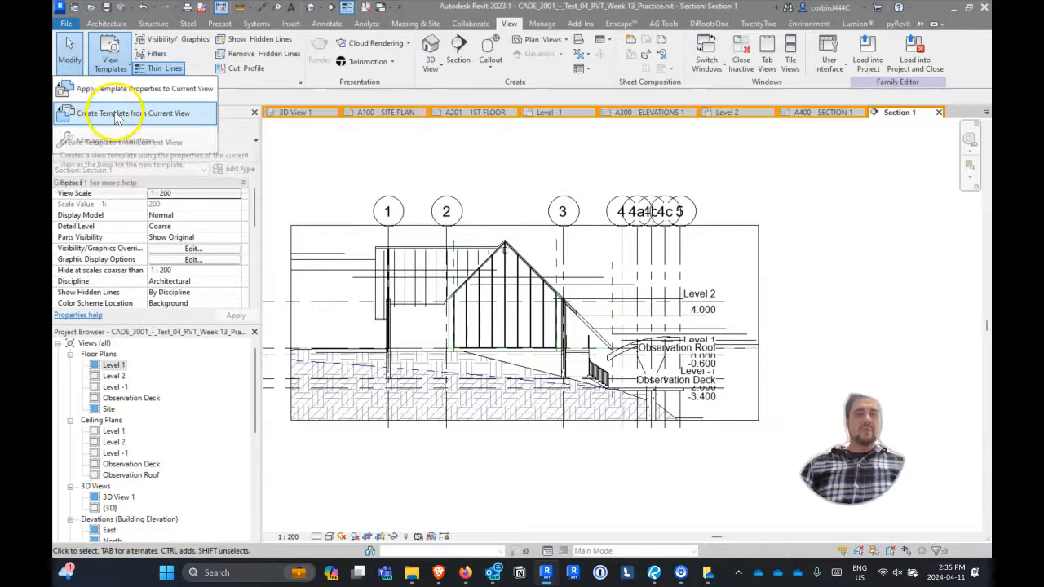
{"action": "left_click", "coordinate": [90, 109]}
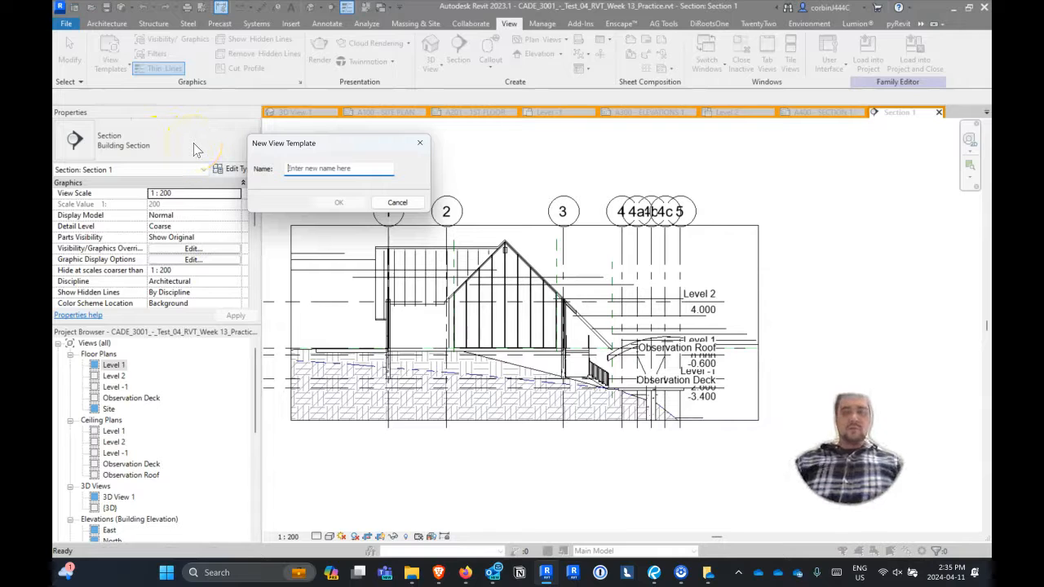
{"action": "type", "text": "GBC - SECTION"}
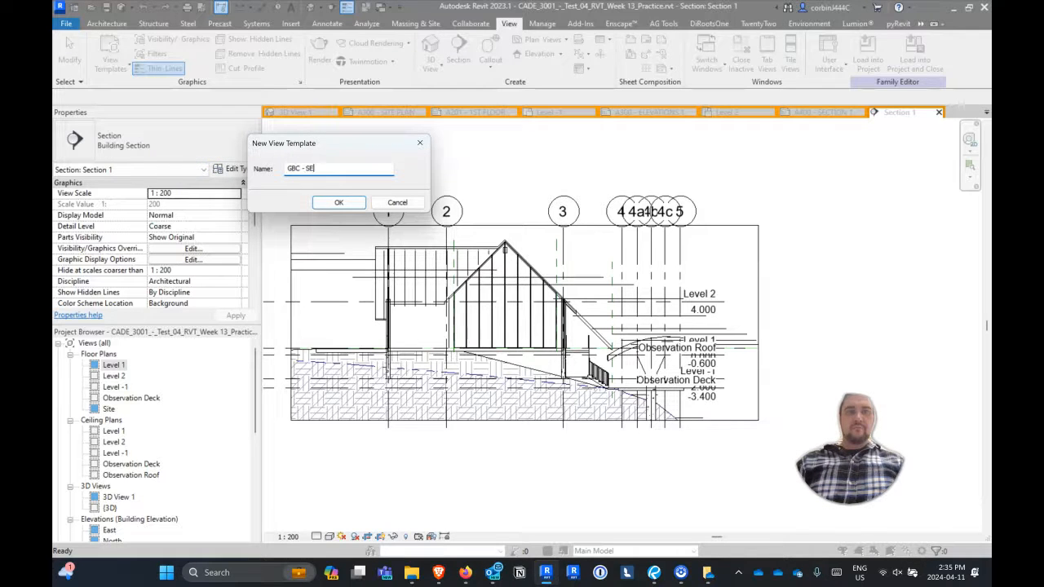
{"action": "key", "text": "Return"}
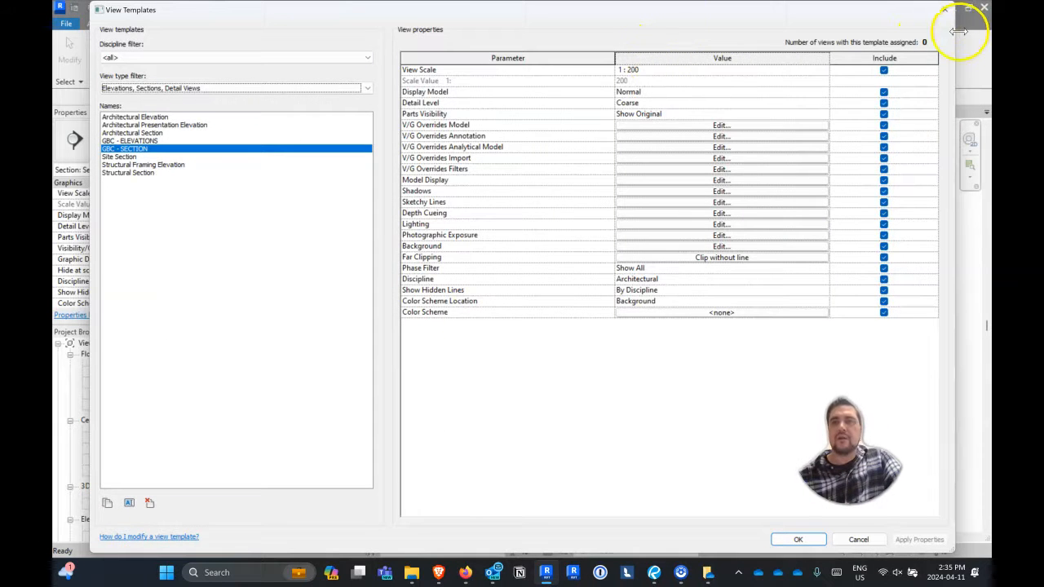
{"action": "left_click_drag", "start_coordinate": [956, 34], "coordinate": [797, 52]}
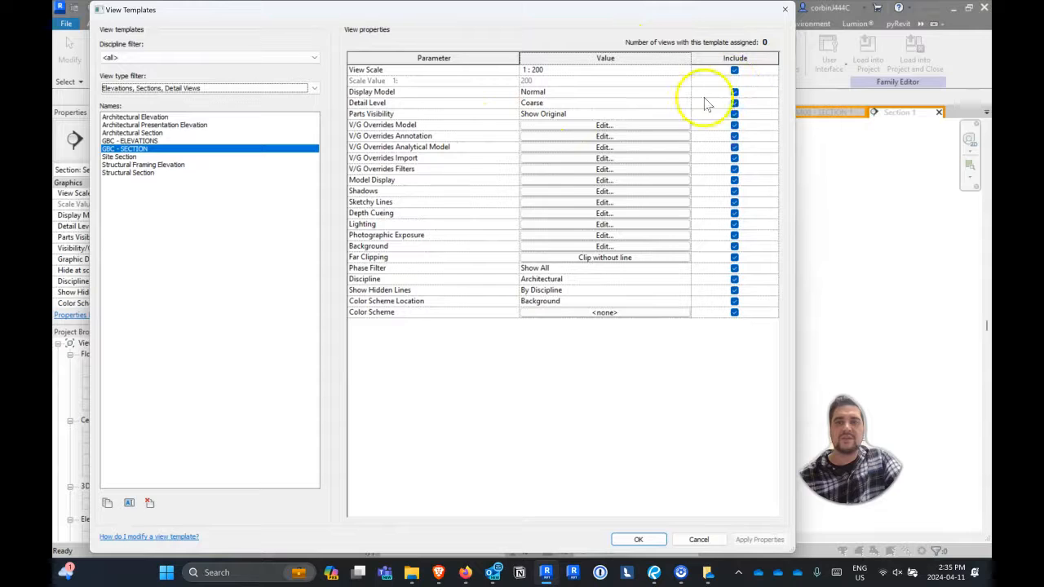
Override the cut pattern of the Walls category in the GBC - SECTION template with a black solid fill.
{"action": "left_click", "coordinate": [559, 125]}
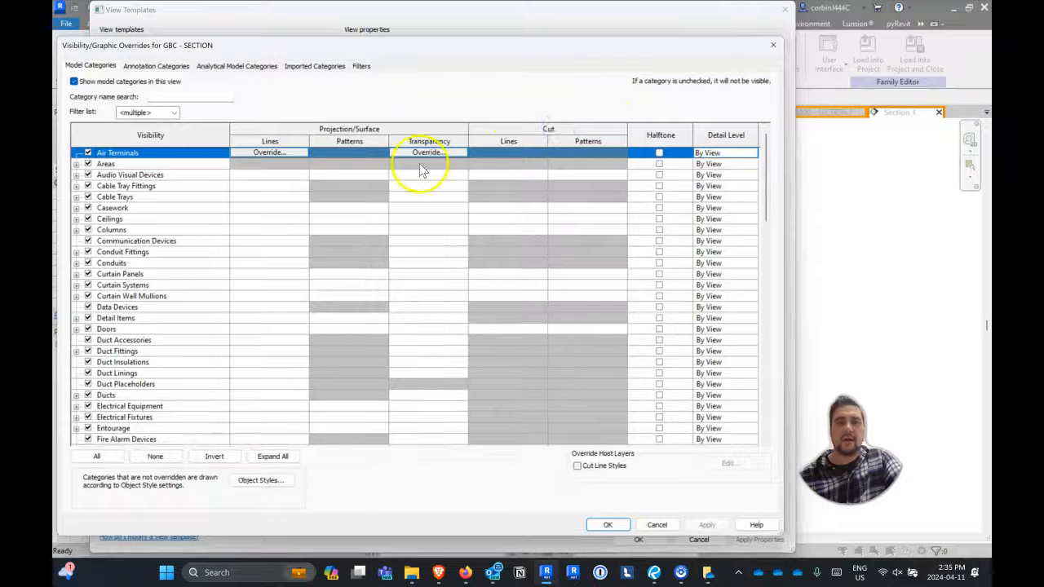
{"action": "key", "text": "w"}
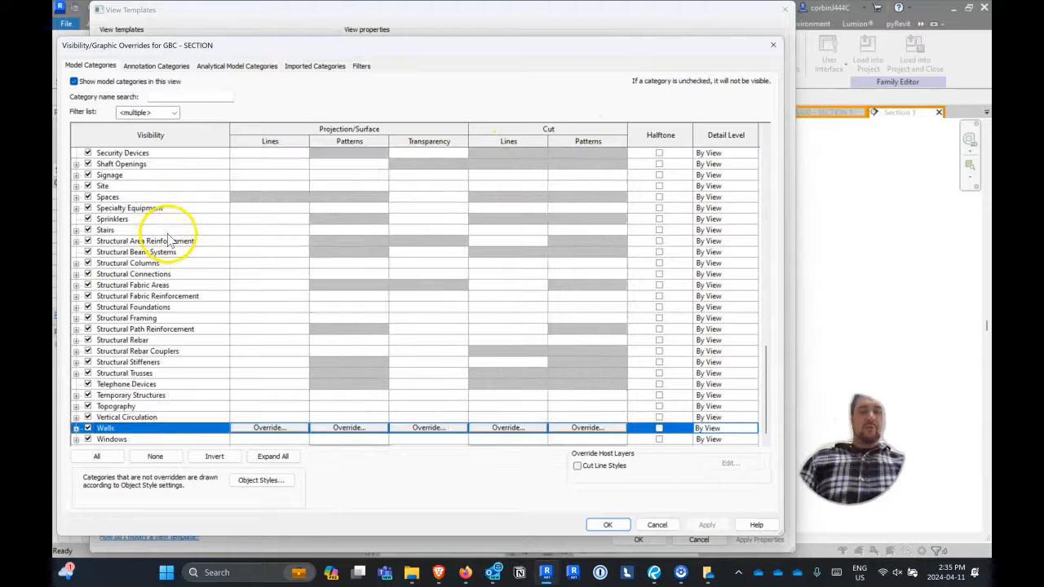
{"action": "left_click", "coordinate": [580, 417]}
{"action": "left_click", "coordinate": [249, 174]}
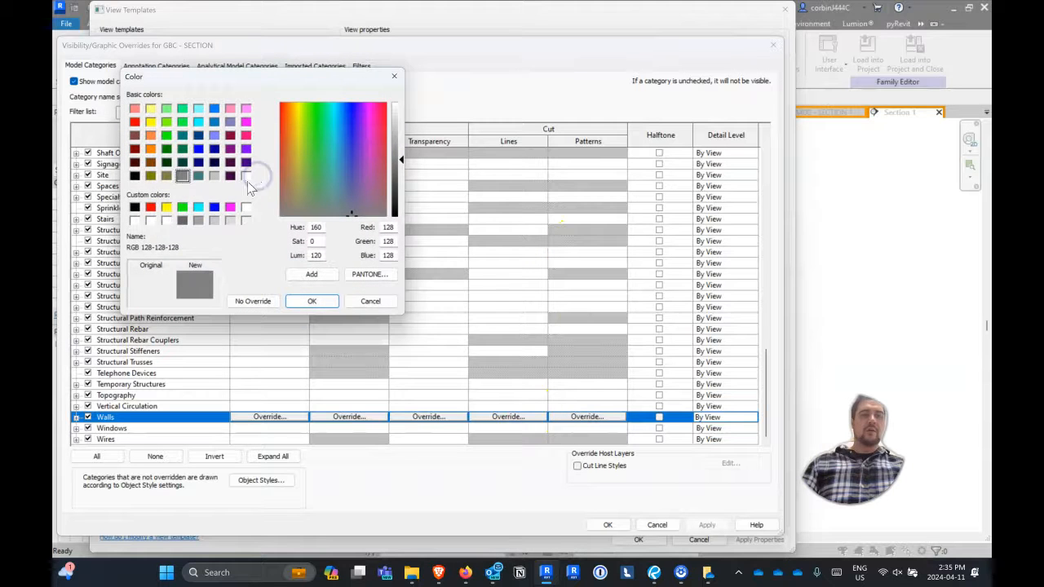
{"action": "left_click", "coordinate": [135, 175]}
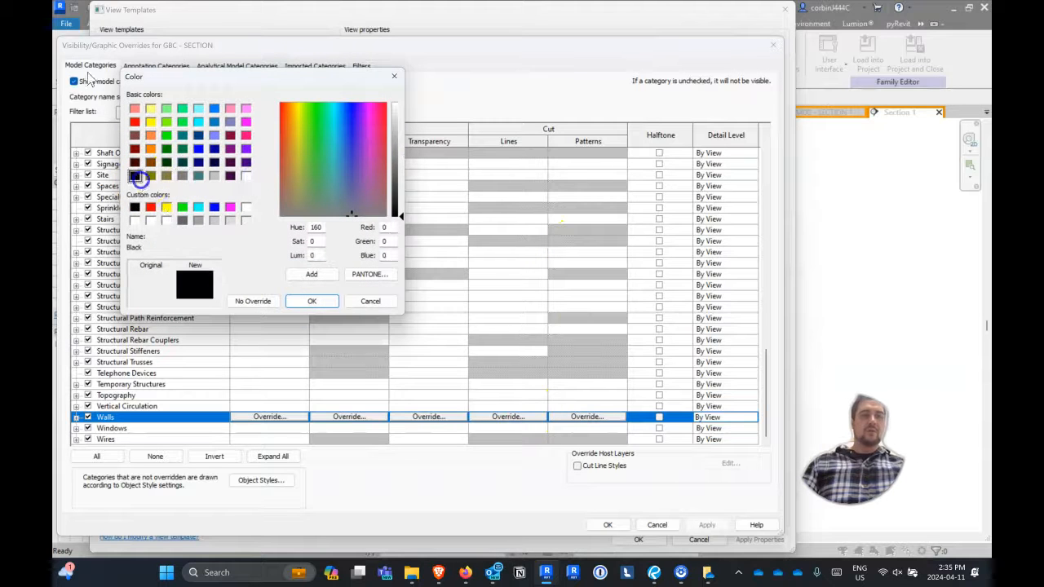
{"action": "left_click", "coordinate": [312, 301]}
{"action": "left_click", "coordinate": [261, 157]}
{"action": "left_click", "coordinate": [250, 177]}
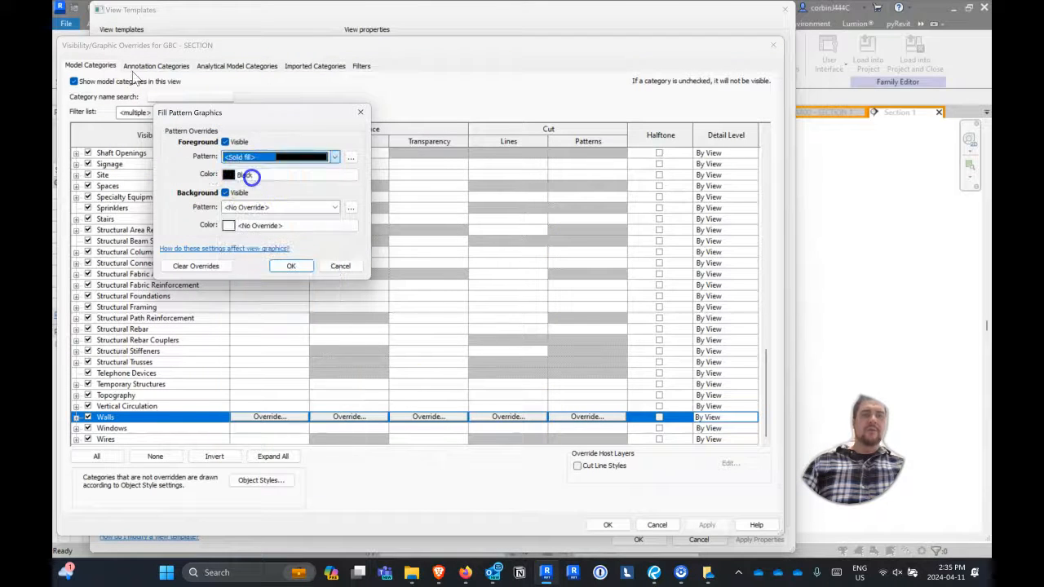
{"action": "left_click", "coordinate": [291, 266]}
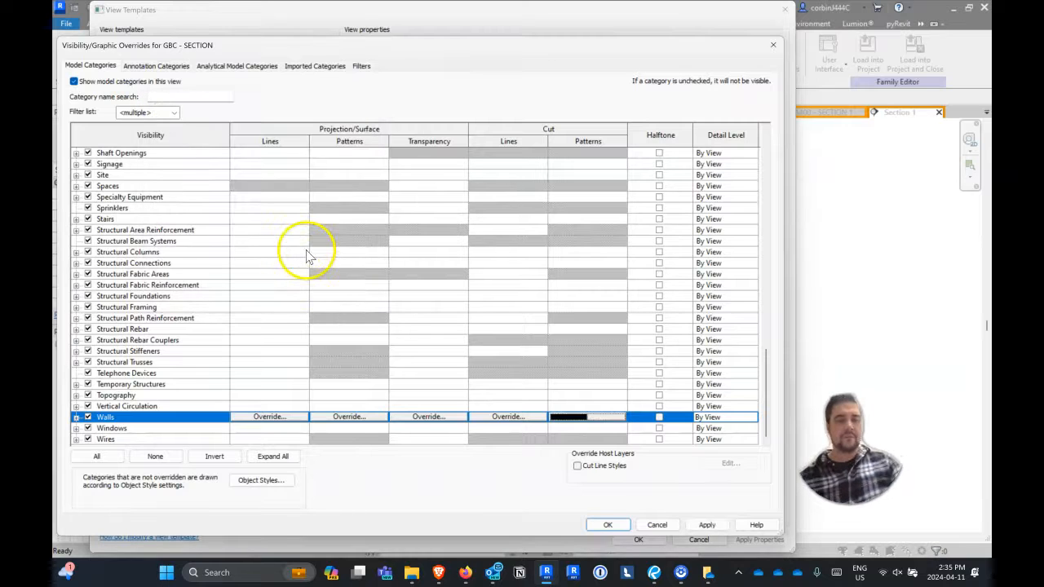
Override the cut pattern of the Roofs, Floors and Ceilings categories together with a black solid fill.
{"action": "scroll", "coordinate": [223, 210], "scroll_direction": "up", "scroll_amount": 3}
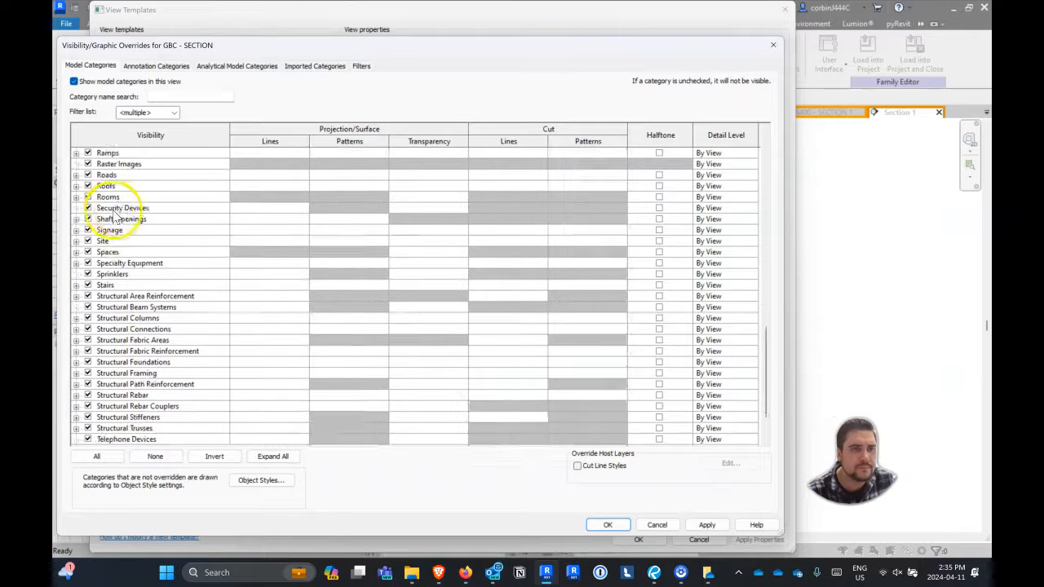
{"action": "mouse_move", "coordinate": [124, 186]}
{"action": "left_mouse_down"}
{"action": "mouse_move", "coordinate": [127, 178]}
{"action": "mouse_move", "coordinate": [128, 189]}
{"action": "left_mouse_up"}
{"action": "scroll", "coordinate": [205, 245], "scroll_direction": "up", "scroll_amount": 1}
{"action": "scroll", "coordinate": [204, 250], "scroll_direction": "up", "scroll_amount": 3}
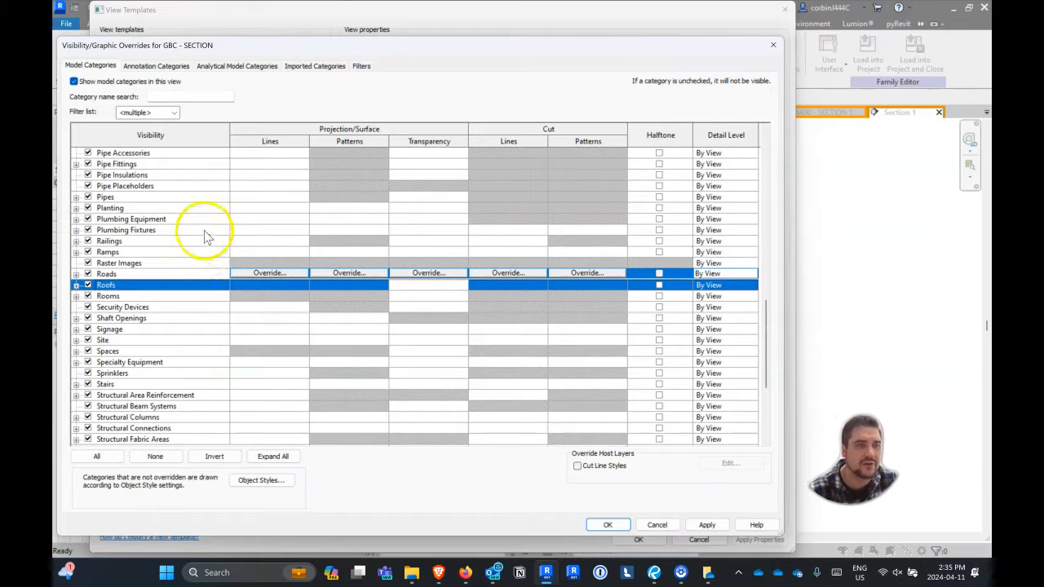
{"action": "scroll", "coordinate": [175, 277], "scroll_direction": "up", "scroll_amount": 5}
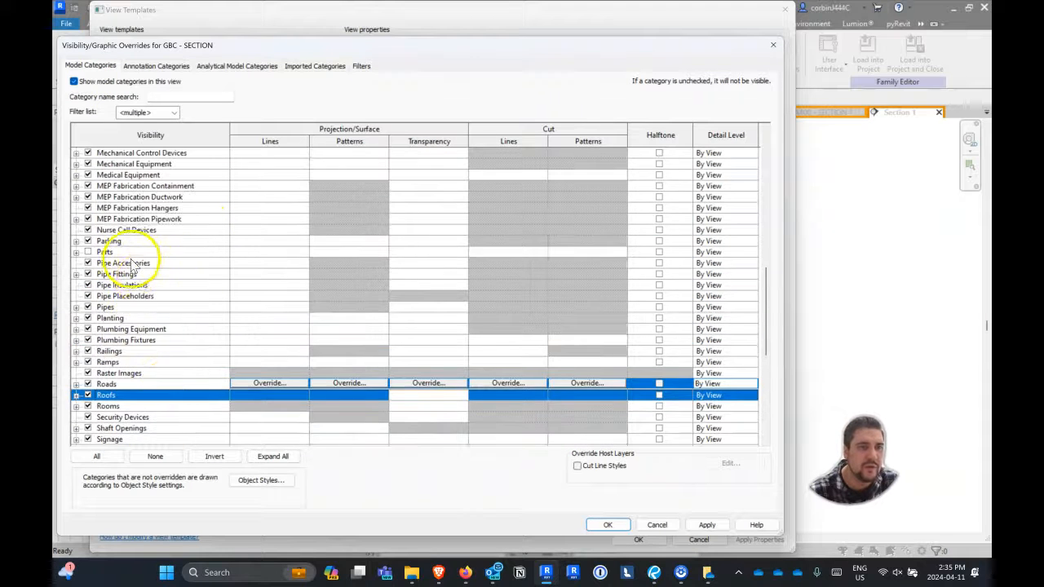
{"action": "scroll", "coordinate": [131, 274], "scroll_direction": "up", "scroll_amount": 6}
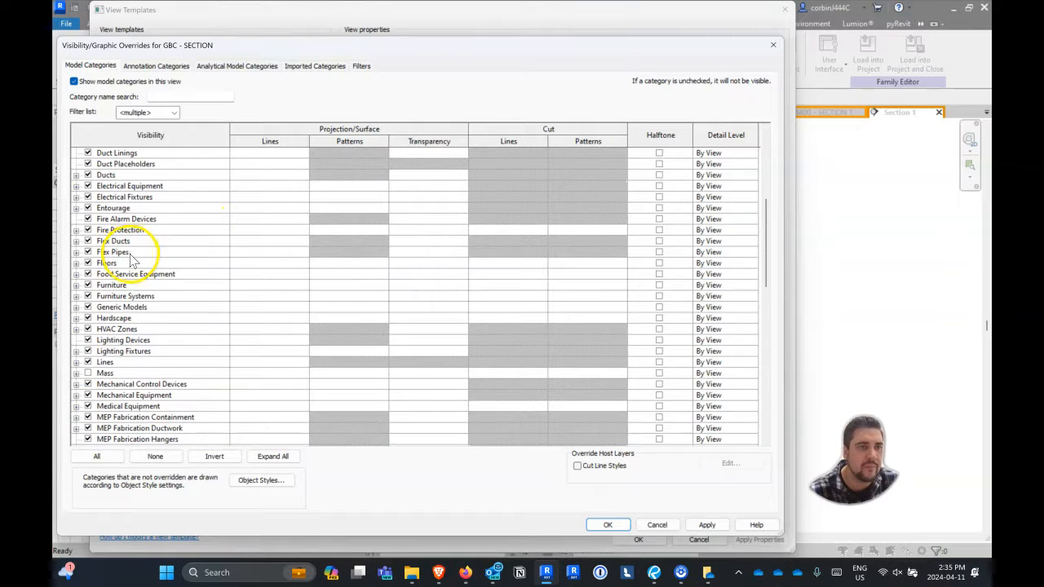
{"action": "left_click", "coordinate": [114, 263]}
{"action": "scroll", "coordinate": [144, 259], "scroll_direction": "down", "scroll_amount": 5}
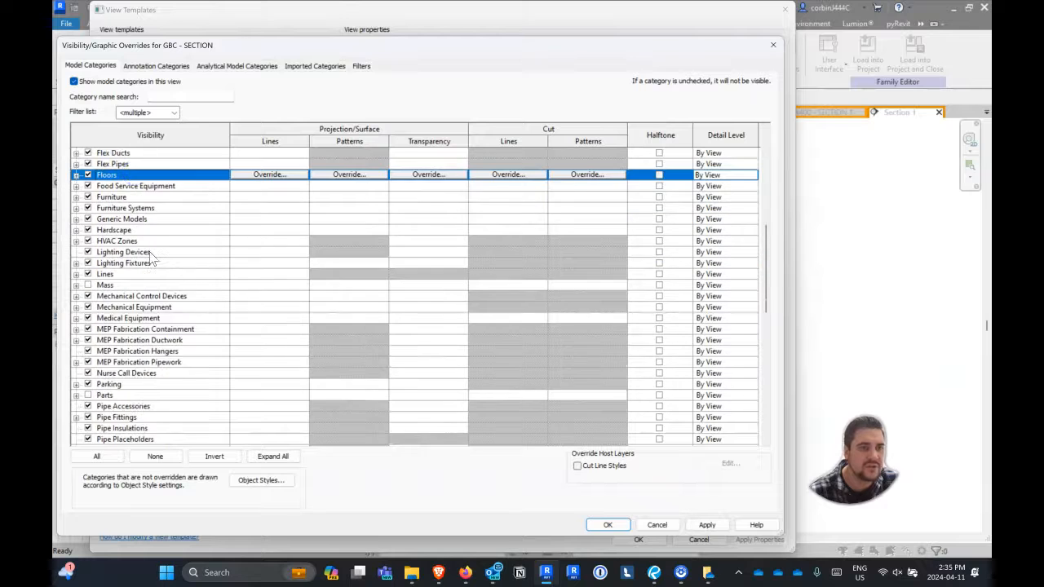
{"action": "scroll", "coordinate": [151, 259], "scroll_direction": "up", "scroll_amount": 10}
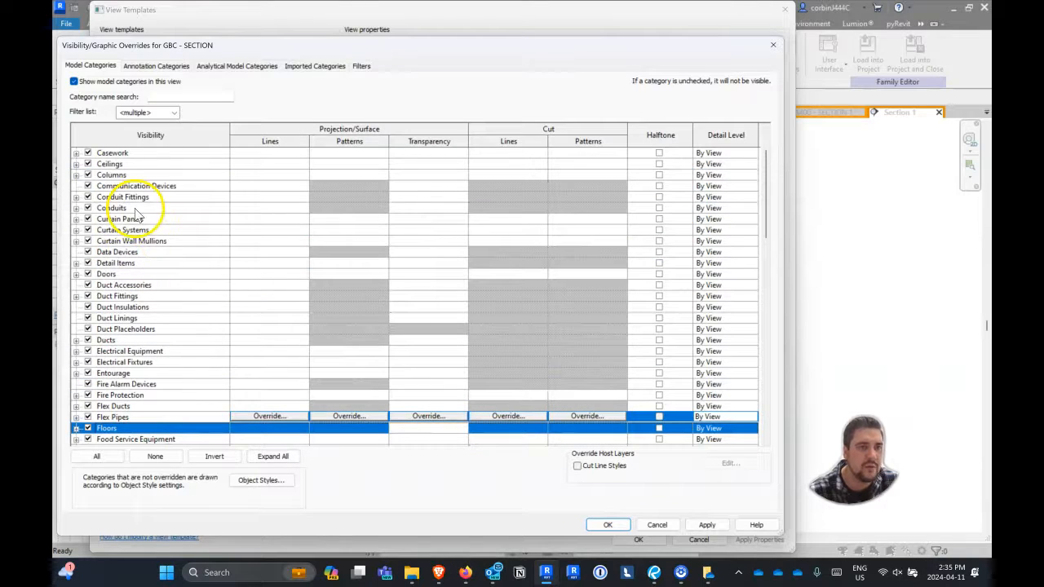
{"action": "left_click", "coordinate": [115, 164], "text": "ctrl"}
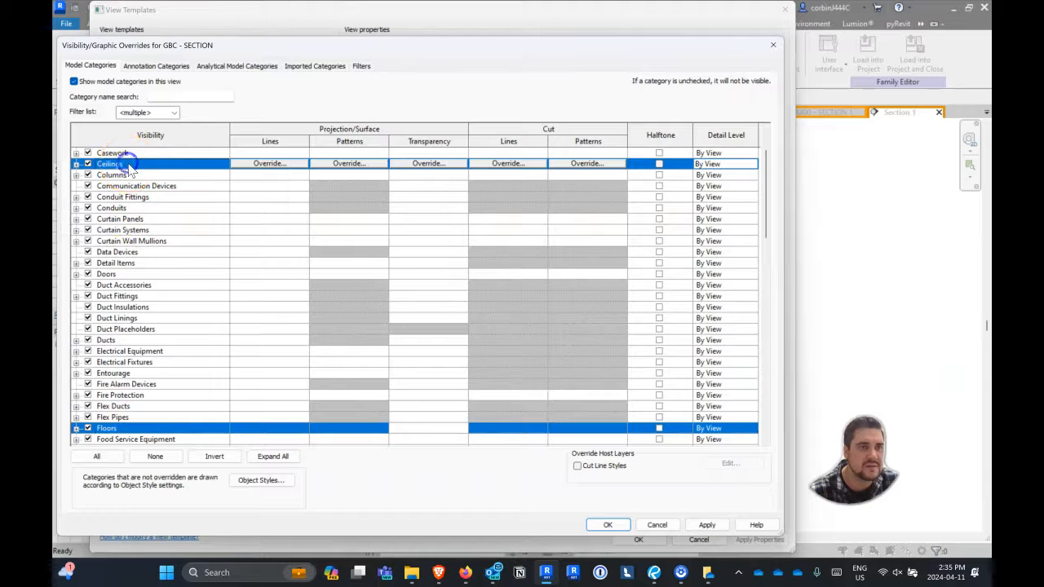
{"action": "scroll", "coordinate": [178, 263], "scroll_direction": "down", "scroll_amount": 16}
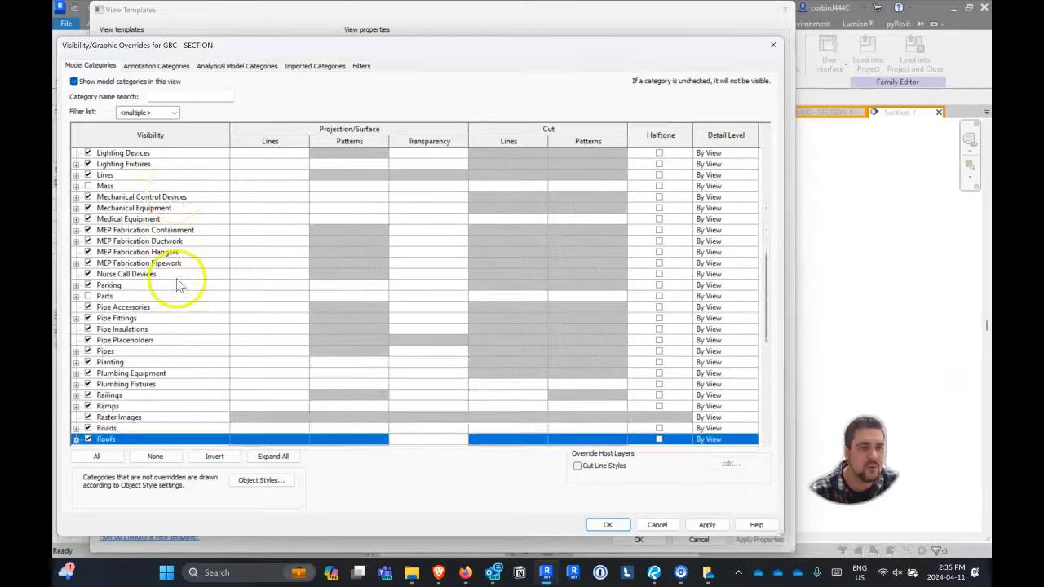
{"action": "scroll", "coordinate": [181, 282], "scroll_direction": "down", "scroll_amount": 5}
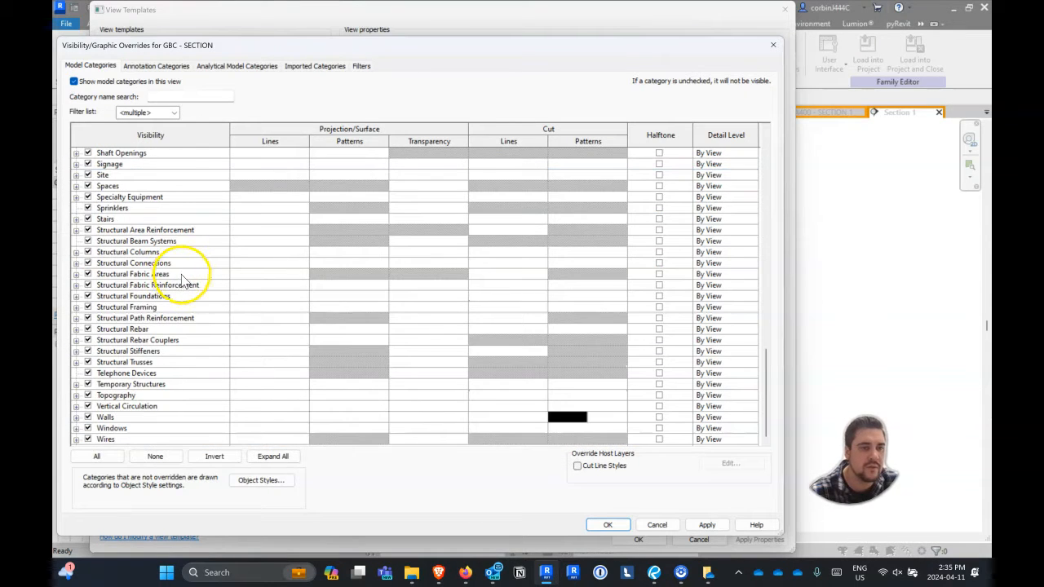
{"action": "scroll", "coordinate": [183, 280], "scroll_direction": "up", "scroll_amount": 5}
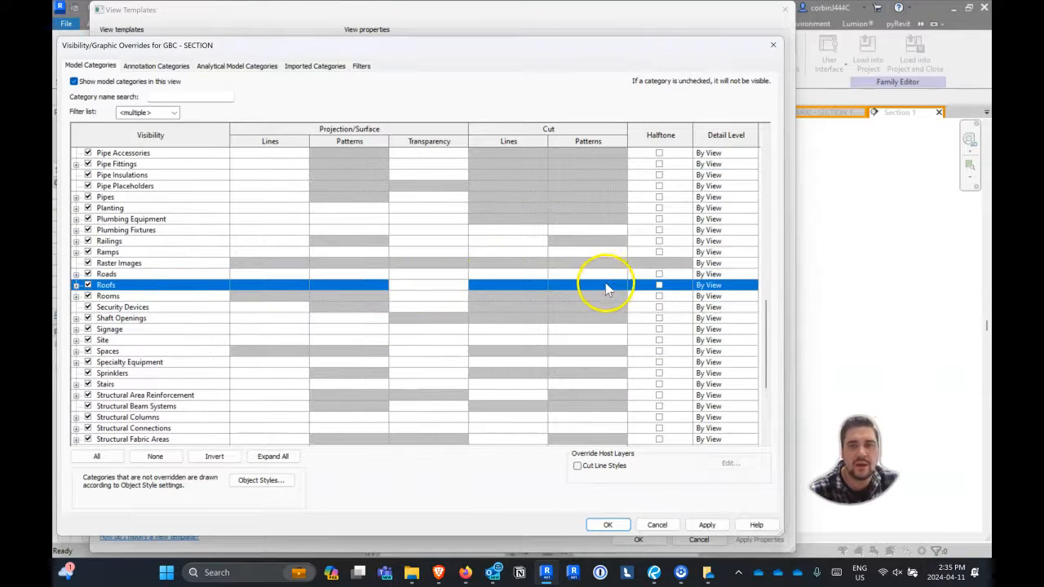
{"action": "left_click", "coordinate": [603, 287]}
{"action": "left_click", "coordinate": [599, 285]}
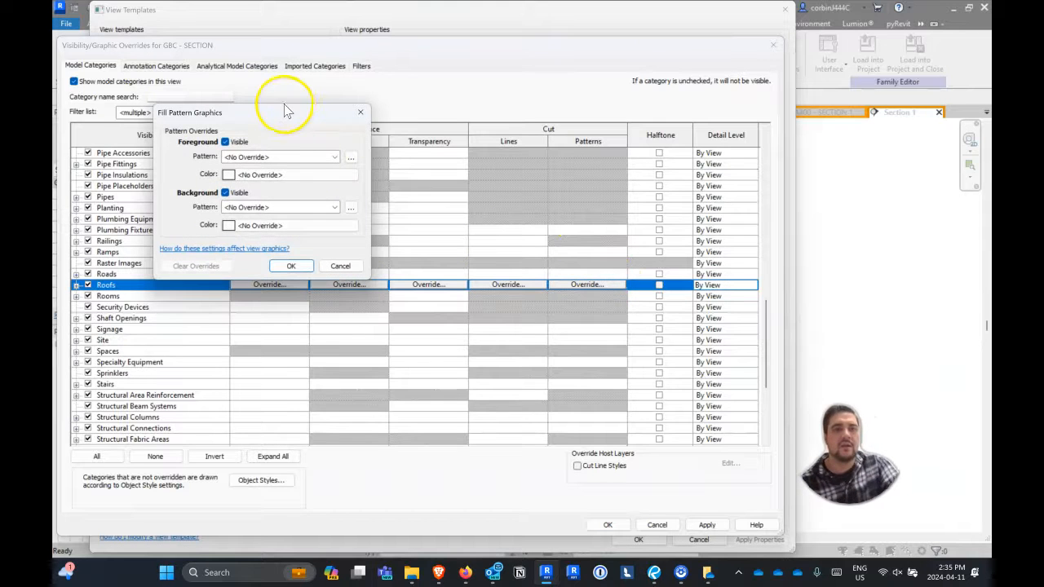
{"action": "left_click", "coordinate": [277, 158]}
{"action": "left_click", "coordinate": [273, 168]}
{"action": "left_click", "coordinate": [278, 174]}
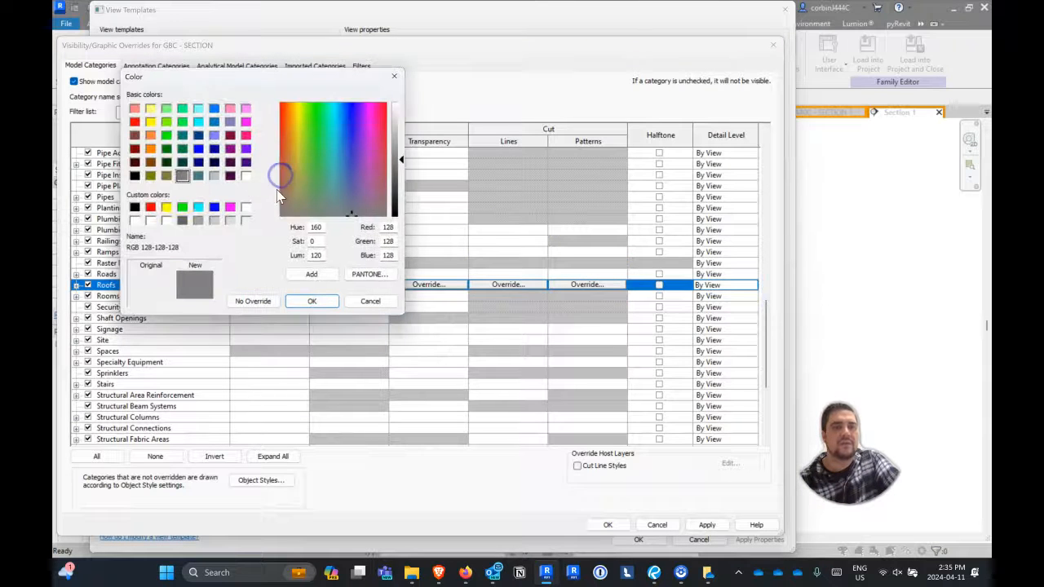
{"action": "left_click", "coordinate": [134, 177]}
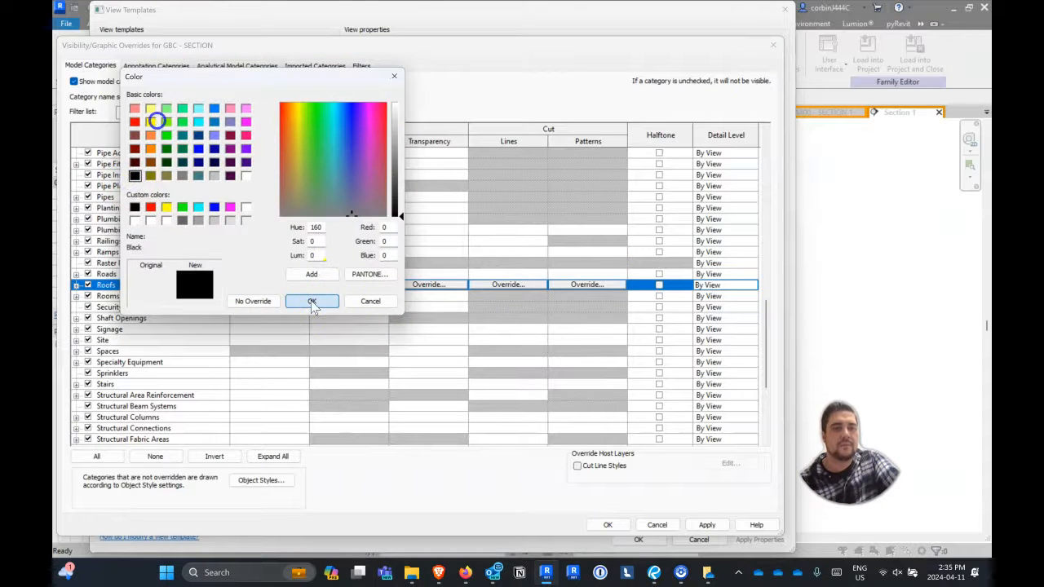
{"action": "left_click", "coordinate": [312, 301]}
{"action": "left_click", "coordinate": [278, 264]}
{"action": "scroll", "coordinate": [429, 261], "scroll_direction": "up", "scroll_amount": 14}
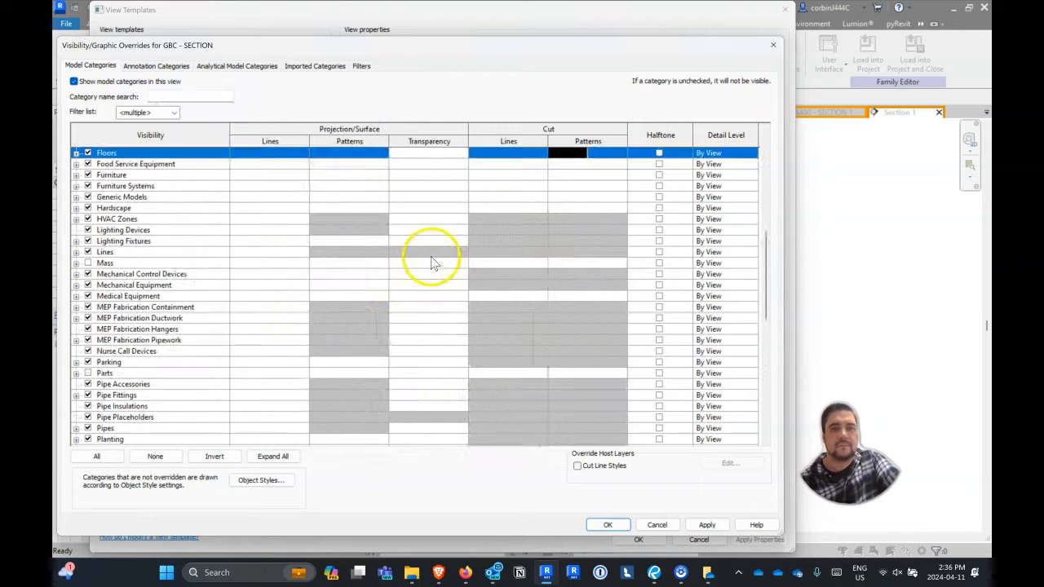
{"action": "scroll", "coordinate": [432, 256], "scroll_direction": "up", "scroll_amount": 3}
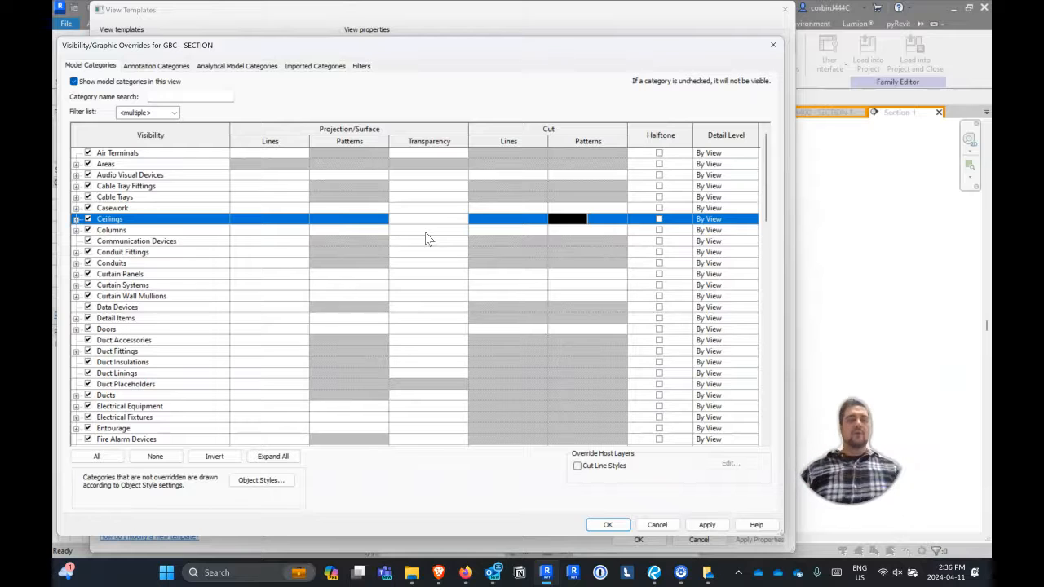
Override the cut pattern of the Topography category in the GBC - SECTION template with a light grey solid fill, RGB 240-240-240.
{"action": "scroll", "coordinate": [443, 400], "scroll_direction": "down", "scroll_amount": 20}
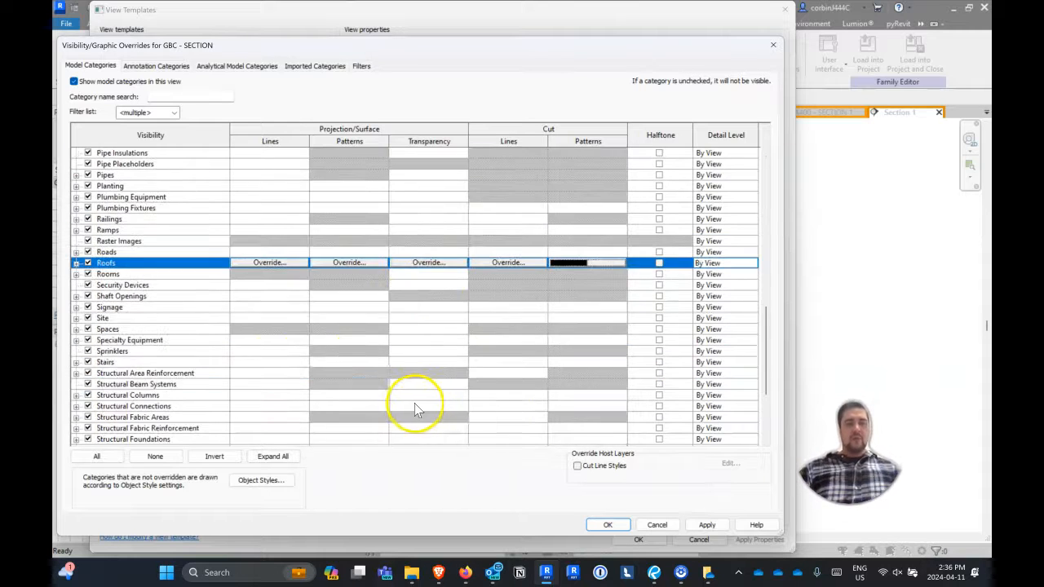
{"action": "left_click", "coordinate": [121, 396]}
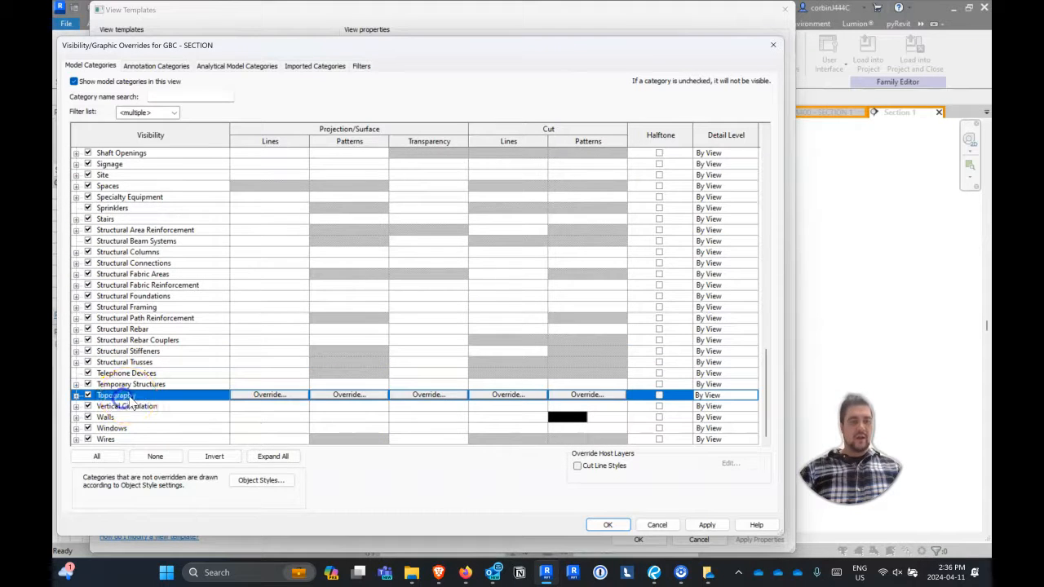
{"action": "left_click", "coordinate": [602, 395]}
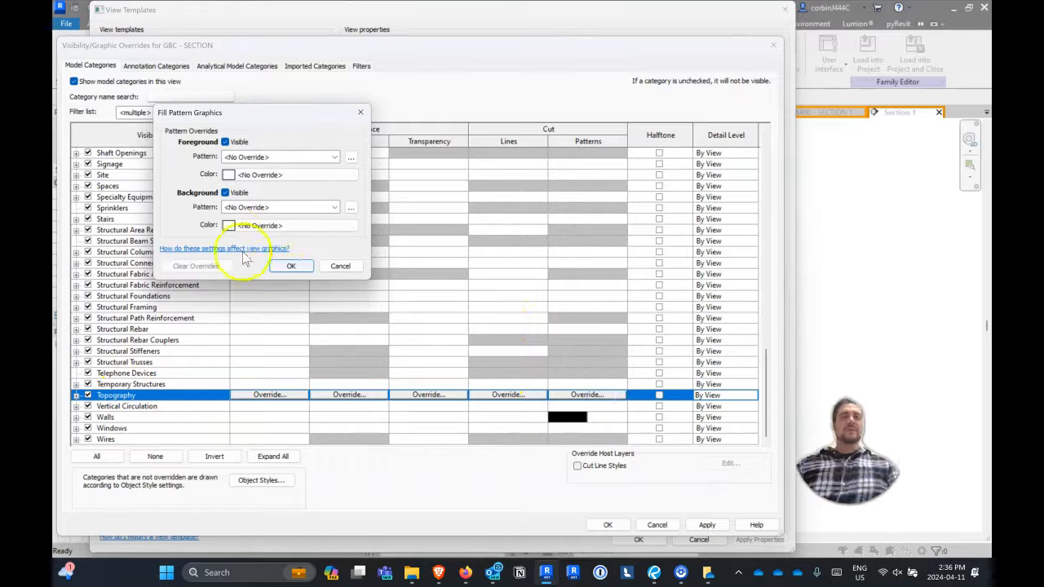
{"action": "left_click", "coordinate": [282, 157]}
{"action": "left_click", "coordinate": [277, 169]}
{"action": "left_click", "coordinate": [281, 173]}
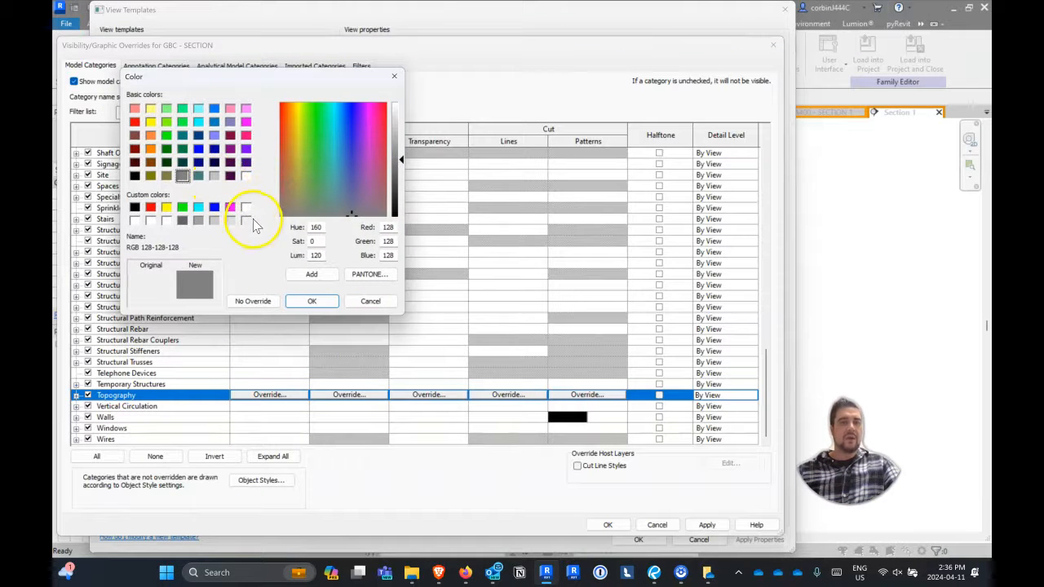
{"action": "left_click", "coordinate": [246, 221]}
{"action": "left_click", "coordinate": [312, 302]}
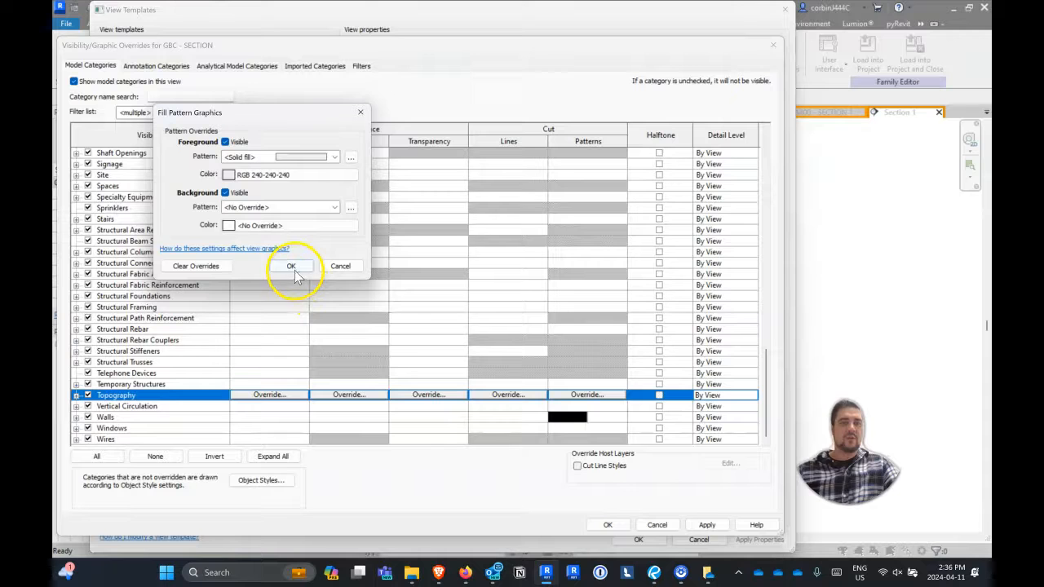
{"action": "left_click", "coordinate": [291, 267]}
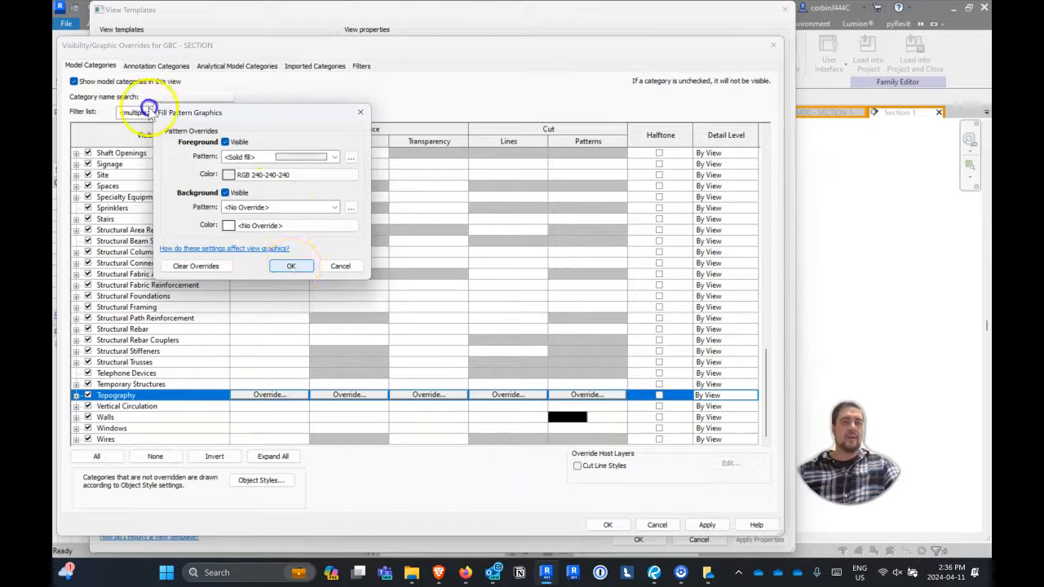
Override the Topography category's cut line weight with 6 and accept the model category overrides.
{"action": "left_click", "coordinate": [508, 396]}
{"action": "left_click", "coordinate": [159, 324]}
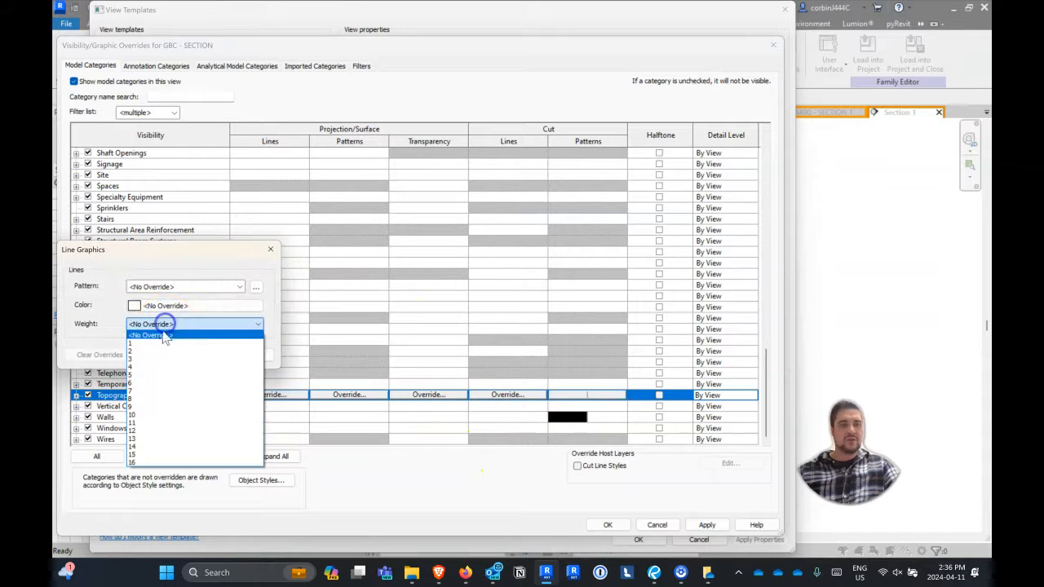
{"action": "left_click", "coordinate": [158, 384]}
{"action": "left_click", "coordinate": [199, 356]}
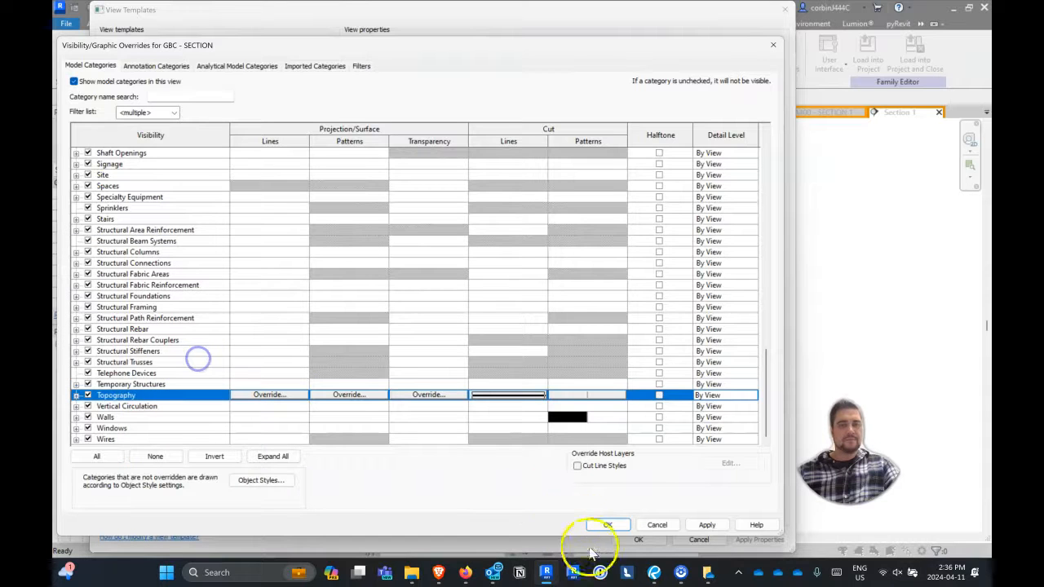
{"action": "left_click", "coordinate": [607, 527]}
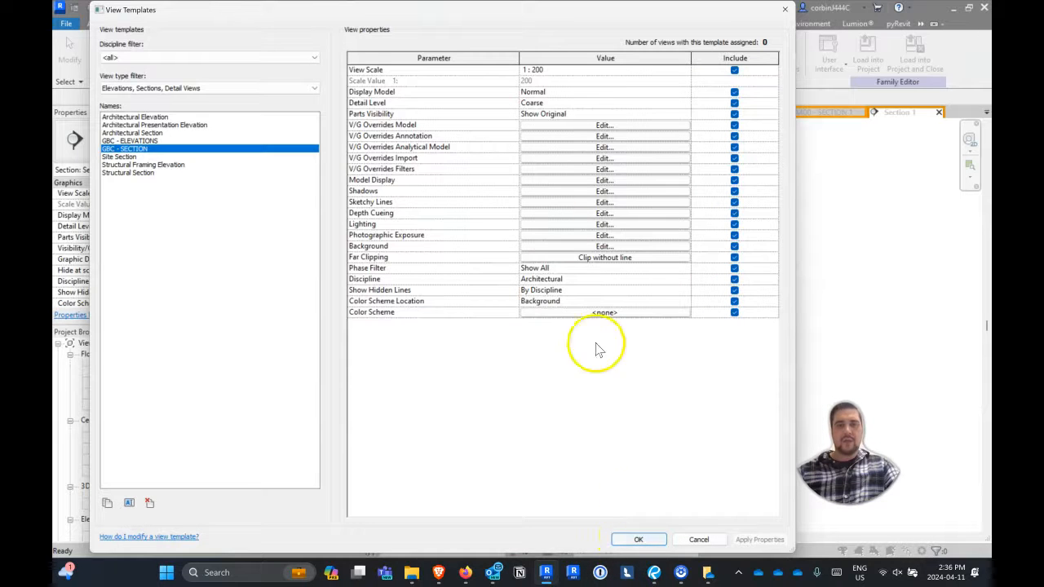
Hide the Grids and Levels annotation categories in the GBC - SECTION template and save the template.
{"action": "left_click", "coordinate": [551, 137]}
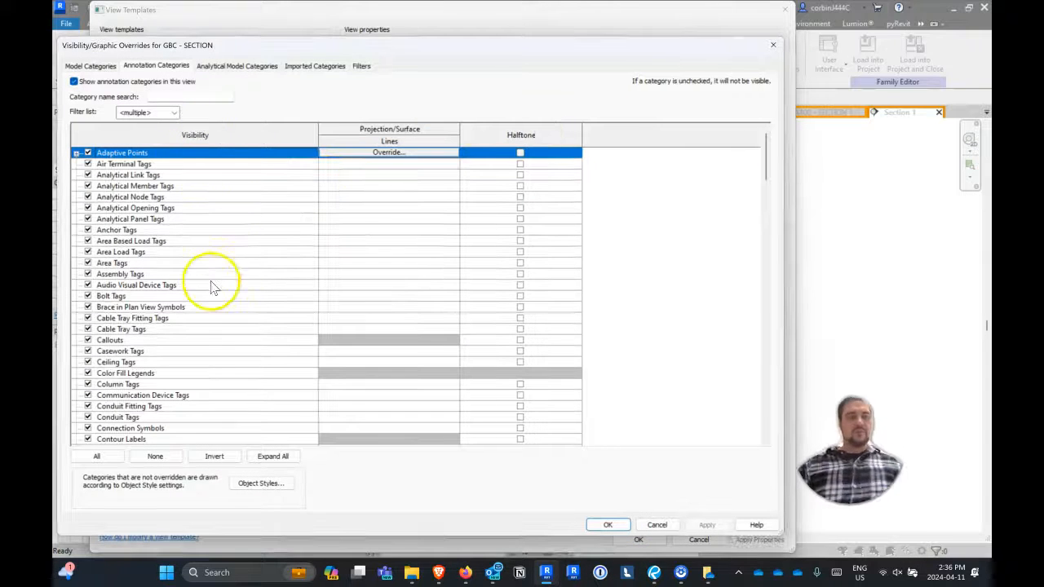
{"action": "key", "text": "g"}
{"action": "scroll", "coordinate": [139, 358], "scroll_direction": "down", "scroll_amount": 3}
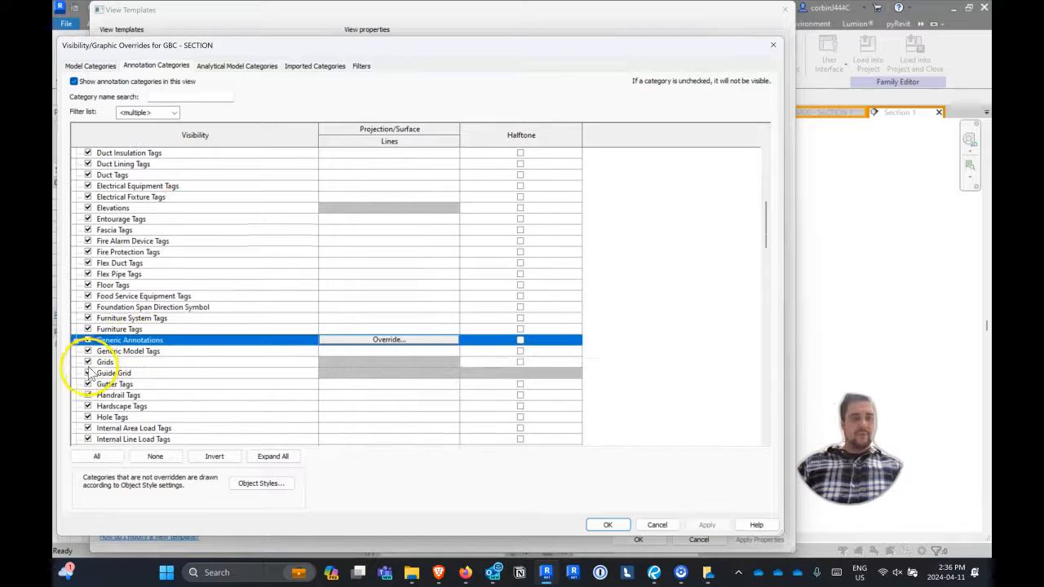
{"action": "left_click", "coordinate": [87, 362]}
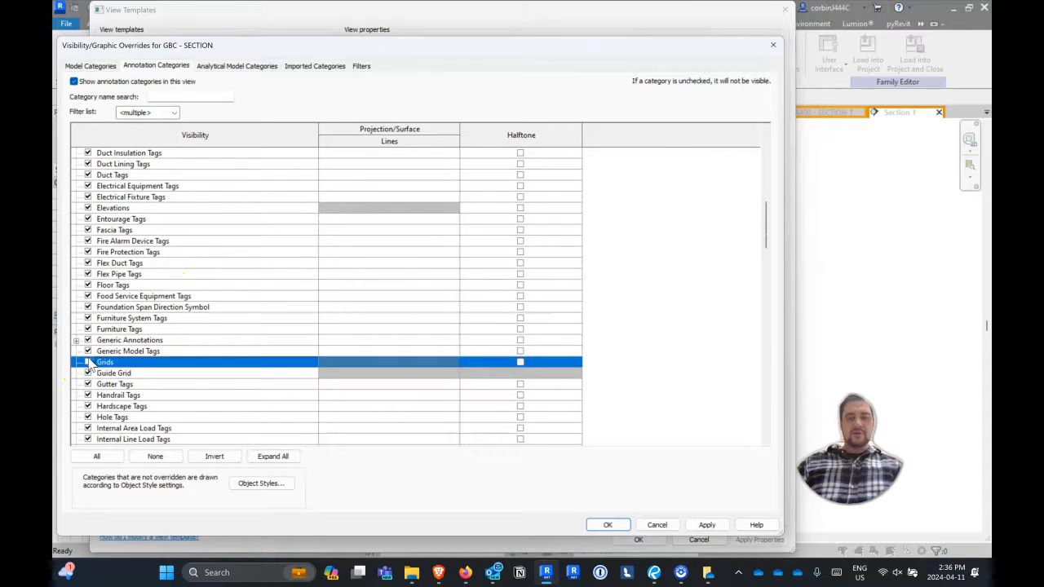
{"action": "key", "text": "l"}
{"action": "left_click", "coordinate": [608, 525]}
{"action": "left_click", "coordinate": [635, 539]}
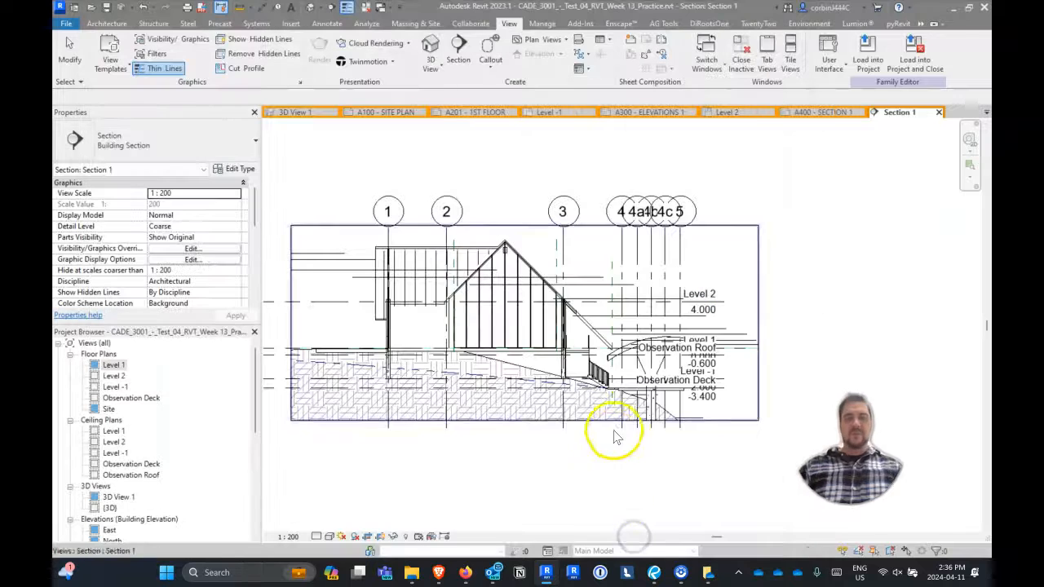
Assign the GBC - SECTION view template to the Section 1 view.
{"action": "scroll", "coordinate": [191, 237], "scroll_direction": "down", "scroll_amount": 5}
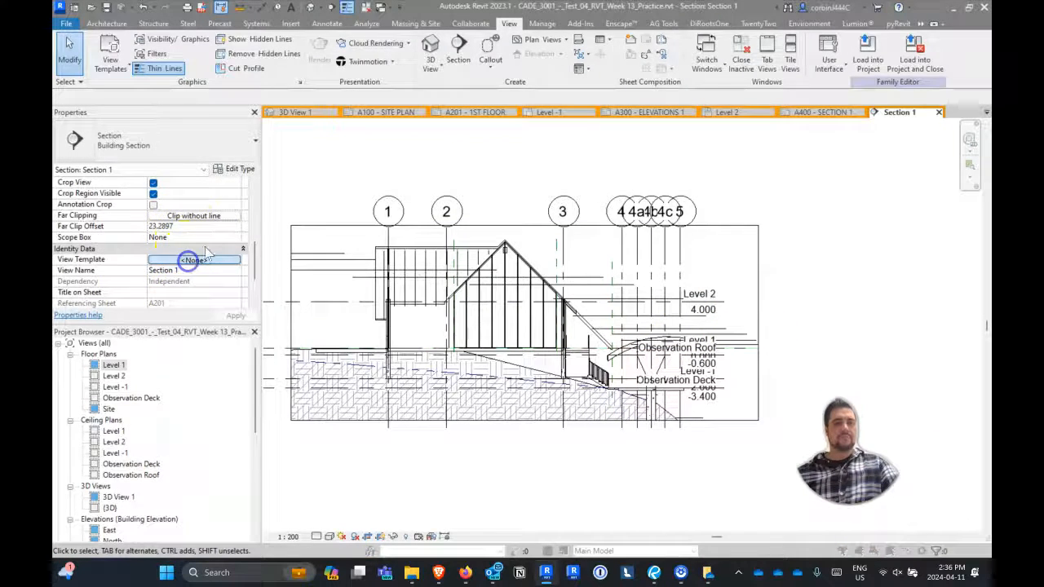
{"action": "left_click", "coordinate": [192, 260]}
{"action": "double_click", "coordinate": [134, 156]}
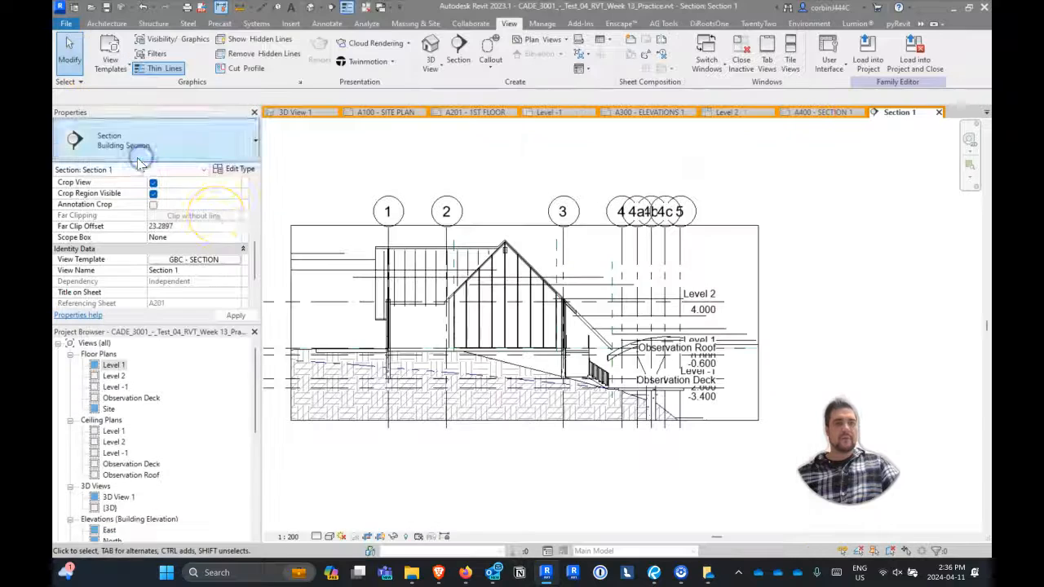
{"action": "scroll", "coordinate": [525, 450], "scroll_direction": "up", "scroll_amount": 3}
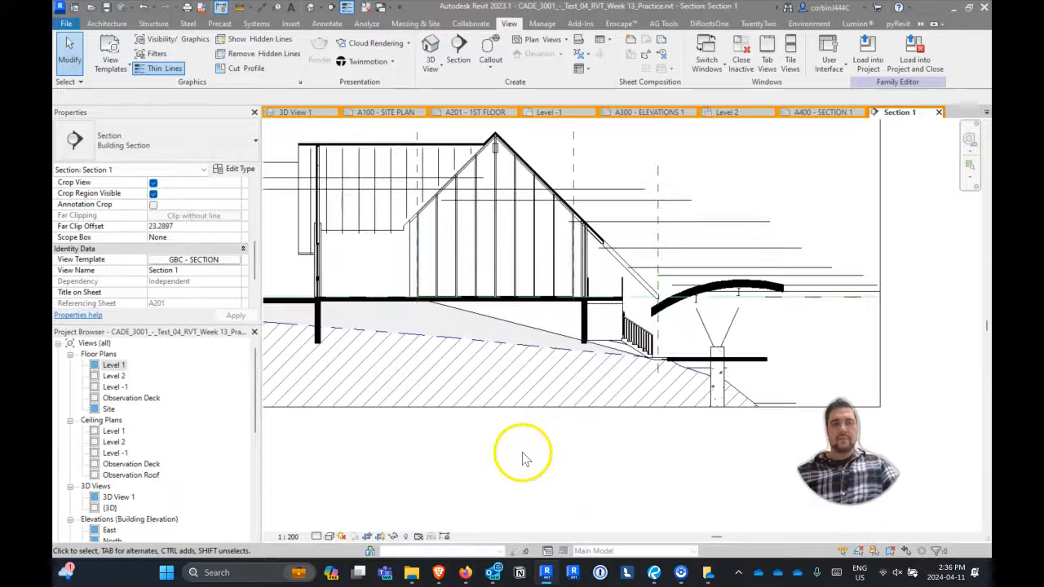
{"action": "scroll", "coordinate": [524, 455], "scroll_direction": "down", "scroll_amount": 3}
{"action": "scroll", "coordinate": [488, 462], "scroll_direction": "up", "scroll_amount": 2}
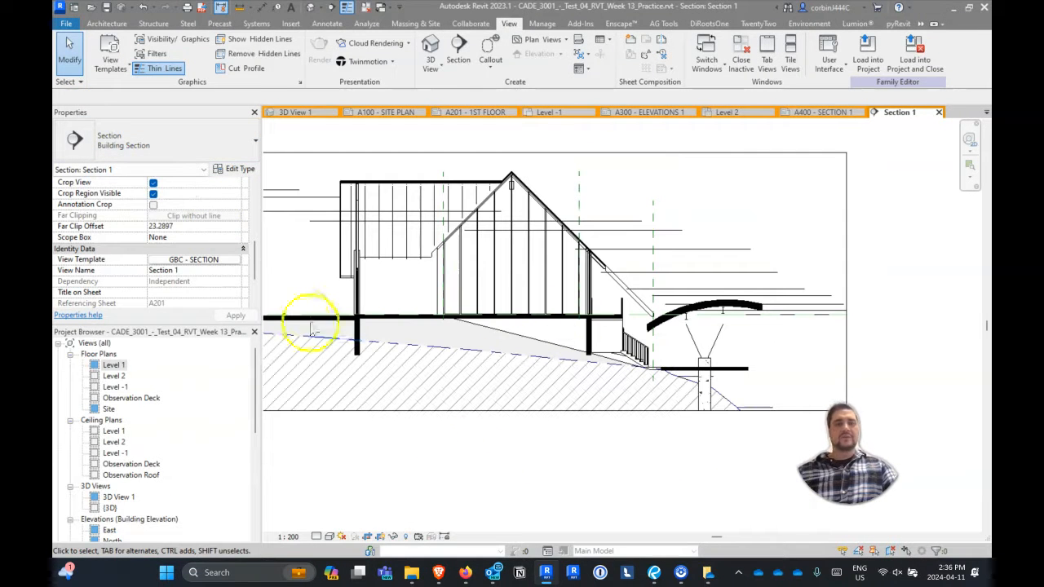
Turn off all imported categories in the GBC - SECTION template assigned to the Section 1 view.
{"action": "left_click", "coordinate": [192, 260]}
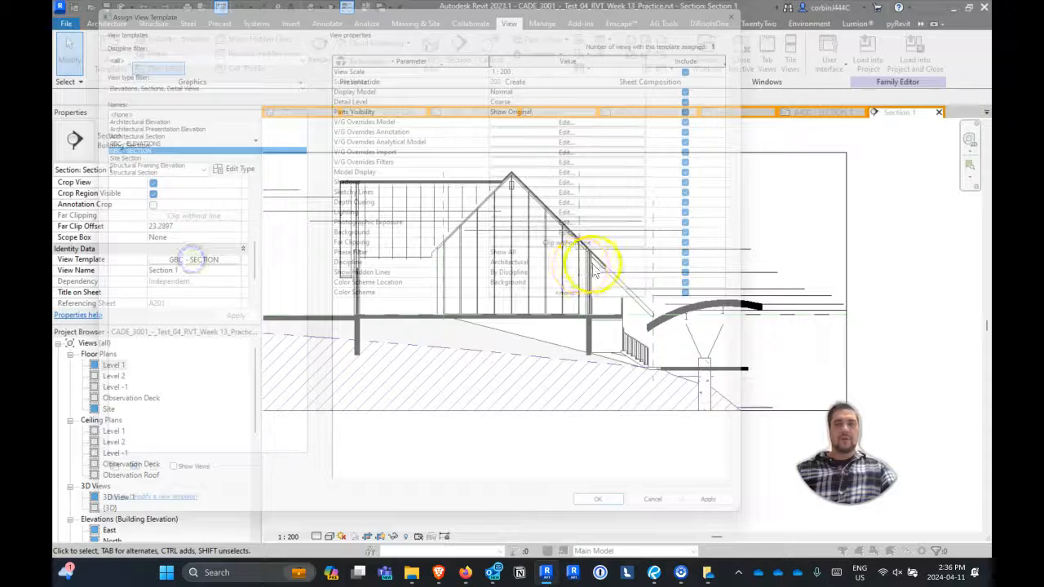
{"action": "left_click", "coordinate": [568, 159]}
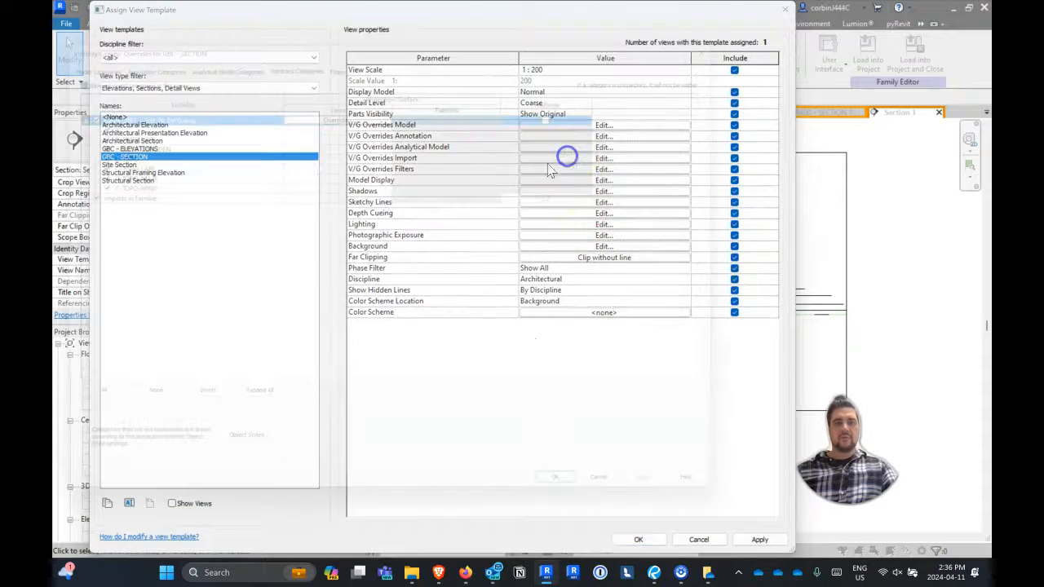
{"action": "left_click", "coordinate": [75, 82]}
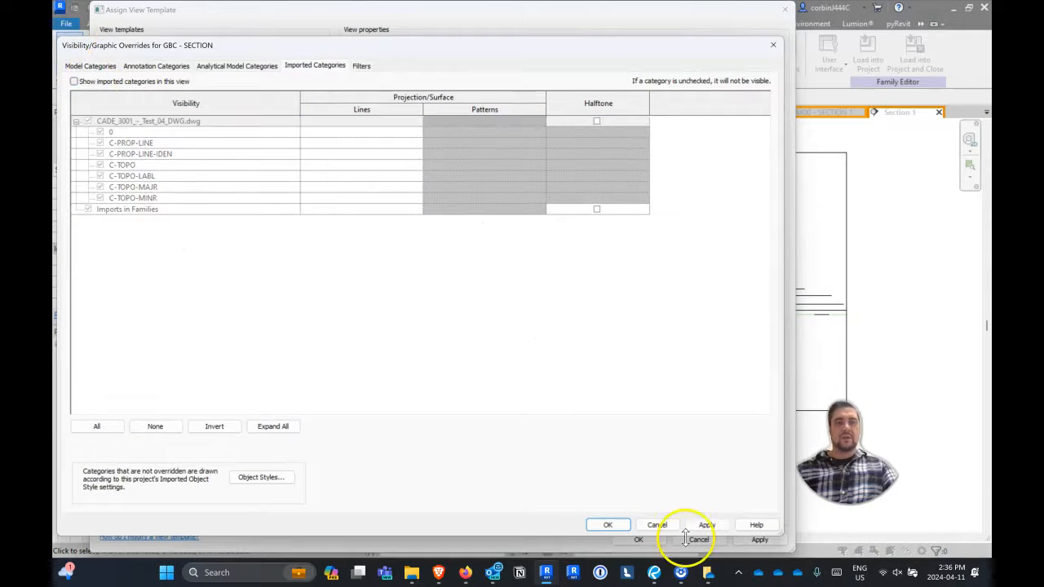
{"action": "left_click", "coordinate": [611, 526]}
{"action": "left_click", "coordinate": [613, 534]}
{"action": "left_click", "coordinate": [595, 500]}
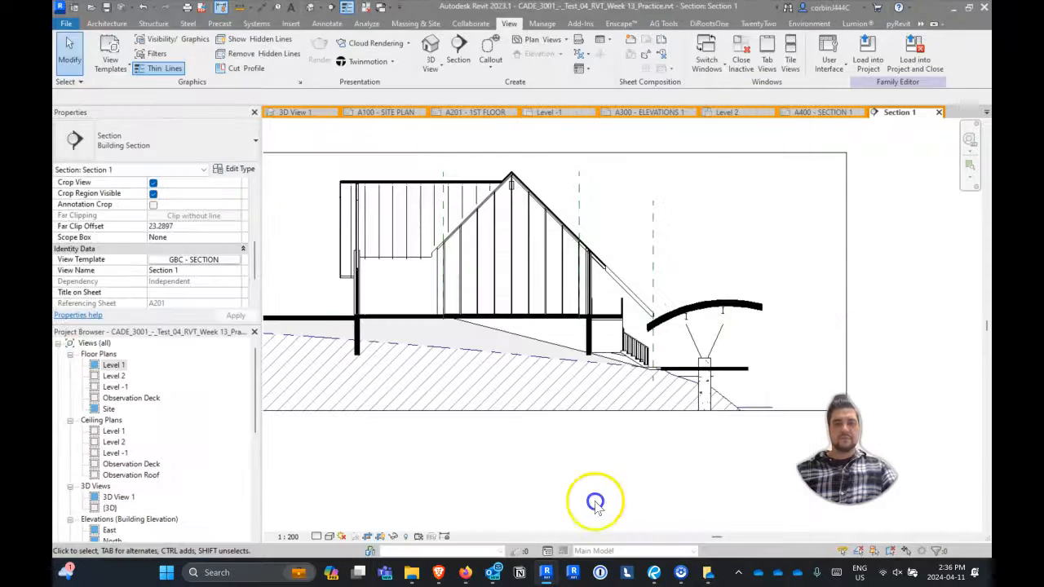
{"action": "scroll", "coordinate": [672, 479], "scroll_direction": "up", "scroll_amount": 2}
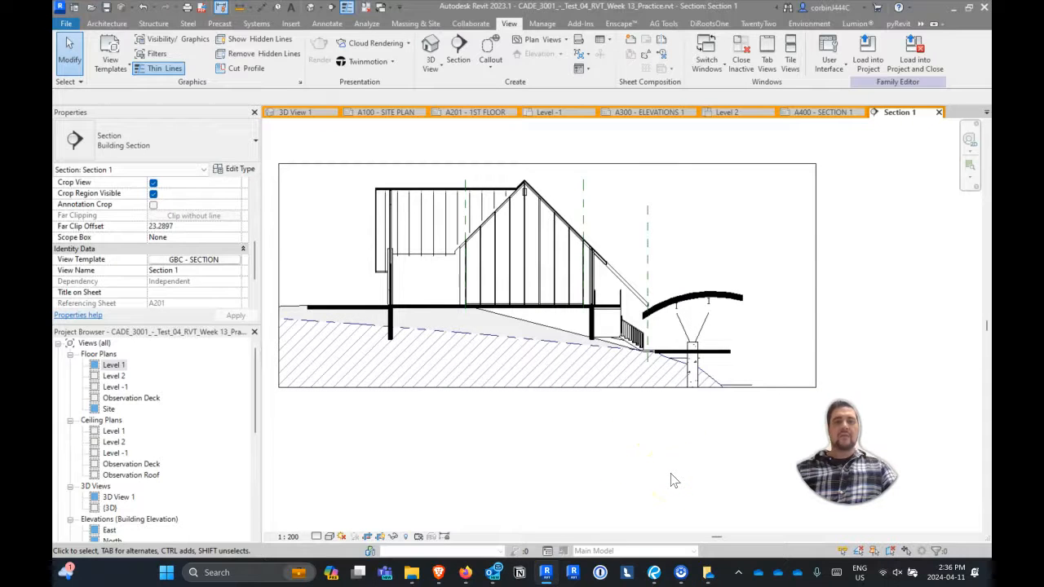
Place the Section 1 view on sheet A400 - SECTION 1 in the upper half of the title block.
{"action": "scroll", "coordinate": [129, 484], "scroll_direction": "down", "scroll_amount": 8}
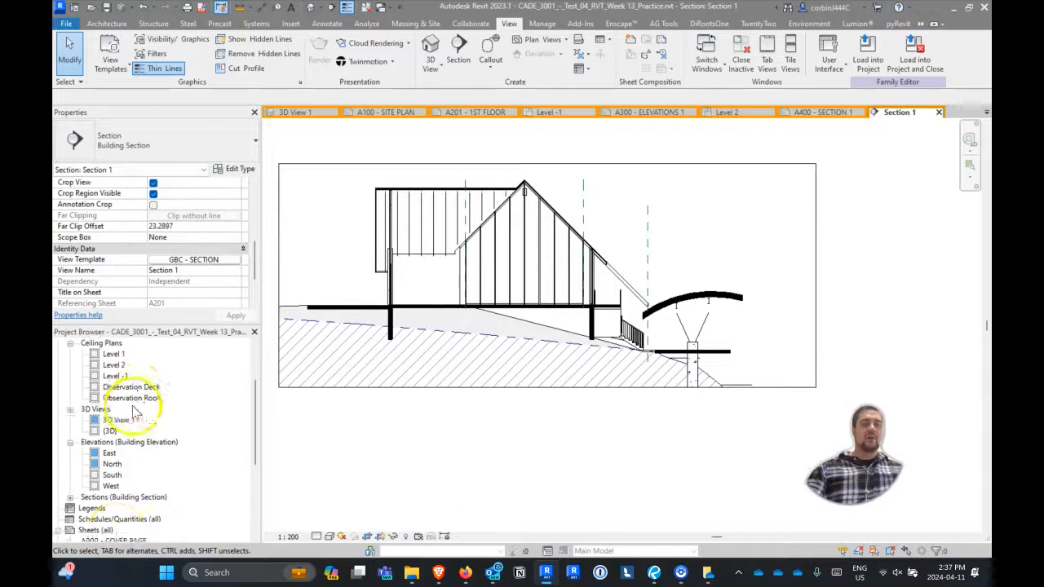
{"action": "scroll", "coordinate": [116, 456], "scroll_direction": "up", "scroll_amount": 2}
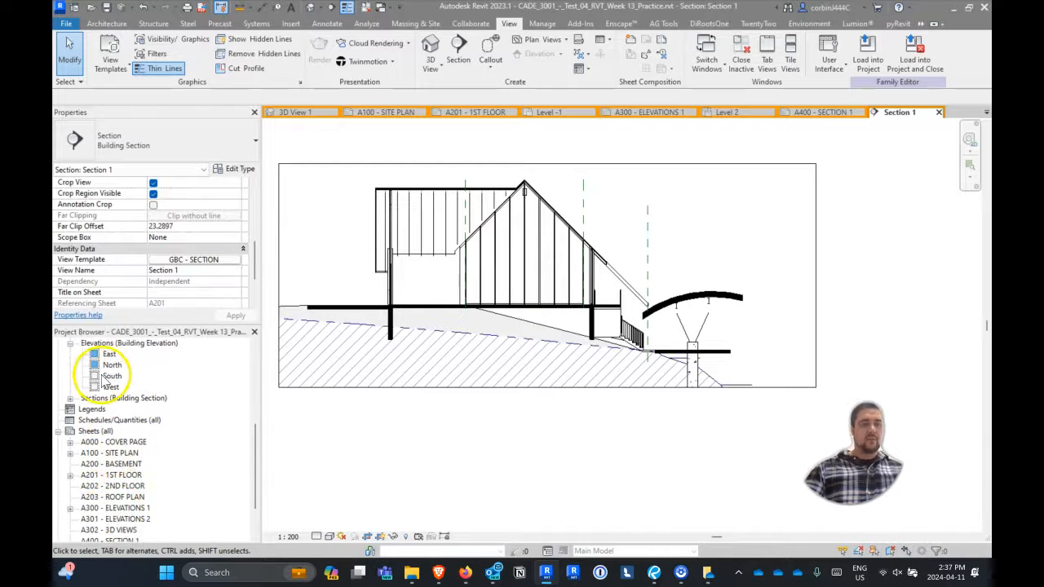
{"action": "scroll", "coordinate": [105, 382], "scroll_direction": "up", "scroll_amount": 2}
{"action": "double_click", "coordinate": [129, 441]}
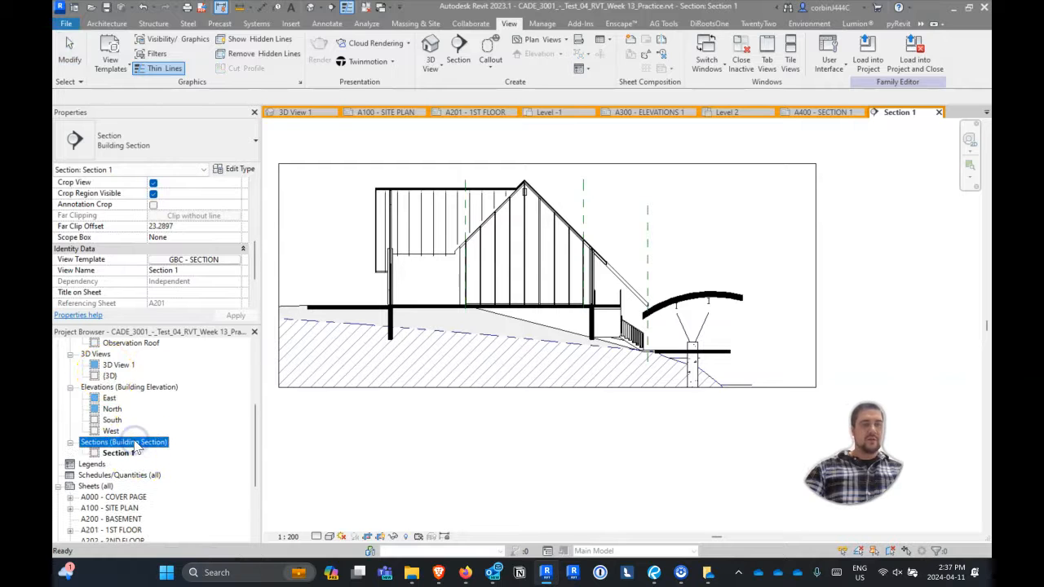
{"action": "scroll", "coordinate": [121, 434], "scroll_direction": "down", "scroll_amount": 2}
{"action": "left_click_drag", "start_coordinate": [119, 400], "coordinate": [135, 509]}
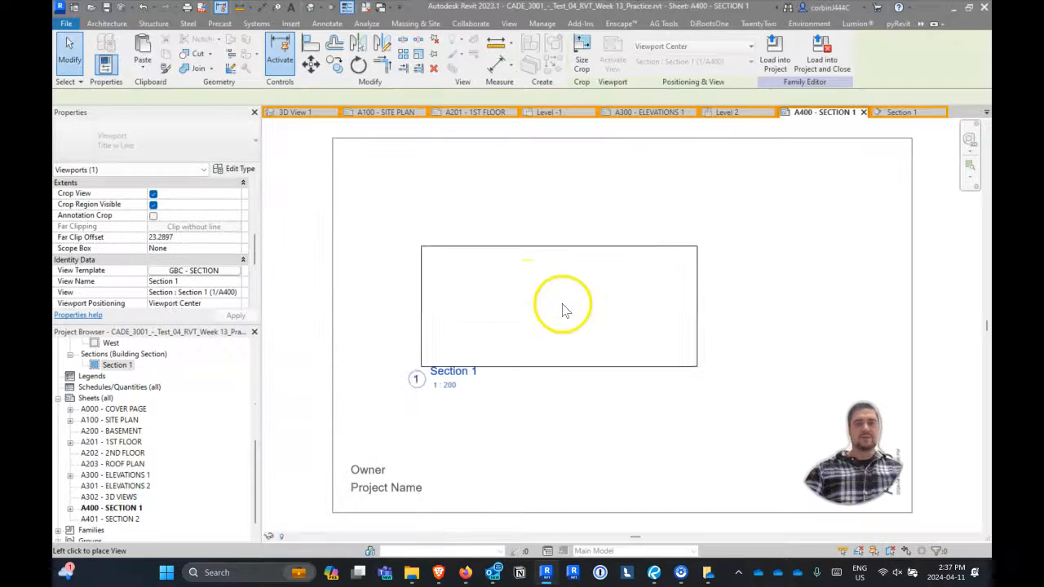
{"action": "left_click", "coordinate": [611, 240]}
{"action": "left_click", "coordinate": [331, 133]}
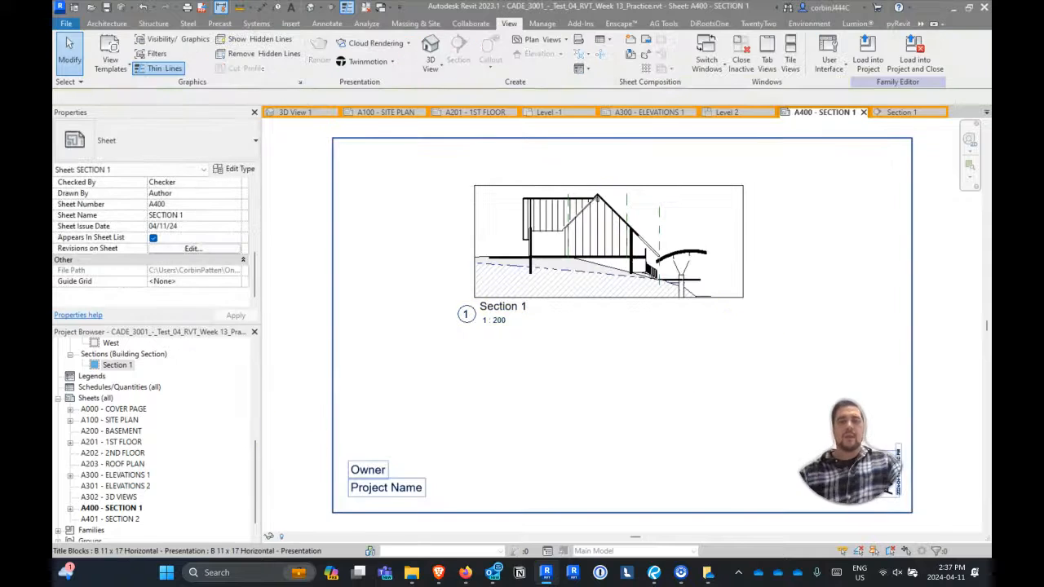
Create a perspective camera view from the Level 1 plan, placed north-east of the building and aimed south-west across it.
{"action": "scroll", "coordinate": [89, 377], "scroll_direction": "up", "scroll_amount": 7}
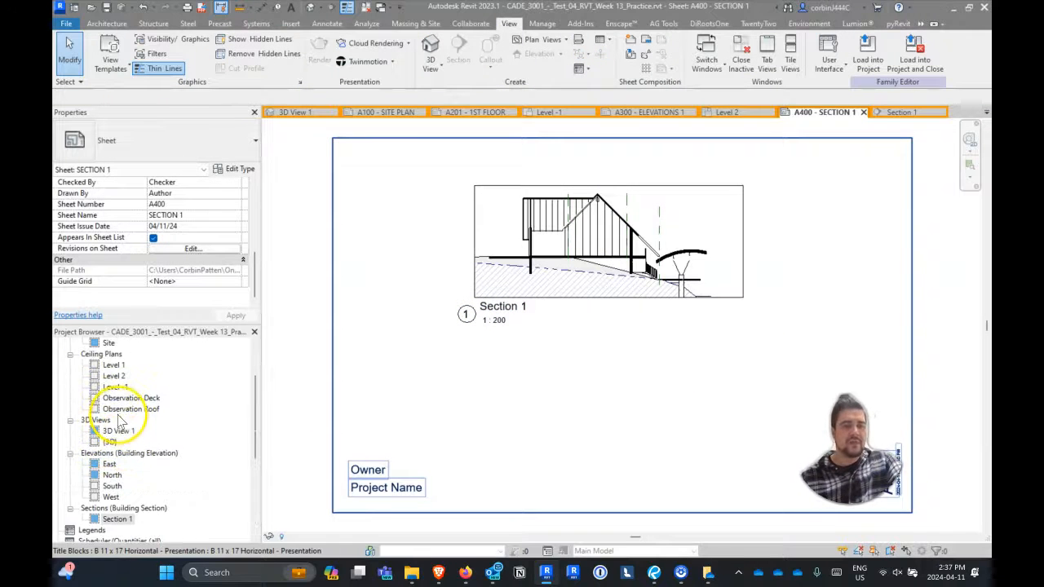
{"action": "double_click", "coordinate": [115, 366]}
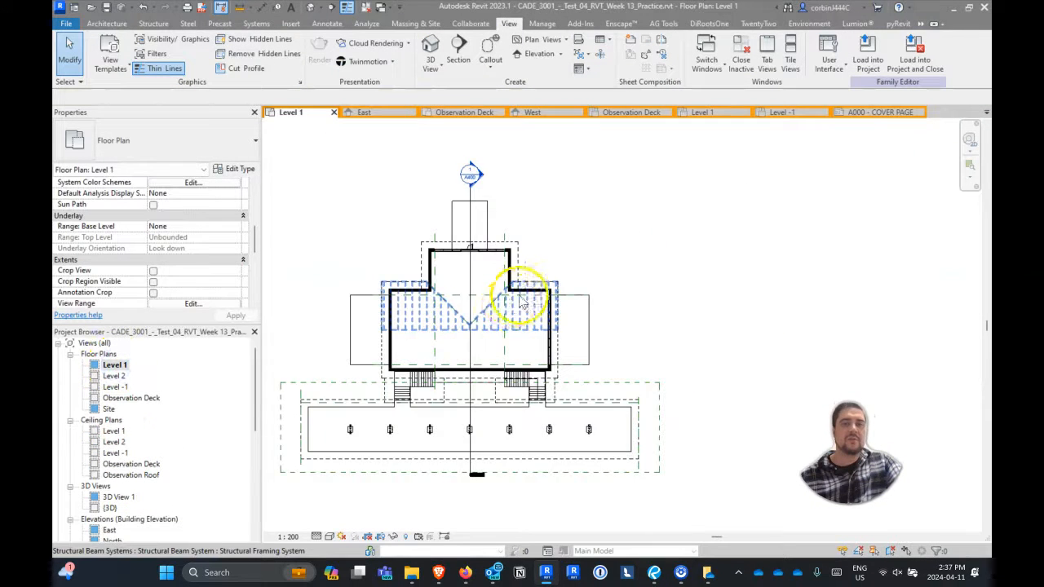
{"action": "scroll", "coordinate": [506, 289], "scroll_direction": "down", "scroll_amount": 5}
{"action": "left_click", "coordinate": [429, 65]}
{"action": "left_click", "coordinate": [424, 107]}
{"action": "left_click", "coordinate": [614, 189]}
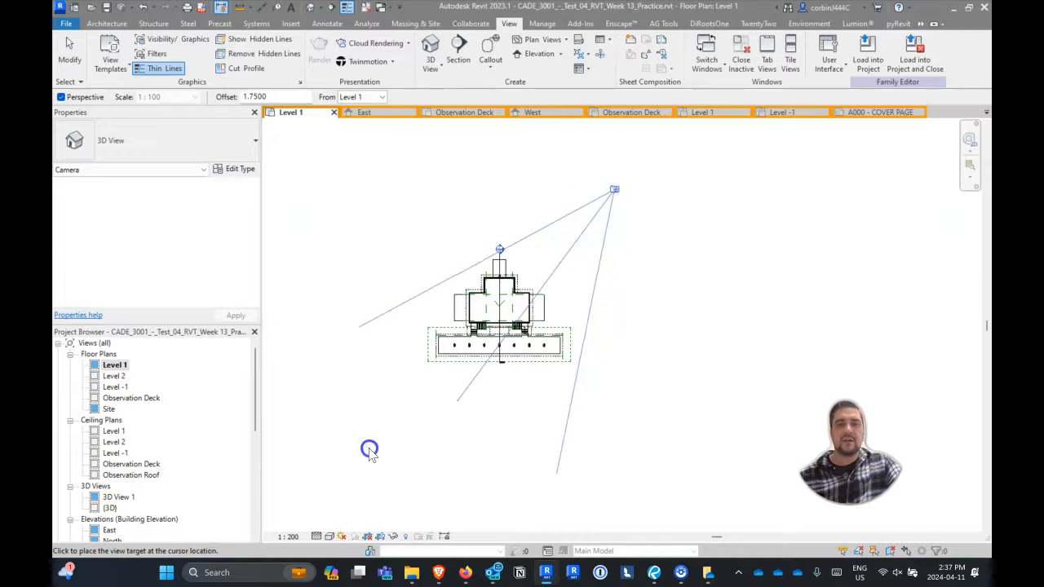
{"action": "left_click", "coordinate": [415, 453]}
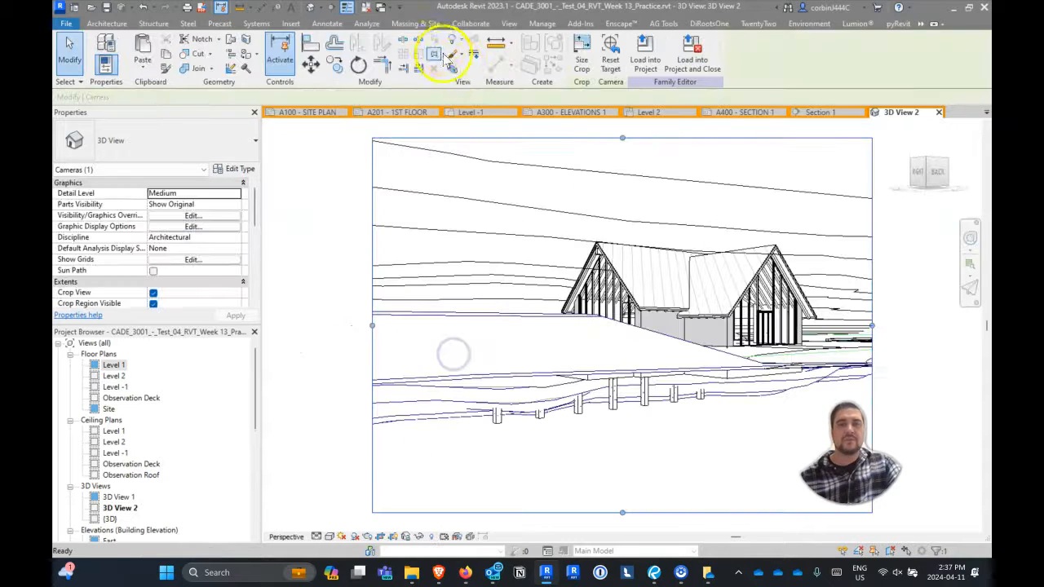
Create another perspective camera view from the Level 1 plan, placed north-west of the building and aimed south-east across it.
{"action": "double_click", "coordinate": [112, 366]}
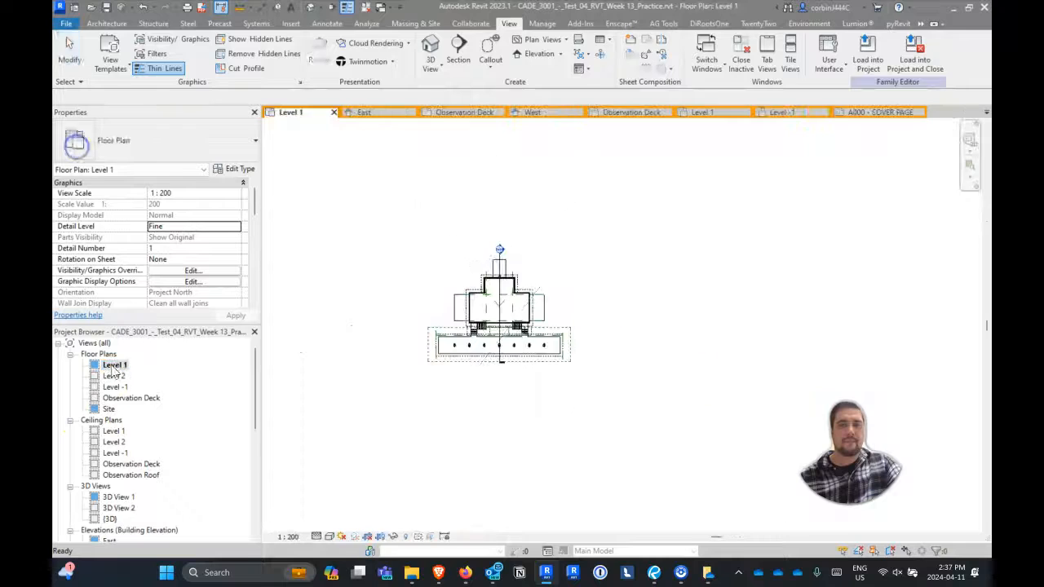
{"action": "left_click", "coordinate": [320, 8]}
{"action": "left_click", "coordinate": [295, 35]}
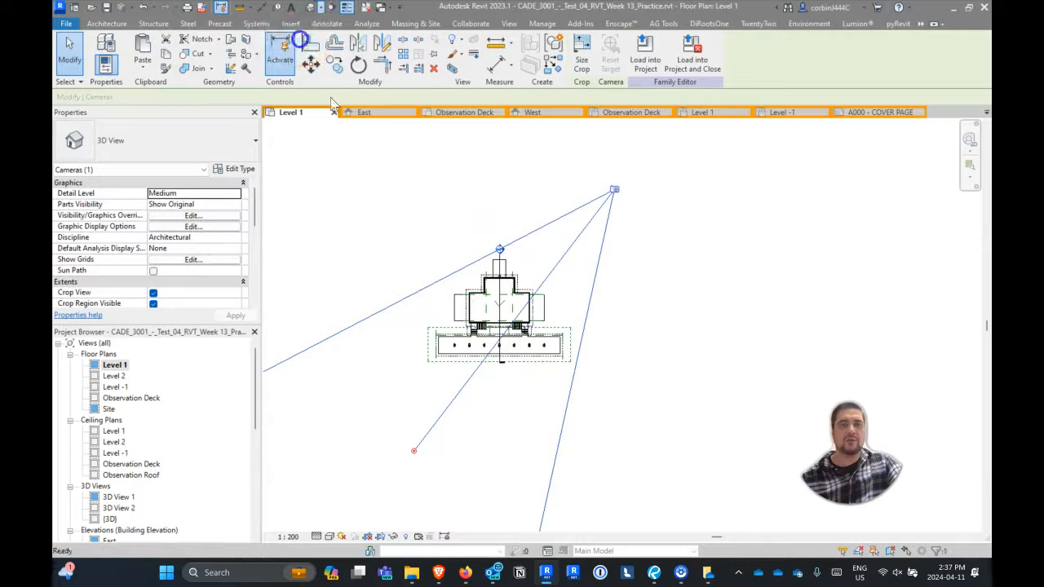
{"action": "left_click", "coordinate": [359, 178]}
{"action": "left_click", "coordinate": [679, 488]}
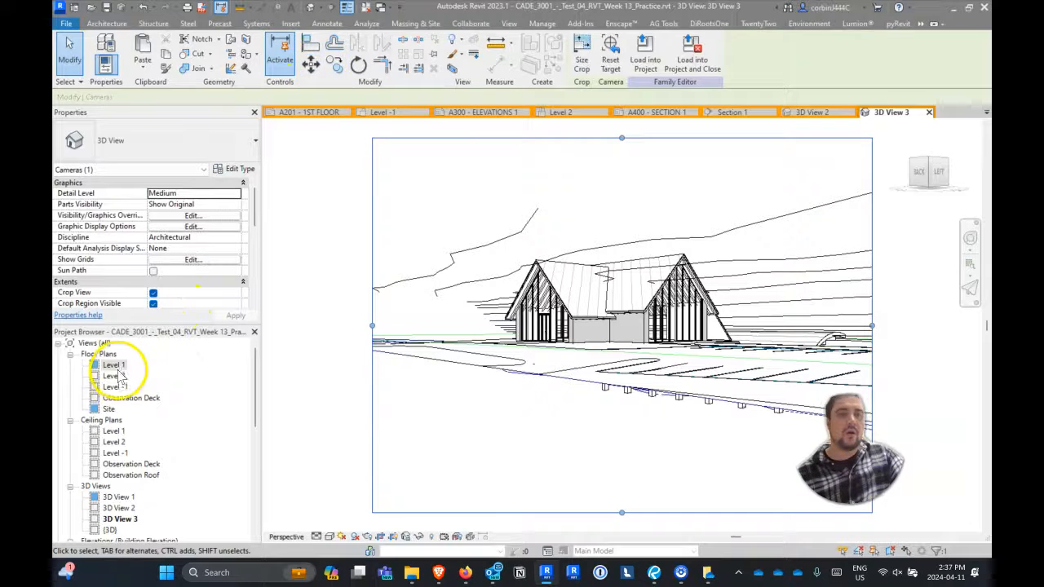
Create a perspective camera view from the Level 1 plan, placed south-west of the building and aimed north-east across it.
{"action": "double_click", "coordinate": [115, 365]}
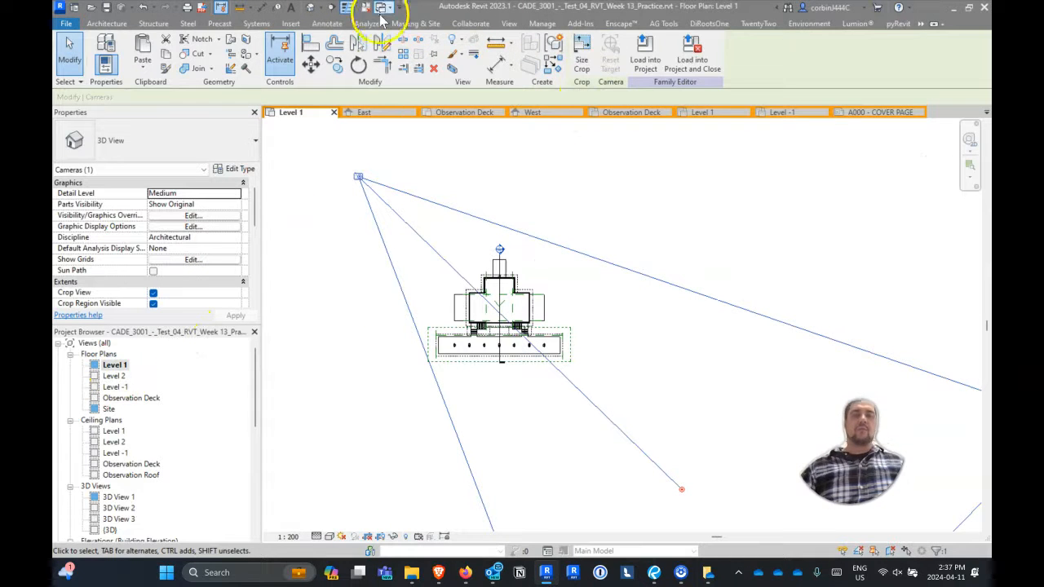
{"action": "left_click", "coordinate": [509, 24]}
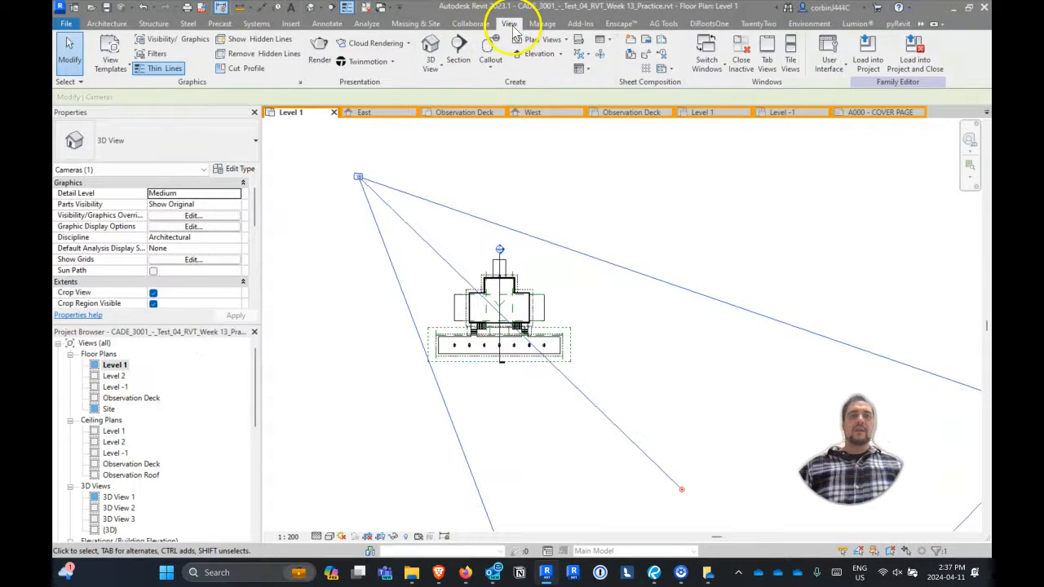
{"action": "left_click", "coordinate": [430, 68]}
{"action": "left_click", "coordinate": [384, 112]}
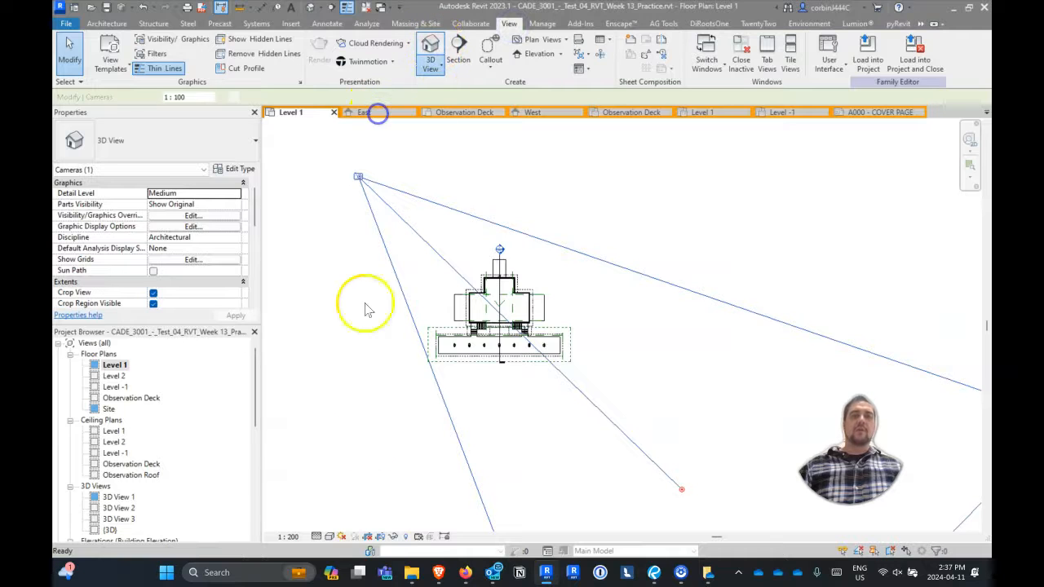
{"action": "left_click", "coordinate": [357, 505]}
{"action": "left_click", "coordinate": [583, 218]}
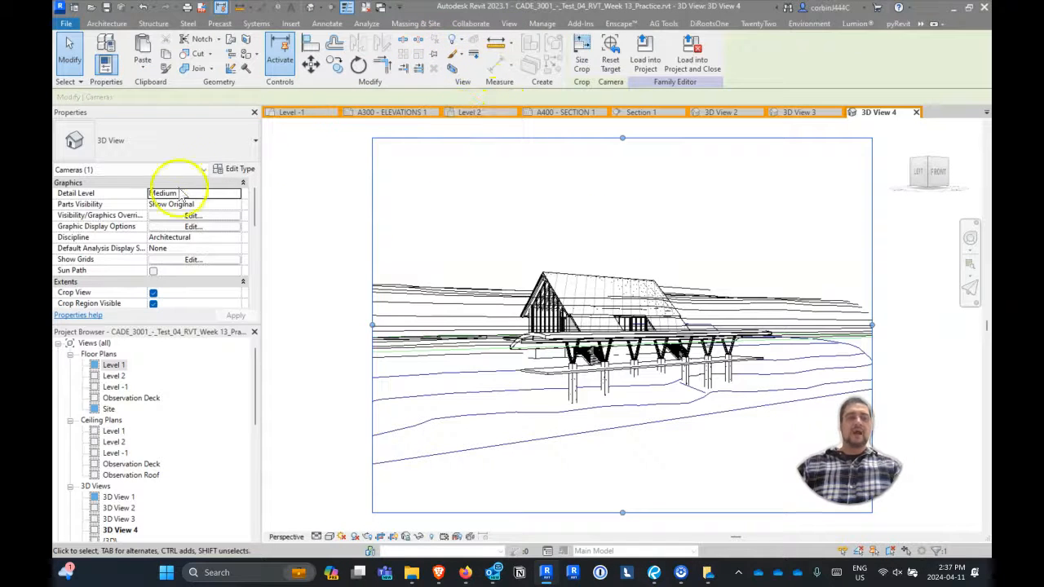
Create another perspective camera view from the Level 1 plan, placed south-east of the building and aimed north-west across it.
{"action": "left_click", "coordinate": [121, 365]}
{"action": "double_click", "coordinate": [121, 366]}
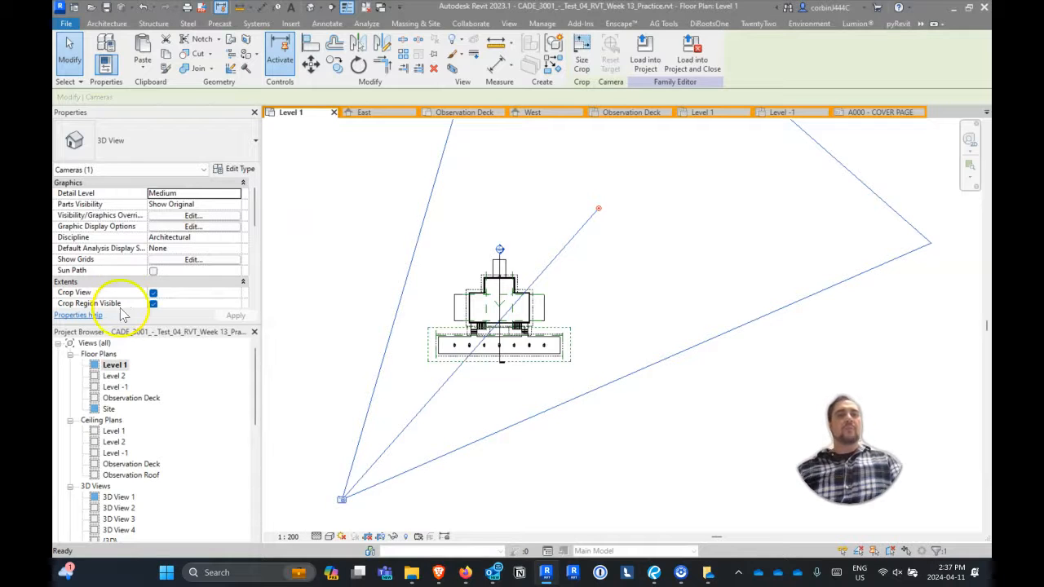
{"action": "left_click", "coordinate": [321, 8]}
{"action": "left_click", "coordinate": [295, 38]}
{"action": "left_click", "coordinate": [686, 482]}
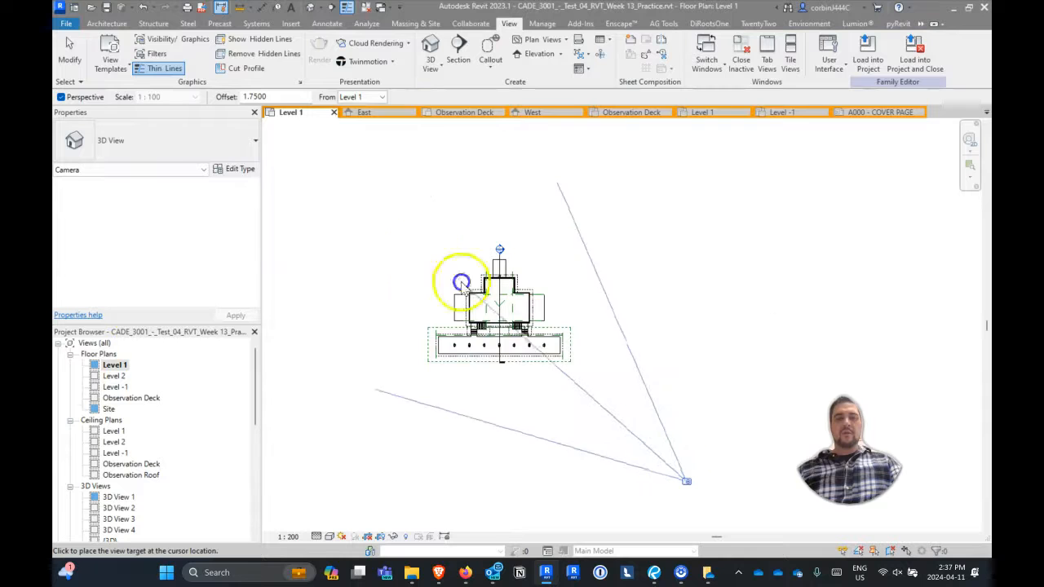
{"action": "left_click", "coordinate": [376, 158]}
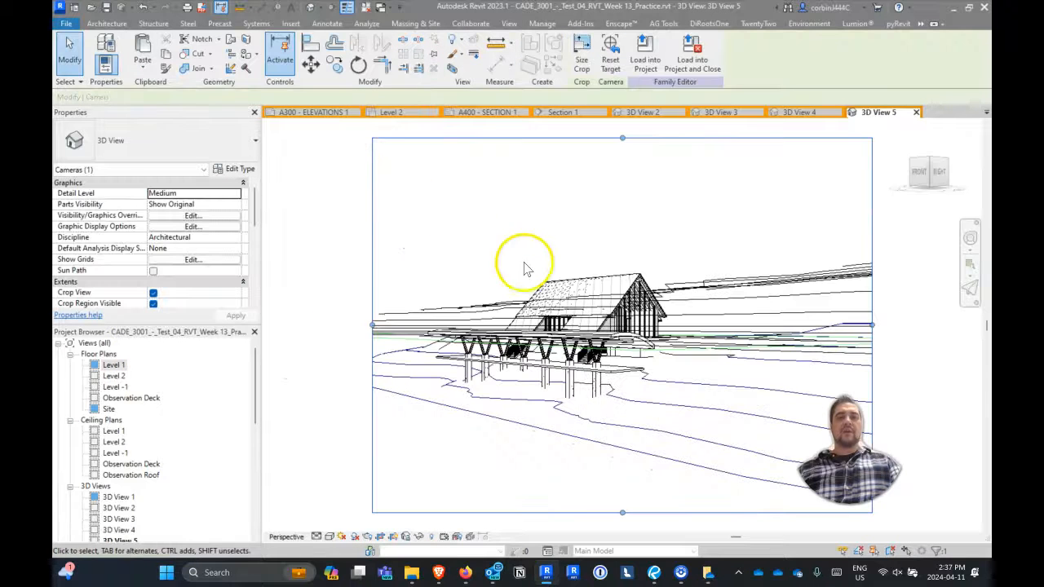
{"action": "scroll", "coordinate": [350, 298], "scroll_direction": "down", "scroll_amount": 2}
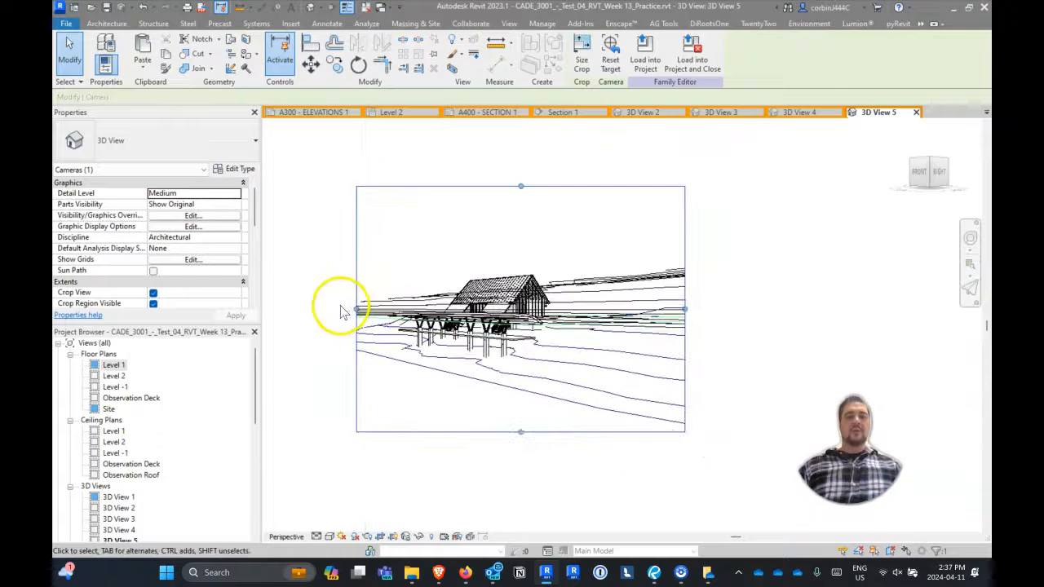
{"action": "scroll", "coordinate": [326, 294], "scroll_direction": "down", "scroll_amount": 2}
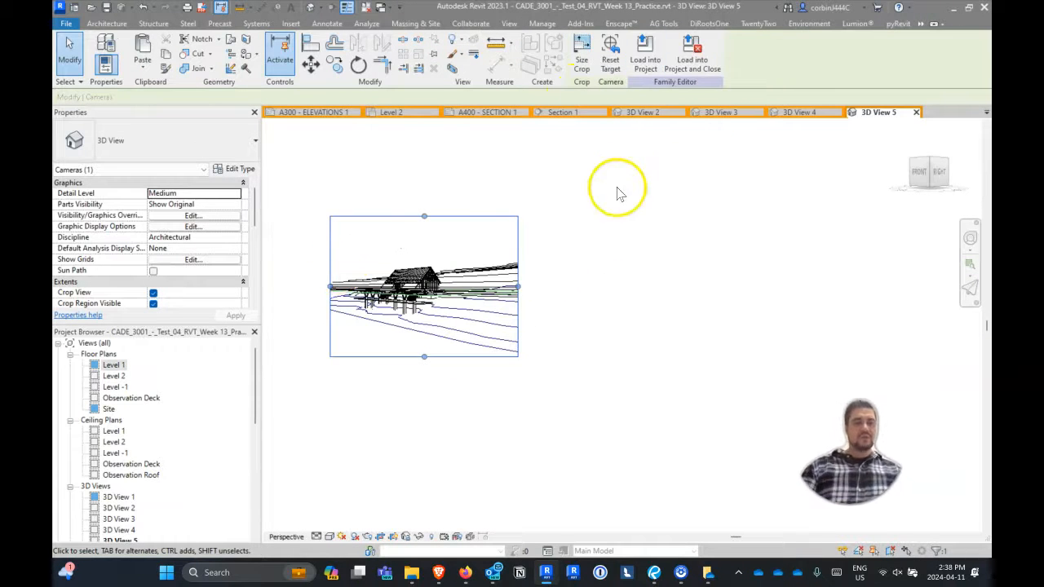
Create a view template named GBC - 3D VIEW from the 3D View 1 camera view.
{"action": "scroll", "coordinate": [106, 416], "scroll_direction": "down", "scroll_amount": 4}
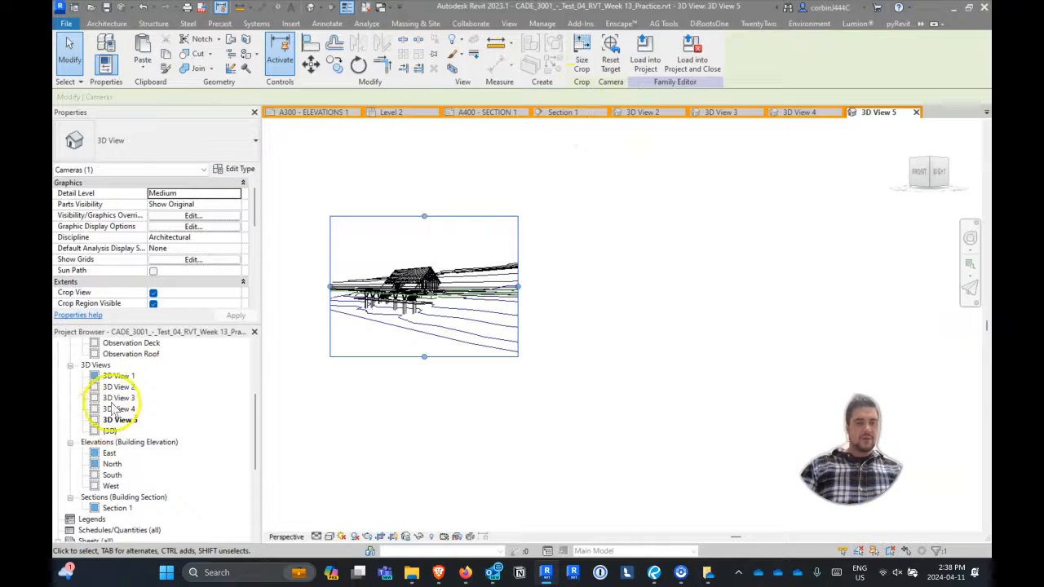
{"action": "double_click", "coordinate": [118, 376]}
{"action": "left_click", "coordinate": [400, 167]}
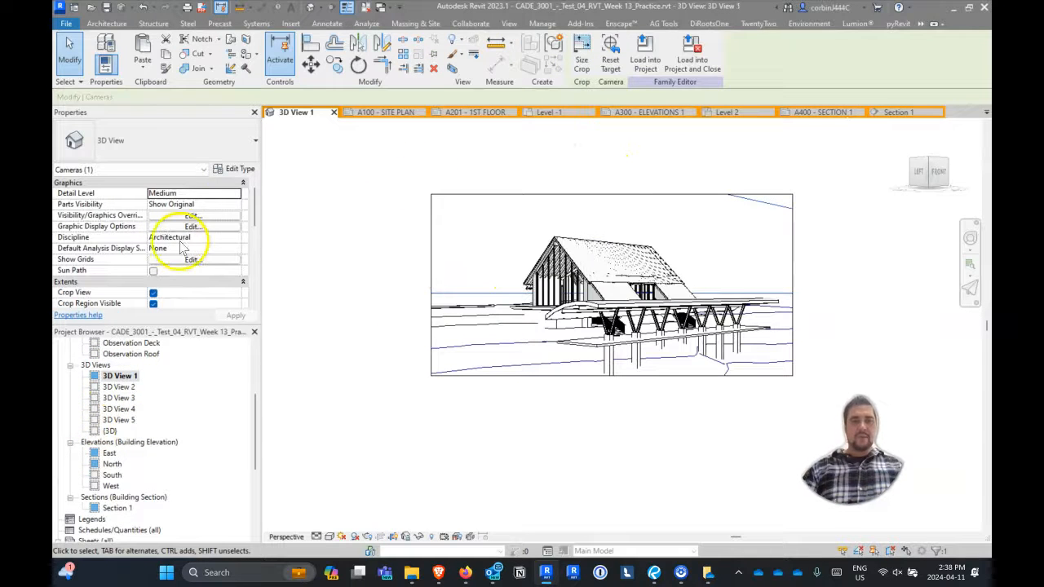
{"action": "scroll", "coordinate": [245, 217], "scroll_direction": "down", "scroll_amount": 5}
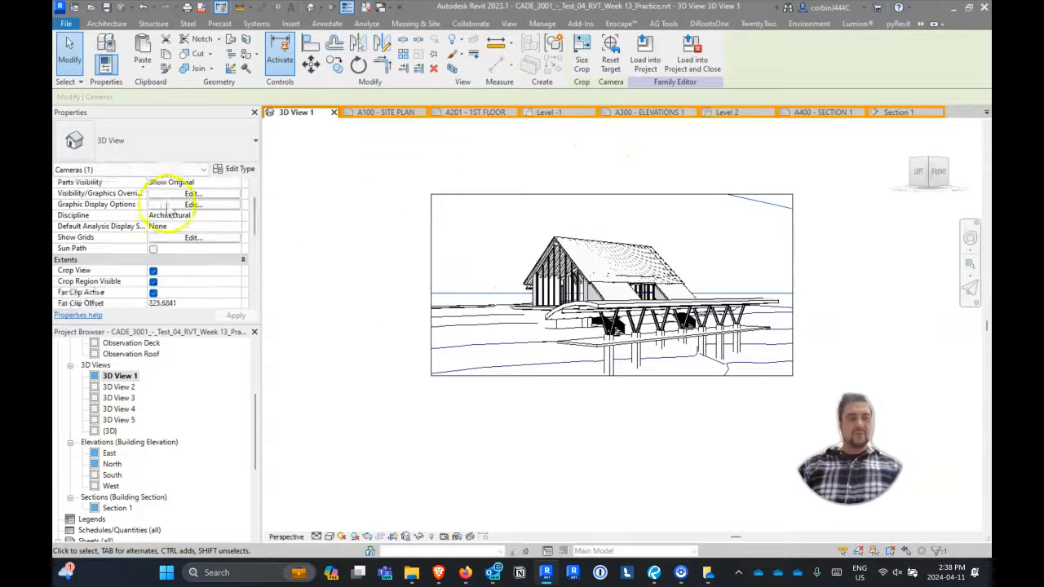
{"action": "left_click", "coordinate": [507, 23]}
{"action": "left_click", "coordinate": [110, 62]}
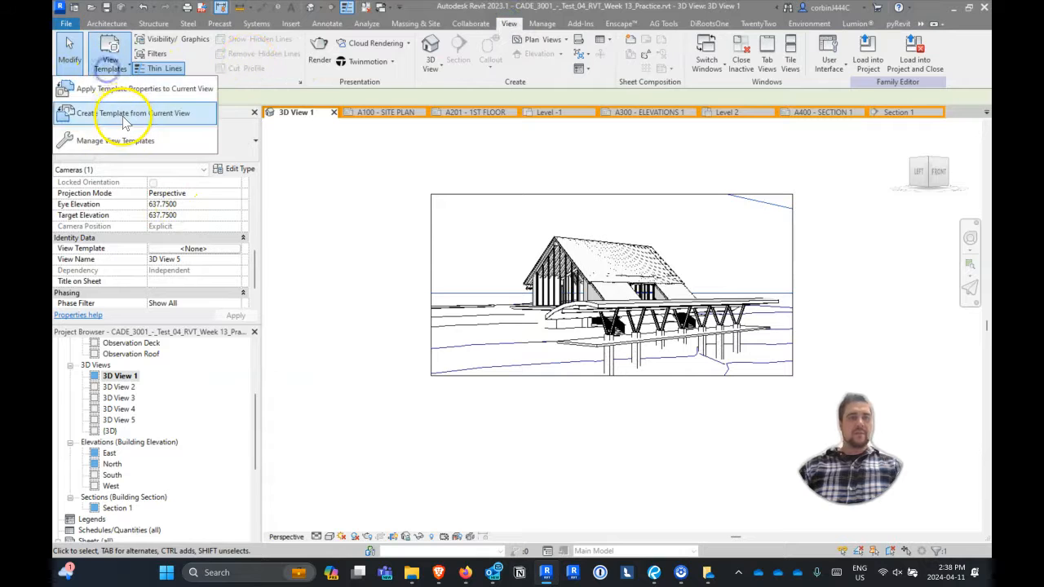
{"action": "left_click", "coordinate": [118, 109]}
{"action": "type", "text": "GBC - 3D ViEW"}
{"action": "key", "text": "Return"}
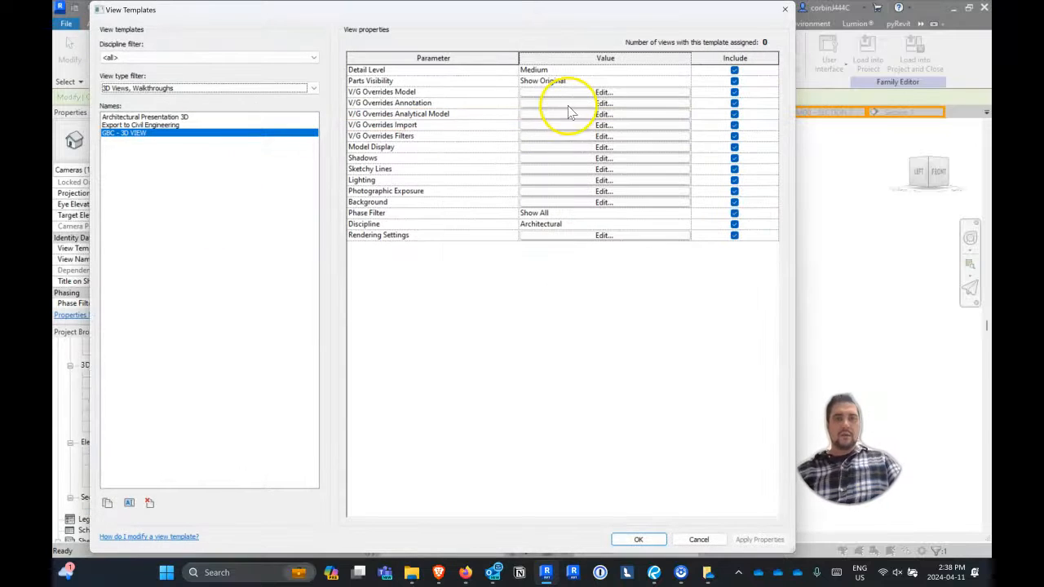
Turn off all imported categories in the GBC - 3D VIEW template and save the template.
{"action": "left_click", "coordinate": [579, 96]}
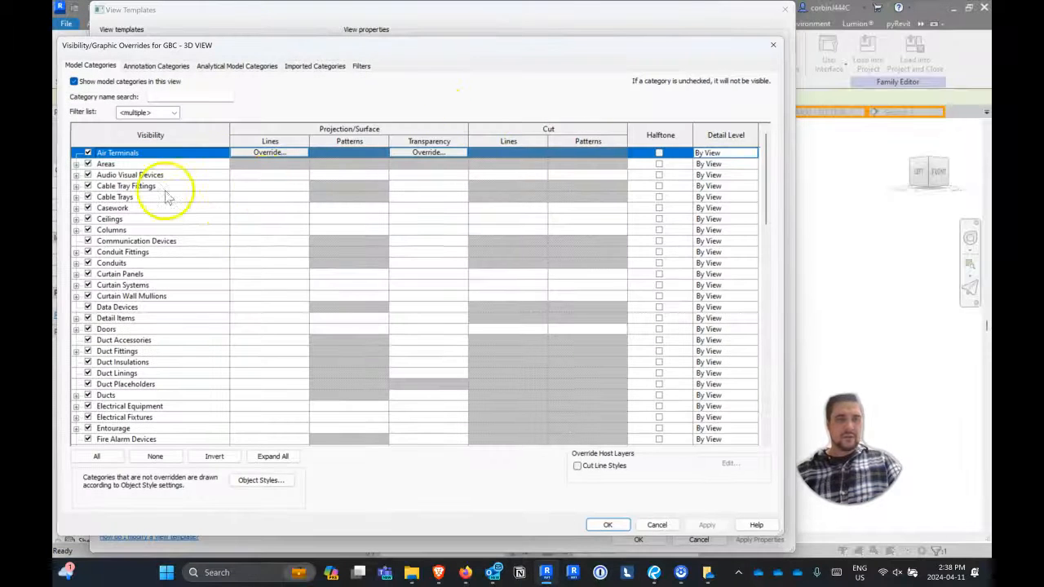
{"action": "left_click", "coordinate": [184, 67]}
{"action": "scroll", "coordinate": [139, 269], "scroll_direction": "down", "scroll_amount": 12}
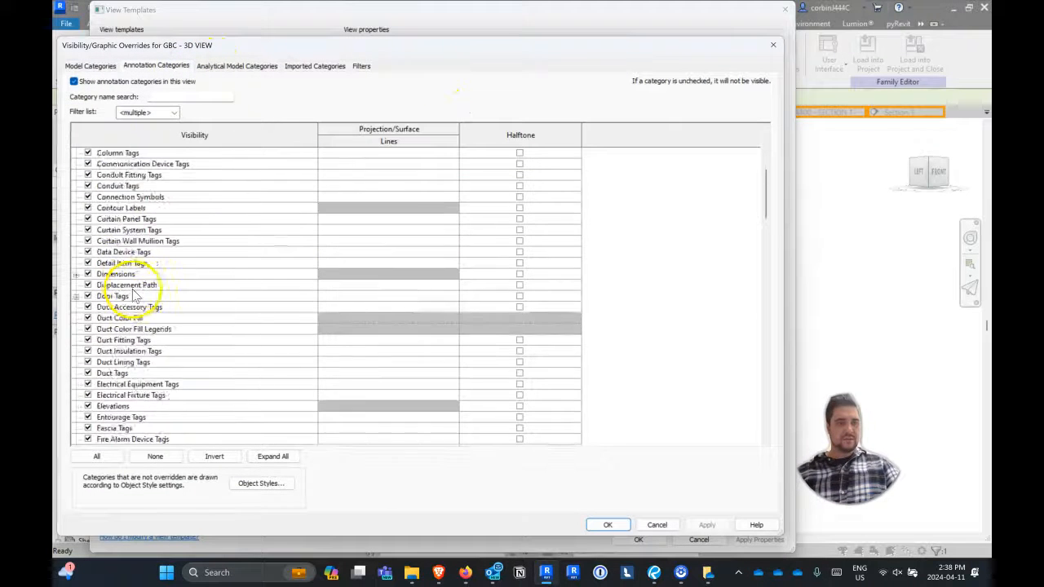
{"action": "scroll", "coordinate": [138, 304], "scroll_direction": "down", "scroll_amount": 18}
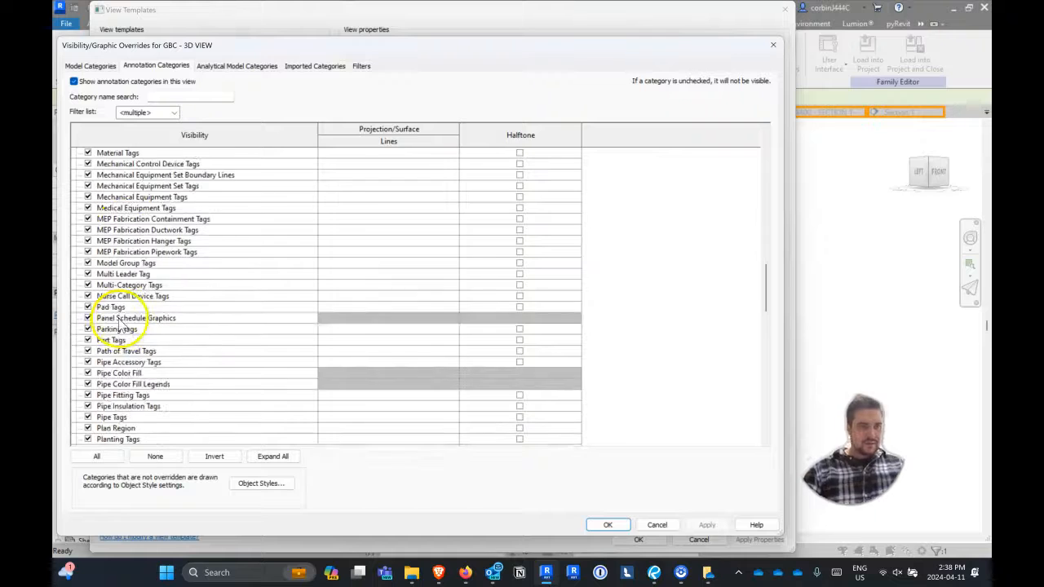
{"action": "left_click", "coordinate": [110, 319]}
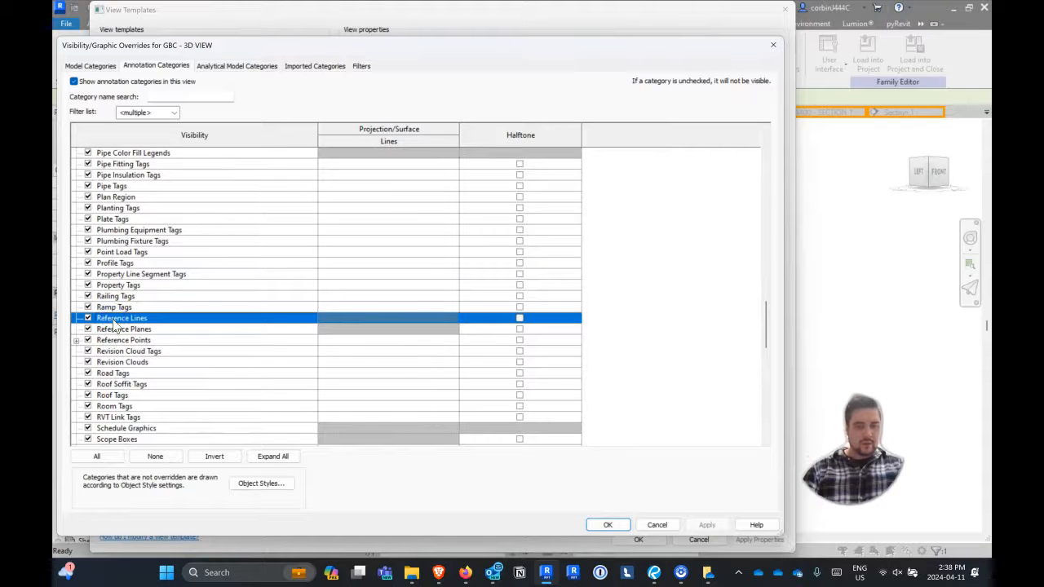
{"action": "left_click", "coordinate": [318, 65]}
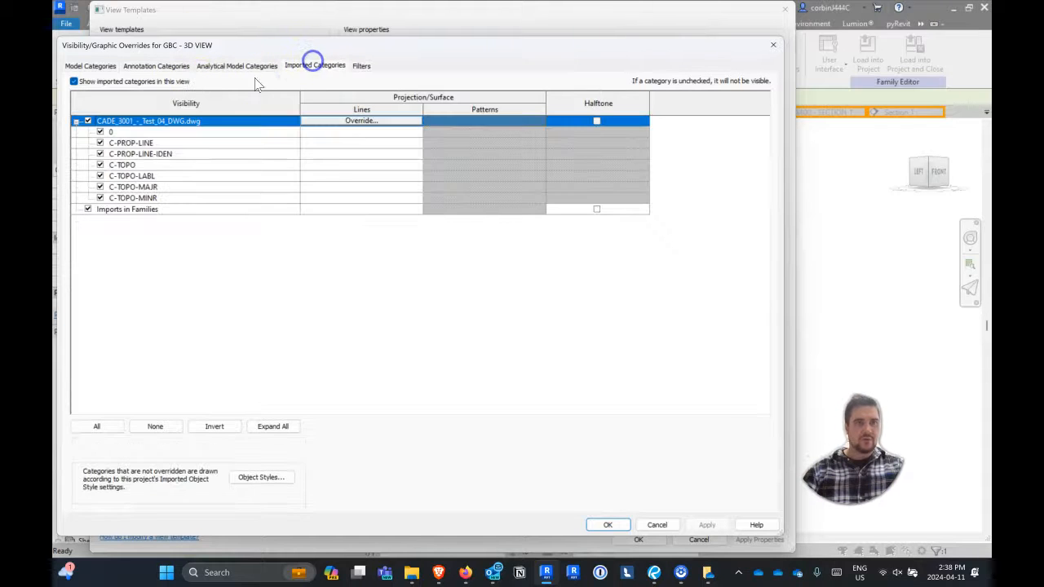
{"action": "left_click", "coordinate": [186, 81]}
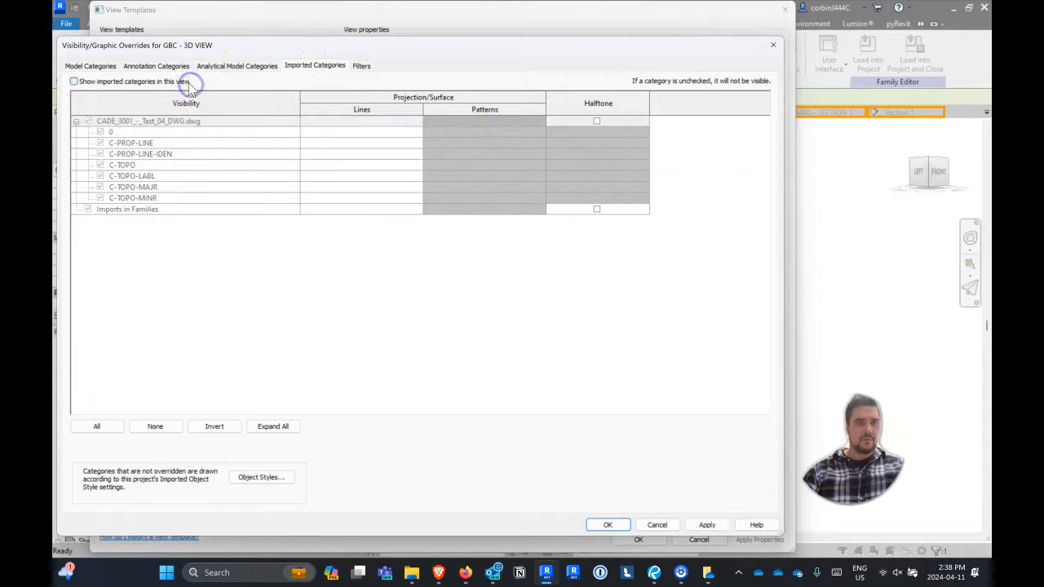
{"action": "left_click", "coordinate": [605, 525]}
{"action": "left_click", "coordinate": [640, 540]}
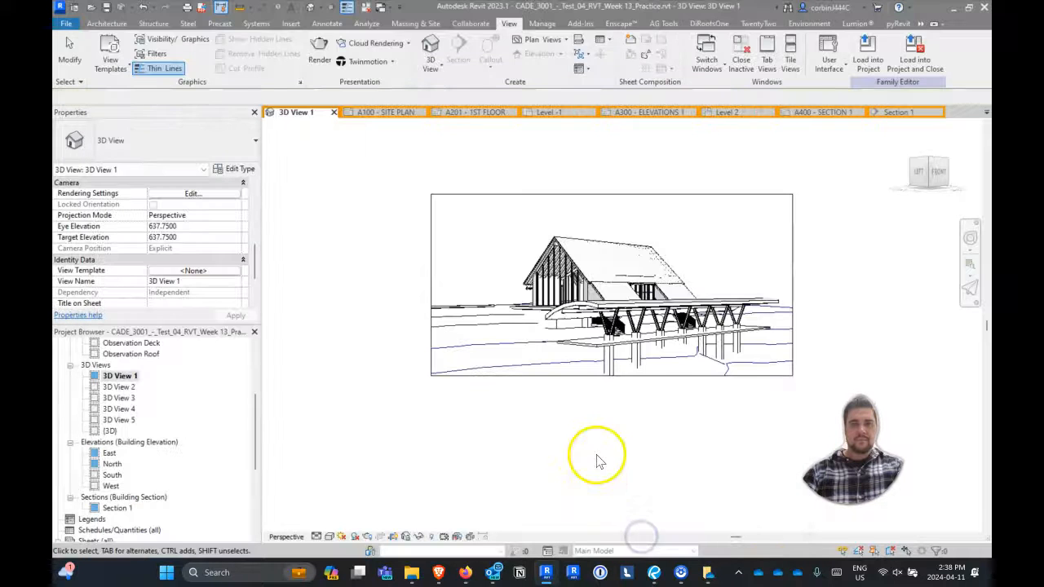
Assign the GBC - 3D VIEW template to 3D View 1 through 3D View 5 together.
{"action": "scroll", "coordinate": [168, 257], "scroll_direction": "down", "scroll_amount": 3}
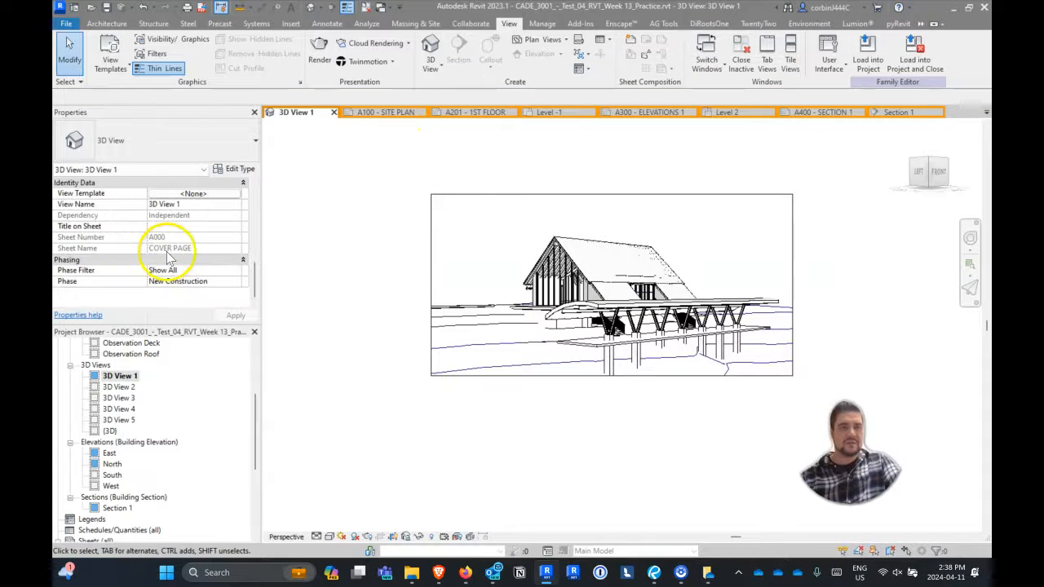
{"action": "left_click", "coordinate": [118, 419], "text": "shift"}
{"action": "left_click", "coordinate": [198, 216]}
{"action": "double_click", "coordinate": [132, 144]}
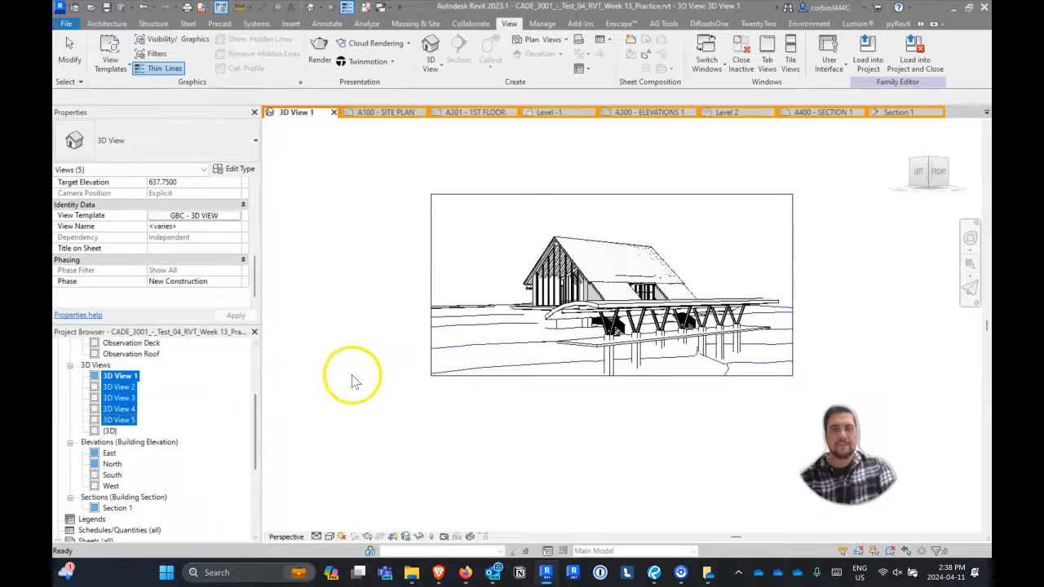
Place 3D View 2 and 3D View 3 side by side in the upper half of sheet A302 - 3D VIEWS.
{"action": "scroll", "coordinate": [110, 451], "scroll_direction": "down", "scroll_amount": 5}
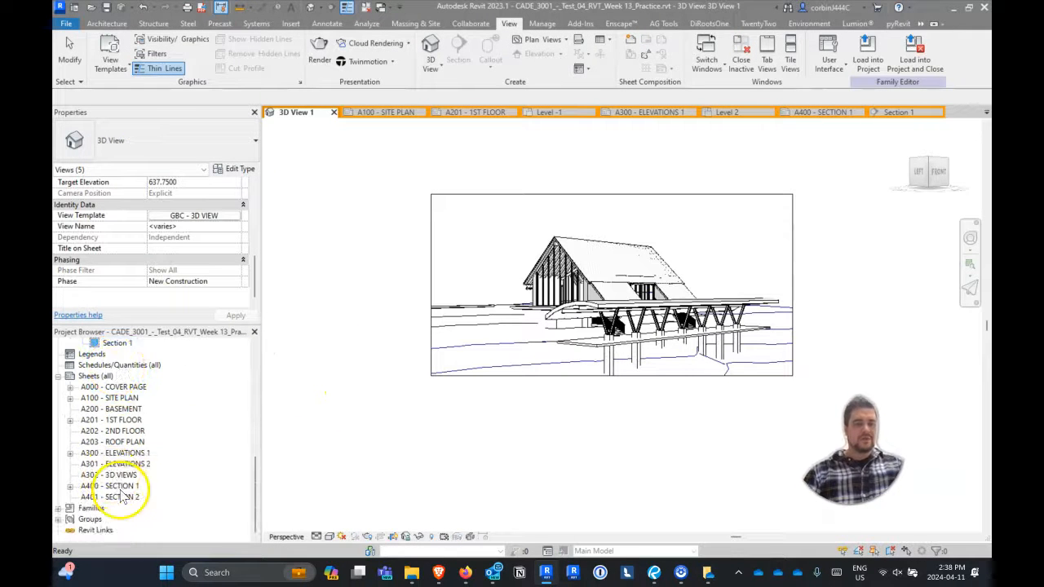
{"action": "double_click", "coordinate": [119, 474]}
{"action": "scroll", "coordinate": [118, 368], "scroll_direction": "up", "scroll_amount": 2}
{"action": "scroll", "coordinate": [114, 367], "scroll_direction": "up", "scroll_amount": 5}
{"action": "scroll", "coordinate": [114, 408], "scroll_direction": "down", "scroll_amount": 1}
{"action": "left_click", "coordinate": [118, 419]}
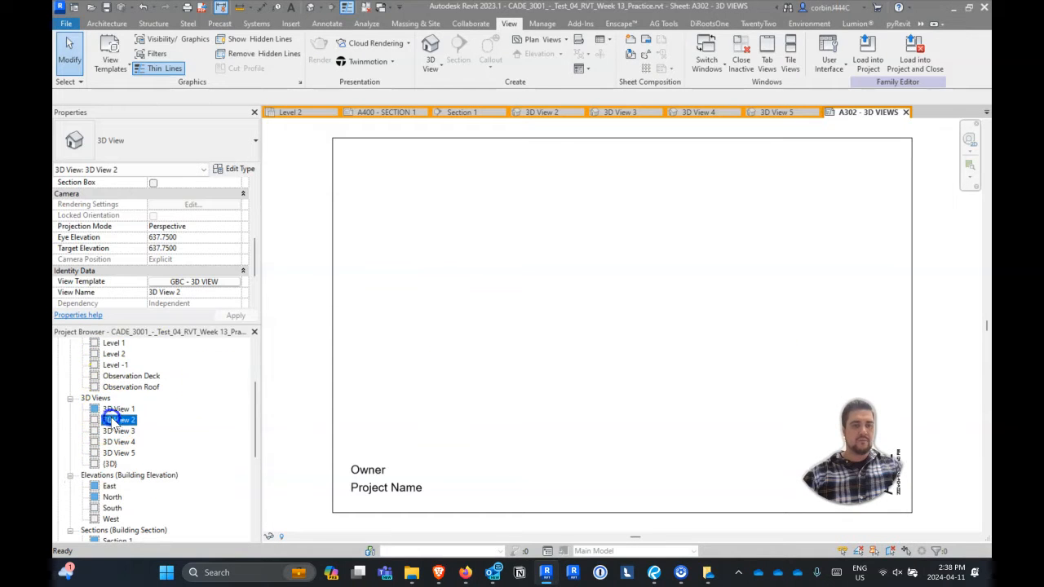
{"action": "left_click_drag", "start_coordinate": [114, 421], "coordinate": [497, 226]}
{"action": "left_click", "coordinate": [457, 221]}
{"action": "left_click", "coordinate": [118, 431]}
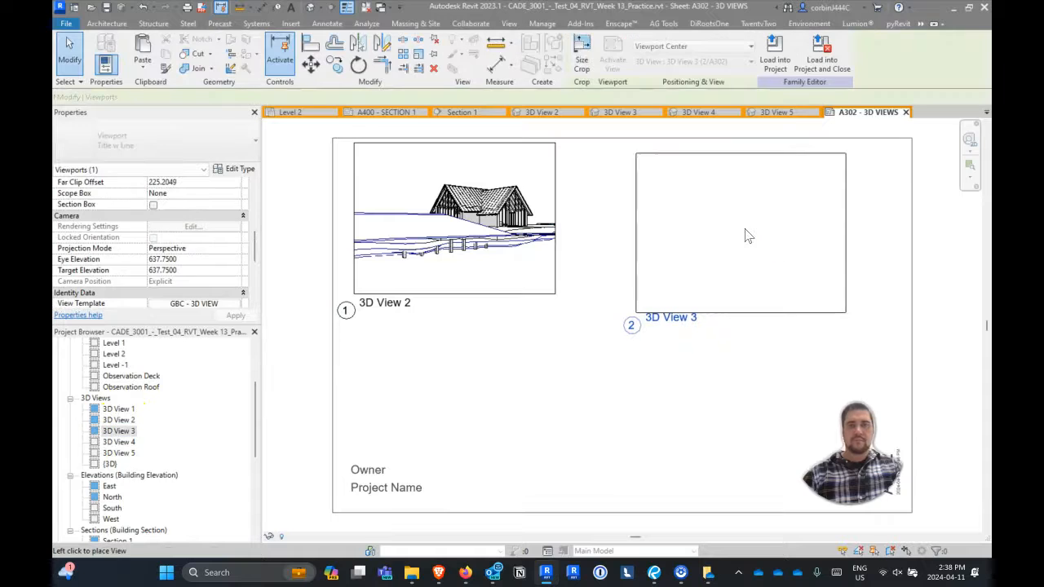
{"action": "left_click", "coordinate": [745, 222]}
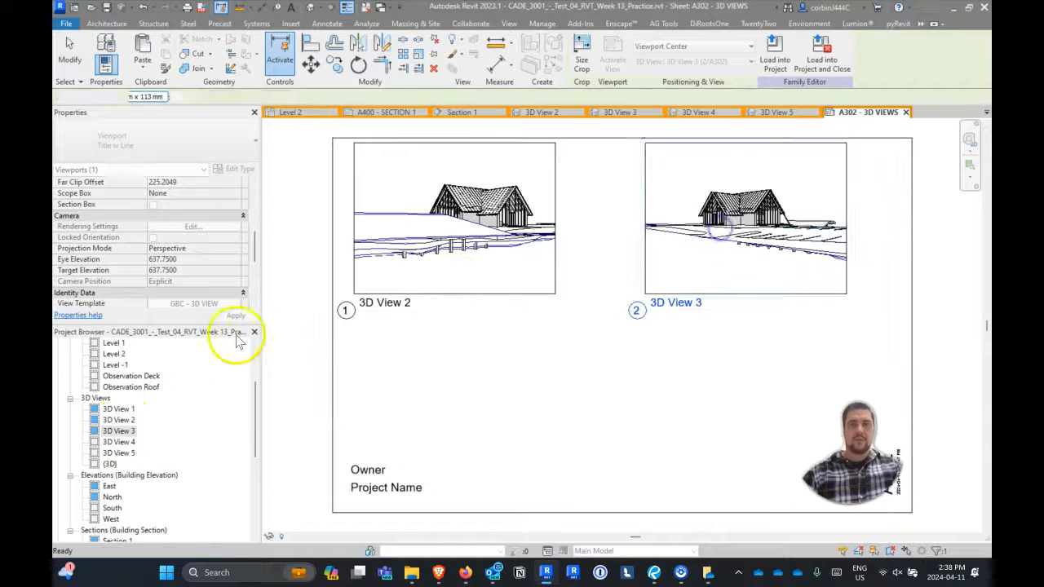
Place 3D View 4 and 3D View 5 below the upper viewports on A302, and shift 3D Views 2 and 4 closer to the other column.
{"action": "left_click", "coordinate": [118, 442]}
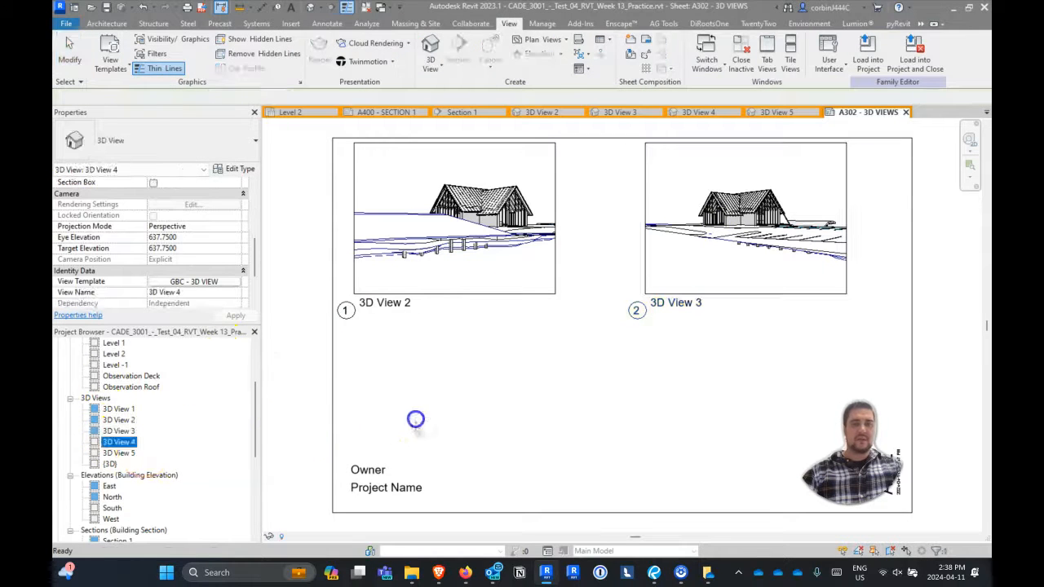
{"action": "left_click", "coordinate": [458, 400]}
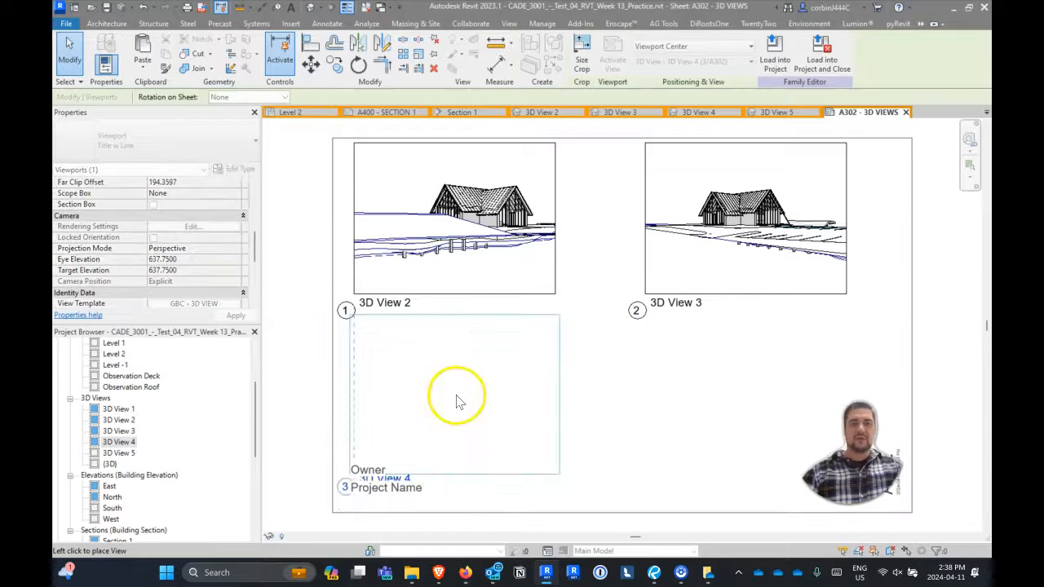
{"action": "left_click", "coordinate": [118, 453]}
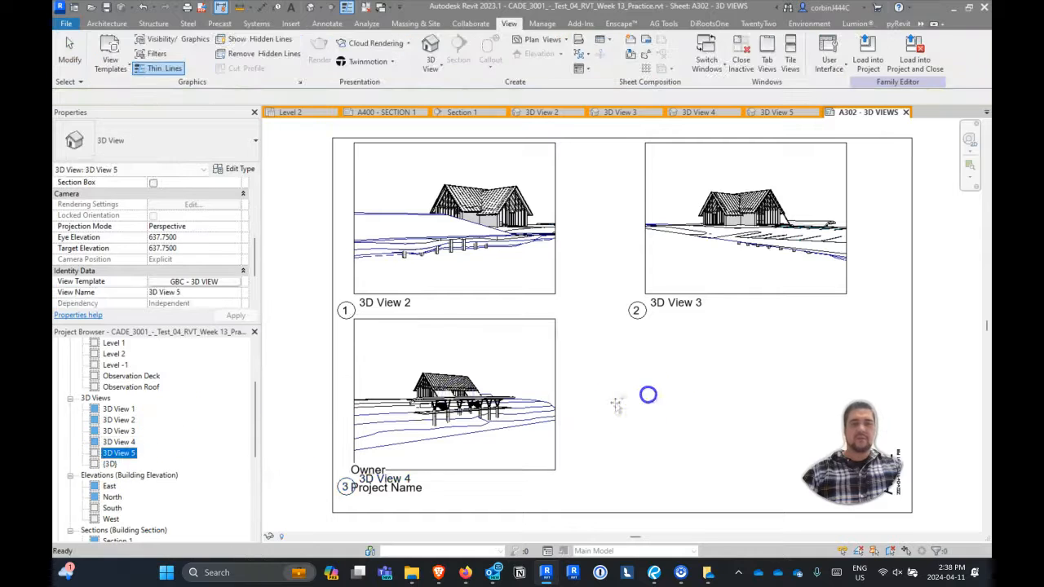
{"action": "left_click", "coordinate": [745, 400]}
{"action": "left_click_drag", "start_coordinate": [577, 392], "coordinate": [548, 246]}
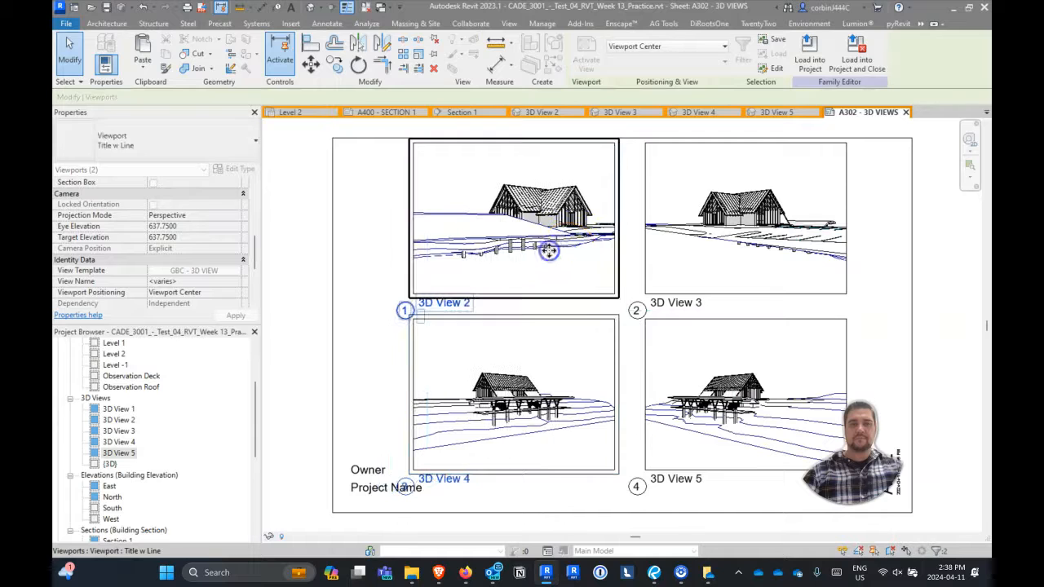
{"action": "left_click", "coordinate": [392, 469]}
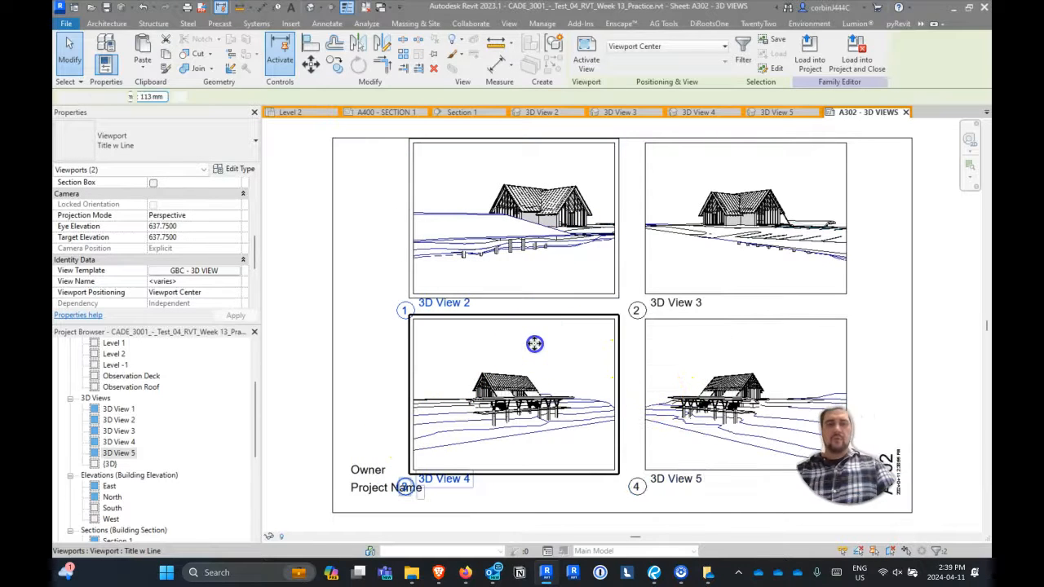
Set the eye elevation of 3D View 2 to 639.75 through its viewport on sheet A302, and deactivate the view.
{"action": "double_click", "coordinate": [536, 234]}
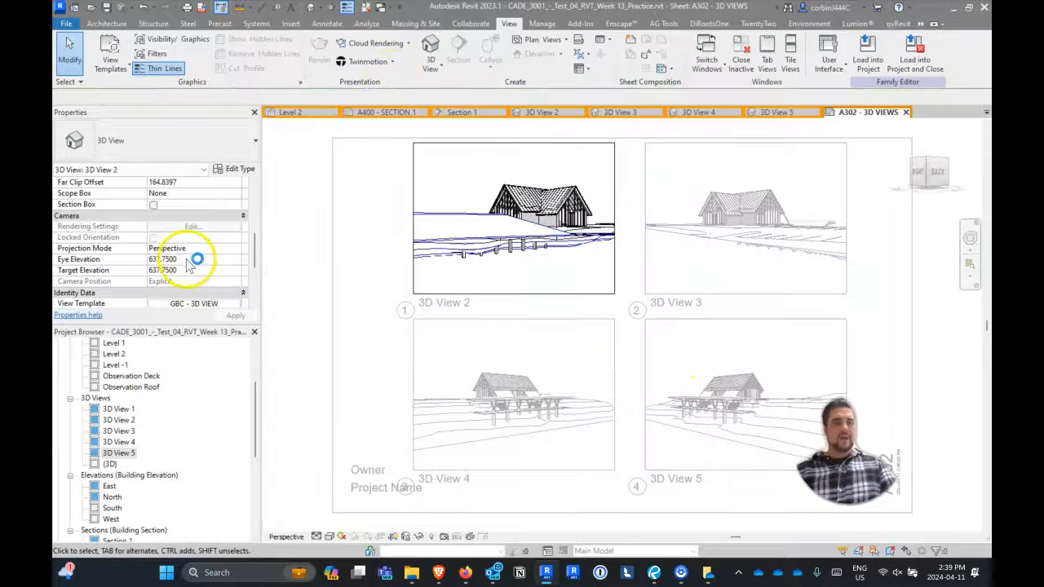
{"action": "left_click", "coordinate": [192, 259]}
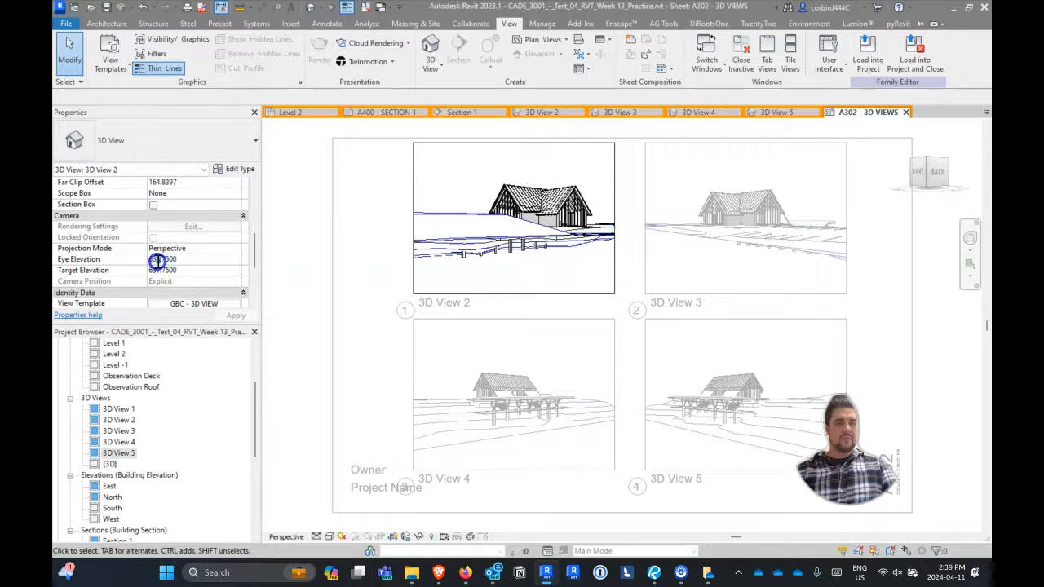
{"action": "left_click_drag", "start_coordinate": [157, 261], "coordinate": [163, 261]}
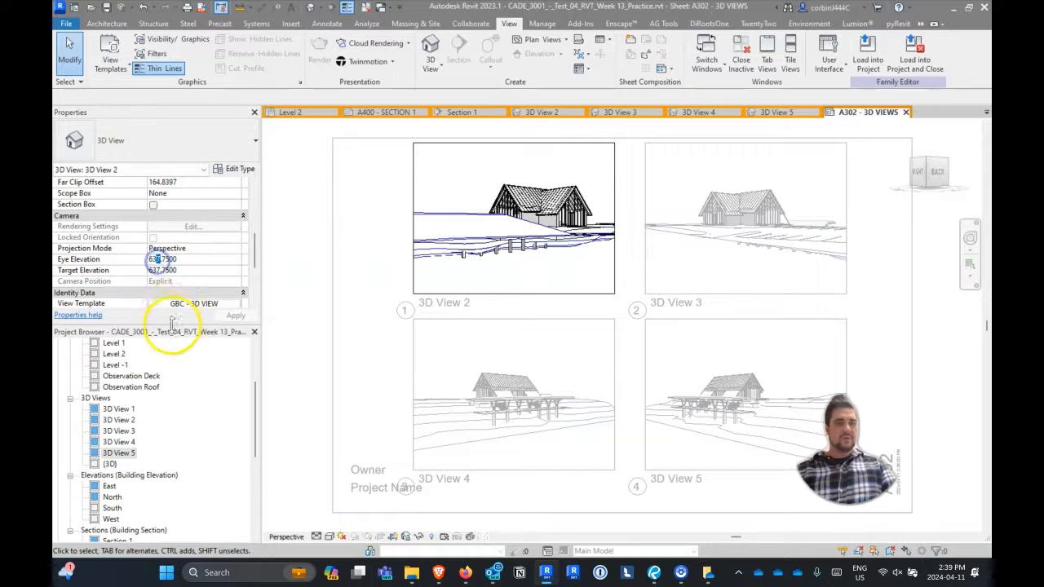
{"action": "left_click", "coordinate": [158, 262]}
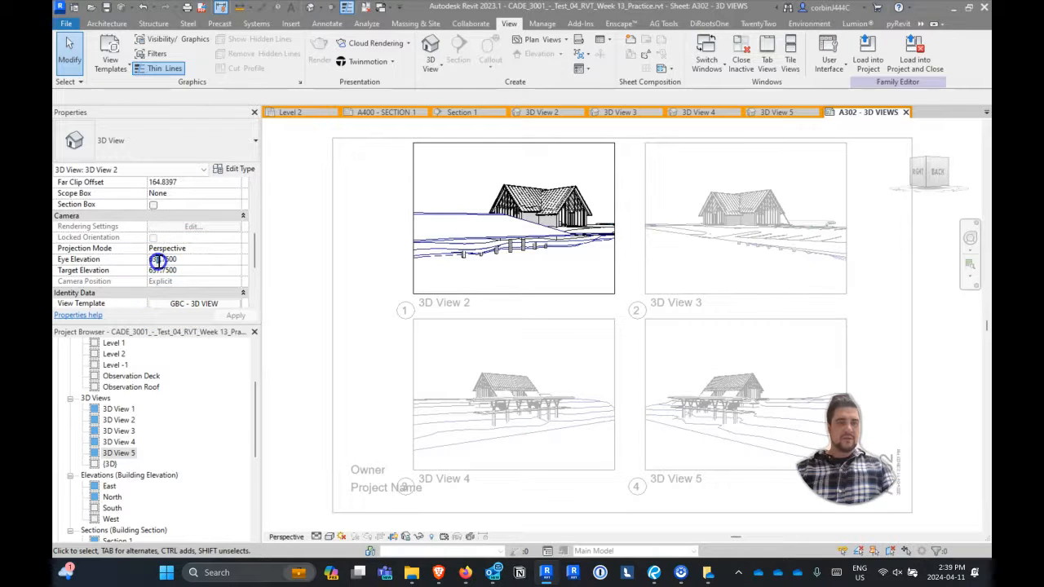
{"action": "left_click", "coordinate": [233, 316]}
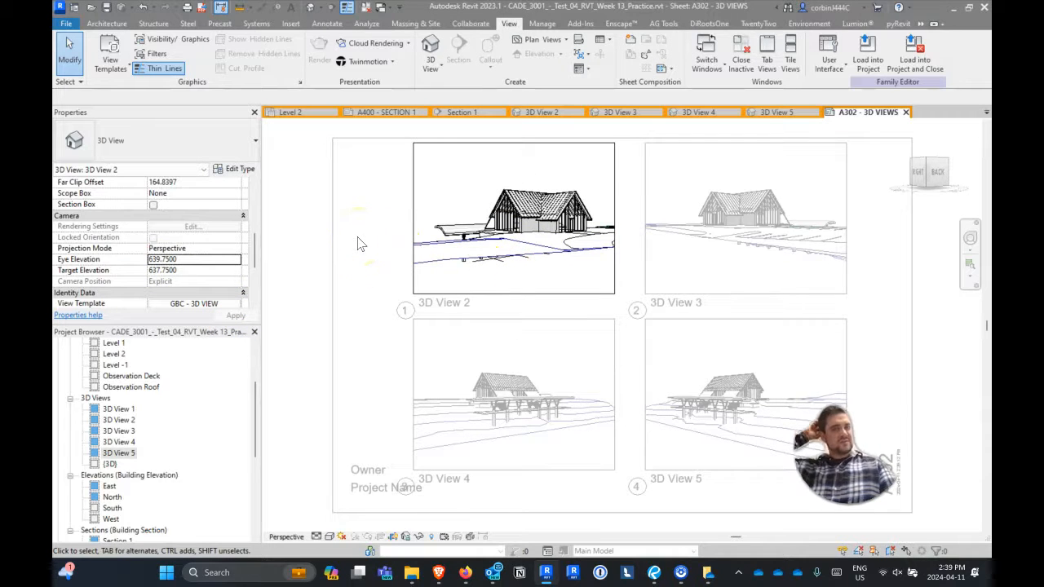
{"action": "double_click", "coordinate": [276, 196]}
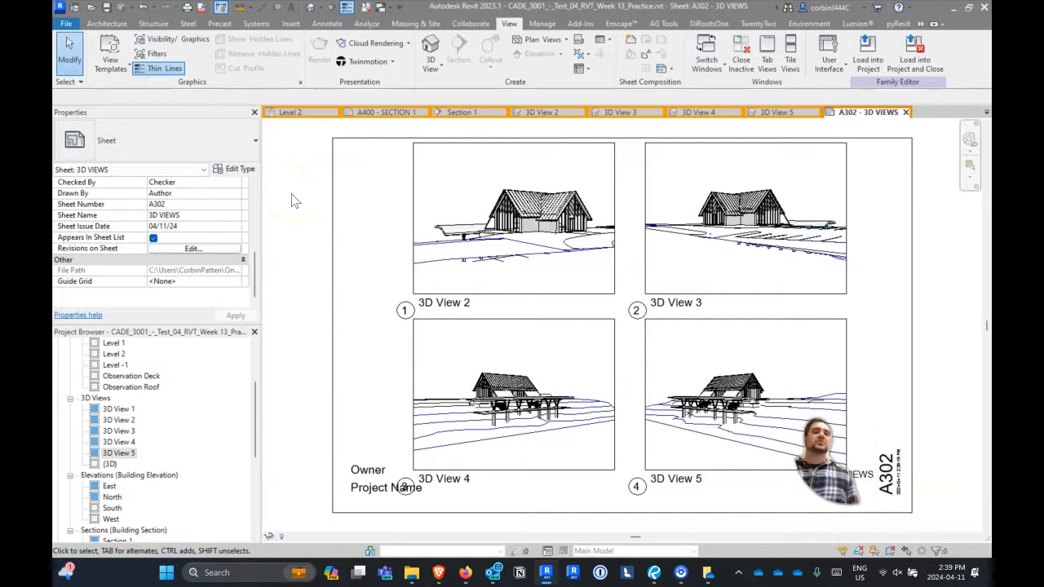
Save the project, and save it again as a Revit template named QUIZ 5 TEMPLATE EXAMPLE in the Tutorial folder.
{"action": "left_click", "coordinate": [109, 8]}
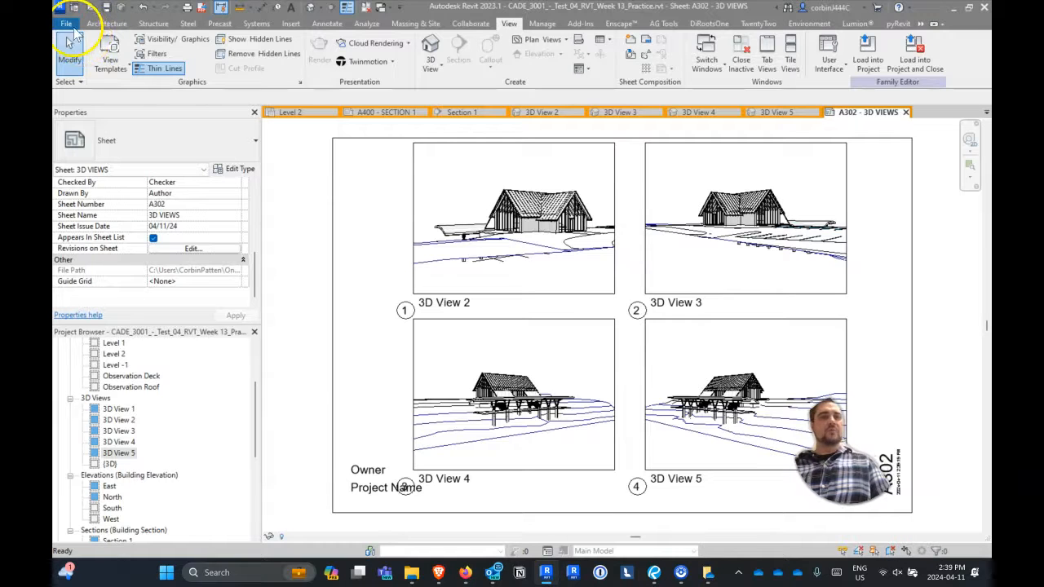
{"action": "left_click", "coordinate": [67, 23]}
{"action": "mouse_move", "coordinate": [93, 176]}
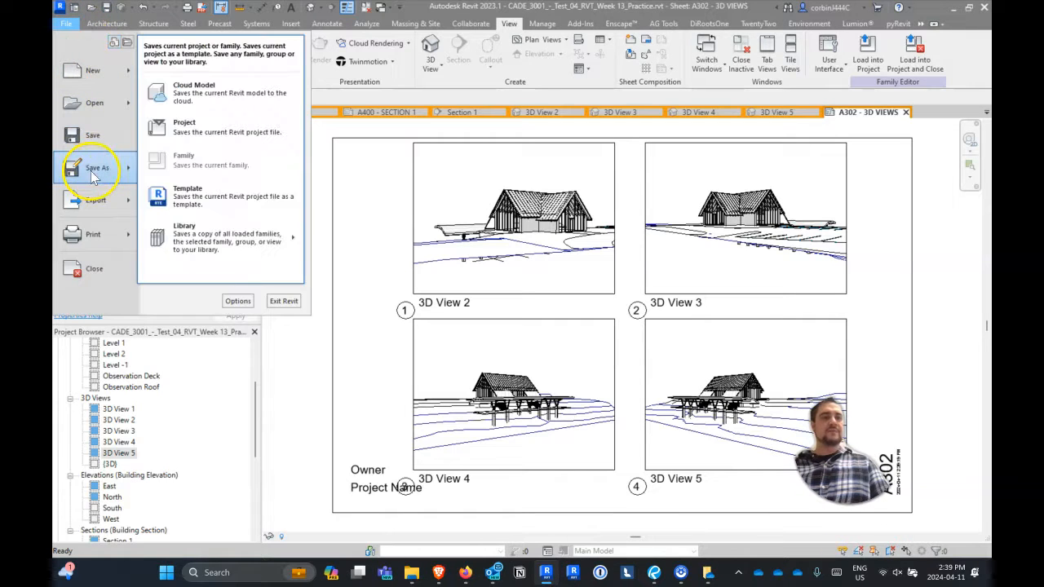
{"action": "left_click", "coordinate": [206, 212]}
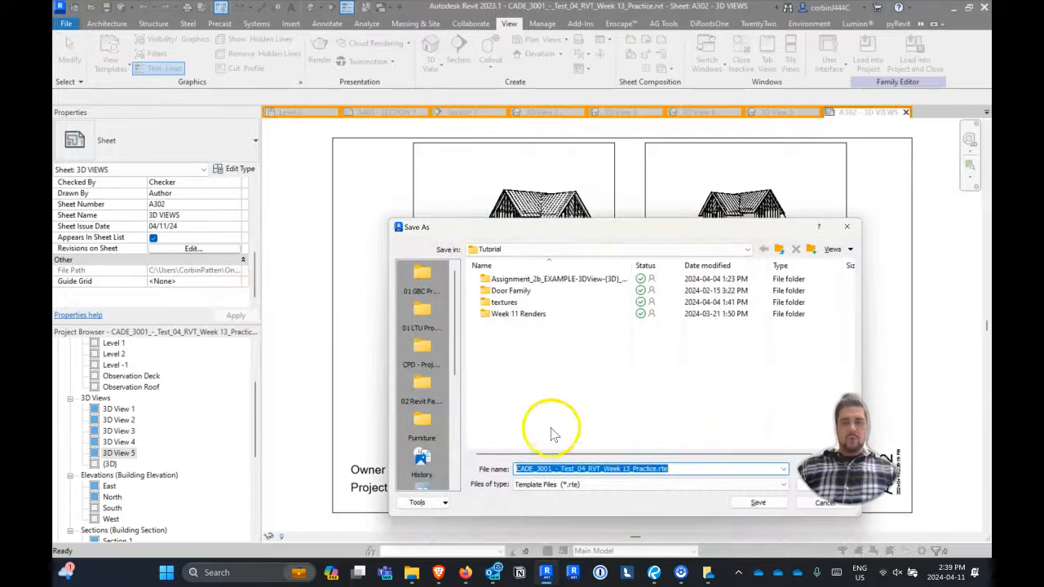
{"action": "type", "text": "q"}
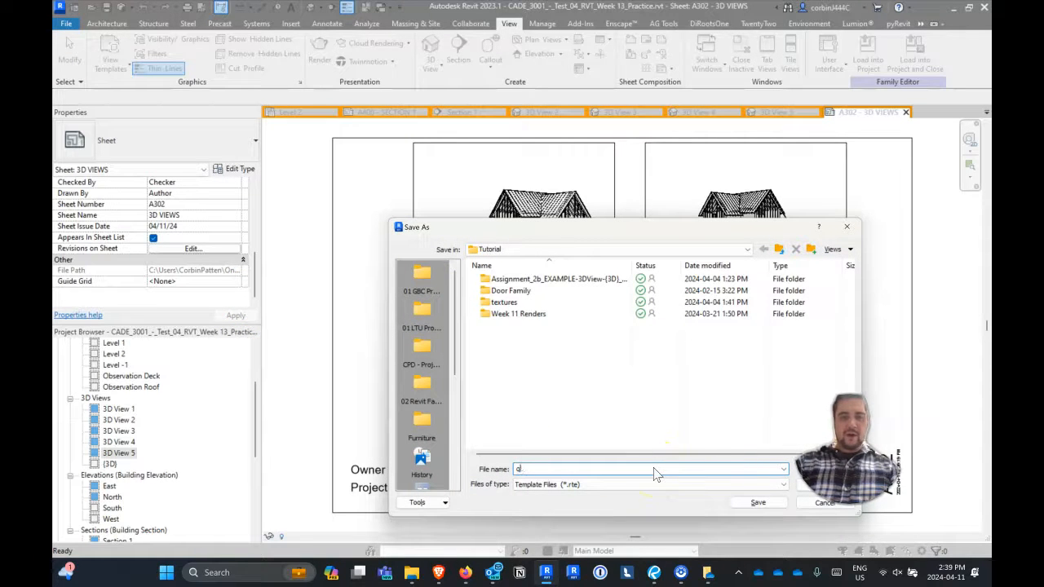
{"action": "type", "text": "5TE"}
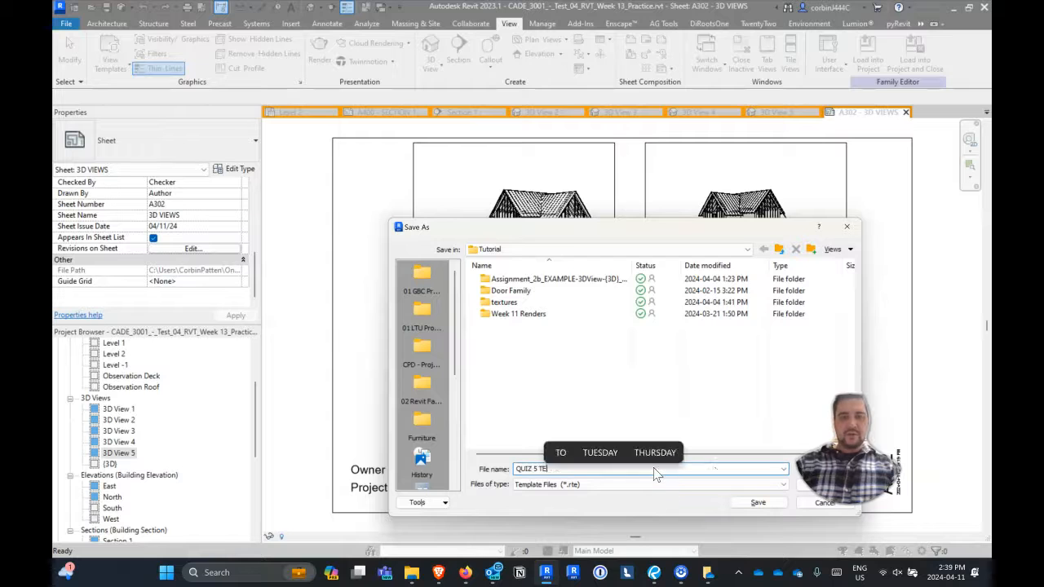
{"action": "type", "text": "MPLATE EXAMPLE"}
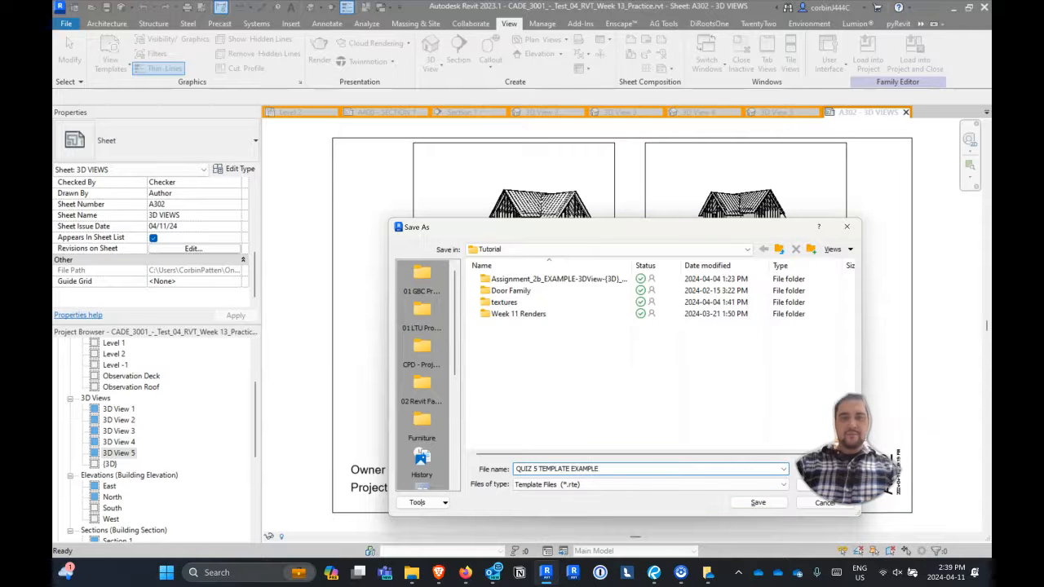
{"action": "key", "text": "Return"}
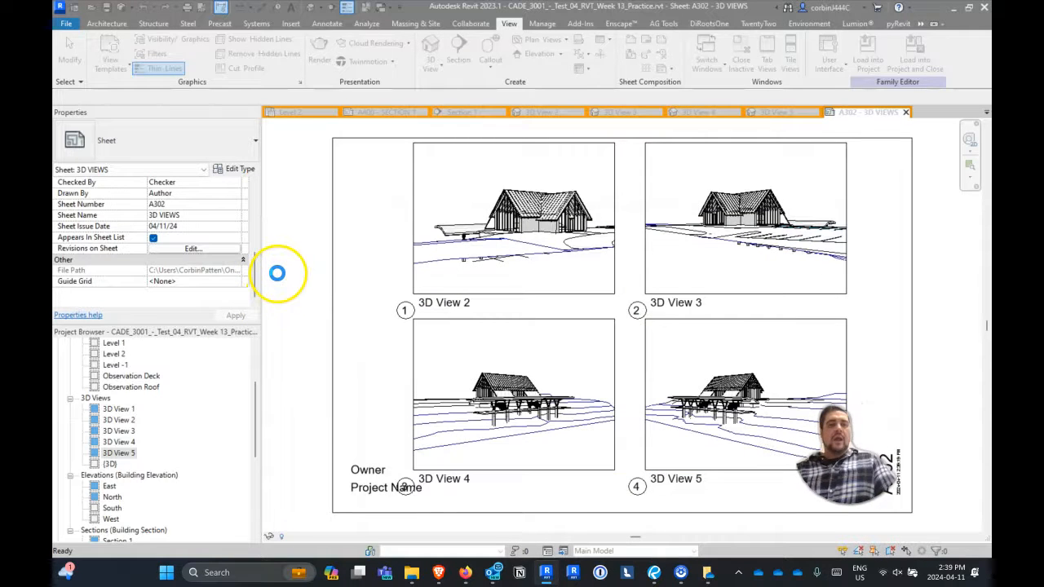
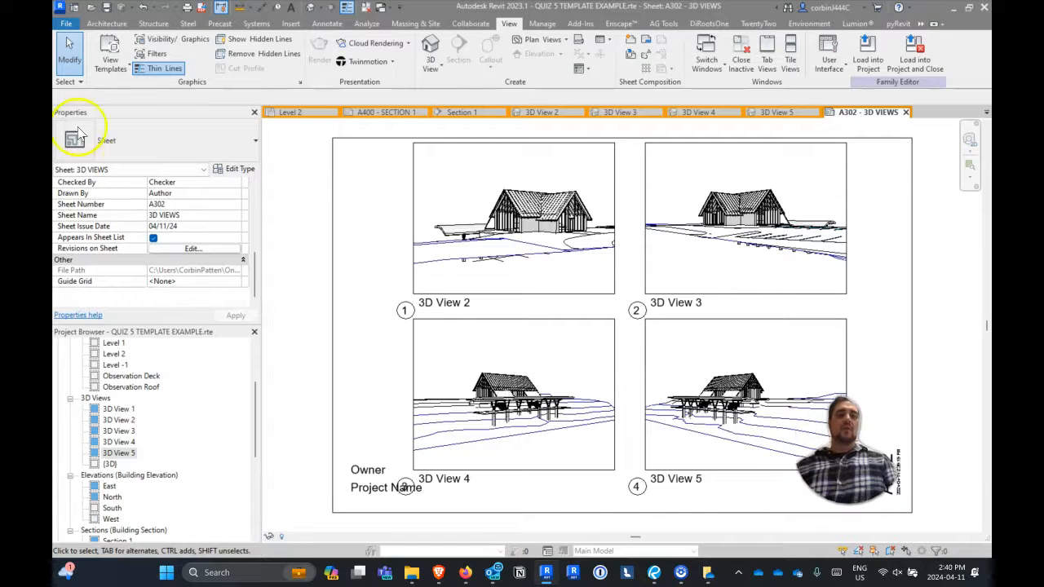
Delete the whole building and site model from the default 3D view.
{"action": "scroll", "coordinate": [106, 363], "scroll_direction": "up", "scroll_amount": 3}
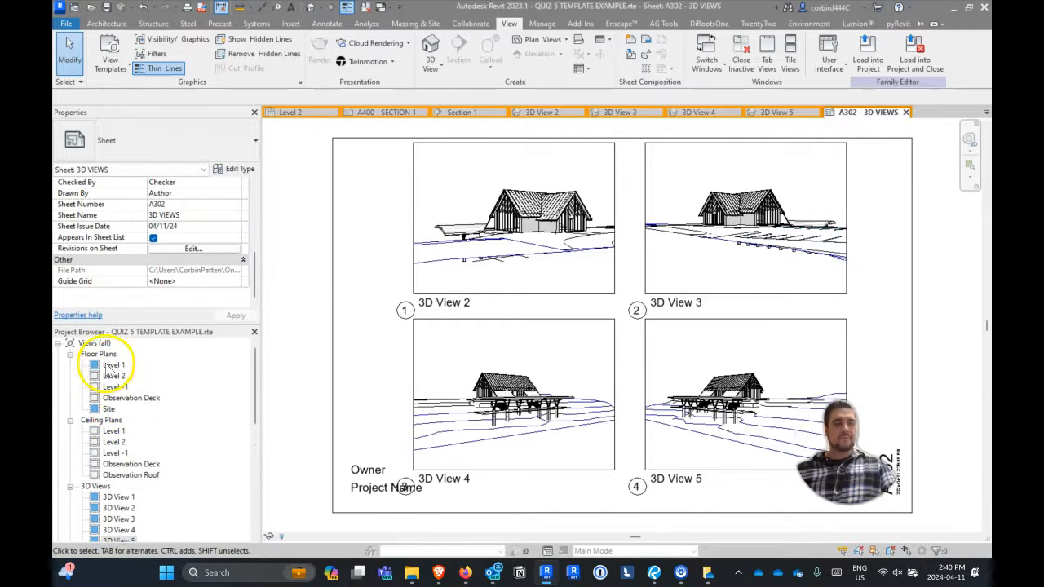
{"action": "double_click", "coordinate": [114, 365]}
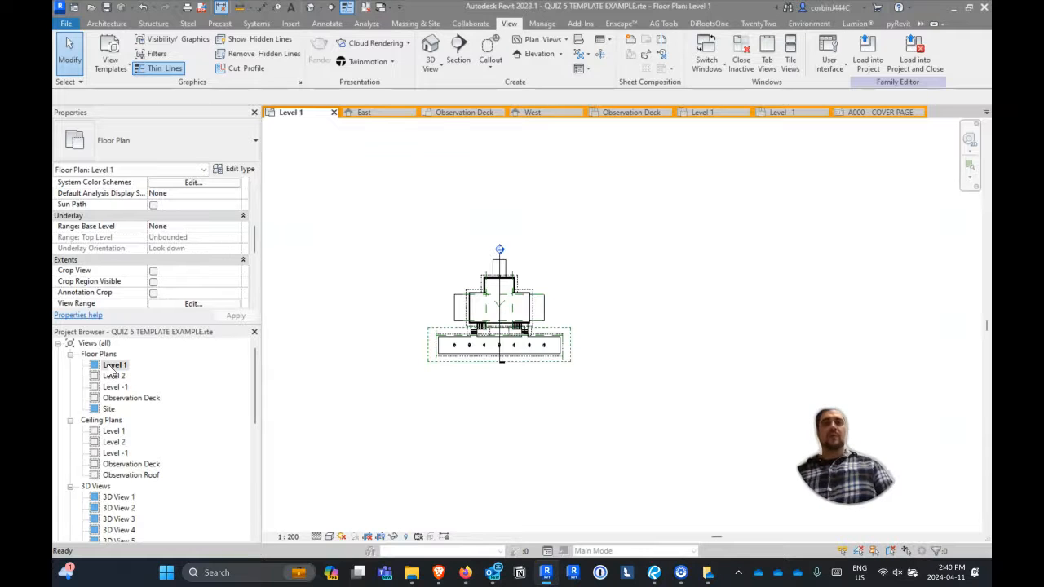
{"action": "left_click", "coordinate": [310, 8]}
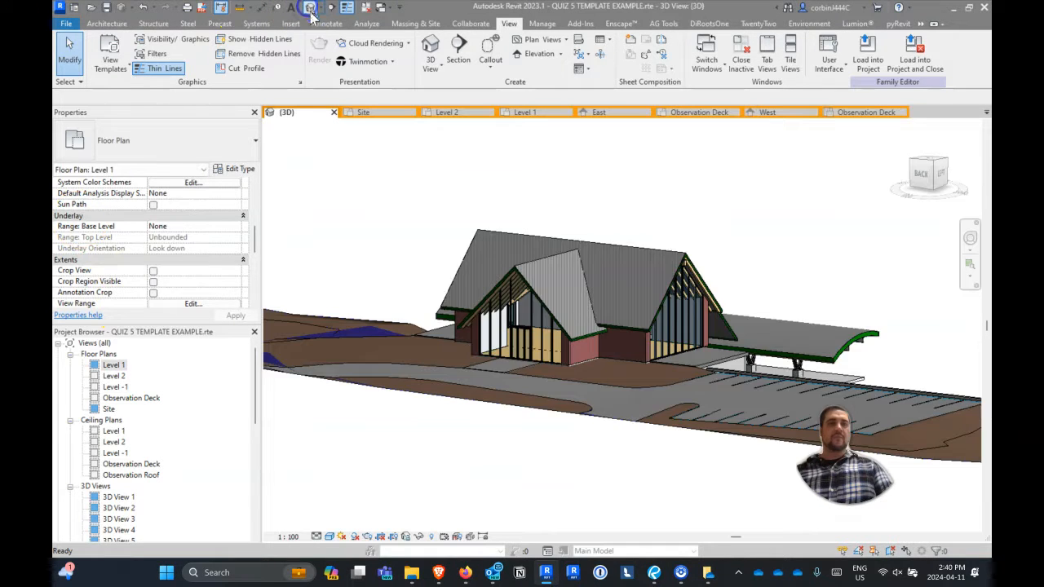
{"action": "scroll", "coordinate": [507, 312], "scroll_direction": "down", "scroll_amount": 7}
{"action": "scroll", "coordinate": [481, 305], "scroll_direction": "up", "scroll_amount": 5}
{"action": "left_click_drag", "start_coordinate": [318, 206], "coordinate": [851, 426]}
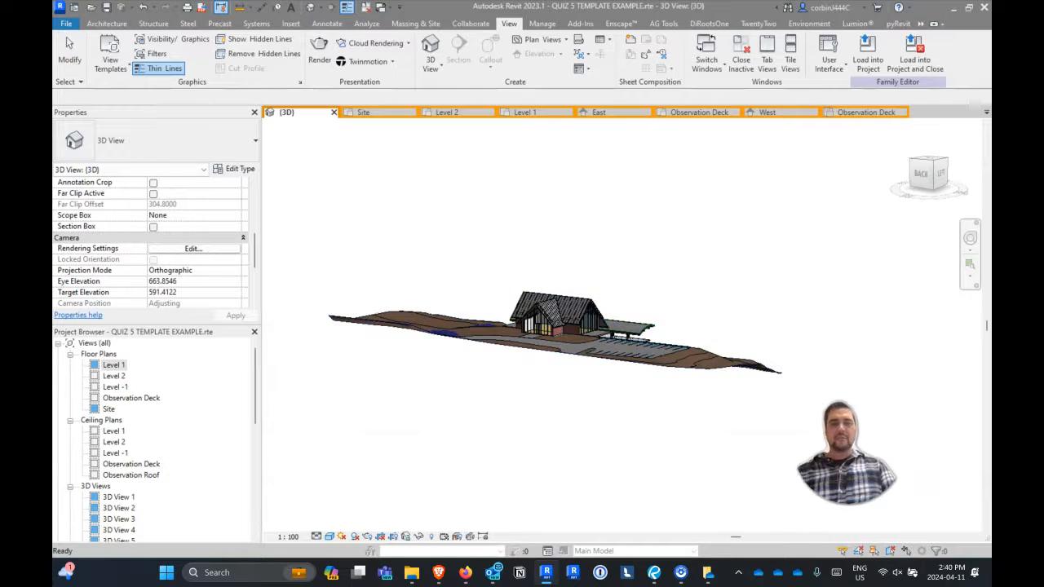
{"action": "left_click_drag", "start_coordinate": [301, 191], "coordinate": [820, 392]}
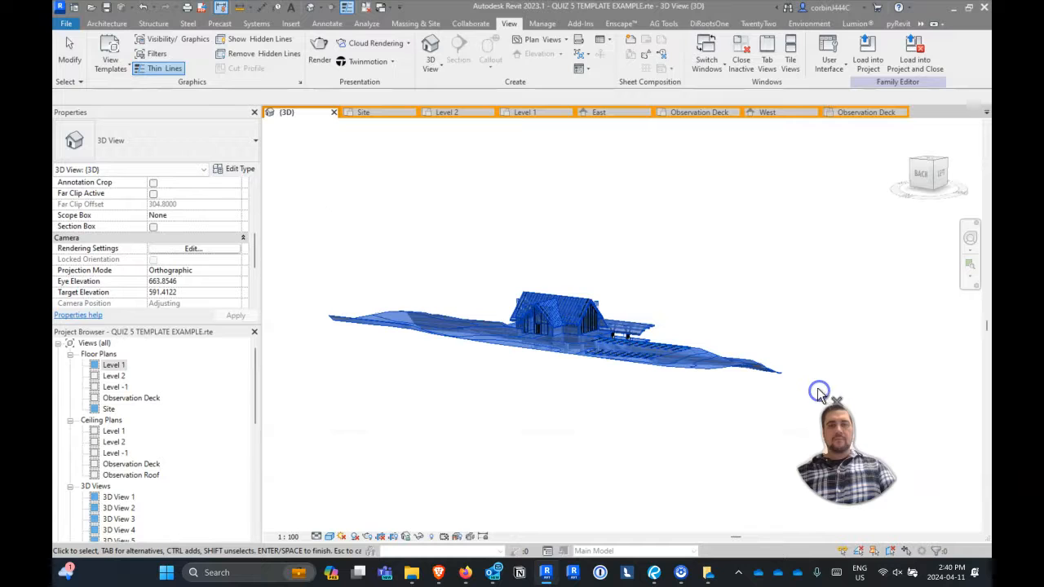
{"action": "key", "text": "Delete"}
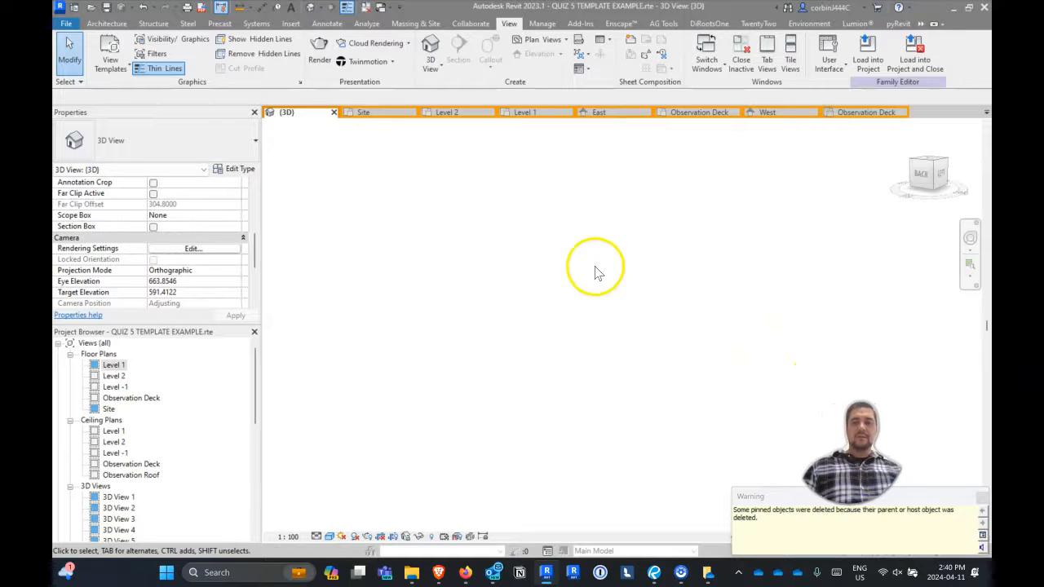
Reveal hidden elements in the default 3D view and delete the imported CADE_3001_-_Test_04_DWG.dwg.
{"action": "left_click", "coordinate": [431, 537]}
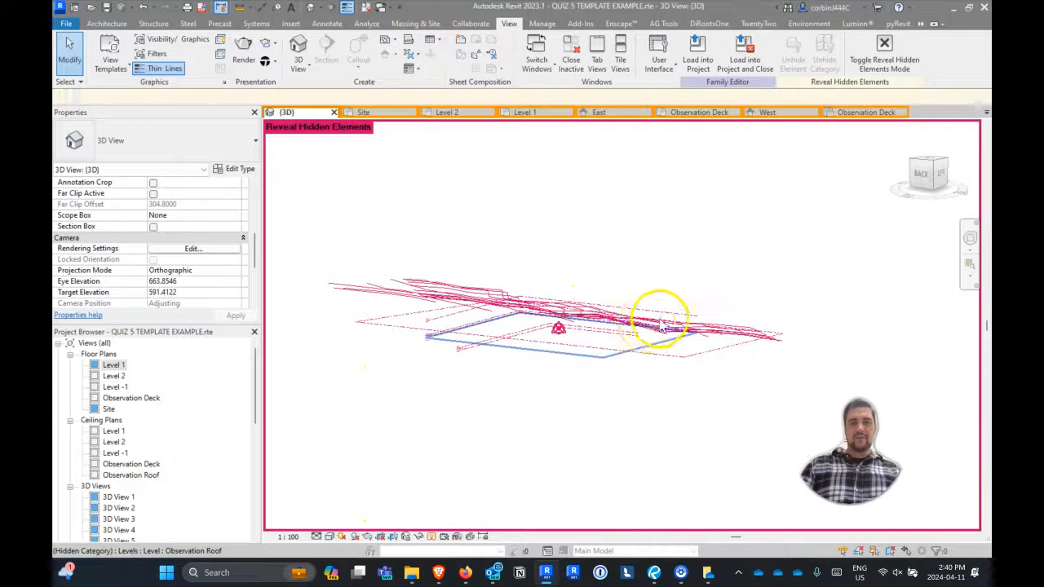
{"action": "left_click", "coordinate": [704, 331]}
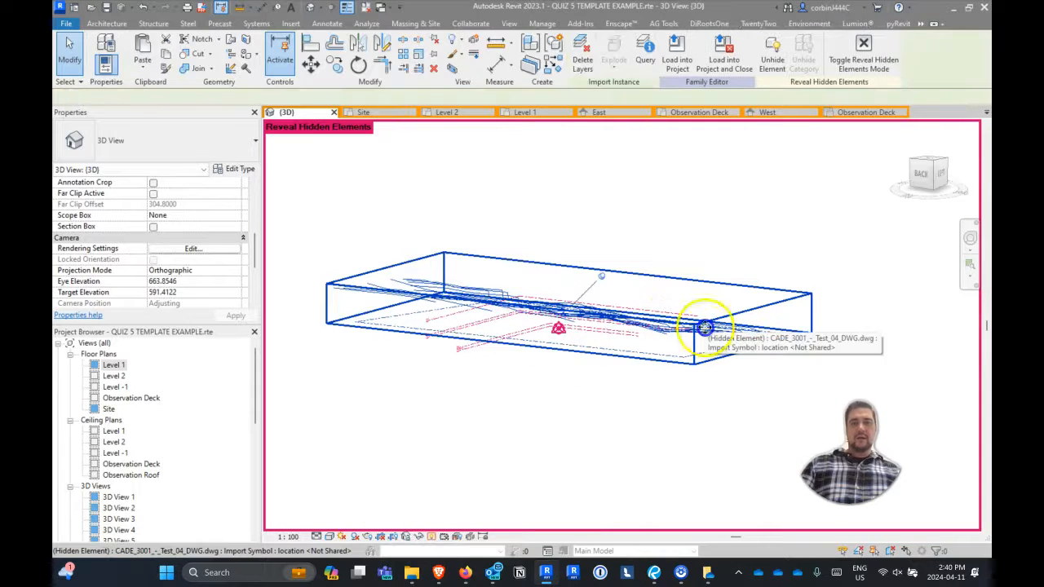
{"action": "key", "text": "Delete"}
{"action": "left_click", "coordinate": [597, 283]}
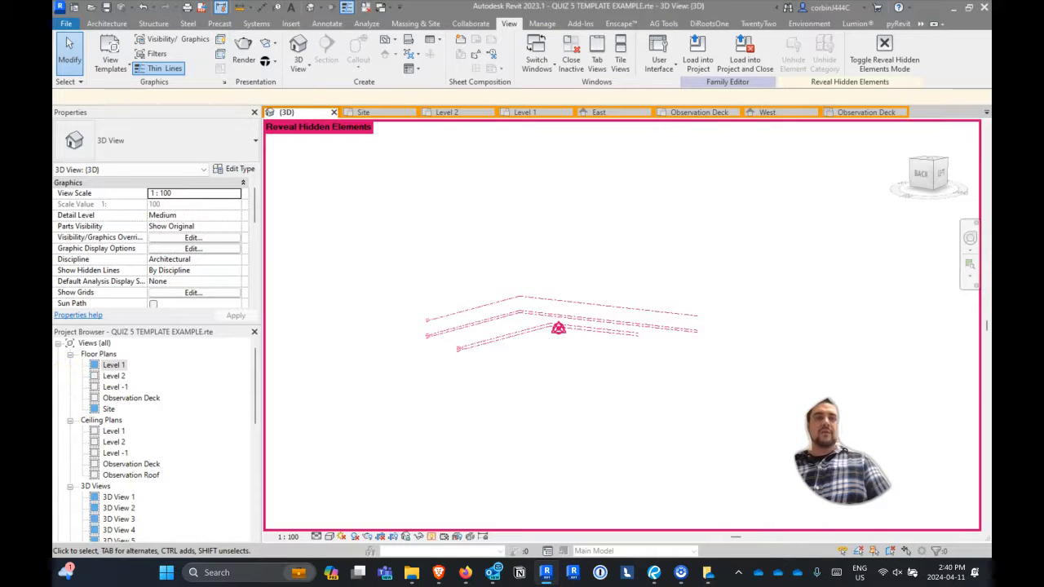
Reveal hidden elements in the East elevation and delete the Observation Roof and Observation Deck levels.
{"action": "scroll", "coordinate": [114, 440], "scroll_direction": "down", "scroll_amount": 5}
{"action": "double_click", "coordinate": [109, 409]}
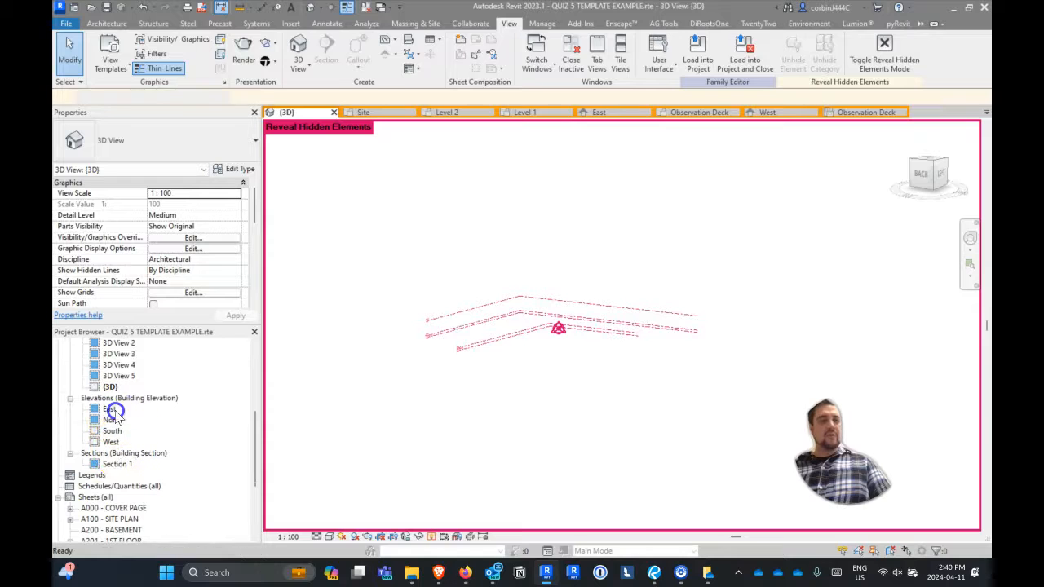
{"action": "left_click", "coordinate": [406, 537]}
{"action": "scroll", "coordinate": [514, 358], "scroll_direction": "down", "scroll_amount": 5}
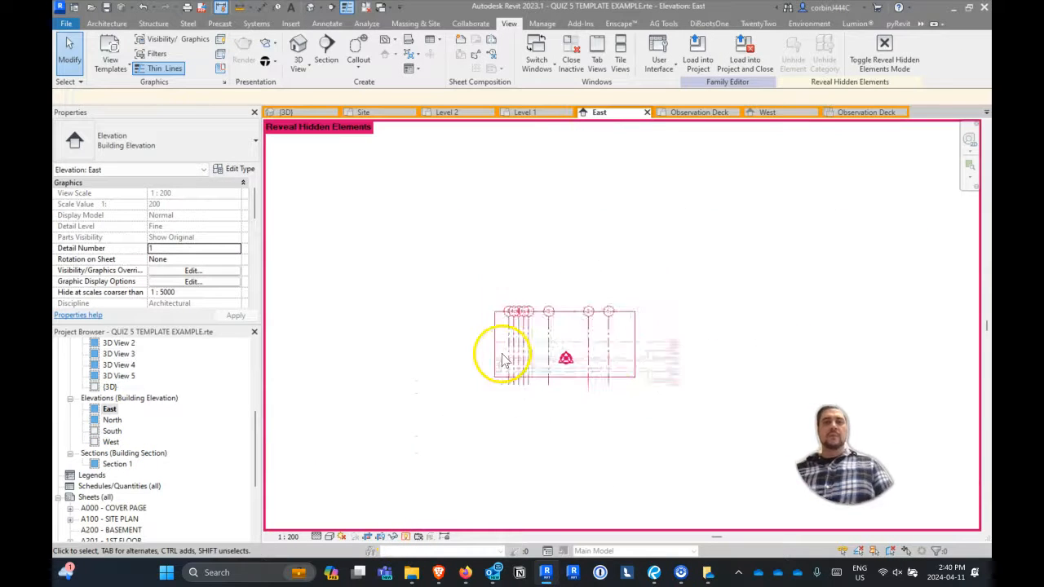
{"action": "scroll", "coordinate": [595, 381], "scroll_direction": "up", "scroll_amount": 5}
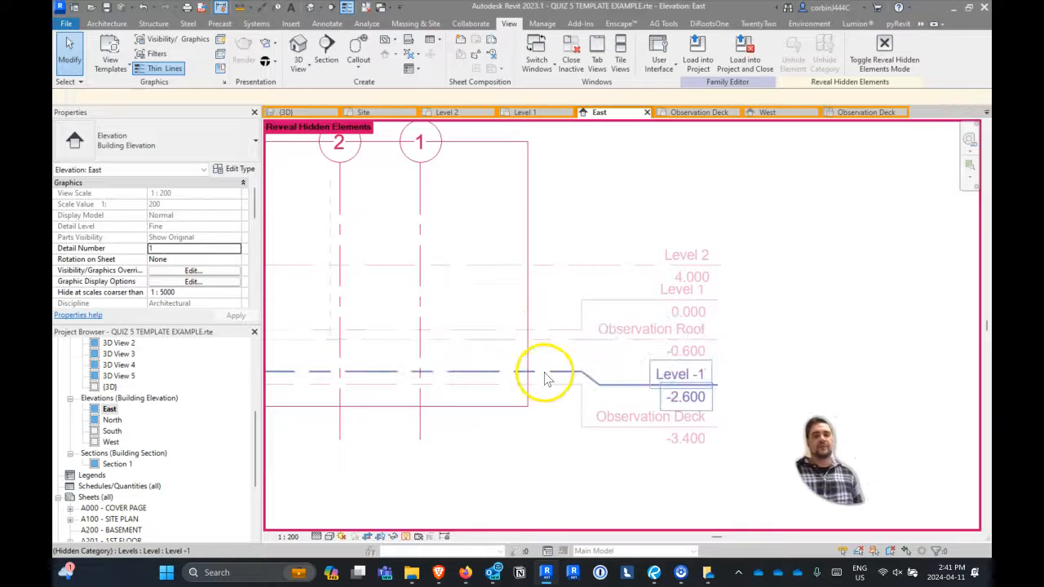
{"action": "scroll", "coordinate": [582, 338], "scroll_direction": "up", "scroll_amount": 3}
{"action": "left_click", "coordinate": [604, 318]}
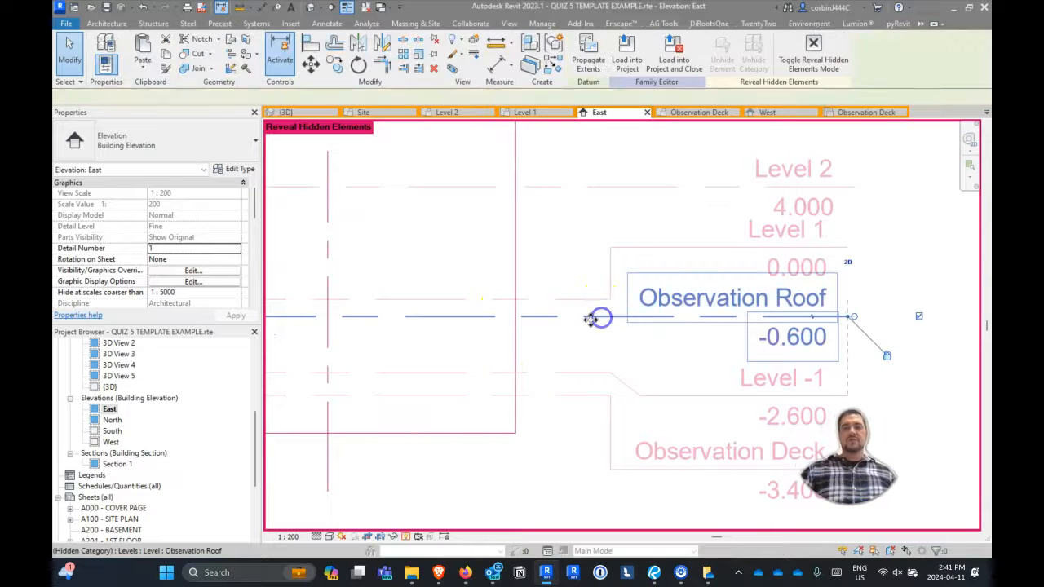
{"action": "key", "text": "Delete"}
{"action": "left_click", "coordinate": [576, 325]}
{"action": "left_click", "coordinate": [564, 400]}
{"action": "key", "text": "Delete"}
{"action": "left_click", "coordinate": [582, 320]}
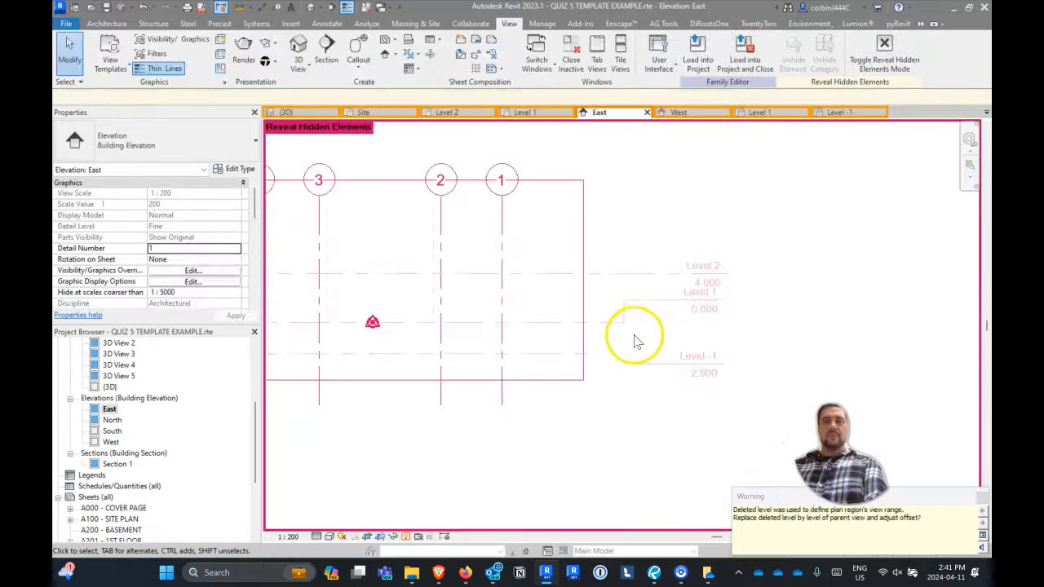
Straighten the elbow in the Level 1 line so its head aligns with the level in the East elevation.
{"action": "left_click", "coordinate": [628, 292]}
{"action": "left_click_drag", "start_coordinate": [613, 292], "coordinate": [615, 326]}
{"action": "left_click", "coordinate": [656, 341]}
{"action": "scroll", "coordinate": [667, 339], "scroll_direction": "down", "scroll_amount": 3}
{"action": "scroll", "coordinate": [587, 387], "scroll_direction": "up", "scroll_amount": 2}
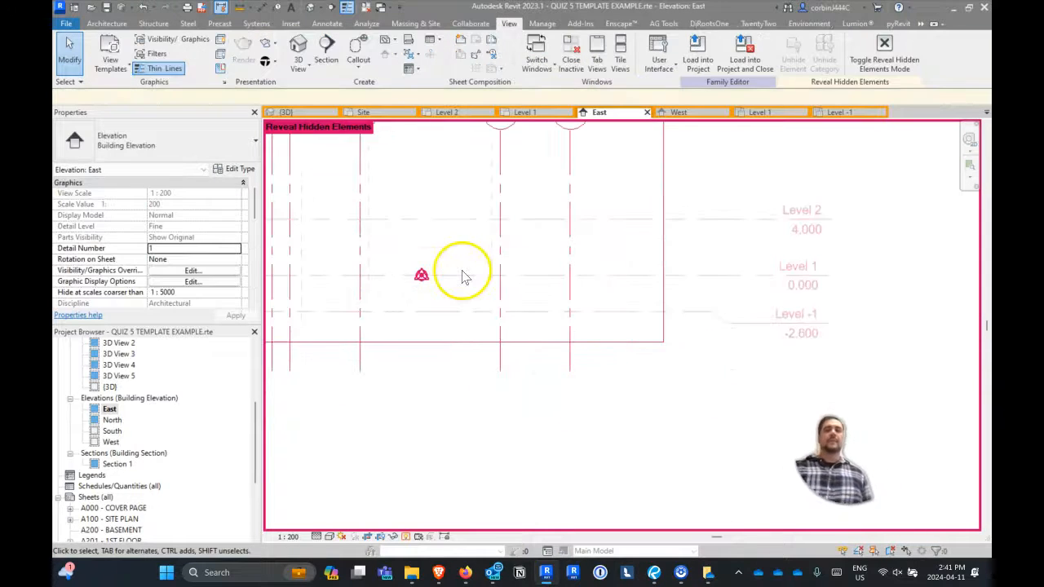
{"action": "scroll", "coordinate": [464, 281], "scroll_direction": "down", "scroll_amount": 2}
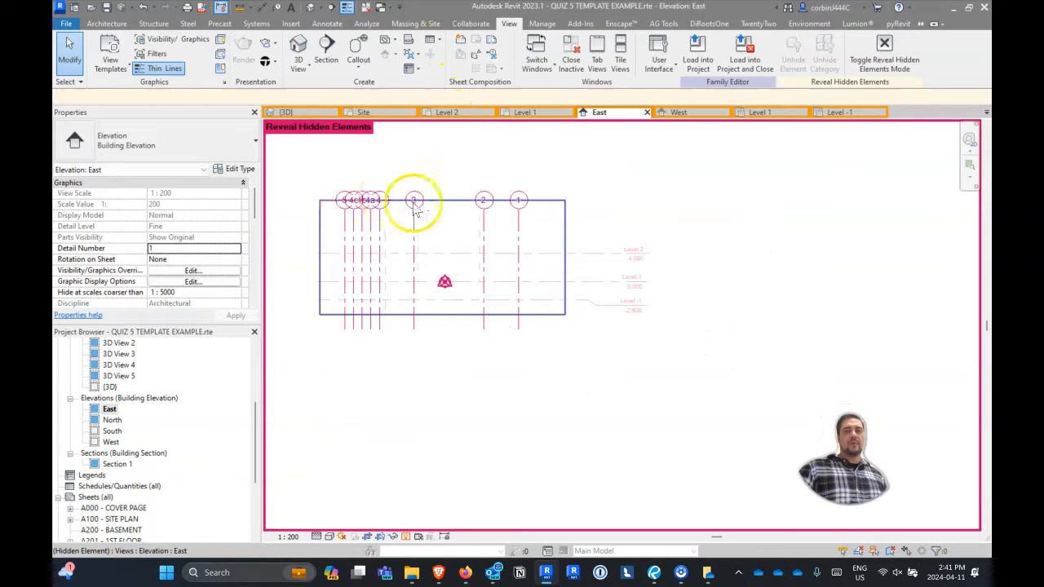
Delete all grids, array groups and reference planes in the Level 1 ceiling plan.
{"action": "scroll", "coordinate": [131, 384], "scroll_direction": "up", "scroll_amount": 5}
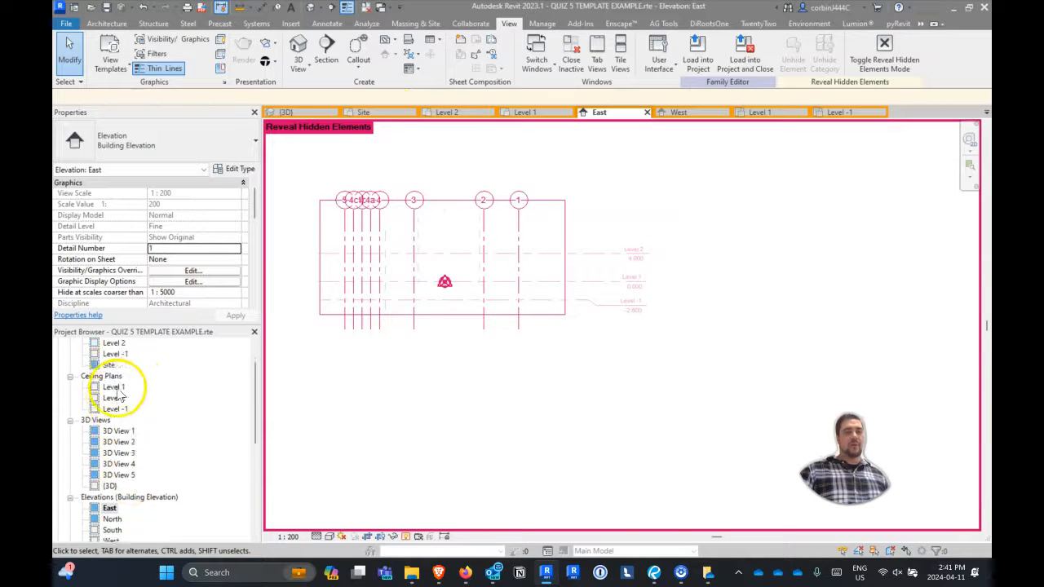
{"action": "double_click", "coordinate": [114, 397]}
{"action": "scroll", "coordinate": [398, 323], "scroll_direction": "down", "scroll_amount": 3}
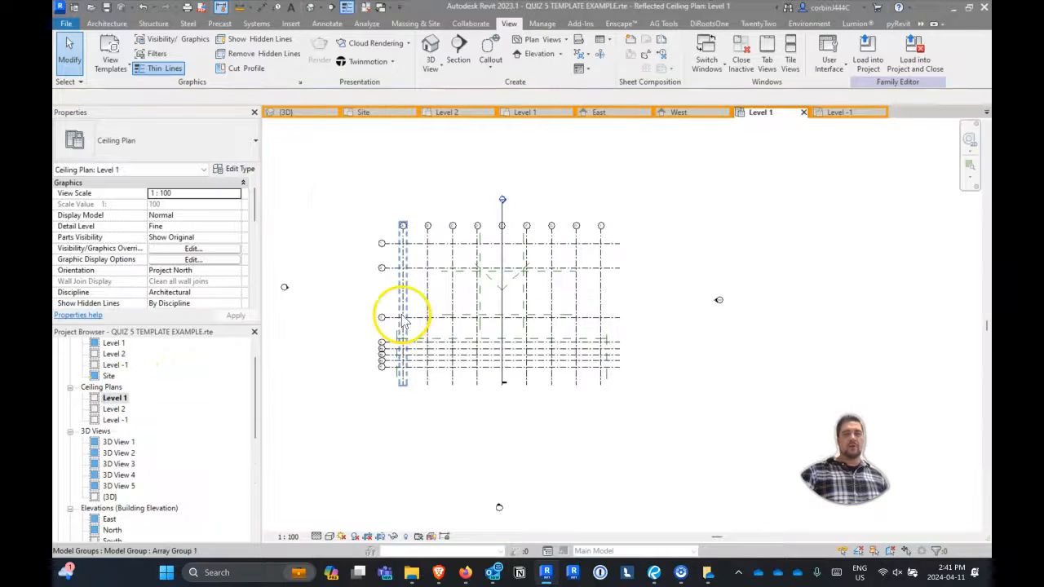
{"action": "scroll", "coordinate": [408, 286], "scroll_direction": "up", "scroll_amount": 2}
{"action": "left_click_drag", "start_coordinate": [339, 164], "coordinate": [751, 445]}
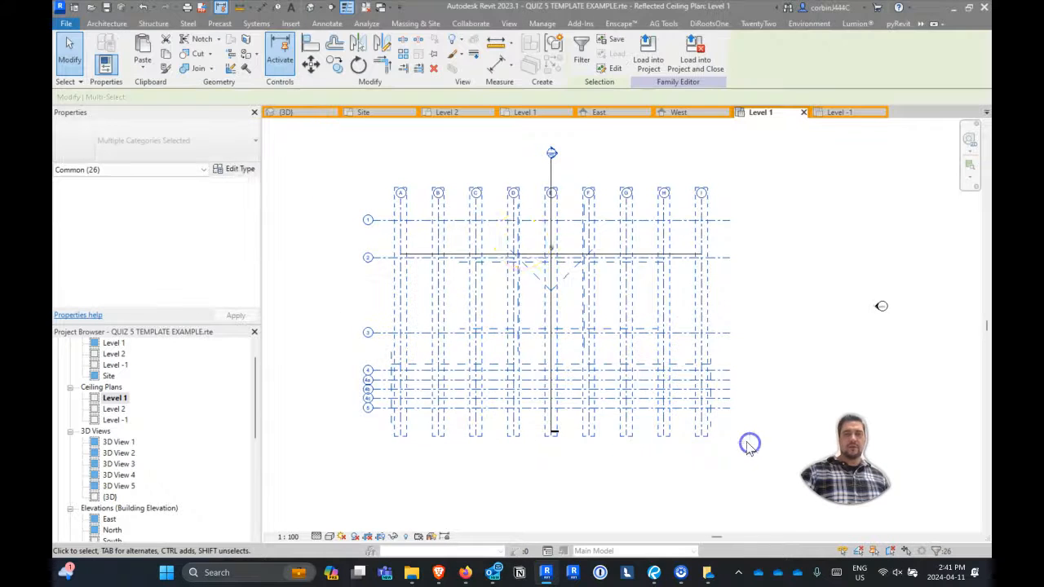
{"action": "scroll", "coordinate": [526, 273], "scroll_direction": "up", "scroll_amount": 5}
{"action": "scroll", "coordinate": [600, 330], "scroll_direction": "down", "scroll_amount": 4}
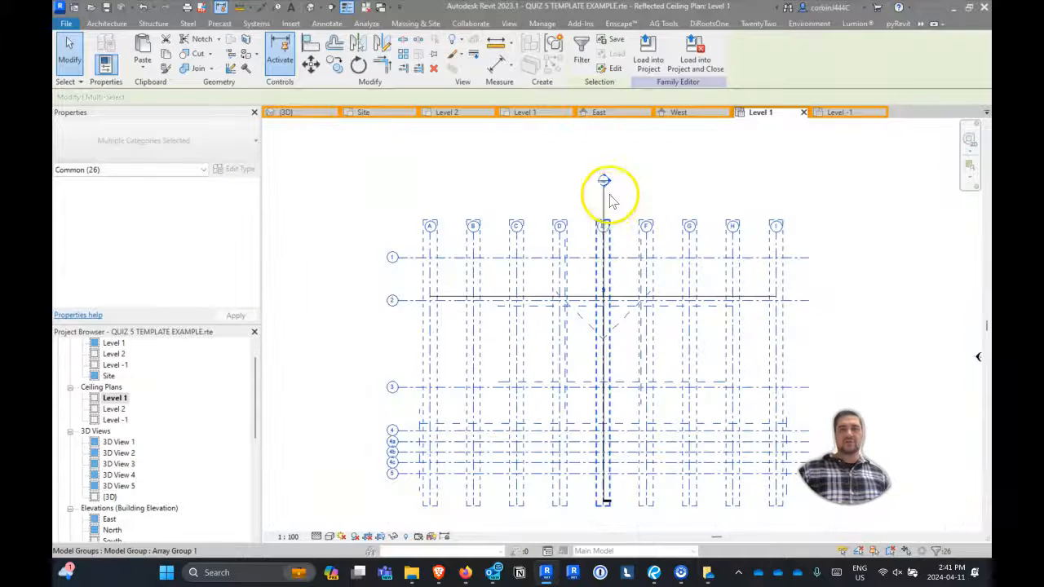
{"action": "scroll", "coordinate": [604, 335], "scroll_direction": "up", "scroll_amount": 3}
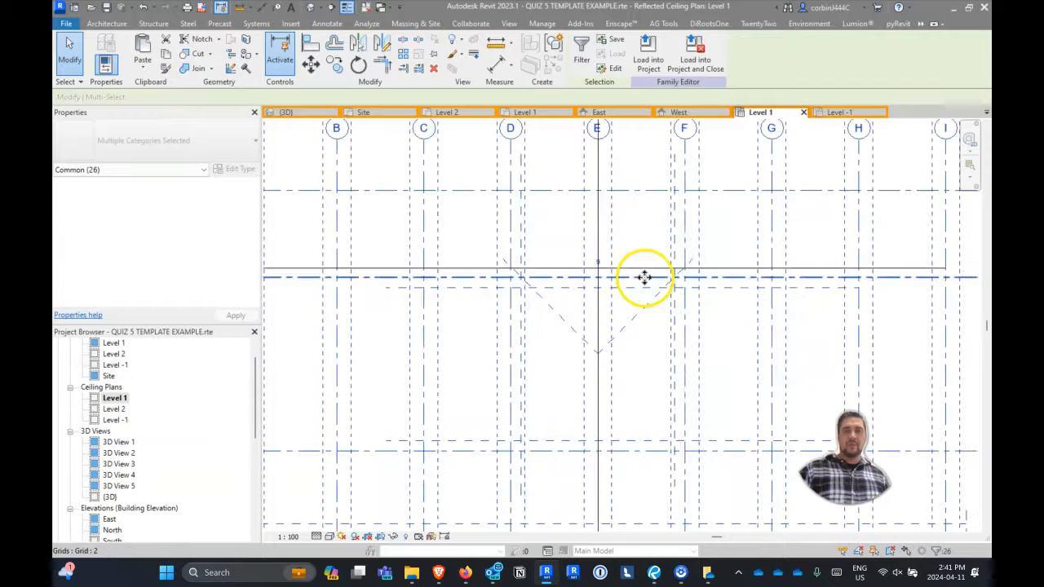
{"action": "key", "text": "Delete"}
{"action": "scroll", "coordinate": [642, 295], "scroll_direction": "down", "scroll_amount": 4}
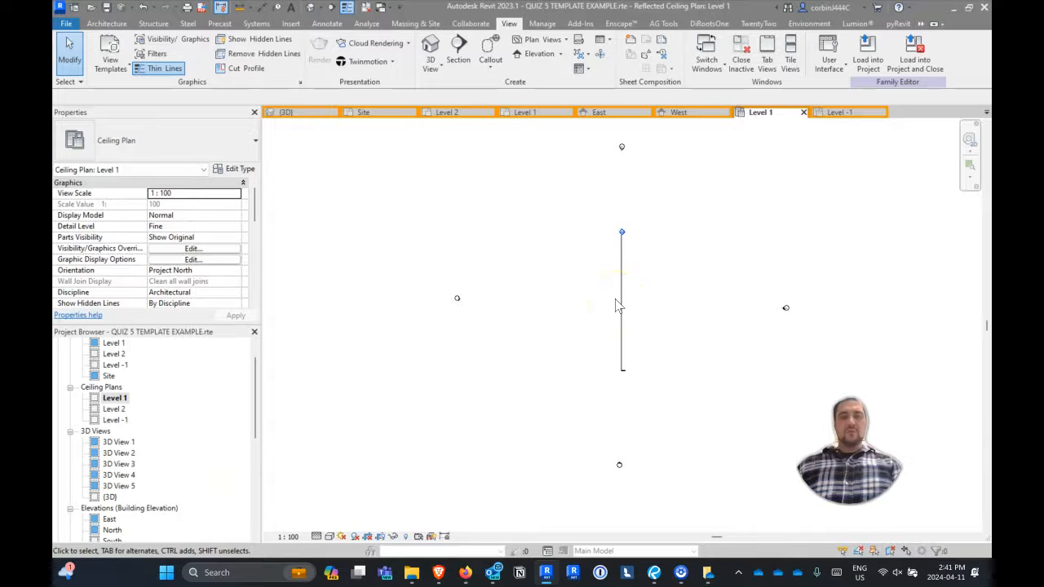
Delete the rectangular plan region from the Level 1 floor plan.
{"action": "scroll", "coordinate": [155, 359], "scroll_direction": "up", "scroll_amount": 1}
{"action": "double_click", "coordinate": [114, 364]}
{"action": "scroll", "coordinate": [537, 341], "scroll_direction": "up", "scroll_amount": 2}
{"action": "left_click", "coordinate": [492, 318]}
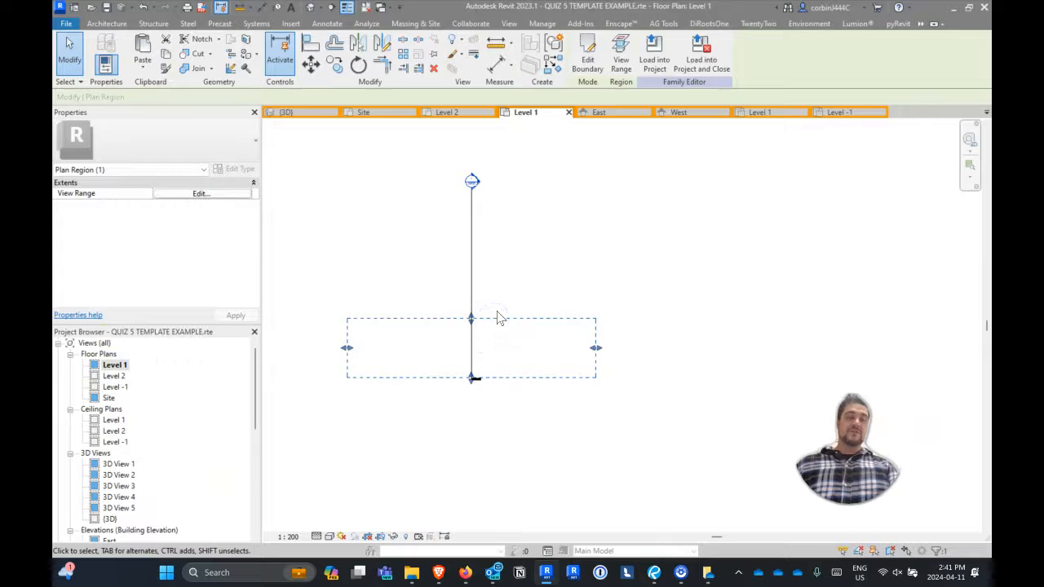
{"action": "key", "text": "Escape"}
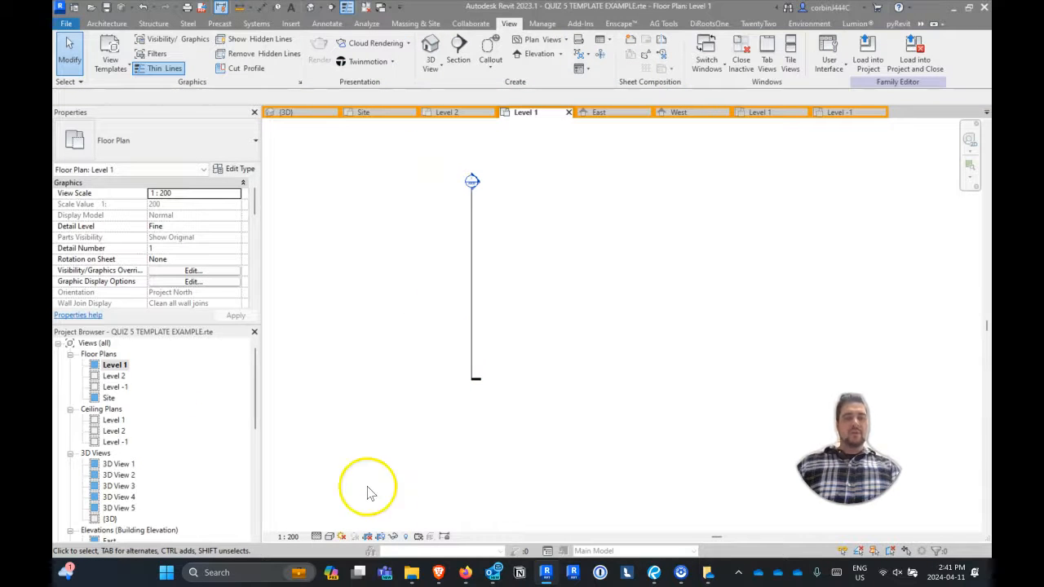
Reveal hidden elements in the Level 1 floor plan, then unpin and delete the property lines.
{"action": "left_click", "coordinate": [406, 537]}
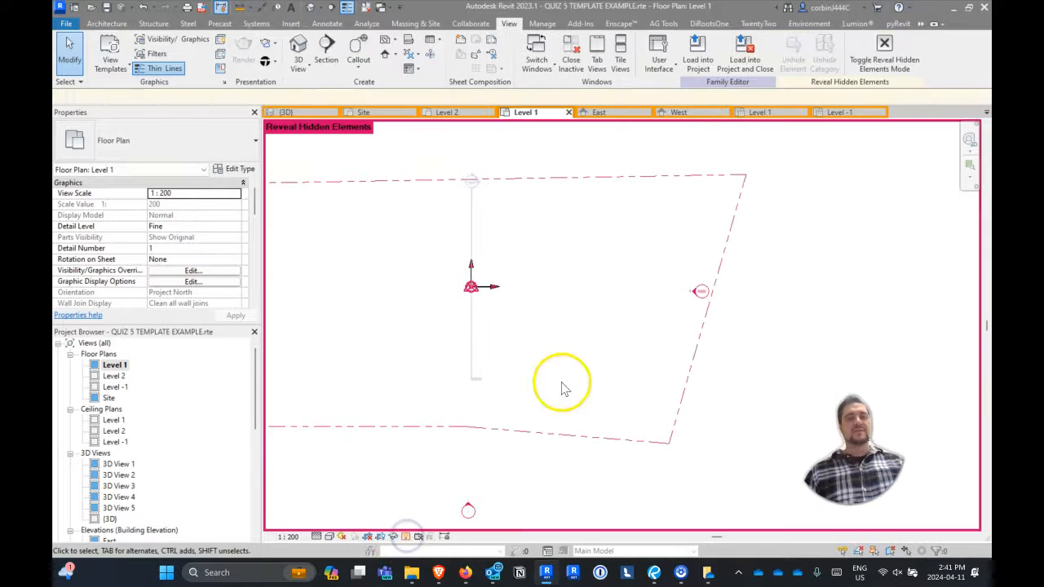
{"action": "scroll", "coordinate": [595, 343], "scroll_direction": "down", "scroll_amount": 2}
{"action": "left_click", "coordinate": [510, 269]}
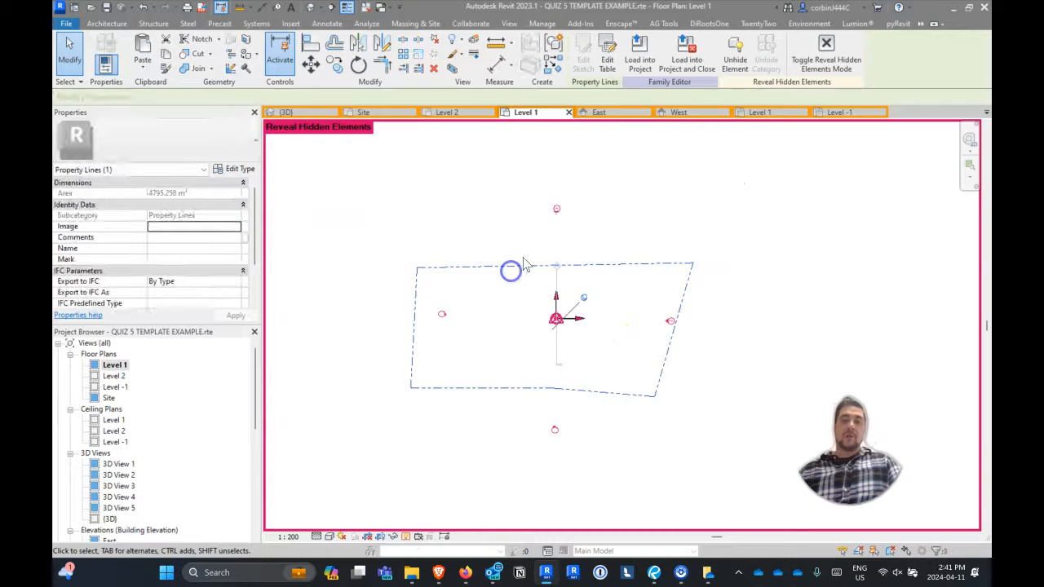
{"action": "key", "text": "Delete"}
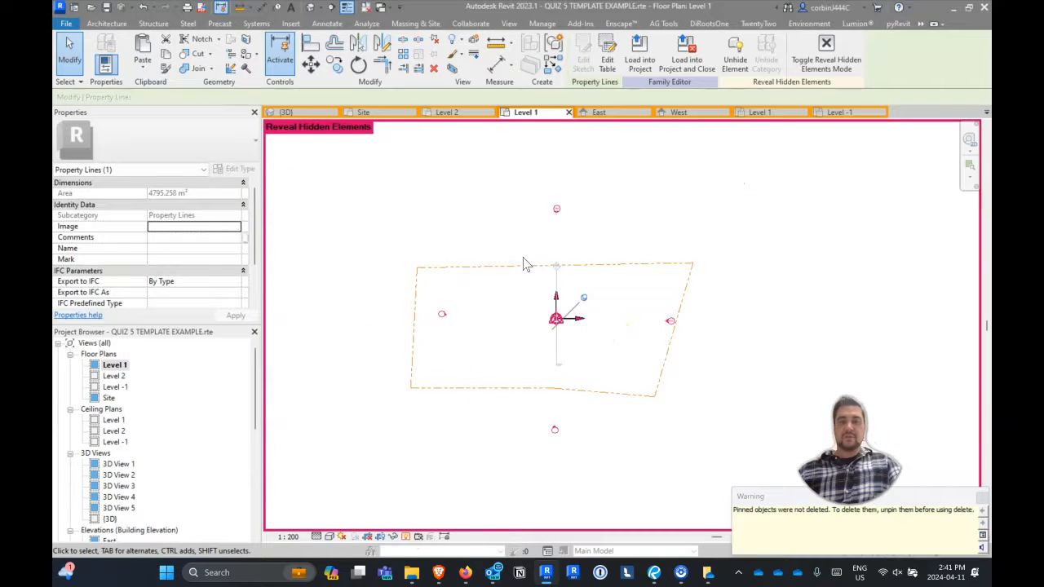
{"action": "left_click", "coordinate": [579, 297]}
{"action": "key", "text": "Delete"}
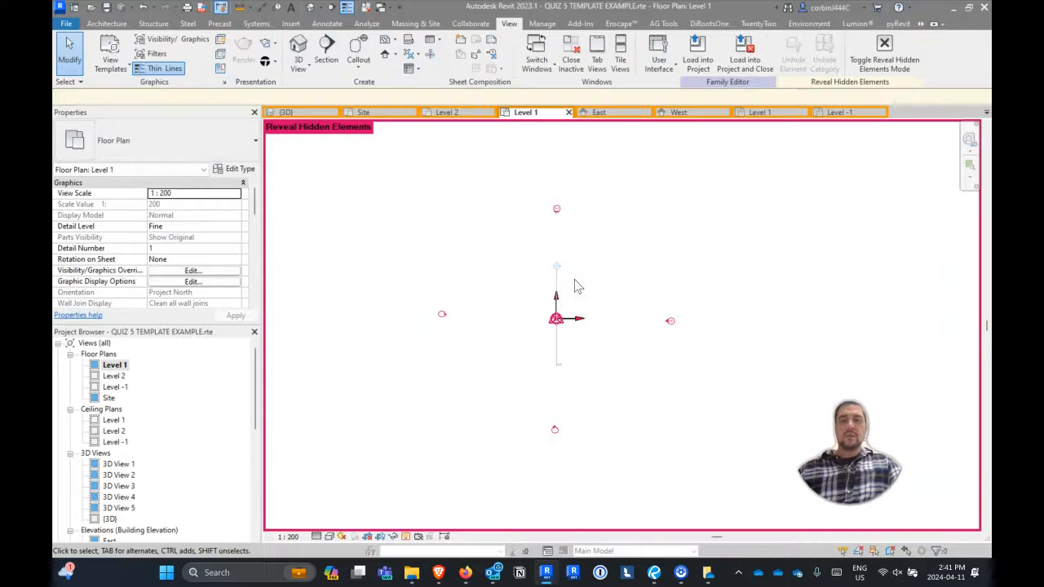
Draw a horizontal reference plane westward from the project base point in the Level 1 floor plan.
{"action": "scroll", "coordinate": [539, 350], "scroll_direction": "up", "scroll_amount": 4}
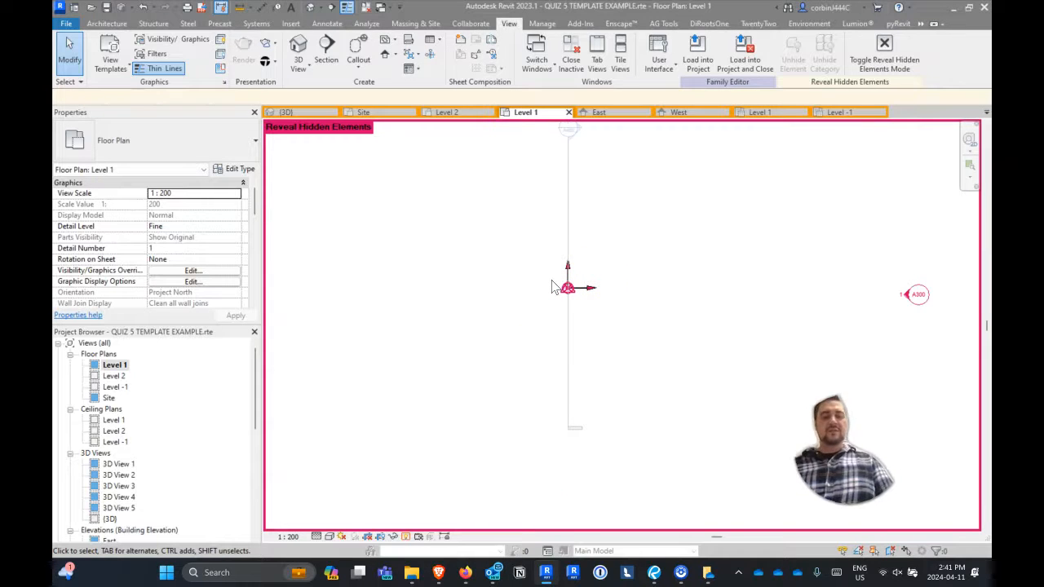
{"action": "key", "text": "r"}
{"action": "key", "text": "p"}
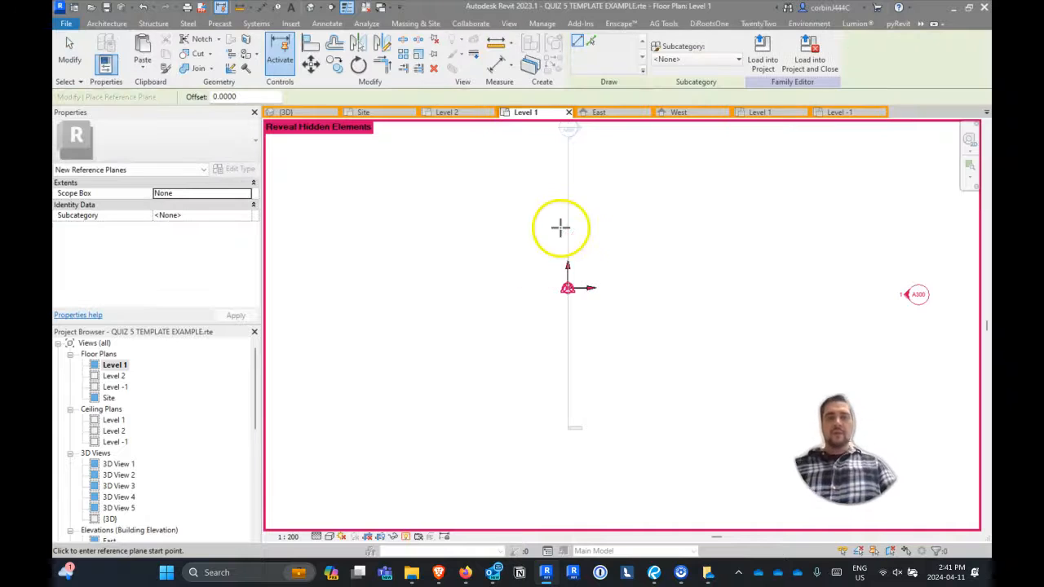
{"action": "left_click", "coordinate": [567, 288]}
{"action": "left_click", "coordinate": [453, 288]}
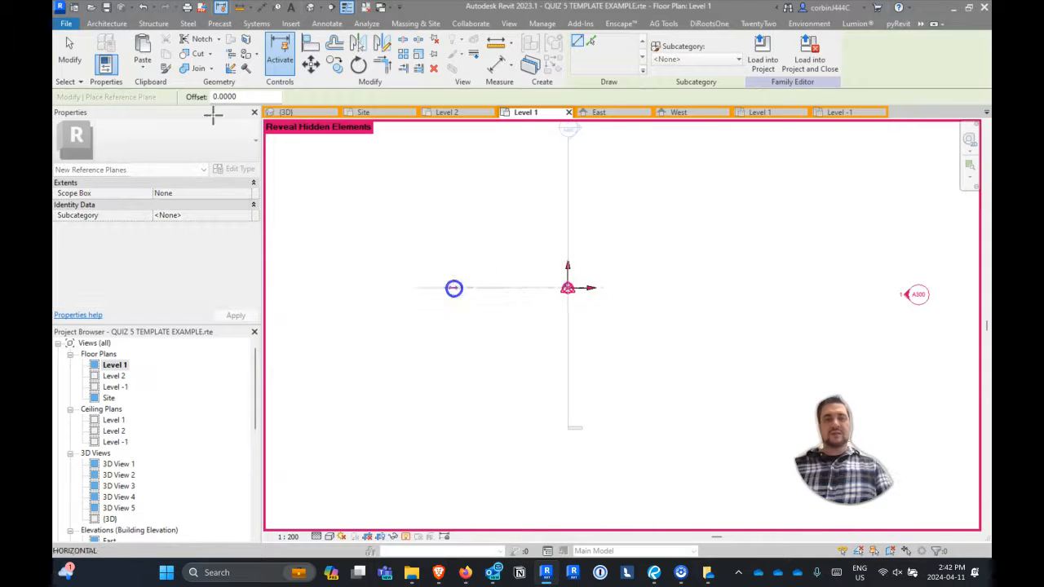
{"action": "key", "text": "Escape"}
Extend the east end of the horizontal reference plane past the base point so both sides are about equal.
{"action": "left_click", "coordinate": [226, 117]}
{"action": "left_click", "coordinate": [565, 288]}
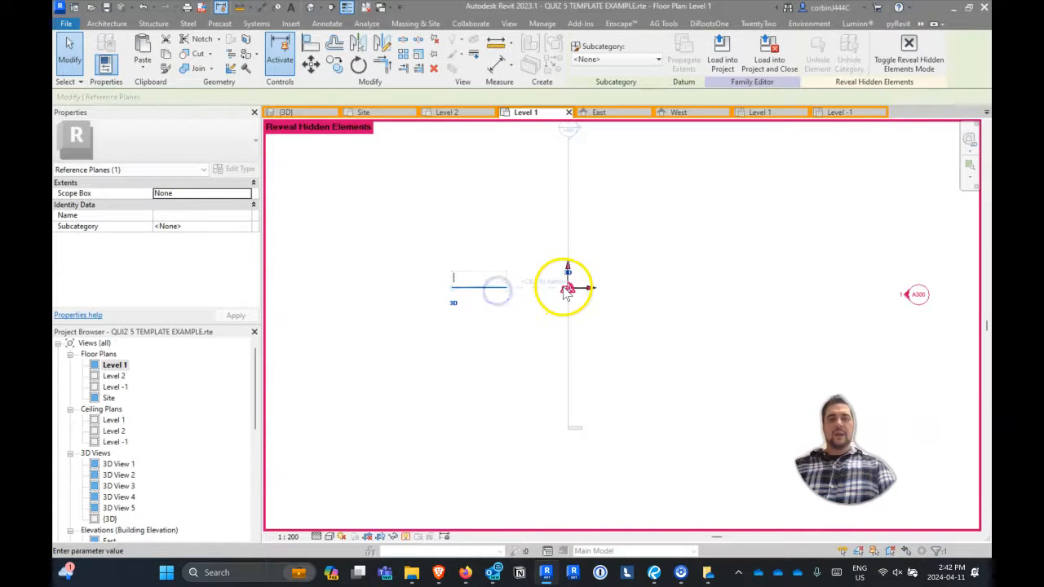
{"action": "key", "text": "Escape"}
{"action": "key", "text": "Escape"}
{"action": "left_click", "coordinate": [542, 289]}
{"action": "mouse_move", "coordinate": [541, 289]}
{"action": "left_mouse_down"}
{"action": "mouse_move", "coordinate": [751, 281]}
{"action": "mouse_move", "coordinate": [703, 287]}
{"action": "left_mouse_up"}
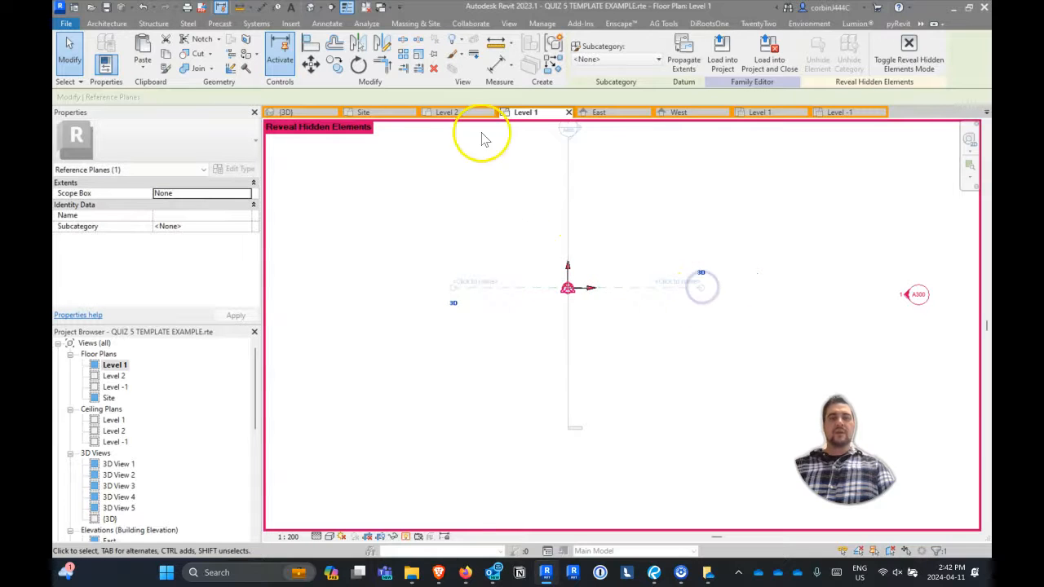
Mirror a copy of the horizontal reference plane about a diagonal axis through the base point to make a vertical one.
{"action": "left_click", "coordinate": [378, 43]}
{"action": "left_click", "coordinate": [568, 288]}
{"action": "left_click", "coordinate": [535, 262]}
{"action": "left_click", "coordinate": [805, 335]}
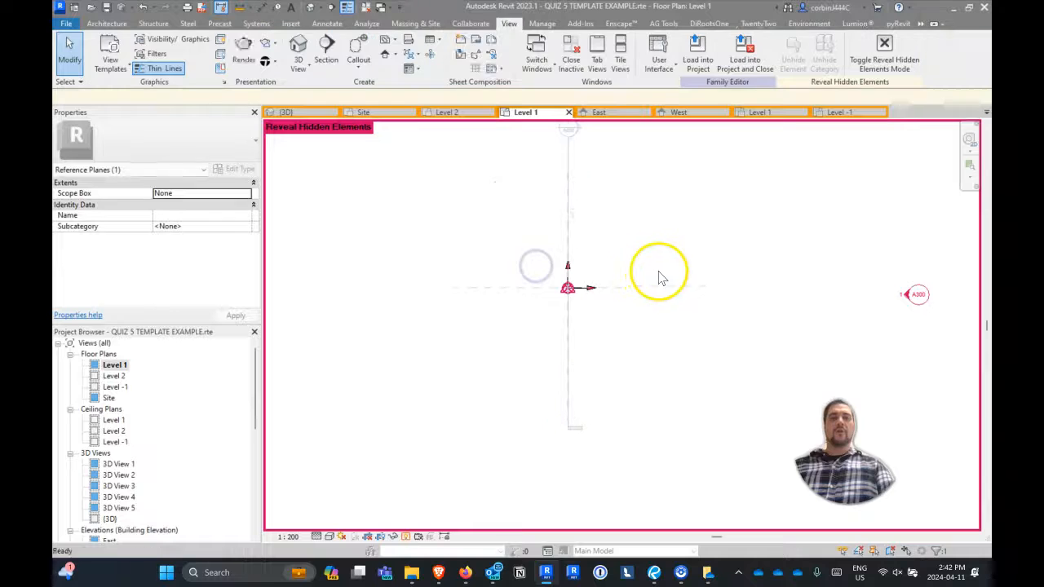
Turn off Reveal Hidden Elements in the default 3D view and in the Level 1 floor plan.
{"action": "left_click", "coordinate": [292, 110]}
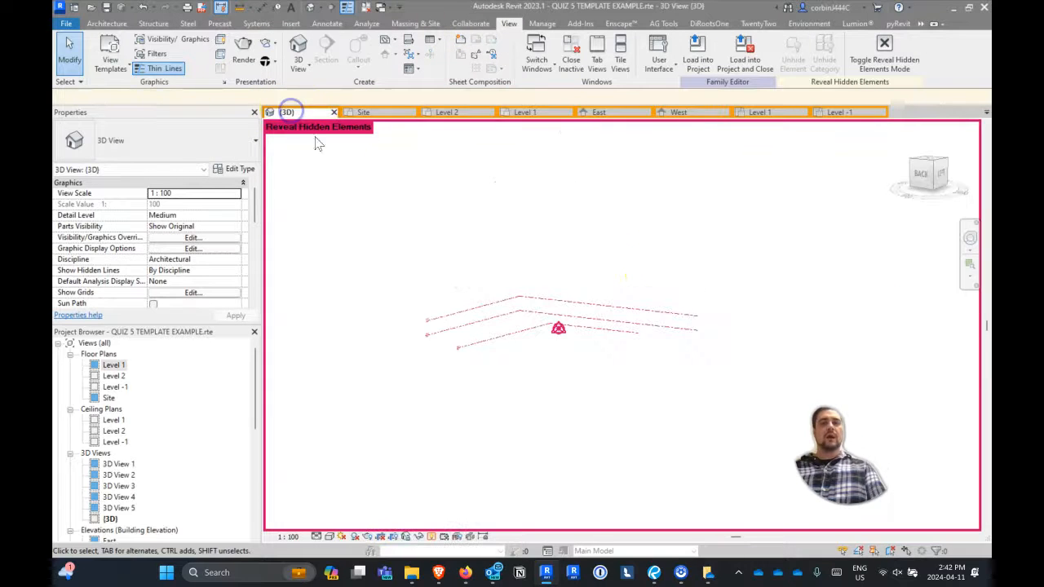
{"action": "left_click", "coordinate": [884, 51]}
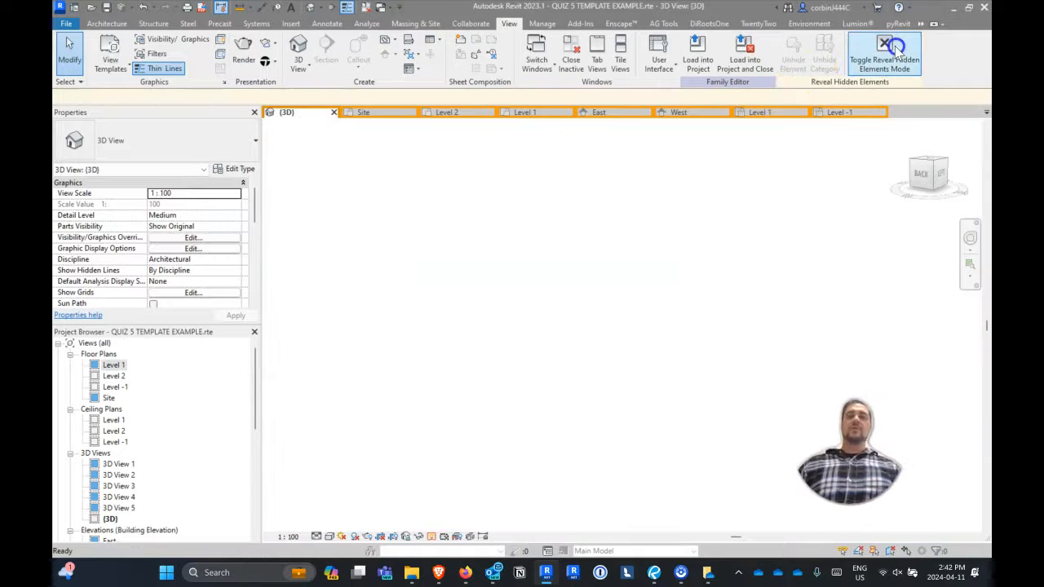
{"action": "left_click", "coordinate": [522, 112]}
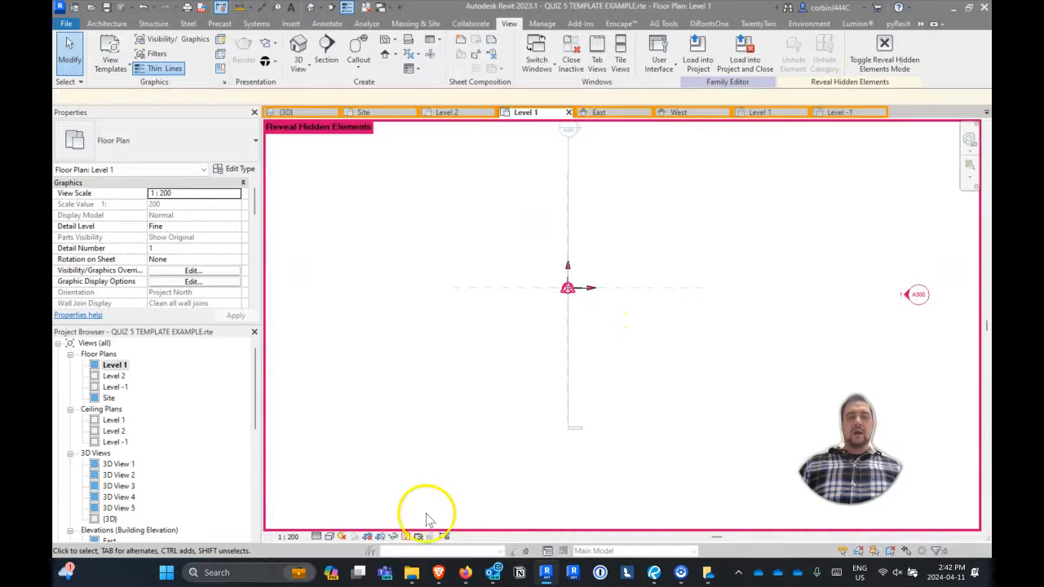
{"action": "left_click", "coordinate": [406, 536]}
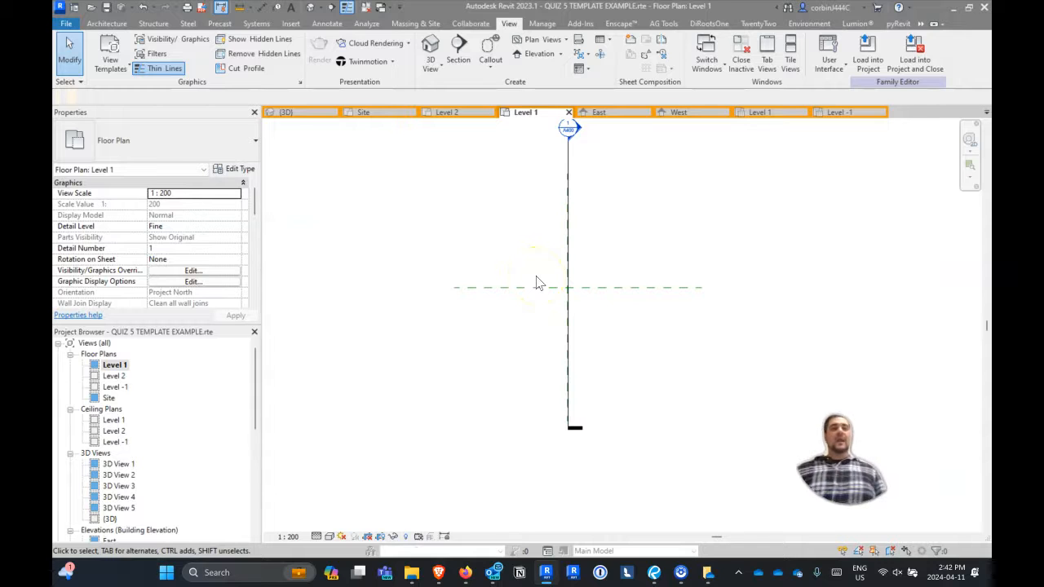
Try to transfer project standards into the template.
{"action": "scroll", "coordinate": [137, 447], "scroll_direction": "down", "scroll_amount": 6}
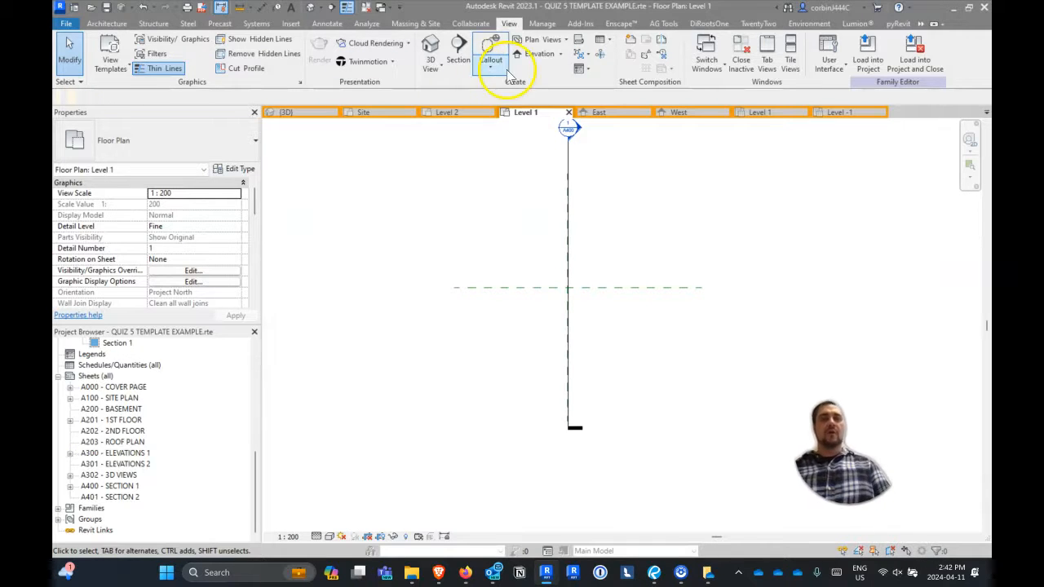
{"action": "left_click", "coordinate": [542, 24]}
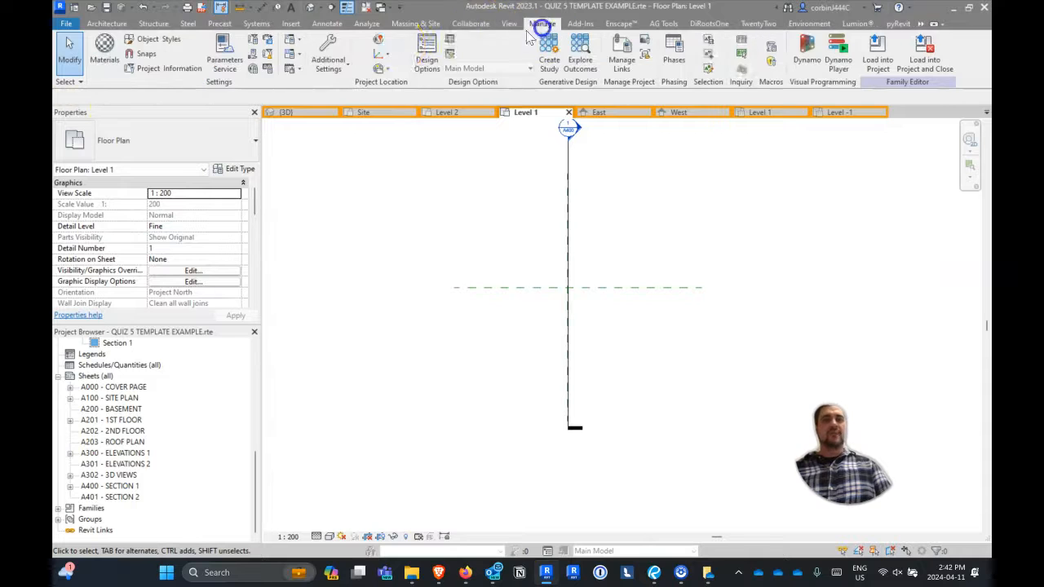
{"action": "left_click", "coordinate": [270, 41]}
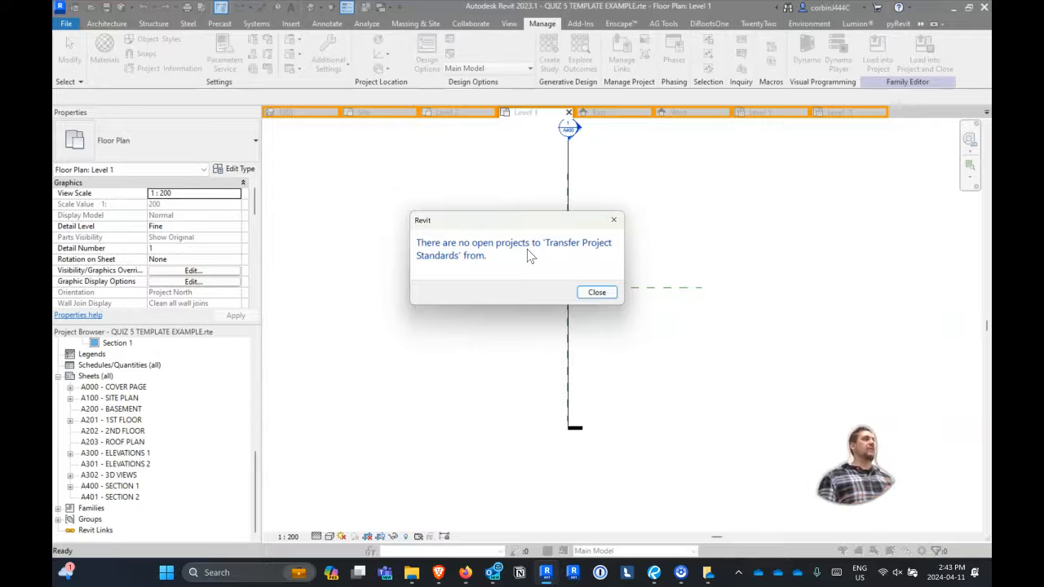
{"action": "key", "text": "Return"}
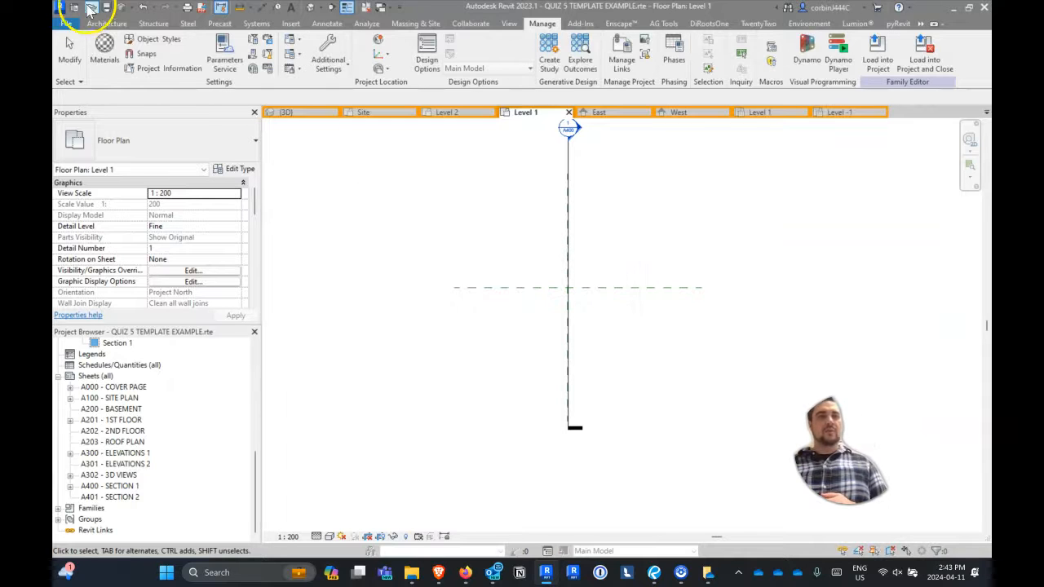
Open the recent project CADE_3001_-_Test_04_RVT_Week 13_Practice.rvt, then return to the template's A400 - SECTION 1 sheet.
{"action": "left_click", "coordinate": [72, 27]}
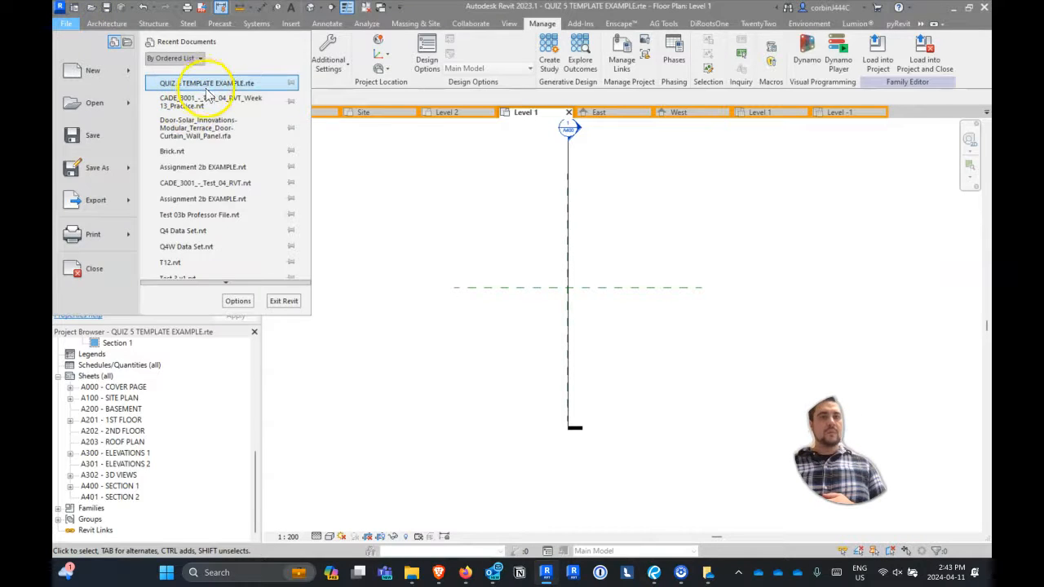
{"action": "left_click", "coordinate": [209, 102]}
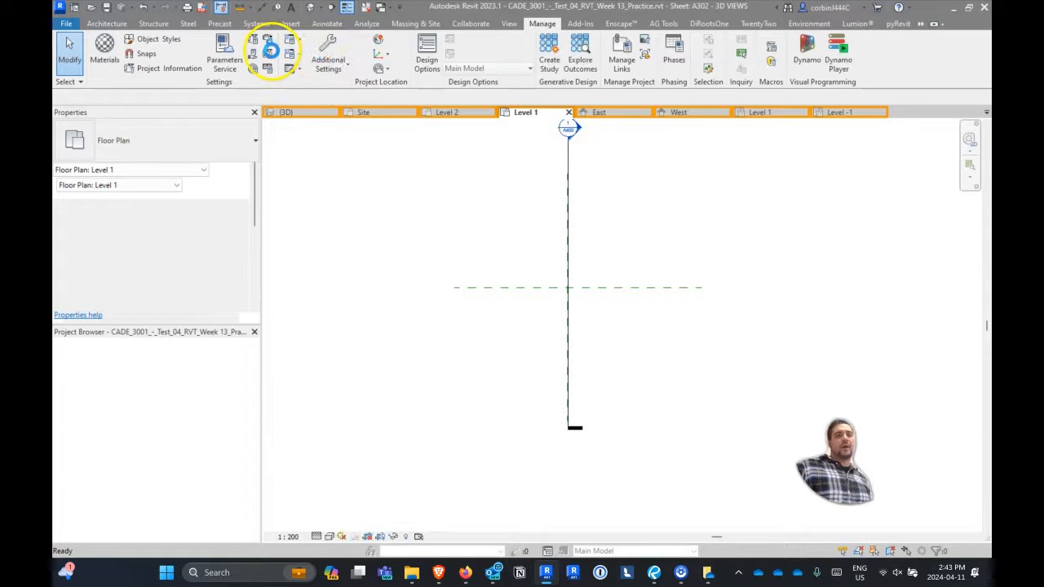
{"action": "left_click", "coordinate": [287, 25]}
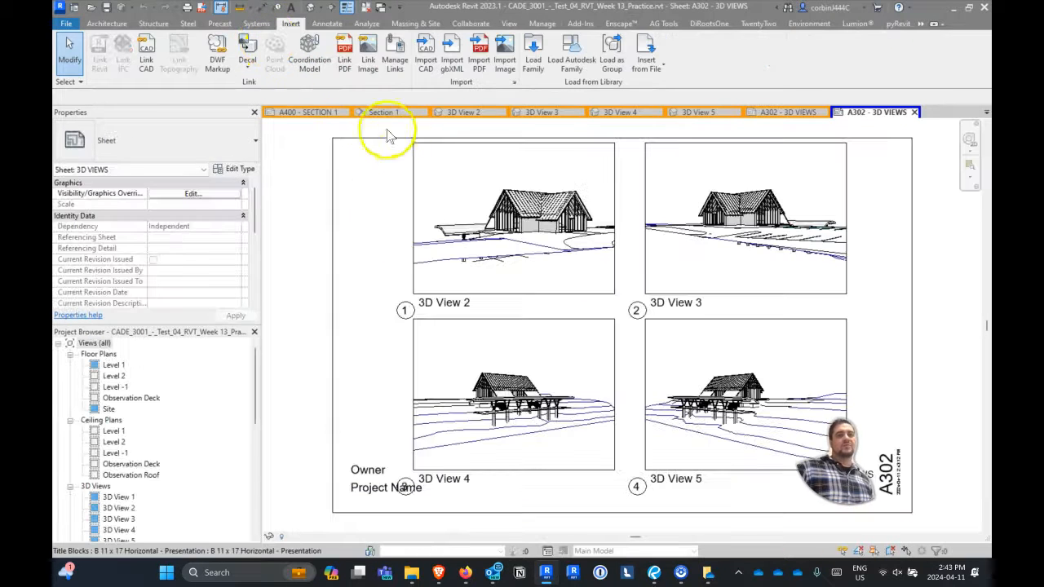
{"action": "left_click", "coordinate": [324, 113]}
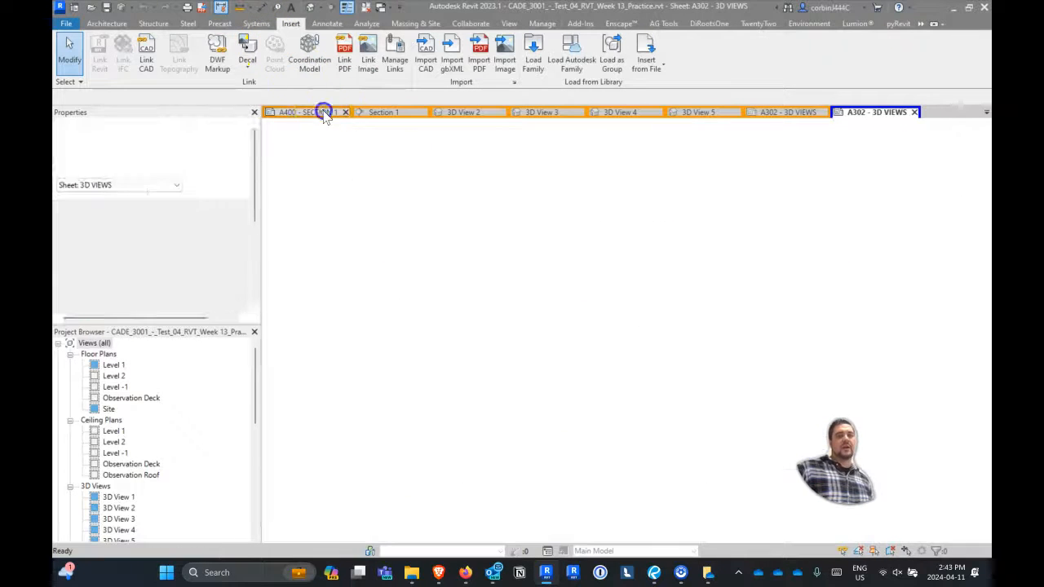
Check only Wall Types for transfer from the practice project, and cancel the project standards transfer.
{"action": "left_click", "coordinate": [318, 23]}
{"action": "left_click", "coordinate": [291, 39]}
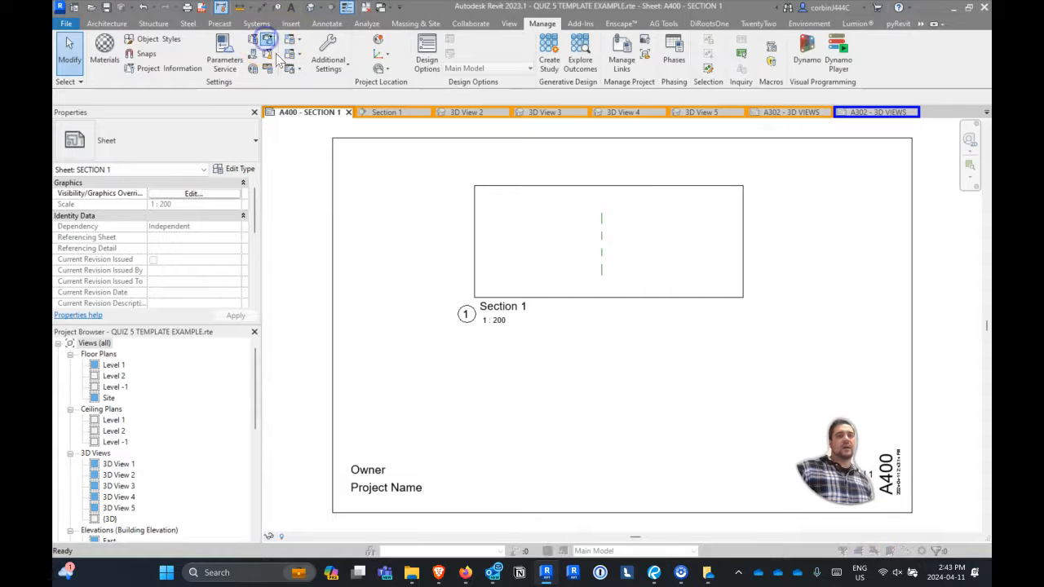
{"action": "scroll", "coordinate": [444, 260], "scroll_direction": "down", "scroll_amount": 15}
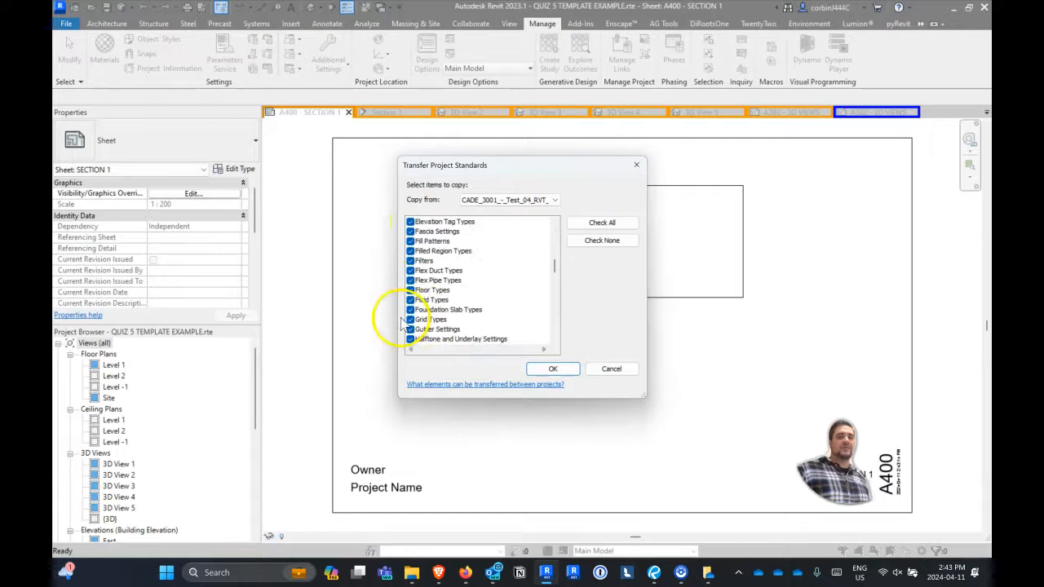
{"action": "left_click", "coordinate": [601, 240]}
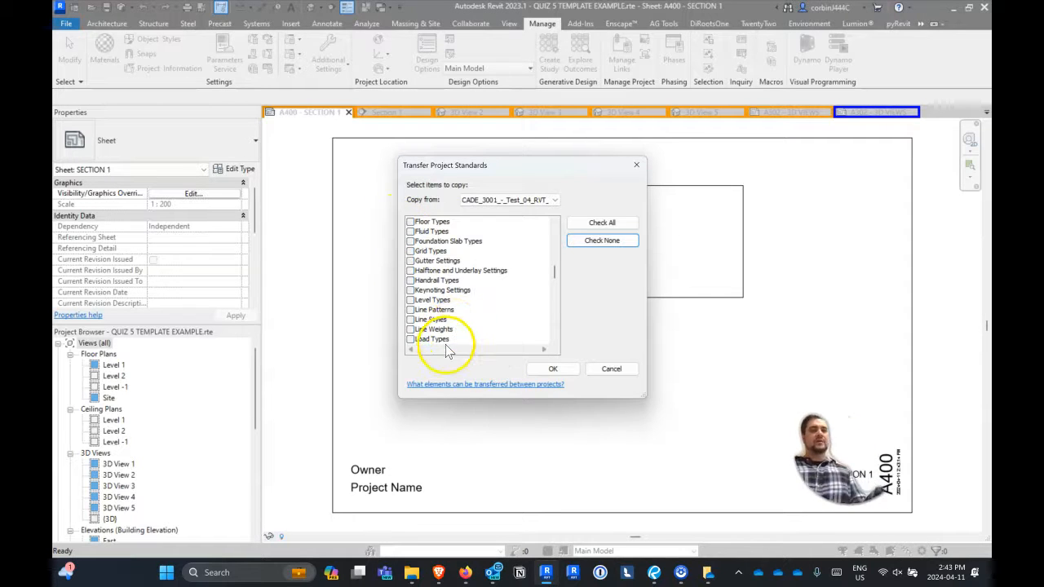
{"action": "scroll", "coordinate": [437, 331], "scroll_direction": "down", "scroll_amount": 7}
{"action": "scroll", "coordinate": [412, 343], "scroll_direction": "down", "scroll_amount": 10}
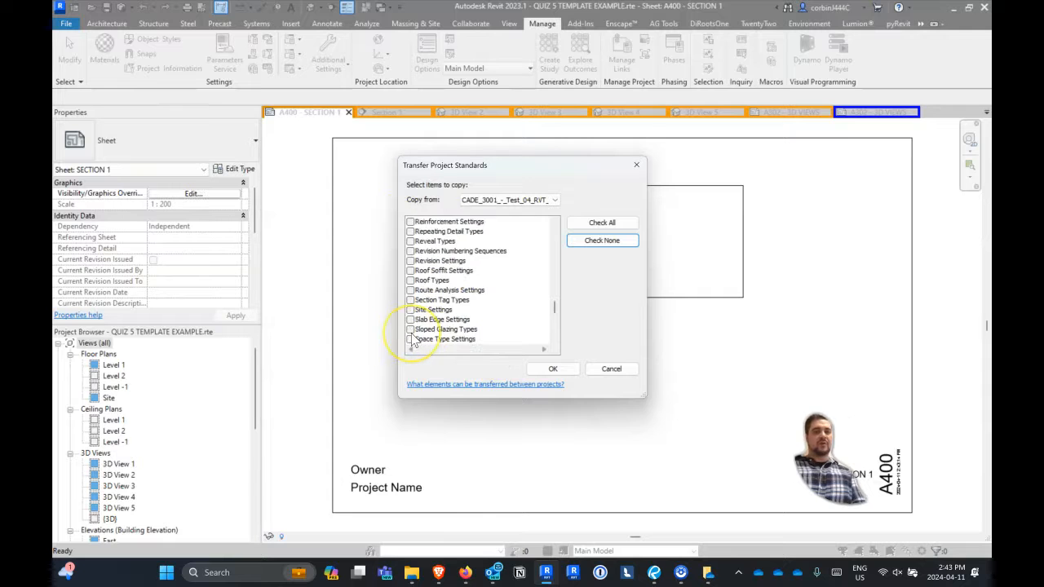
{"action": "left_click", "coordinate": [410, 299]}
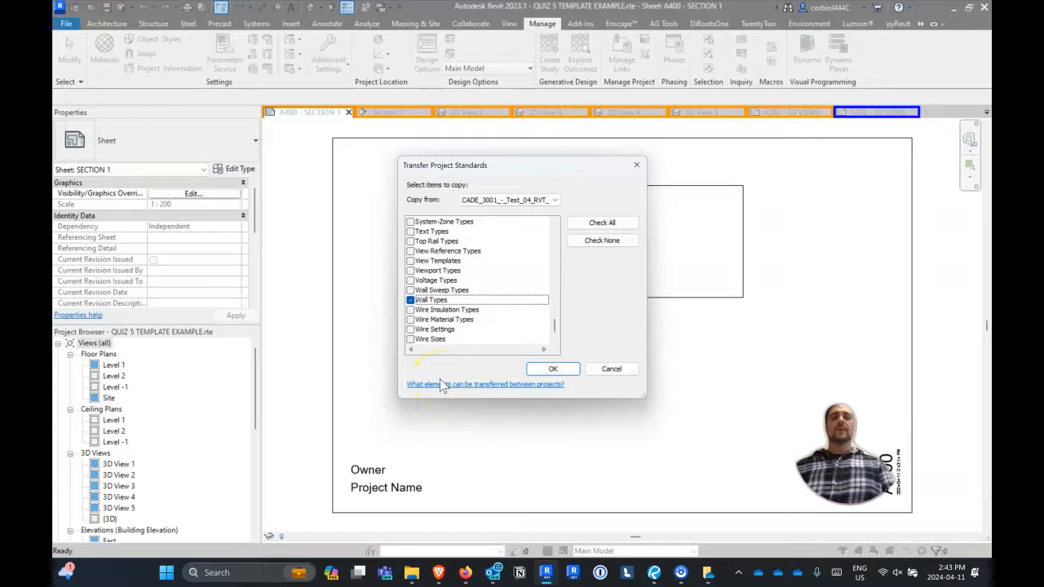
{"action": "left_click", "coordinate": [629, 368]}
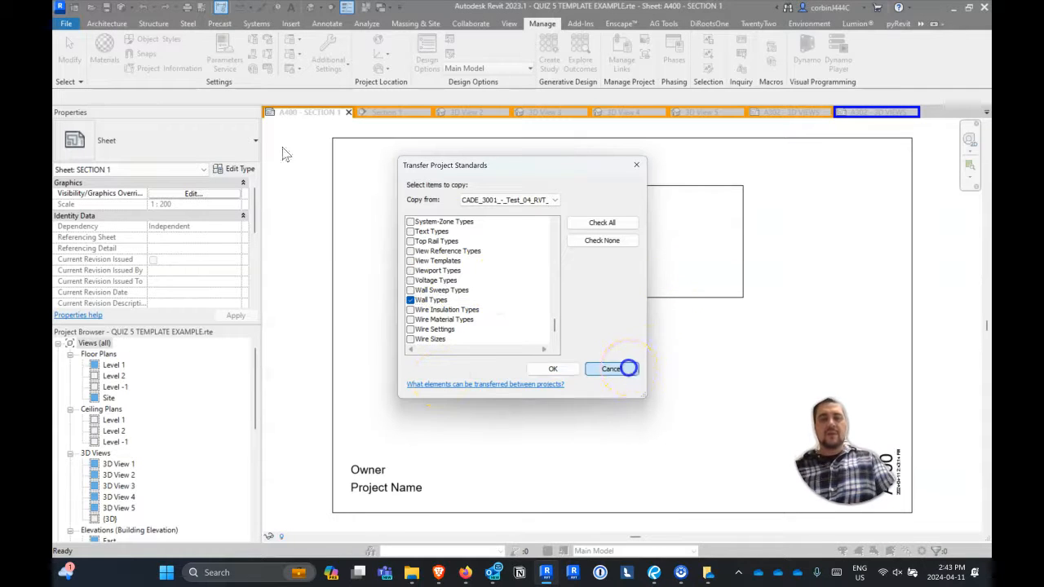
Draw a rectangle of Retaining - 300mm Concrete walls, about 15 by 15.3 m, around the reference plane intersection in the Level 1 floor plan.
{"action": "scroll", "coordinate": [586, 331], "scroll_direction": "down", "scroll_amount": 3}
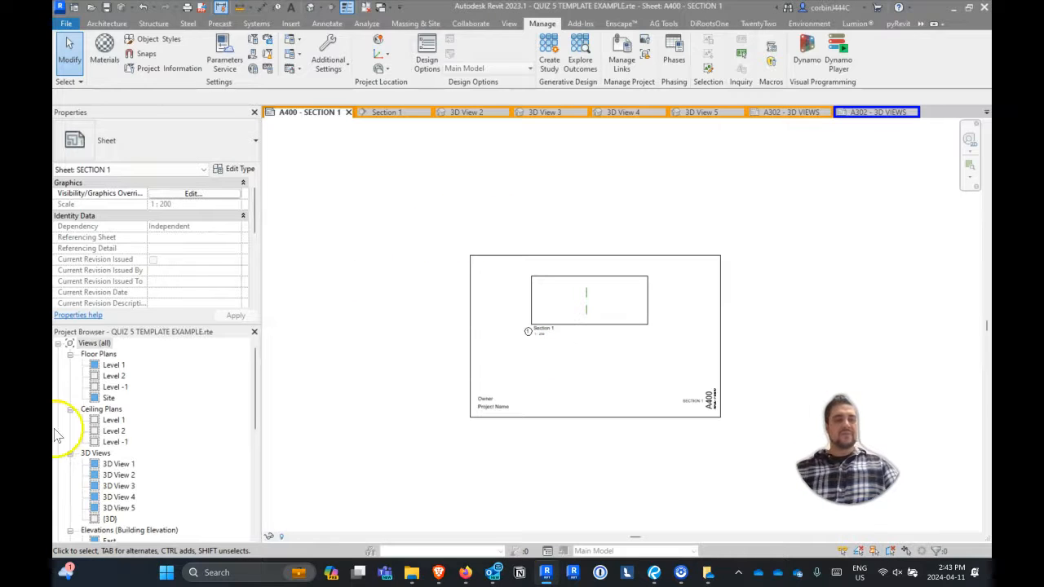
{"action": "double_click", "coordinate": [114, 365]}
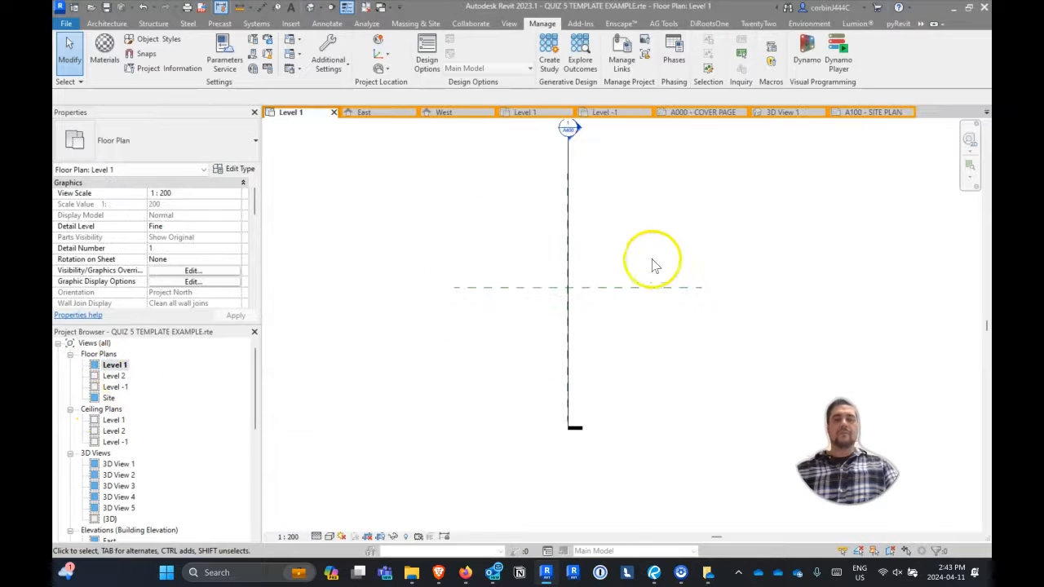
{"action": "scroll", "coordinate": [657, 277], "scroll_direction": "up", "scroll_amount": 2}
{"action": "left_click", "coordinate": [105, 23]}
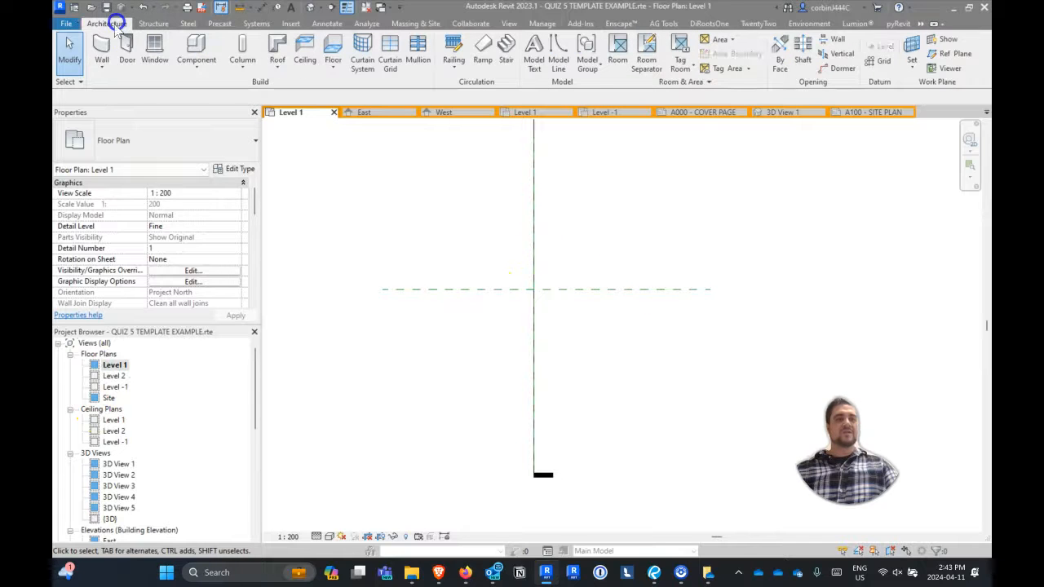
{"action": "left_click", "coordinate": [92, 46]}
{"action": "left_click", "coordinate": [591, 40]}
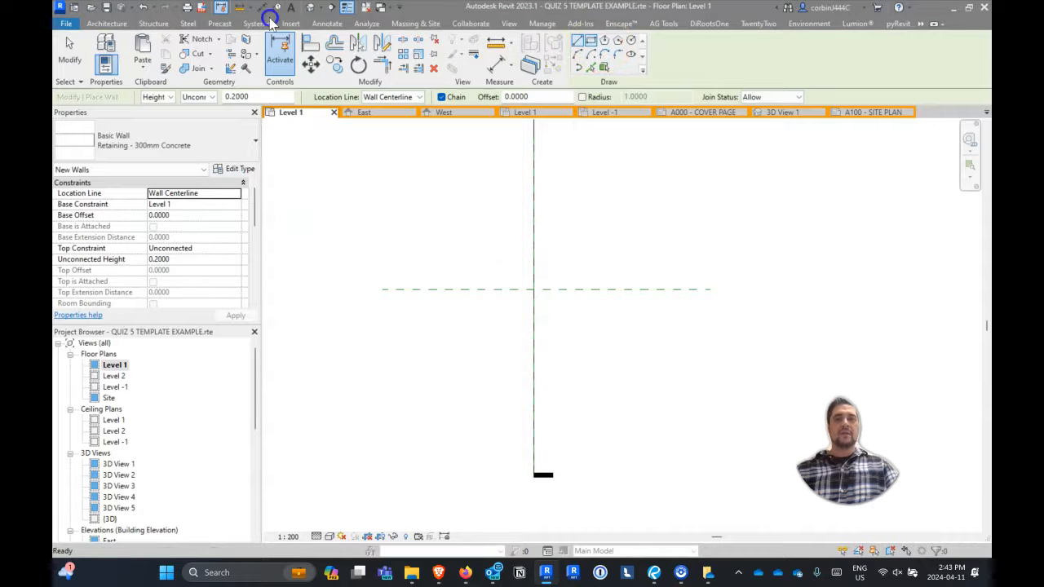
{"action": "left_click", "coordinate": [457, 213]}
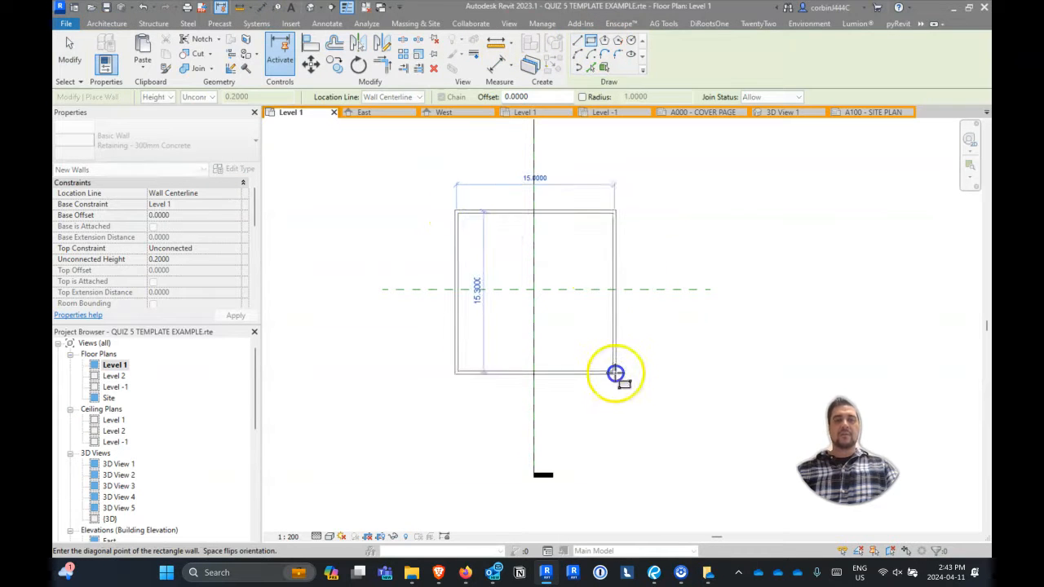
{"action": "left_click", "coordinate": [615, 373]}
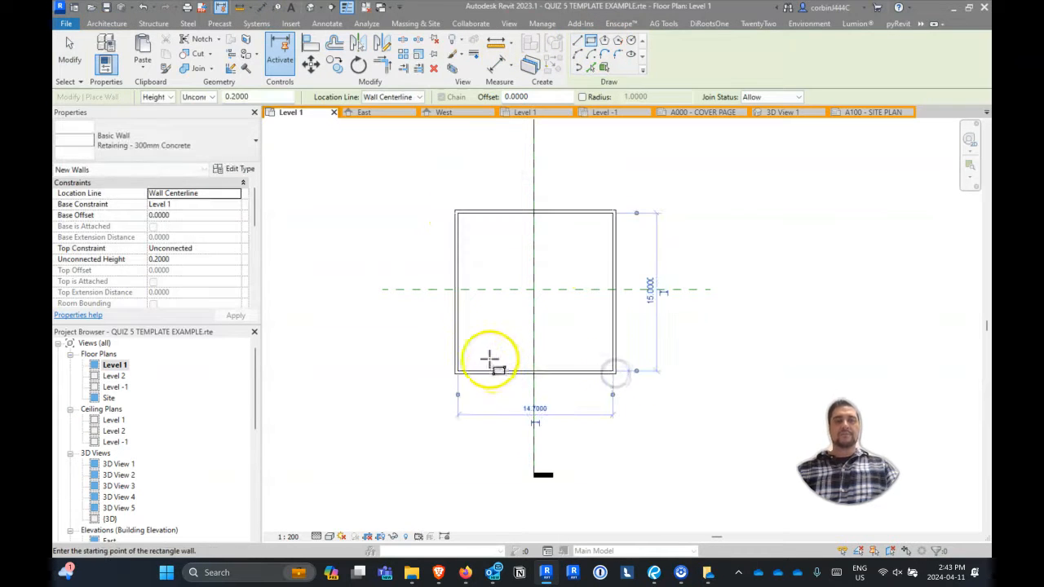
{"action": "key", "text": "Escape"}
{"action": "key", "text": "Escape"}
{"action": "left_click", "coordinate": [614, 304]}
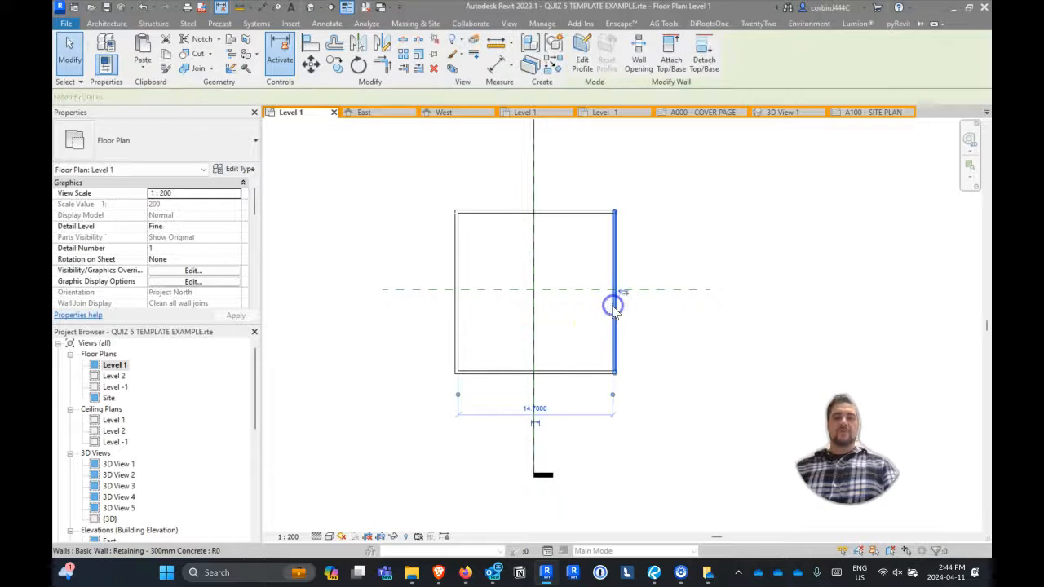
{"action": "left_click", "coordinate": [544, 405]}
{"action": "key", "text": "Escape"}
{"action": "key", "text": "Escape"}
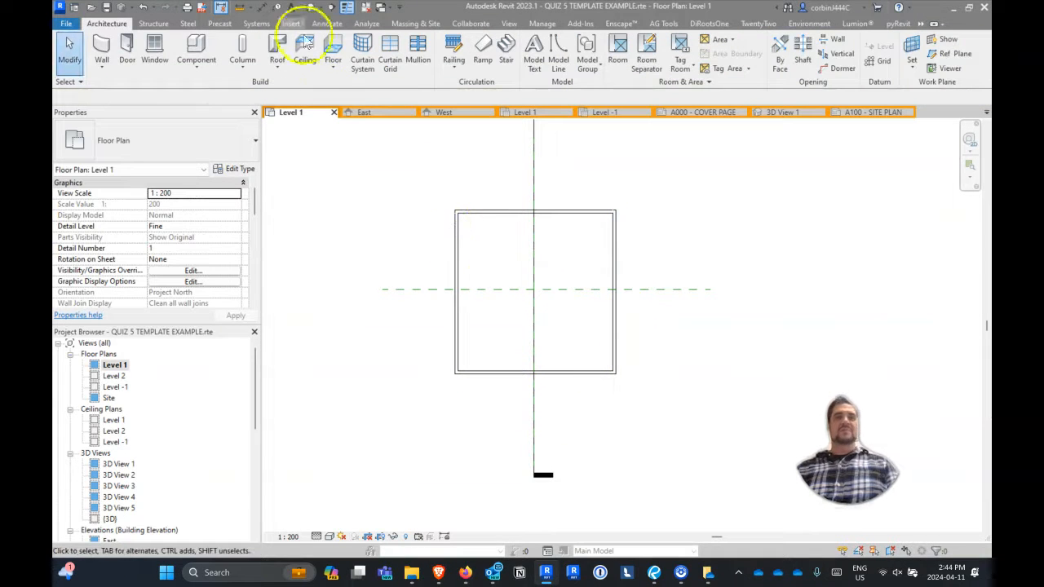
Set the top constraint of all four walls to Level 2 in the default 3D view.
{"action": "left_click", "coordinate": [295, 8]}
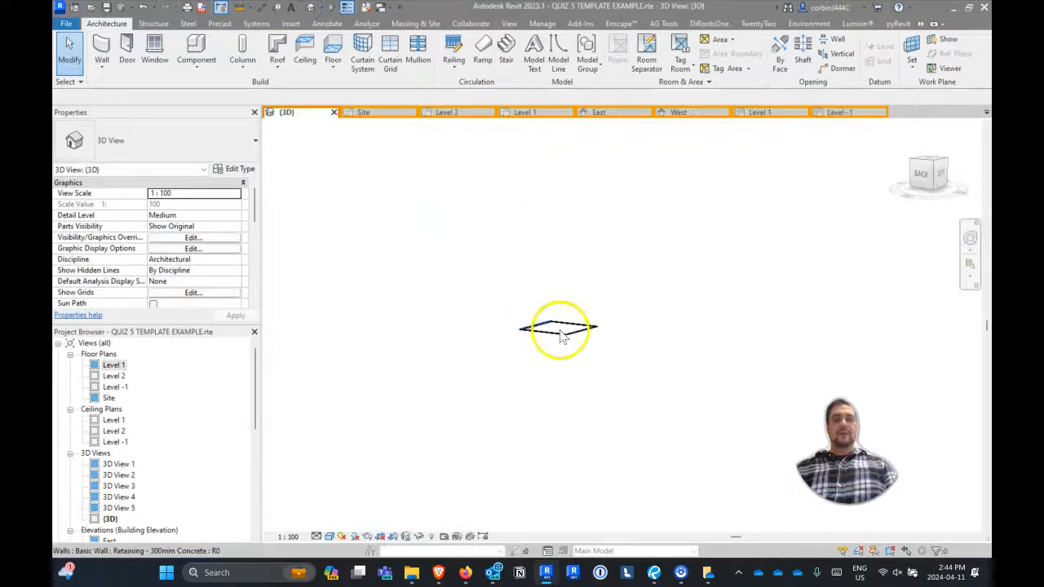
{"action": "key", "text": "Tab"}
{"action": "left_click", "coordinate": [559, 308]}
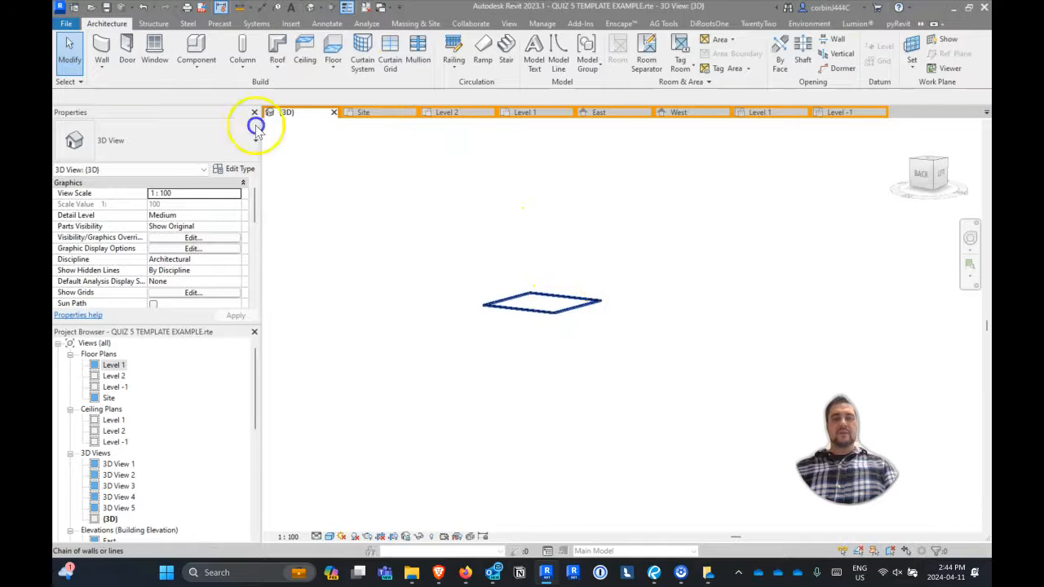
{"action": "left_click", "coordinate": [235, 248]}
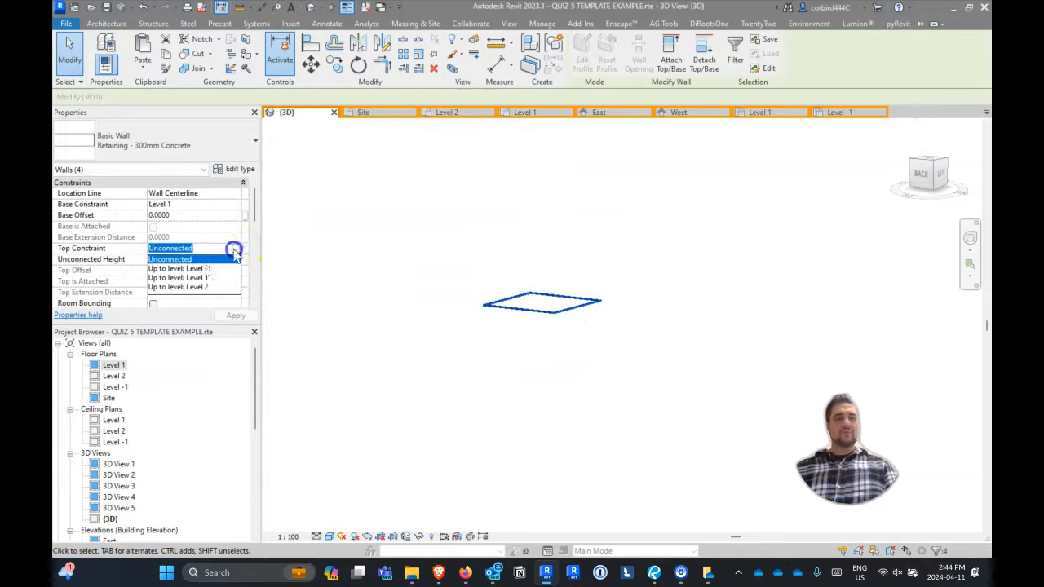
{"action": "left_click", "coordinate": [196, 287]}
{"action": "left_click", "coordinate": [236, 315]}
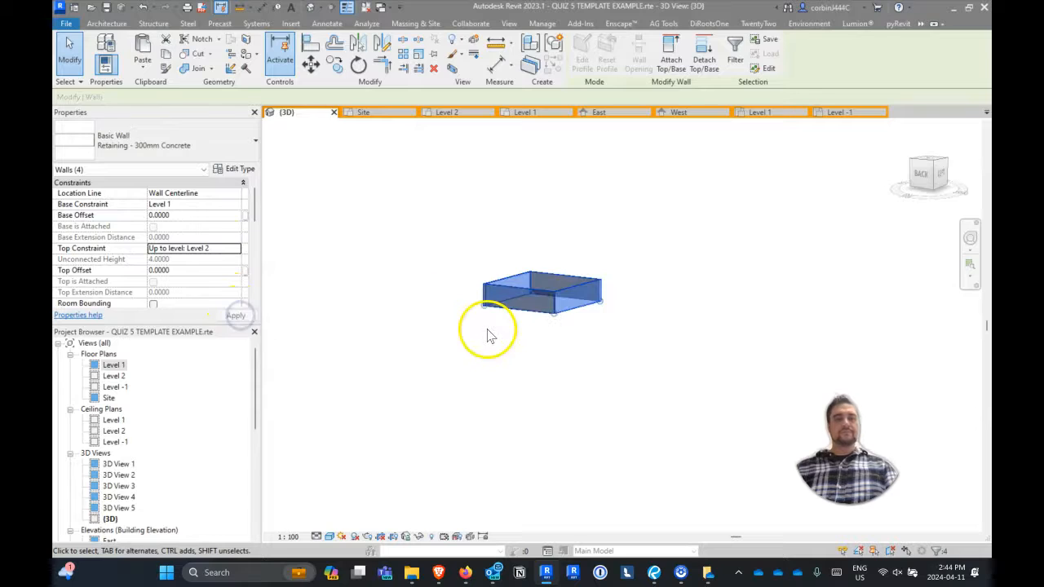
{"action": "left_click", "coordinate": [489, 334]}
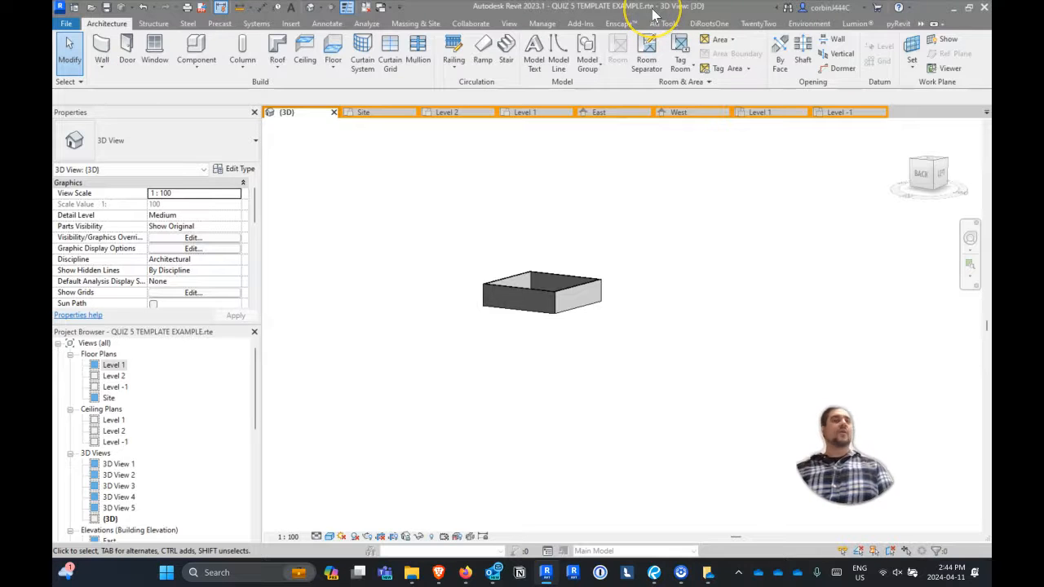
Set up a PDF export with 100% zoom and an export range of selected views/sheets.
{"action": "key", "text": "ctrl"}
{"action": "key", "text": "ctrl"}
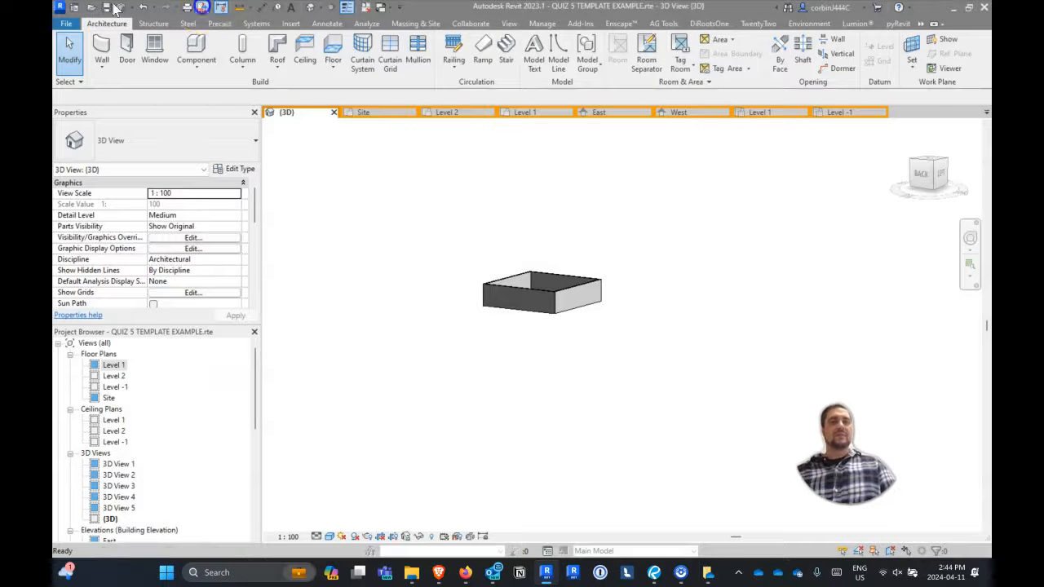
{"action": "left_click", "coordinate": [203, 8]}
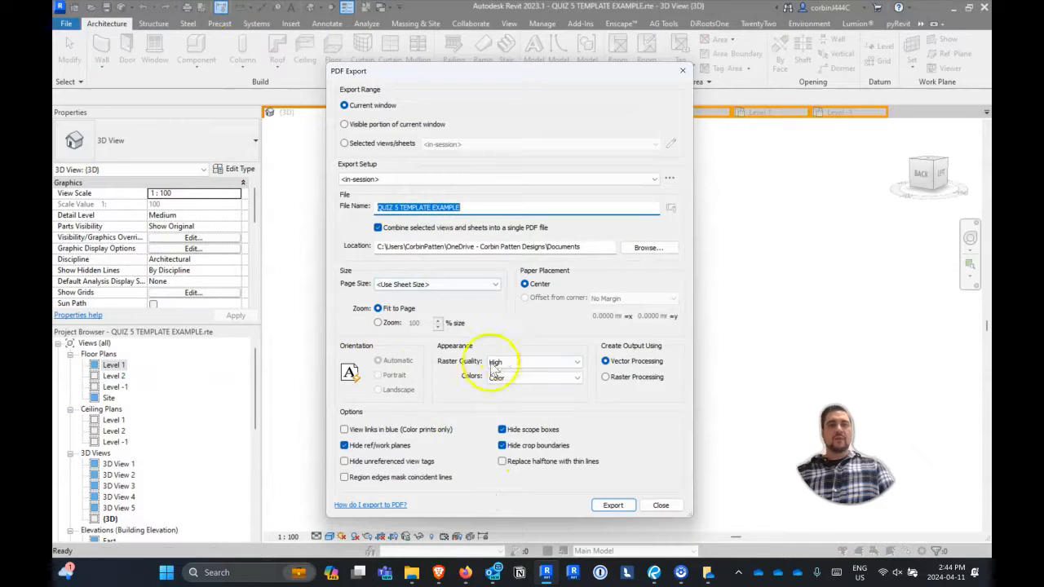
{"action": "left_click", "coordinate": [377, 323]}
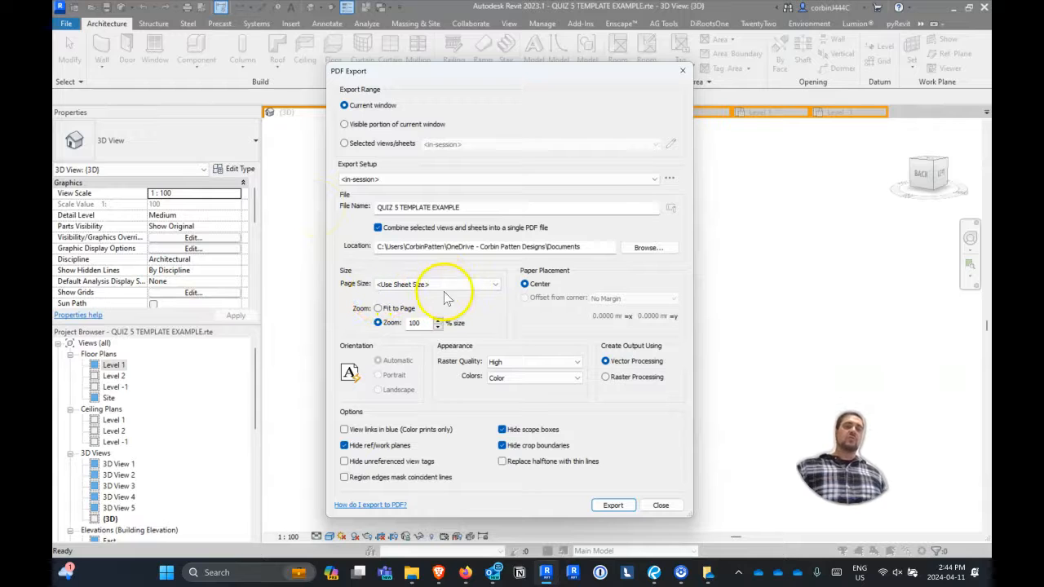
{"action": "left_click", "coordinate": [396, 146]}
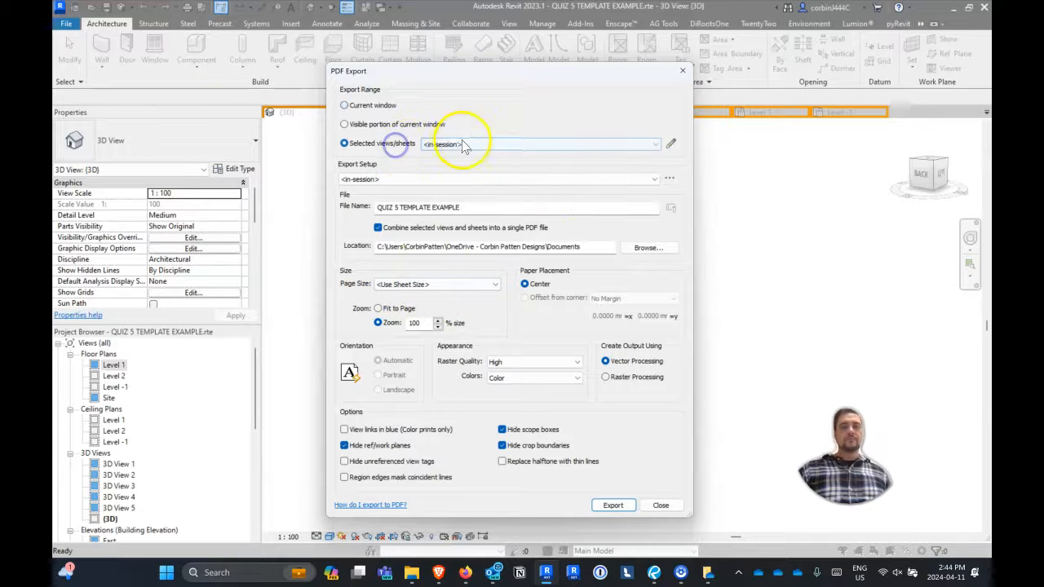
{"action": "left_click", "coordinate": [465, 144]}
Include the sheets from A000 - COVER PAGE through A401 - SECTION 2 in the PDF export's view and sheet selection.
{"action": "left_click", "coordinate": [670, 145]}
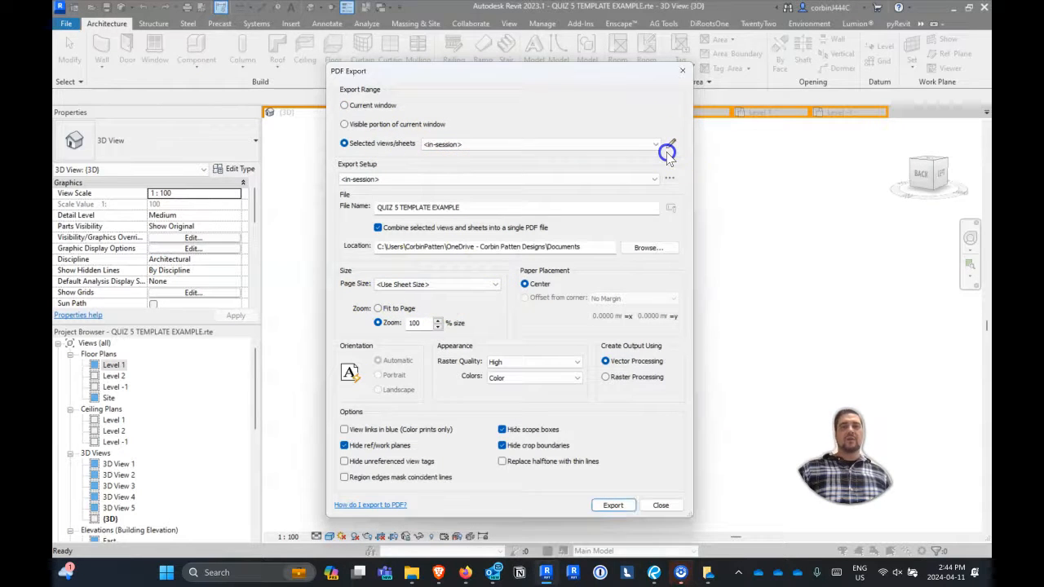
{"action": "left_click_drag", "start_coordinate": [560, 71], "coordinate": [519, 77]}
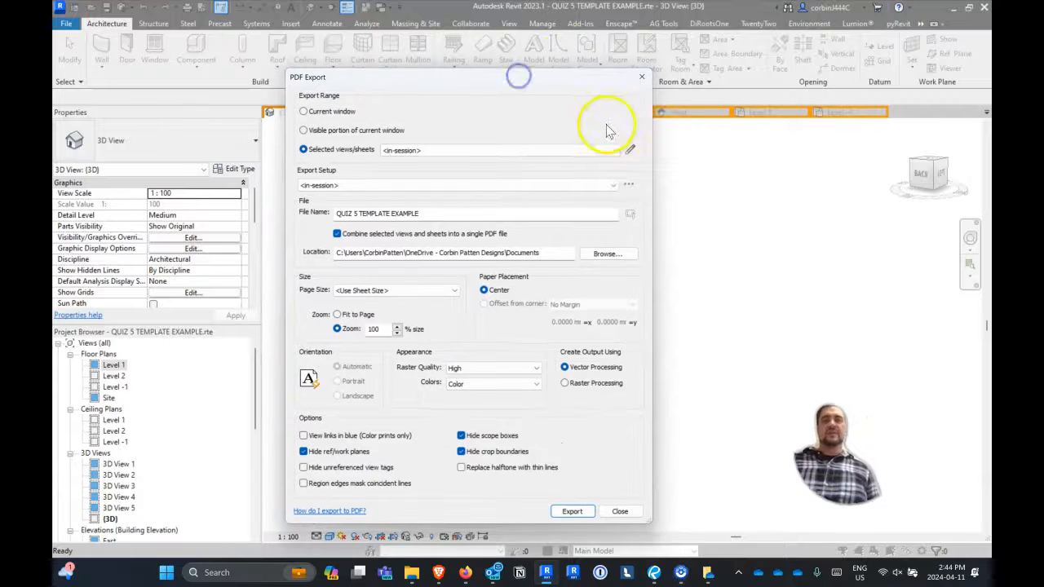
{"action": "left_click", "coordinate": [631, 155]}
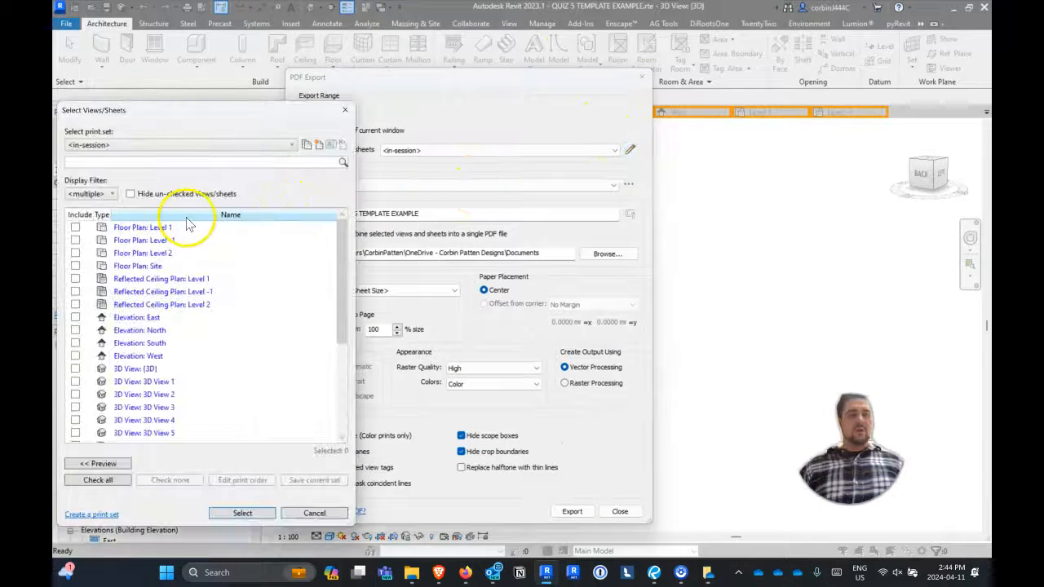
{"action": "scroll", "coordinate": [139, 283], "scroll_direction": "down", "scroll_amount": 4}
{"action": "left_click", "coordinate": [108, 292]}
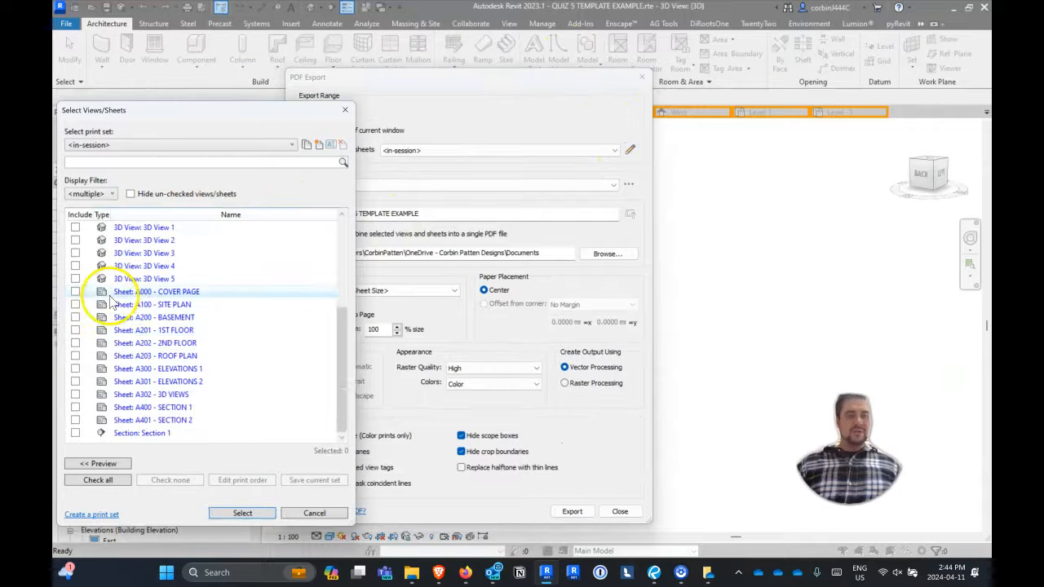
{"action": "left_click", "coordinate": [143, 420], "text": "shift"}
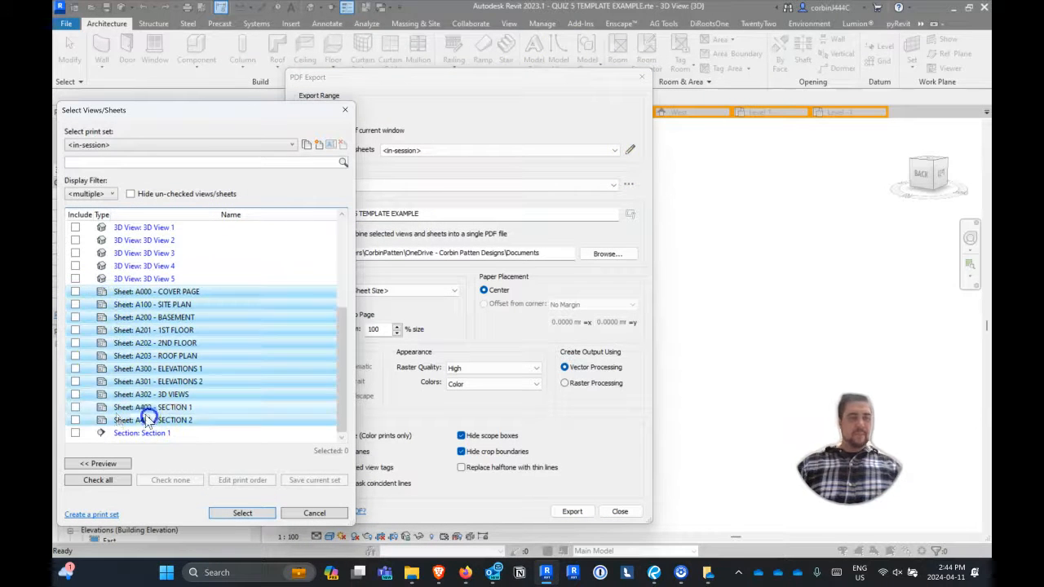
{"action": "left_click", "coordinate": [75, 421]}
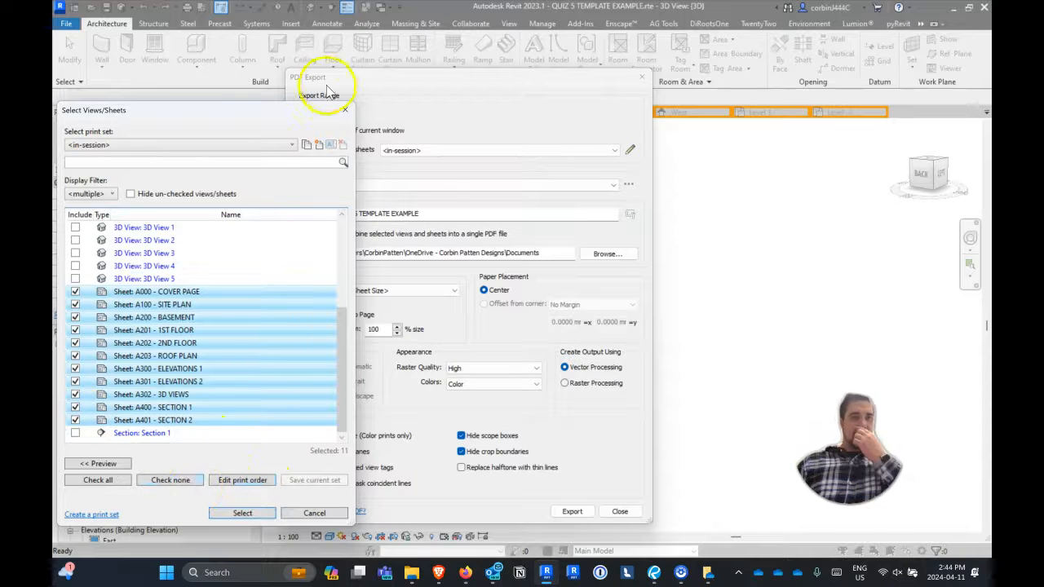
Create a new print set named "all sheets".
{"action": "left_click", "coordinate": [320, 146]}
{"action": "type", "text": "sHE"}
{"action": "key", "text": "BackSpace"}
{"action": "key", "text": "BackSpace"}
{"action": "key", "text": "BackSpace"}
{"action": "key", "text": "Caps_Lock"}
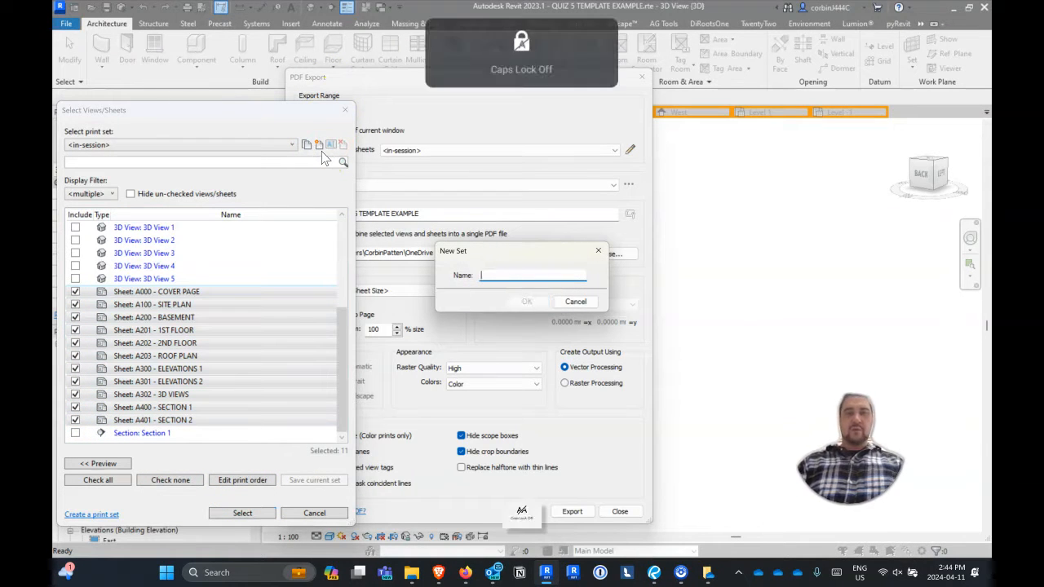
{"action": "type", "text": "all sheets"}
{"action": "key", "text": "Return"}
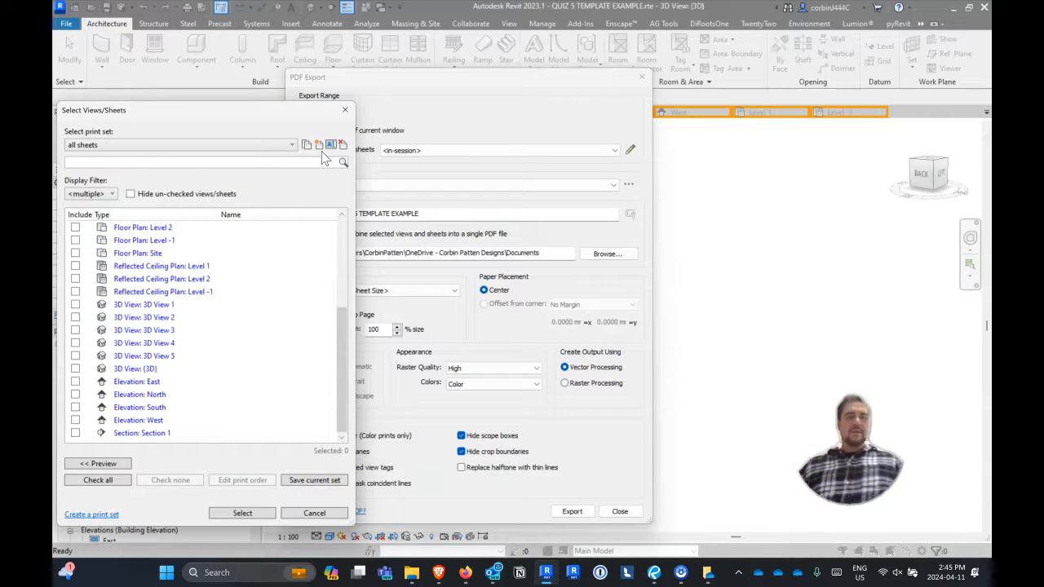
Include sheets A000 - COVER PAGE through A401 - SECTION 2 in the "all sheets" print set and save the set.
{"action": "left_click", "coordinate": [311, 481]}
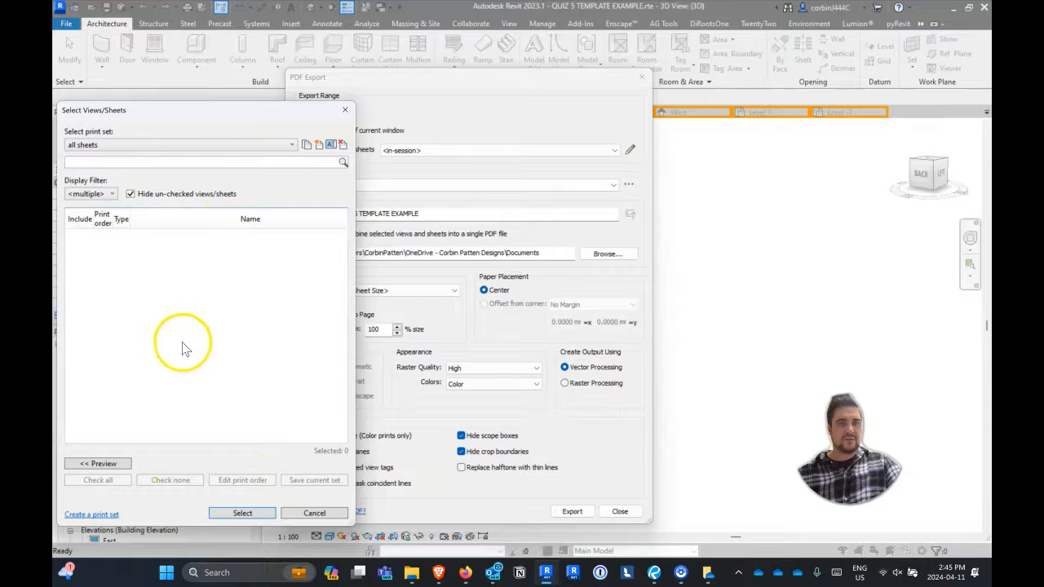
{"action": "left_click", "coordinate": [167, 194]}
{"action": "scroll", "coordinate": [163, 269], "scroll_direction": "down", "scroll_amount": 5}
{"action": "scroll", "coordinate": [163, 269], "scroll_direction": "up", "scroll_amount": 5}
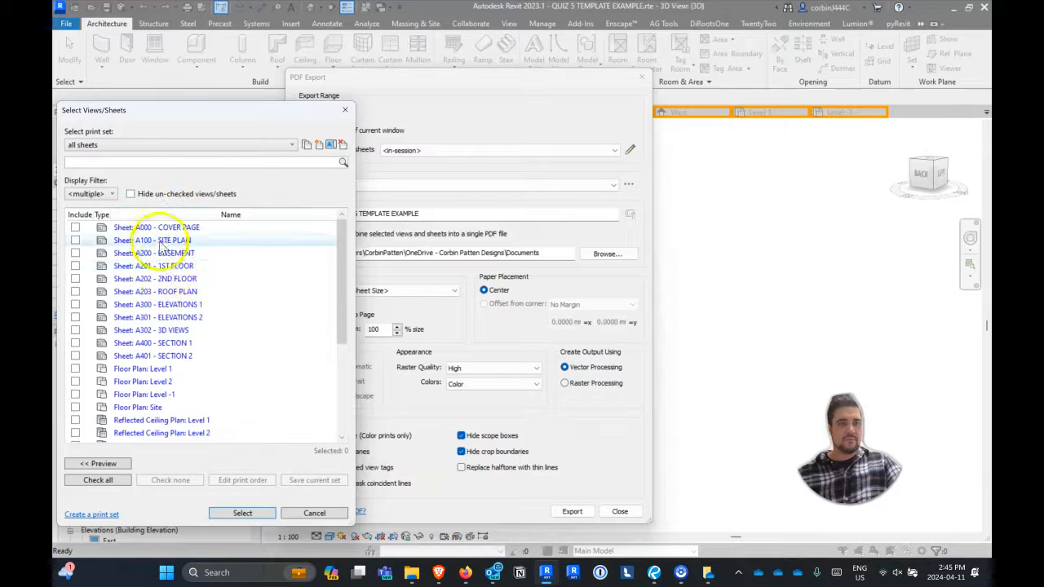
{"action": "left_click", "coordinate": [189, 359], "text": "shift"}
{"action": "left_click", "coordinate": [75, 356]}
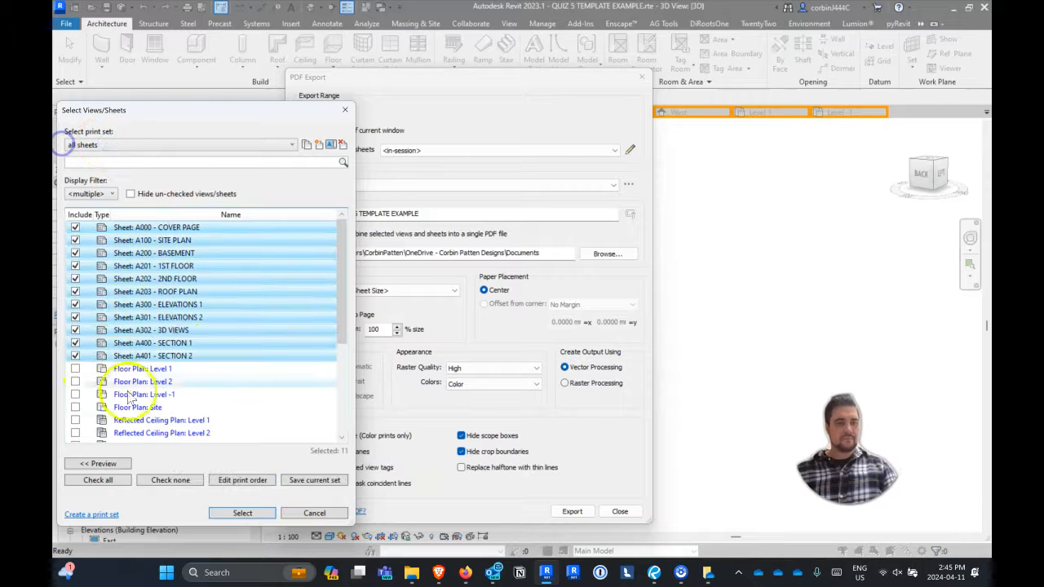
{"action": "left_click", "coordinate": [310, 481]}
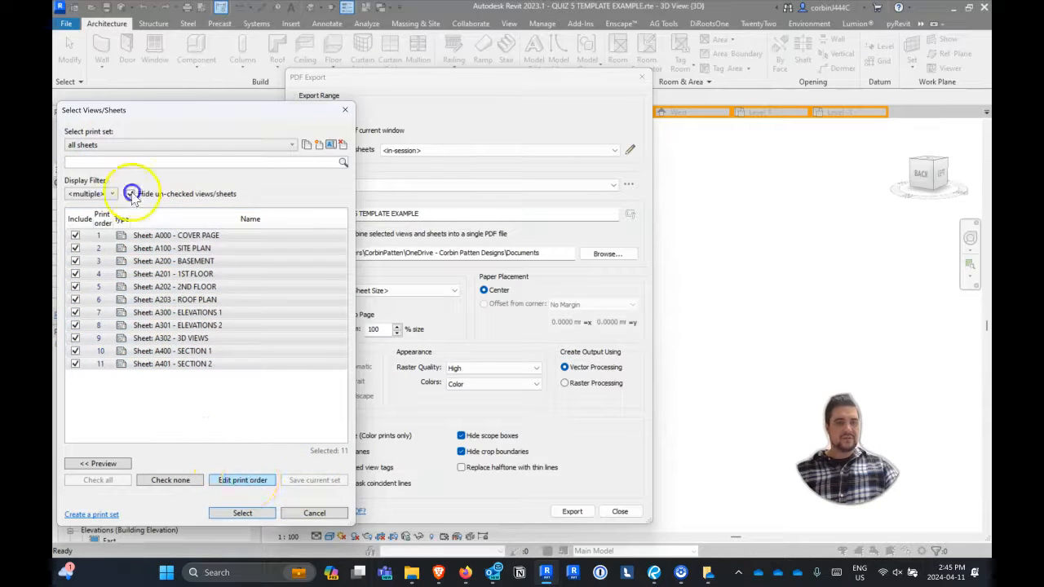
Sort the "all sheets" print order by ascending sheet number, then select that set for the export and save its settings.
{"action": "left_click", "coordinate": [242, 480]}
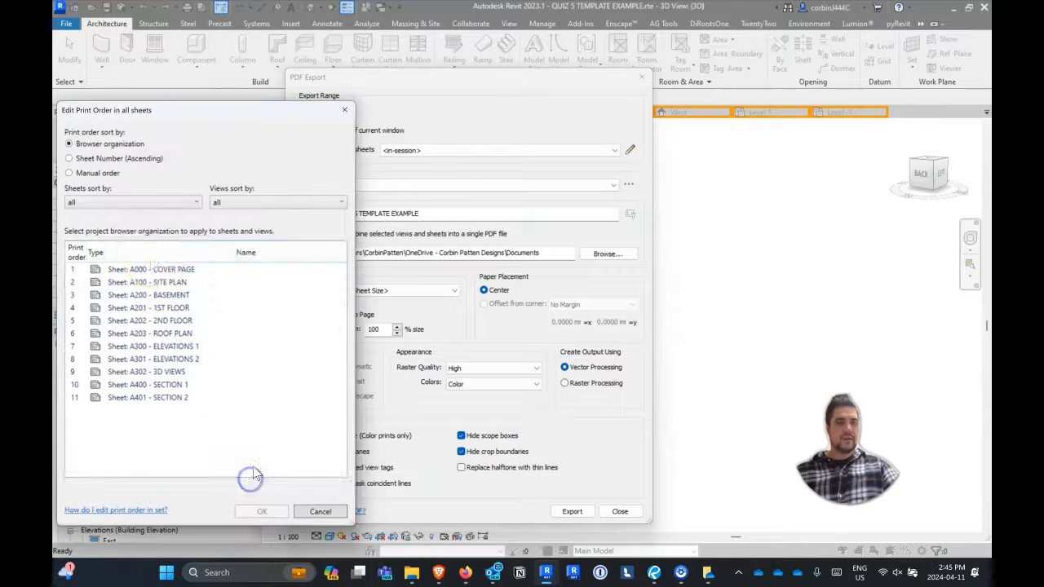
{"action": "left_click", "coordinate": [92, 159]}
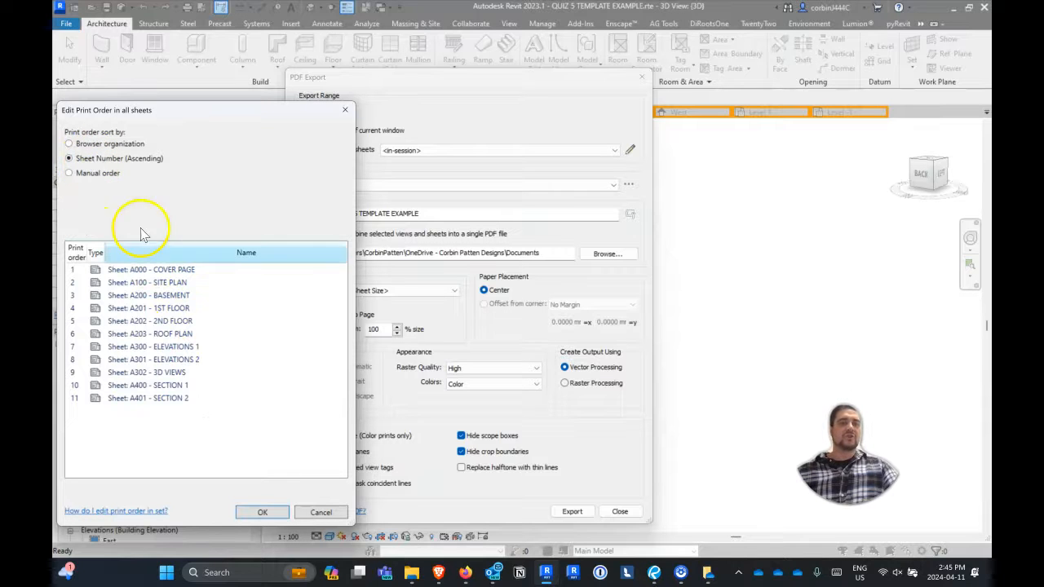
{"action": "left_click", "coordinate": [259, 516]}
{"action": "left_click", "coordinate": [245, 512]}
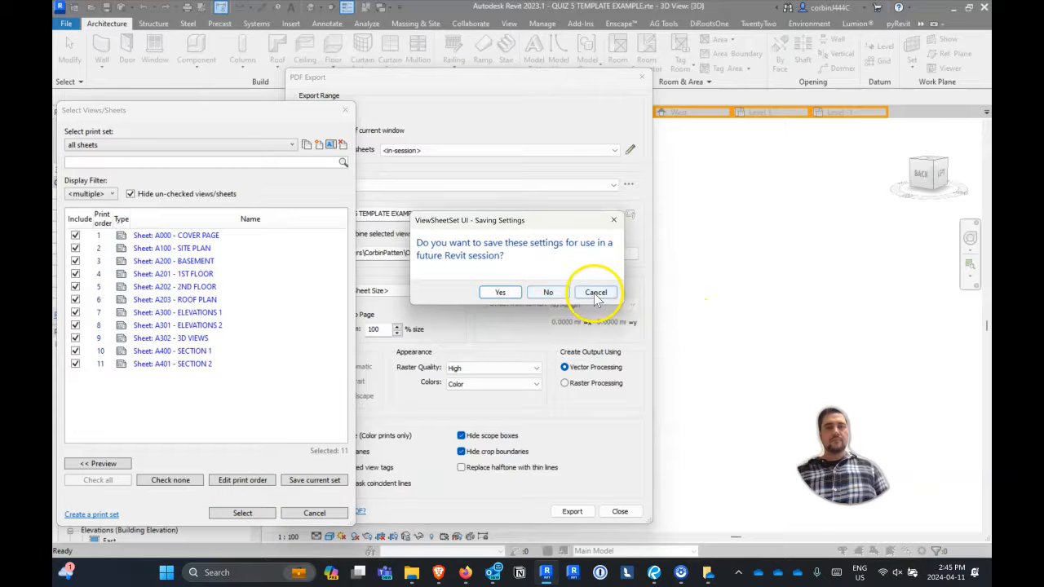
{"action": "left_click", "coordinate": [500, 292]}
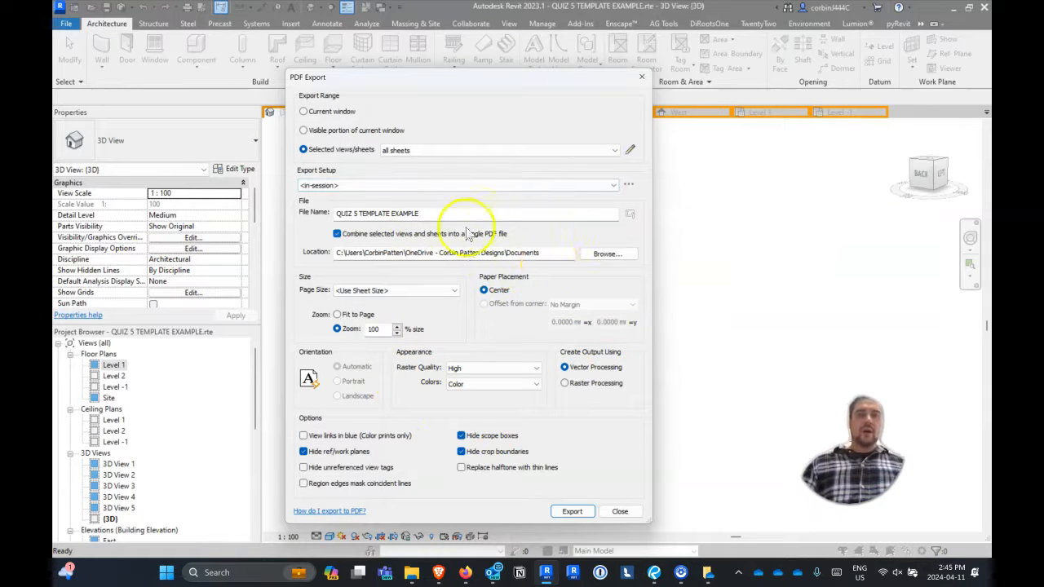
Set the PDF export location to the Tutorial folder inside 01 GBC Professor's "23W CADE 3001 - Digital Practices for Architecture 02" folder.
{"action": "left_click", "coordinate": [607, 254]}
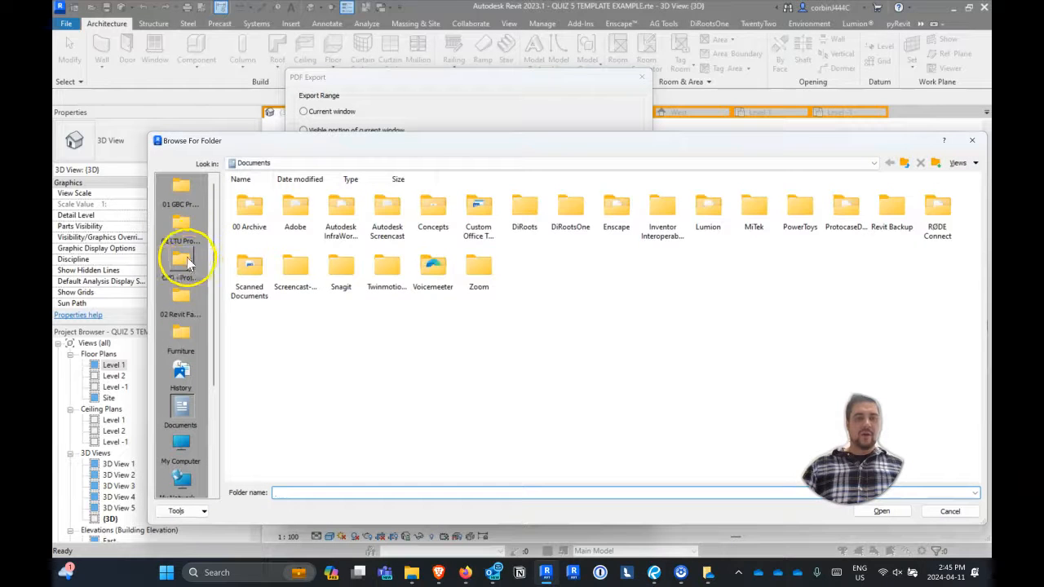
{"action": "left_click", "coordinate": [181, 214]}
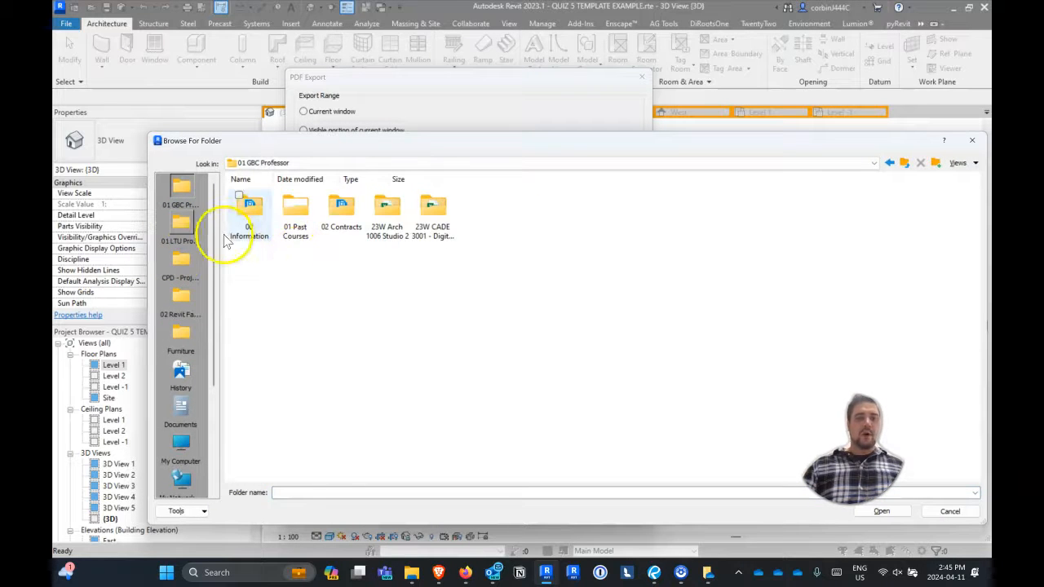
{"action": "double_click", "coordinate": [447, 222]}
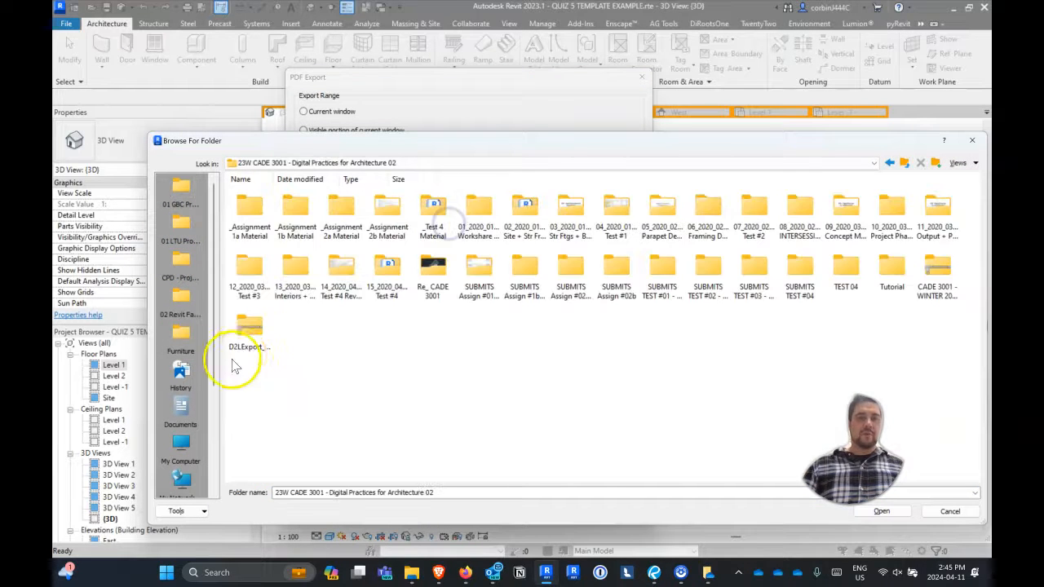
{"action": "double_click", "coordinate": [893, 269]}
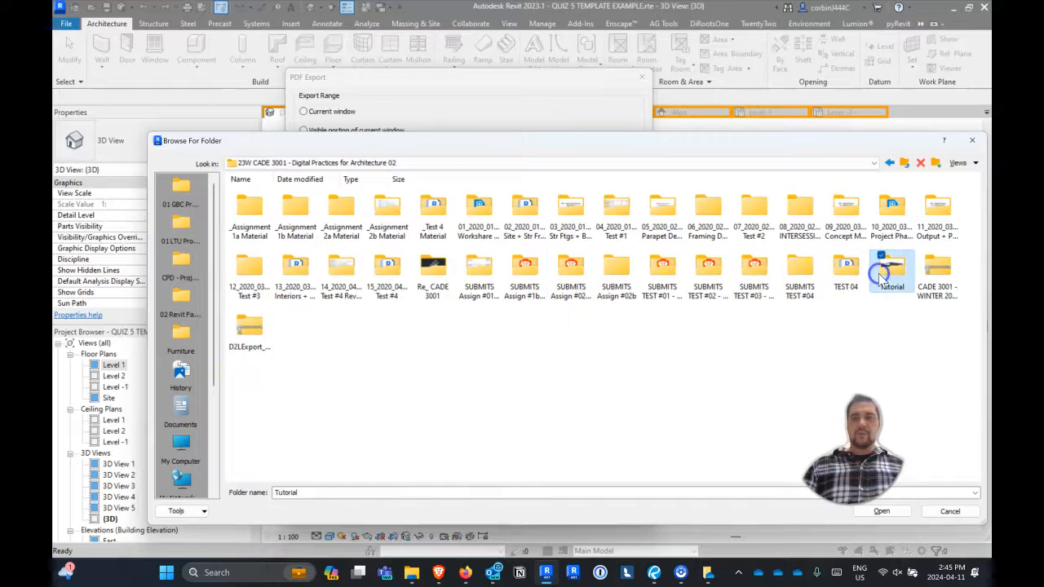
{"action": "left_click", "coordinate": [881, 511]}
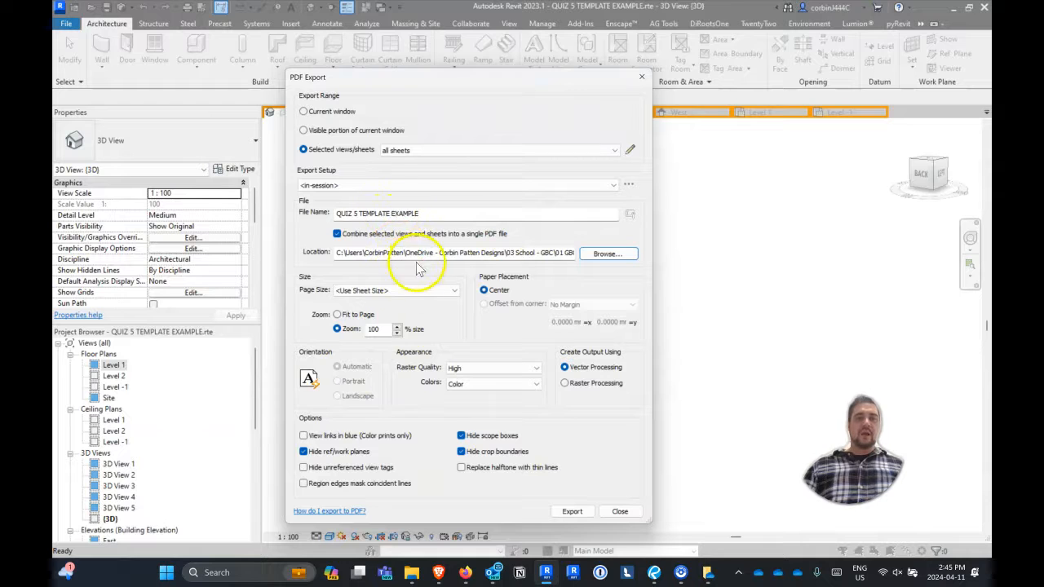
Name the combined PDF "QUIZ 5 TEMPLATE EXAMPLE 2024_0411" and start the export.
{"action": "left_click", "coordinate": [459, 215]}
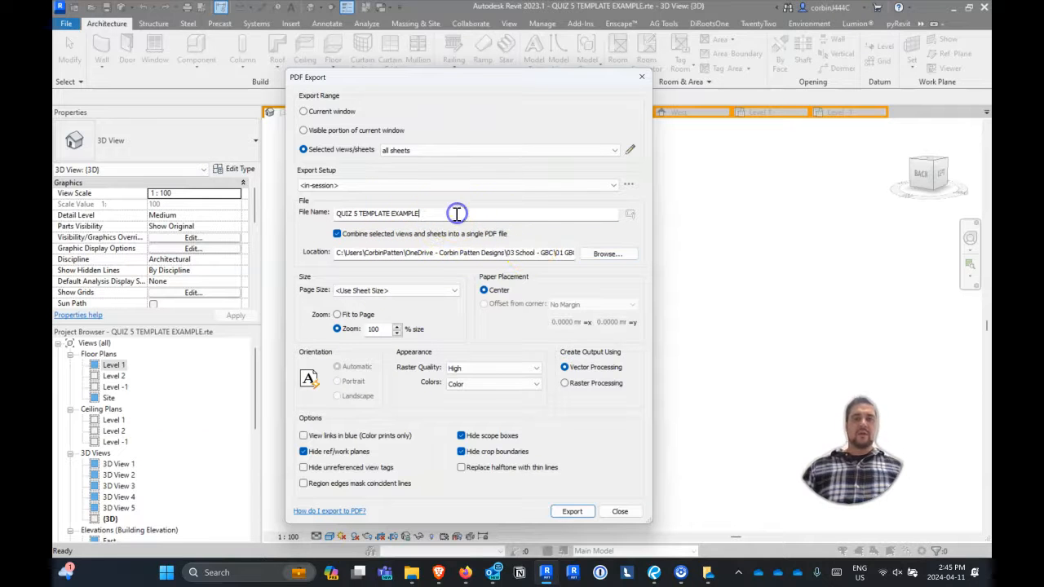
{"action": "type", "text": "2024_0411"}
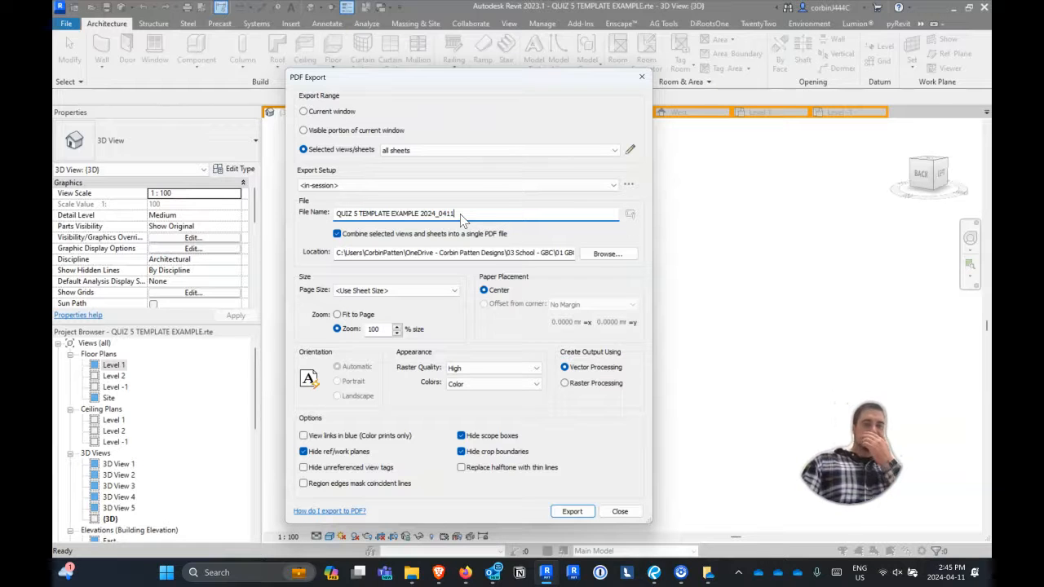
{"action": "key", "text": "Return"}
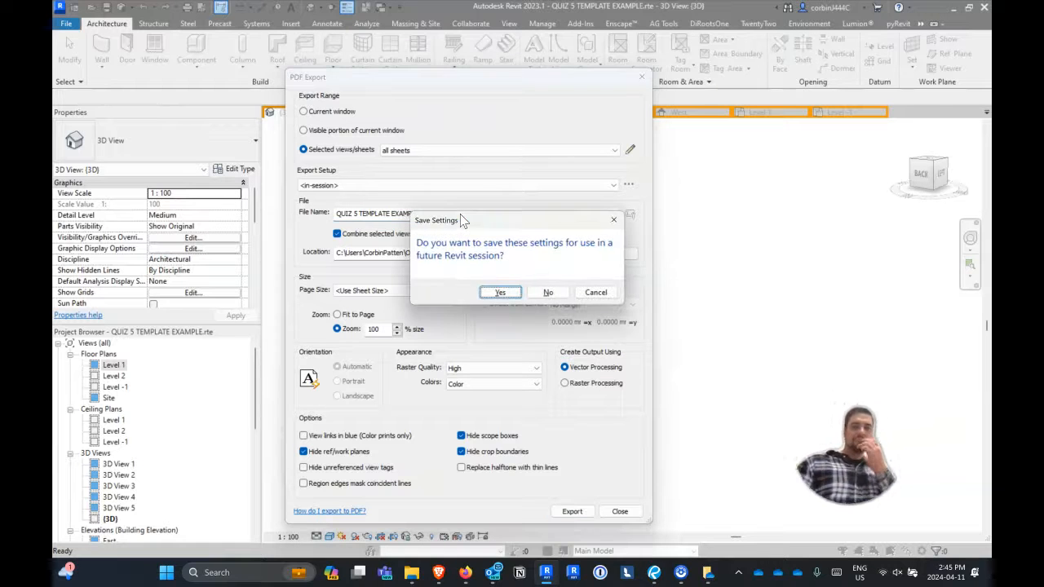
Save the export settings as "Sheet size Per Title Block" and export with Reveal Hidden Elements mode turned off in the listed views.
{"action": "left_click", "coordinate": [495, 295]}
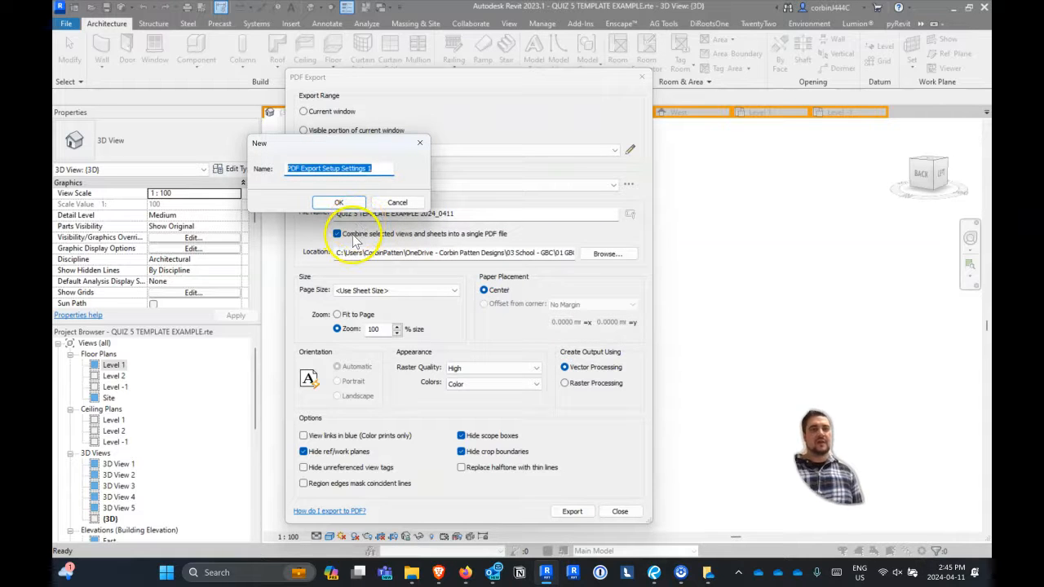
{"action": "type", "text": "S"}
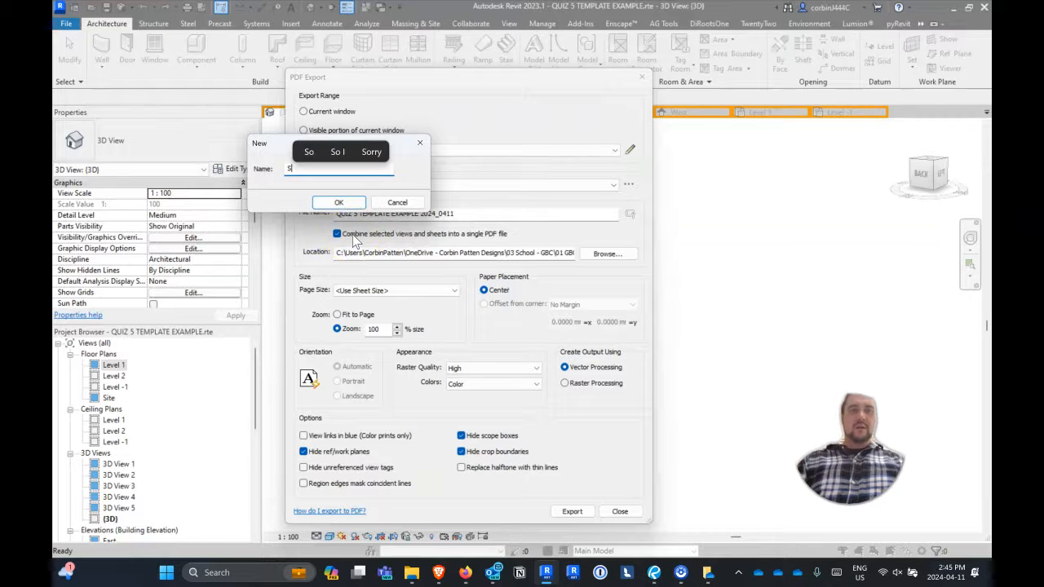
{"action": "type", "text": "heet size Per"}
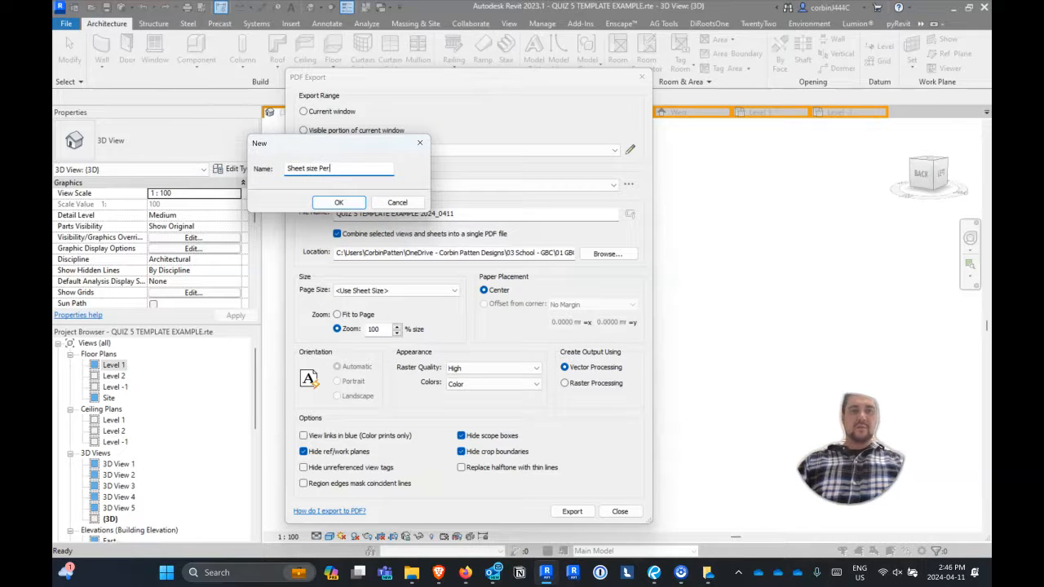
{"action": "type", "text": " Title"}
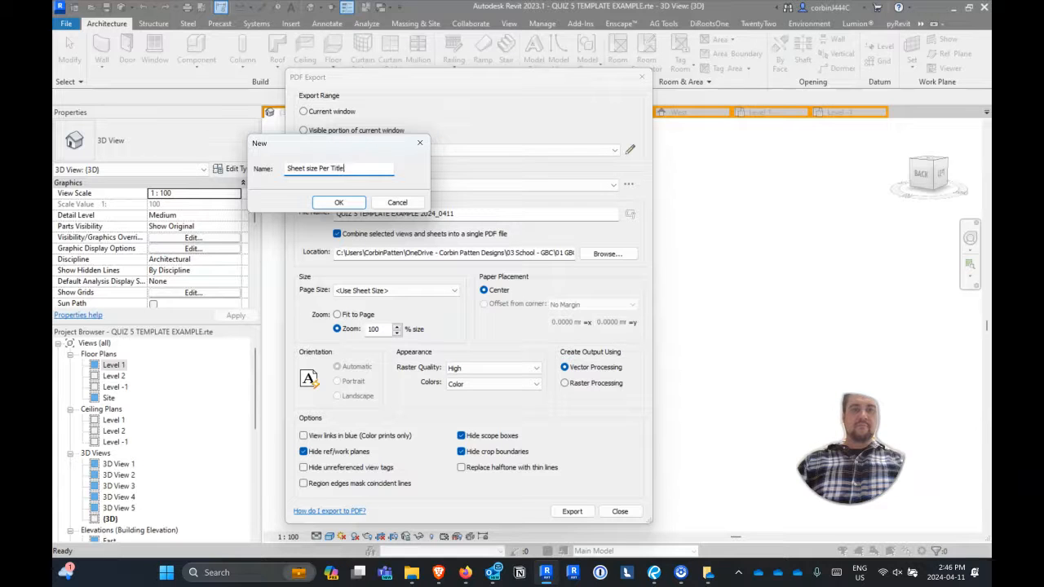
{"action": "type", "text": " Block"}
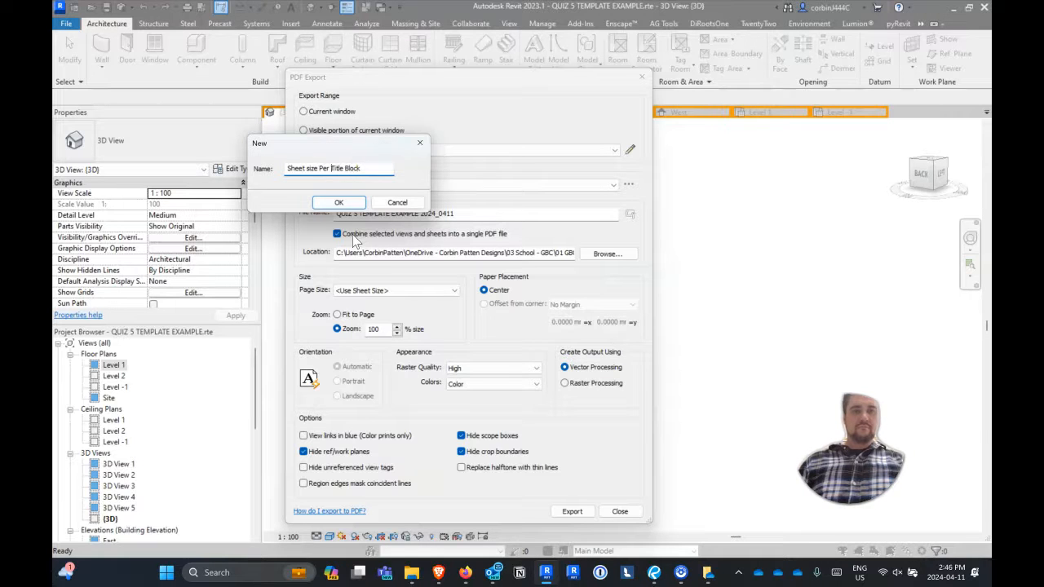
{"action": "key", "text": "Return"}
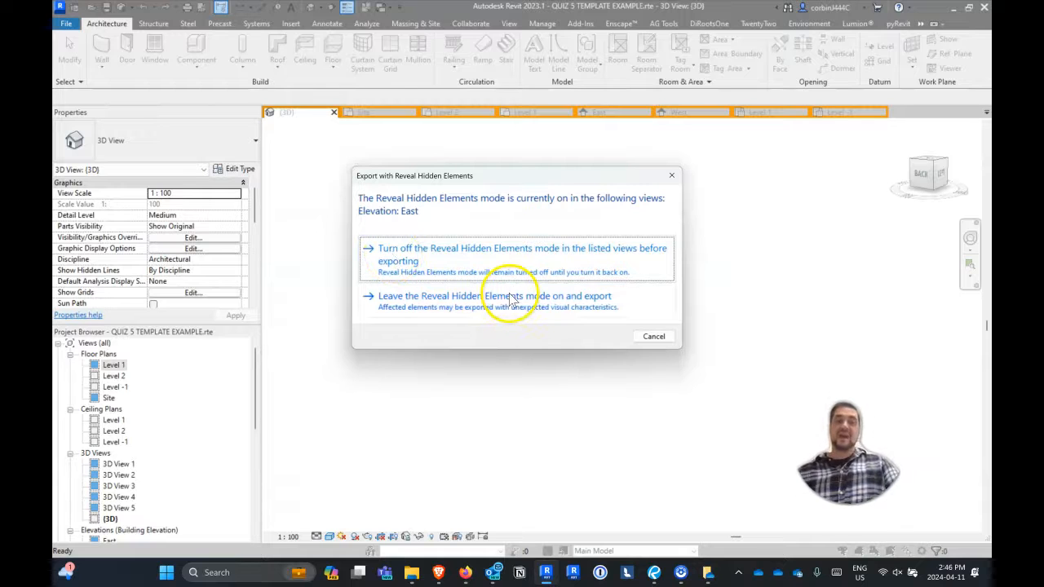
{"action": "left_click", "coordinate": [504, 260]}
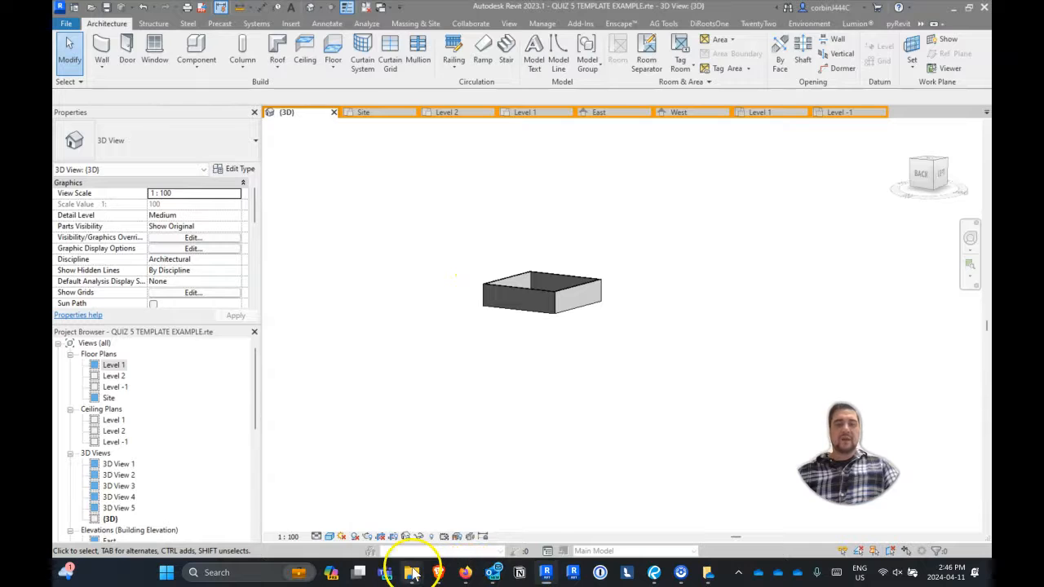
Switch to File Explorer and open QUIZ 5 TEMPLATE EXAMPLE 2024_0411.pdf from the Tutorial folder.
{"action": "mouse_move", "coordinate": [411, 570]}
{"action": "left_click", "coordinate": [364, 494]}
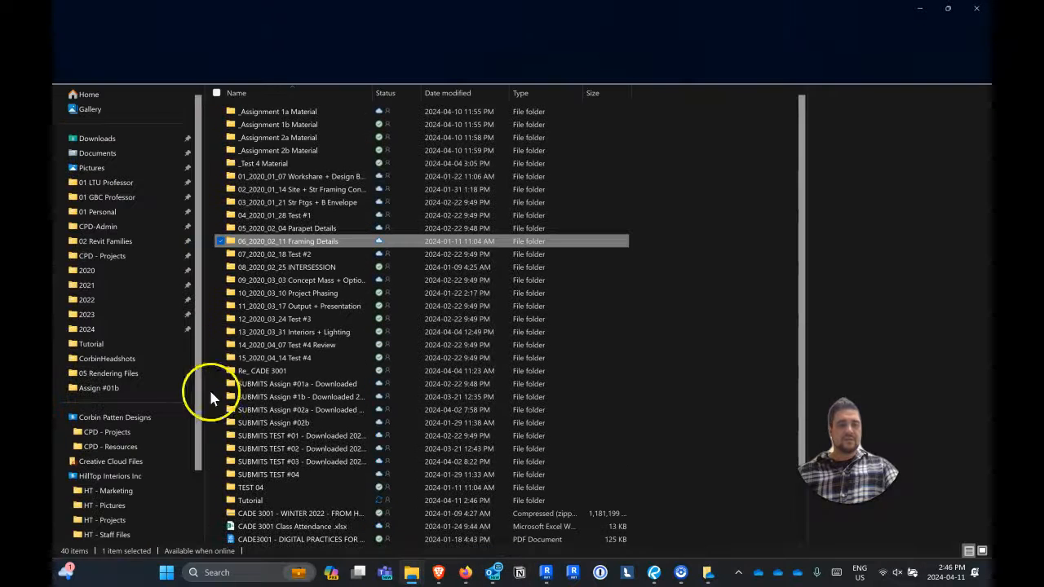
{"action": "left_click", "coordinate": [252, 501]}
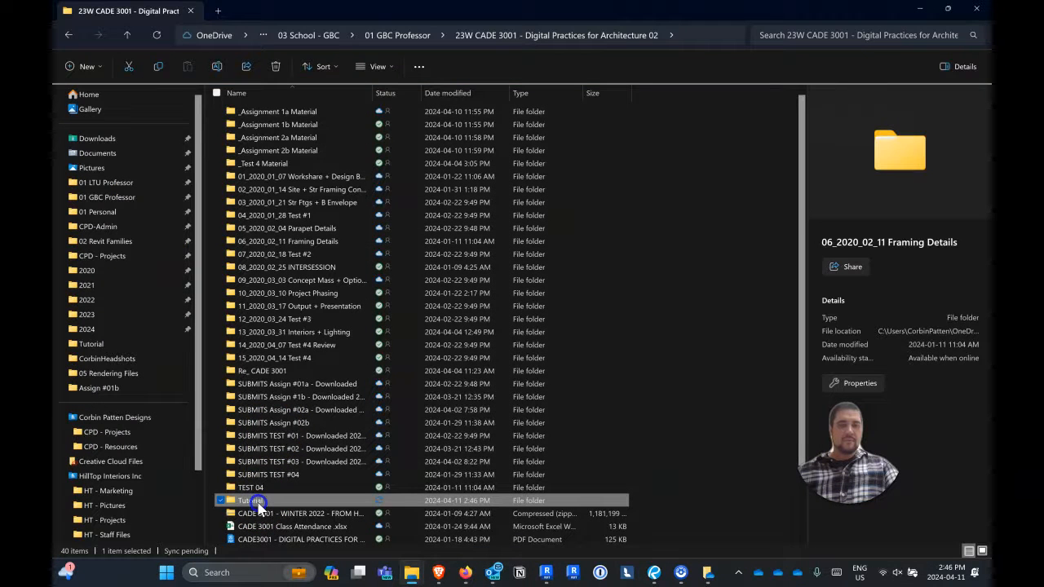
{"action": "double_click", "coordinate": [258, 503]}
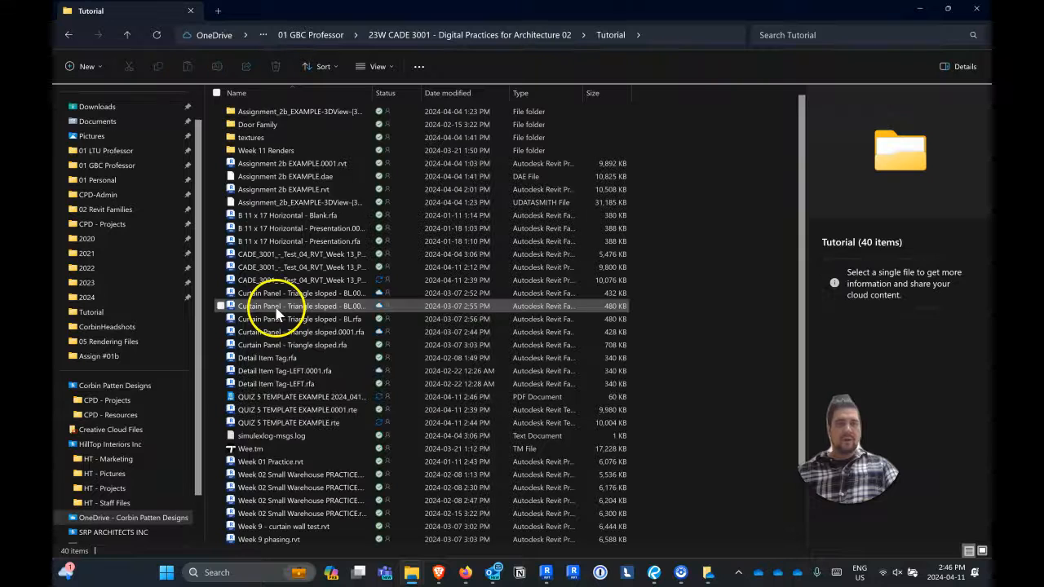
{"action": "scroll", "coordinate": [317, 352], "scroll_direction": "down", "scroll_amount": 2}
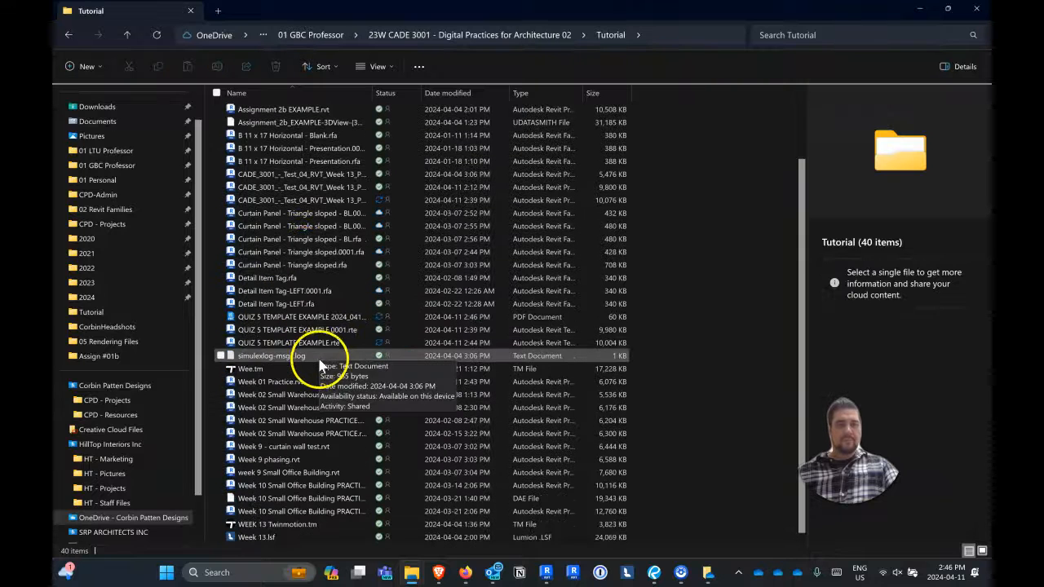
{"action": "left_click", "coordinate": [344, 318]}
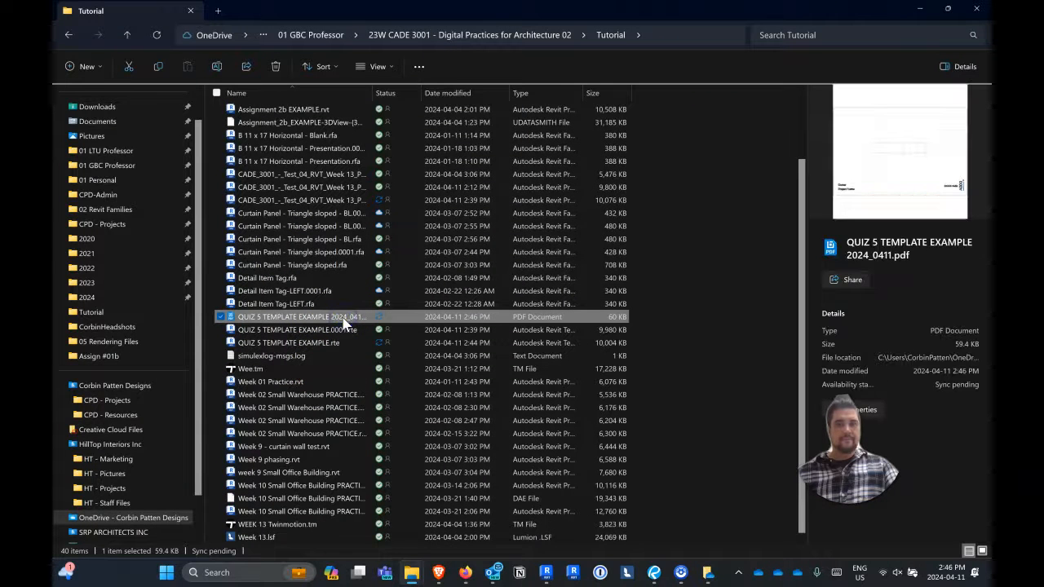
{"action": "double_click", "coordinate": [343, 318]}
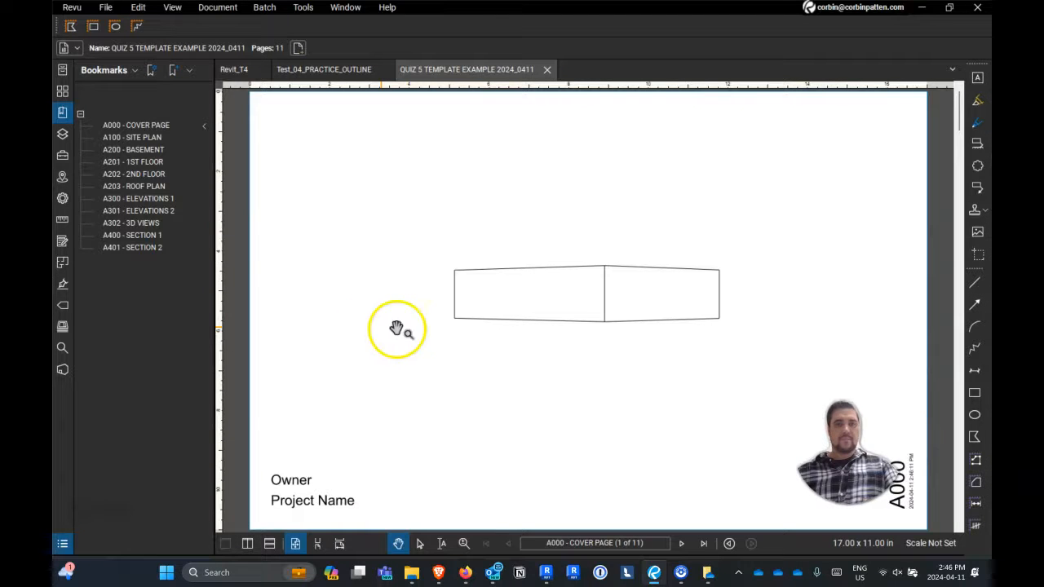
Review the exported PDF's sheets from the cover page through the sections, checking view placement and title overlap on A302, then minimize the viewer.
{"action": "scroll", "coordinate": [461, 324], "scroll_direction": "down", "scroll_amount": 2}
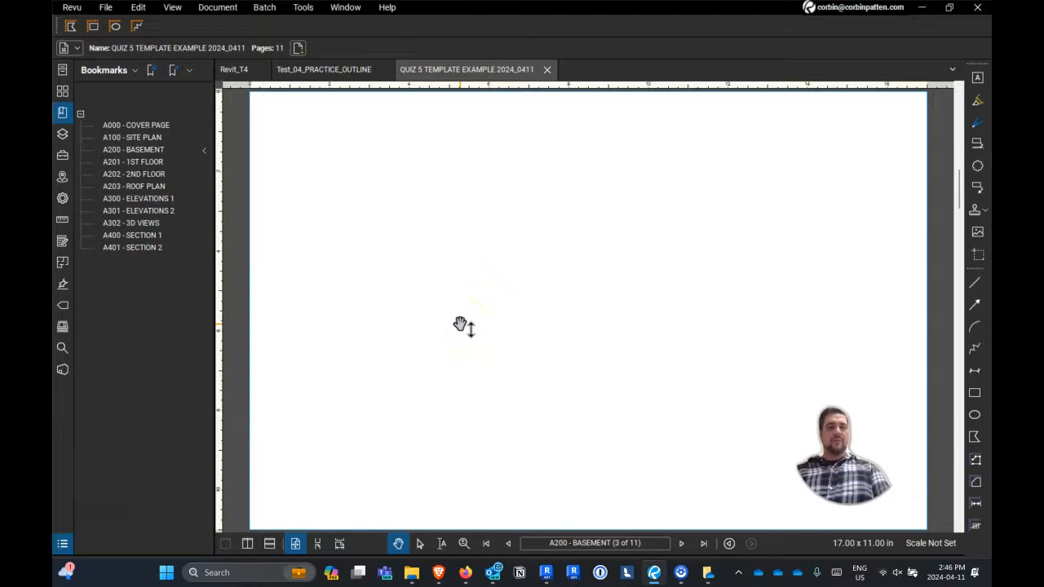
{"action": "scroll", "coordinate": [461, 325], "scroll_direction": "down", "scroll_amount": 1}
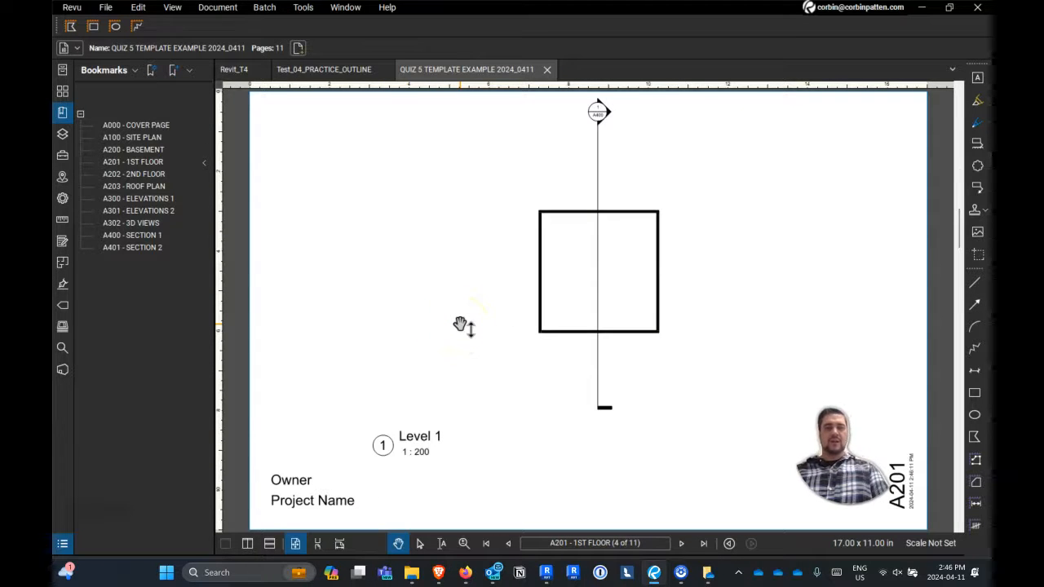
{"action": "scroll", "coordinate": [461, 325], "scroll_direction": "down", "scroll_amount": 1}
{"action": "scroll", "coordinate": [461, 325], "scroll_direction": "down", "scroll_amount": 2}
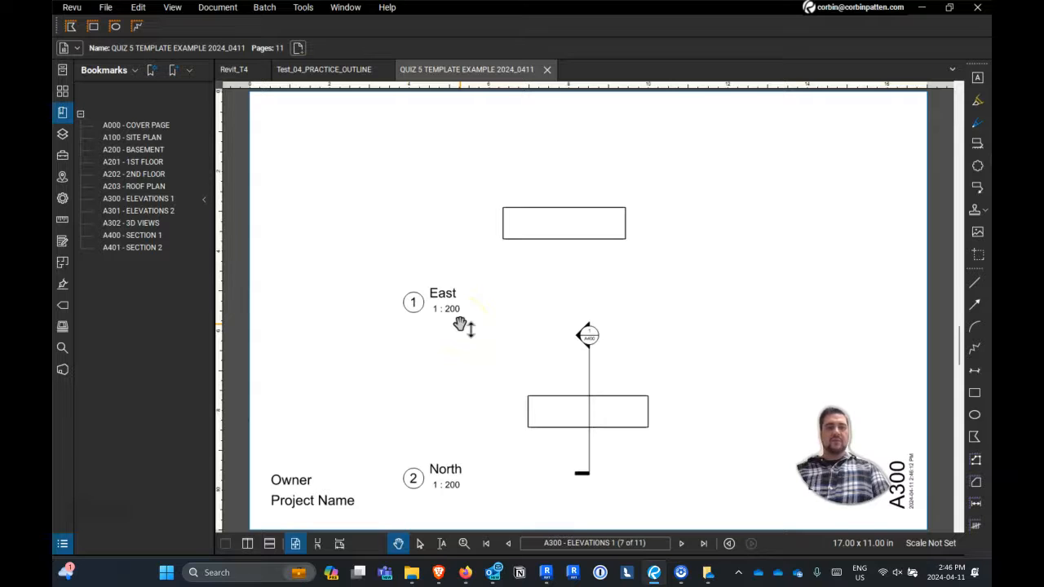
{"action": "scroll", "coordinate": [461, 325], "scroll_direction": "down", "scroll_amount": 2}
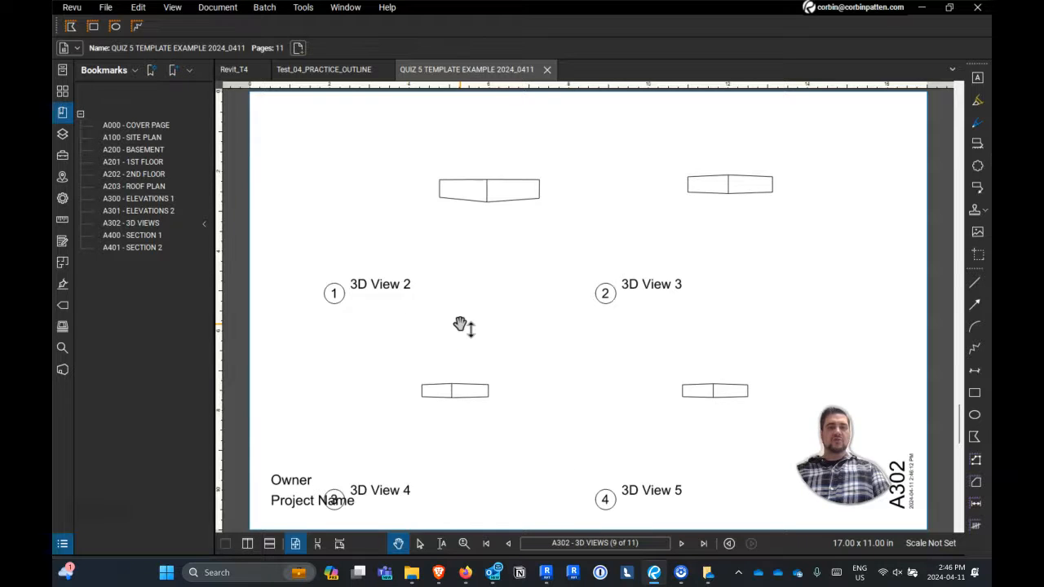
{"action": "scroll", "coordinate": [461, 325], "scroll_direction": "down", "scroll_amount": 2}
{"action": "scroll", "coordinate": [461, 325], "scroll_direction": "up", "scroll_amount": 2}
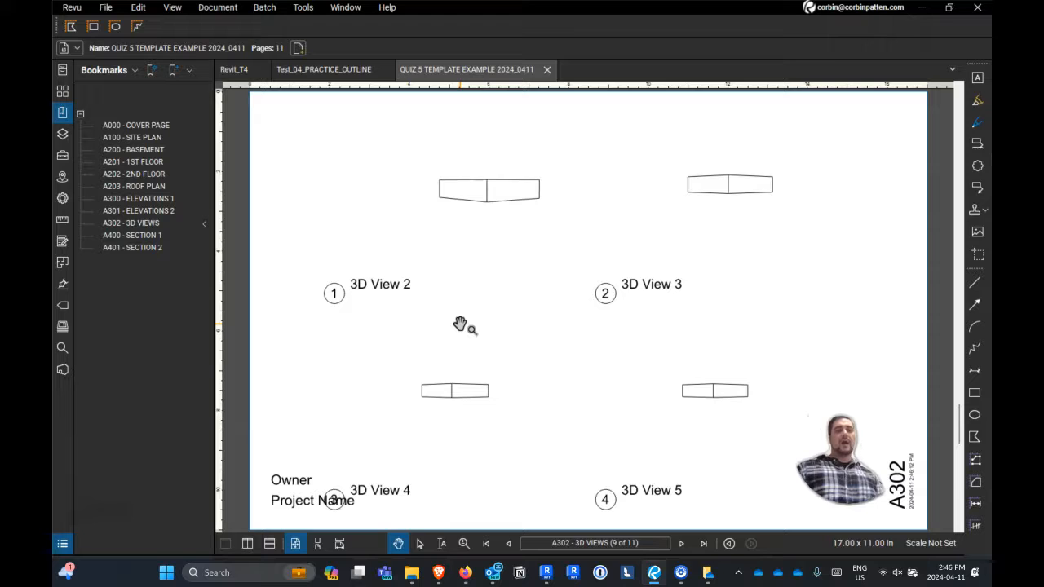
{"action": "scroll", "coordinate": [461, 325], "scroll_direction": "up", "scroll_amount": 8}
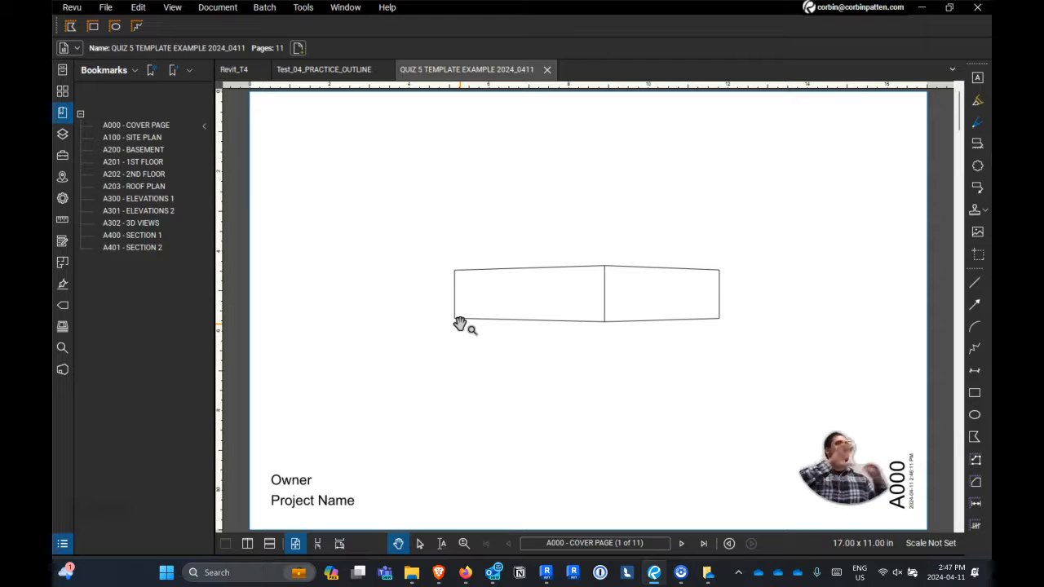
{"action": "scroll", "coordinate": [459, 325], "scroll_direction": "down", "scroll_amount": 3}
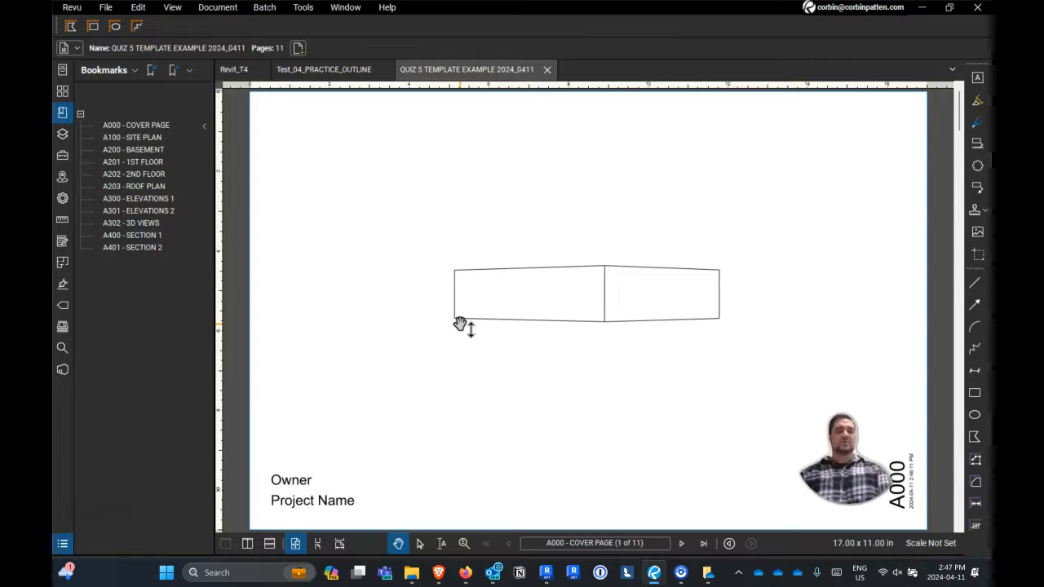
{"action": "scroll", "coordinate": [459, 325], "scroll_direction": "down", "scroll_amount": 5}
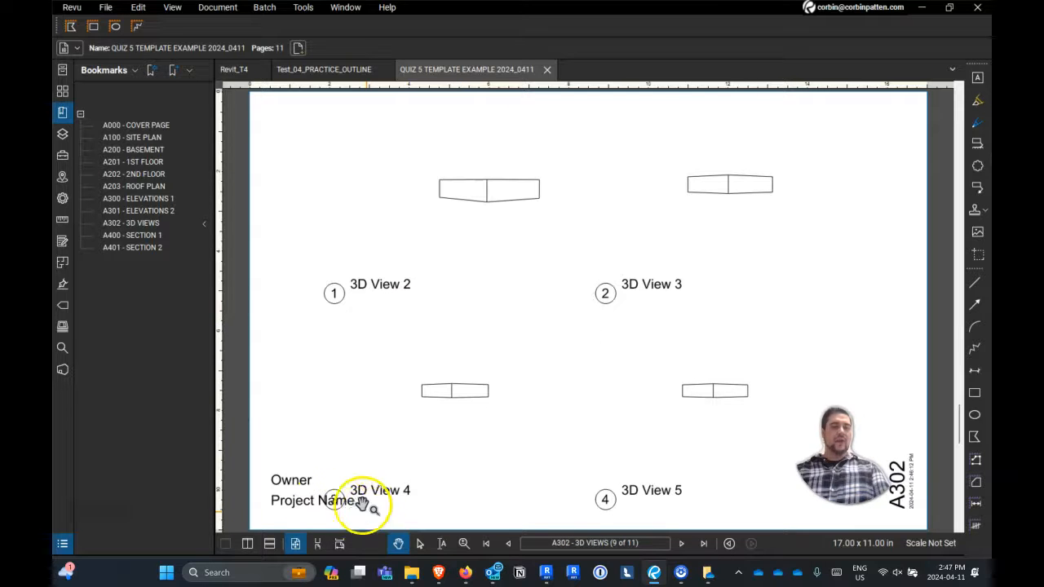
{"action": "key", "text": "ctrl"}
{"action": "key", "text": "ctrl"}
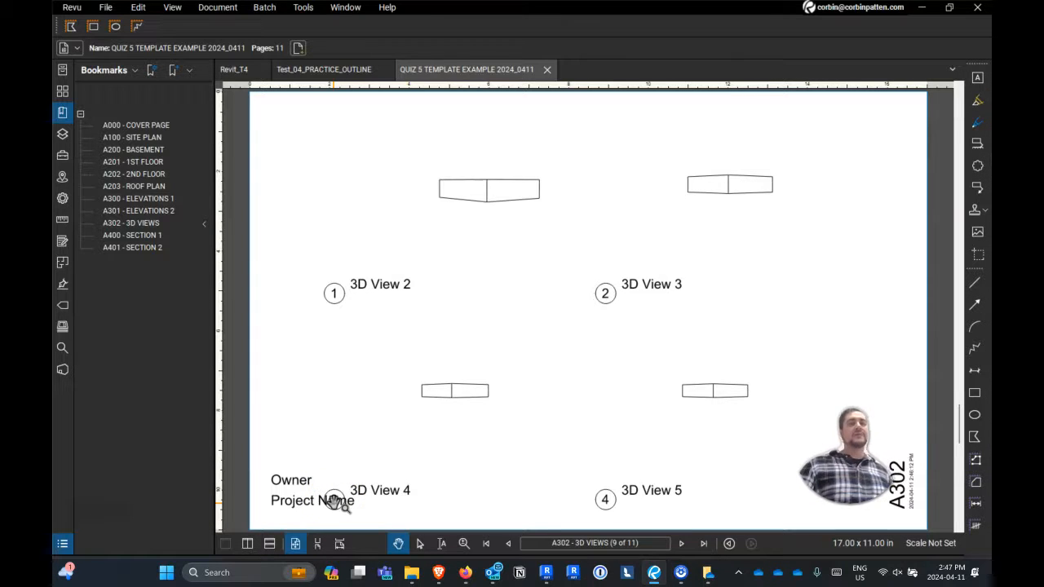
{"action": "left_click", "coordinate": [925, 8]}
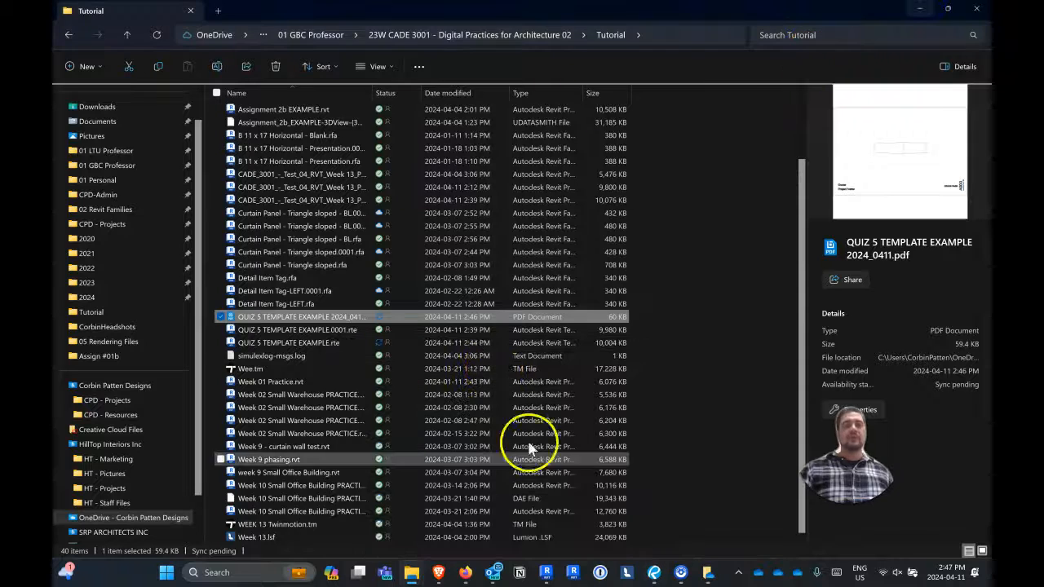
Switch to Revit, save the QUIZ 5 TEMPLATE EXAMPLE template, and close all of its open views.
{"action": "left_click", "coordinate": [547, 572]}
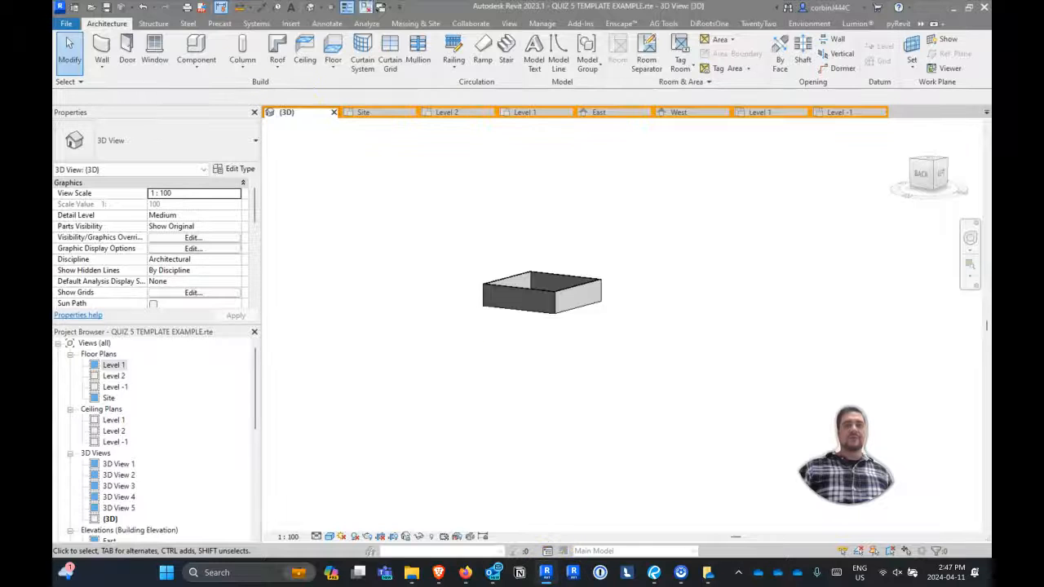
{"action": "left_click", "coordinate": [105, 10]}
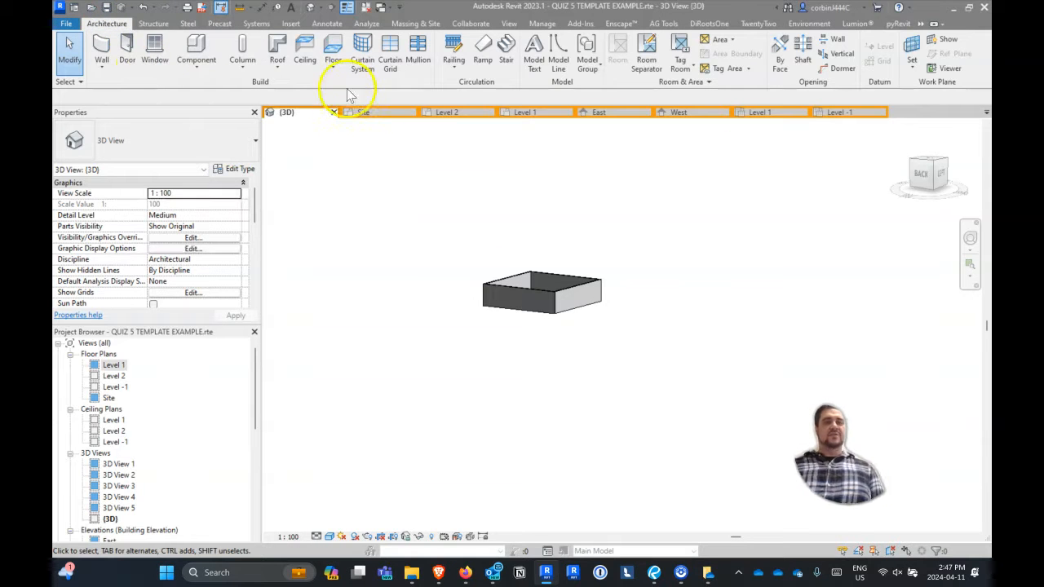
{"action": "left_click", "coordinate": [370, 12]}
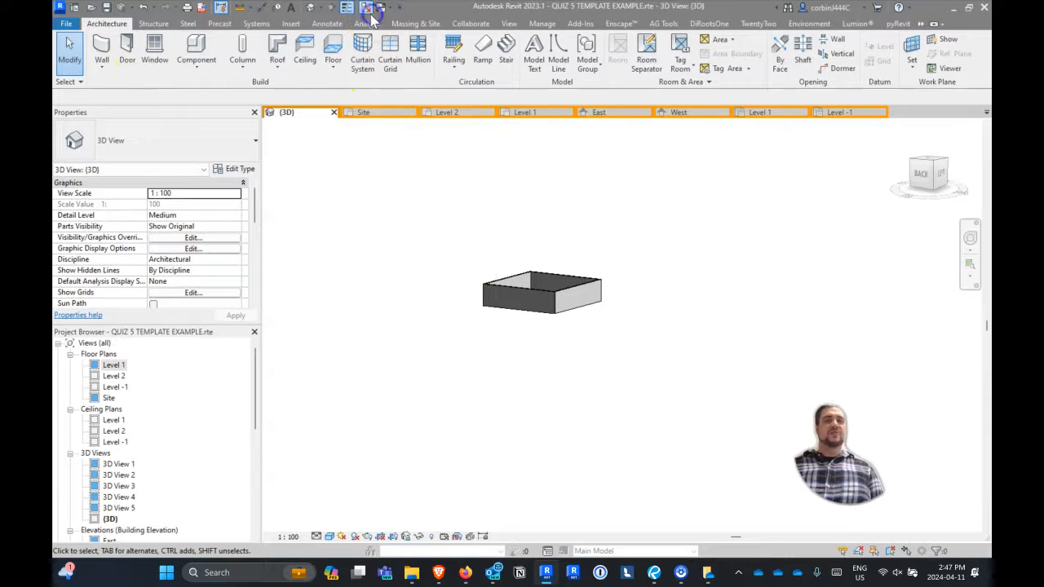
{"action": "left_click", "coordinate": [335, 112]}
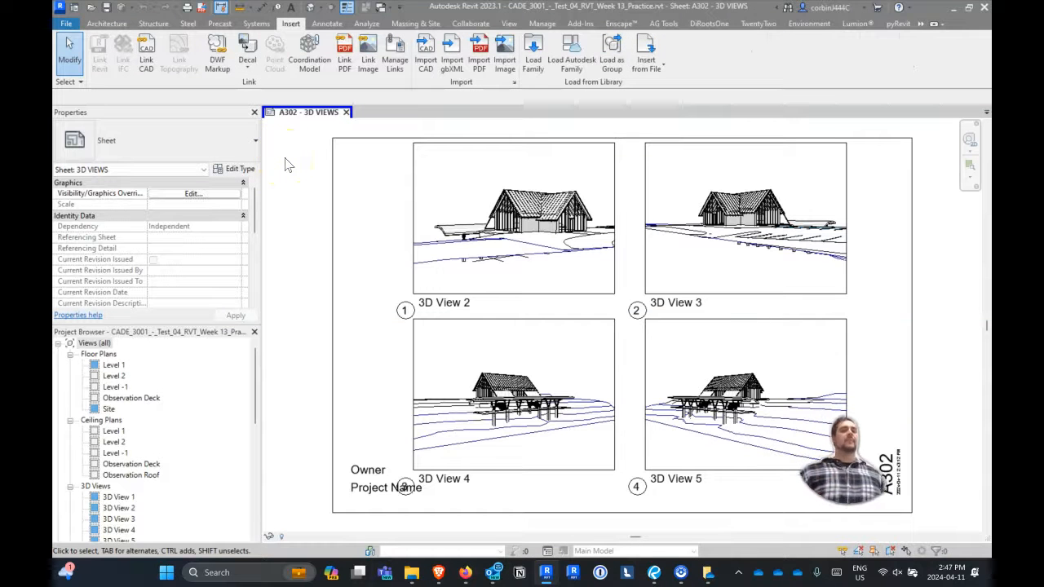
Browse for existing Revit files to open in the Tutorial folder of the 23W CADE 3001 course directory.
{"action": "left_click", "coordinate": [67, 23]}
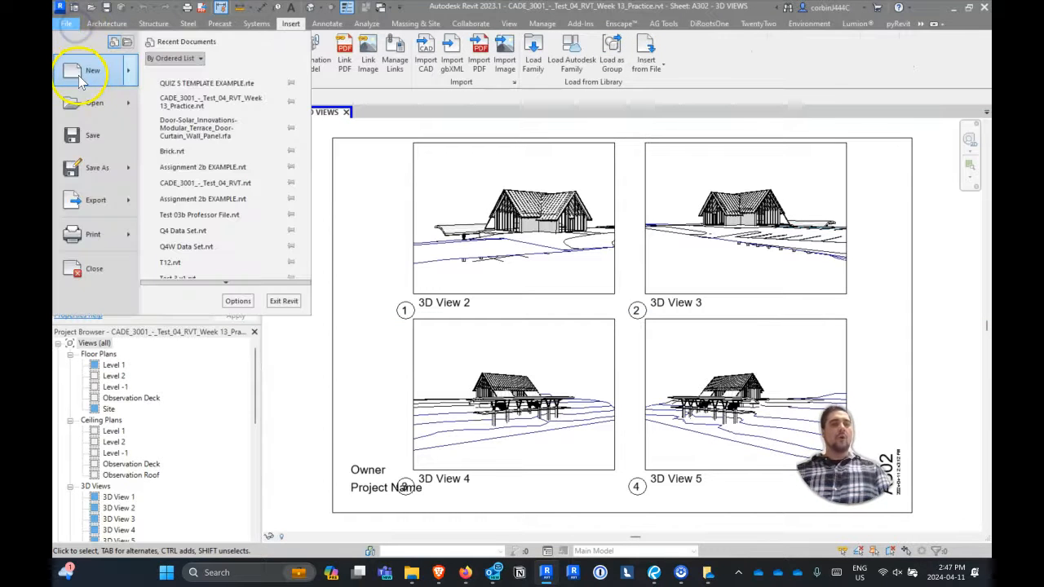
{"action": "left_click", "coordinate": [338, 204]}
{"action": "scroll", "coordinate": [310, 298], "scroll_direction": "down", "scroll_amount": 3}
{"action": "left_click", "coordinate": [103, 201]}
{"action": "scroll", "coordinate": [102, 206], "scroll_direction": "up", "scroll_amount": 1}
{"action": "left_click", "coordinate": [103, 201]}
{"action": "double_click", "coordinate": [221, 240]}
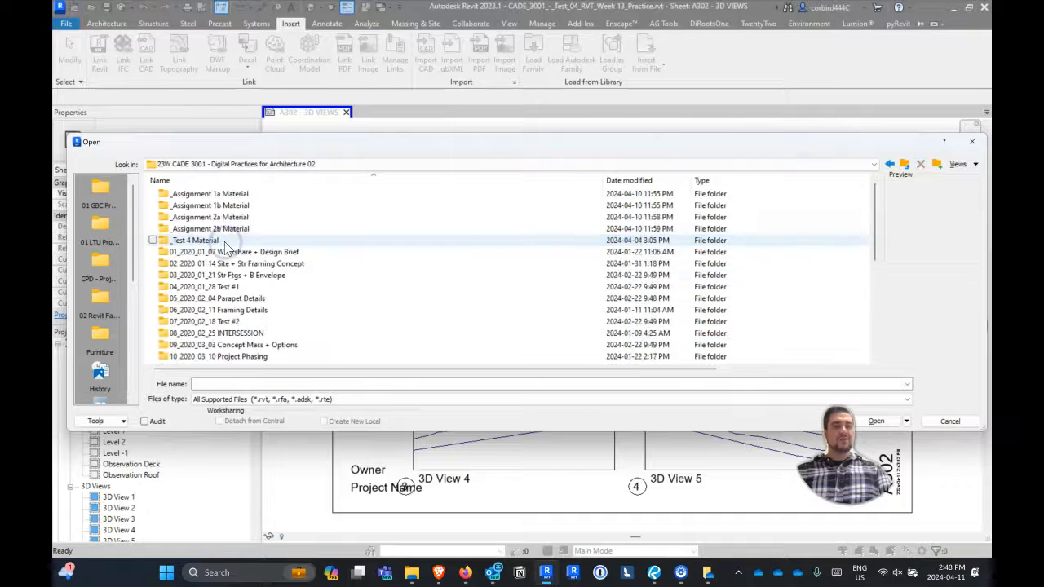
{"action": "scroll", "coordinate": [211, 321], "scroll_direction": "down", "scroll_amount": 5}
{"action": "double_click", "coordinate": [185, 333]}
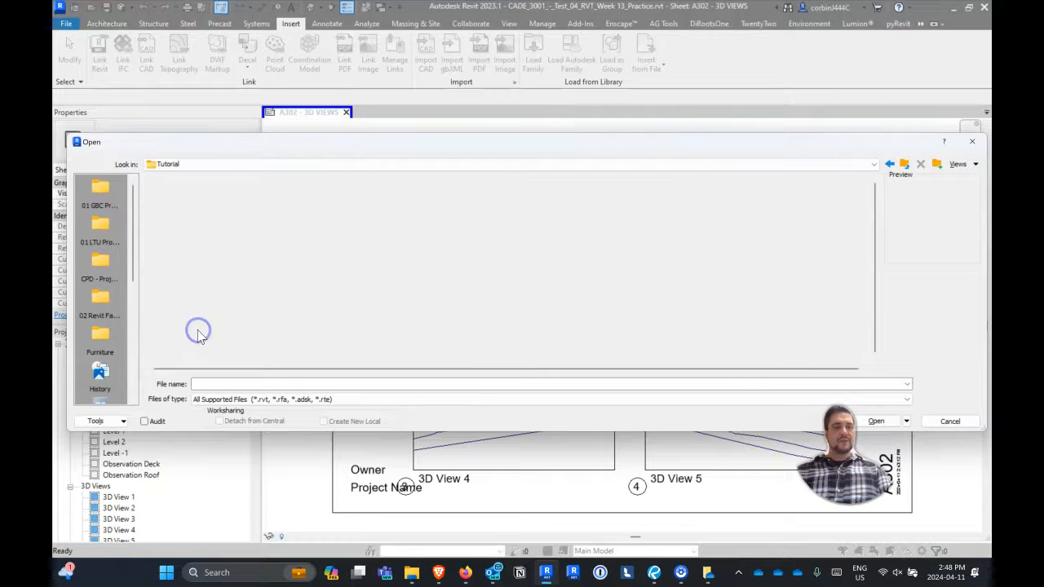
Sort the Tutorial files by modification date, examine QUIZ 5 TEMPLATE EXAMPLE.rte and its backups, and leave without opening a file.
{"action": "scroll", "coordinate": [214, 326], "scroll_direction": "down", "scroll_amount": 5}
{"action": "scroll", "coordinate": [216, 327], "scroll_direction": "up", "scroll_amount": 4}
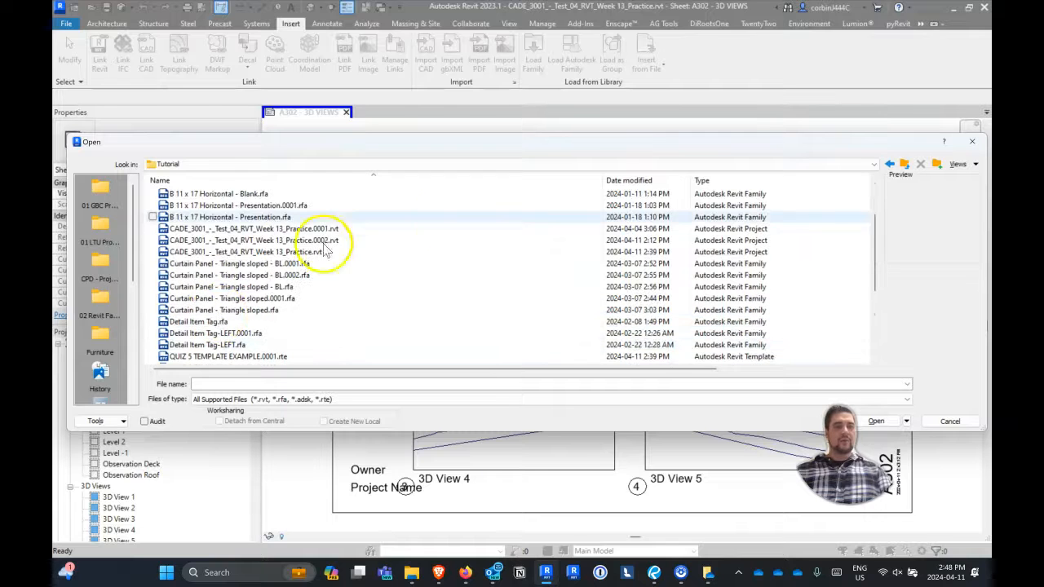
{"action": "left_click", "coordinate": [660, 181]}
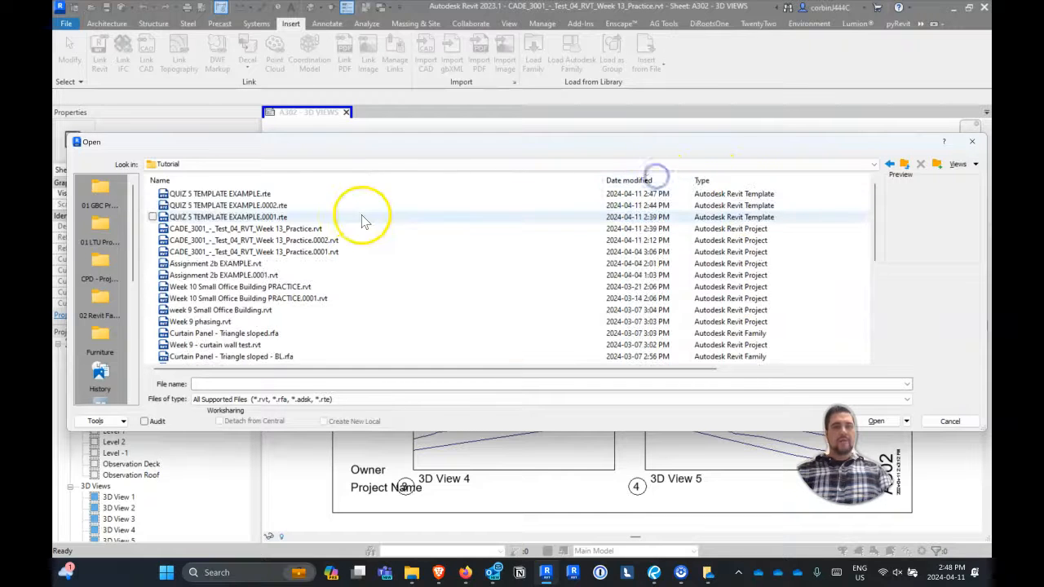
{"action": "left_click", "coordinate": [270, 193]}
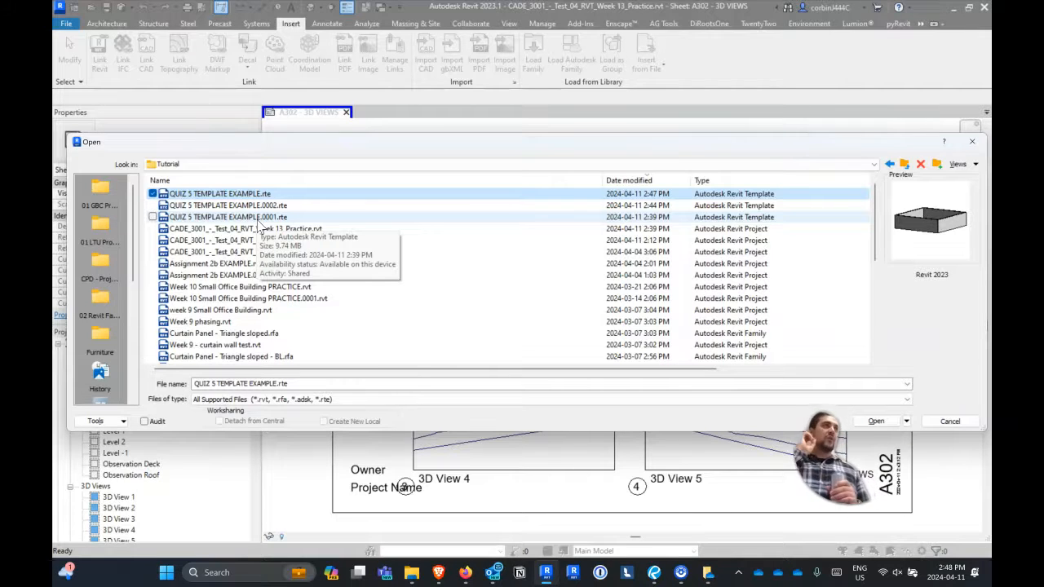
{"action": "left_click", "coordinate": [970, 142]}
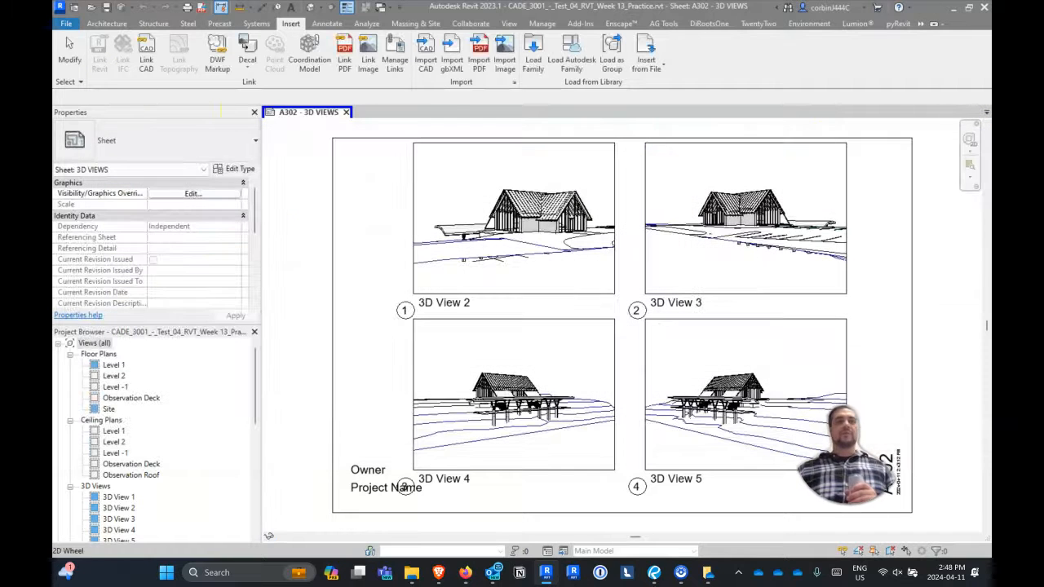
Start a new project and browse for its template in the 23W CADE 3001 course's Tutorial folder.
{"action": "left_click", "coordinate": [66, 22]}
{"action": "left_click", "coordinate": [94, 71]}
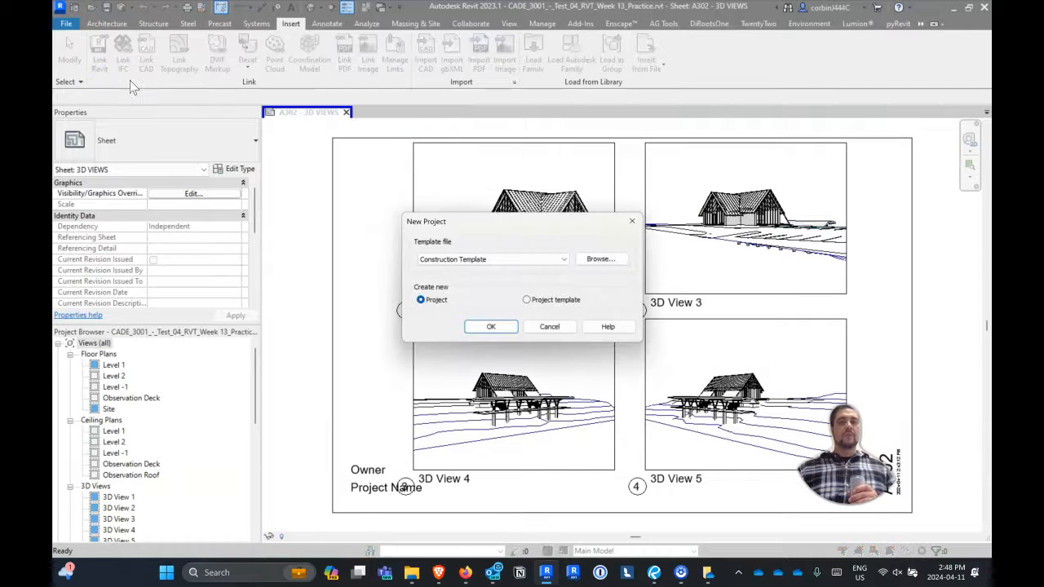
{"action": "left_click", "coordinate": [592, 263]}
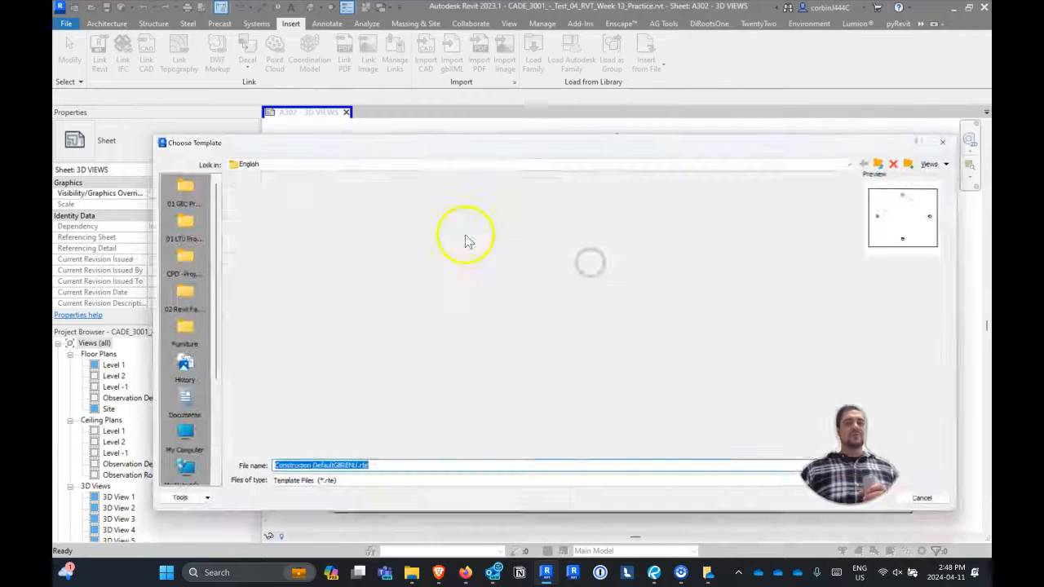
{"action": "left_click", "coordinate": [177, 198]}
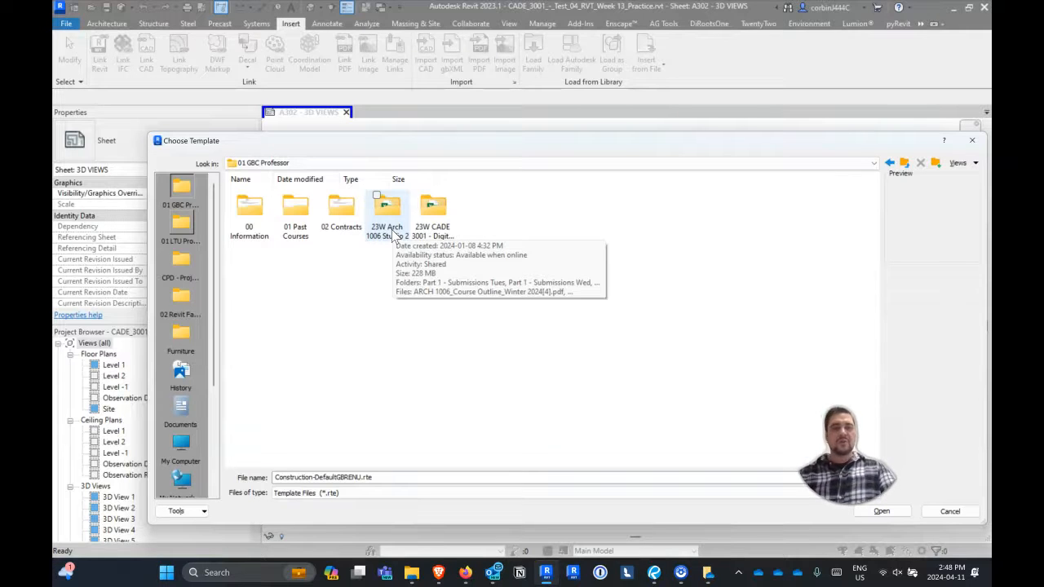
{"action": "double_click", "coordinate": [433, 210]}
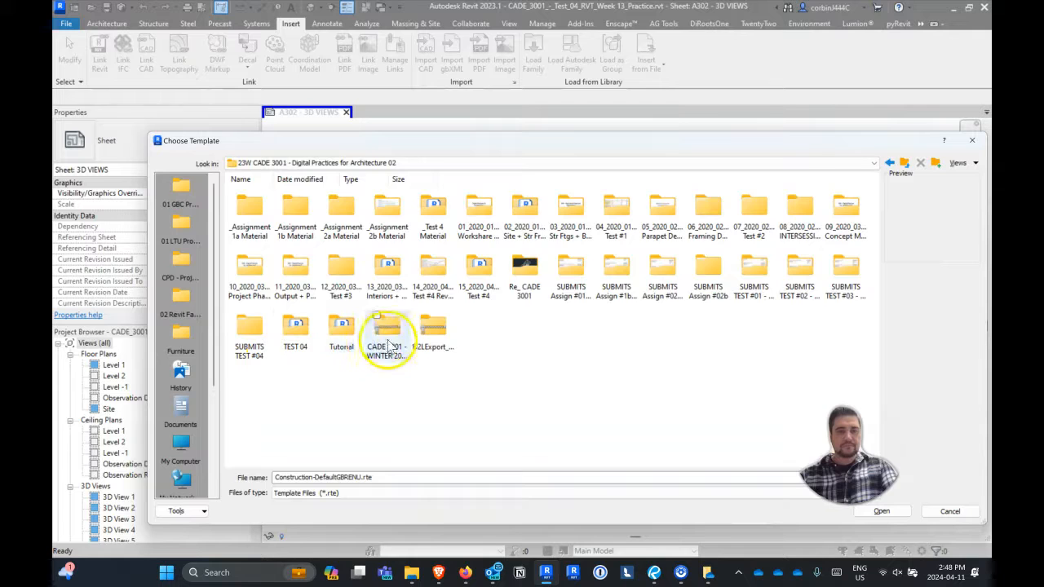
{"action": "double_click", "coordinate": [341, 334]}
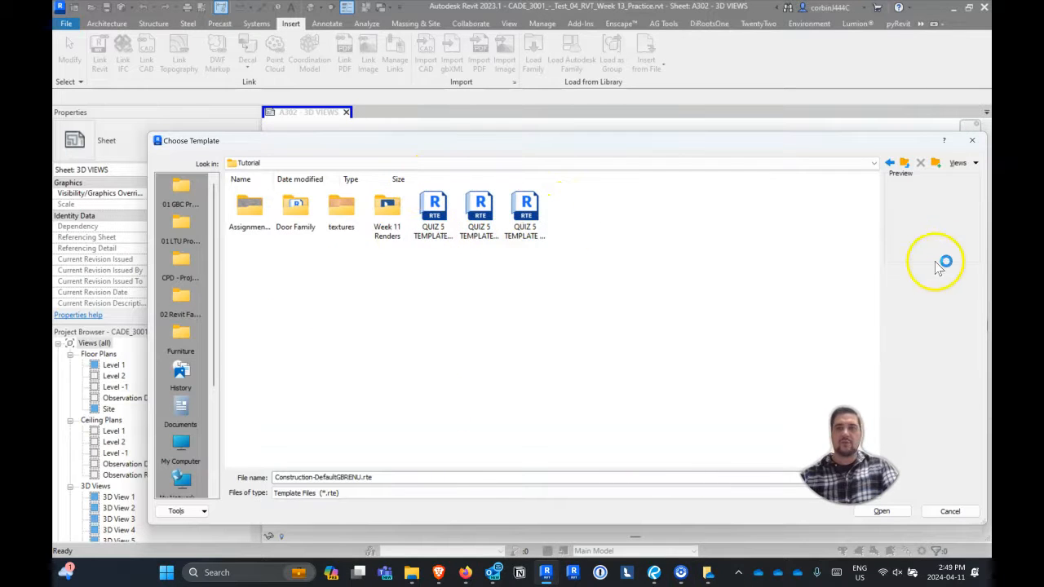
Show the template files in Details view and create the new project from QUIZ 5 TEMPLATE EXAMPLE.rte.
{"action": "left_click", "coordinate": [975, 163]}
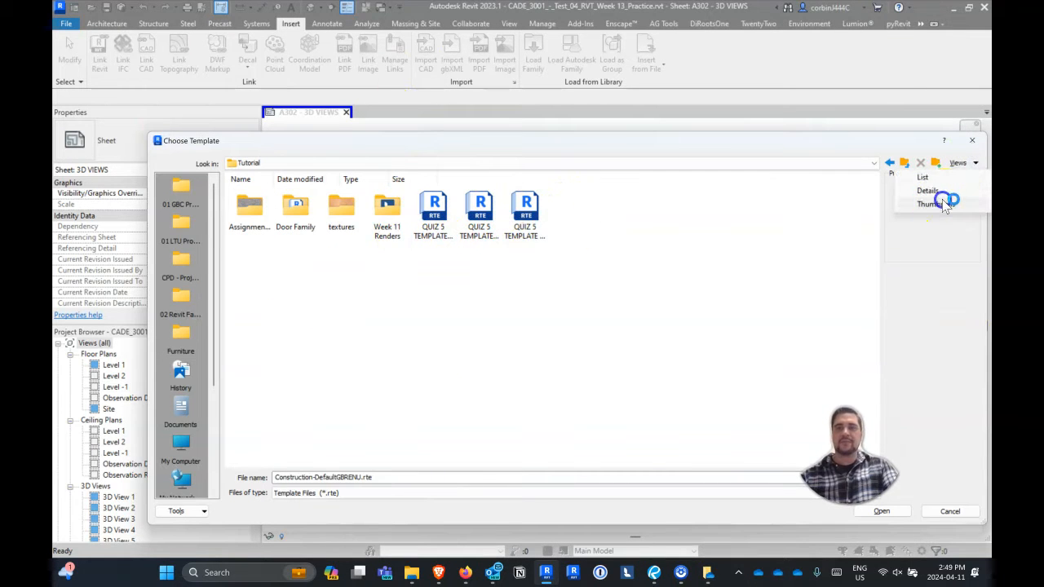
{"action": "left_click", "coordinate": [934, 190]}
{"action": "double_click", "coordinate": [337, 262]}
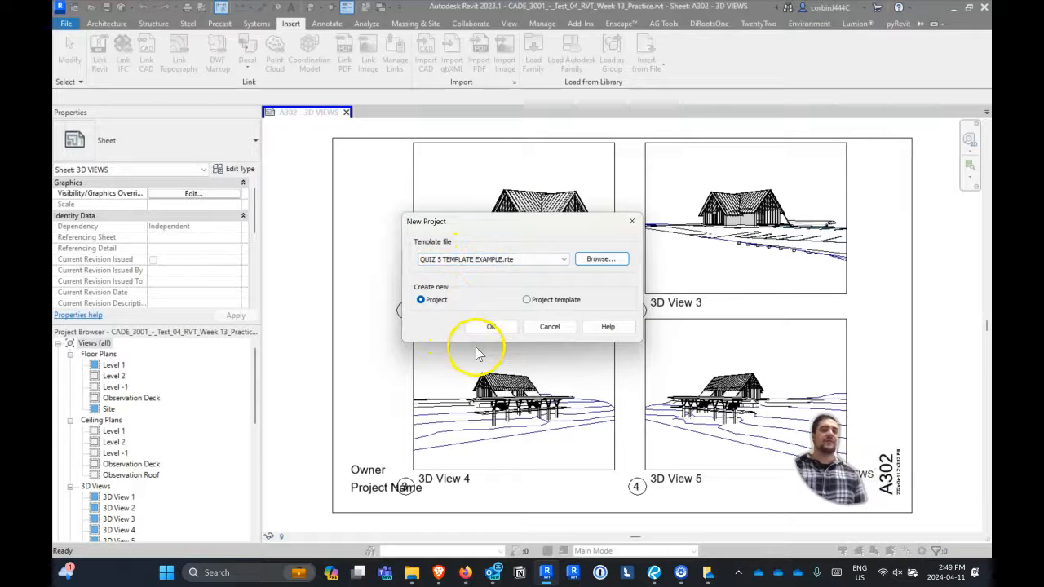
{"action": "left_click", "coordinate": [481, 327]}
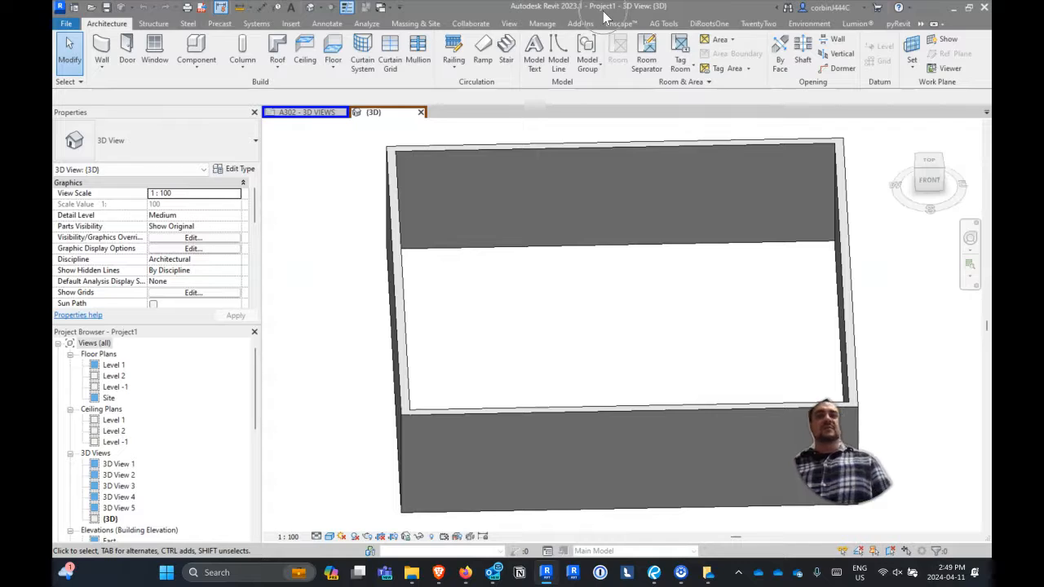
{"action": "key", "text": "ctrl"}
{"action": "key", "text": "ctrl"}
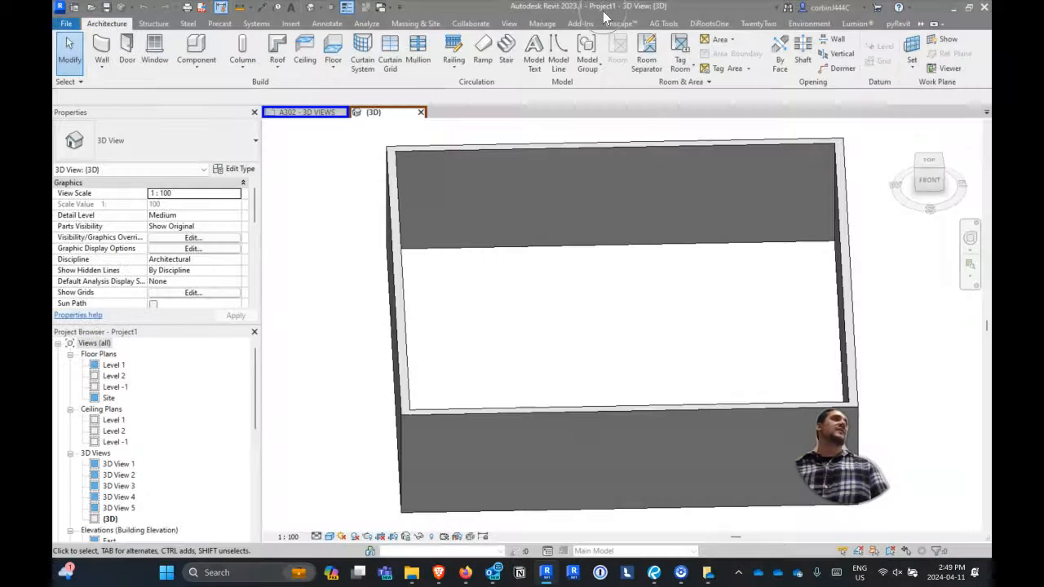
{"action": "key", "text": "ctrl"}
{"action": "key", "text": "ctrl"}
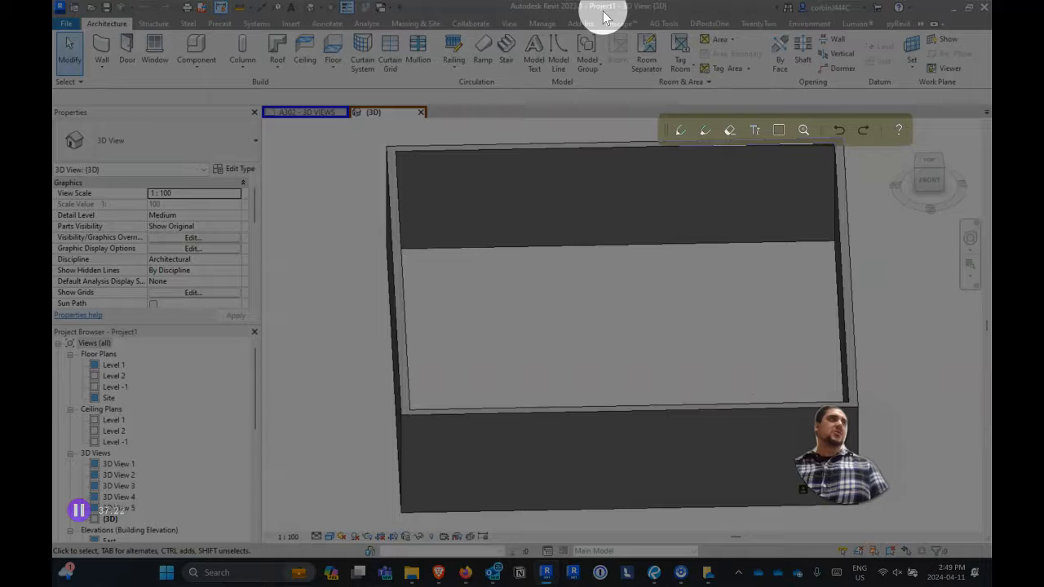
{"action": "key", "text": "ctrl"}
{"action": "key", "text": "ctrl"}
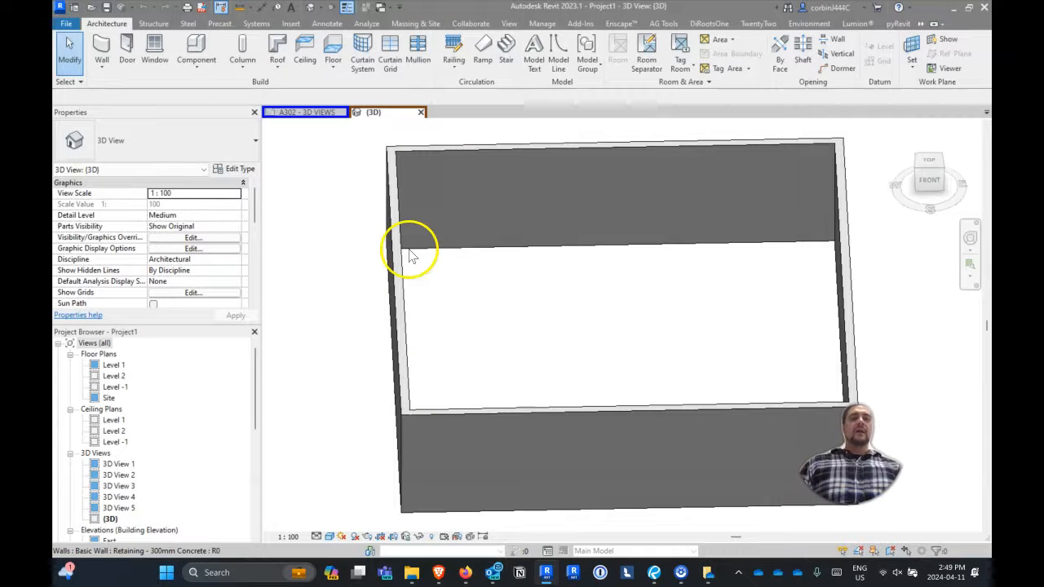
{"action": "left_click", "coordinate": [453, 157]}
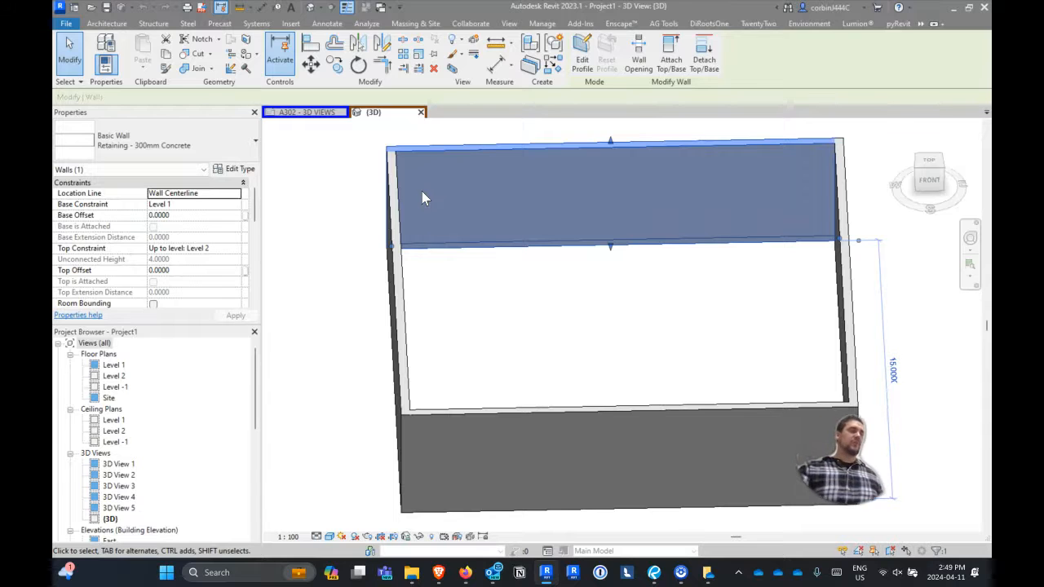
{"action": "key", "text": "Escape"}
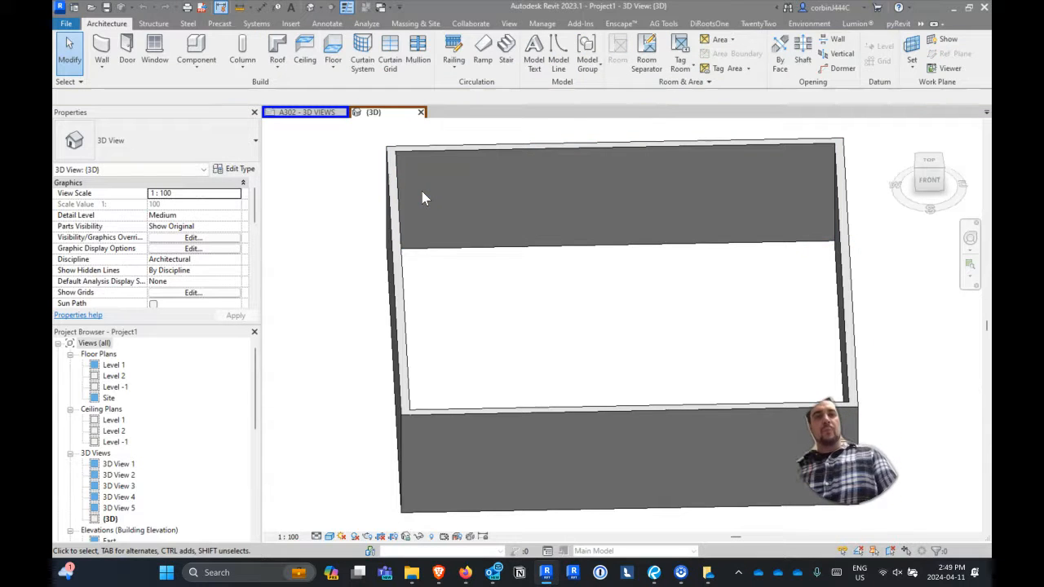
Add QUIZ 5 TEMPLATE EXAMPLE.rte to the project templates list in the File Locations options.
{"action": "left_click", "coordinate": [67, 24]}
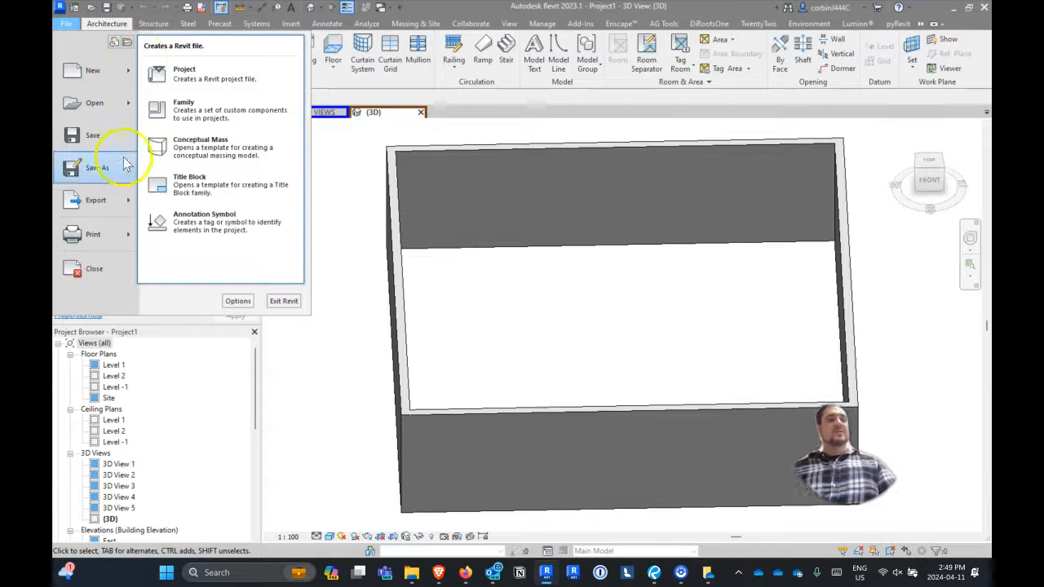
{"action": "left_click", "coordinate": [237, 301]}
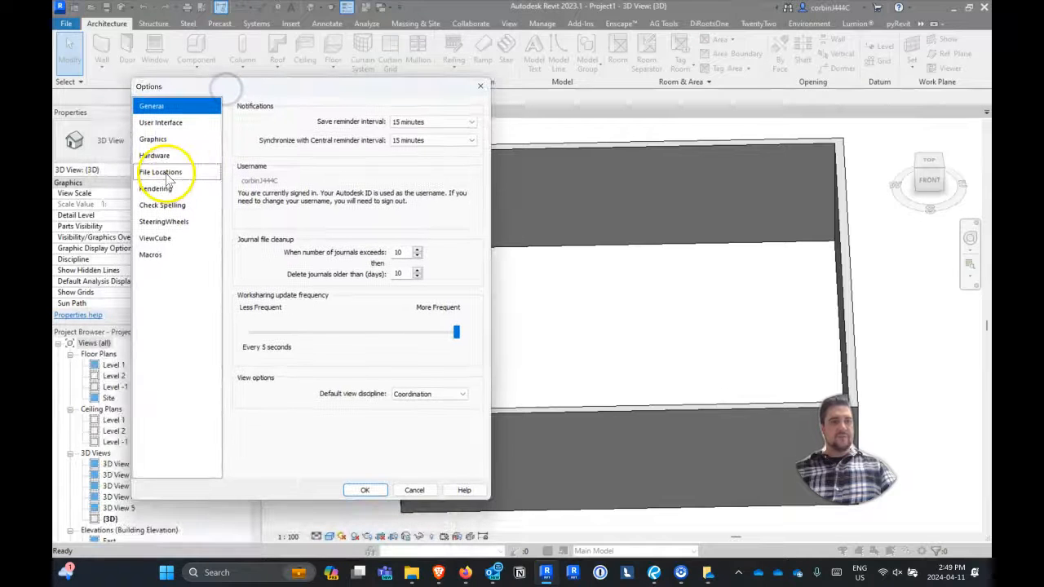
{"action": "left_click", "coordinate": [167, 171]}
{"action": "left_click", "coordinate": [242, 167]}
{"action": "double_click", "coordinate": [302, 262]}
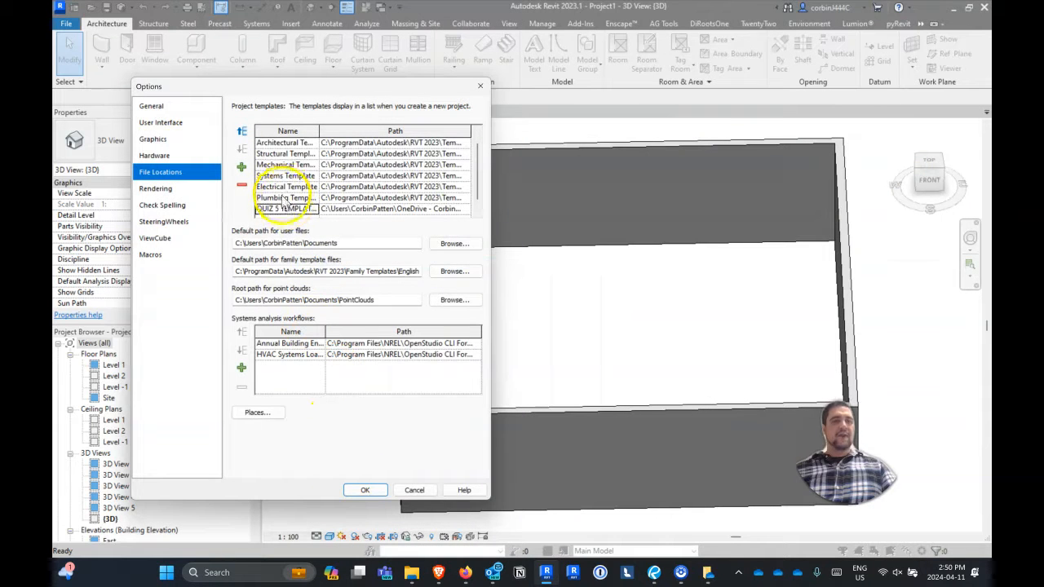
{"action": "left_click", "coordinate": [363, 490]}
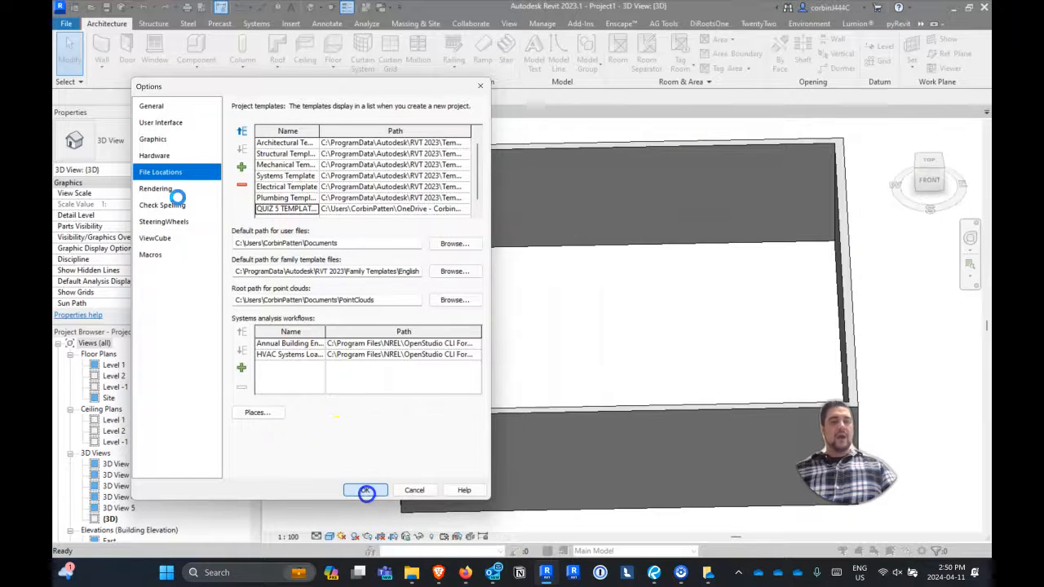
Create another new project using QUIZ 5 TEMPLATE EXAMPLE from the listed project templates.
{"action": "left_click", "coordinate": [64, 23]}
{"action": "left_click", "coordinate": [105, 72]}
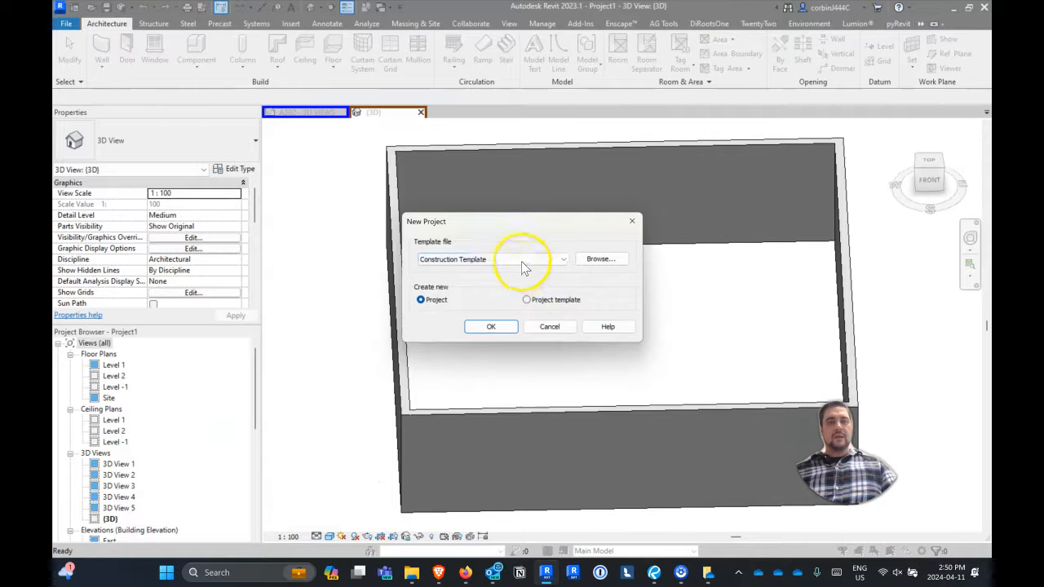
{"action": "left_click", "coordinate": [515, 260]}
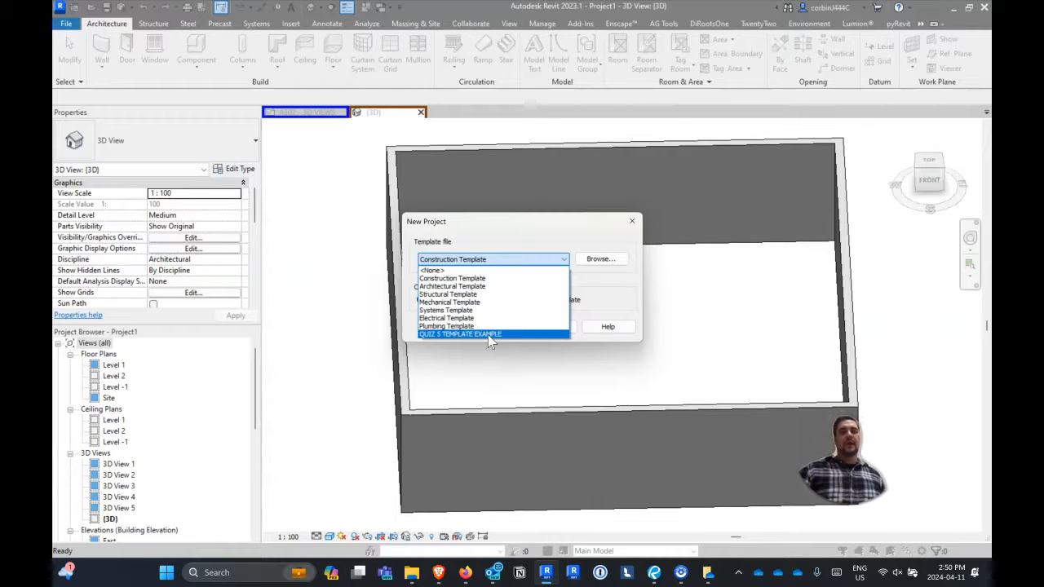
{"action": "left_click", "coordinate": [488, 335]}
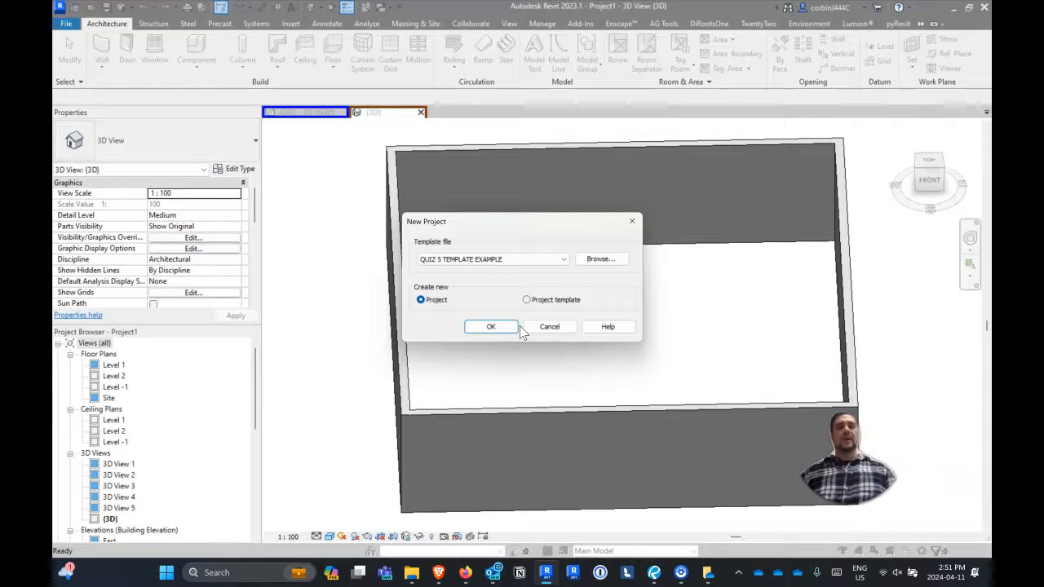
{"action": "left_click", "coordinate": [497, 328]}
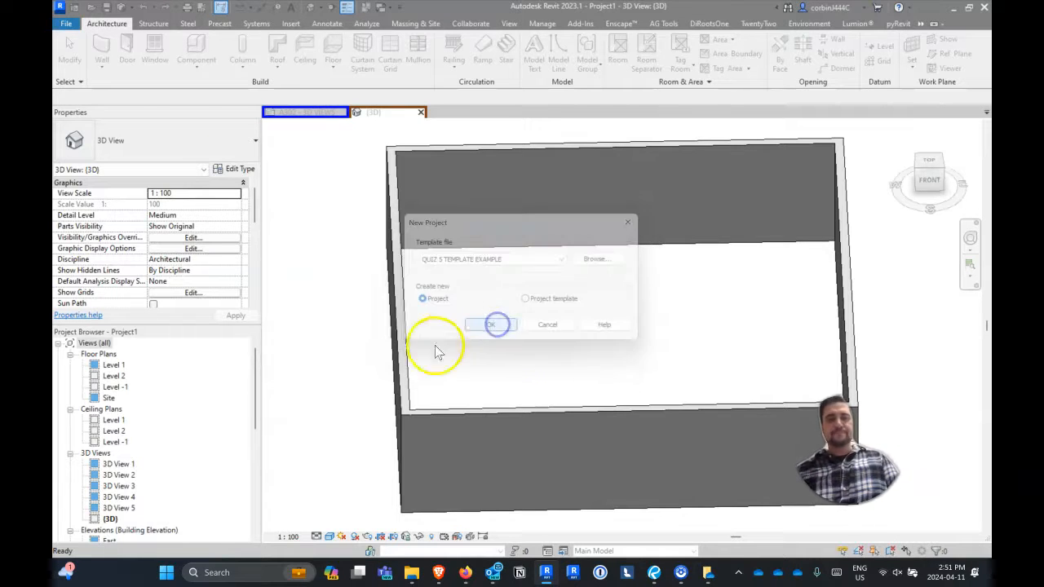